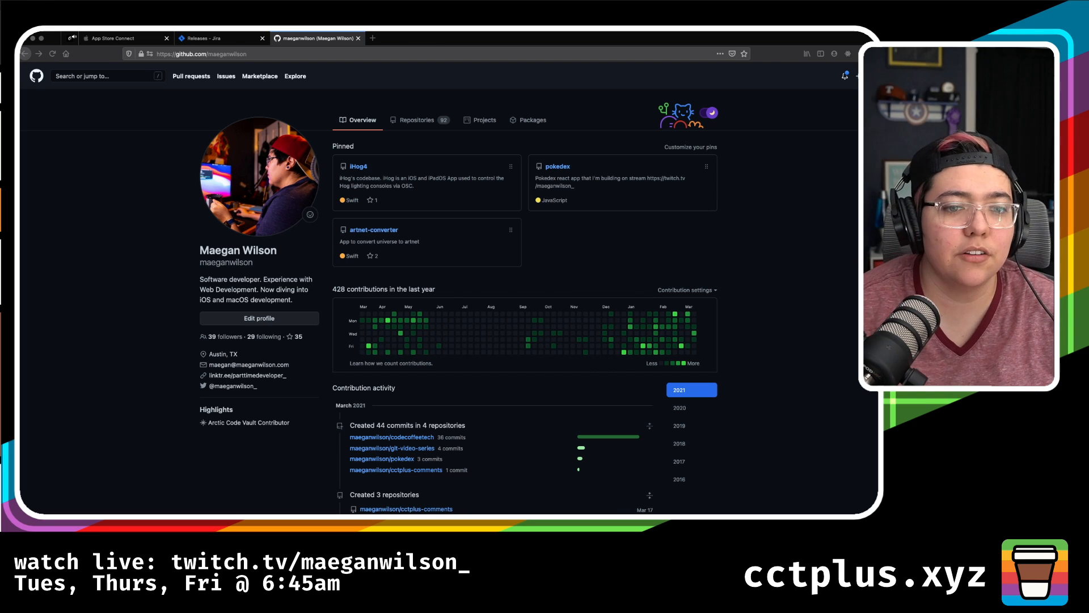
left_click(802, 299)
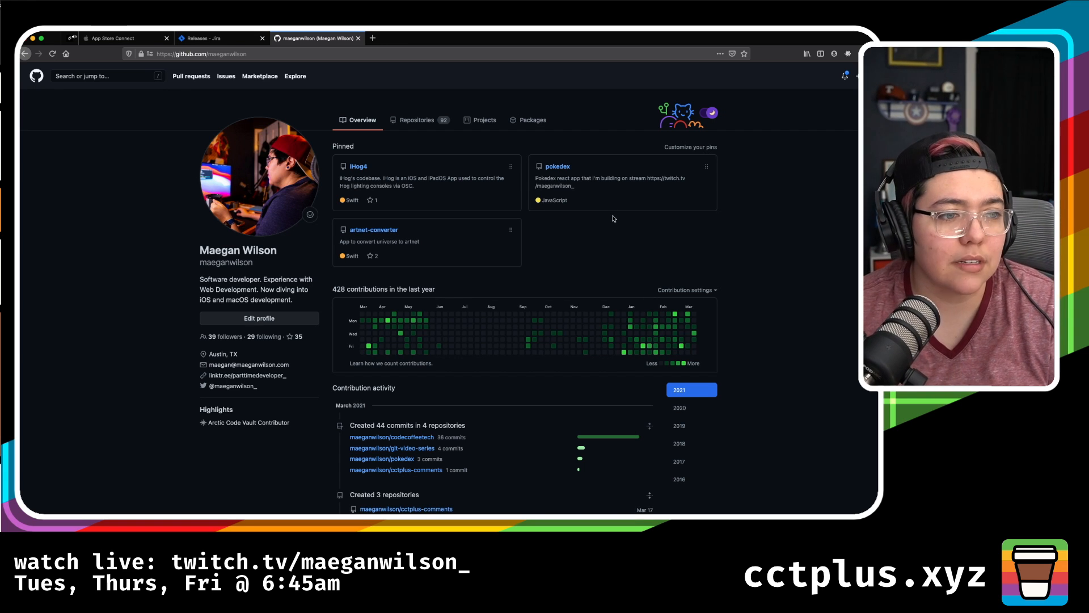
scroll(569, 250, "down", 1)
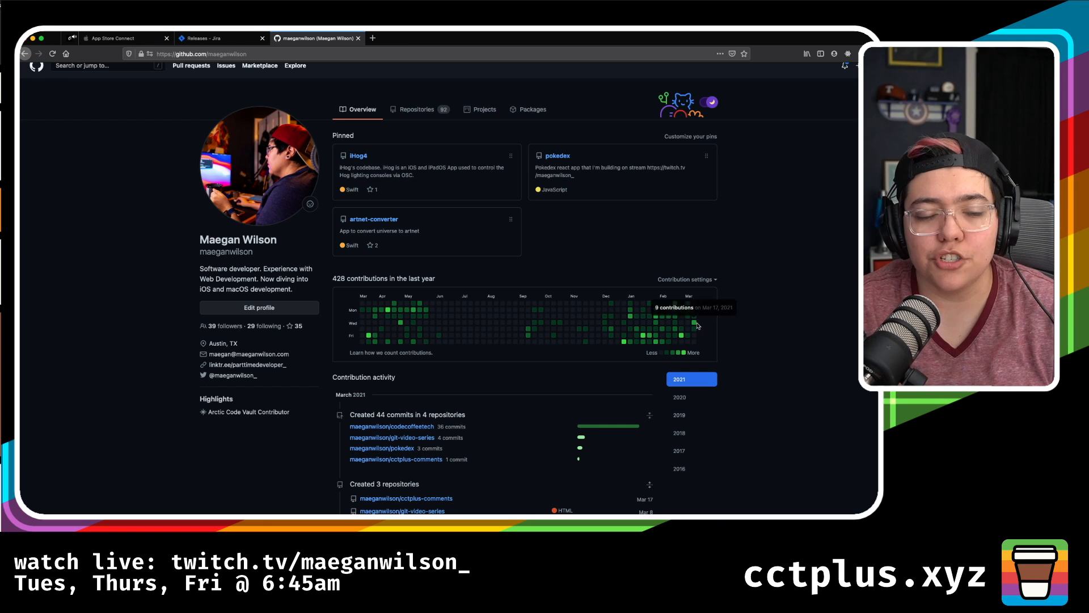
scroll(764, 328, "down", 1)
scroll(764, 328, "up", 1)
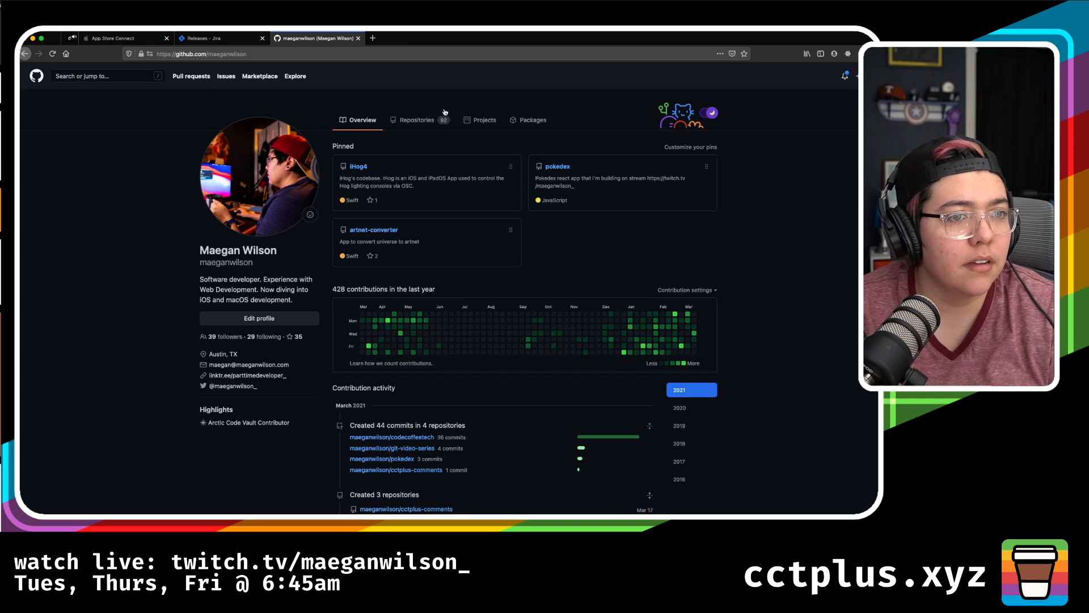
- Search the profile's repositories for "coffee" and open the coffee-app repository in a new browser tab
left_click(417, 120)
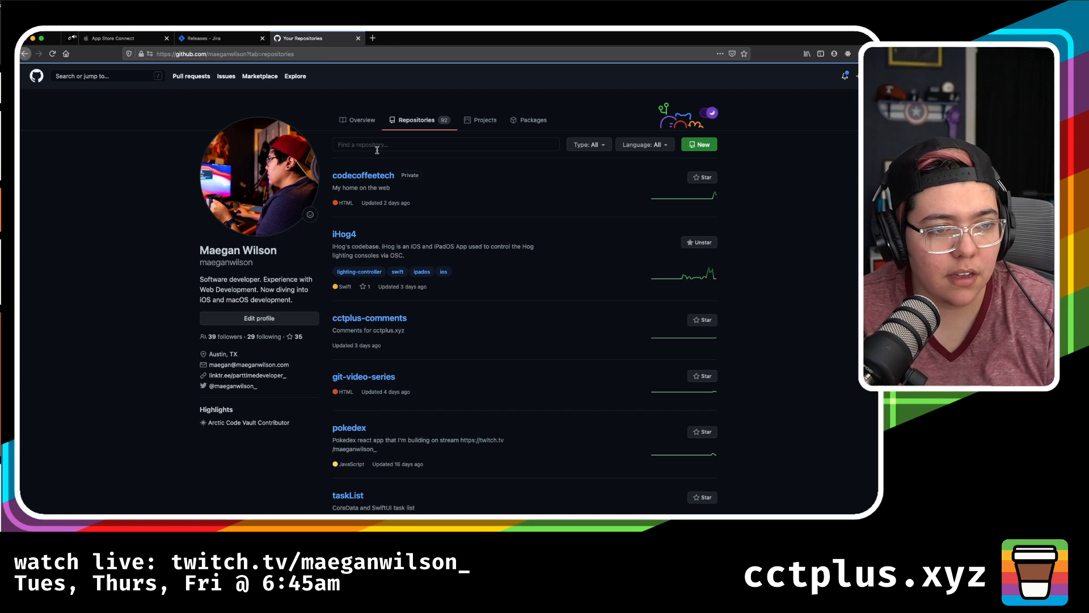
left_click(378, 146)
type("coffee")
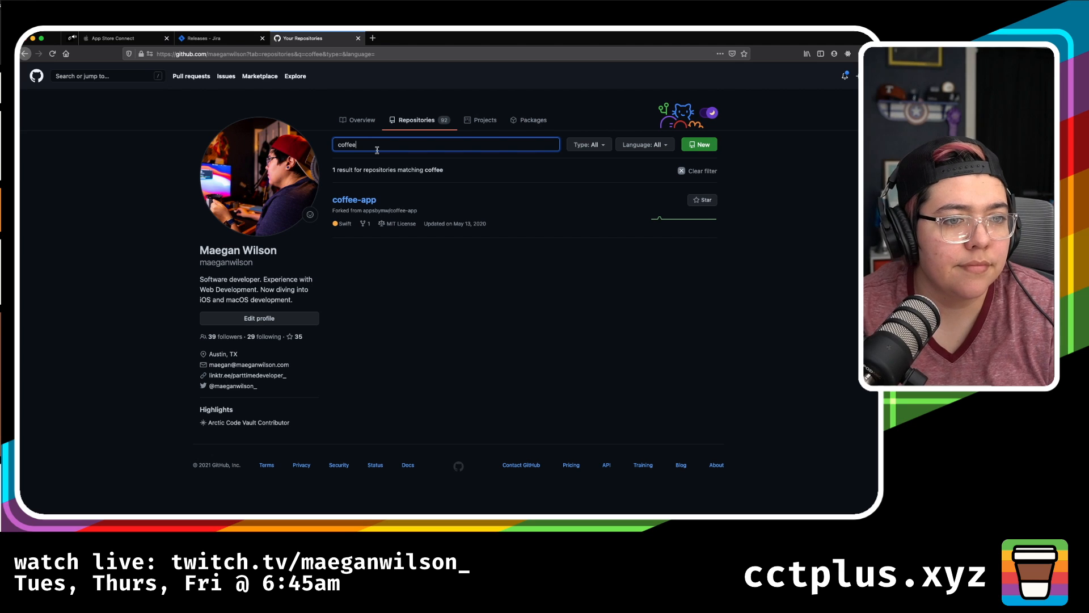
left_click(360, 203, "super")
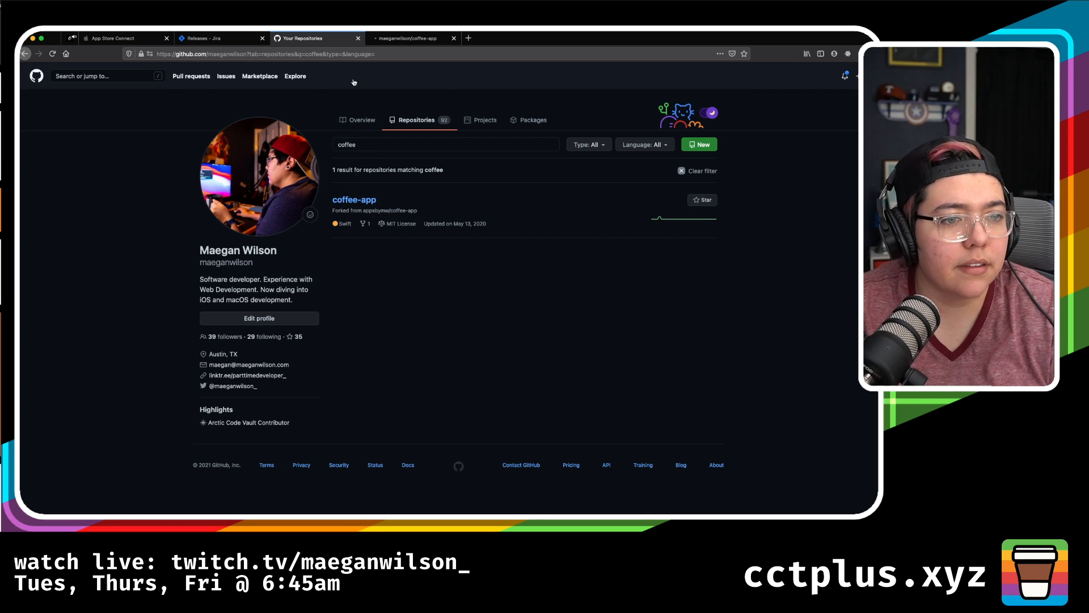
left_click(357, 110)
key("ctrl+Tab")
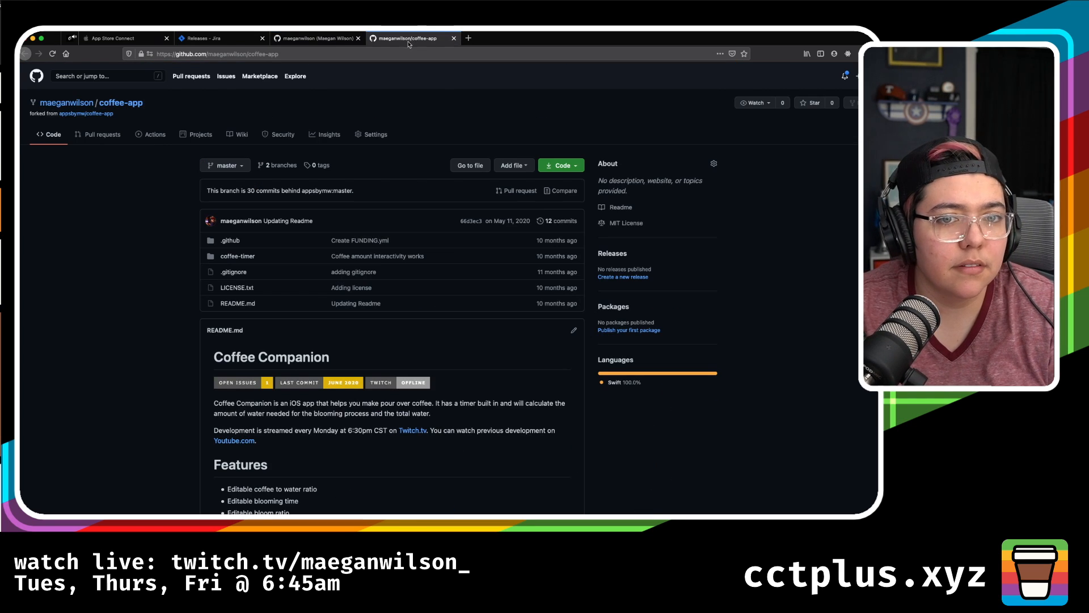
- Request deletion of the coffee-app repository in its settings, confirming with the full owner/repository name
left_click(374, 134)
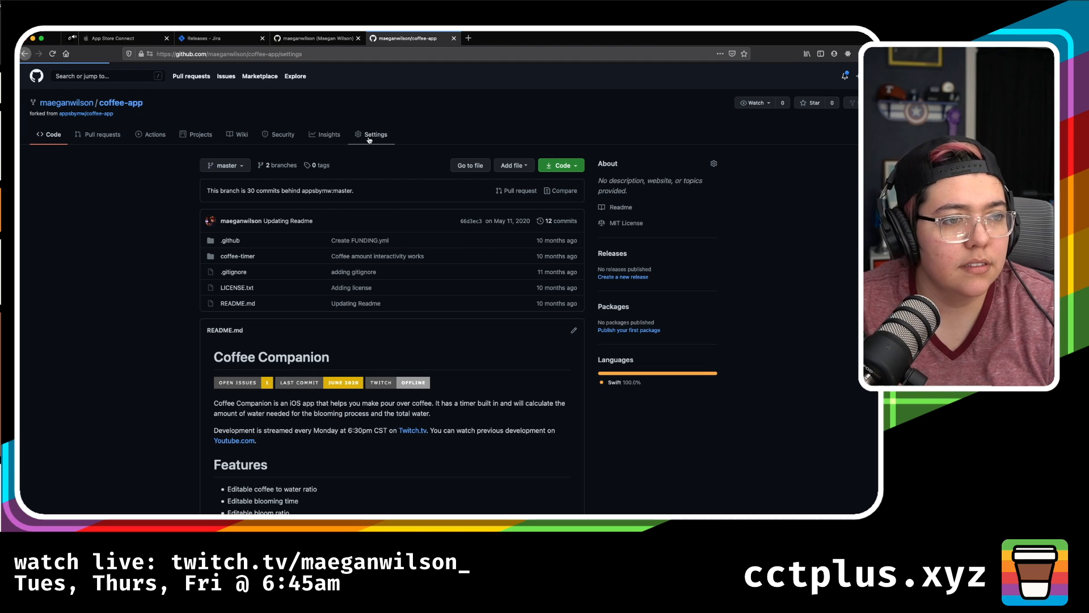
scroll(404, 311, "down", 20)
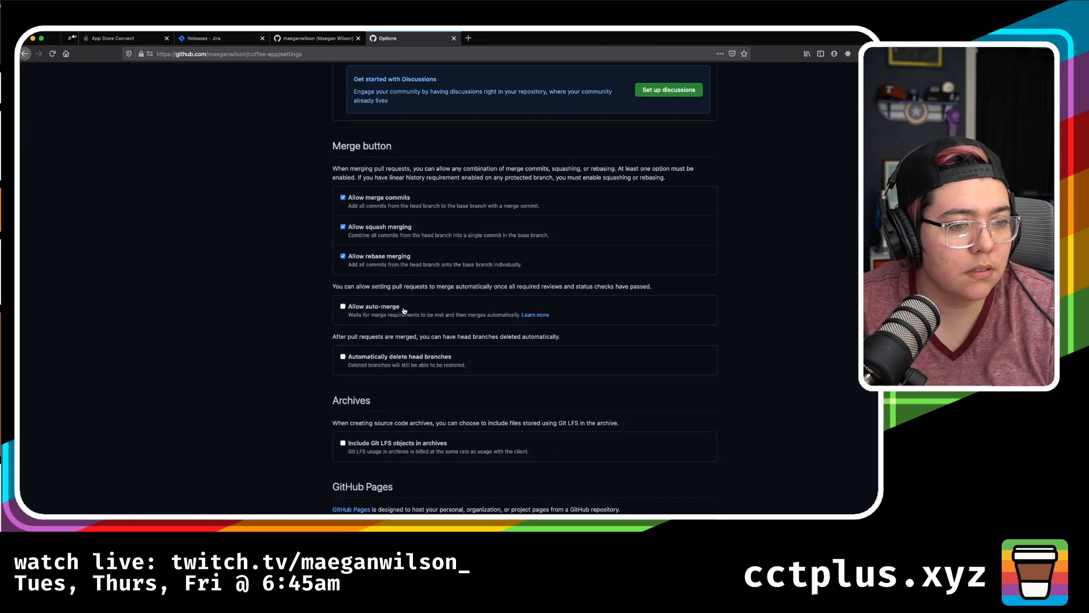
left_click(672, 456)
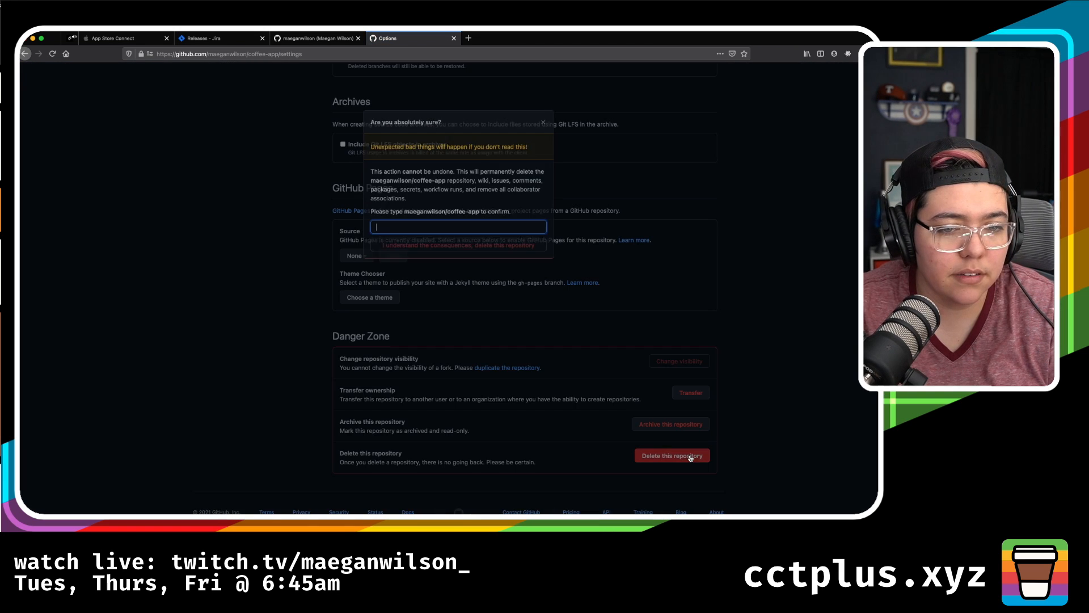
type("maeganwil")
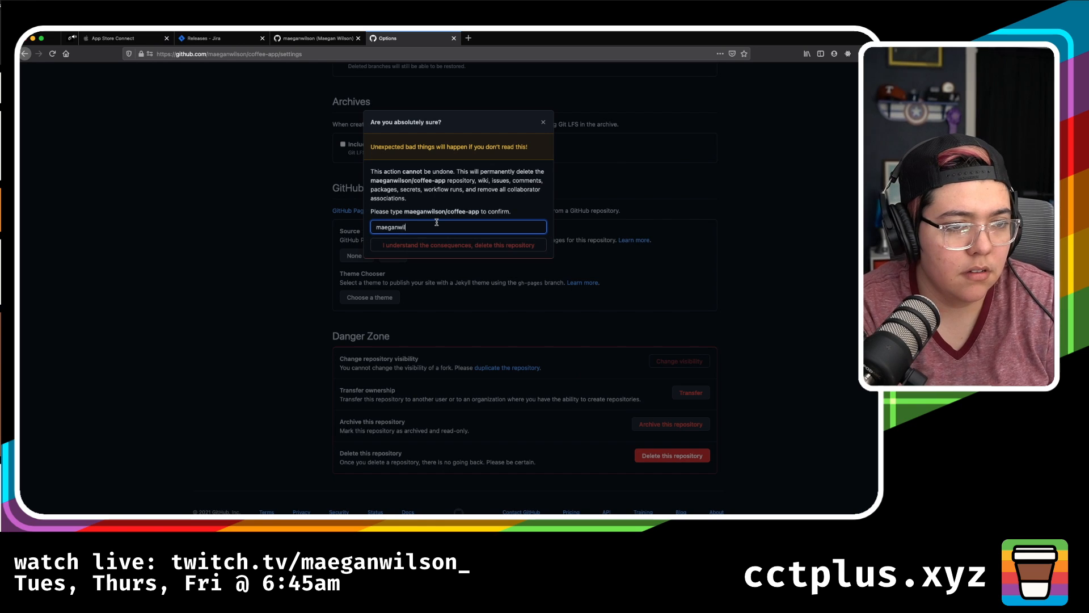
type("son/coffee-appp")
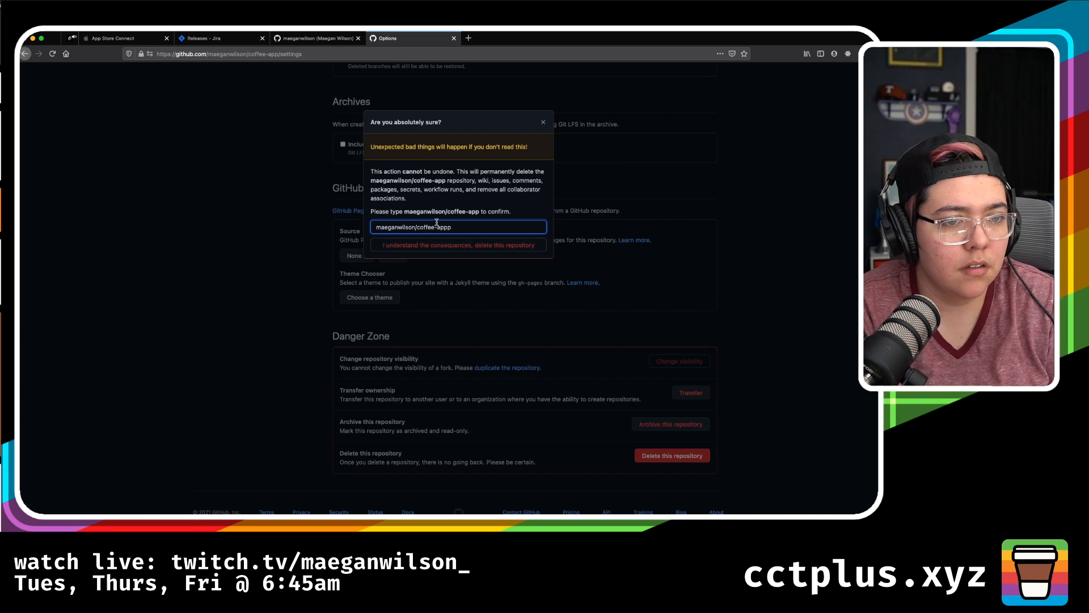
key("BackSpace")
key("Return")
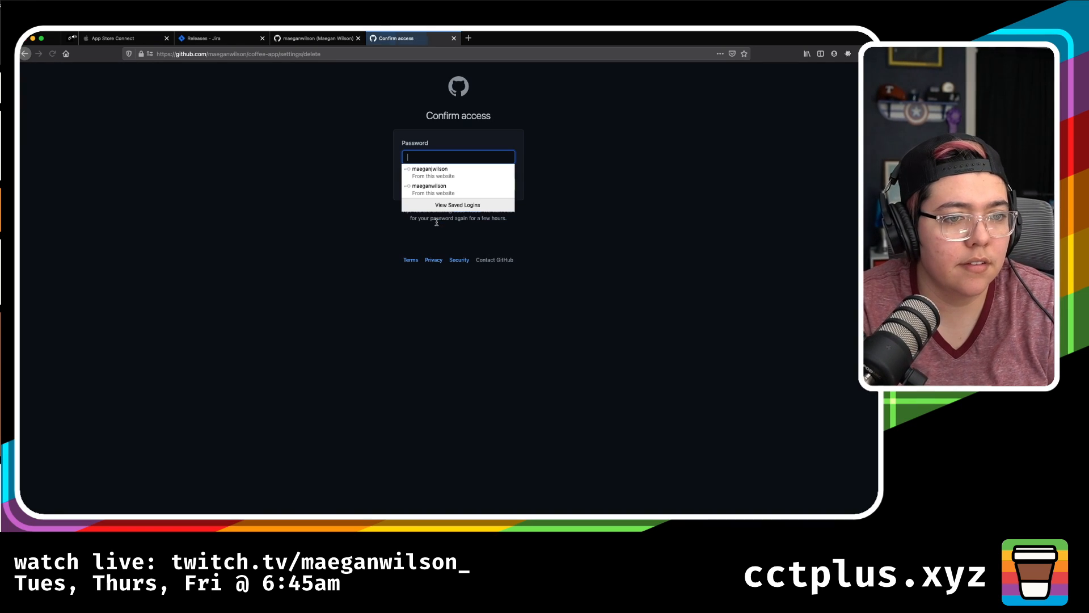
- Confirm access with the saved account password to complete the repository deletion, and close that browser tab
left_click(414, 190)
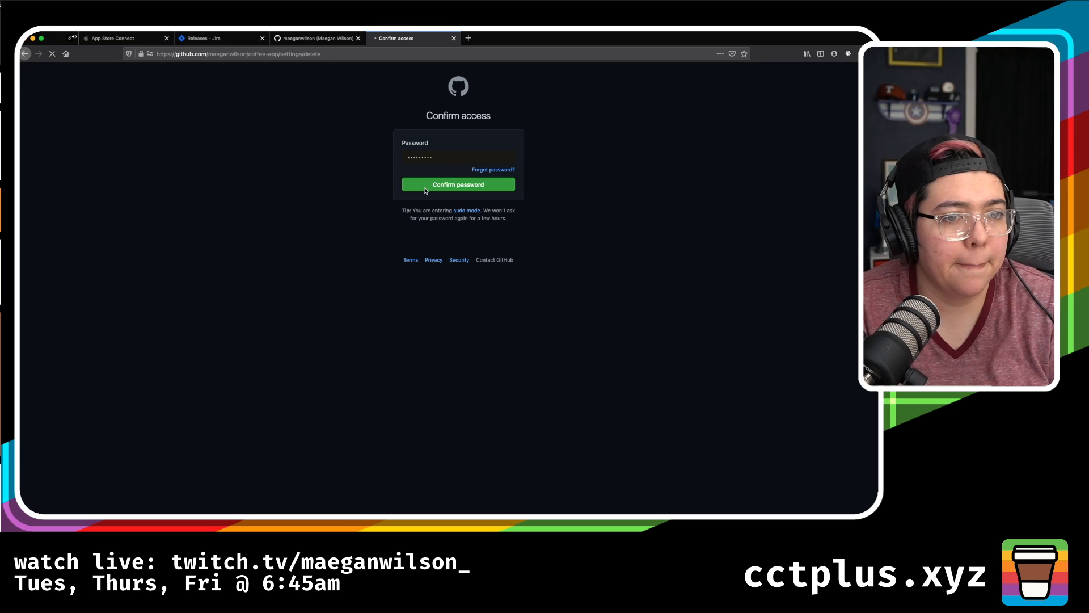
left_click(426, 185)
left_click(454, 142)
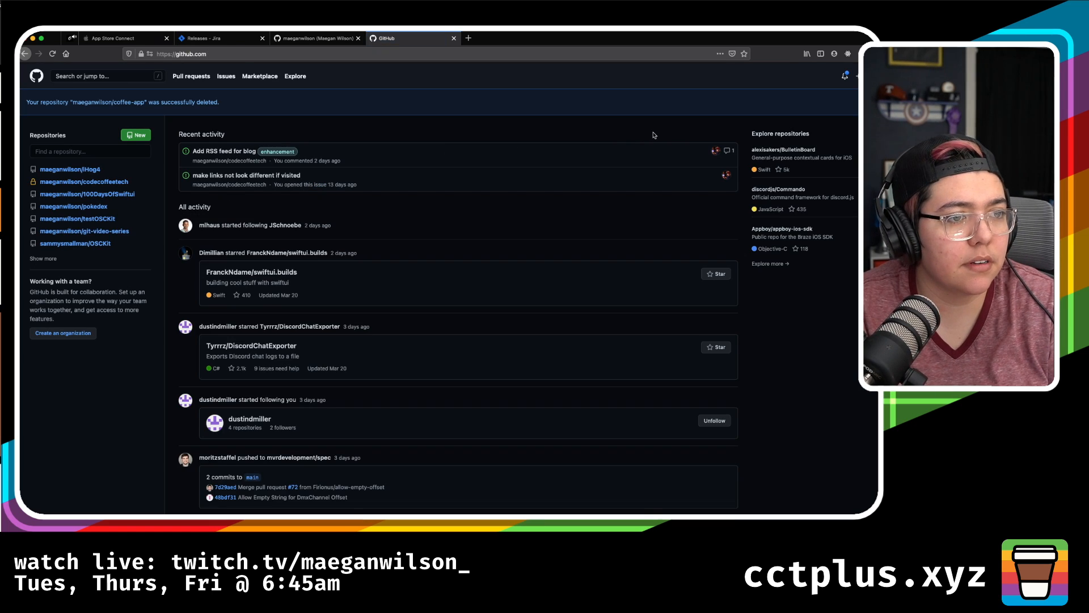
key("super+w")
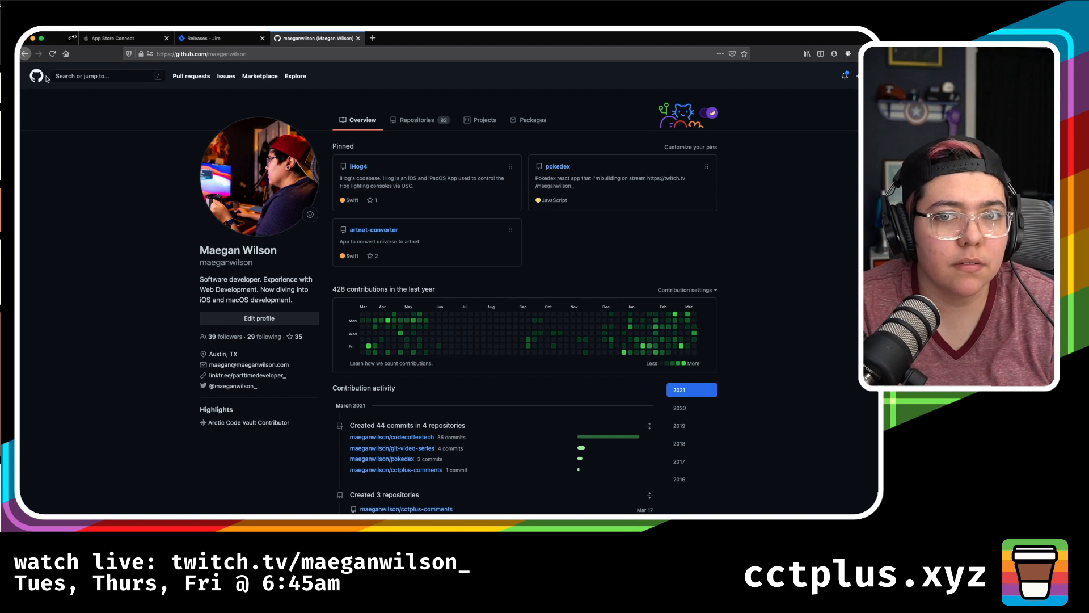
- Start a new repository and name it coffee-companion
left_click(859, 76)
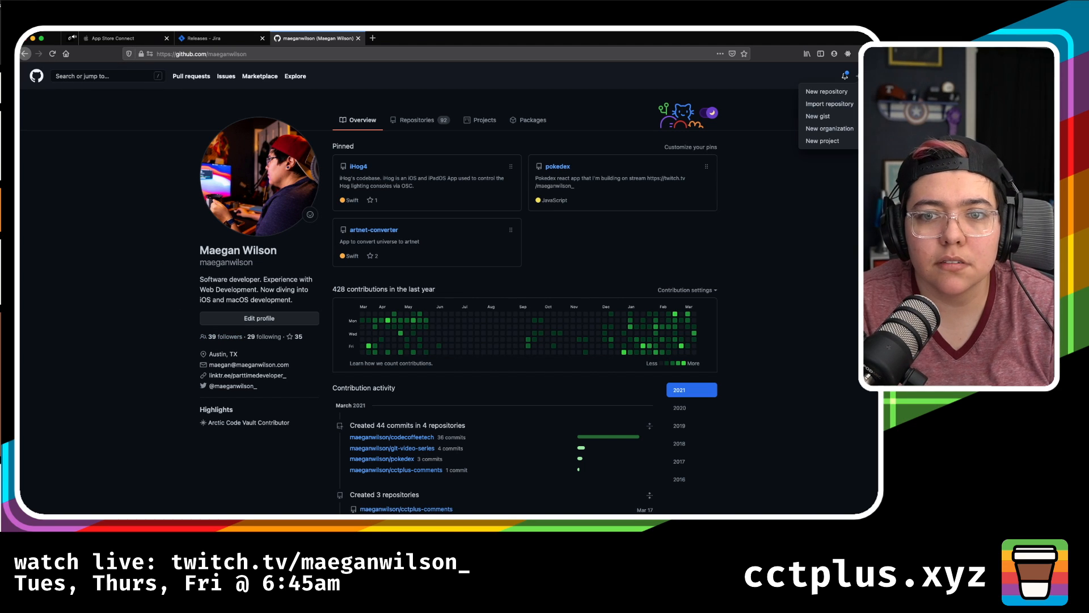
left_click(827, 91)
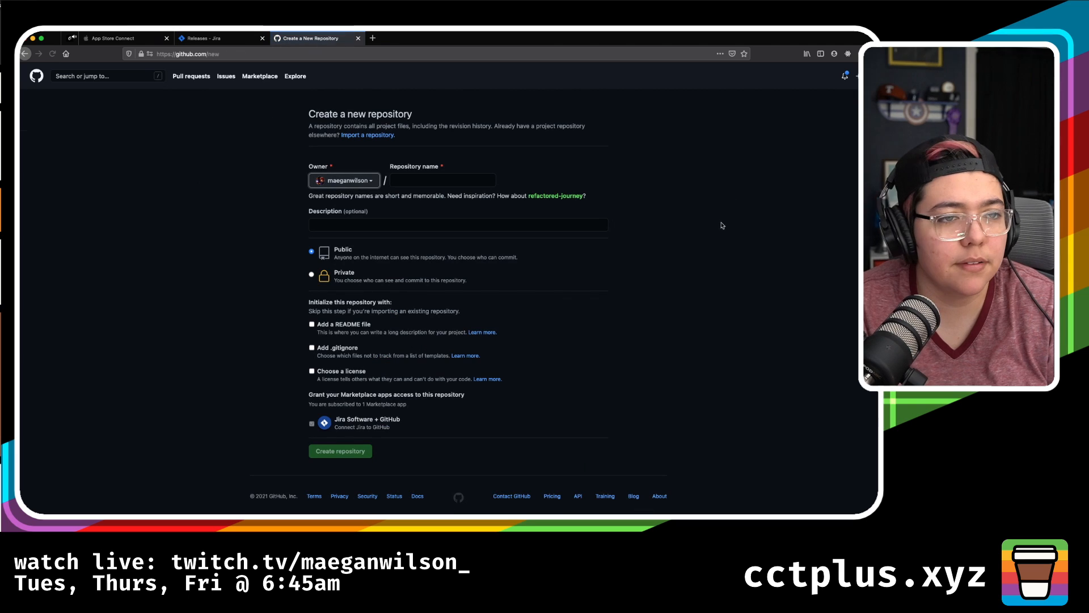
left_click(424, 181)
type("coff")
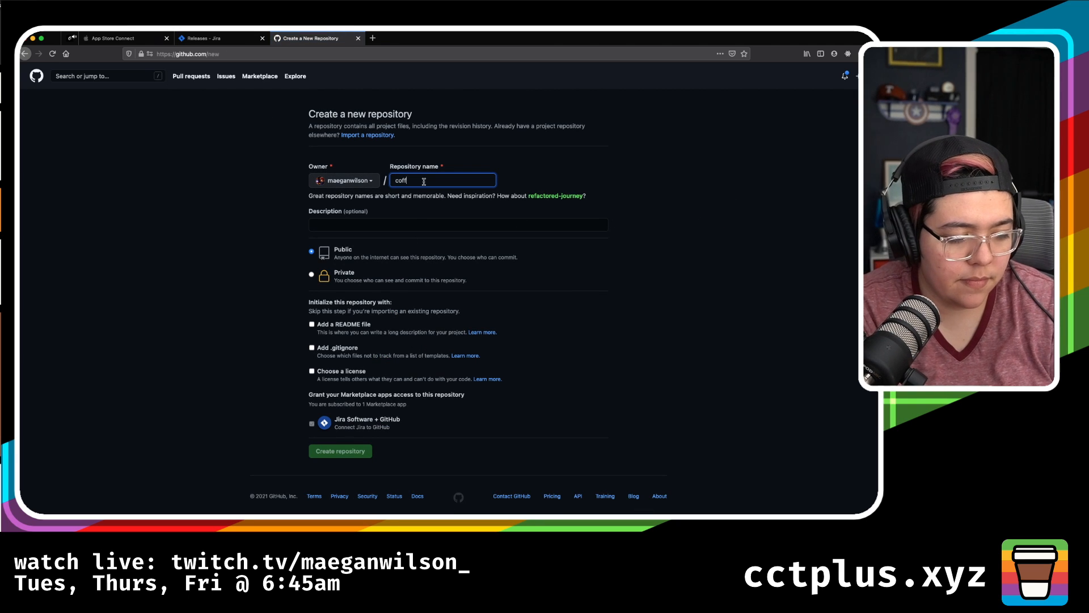
type("ee-companion")
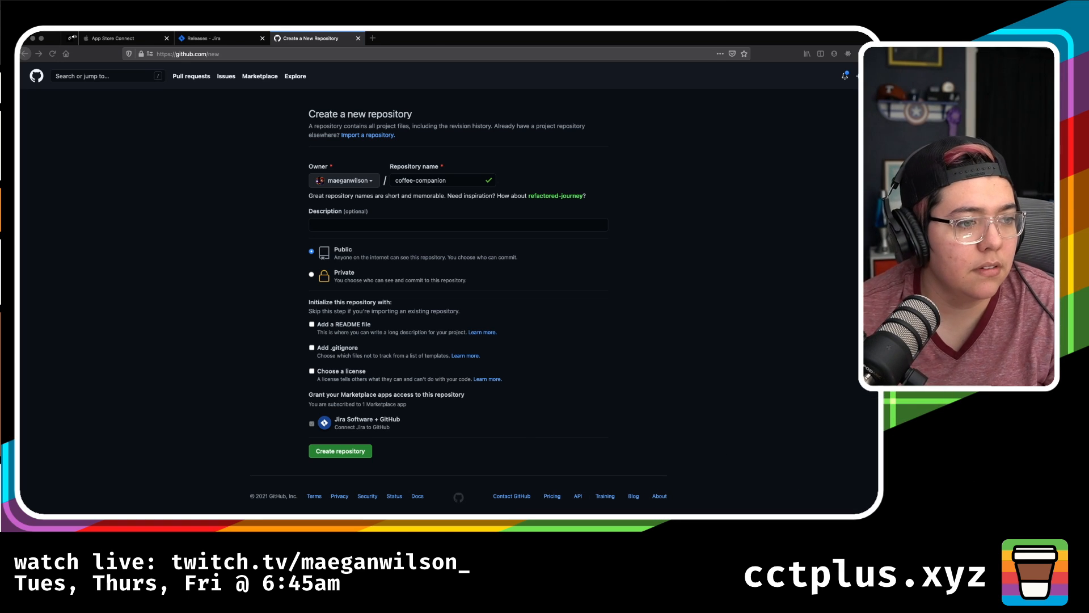
left_click(778, 261)
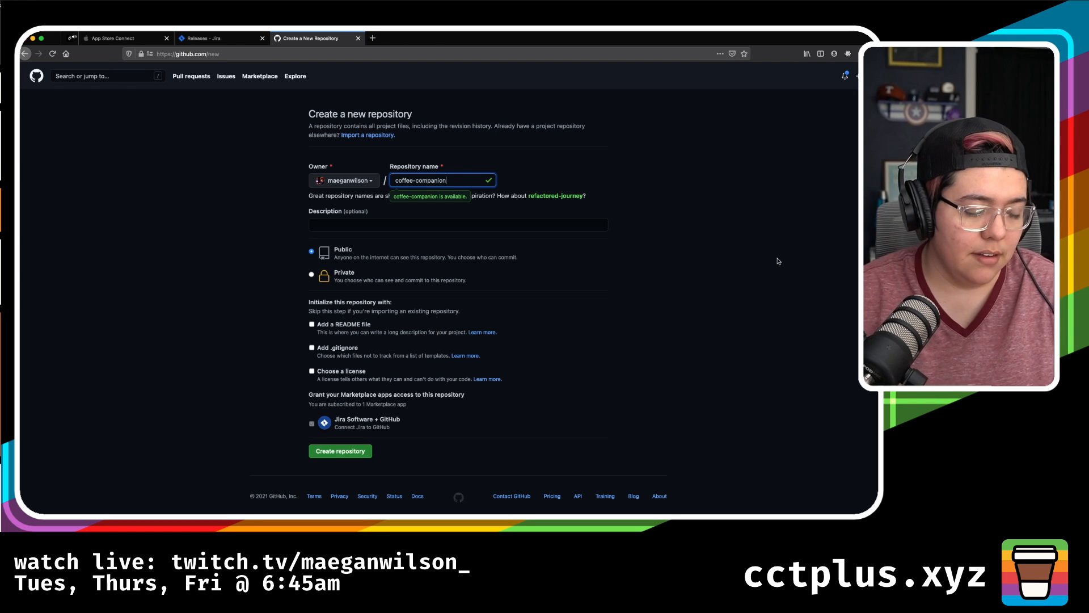
- Enter "iOS app to log coffee, brew coffee," as the beginning of the repository description
left_click(461, 221)
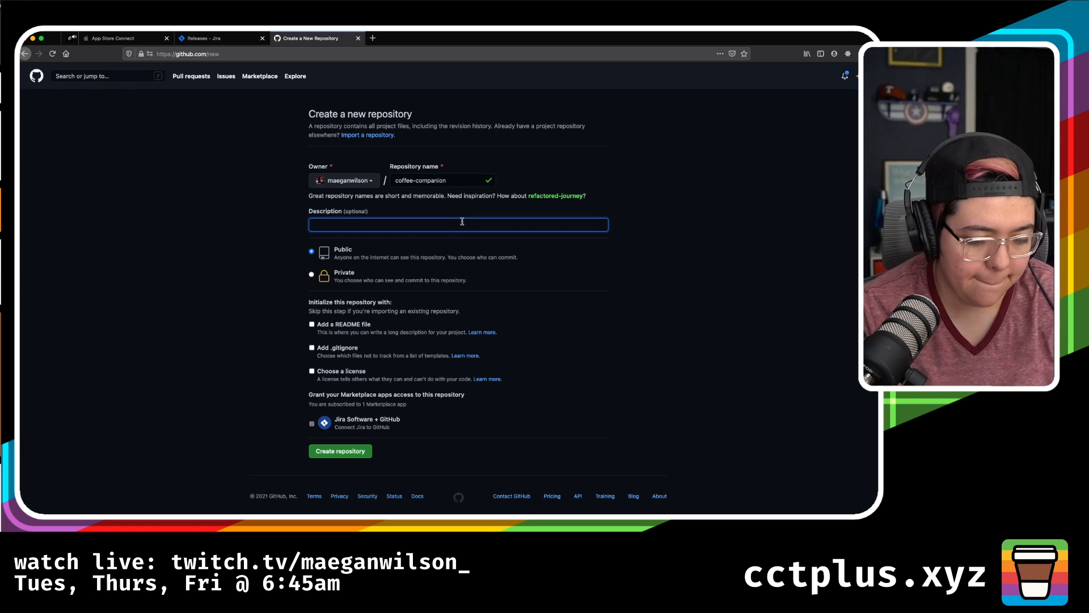
type("iOS app to log")
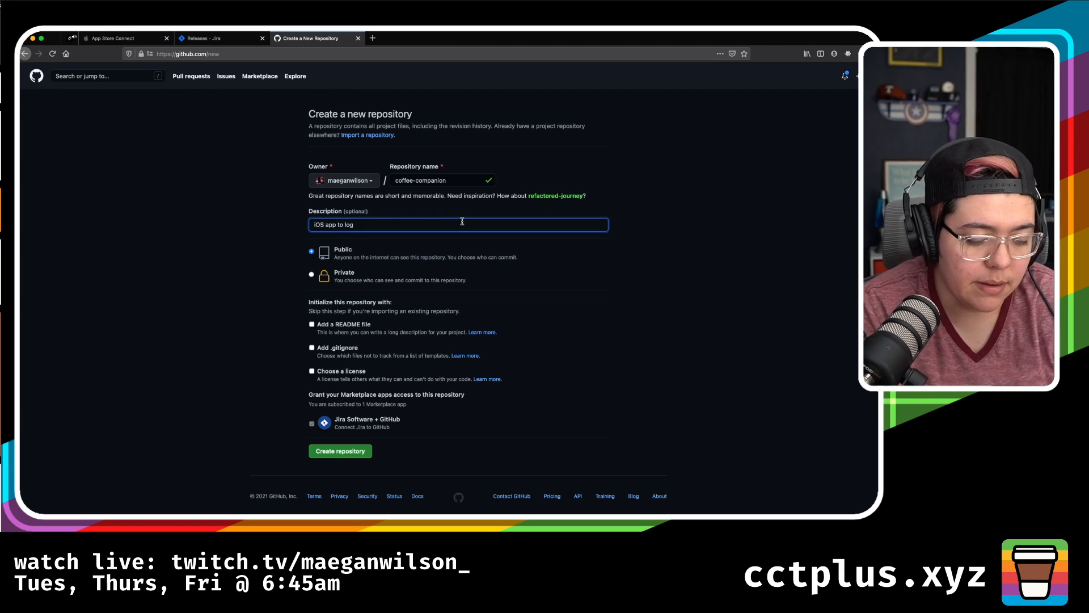
type(" coffee, bre")
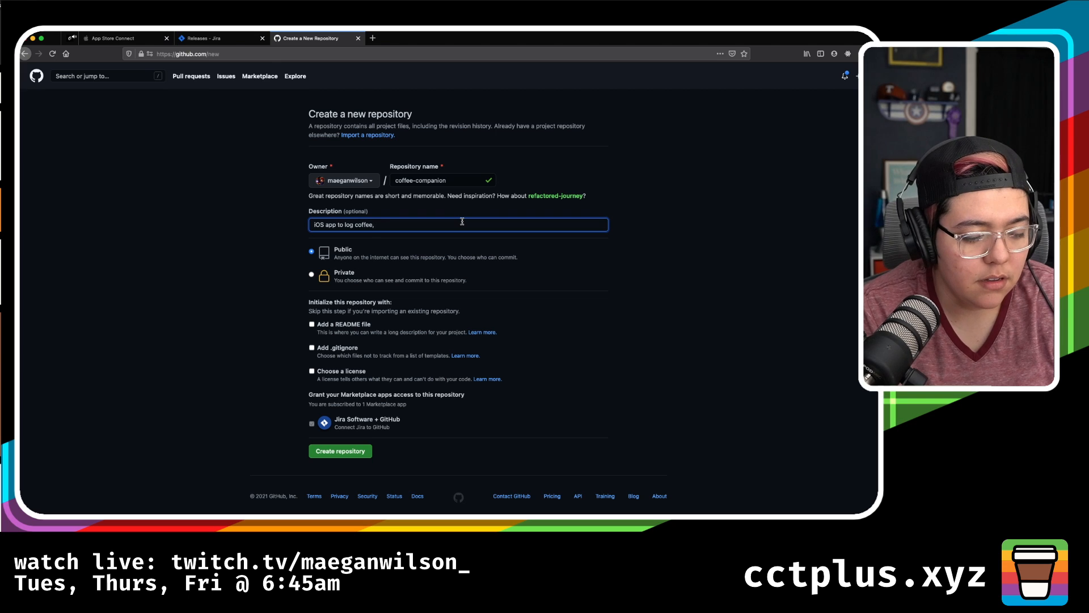
type("ffe")
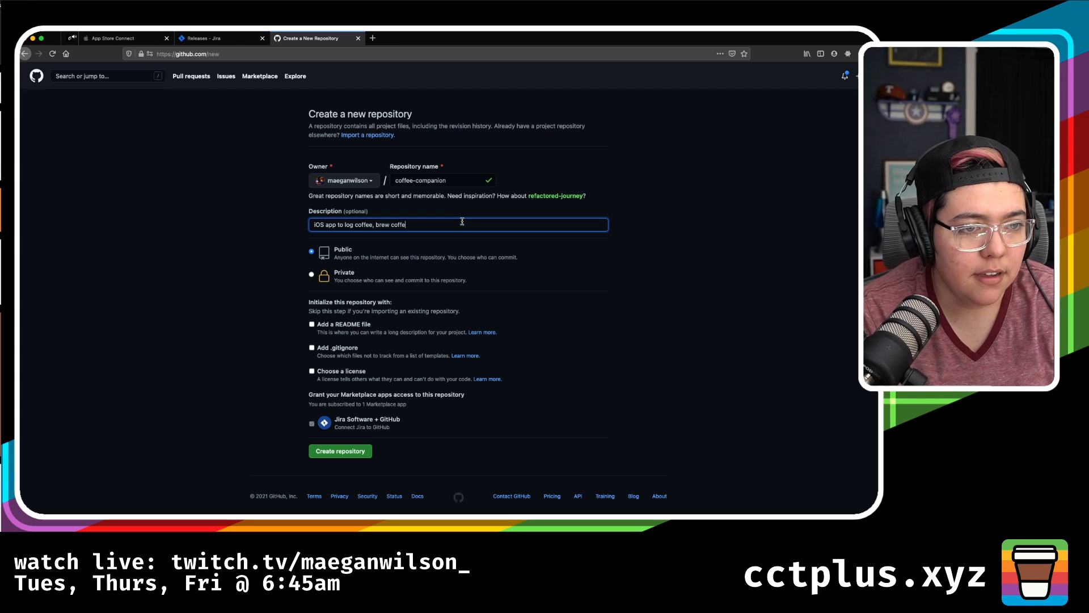
type("em")
key("BackSpace")
type(",")
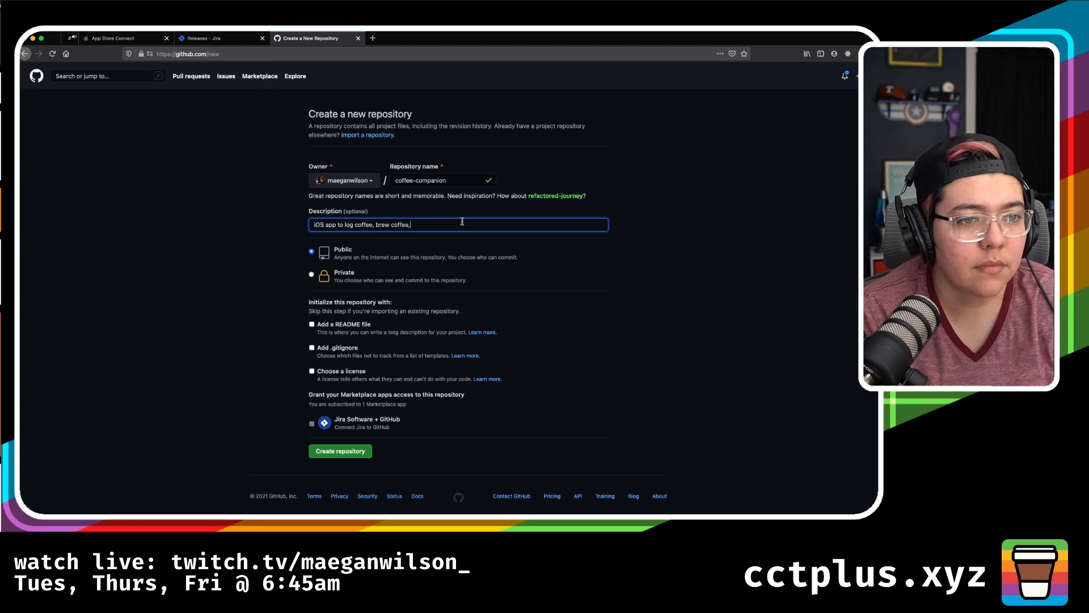
- Replace "brew coffee," in the description with "time your brew, and"
type(" and")
key("BackSpace")
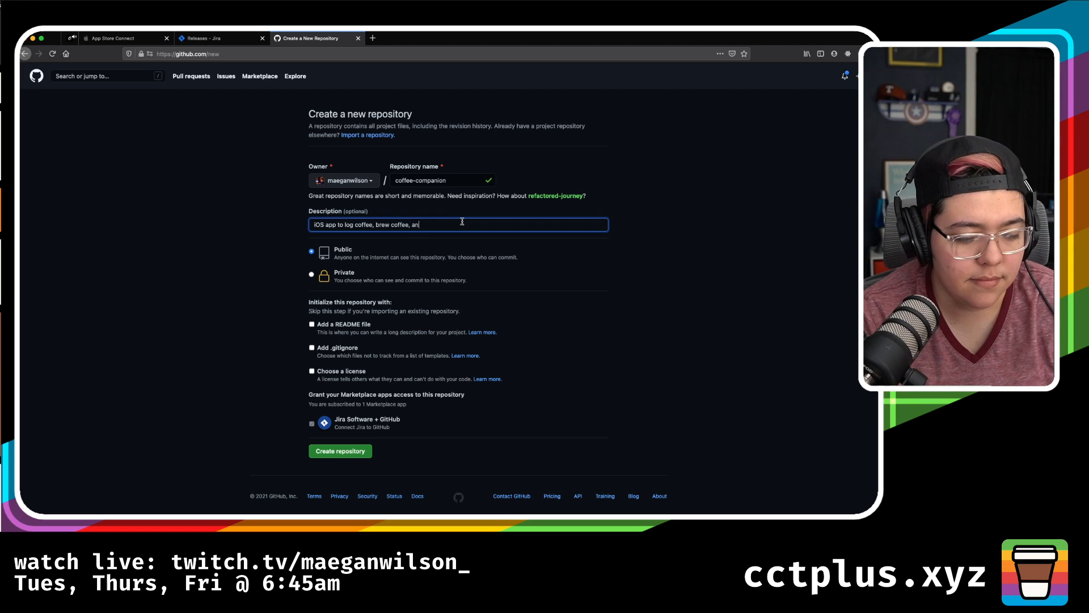
key("BackSpace")
key("BackSpace")
key("BackSpace")
key("BackSpace")
key("BackSpace")
key("BackSpace")
key("BackSpace")
key("BackSpace")
key("BackSpace")
key("BackSpace")
key("BackSpace")
key("BackSpace")
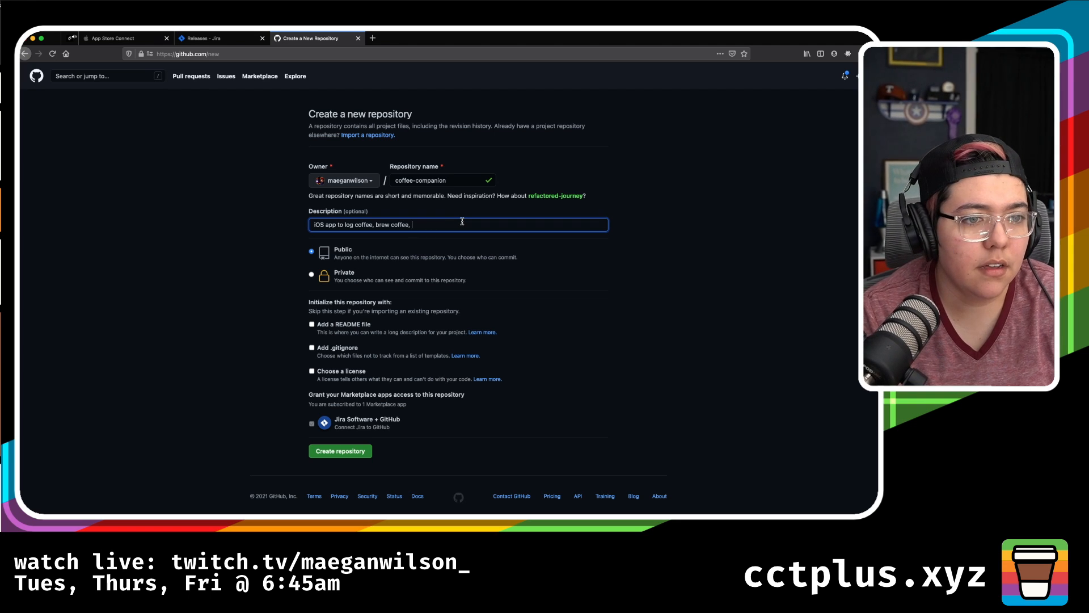
key("BackSpace")
key("BackSpace")
type("time your")
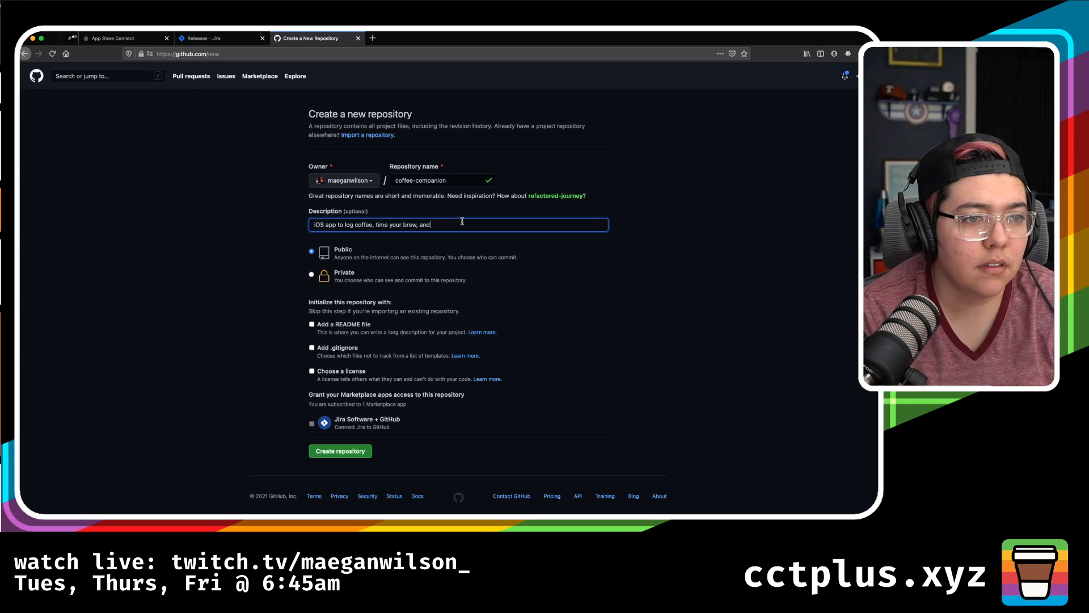
- Review the Features list in the Coffee Companion App notes document and return to the new repository form
key("ctrl+Up")
left_click(482, 146)
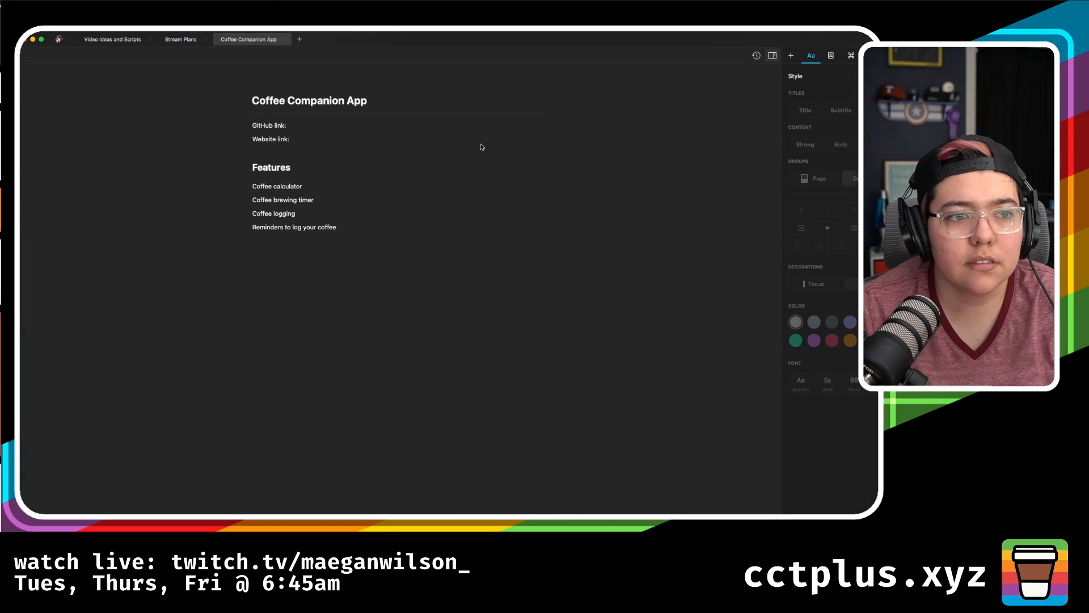
left_click(324, 343)
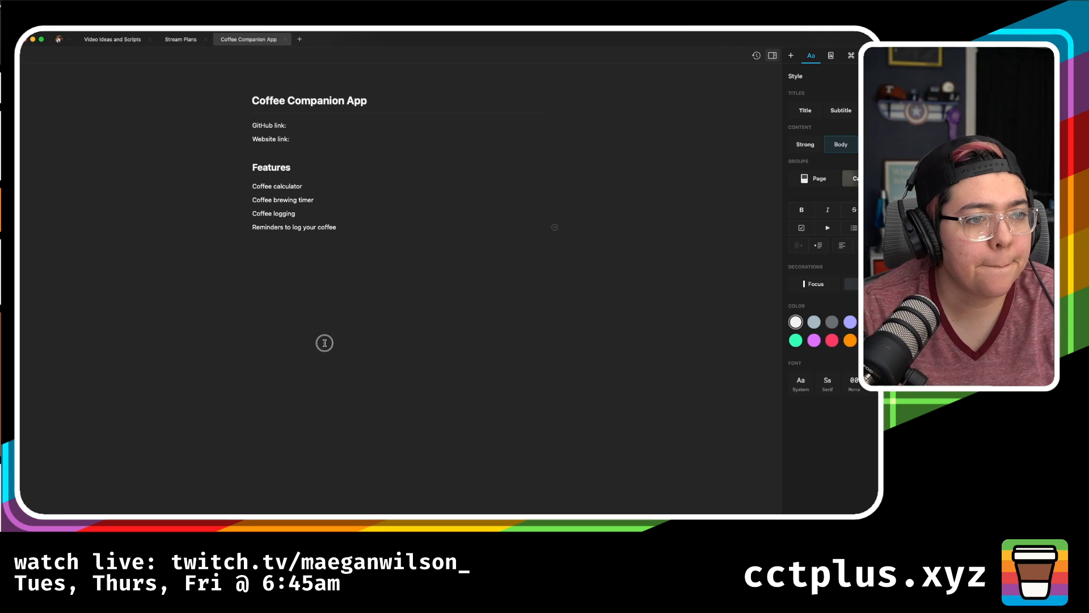
key("ctrl+Up")
left_click(557, 235)
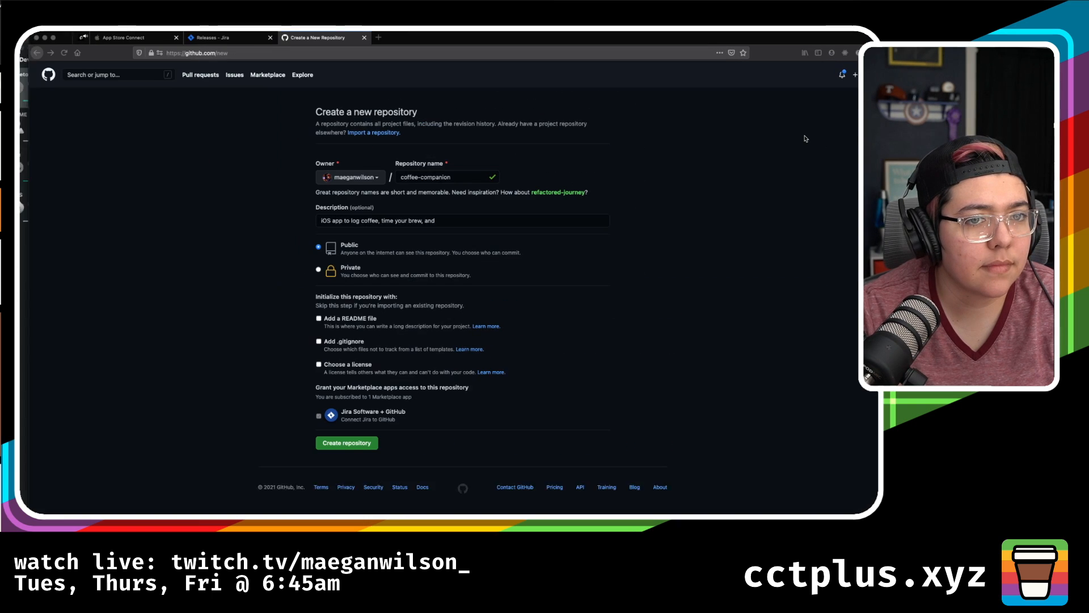
- Complete the repository description by adding "get the perfect amount"
type("get the pe")
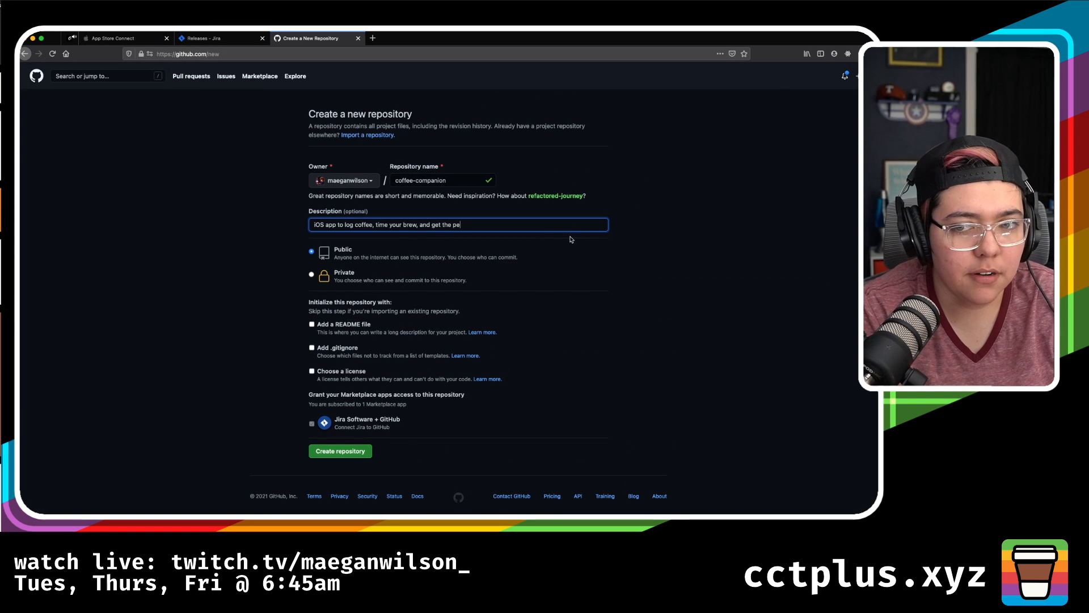
type("rfect amount")
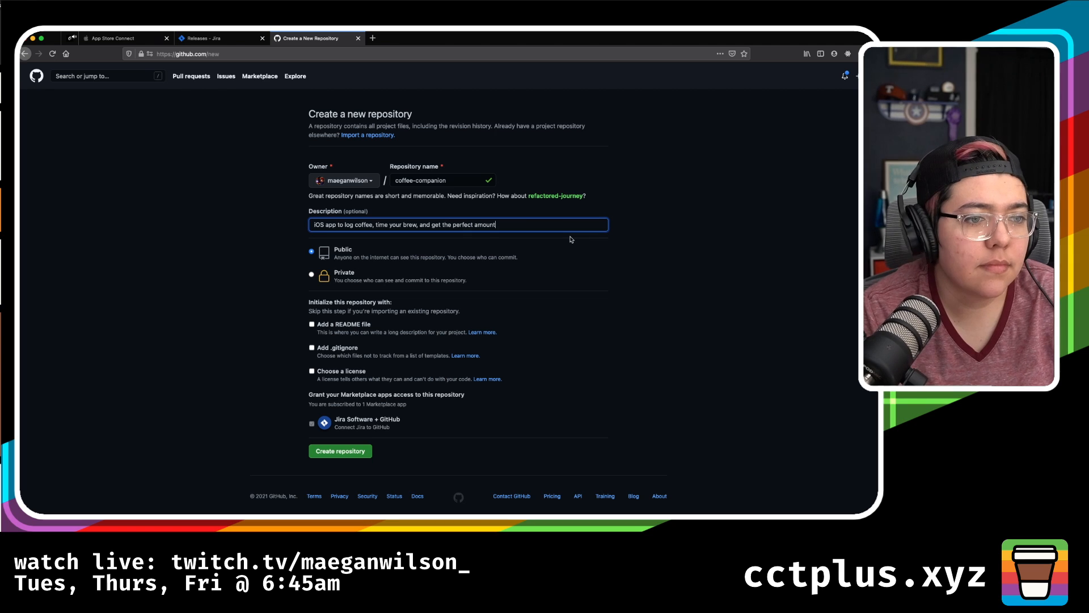
type(" o")
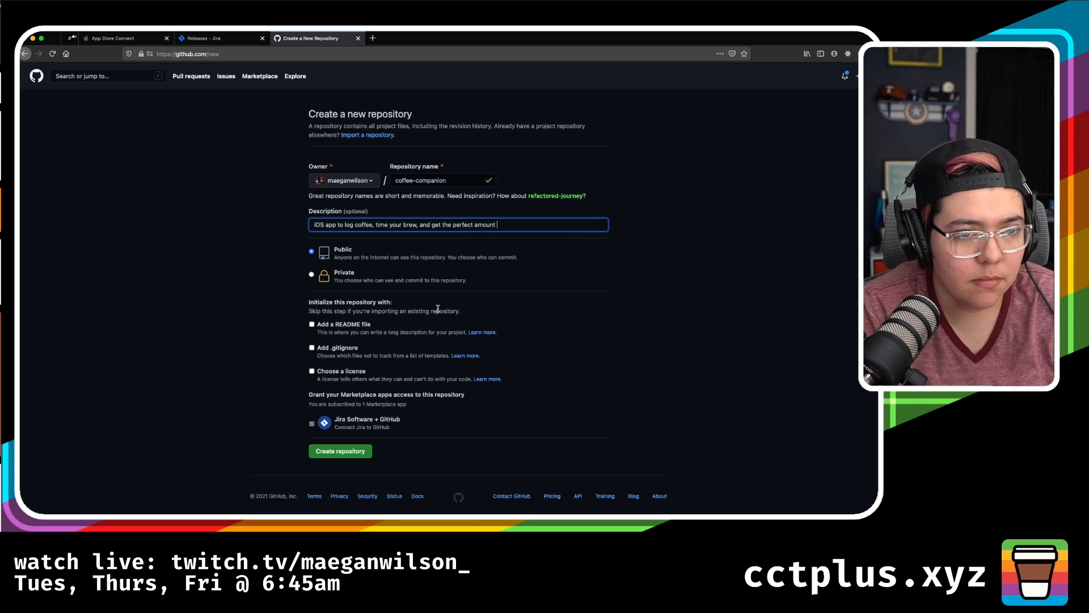
left_click(199, 284)
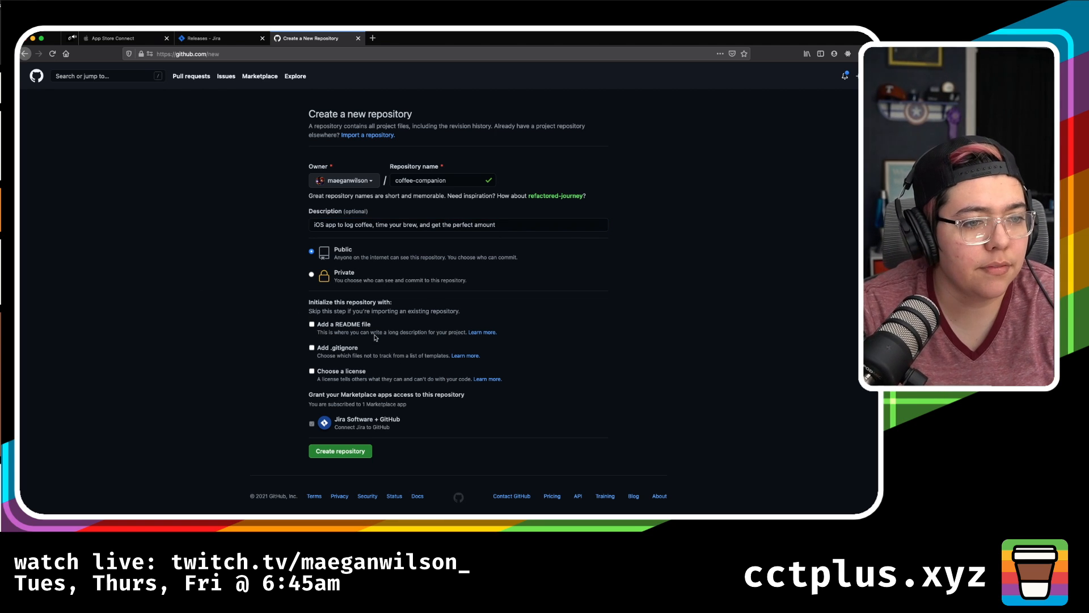
- Include a README file and a .gitignore based on the Swift template, and create the repository
left_click(346, 325)
left_click(335, 346)
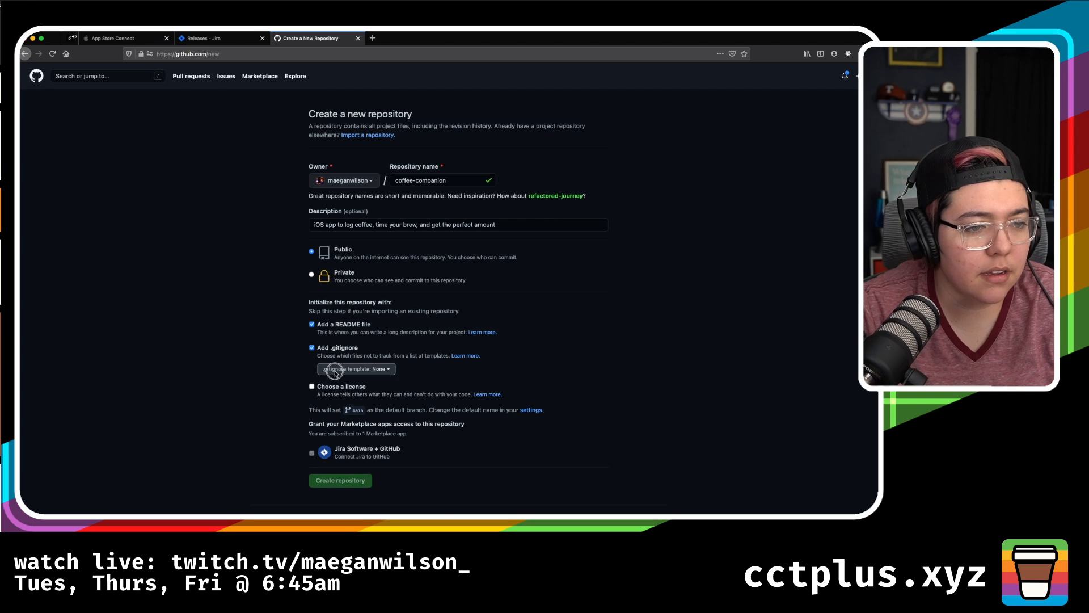
left_click(362, 369)
scroll(364, 476, "down", 3)
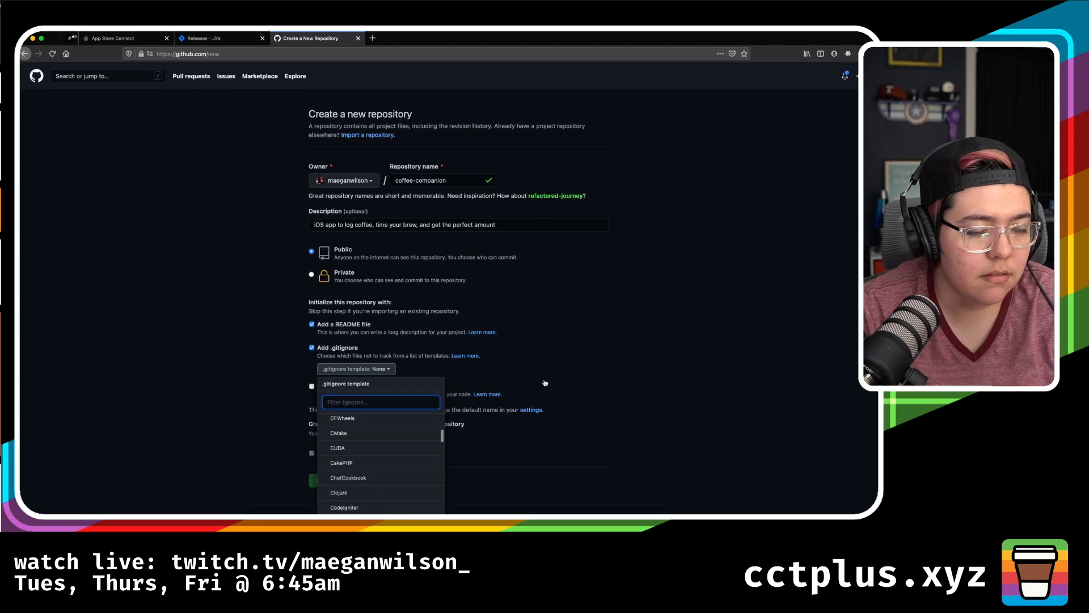
type("swift")
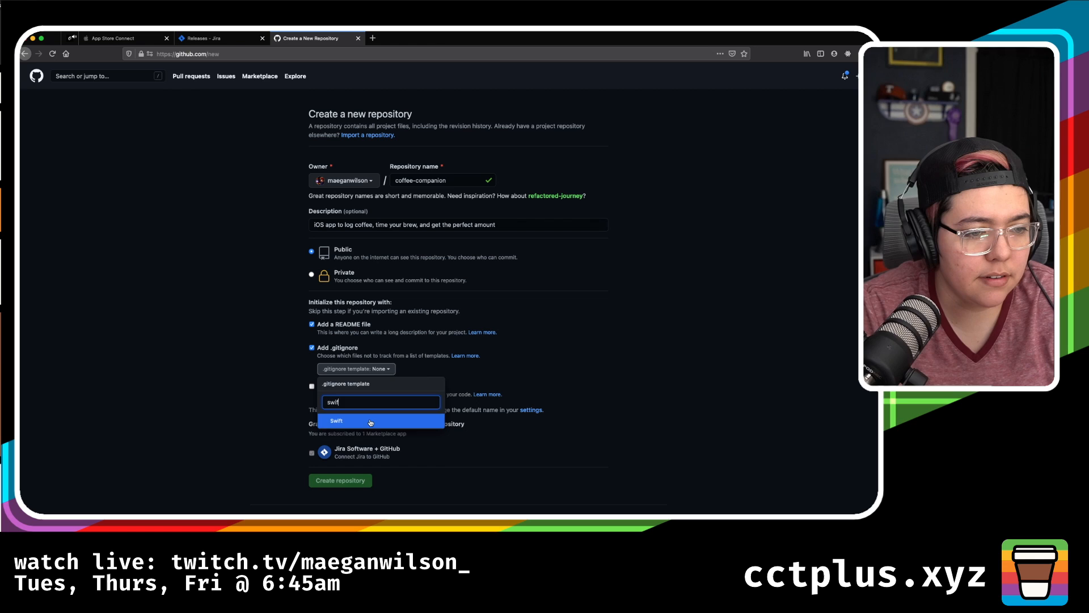
left_click(371, 422)
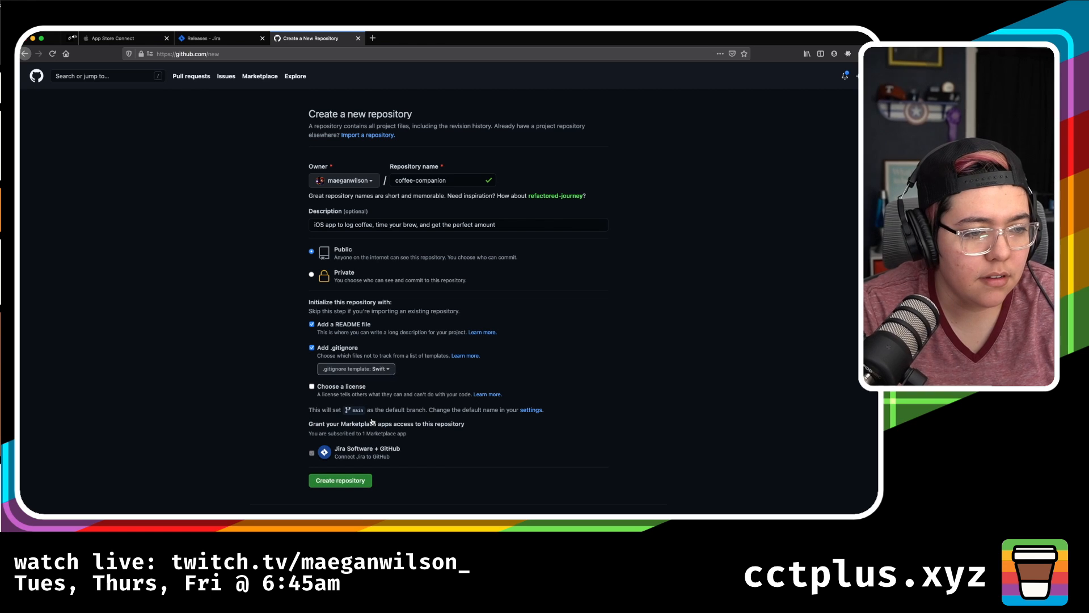
left_click(343, 482)
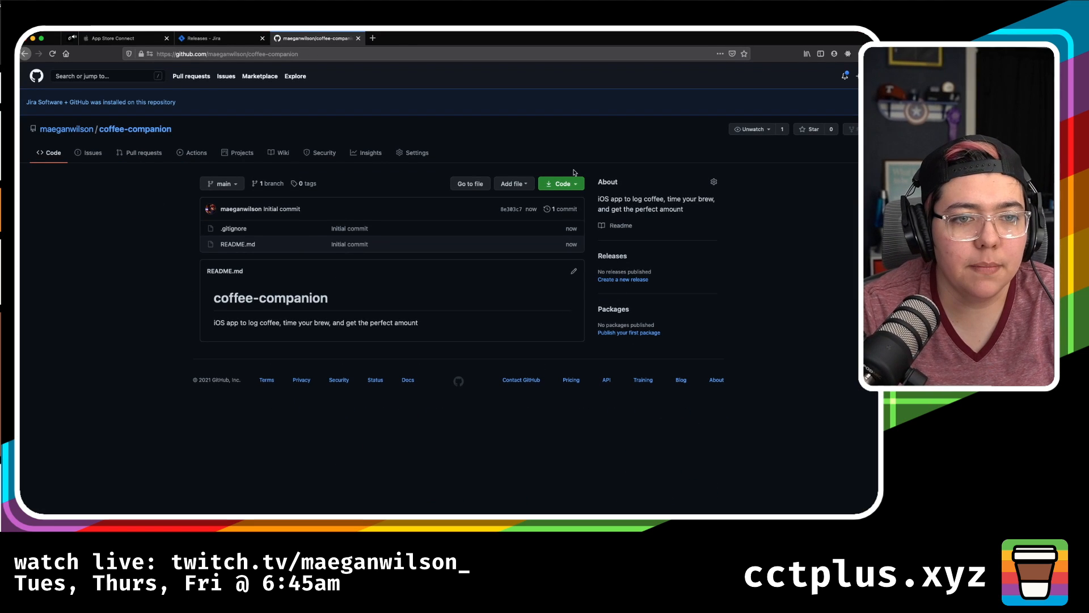
- Copy the SSH clone address of the coffee-companion repository
left_click(570, 181)
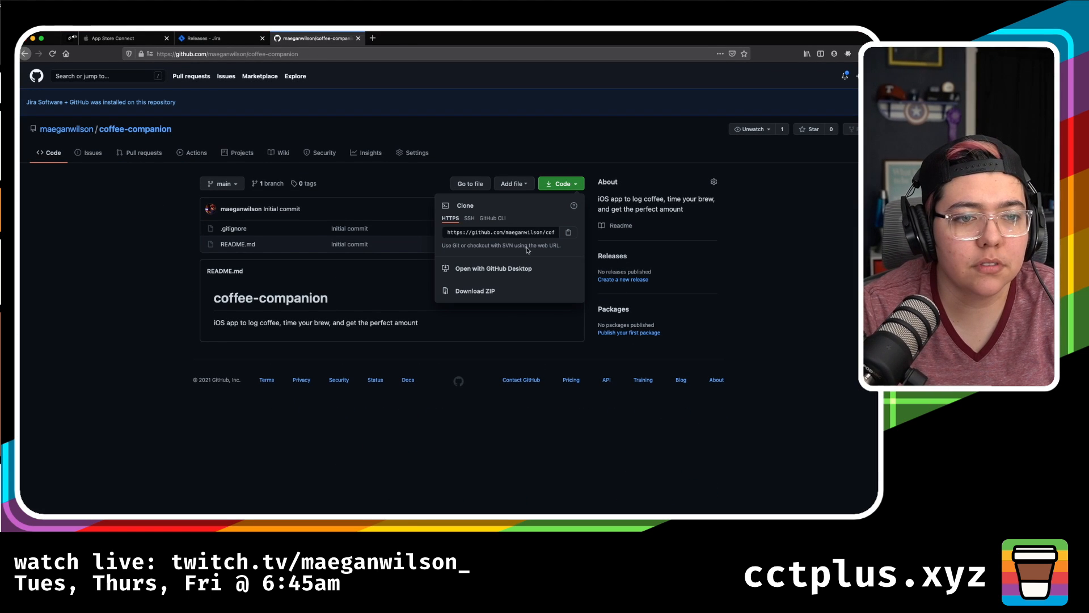
left_click(469, 219)
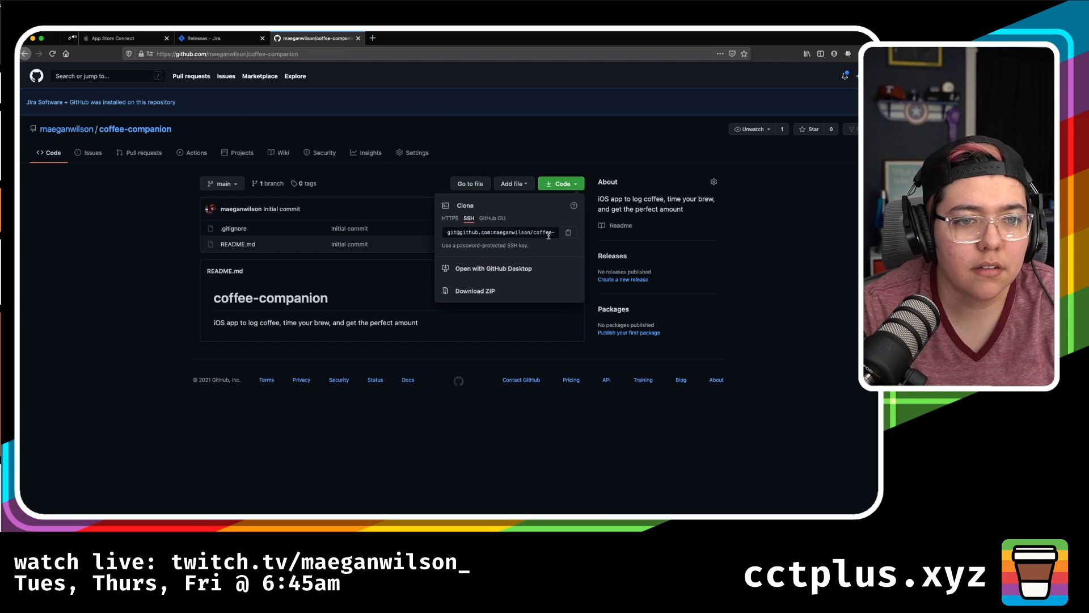
left_click(567, 232)
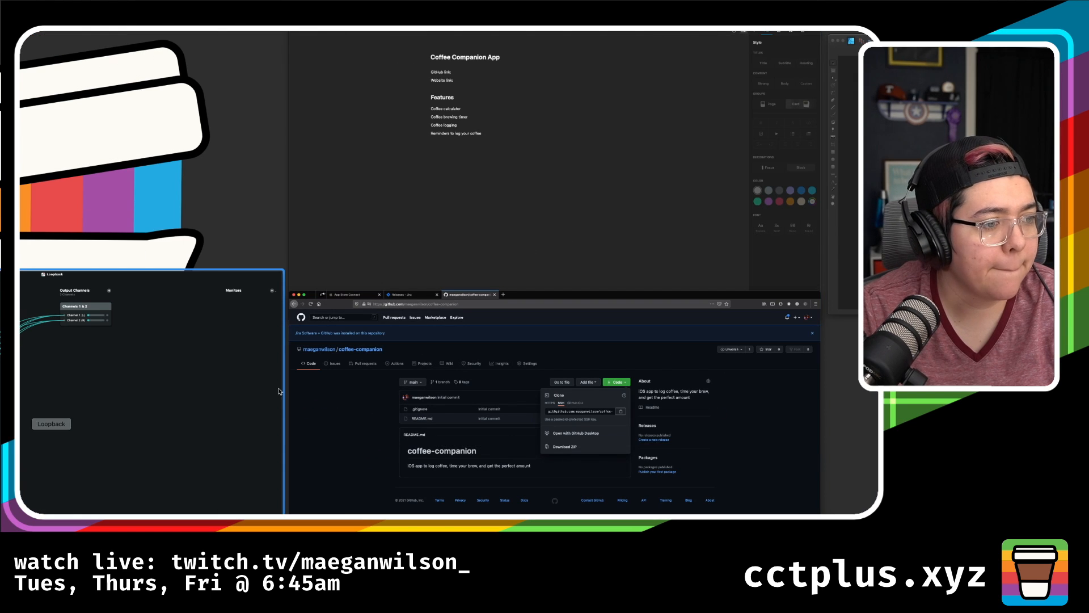
left_click(554, 402)
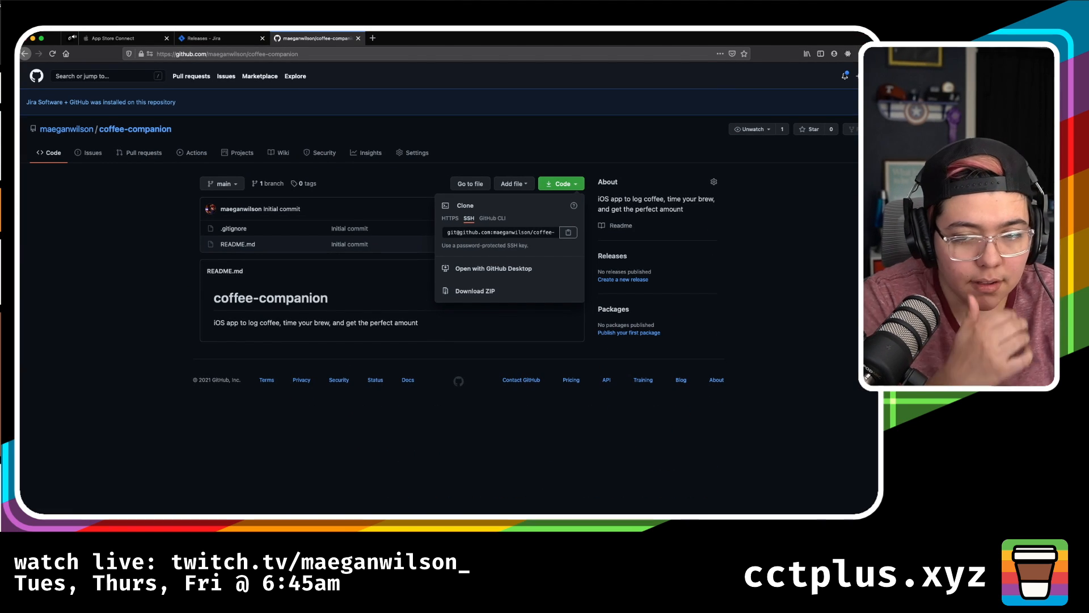
- Switch to GitKraken and start cloning a repository from GitHub.com
key("super+Tab")
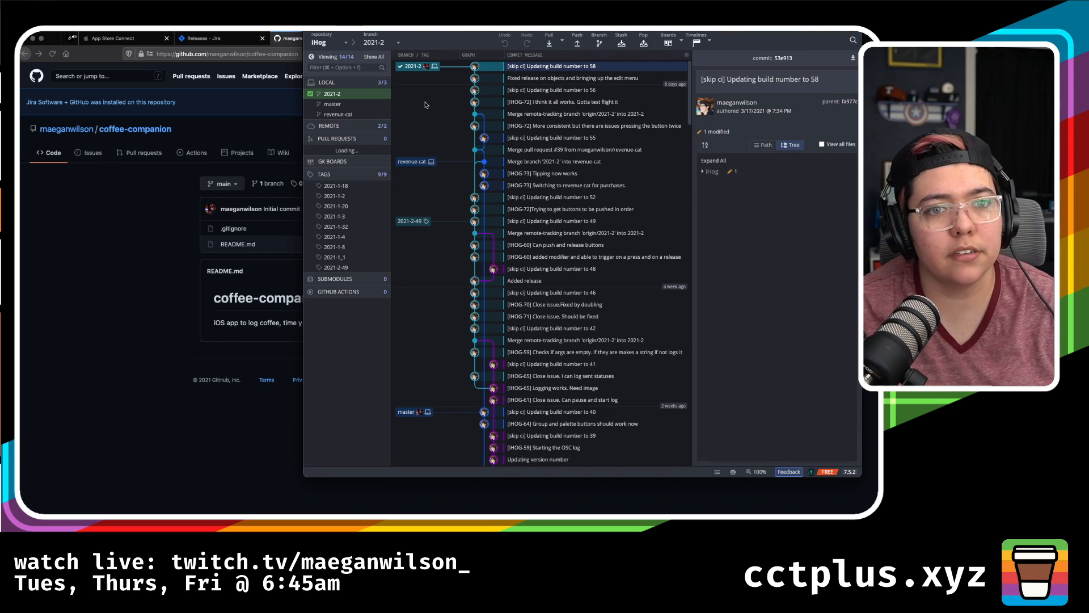
left_click(531, 29)
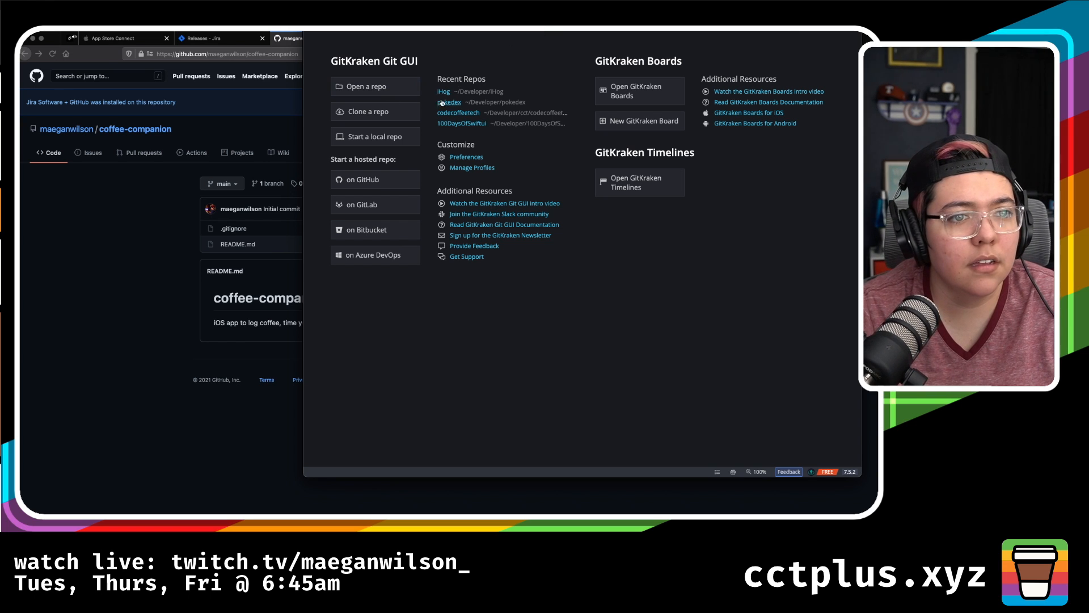
left_click(369, 112)
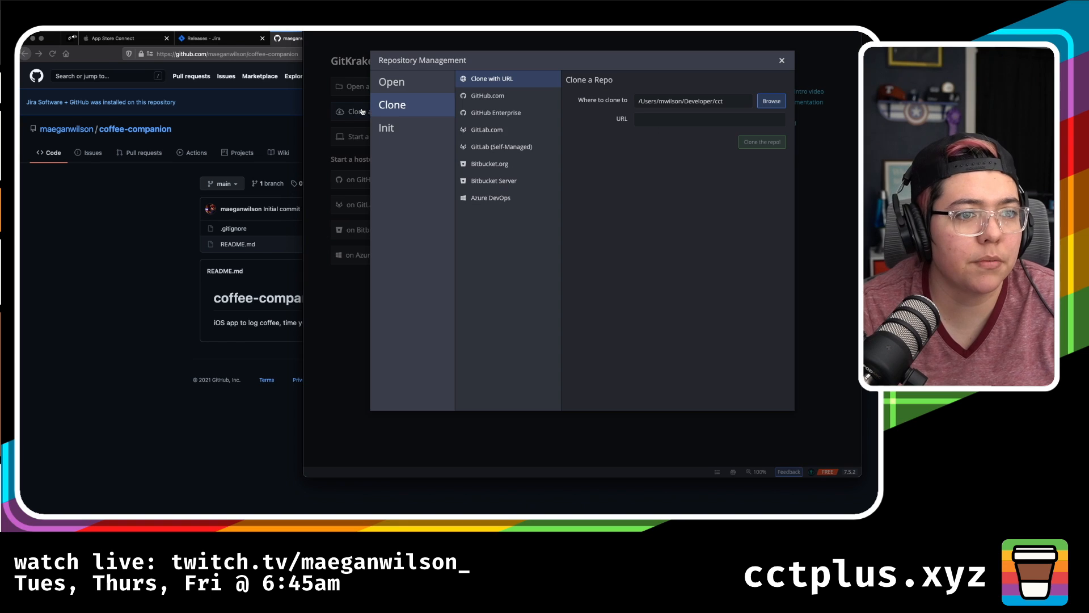
left_click(491, 101)
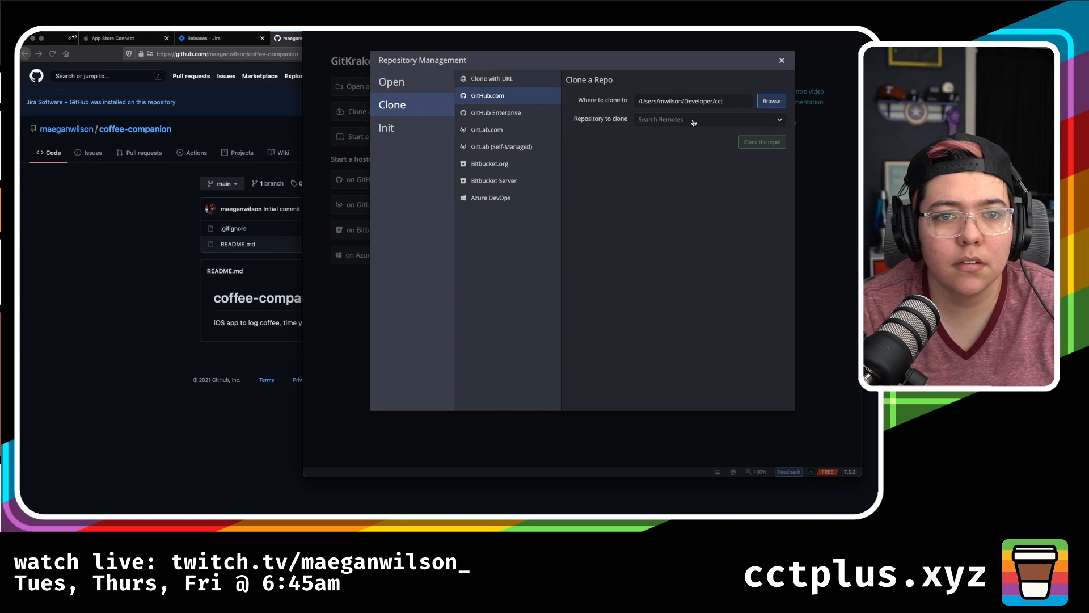
- Set the clone destination to the git-video-series folder inside Developer
left_click(768, 102)
left_click(607, 162)
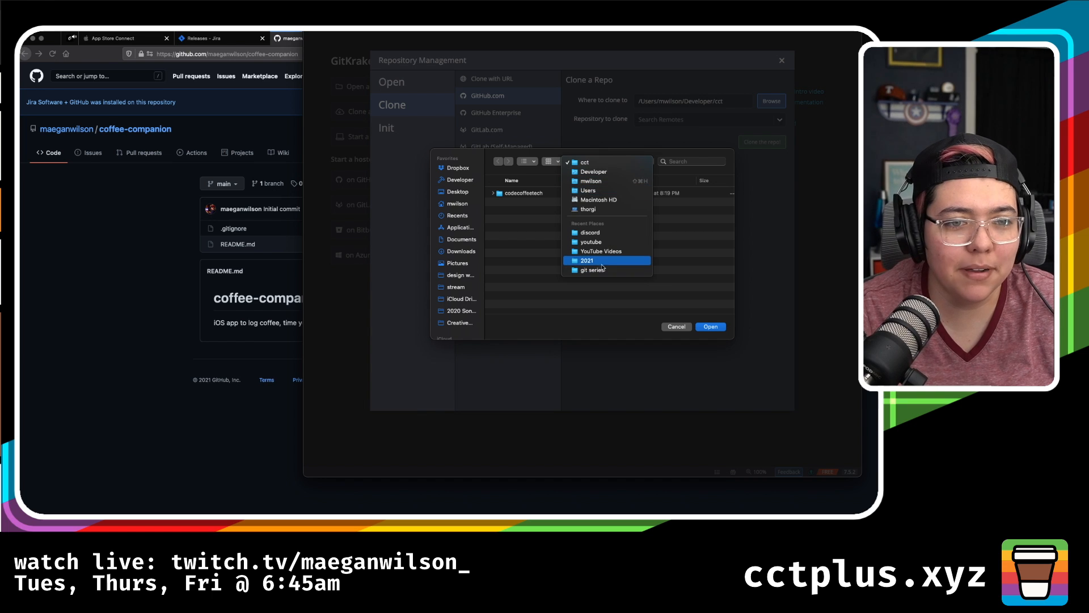
left_click(601, 172)
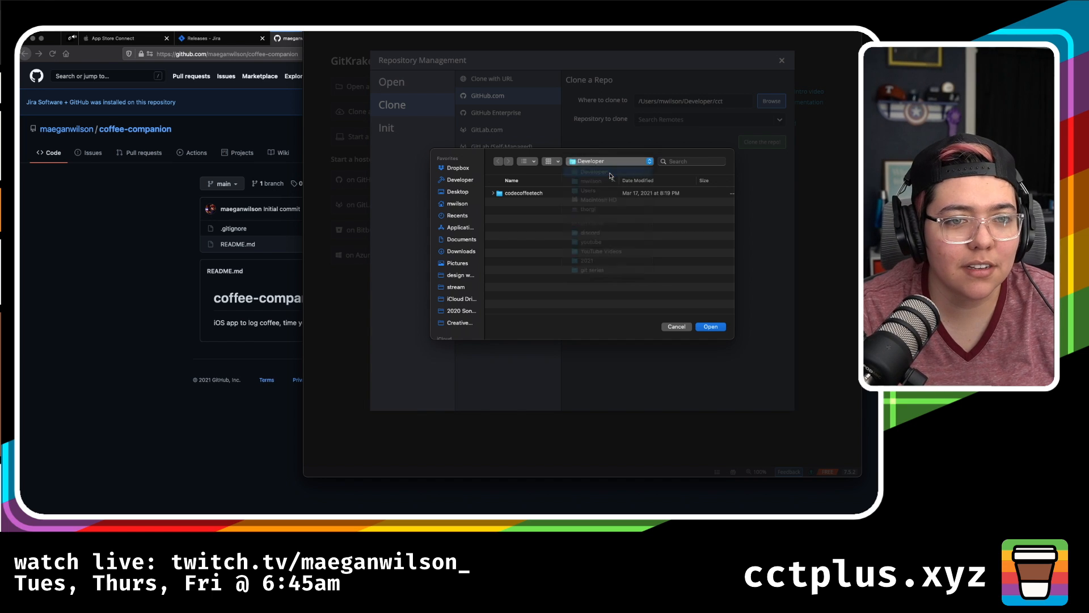
left_click(493, 227)
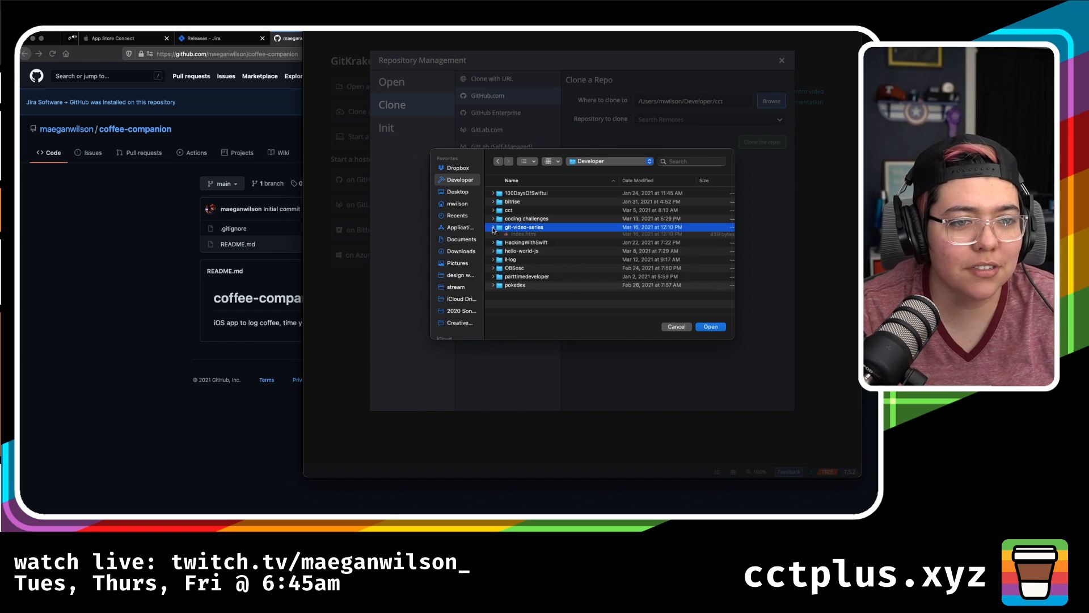
left_click(711, 327)
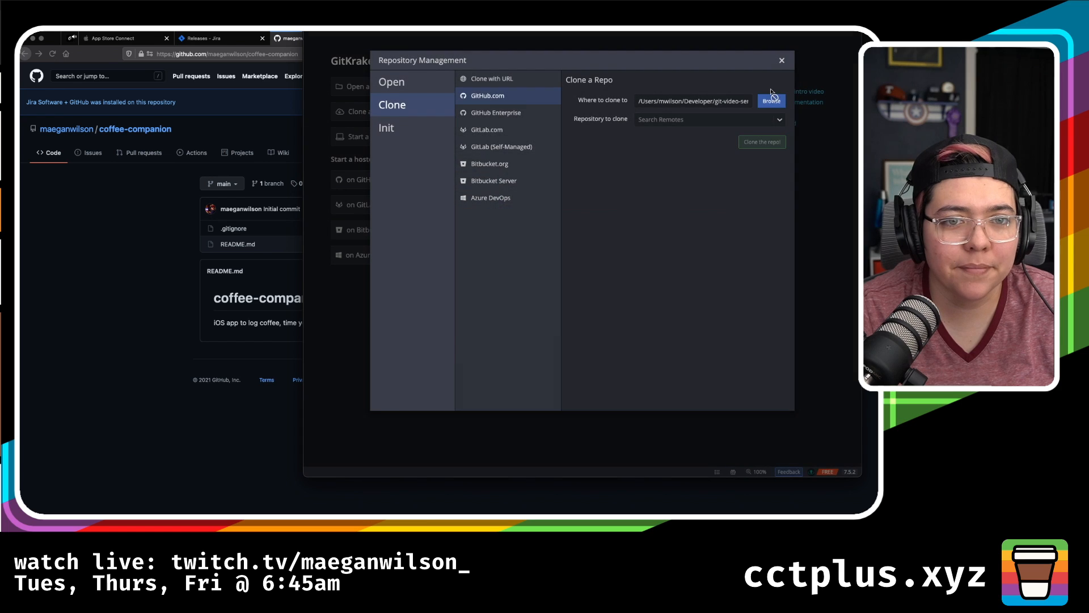
- Choose coffee-companion as the repository and clone it
left_click(733, 120)
type("co")
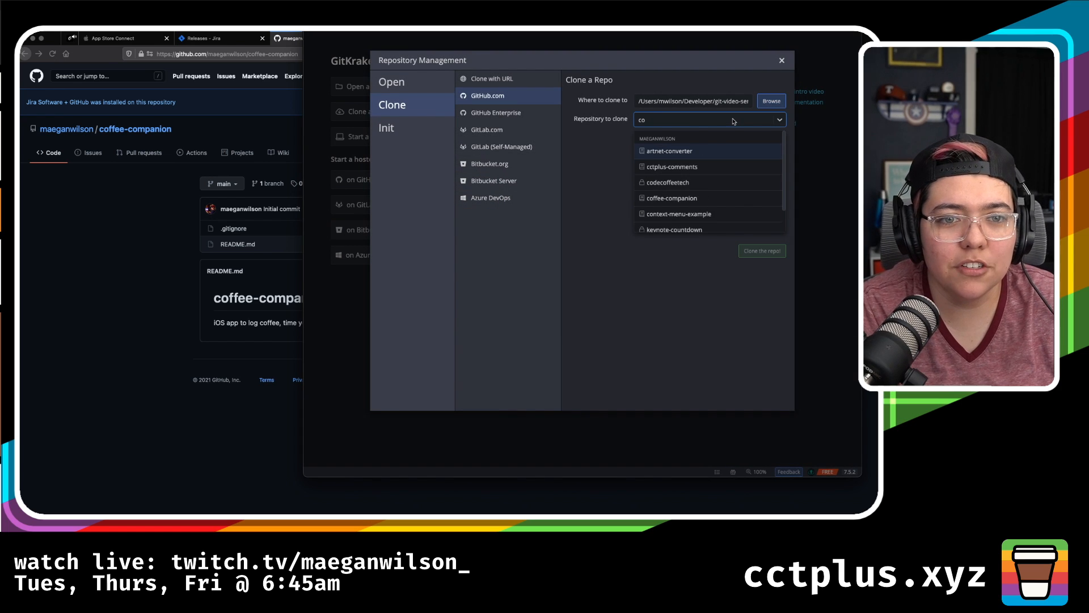
type("ff")
key("Down")
key("Return")
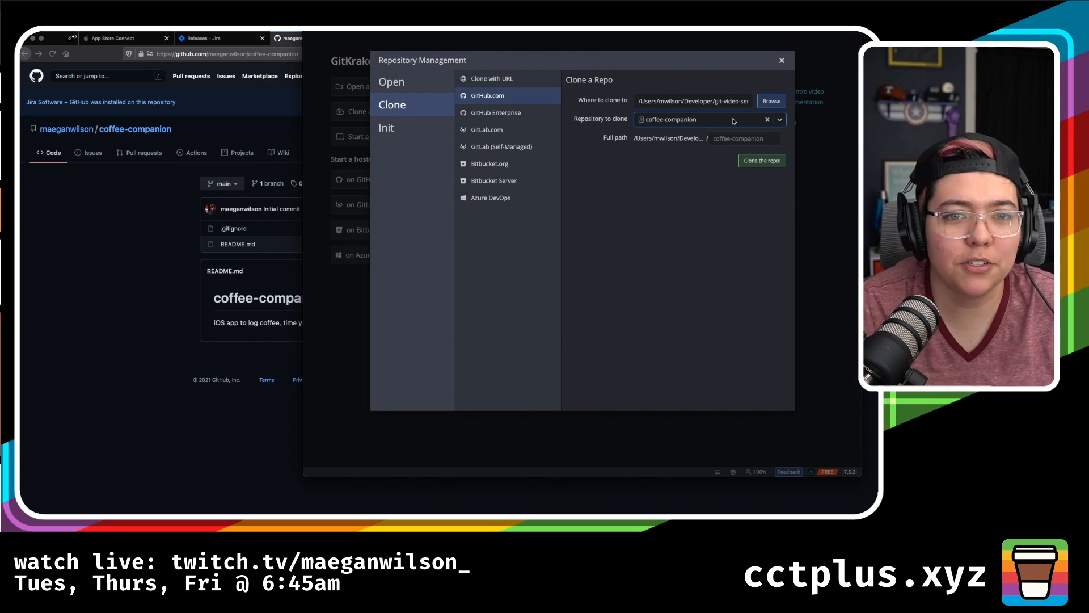
left_click(761, 161)
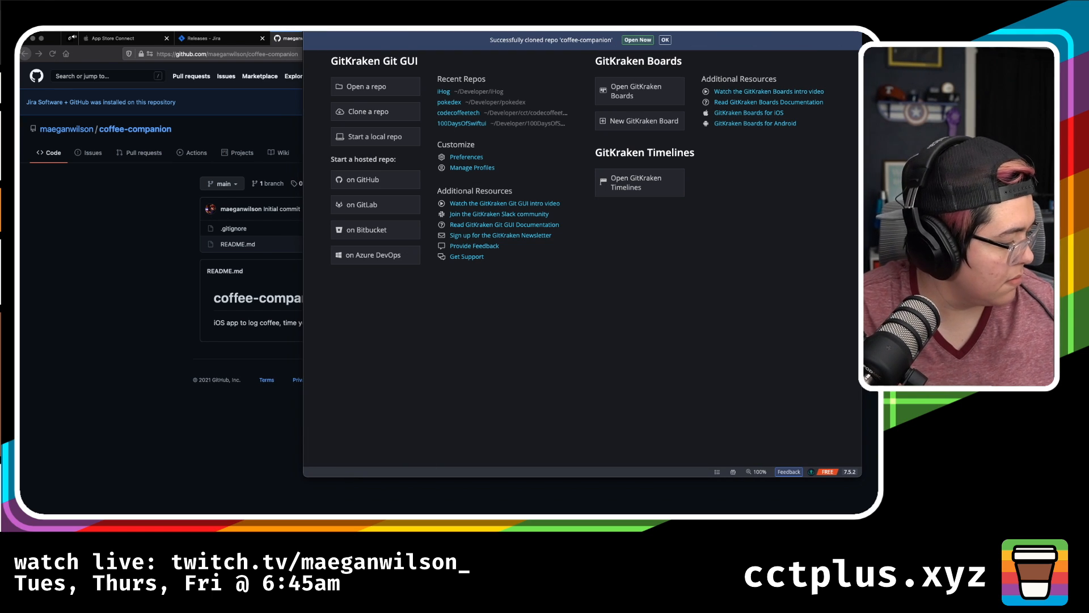
key("super+Tab")
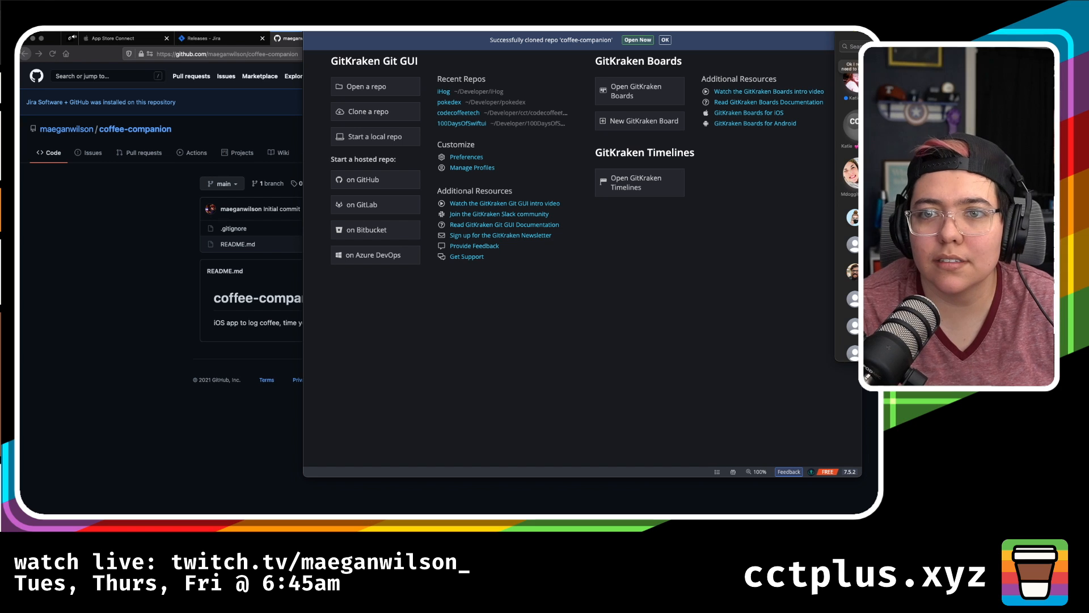
left_click_drag(1061, 46, 542, 176)
key("super+h")
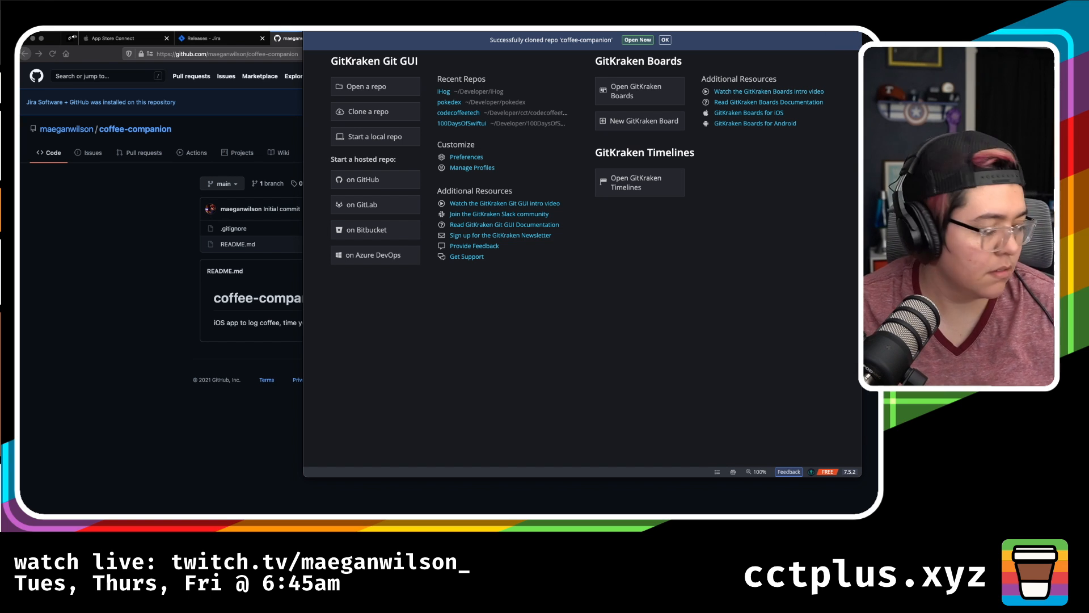
- Return to GitKraken and open the newly cloned coffee-companion repository
key("super+Tab")
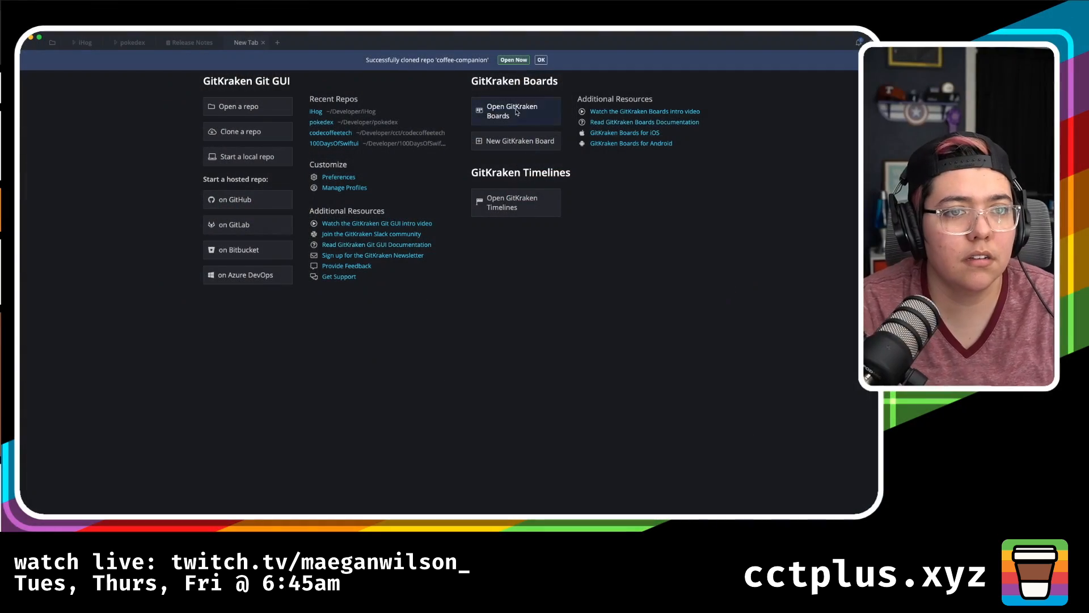
left_click(514, 60)
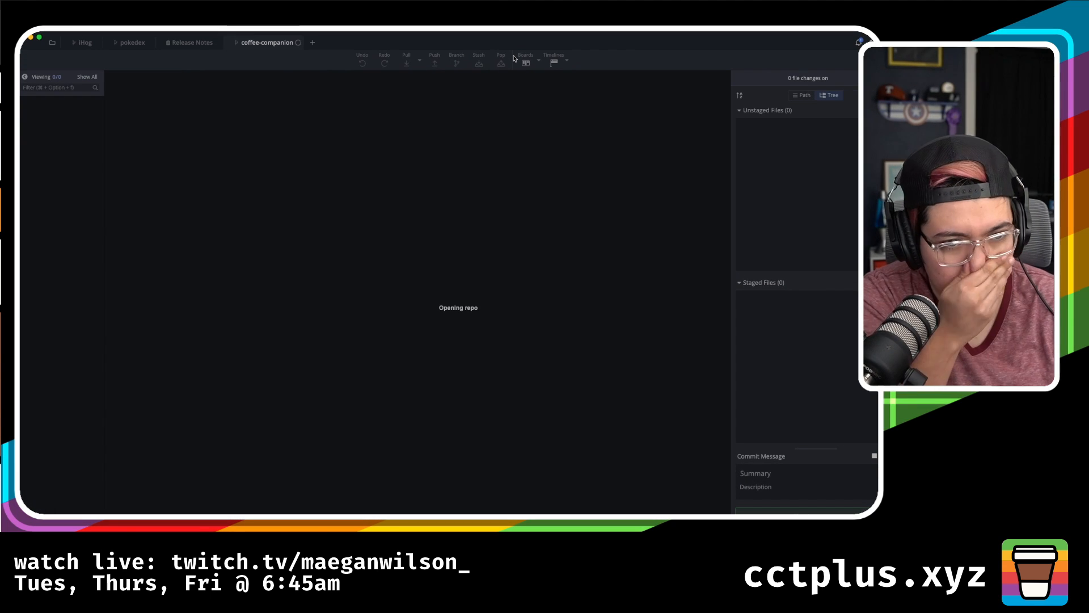
- Switch to Affinity Designer, enlarge its window to fill the screen and start a new document
key("super+Tab")
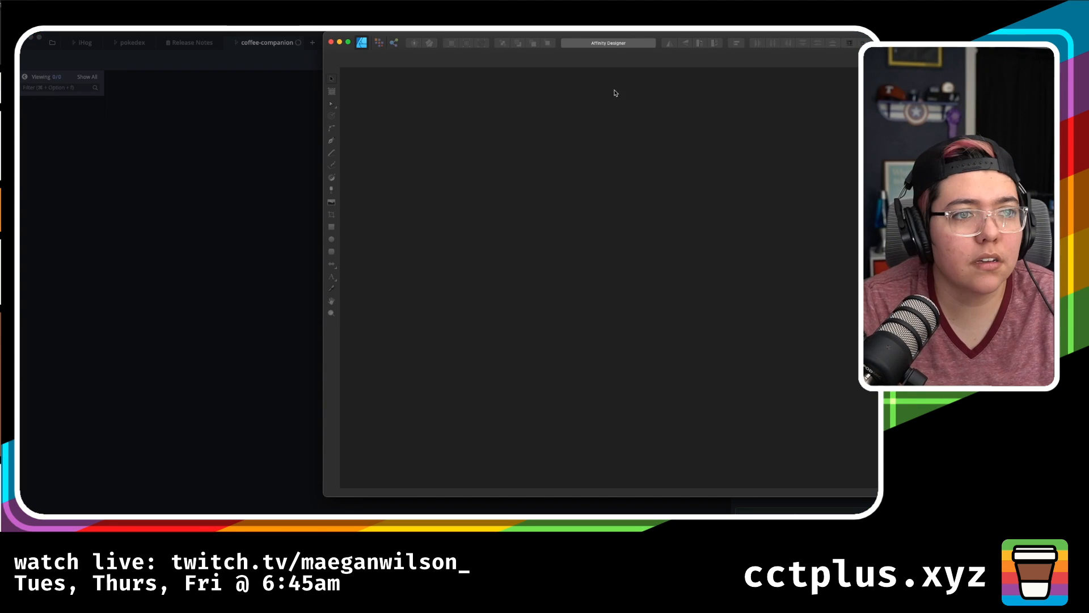
key("ctrl+alt+Return")
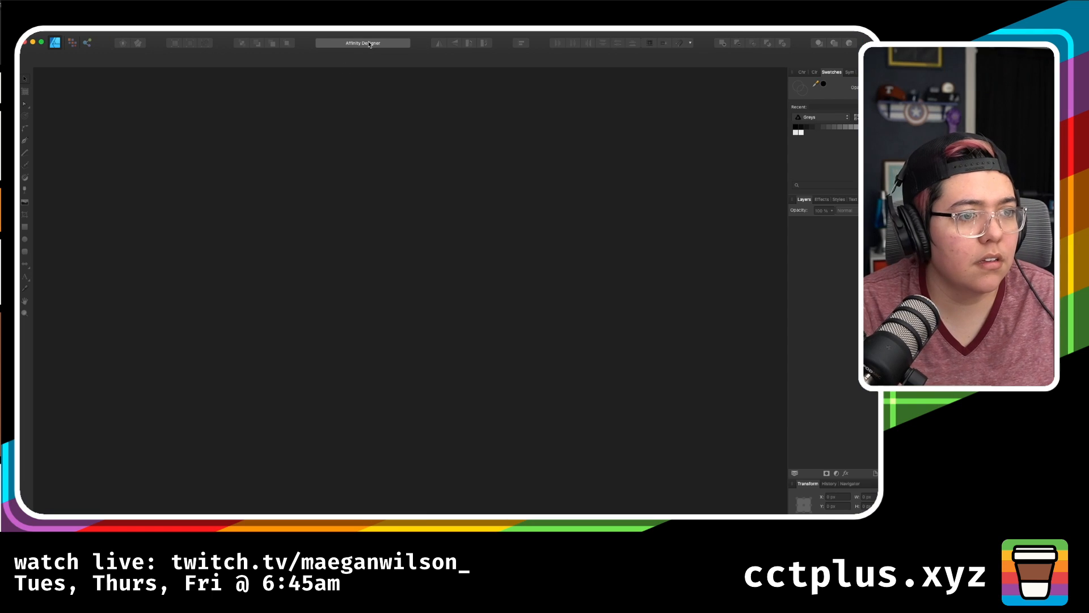
key("super+n")
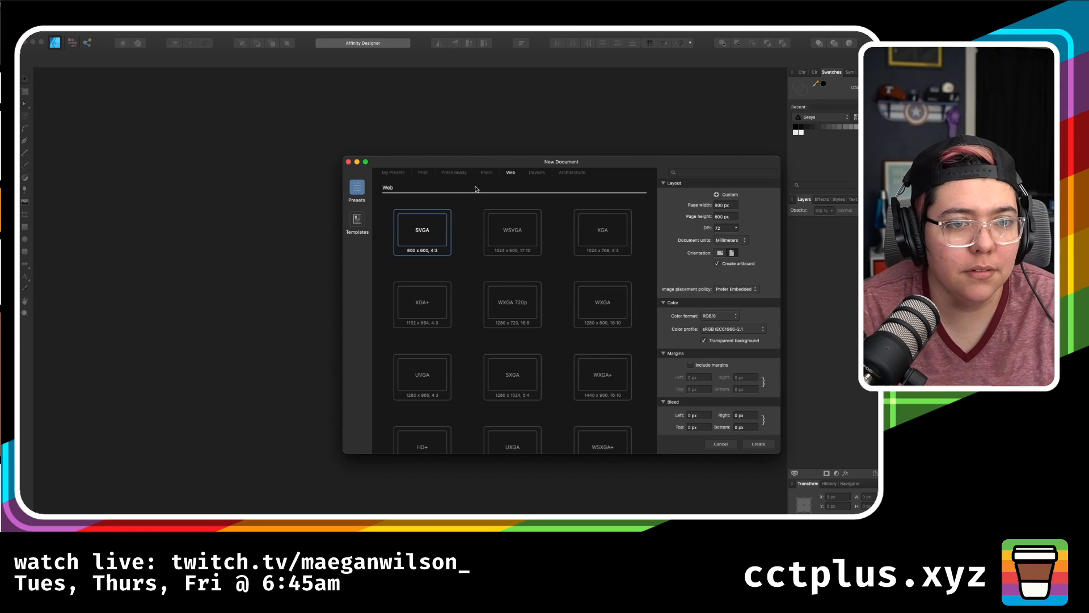
- Create the new document from the iPhone X/XS device preset, keeping the artboard and the iPhone X actual-size zoom
left_click(537, 174)
scroll(493, 295, "down", 3)
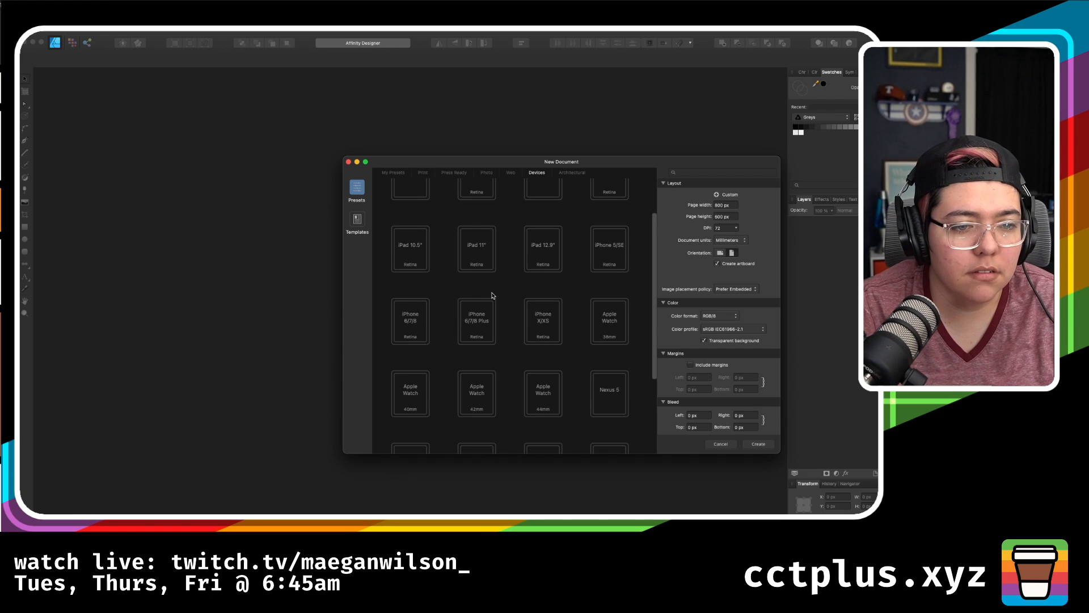
scroll(493, 295, "down", 3)
scroll(492, 295, "up", 3)
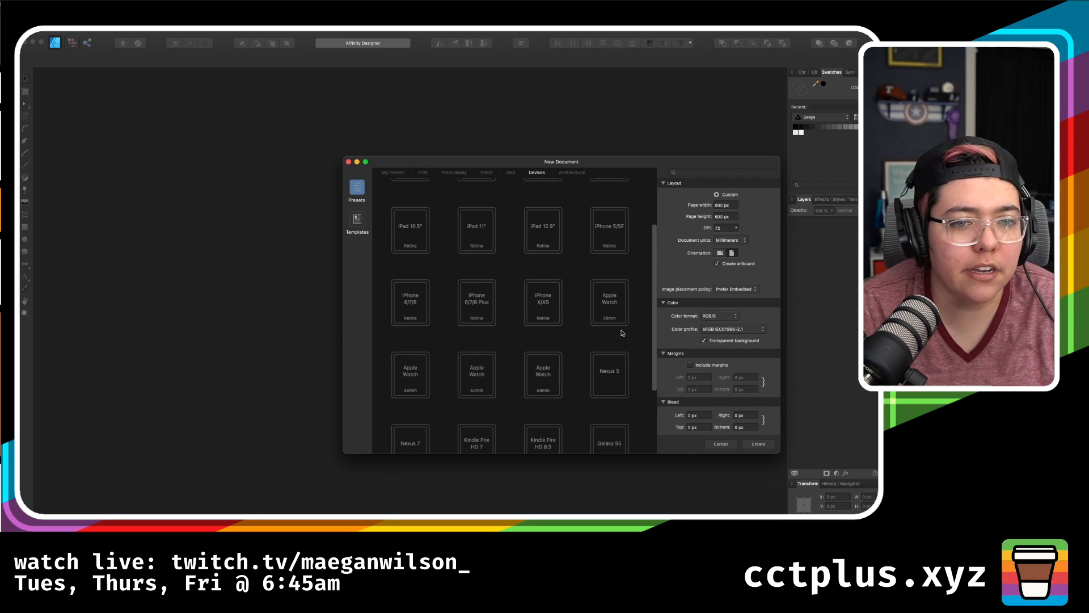
left_click(543, 300)
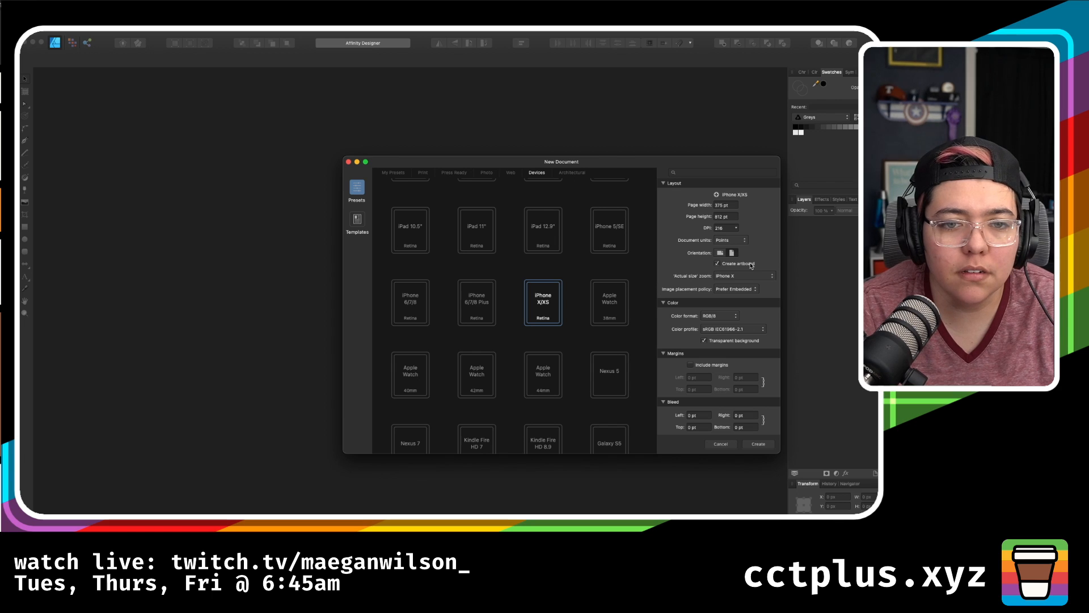
left_click(755, 276)
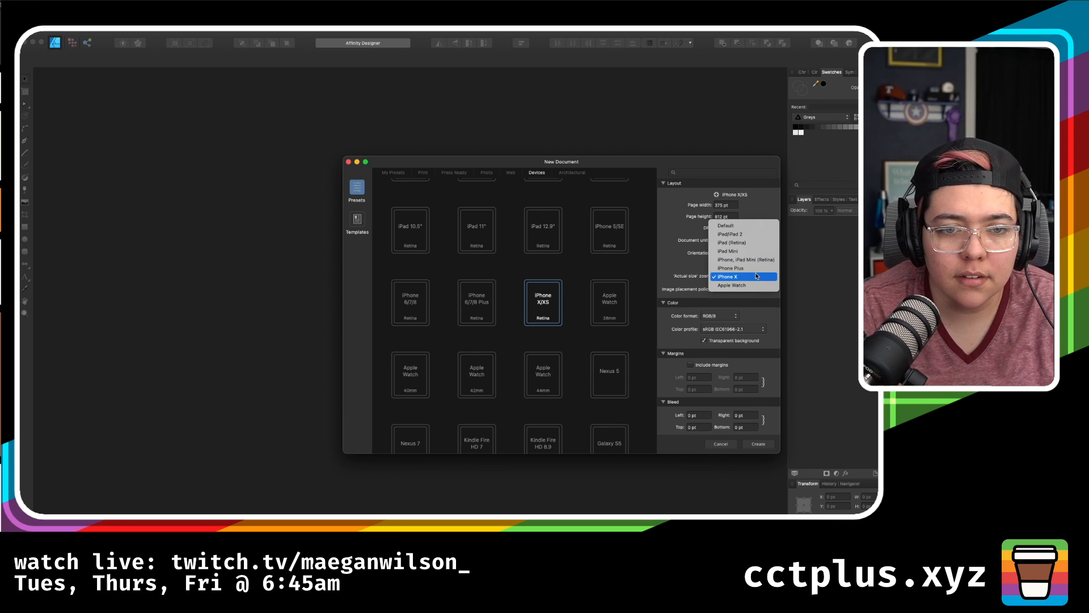
left_click(756, 277)
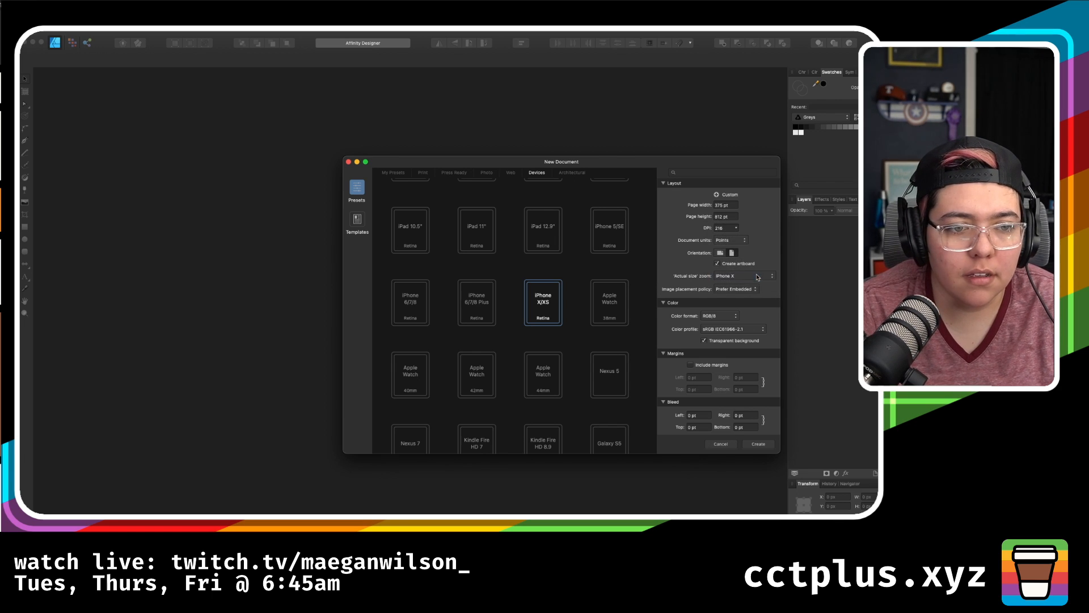
left_click(762, 444)
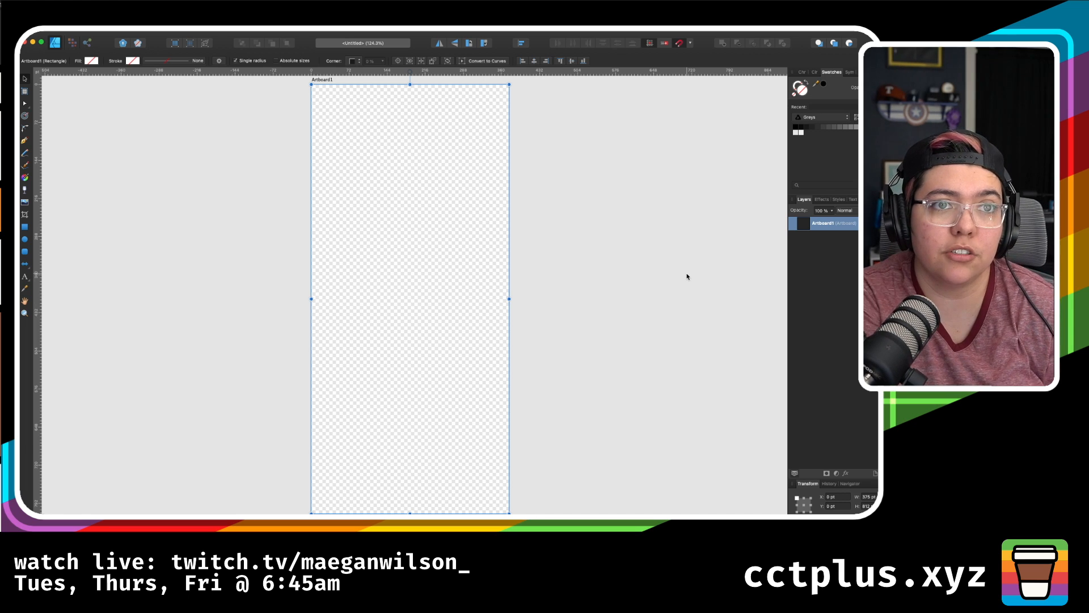
- Switch to the Coffee Companion App notes and open the Coffee logging feature as its own page
key("ctrl+Up")
left_click(571, 180)
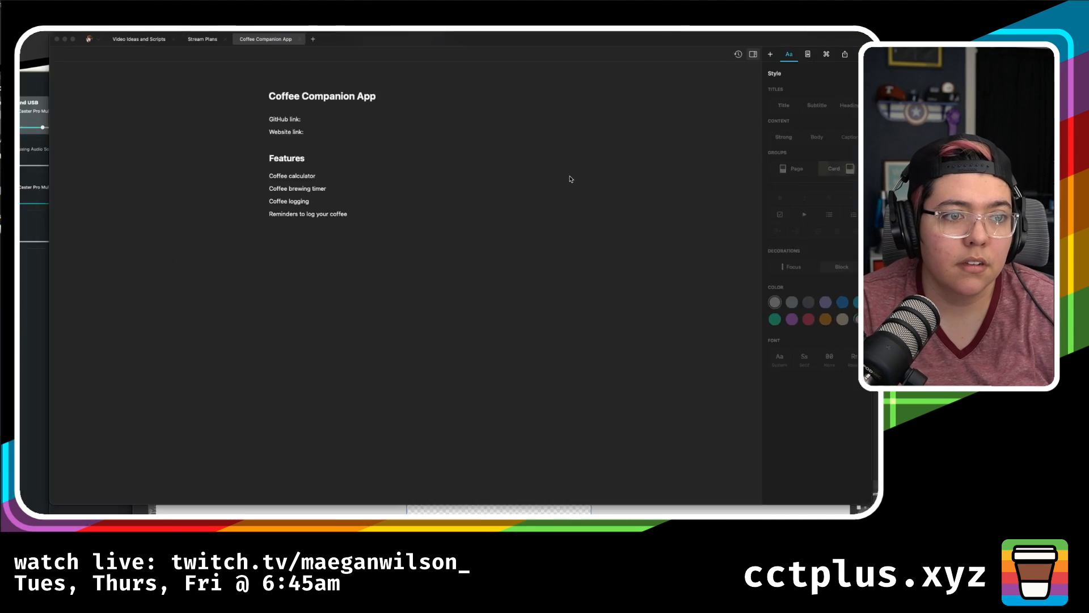
left_click(312, 218)
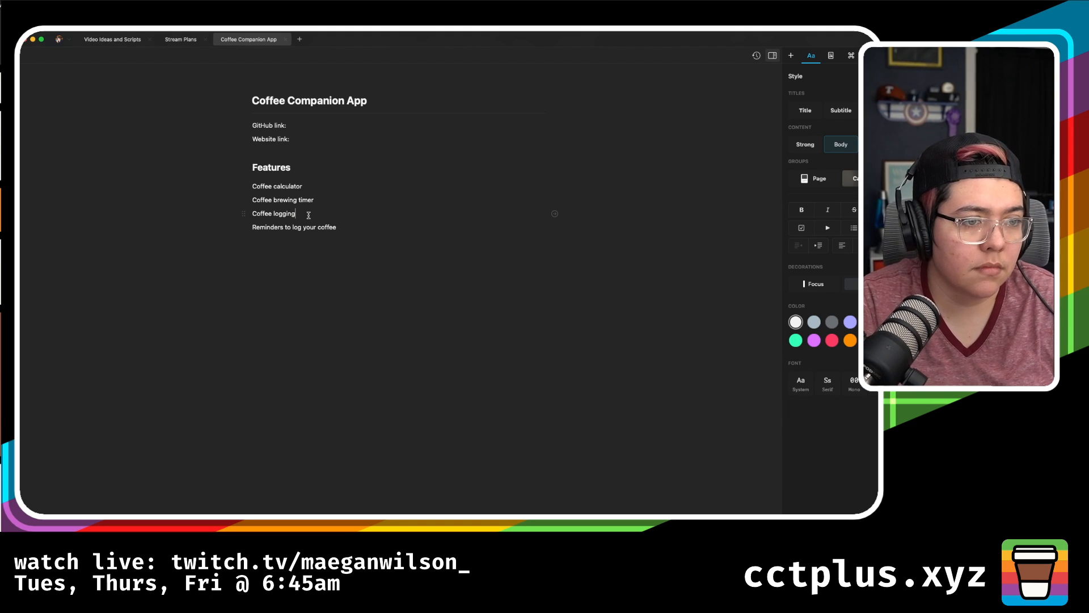
key("Tab")
key("shift+Tab")
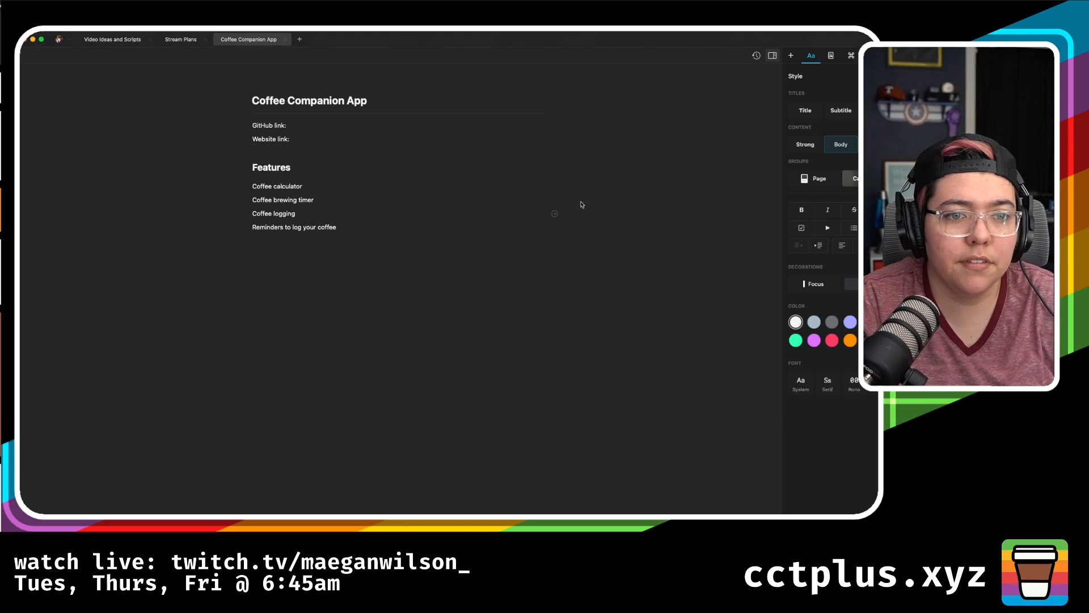
left_click(554, 214)
left_click(493, 210)
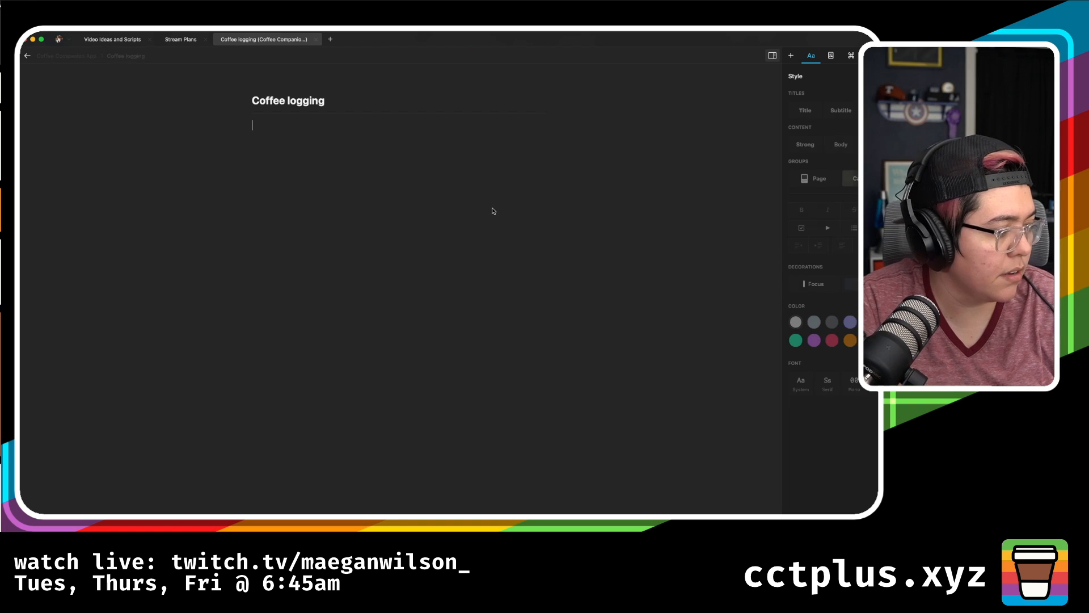
- Write "Caffiene amount should go into Health app" as the first line of the Coffee logging page
type("c")
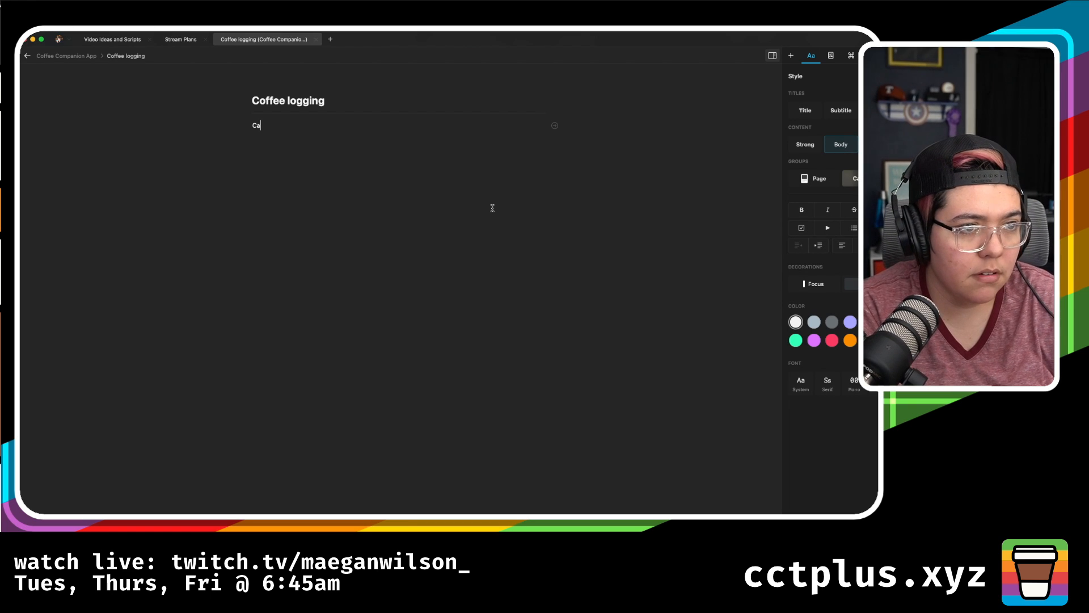
type("affiene should")
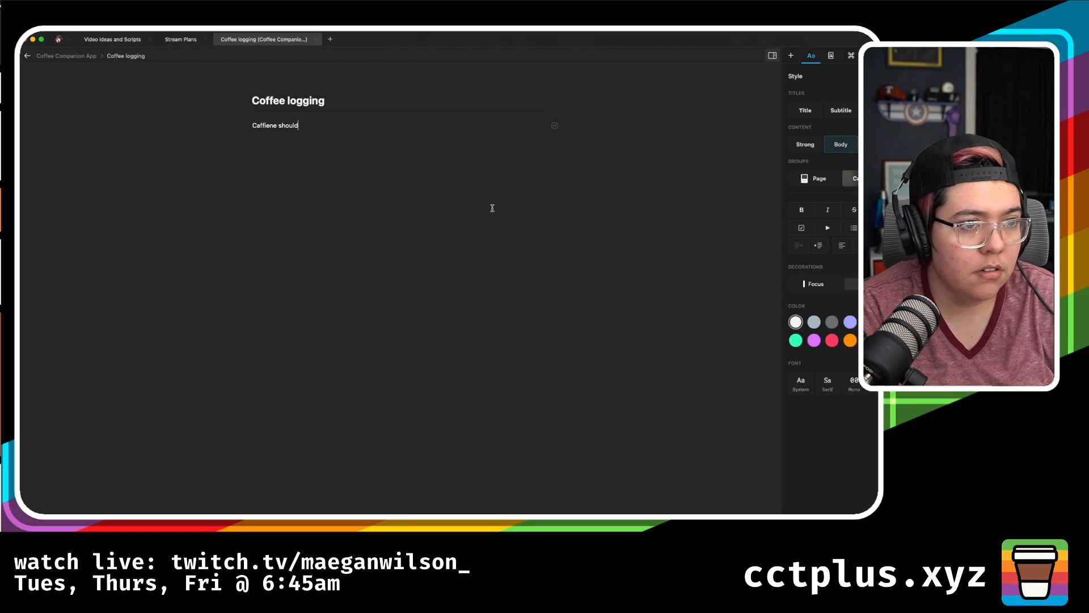
type(" go ")
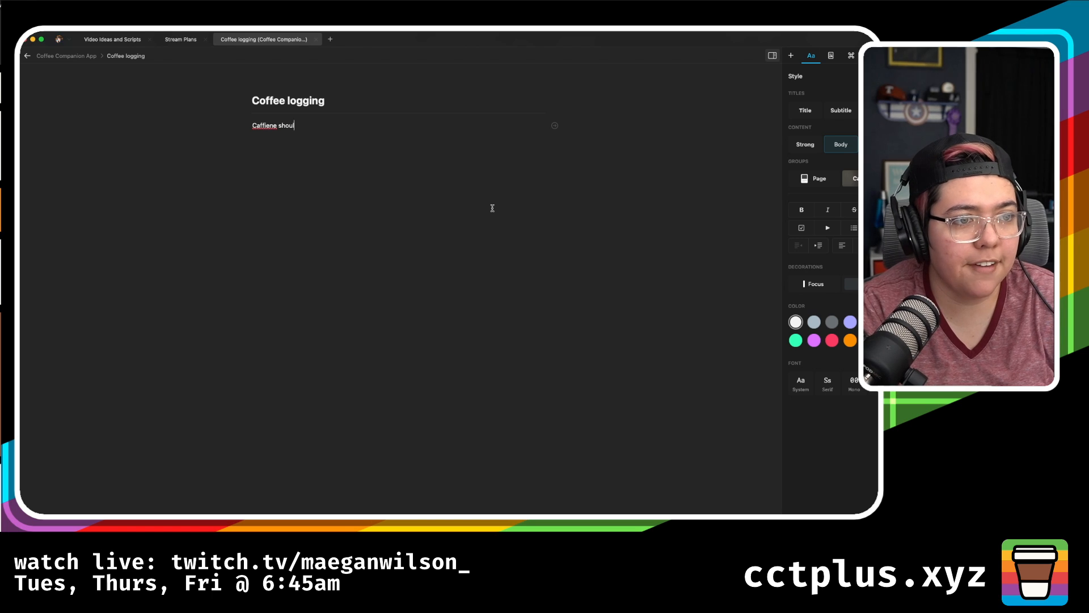
type("amount ")
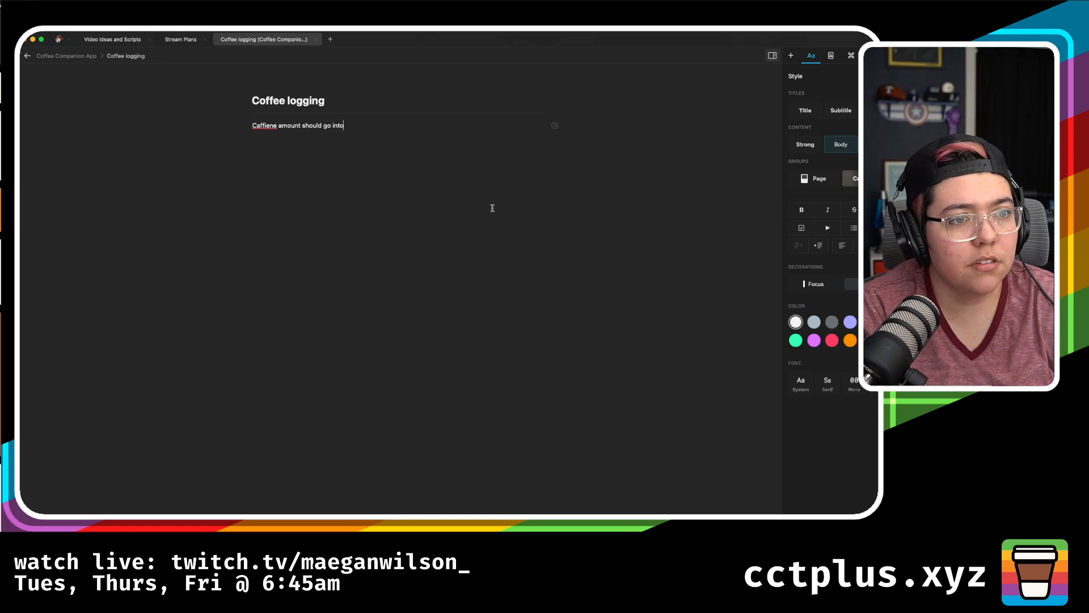
type("into Health app")
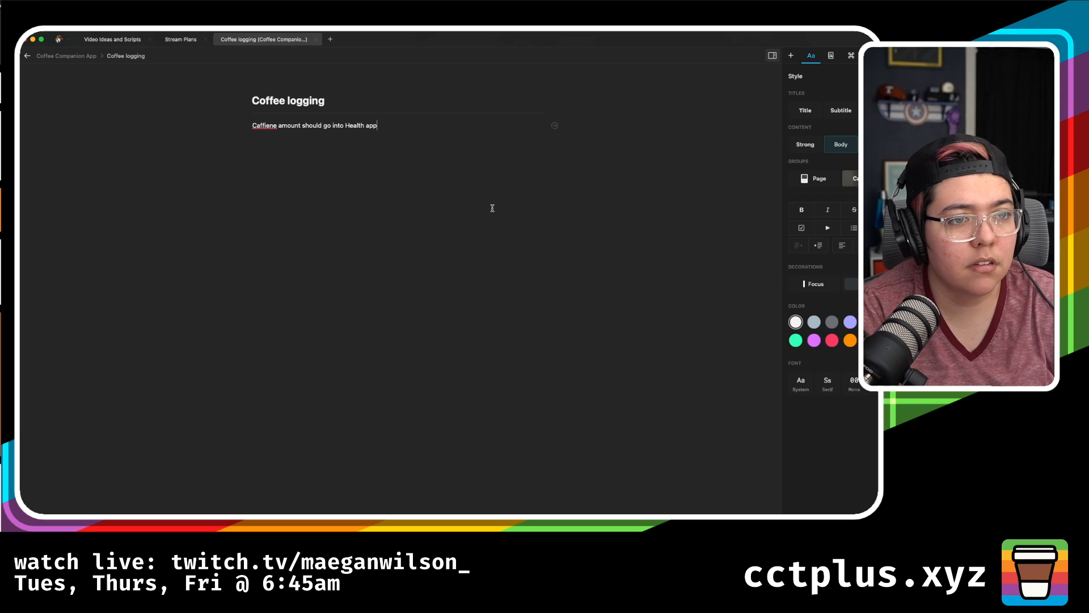
- Add the line "There should be a graph view" and return to the Coffee Companion App page
key("Return")
type("There should be a")
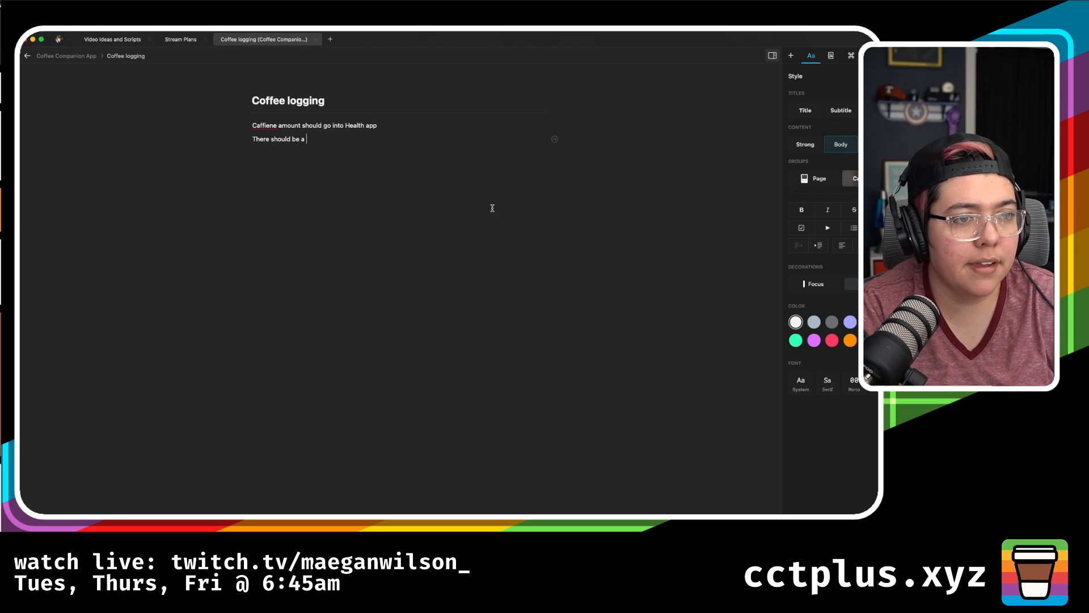
type(" graph i")
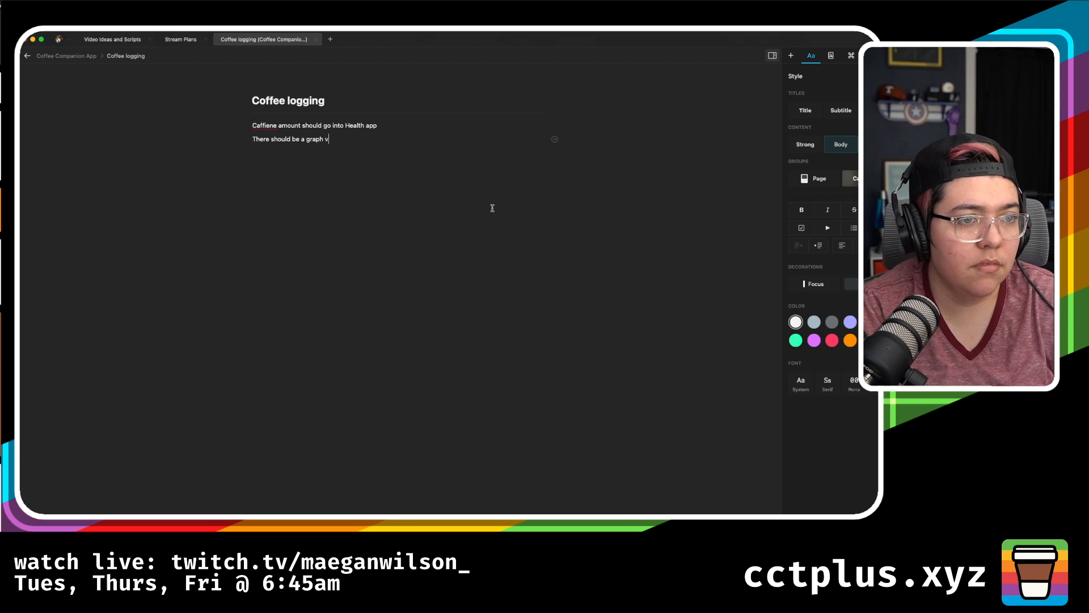
key("Escape")
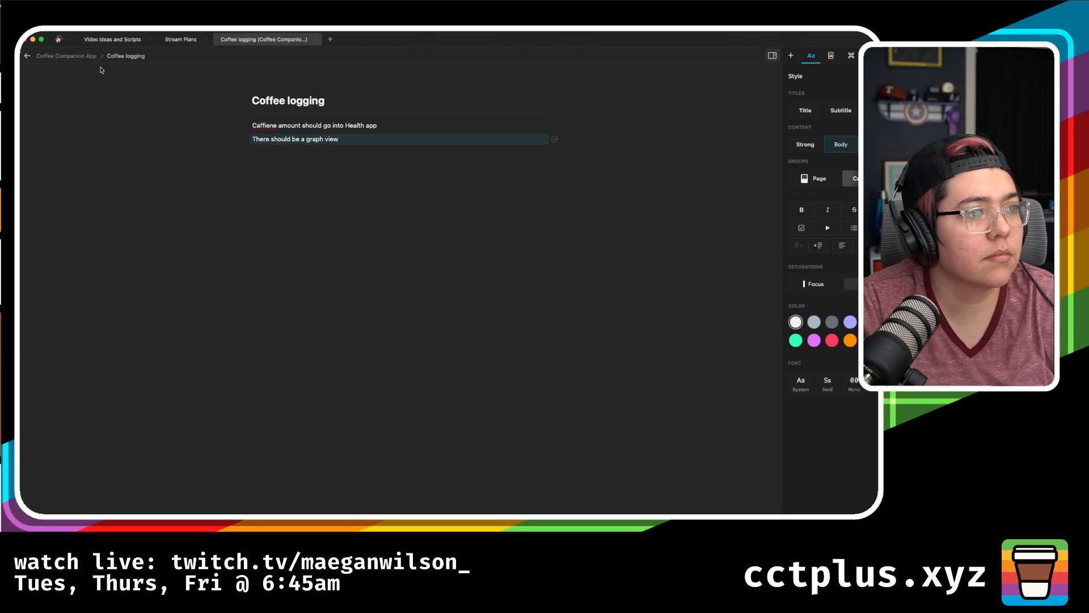
left_click(39, 58)
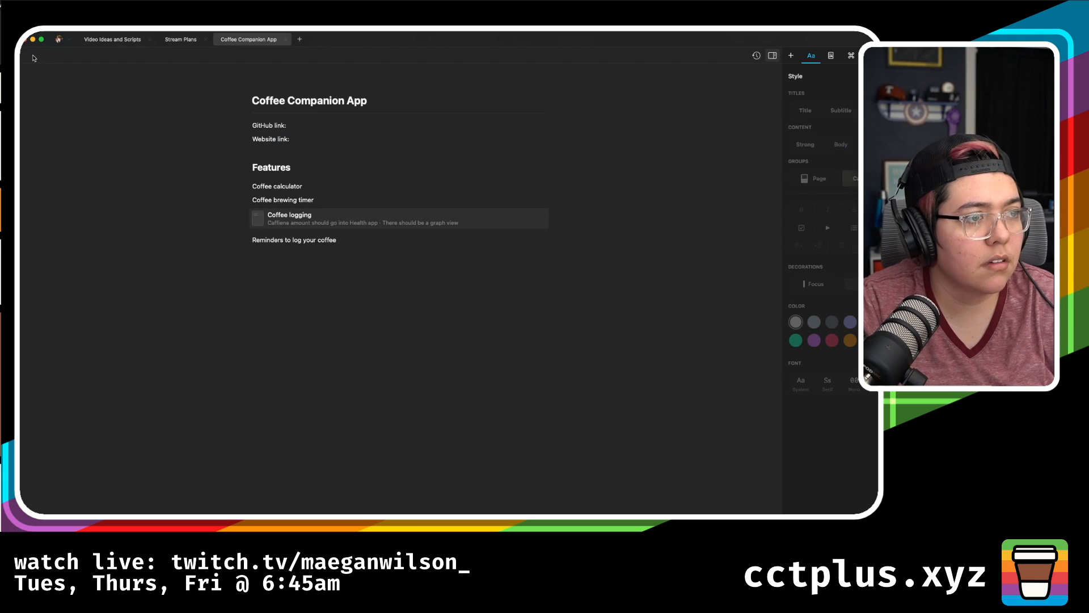
left_click(345, 315)
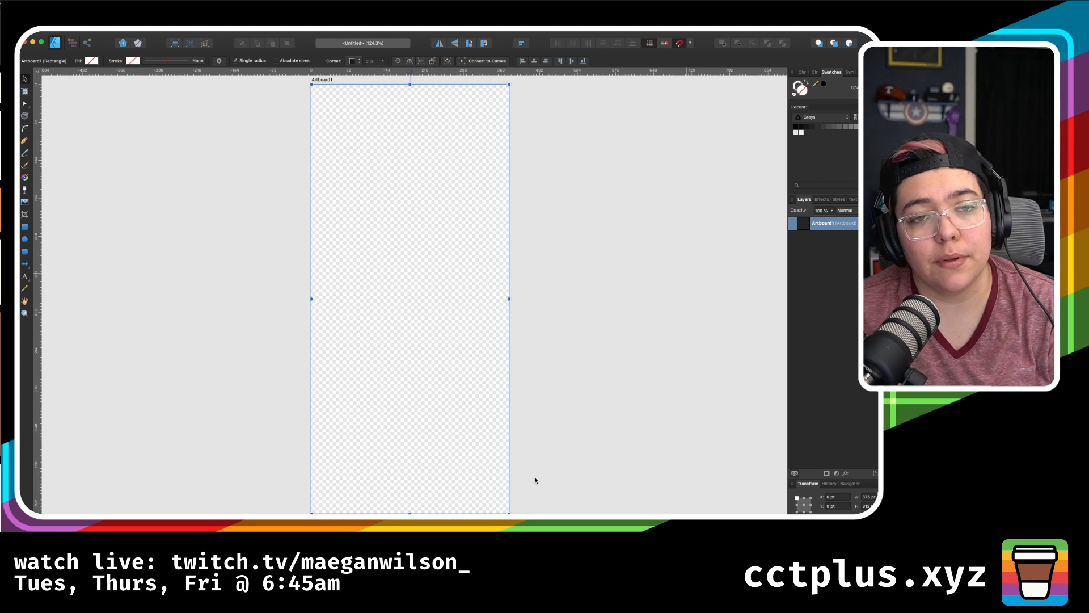
- In Affinity Designer, draw a full-width rectangle along the artboard's bottom edge and extend it upward to about 51 pt high
left_click(535, 480)
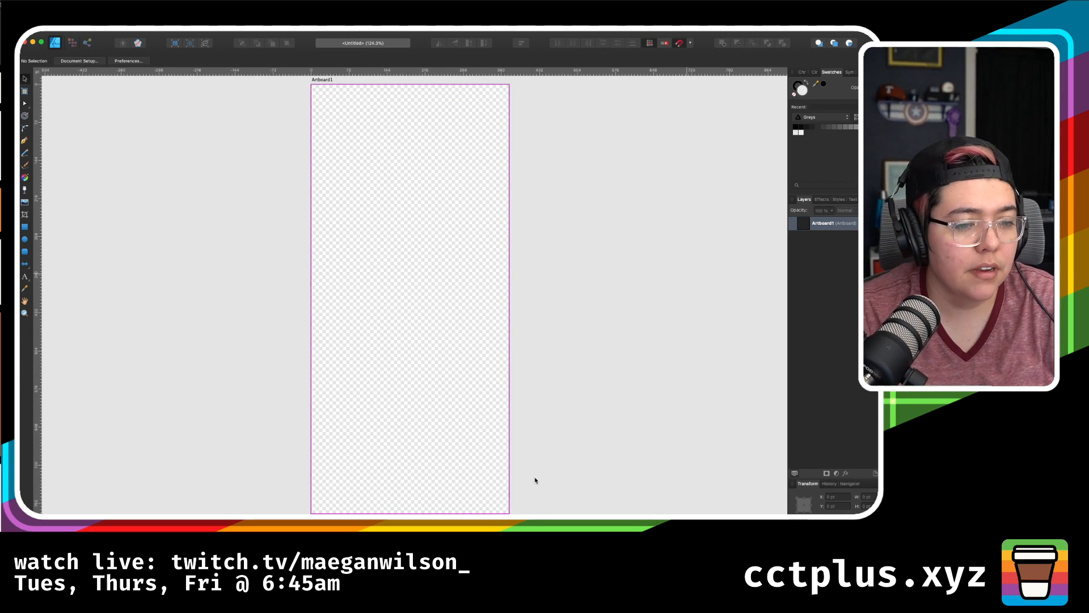
left_click(25, 228)
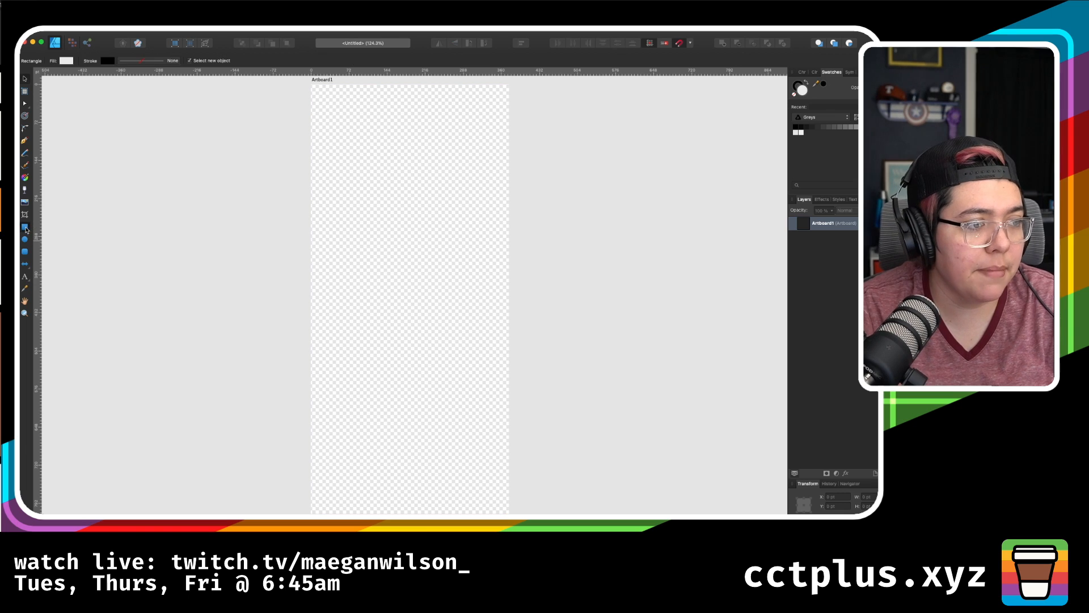
left_click_drag(311, 492, 509, 513)
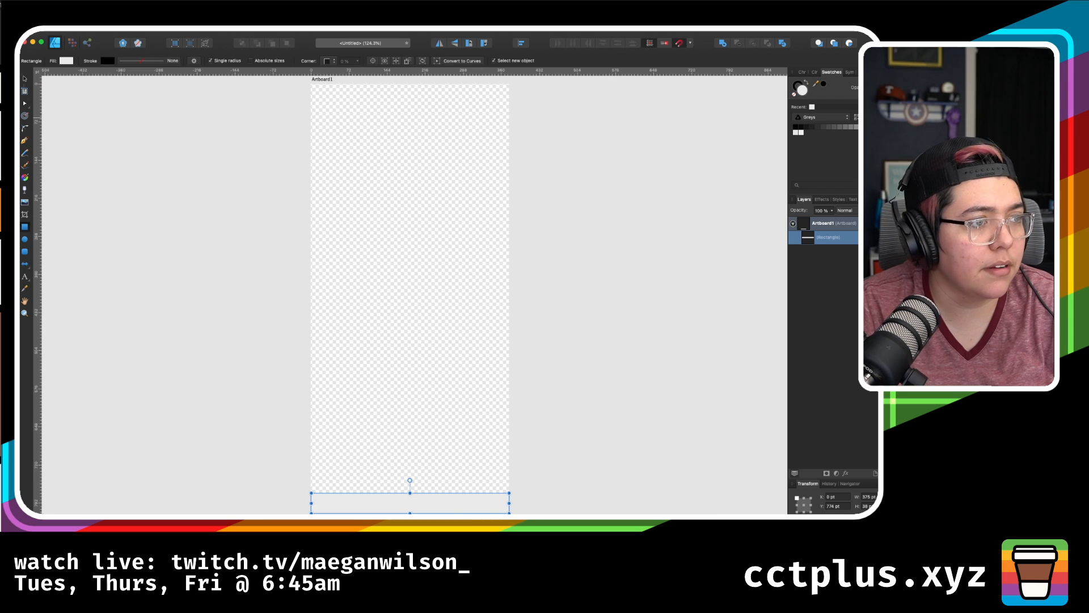
left_click(25, 79)
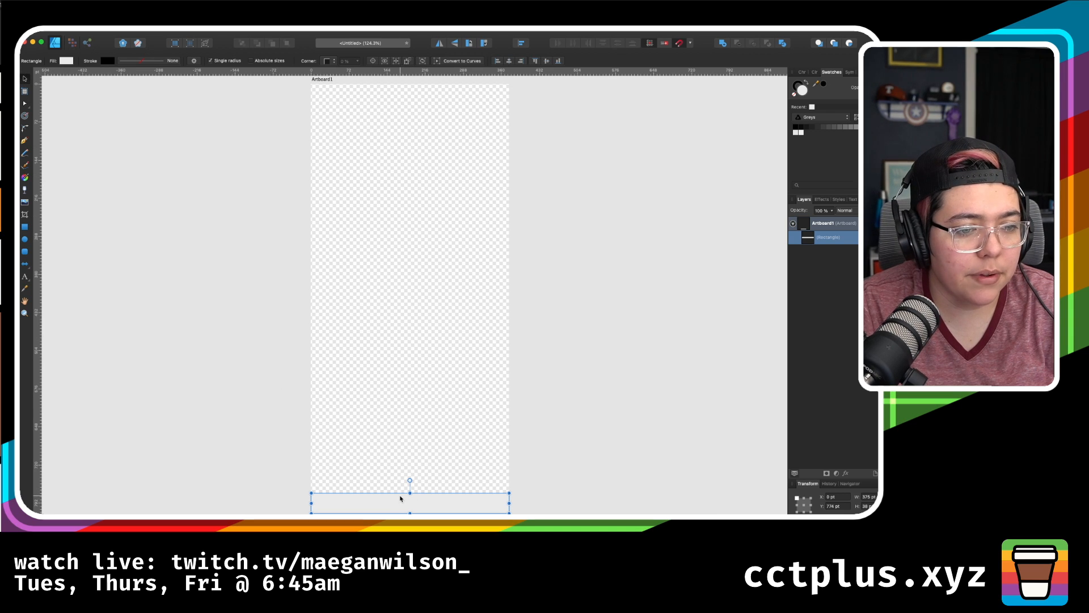
left_click_drag(410, 493, 410, 485)
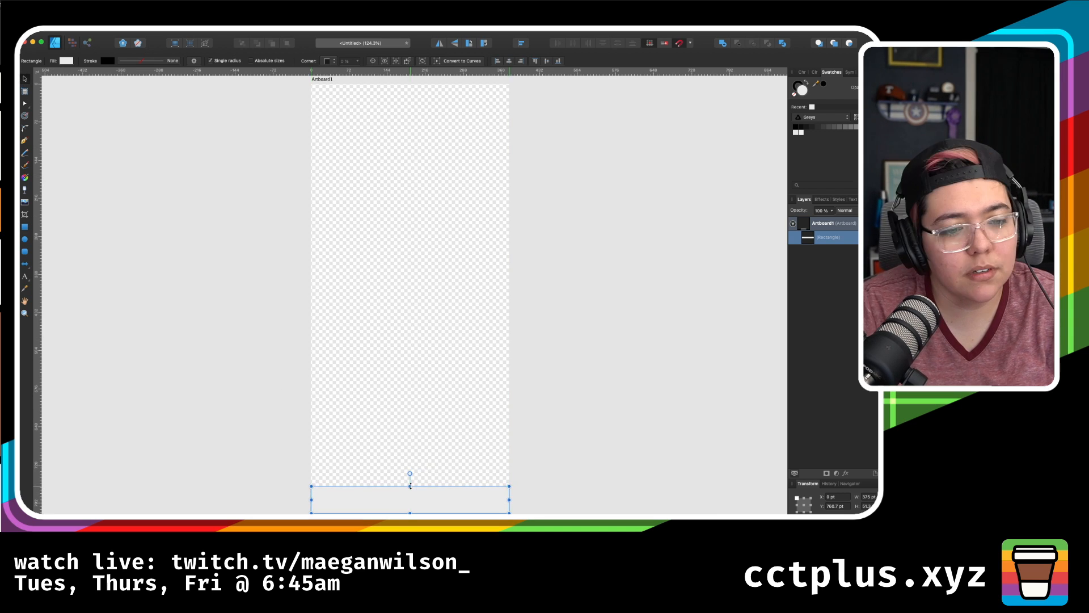
- Switch to Firefox and search the web in a new tab for "can i use figma to design ios apps"
key("ctrl+Up")
key("ctrl+Up")
key("ctrl+Up")
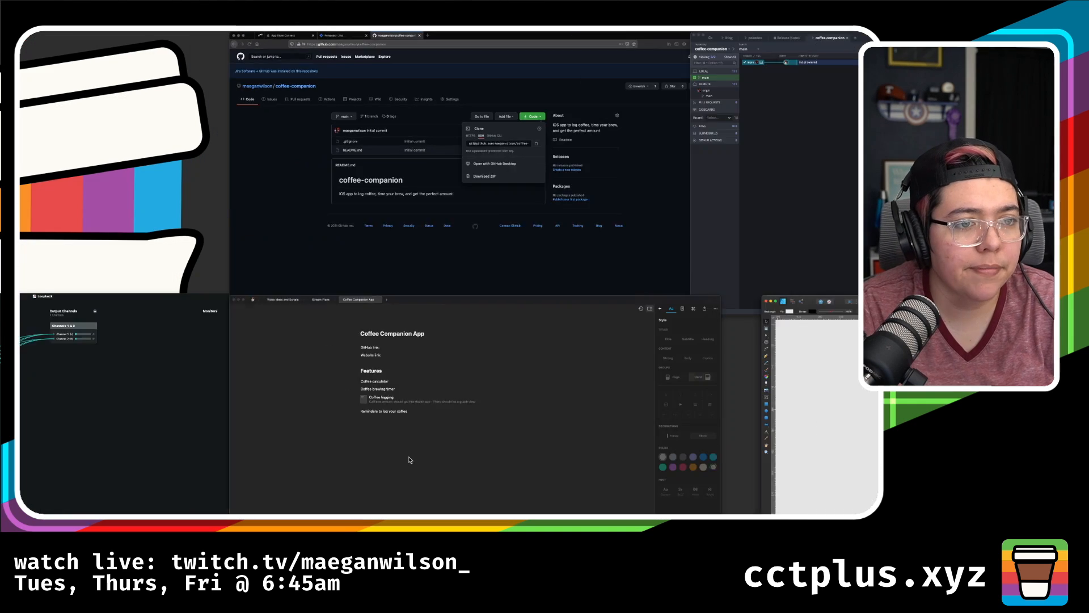
left_click(506, 158)
key("super+t")
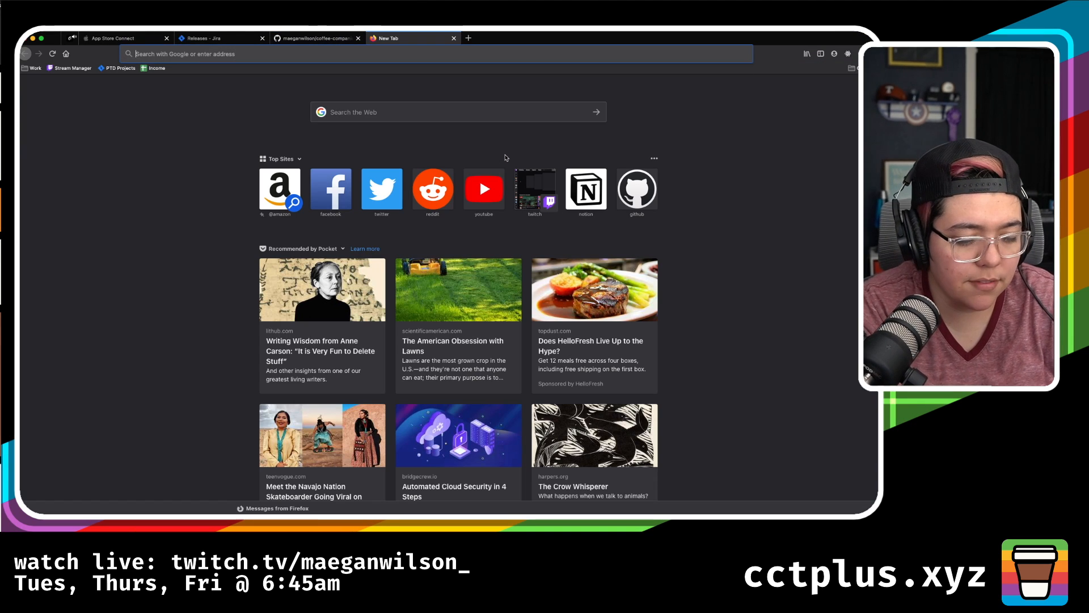
type("can i use ")
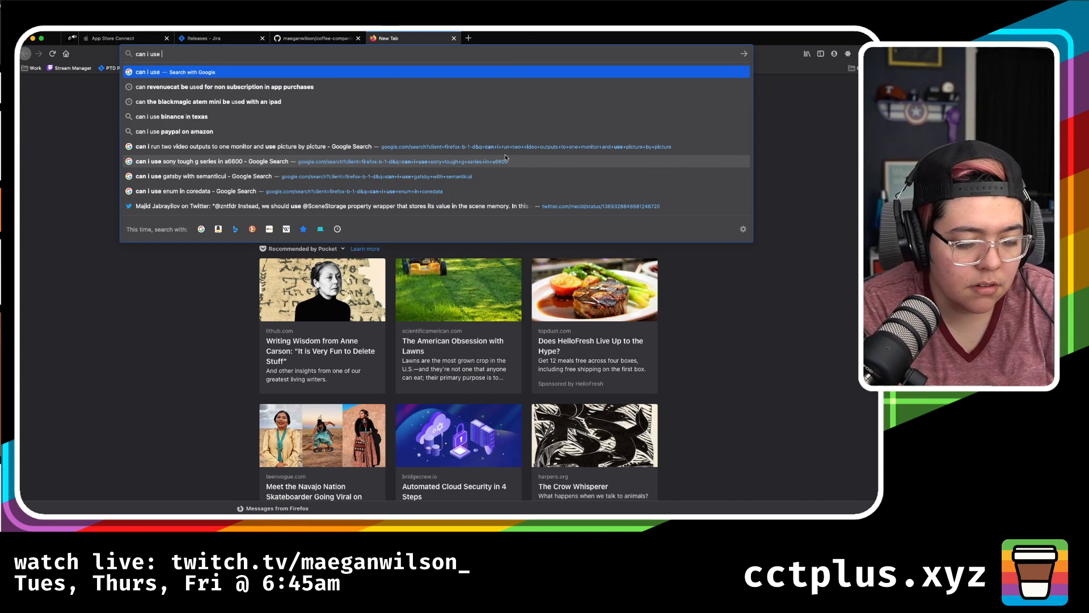
type("figma to d")
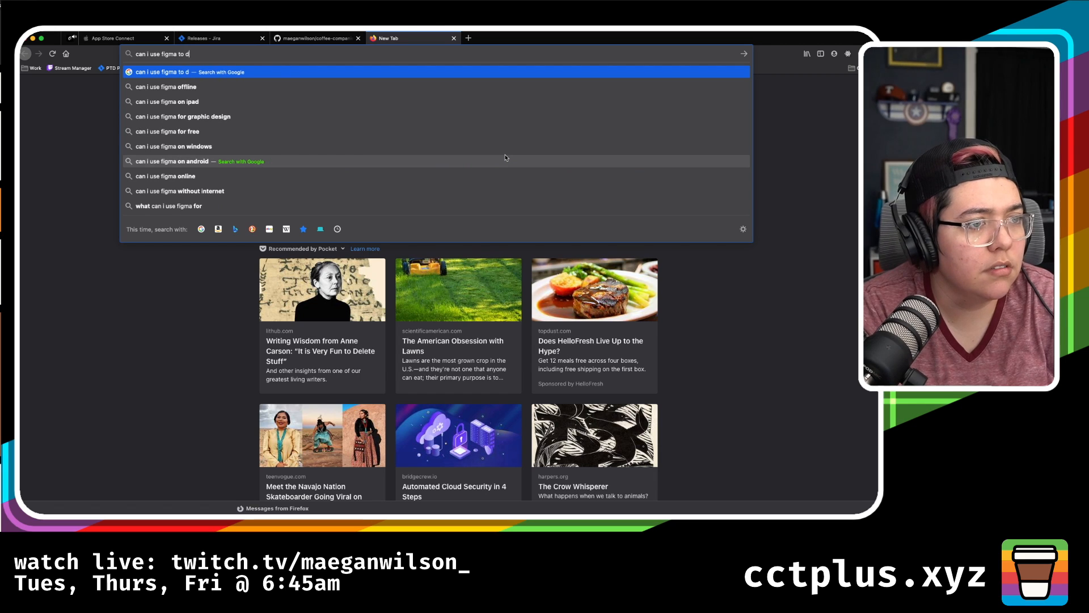
type("esign ios apps")
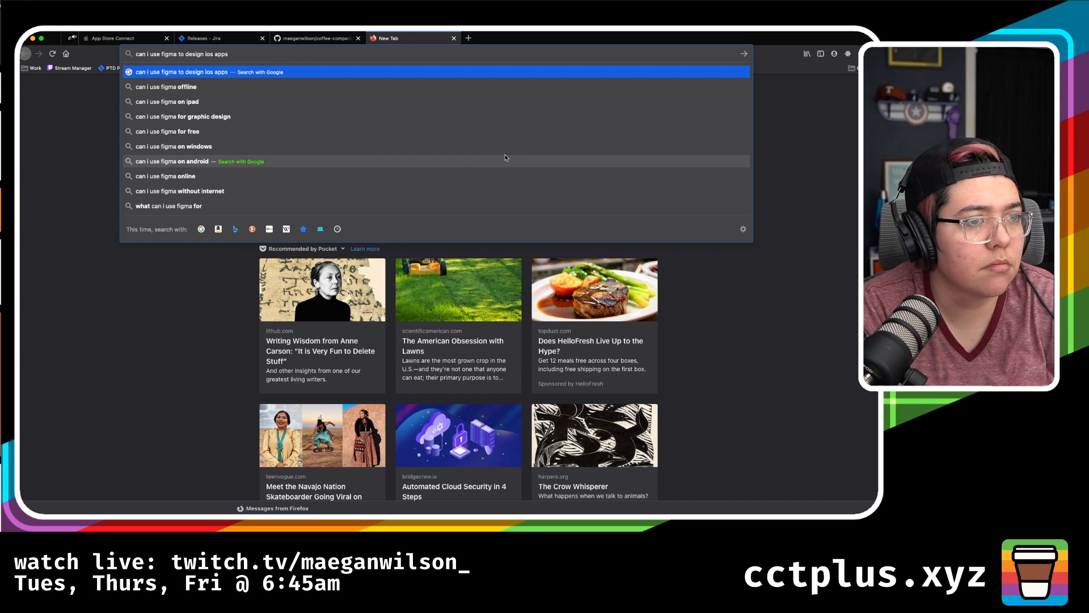
key("Return")
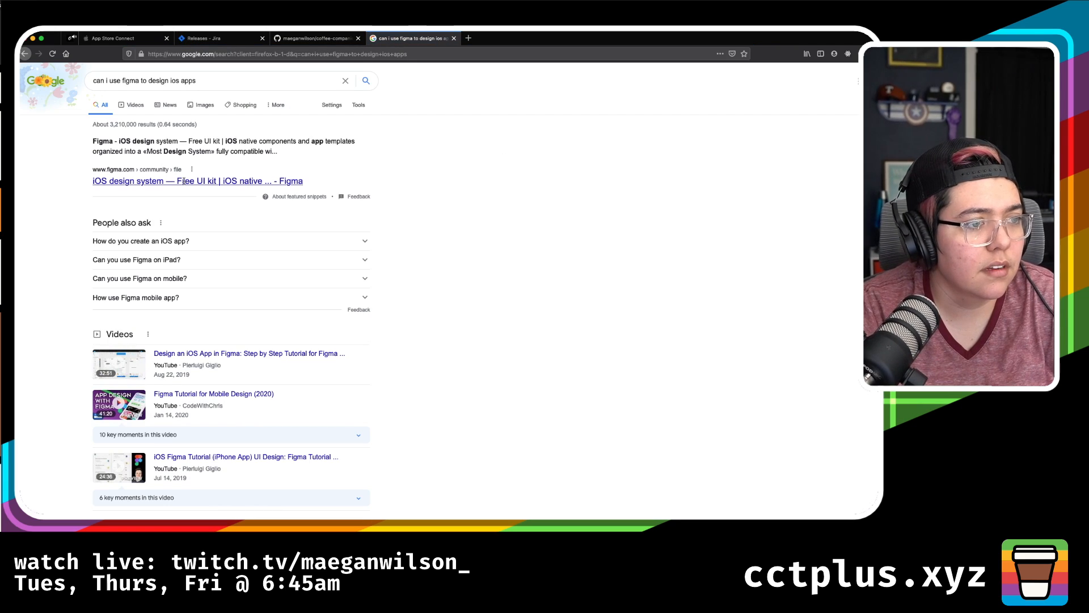
- Open the Figma iOS design system Free UI kit in a separate tab, browse the other results and view the kit's page
left_click(183, 181, "super")
scroll(627, 280, "down", 2)
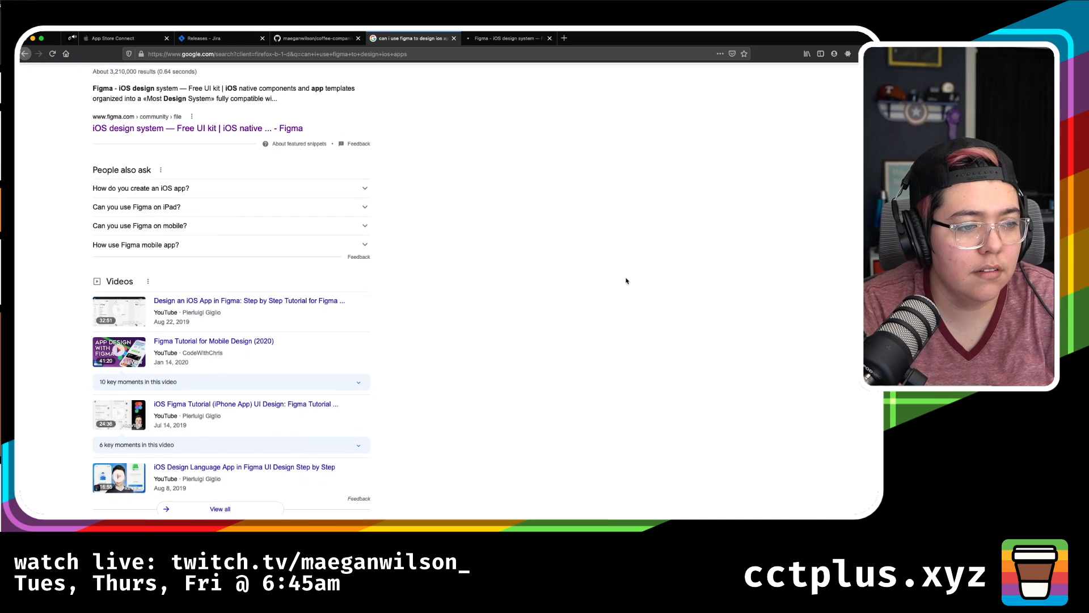
scroll(627, 280, "down", 4)
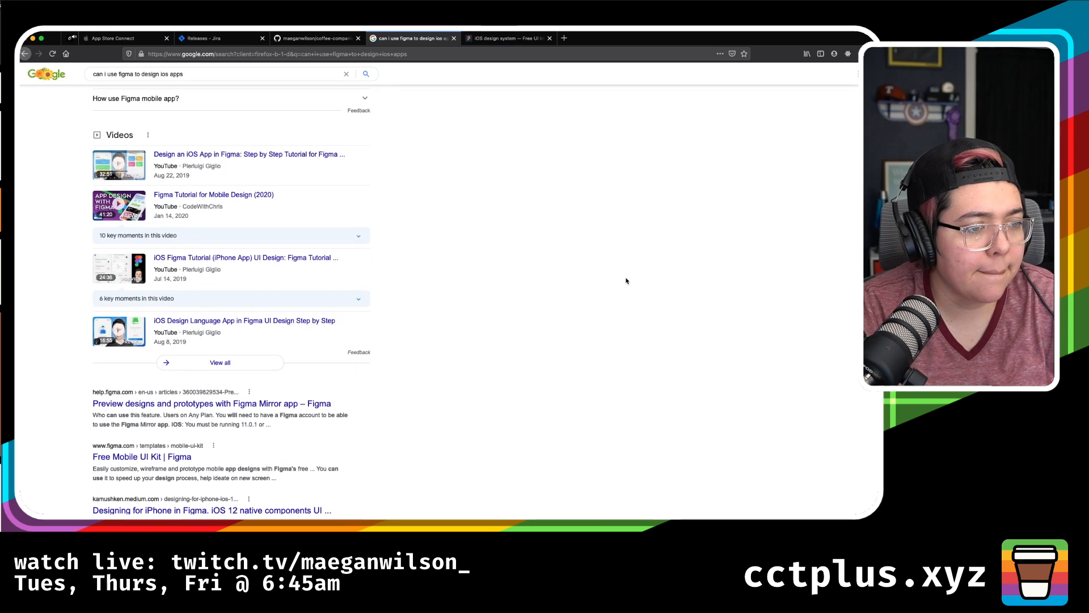
scroll(626, 280, "down", 8)
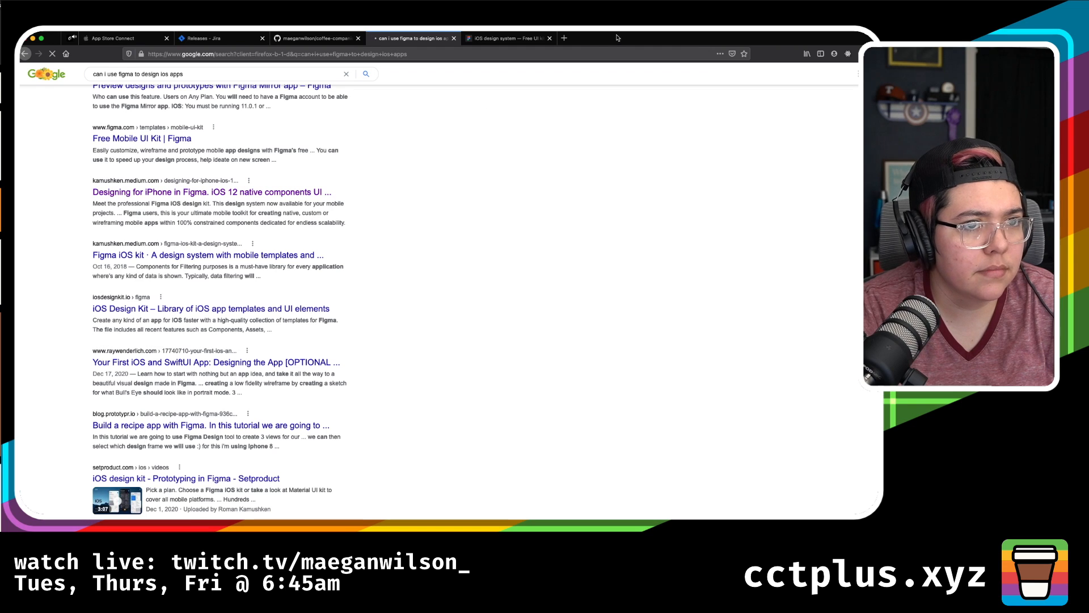
left_click(505, 38)
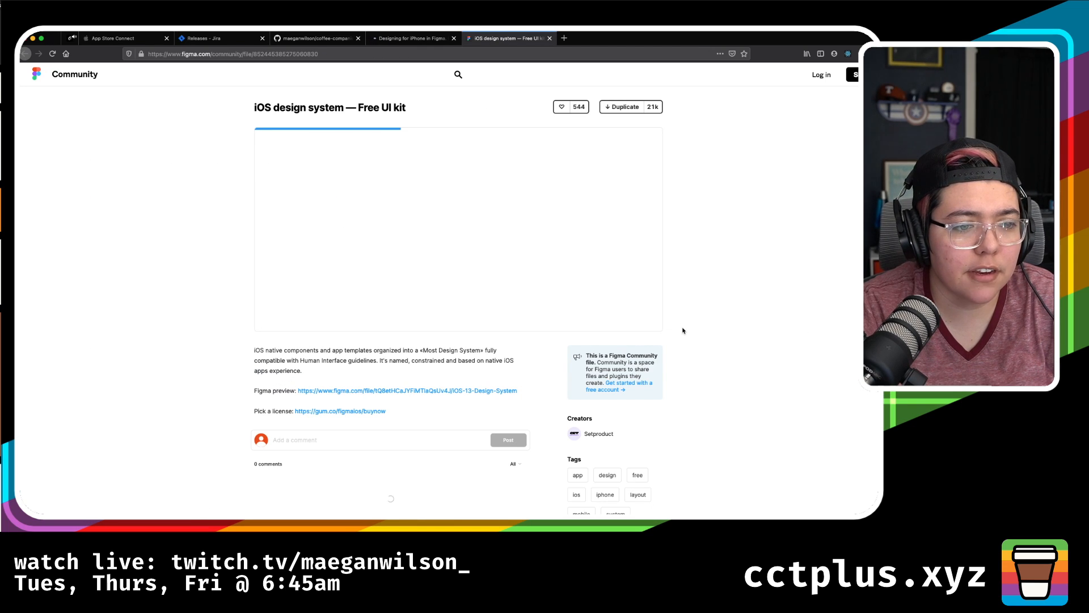
- Skim the iOS design system UI kit page, close it, and look over the article on designing for iPhone in Figma
scroll(683, 330, "down", 3)
key("super+w")
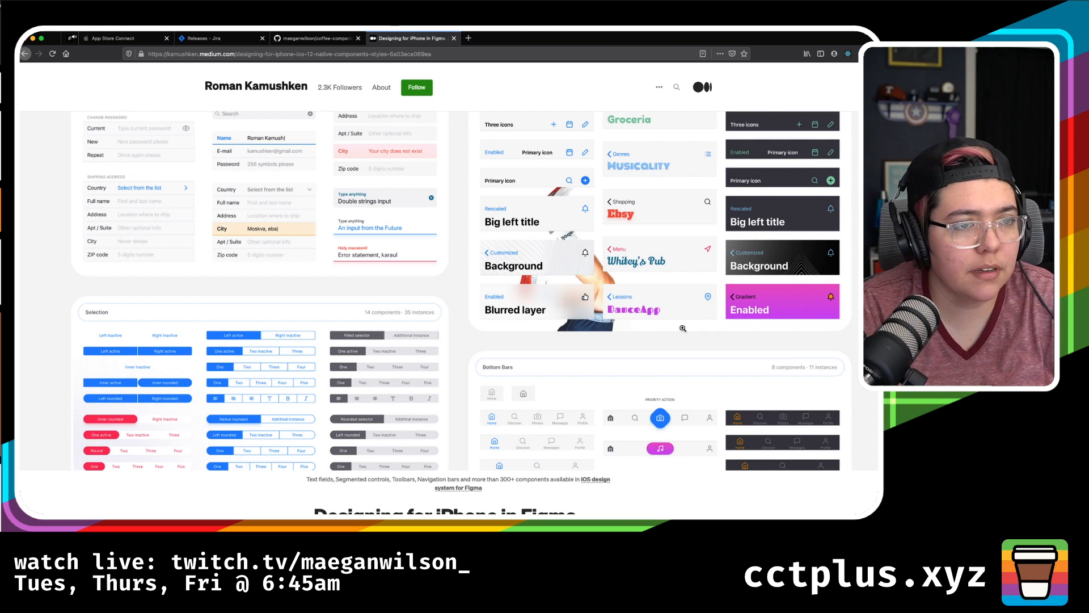
scroll(683, 327, "down", 5)
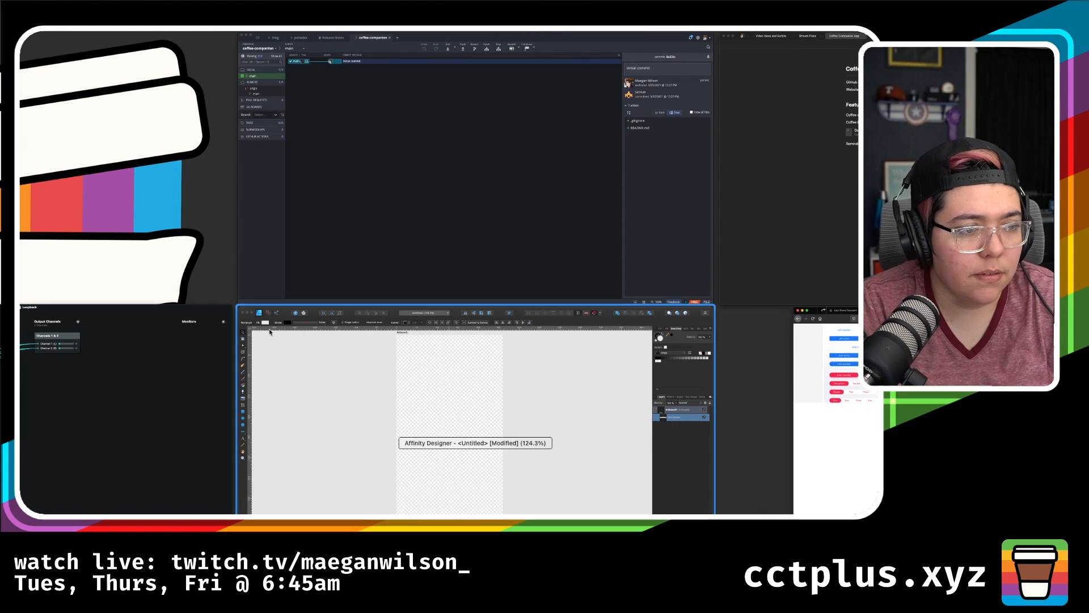
- Switch to Affinity Designer and inspect the rectangle along the artboard's bottom edge, leaving it deselected with the whole artboard in view
left_click(272, 467)
left_click(674, 458)
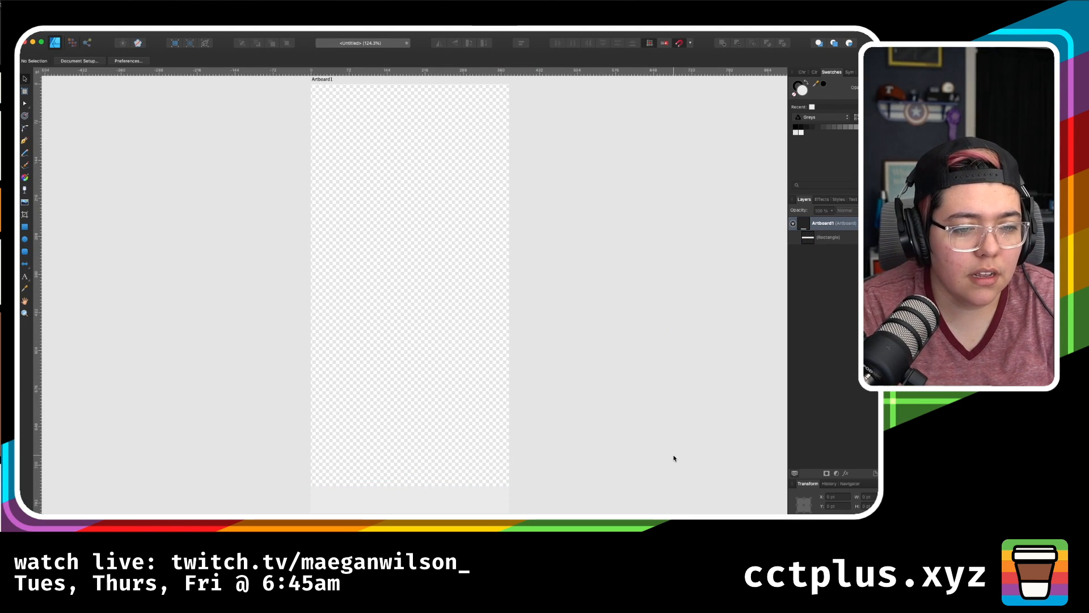
left_click(396, 503)
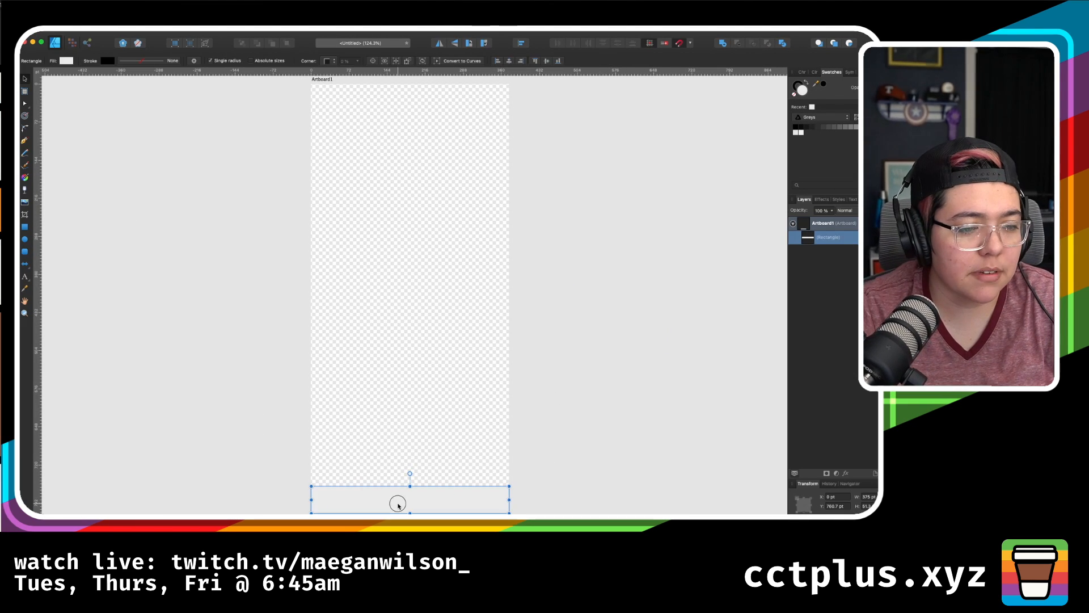
mouse_move(397, 504)
left_mouse_down()
mouse_move(396, 462)
mouse_move(398, 505)
left_mouse_up()
left_click(579, 467)
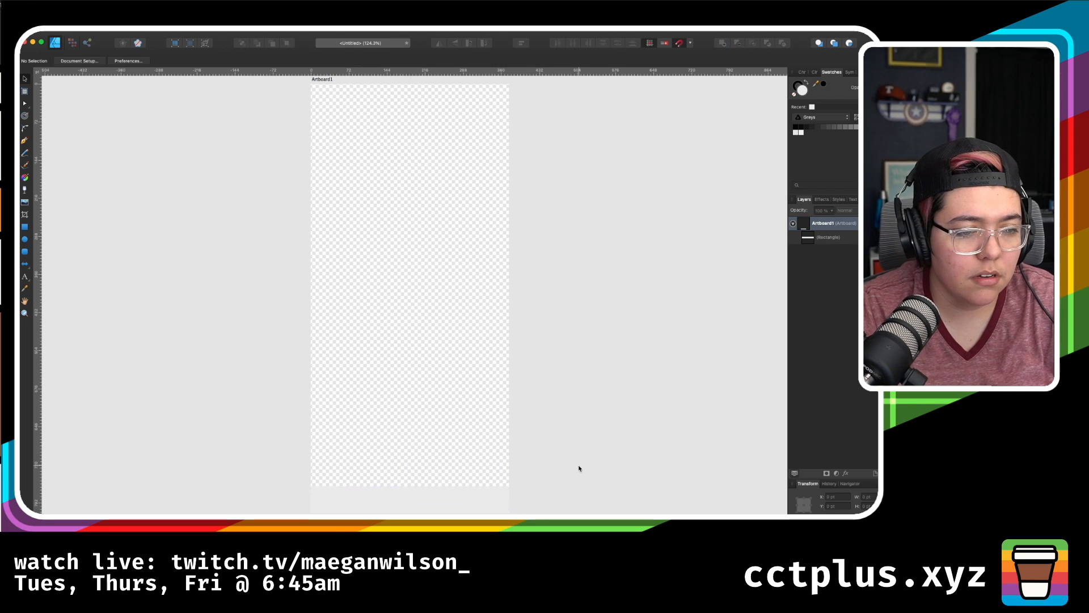
scroll(348, 391, "down", 2)
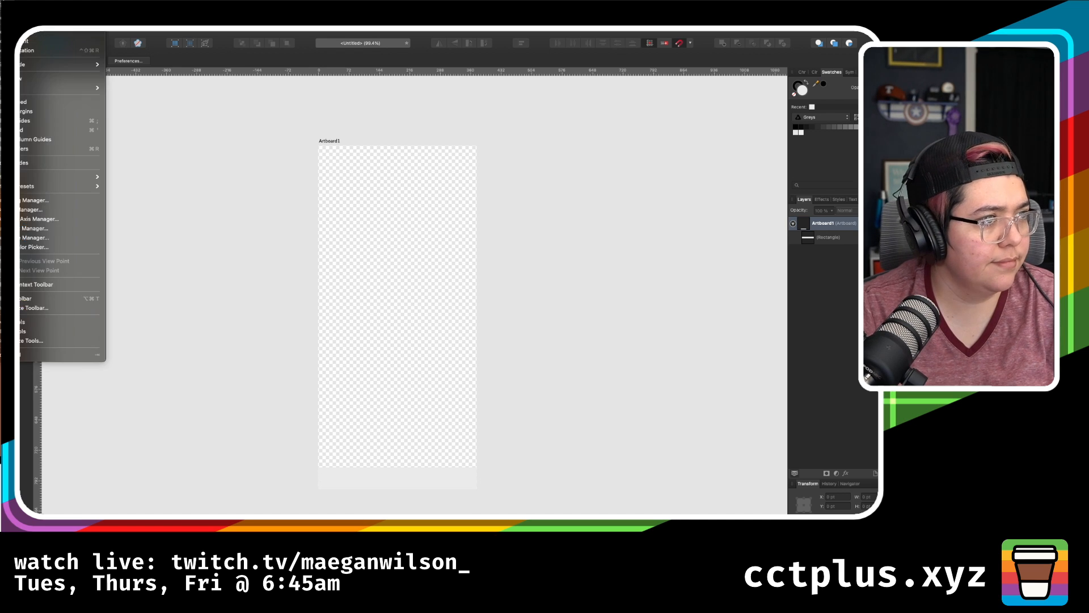
left_click(224, 221)
- Switch to Firefox and search the web in a new tab for "affinity designer ios assets"
key("ctrl+Up")
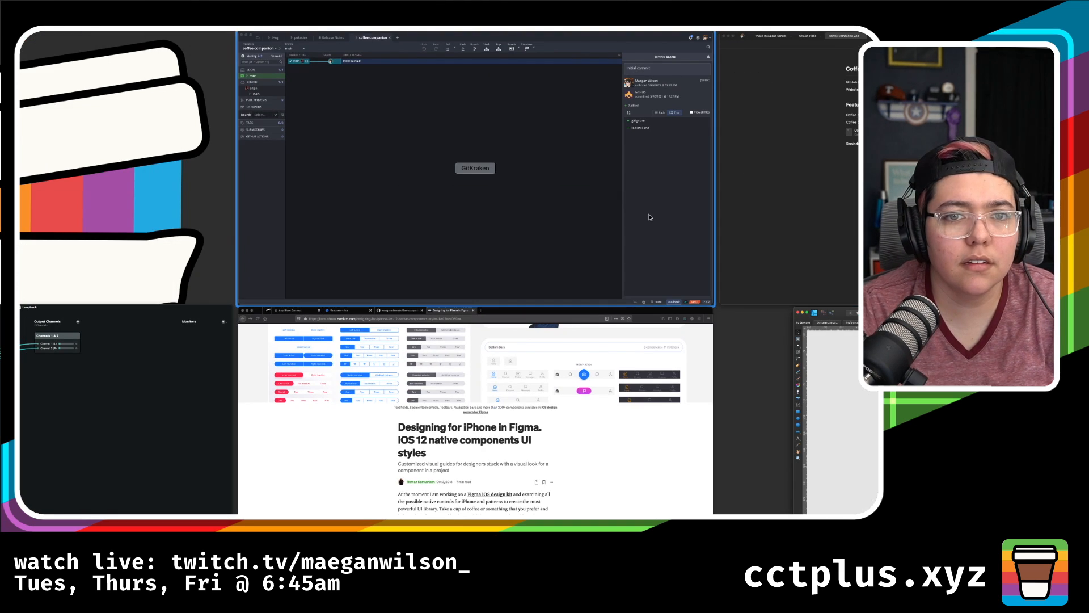
left_click(502, 405)
key("super+t")
type("affinity de")
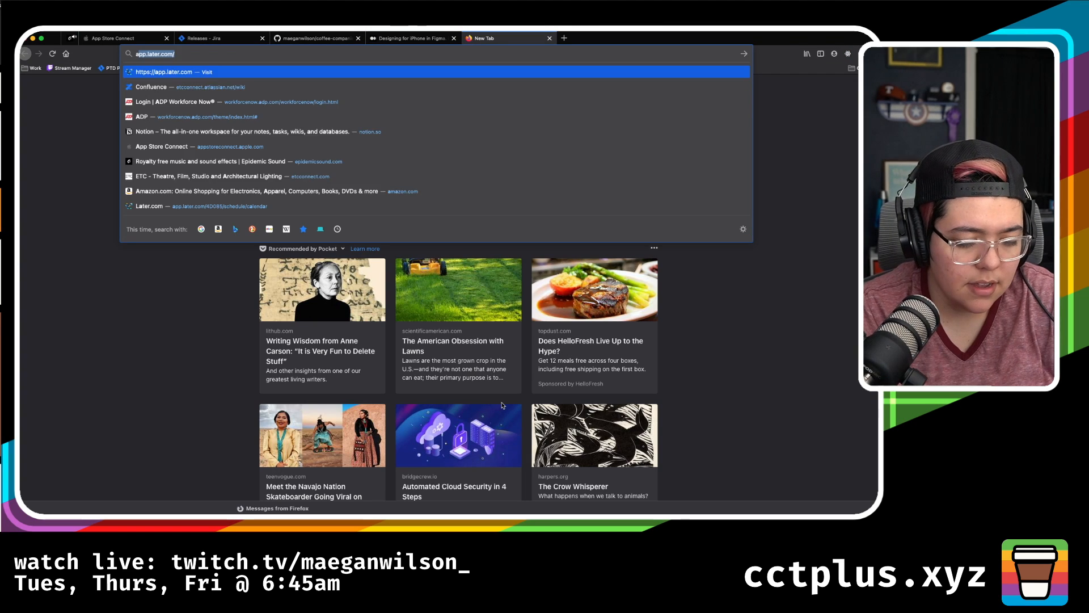
type("signer ios")
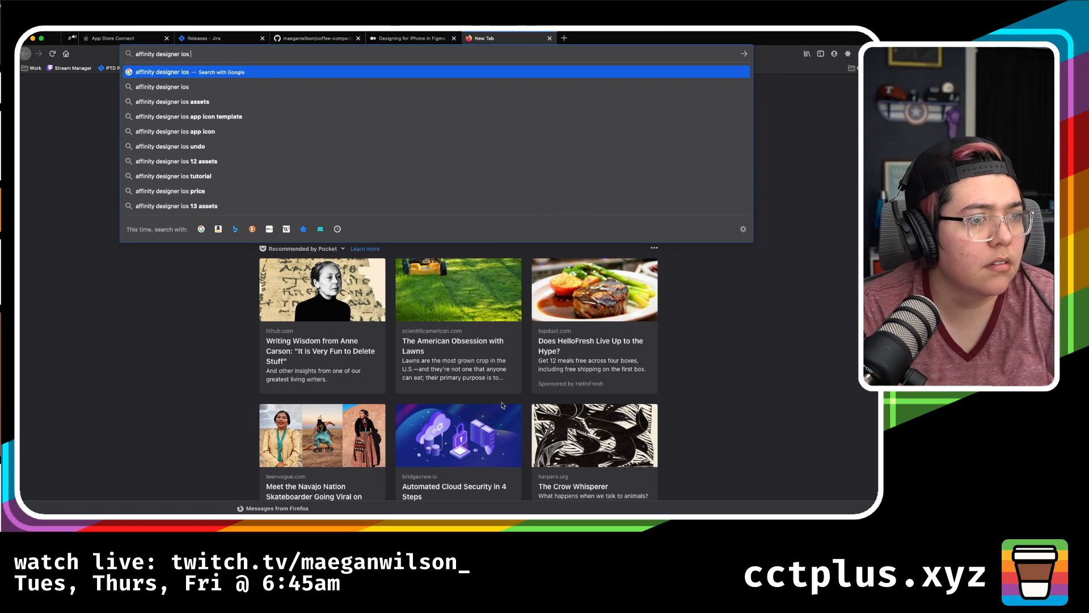
key("Down")
key("Down")
key("Return")
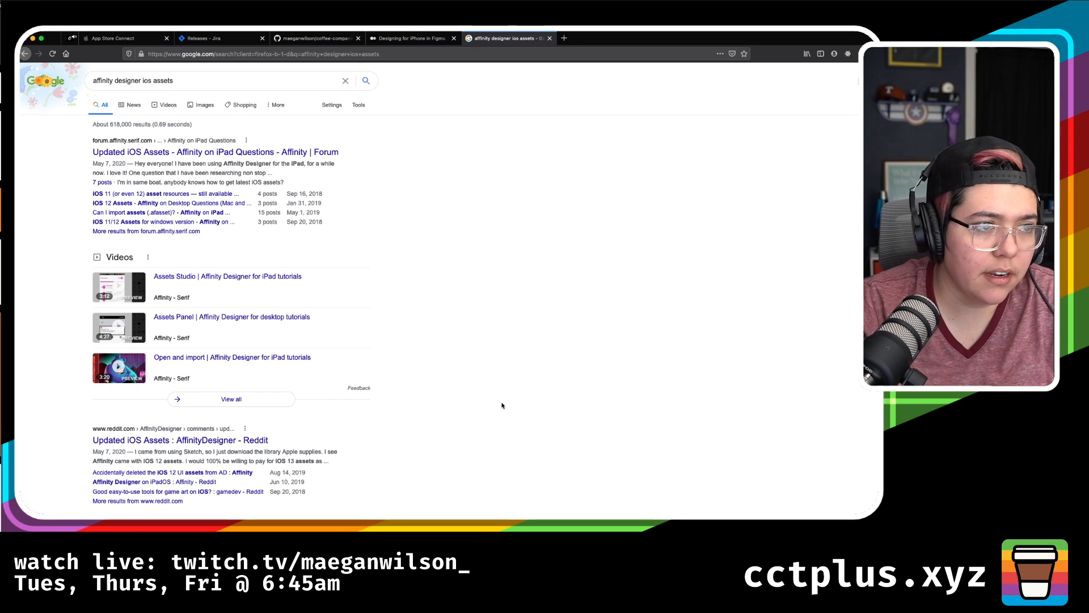
- Open the Affinity forum thread "Updated iOS Assets" in a separate tab and open its Apple design resources link in another tab
middle_click(239, 153)
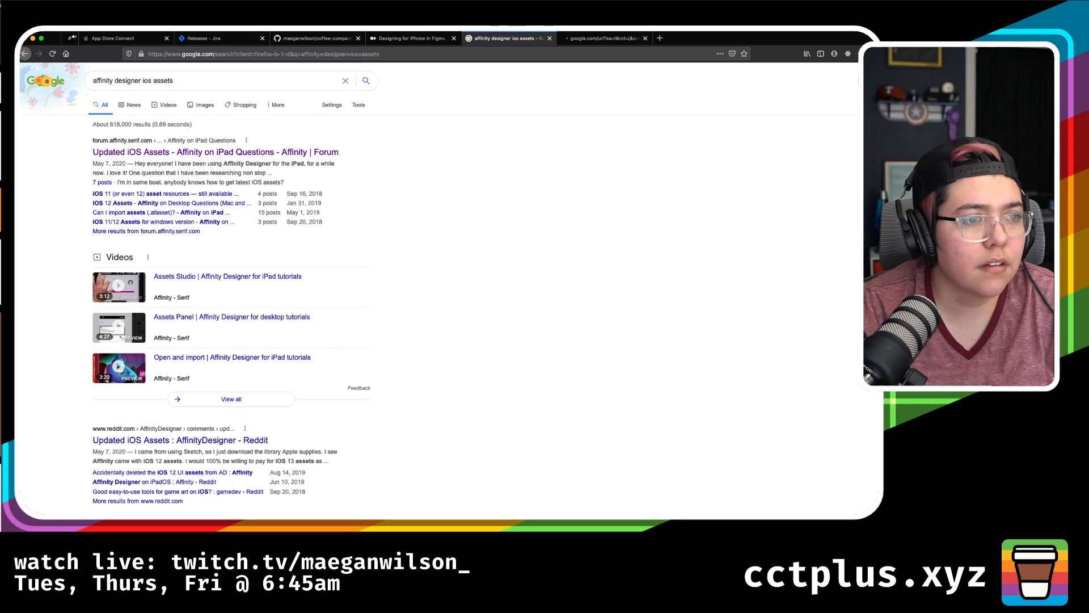
left_click(601, 38)
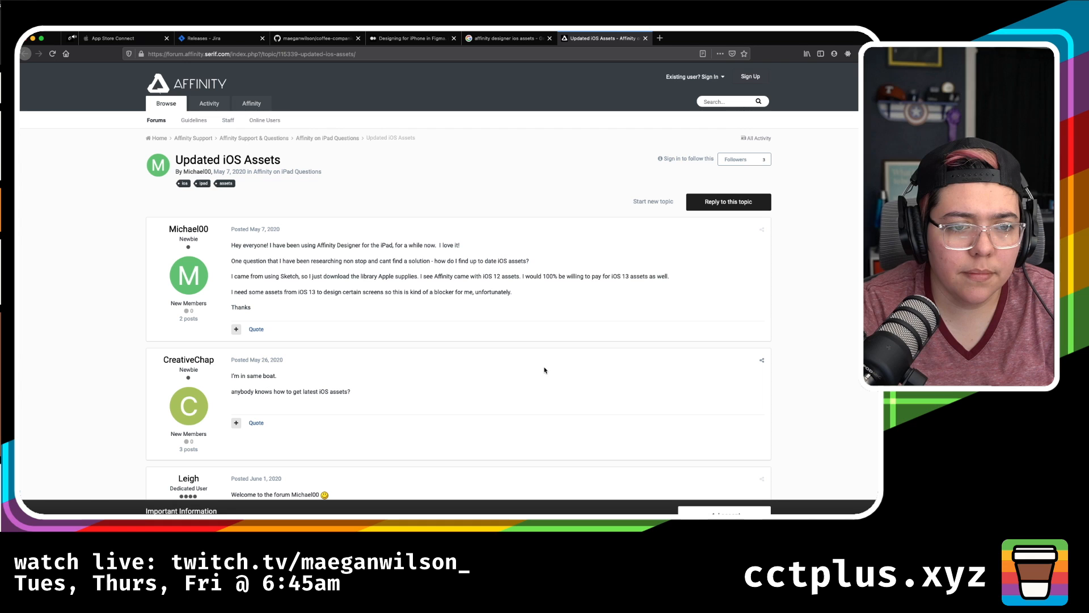
scroll(545, 369, "down", 5)
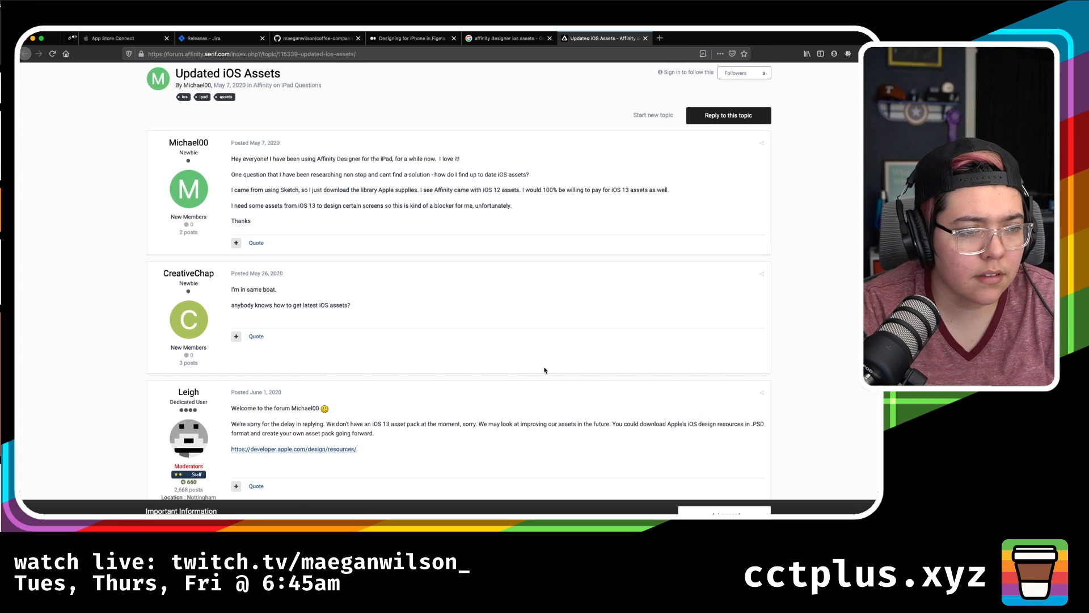
left_click(292, 363, "super")
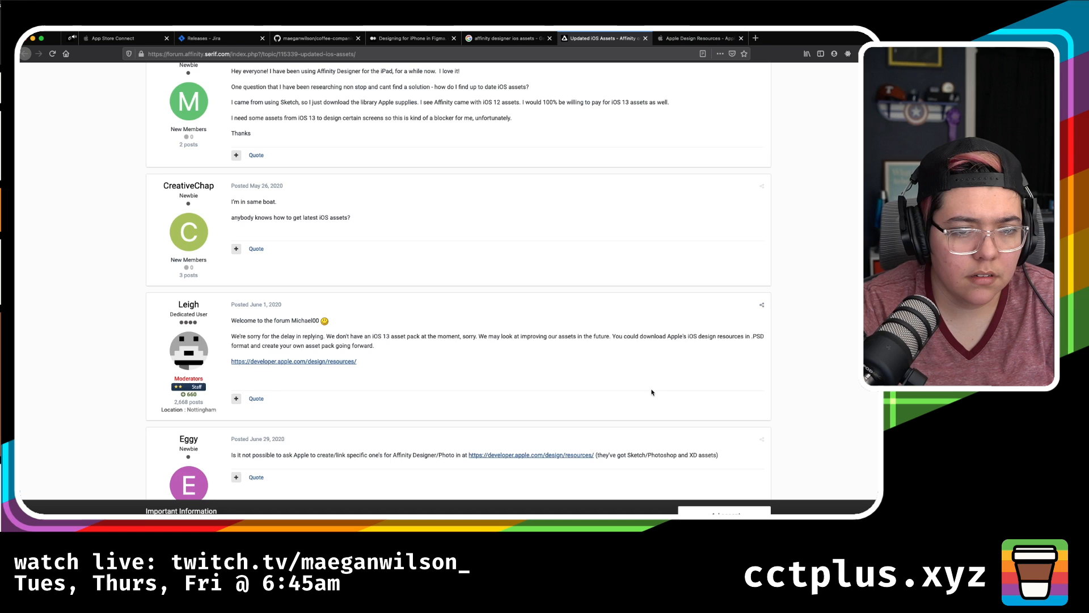
- Read the remaining replies in the forum thread about iOS asset packs, and close the thread
scroll(651, 392, "down", 7)
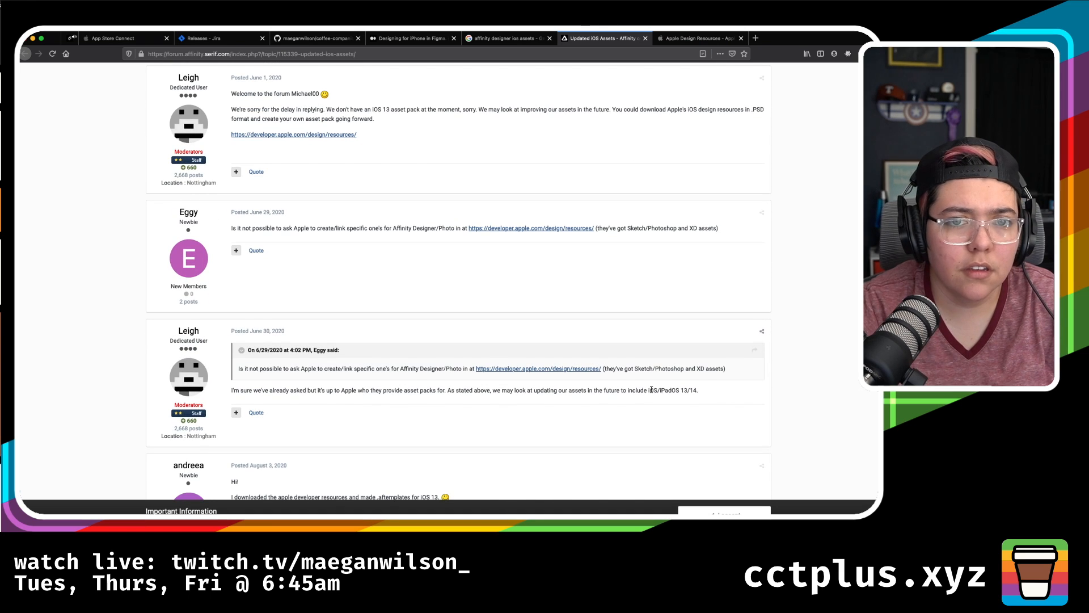
scroll(651, 389, "down", 4)
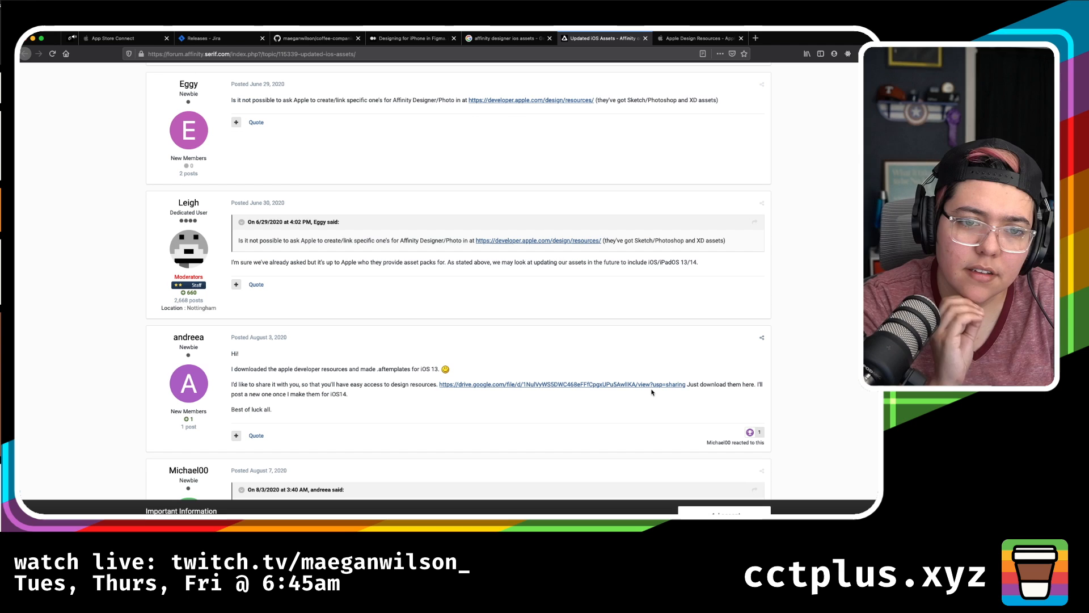
scroll(652, 392, "down", 1)
scroll(651, 393, "down", 5)
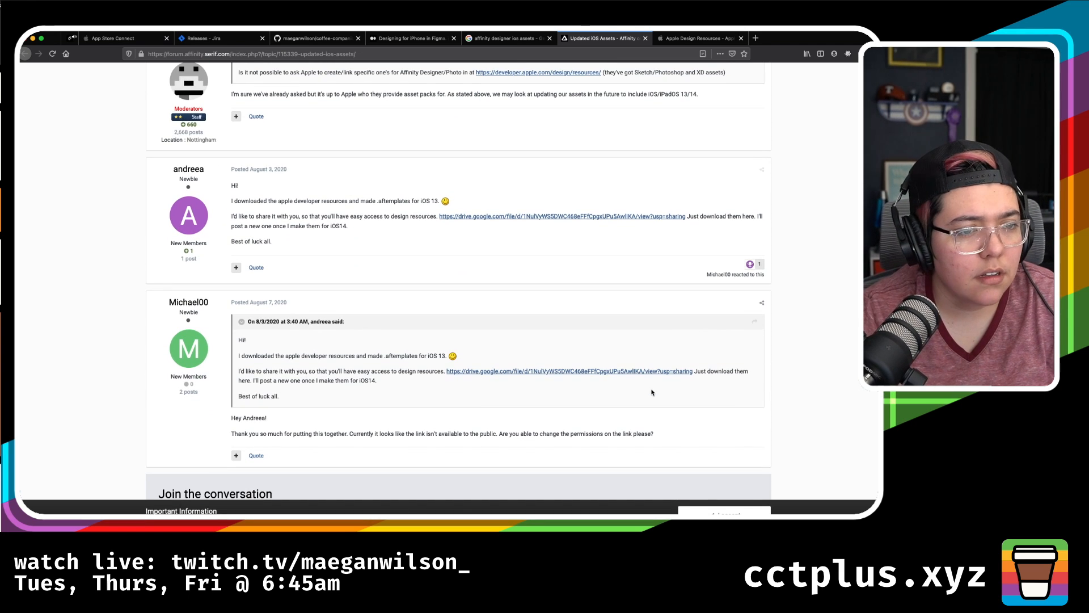
scroll(652, 392, "down", 6)
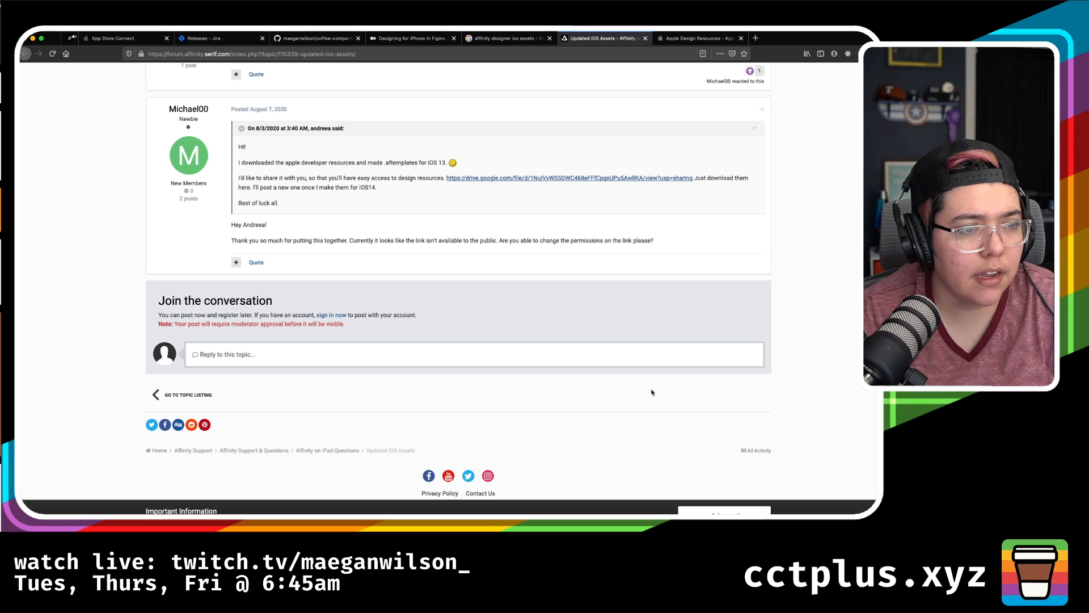
key("super+w")
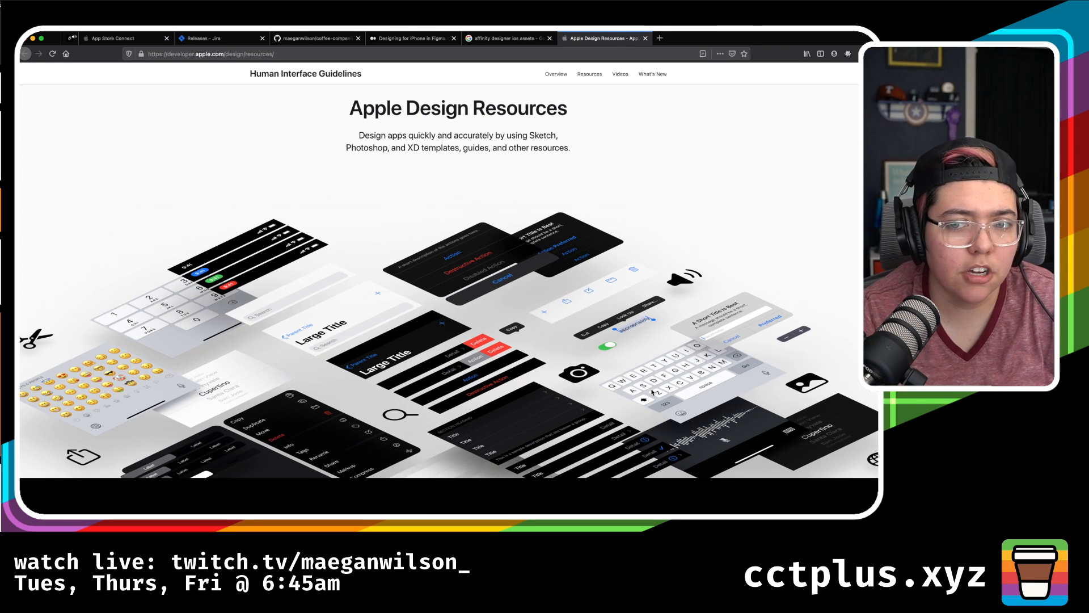
- Download the iOS 14 and iPadOS 14 Photoshop Kit (Beta) from Apple Design Resources, opening it with DiskImageMounter
scroll(589, 281, "down", 5)
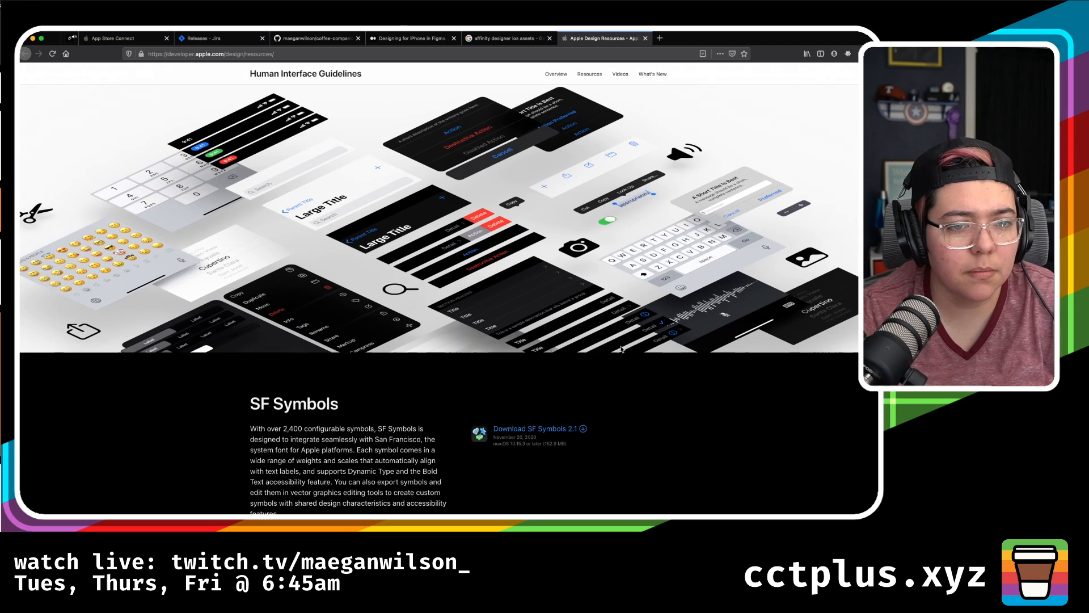
scroll(588, 281, "down", 5)
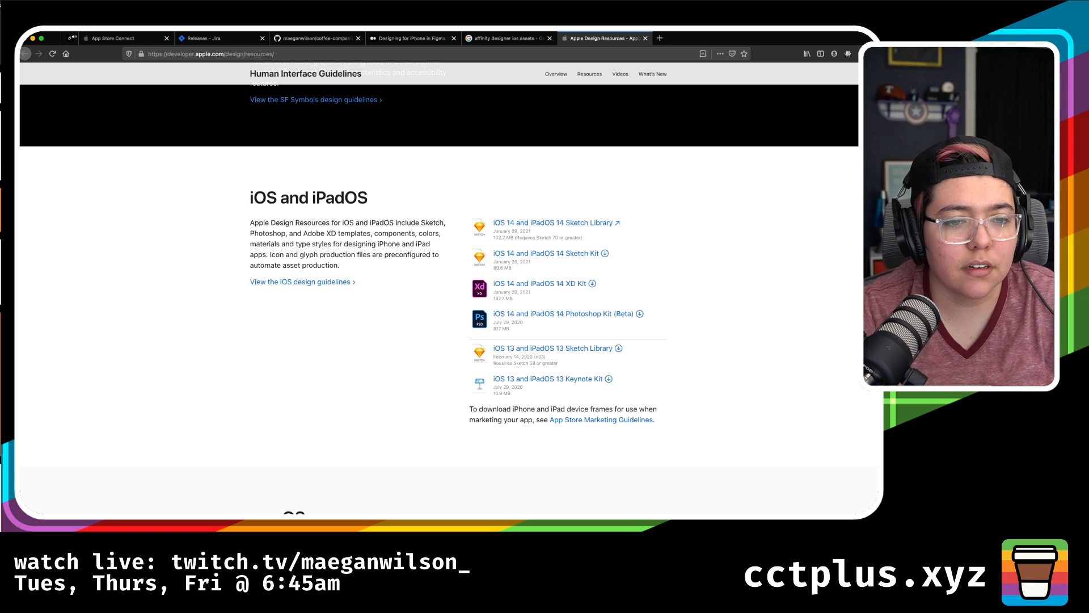
left_click(641, 315)
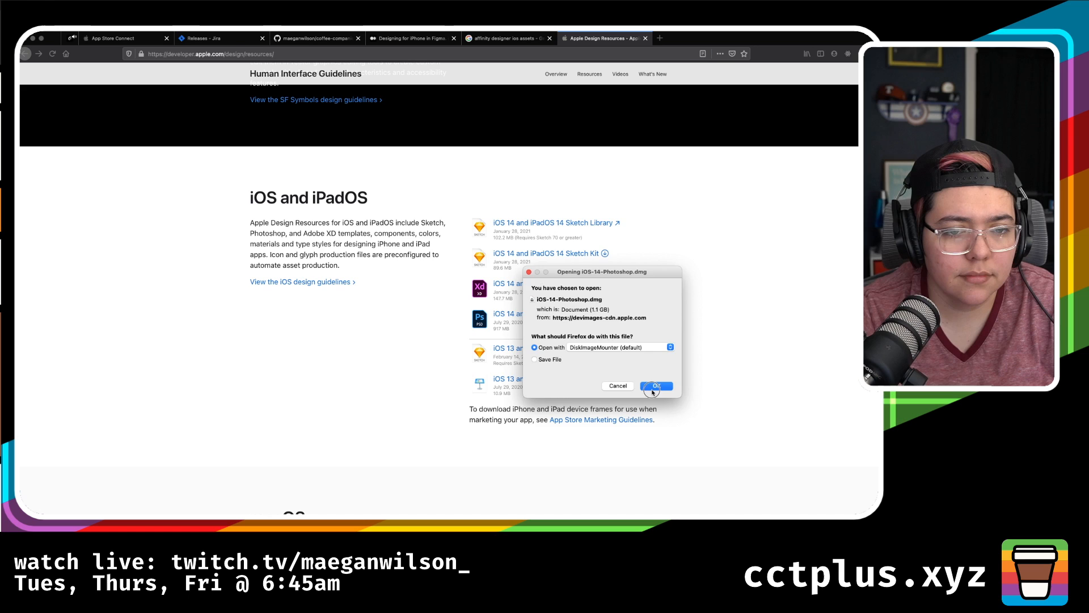
left_click(657, 386)
- Examine the other Apple Design Resources, from the macOS, watchOS and tvOS kits through to the Technologies downloads
scroll(653, 393, "down", 4)
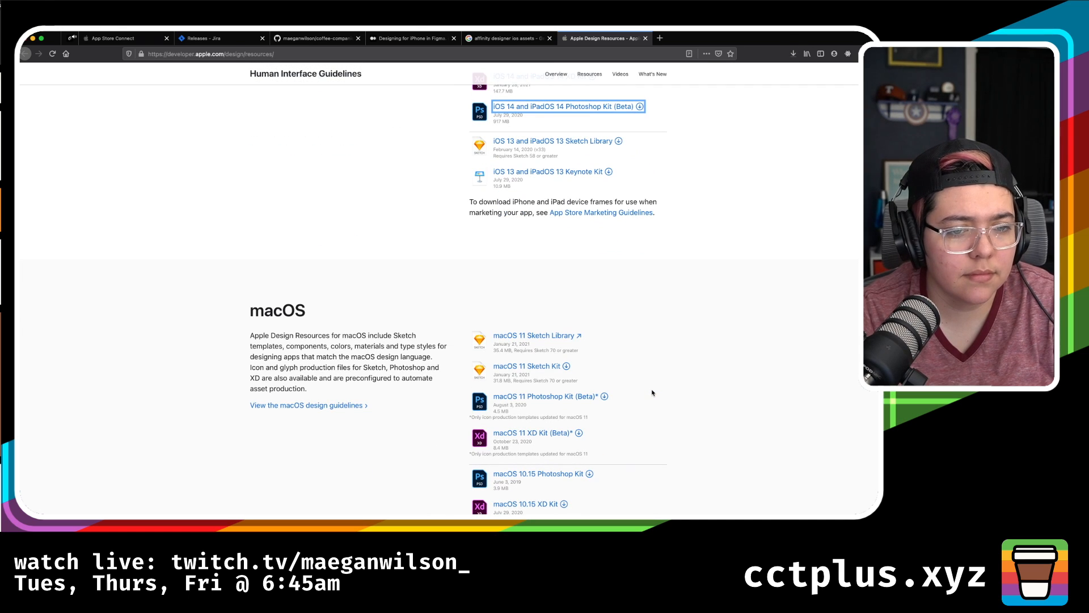
scroll(653, 393, "down", 15)
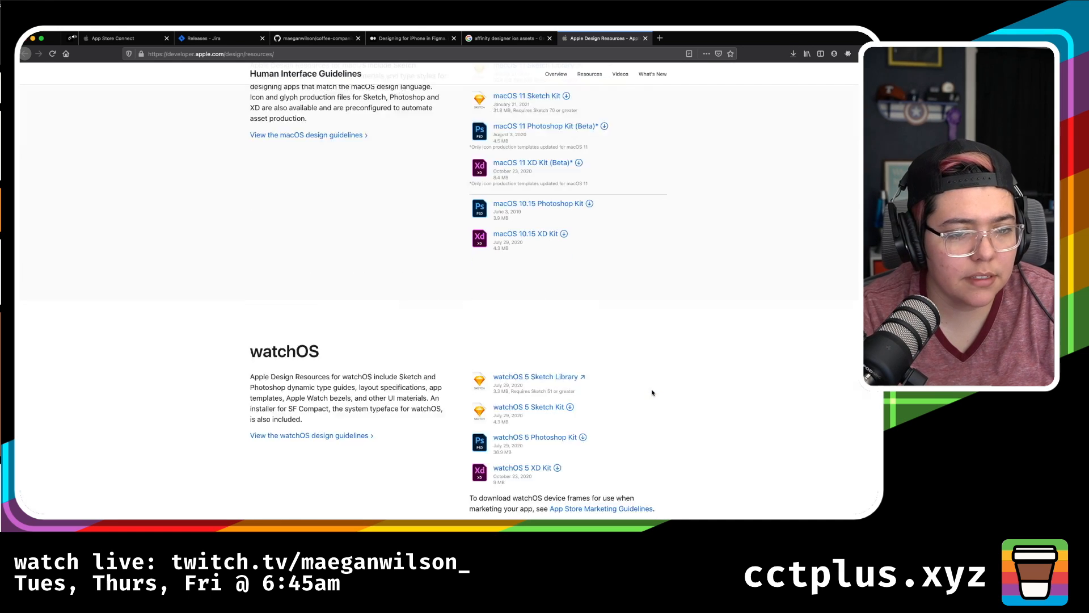
scroll(653, 392, "down", 3)
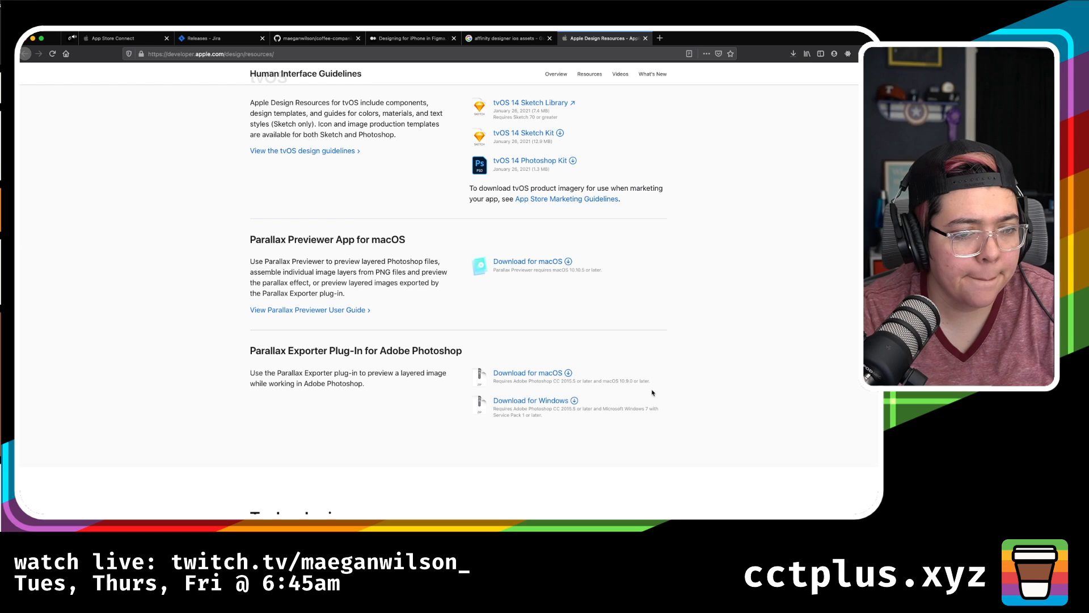
scroll(652, 393, "down", 1)
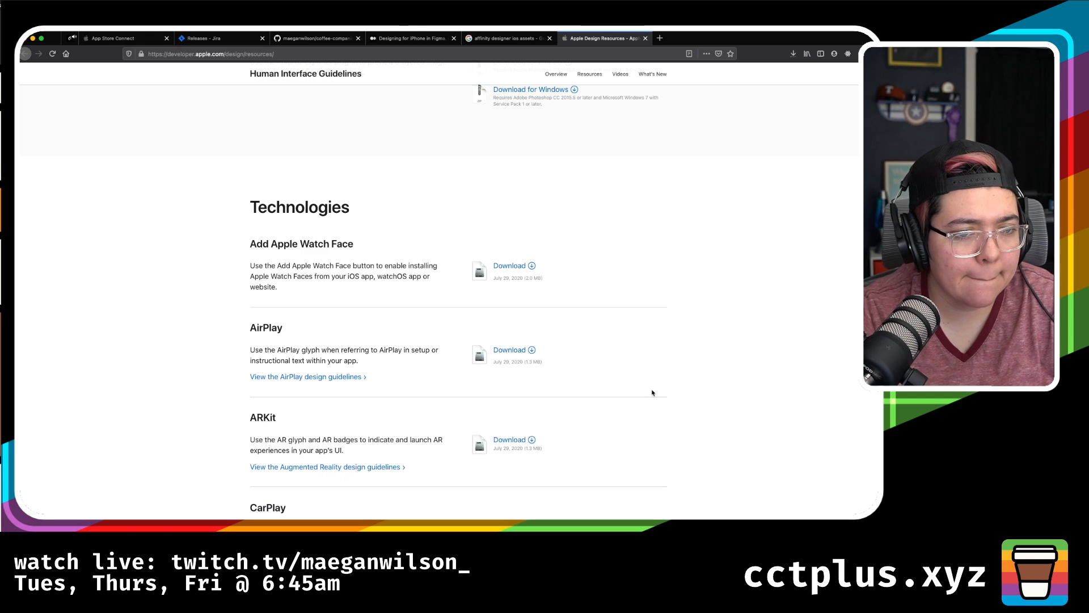
scroll(652, 393, "down", 5)
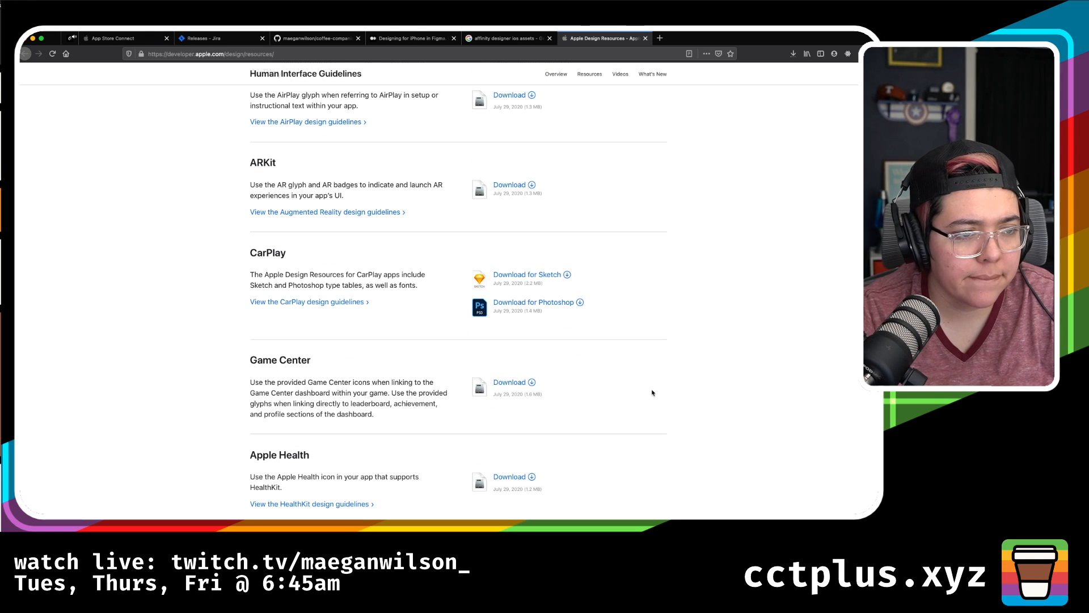
scroll(652, 393, "down", 1)
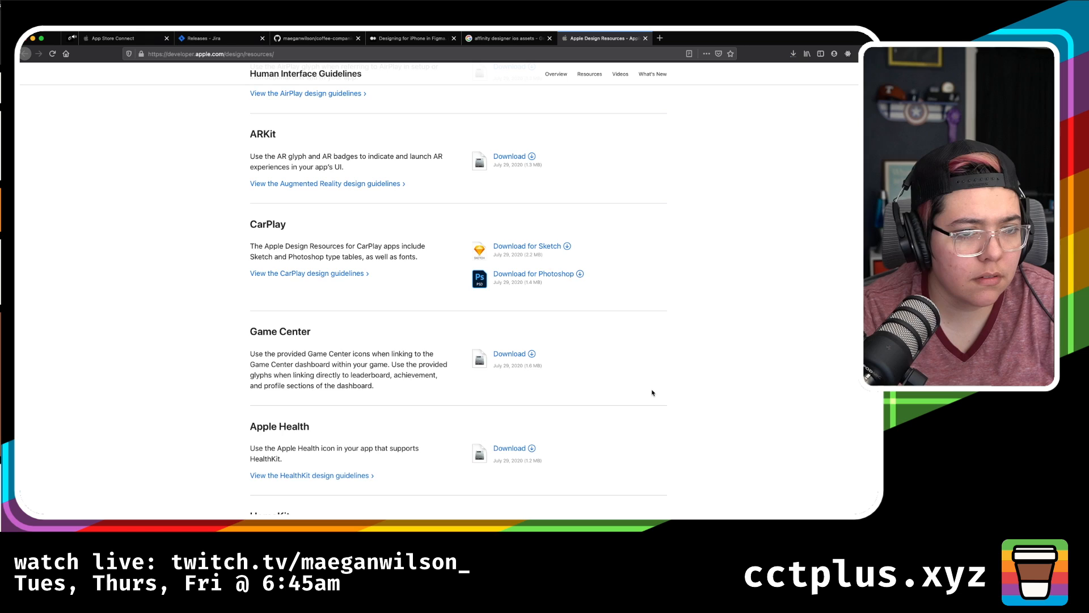
scroll(653, 393, "up", 10)
scroll(653, 393, "up", 15)
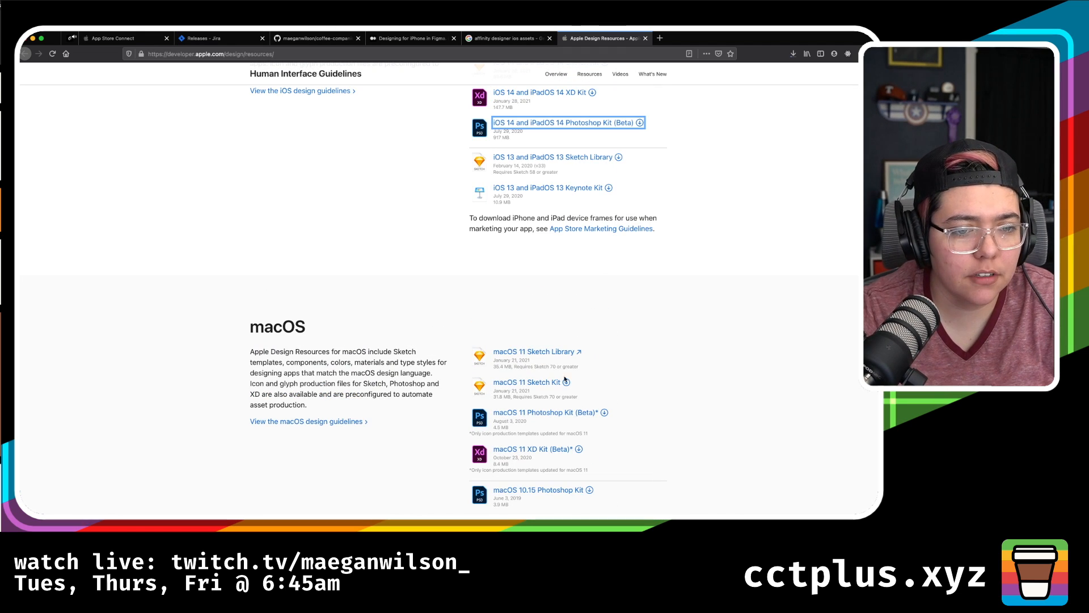
- Download the iOS 14 and iPadOS 14 XD Kit, opening it with DiskImageMounter
scroll(615, 264, "up", 3)
left_click(592, 241)
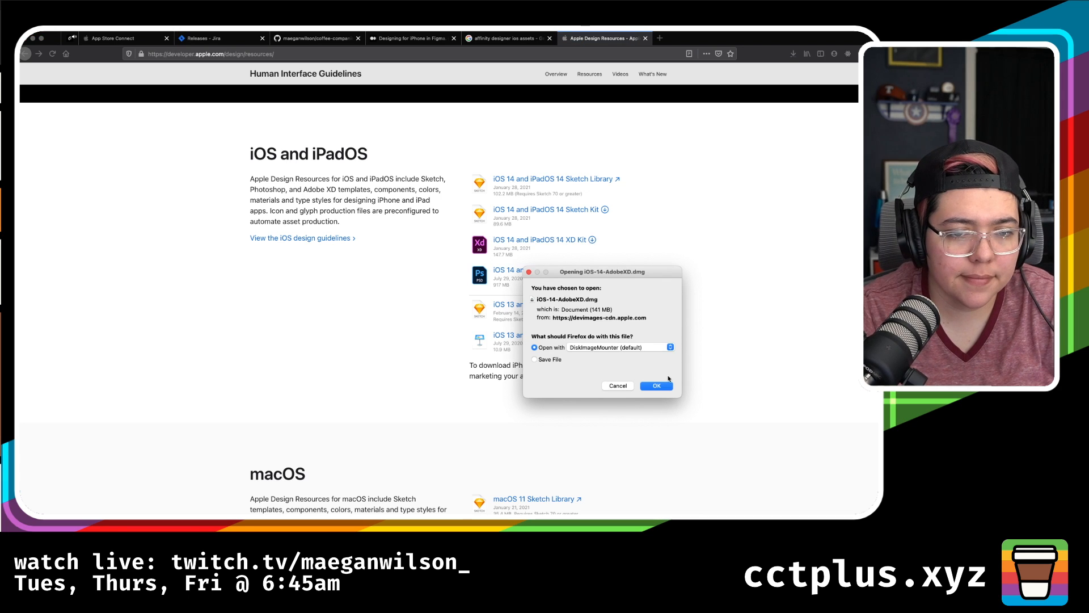
left_click(658, 386)
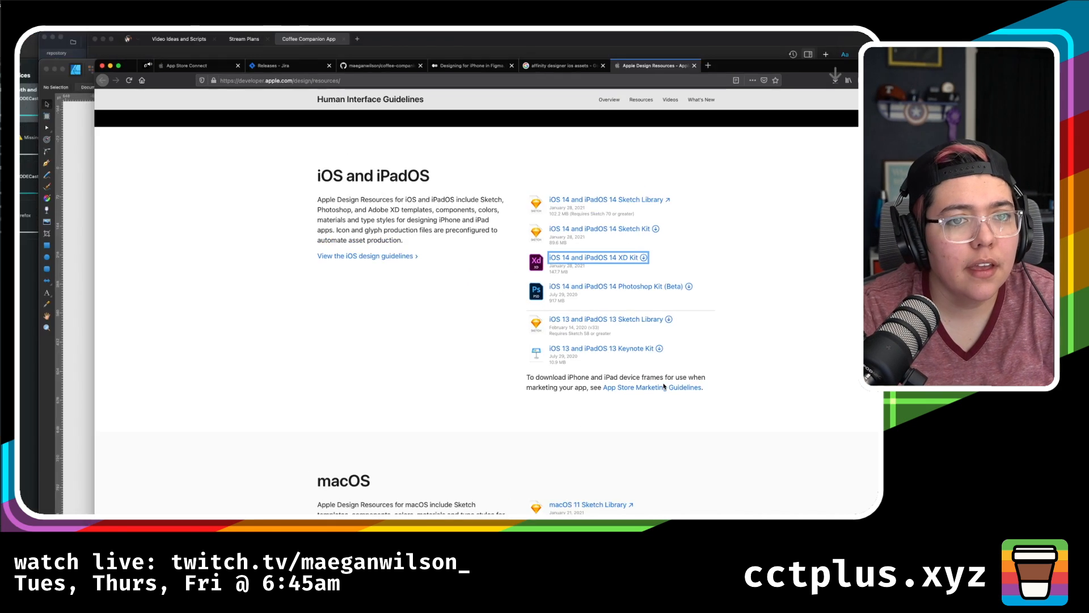
- Switch to Affinity Designer and draw a circle about 32 pt across at the left end of the artboard's bottom bar with the Ellipse tool
key("ctrl+Up")
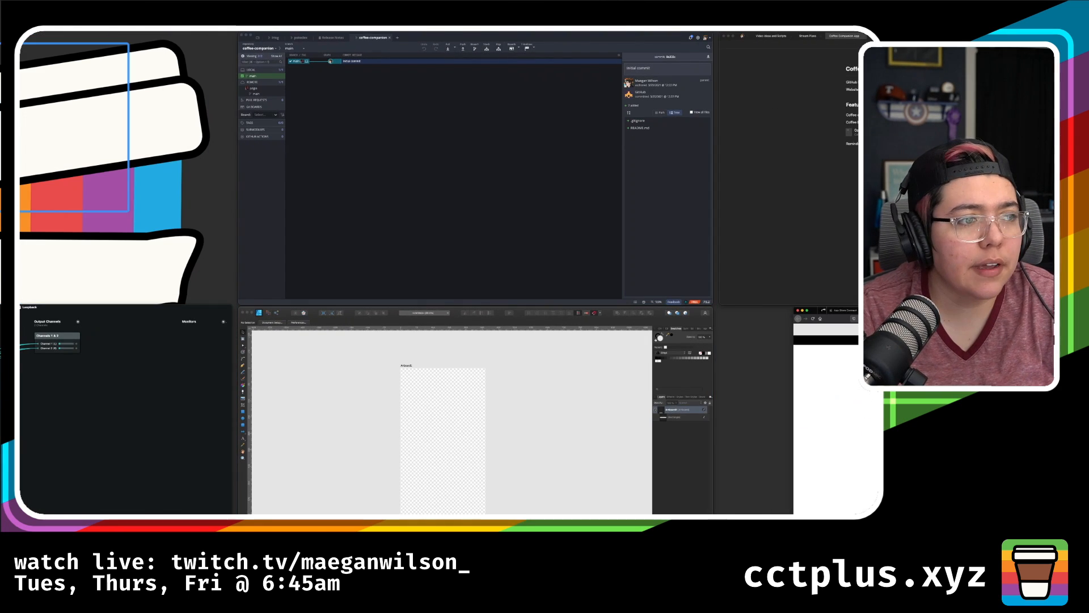
left_click(411, 512)
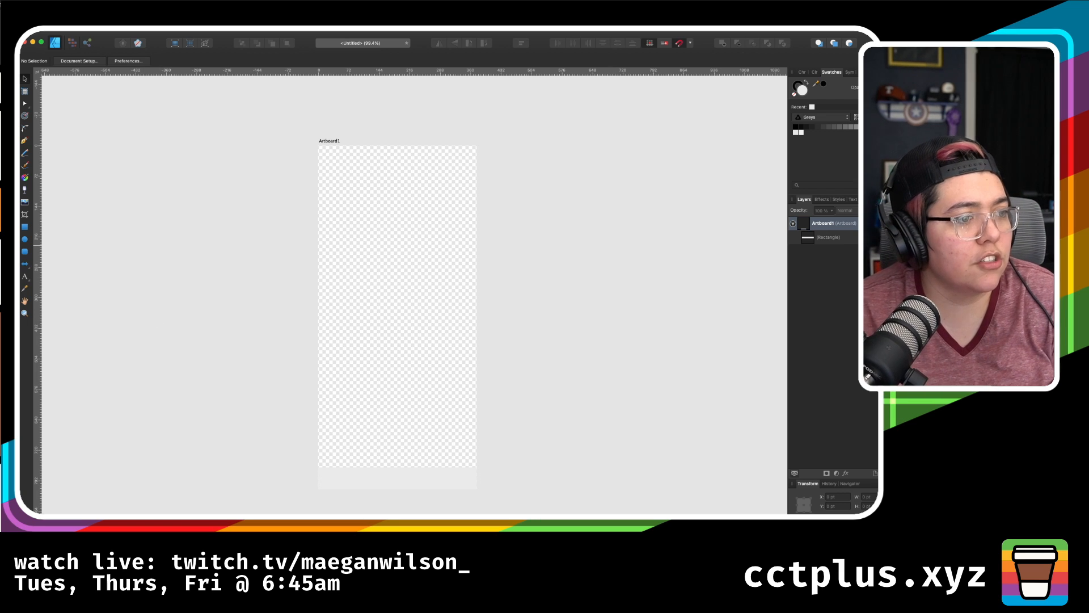
left_click(23, 239)
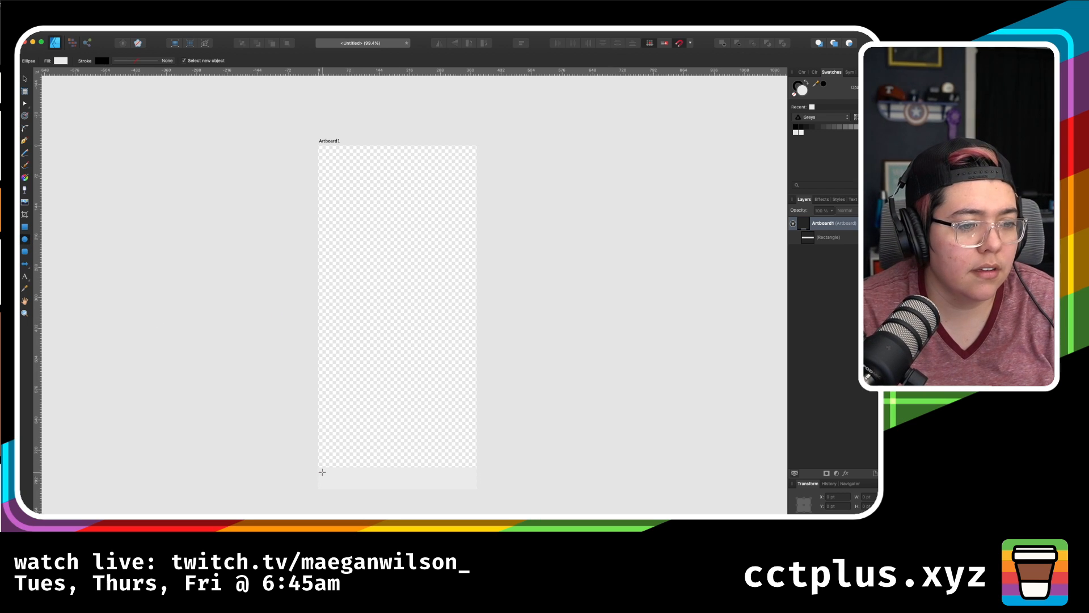
left_click_drag(323, 472, 338, 487)
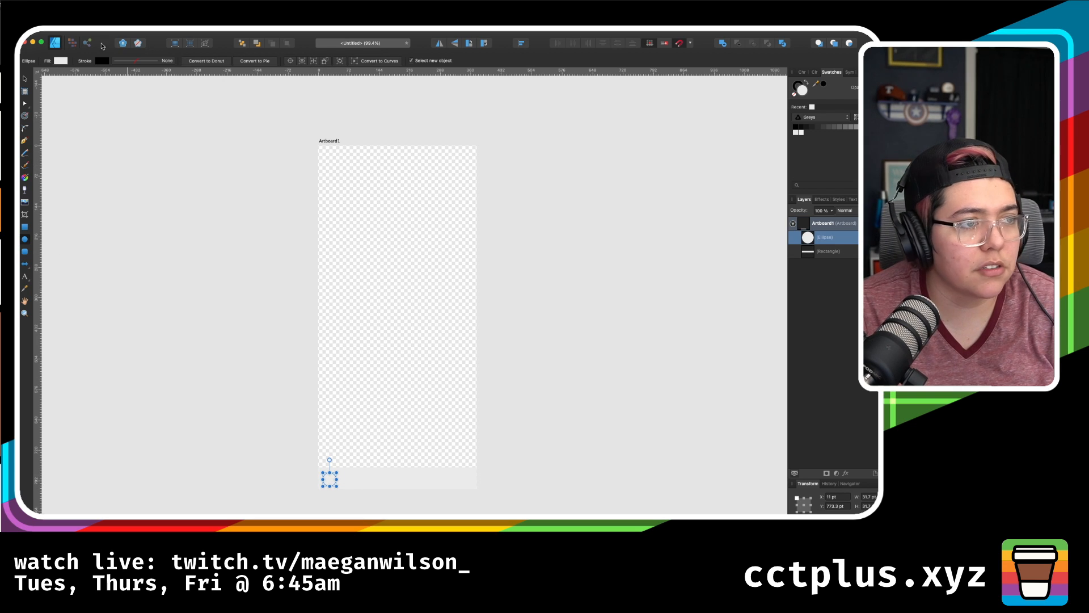
- Accept the iOS-14-AdobeXD.dmg license agreement and set the circle's fill to blue, hex 0000EB
left_click(61, 61)
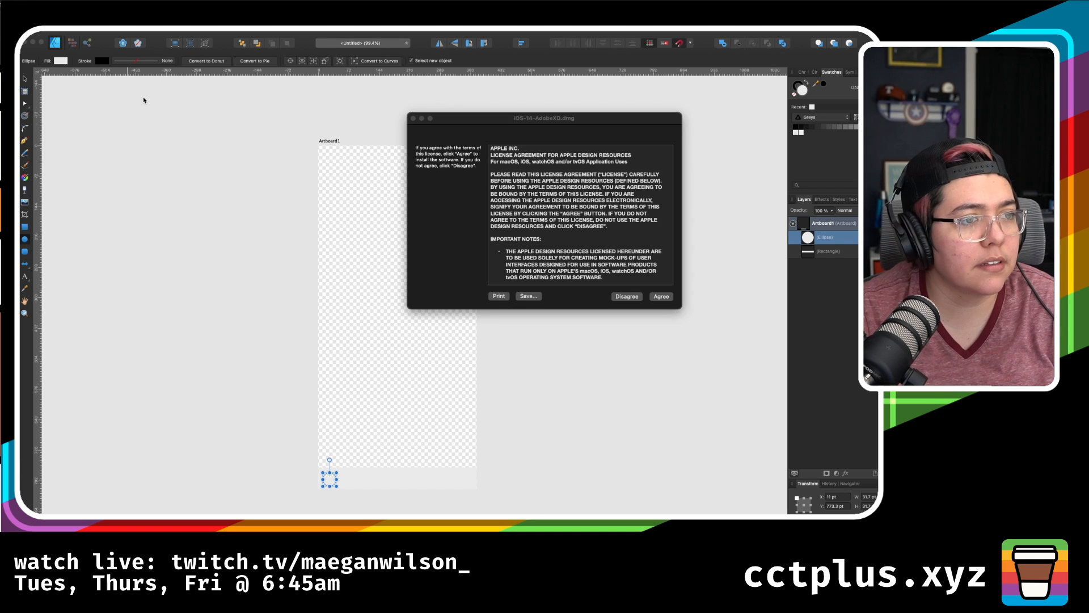
left_click(661, 296)
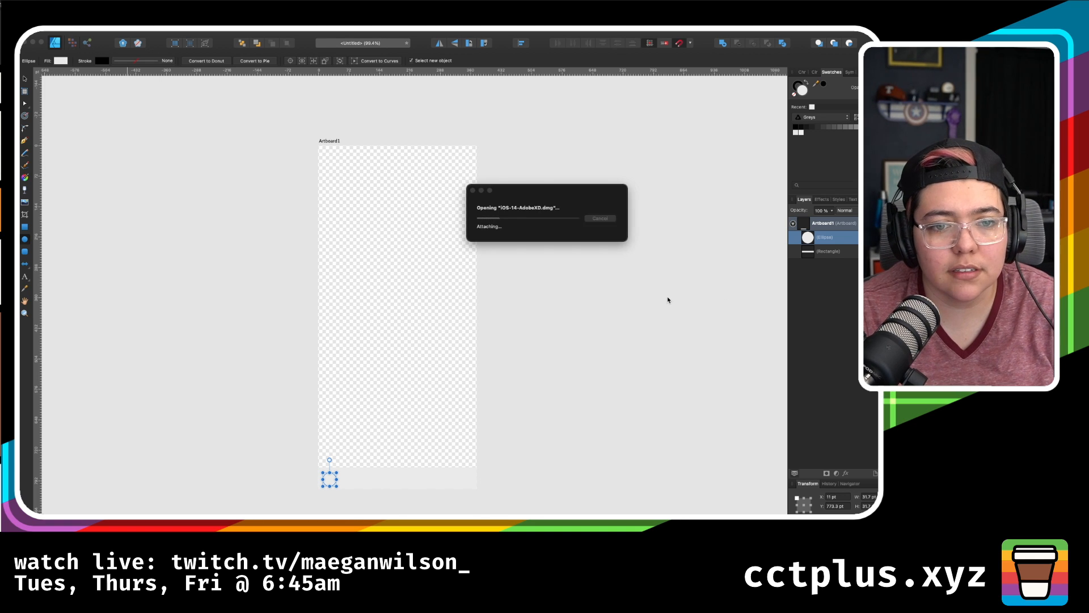
left_click(60, 61)
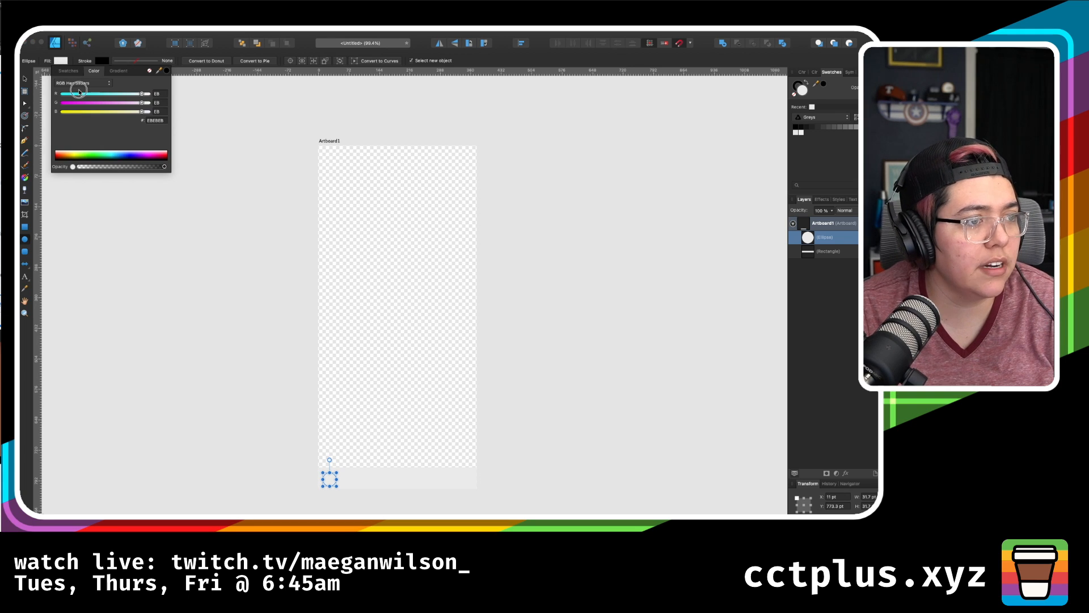
left_click_drag(71, 93, 48, 94)
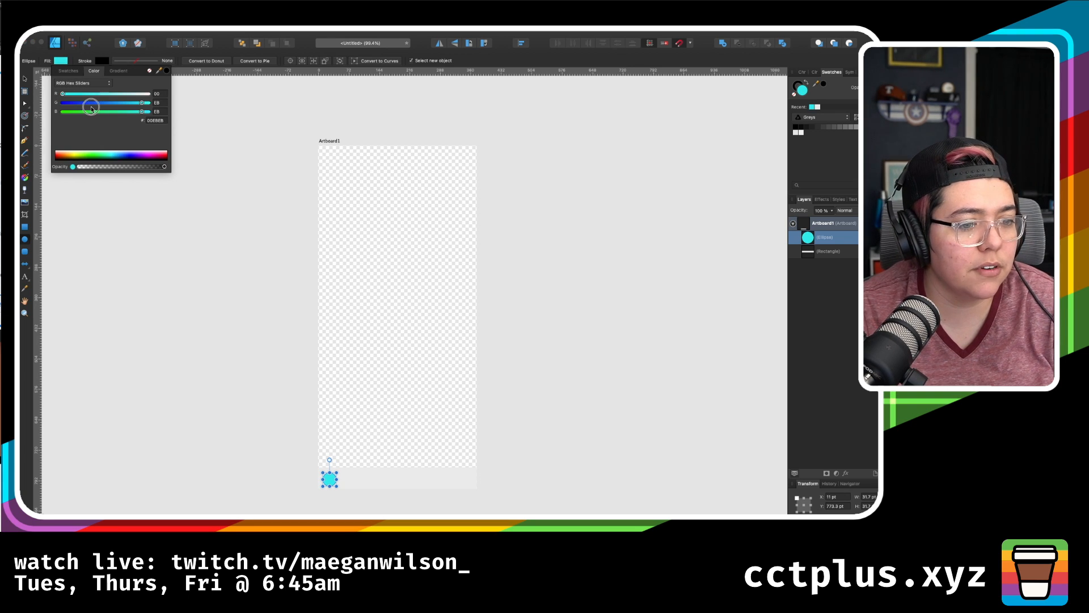
left_click(63, 103)
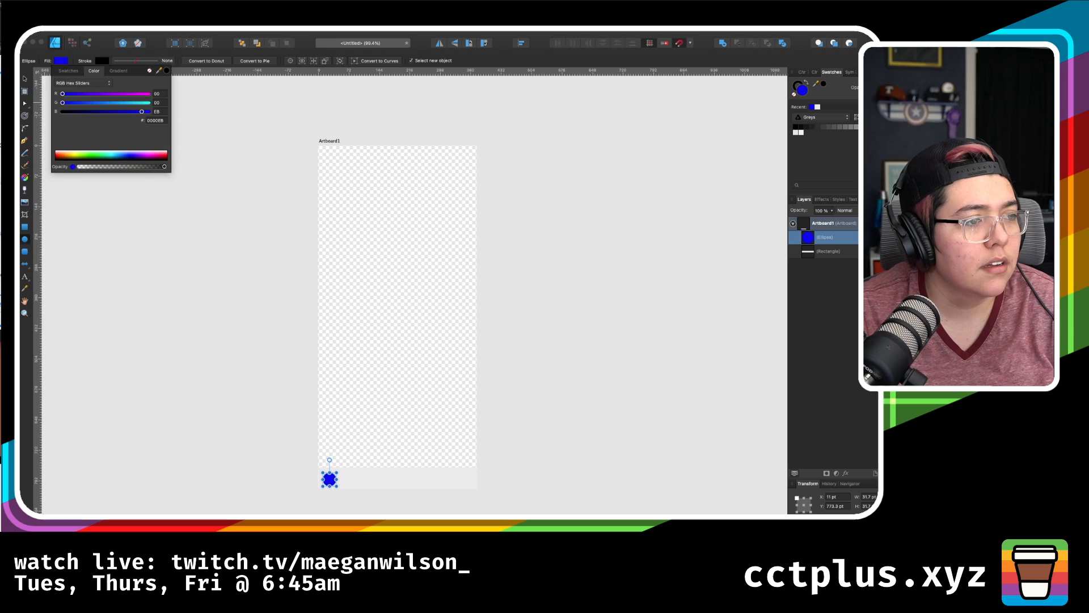
- Close the mounted Adobe XD kit window and move the blue circle to about X 14.3 pt, Y 767 pt
left_click(25, 135)
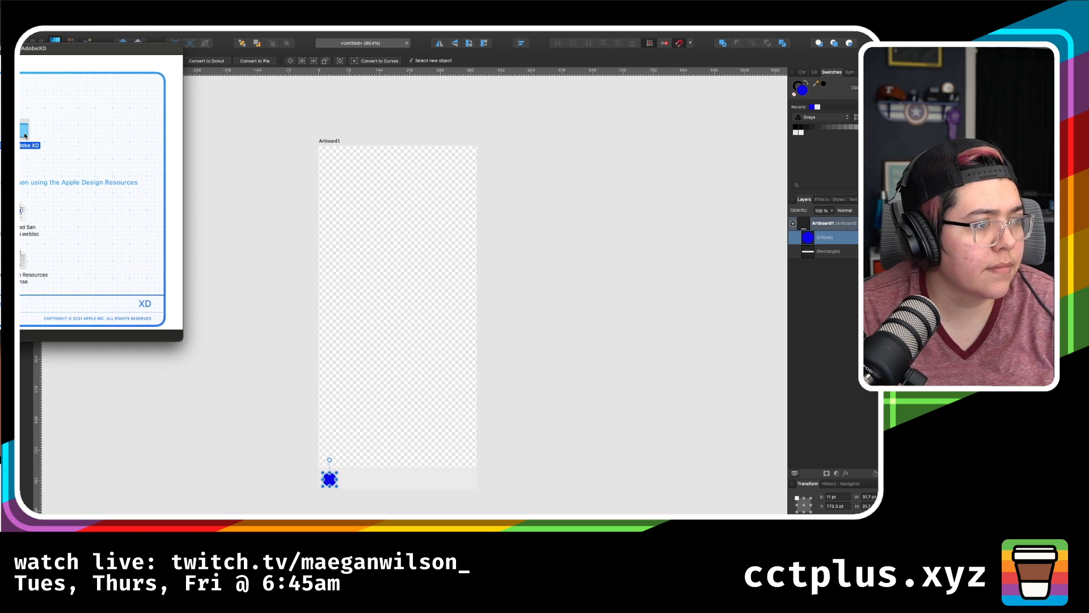
key("super+w")
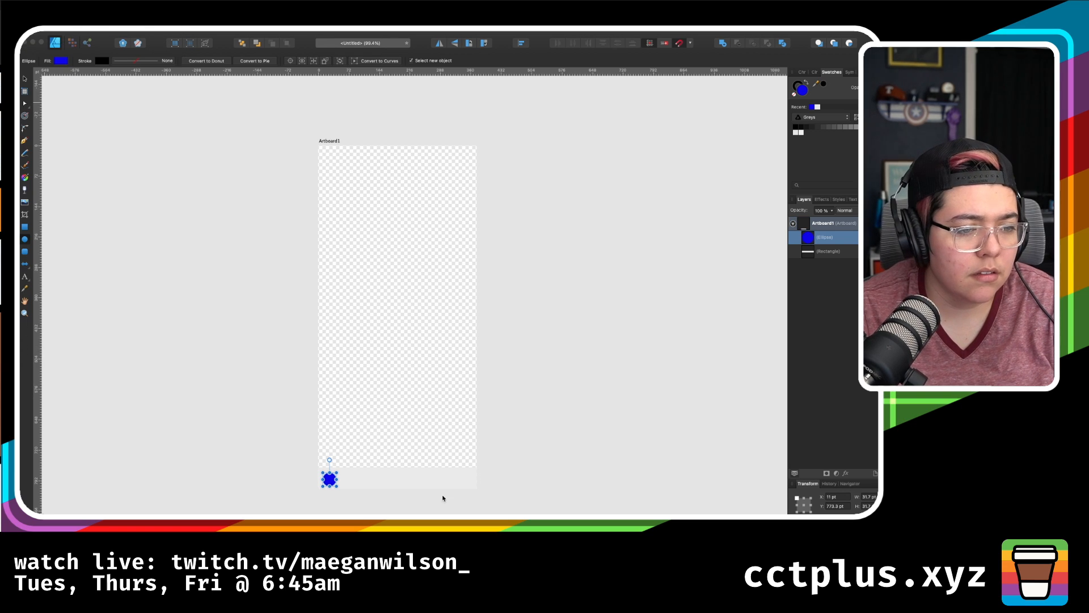
left_click(611, 440)
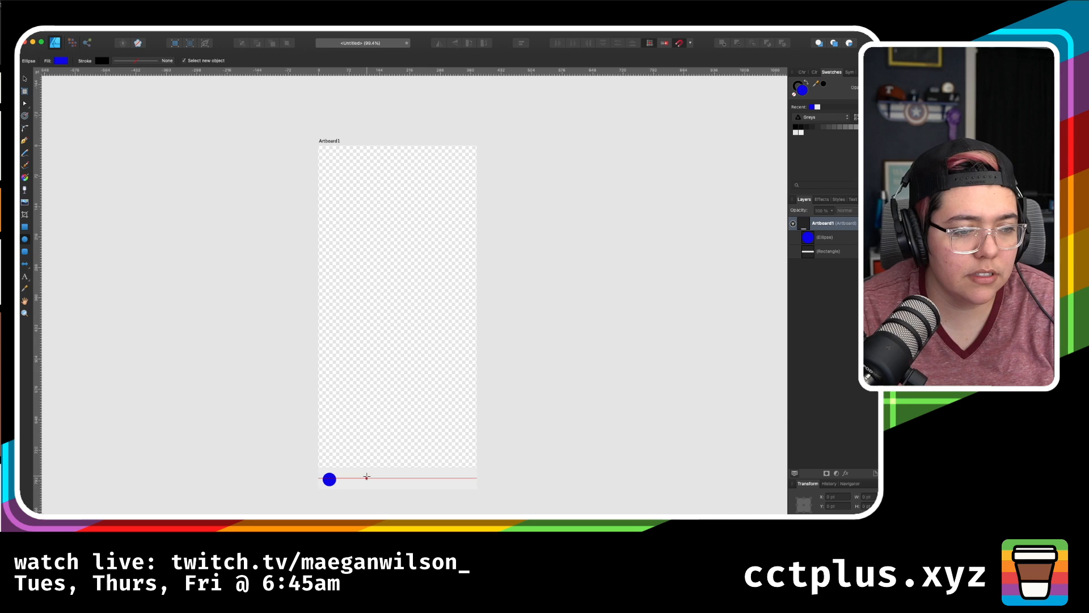
scroll(366, 476, "up", 5)
scroll(366, 476, "down", 2)
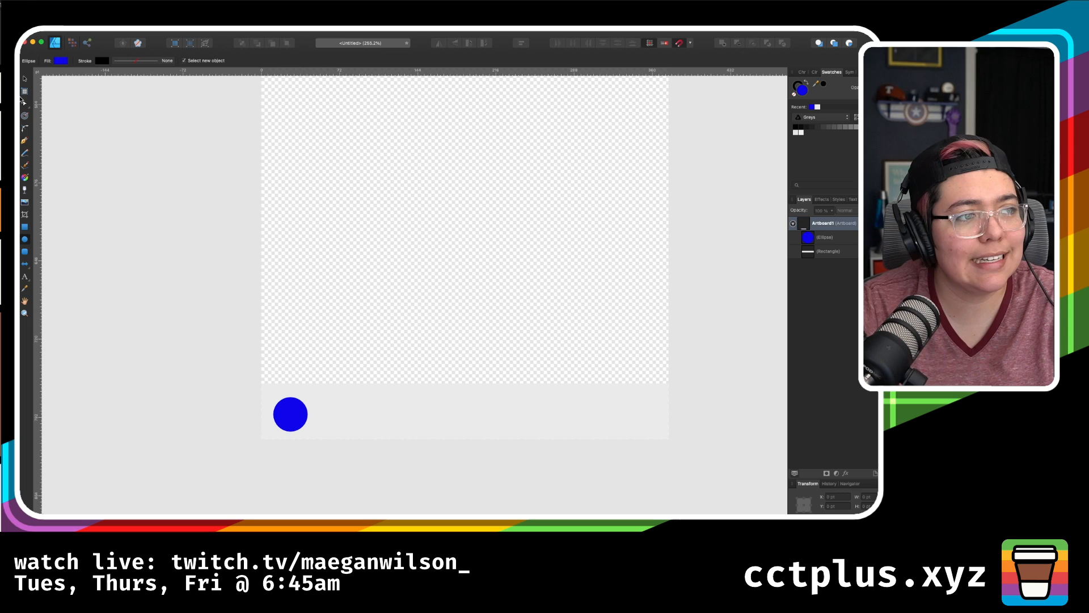
left_click(25, 78)
mouse_move(281, 421)
left_mouse_down()
mouse_move(304, 416)
mouse_move(290, 416)
mouse_move(296, 422)
left_mouse_up()
left_click(311, 454)
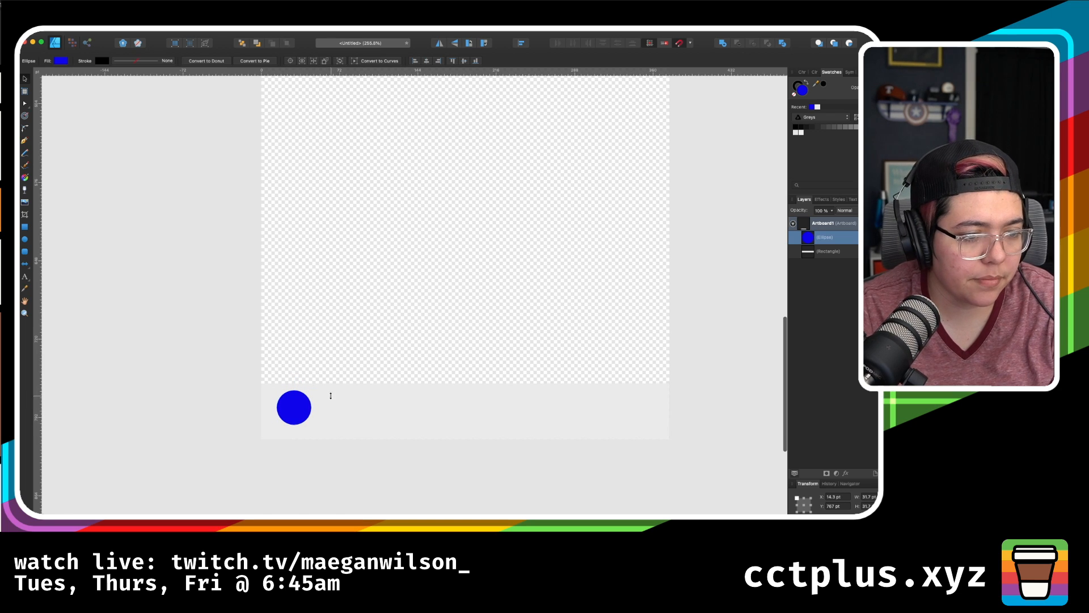
- Add the artistic text "Brew" in Arial Regular 12 pt on the artboard above the bottom bar
key("t")
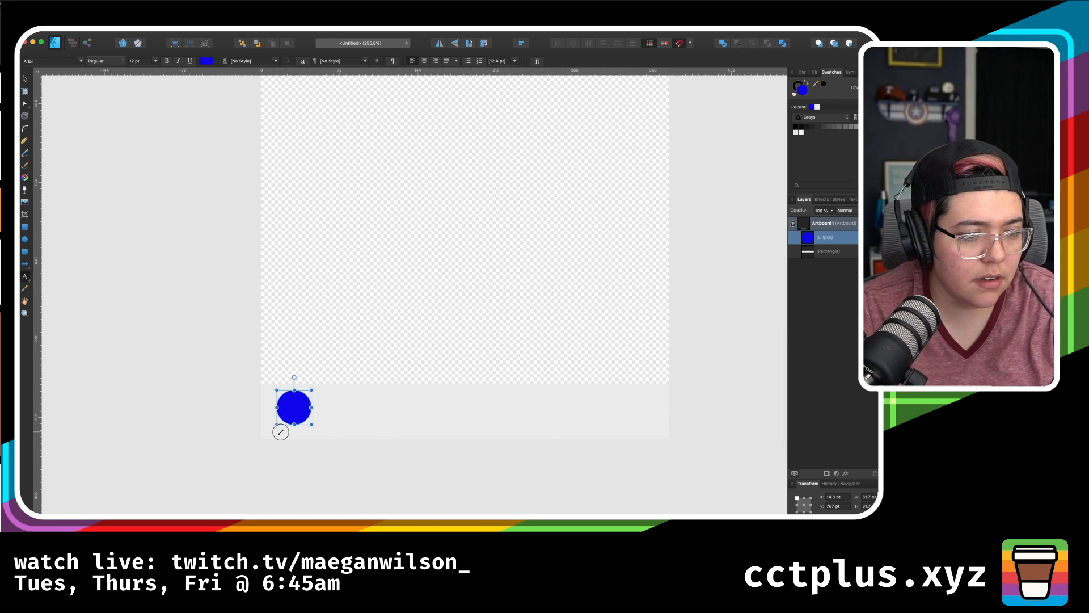
left_click(301, 278)
type("Cof")
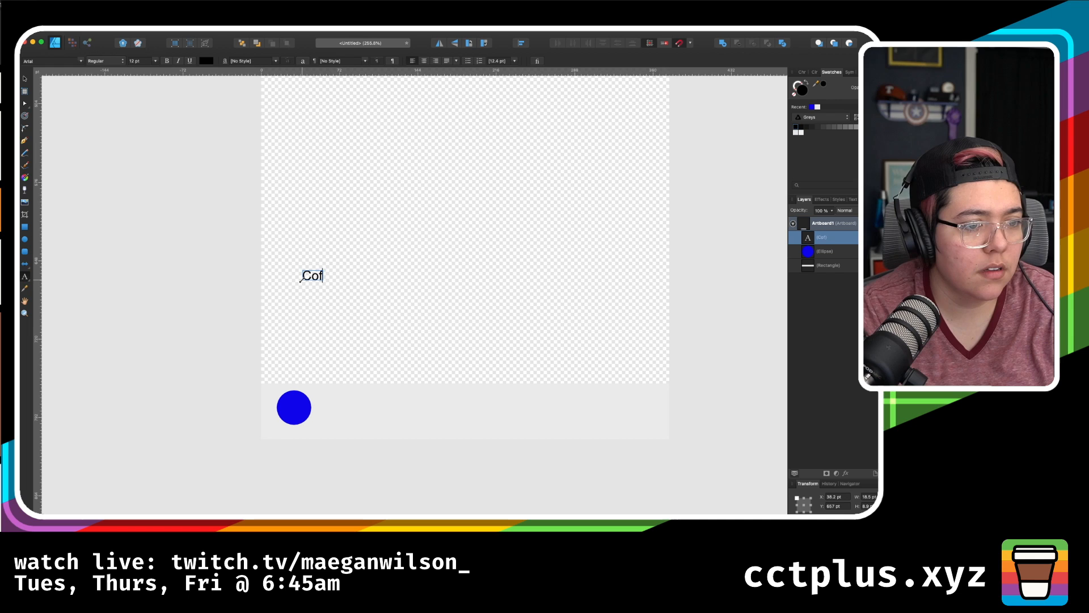
type("fe")
key("BackSpace")
key("BackSpace")
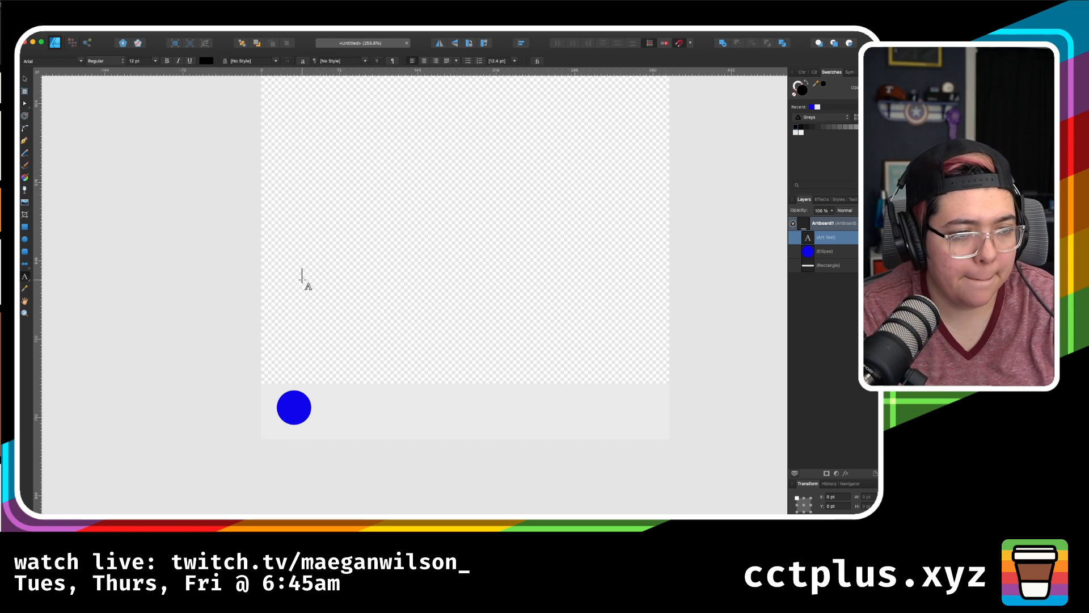
type("B rew")
key("BackSpace")
key("BackSpace")
key("BackSpace")
key("BackSpace")
type("rew")
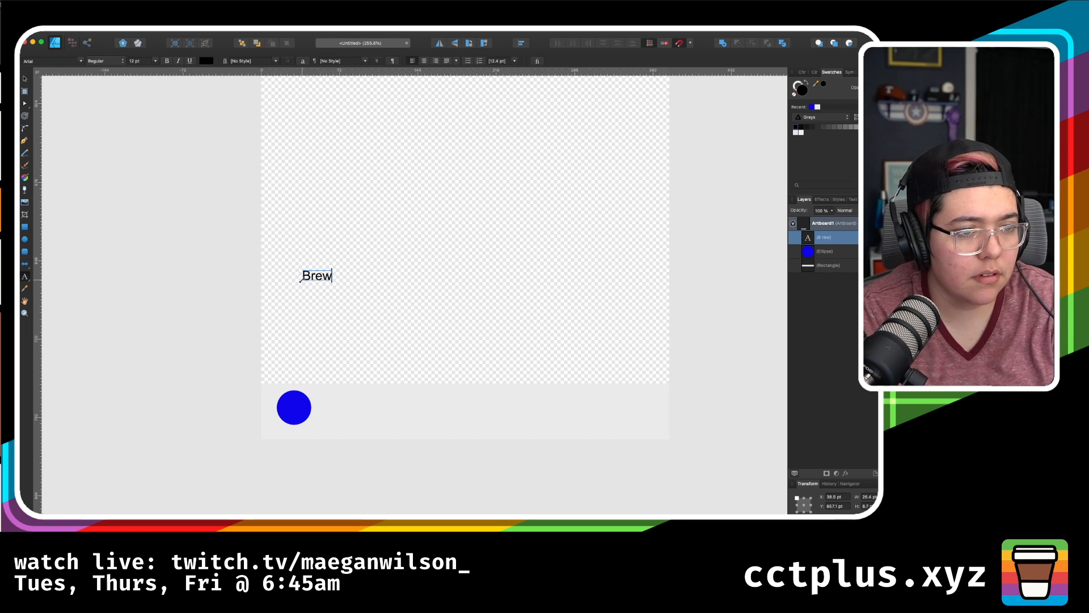
key("Escape")
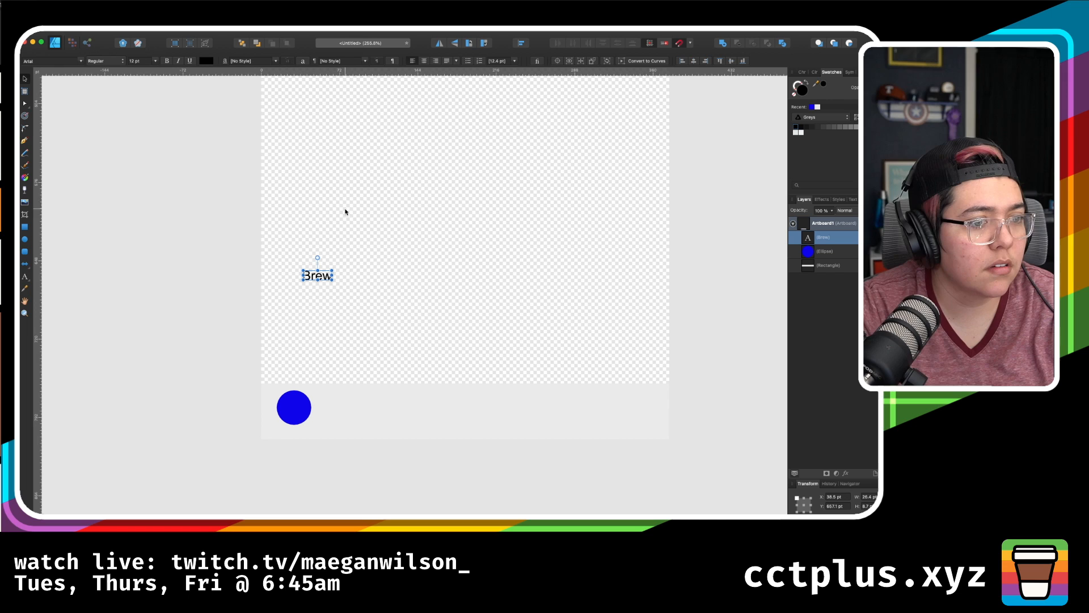
- Place the "Brew" label directly beneath the blue circle and fit both inside the bottom bar at about X 13.7 pt, Y 763.8 pt
left_click_drag(313, 274, 292, 403)
left_click(300, 410)
left_click(298, 435, "shift")
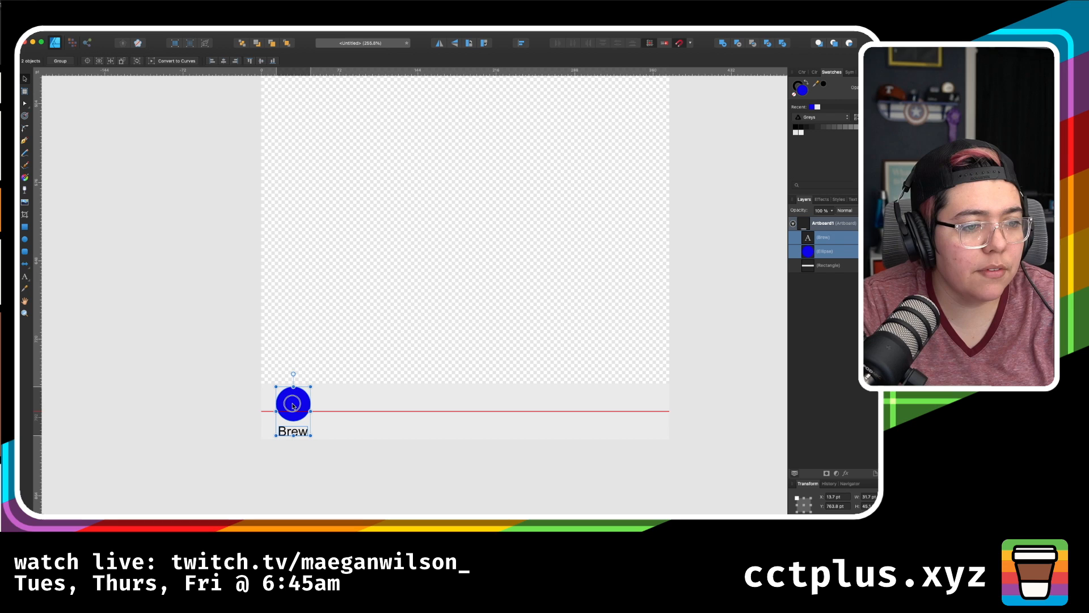
left_click(336, 459)
scroll(337, 463, "right", 2)
scroll(337, 463, "down", 3)
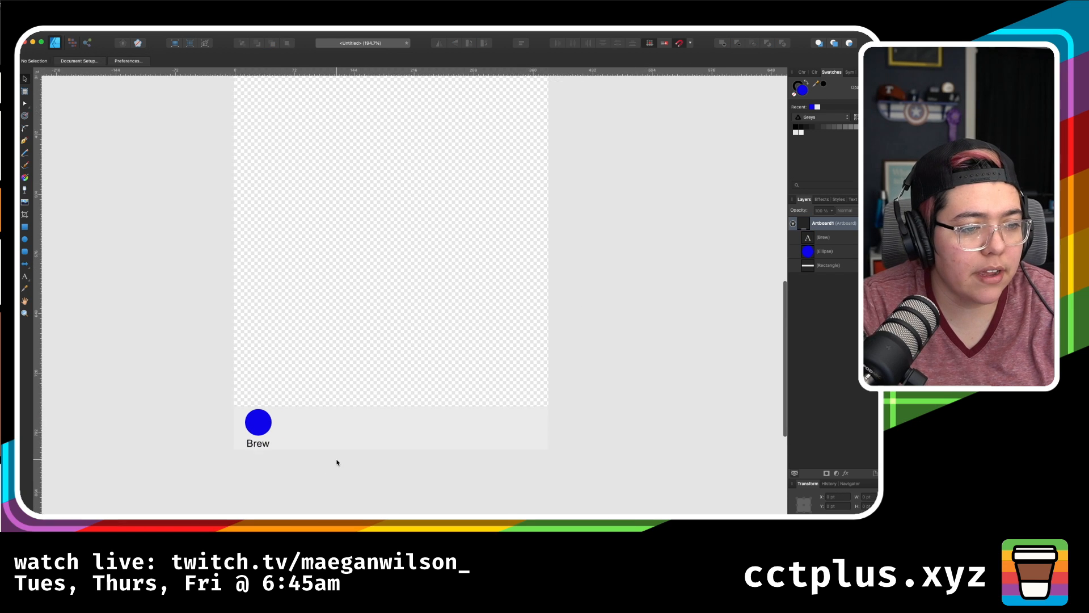
- Group the blue circle with its "Brew" label
left_click(293, 448)
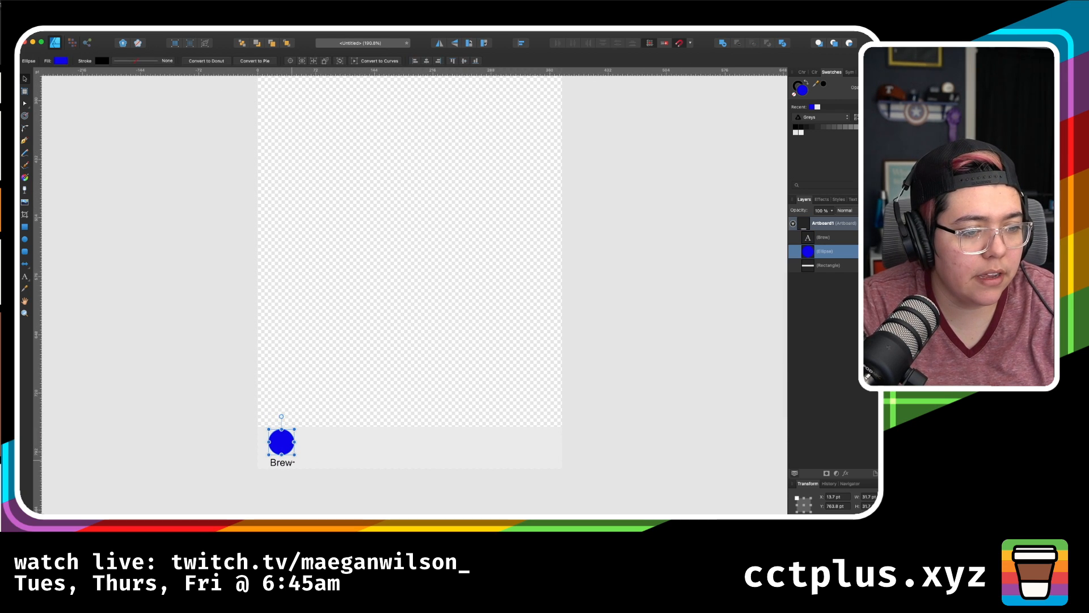
left_click(287, 463)
left_click(353, 457)
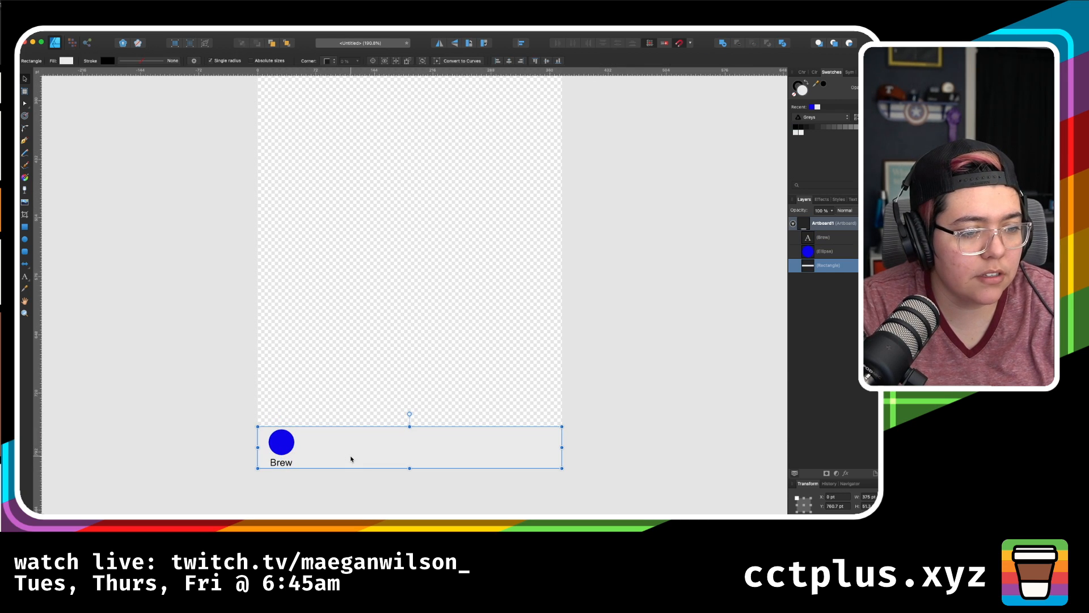
left_click(291, 451)
left_click(288, 464, "shift")
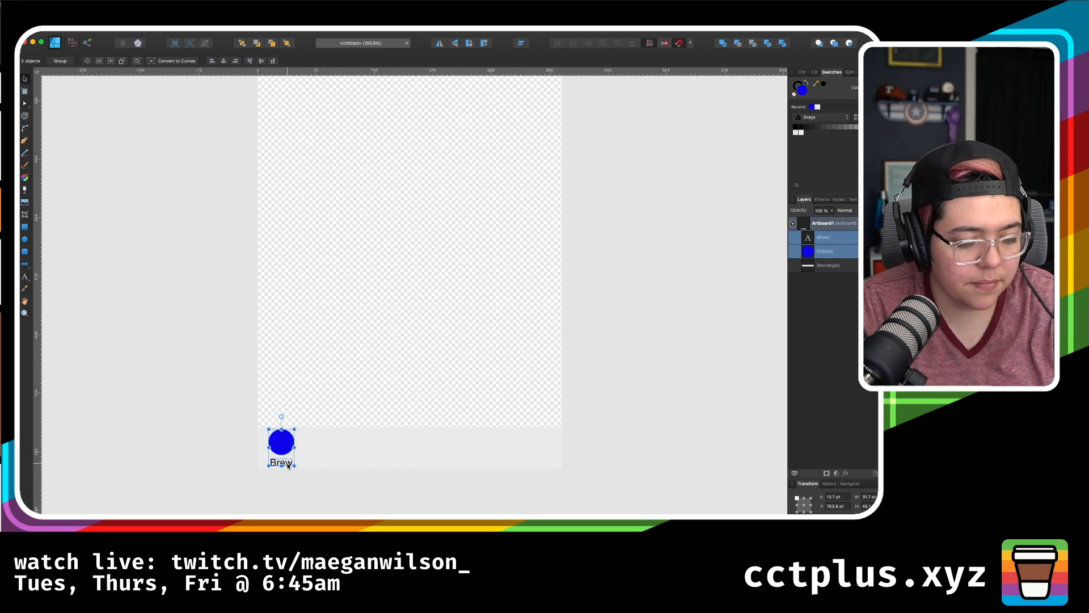
key("super+g")
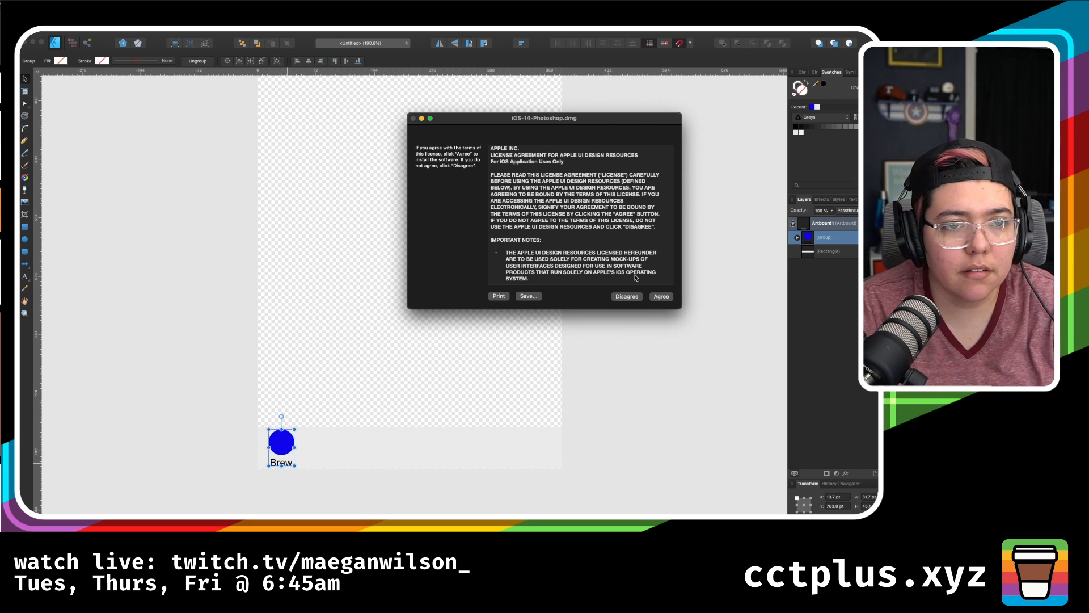
- Accept the iOS-14-Photoshop.dmg license agreement and place a copy of the "Brew" group about 70 pt to the right of the original
left_click(660, 297)
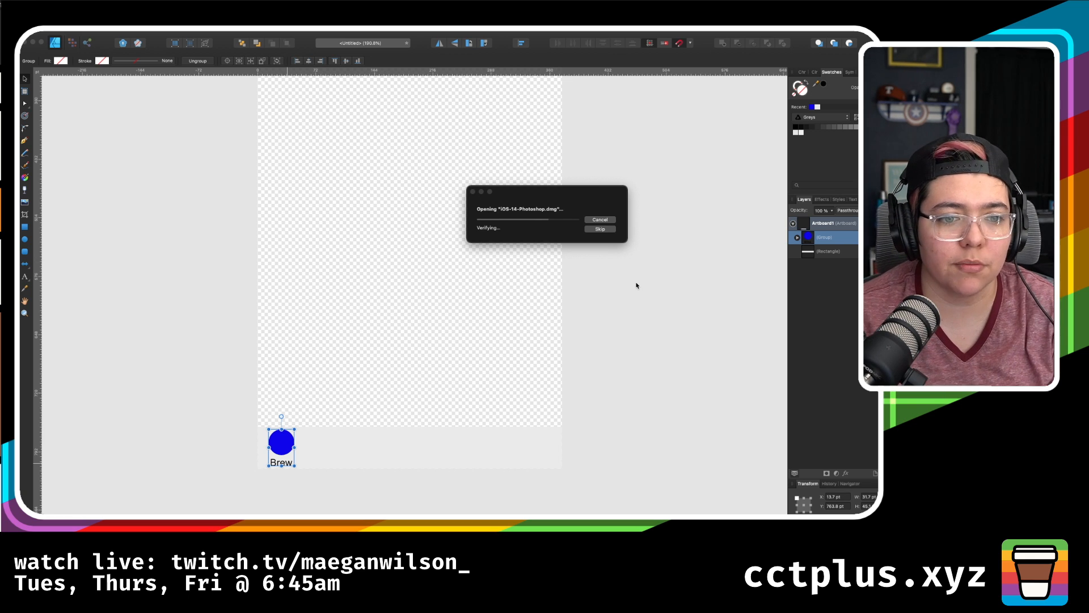
left_click(709, 297)
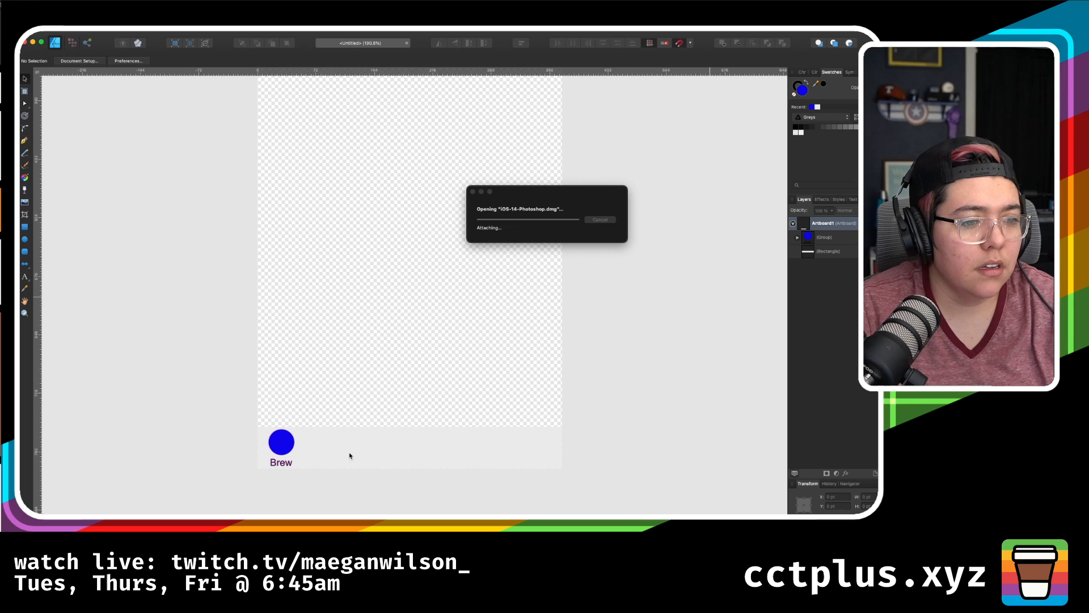
left_click(282, 453)
left_click_drag(282, 453, 338, 448)
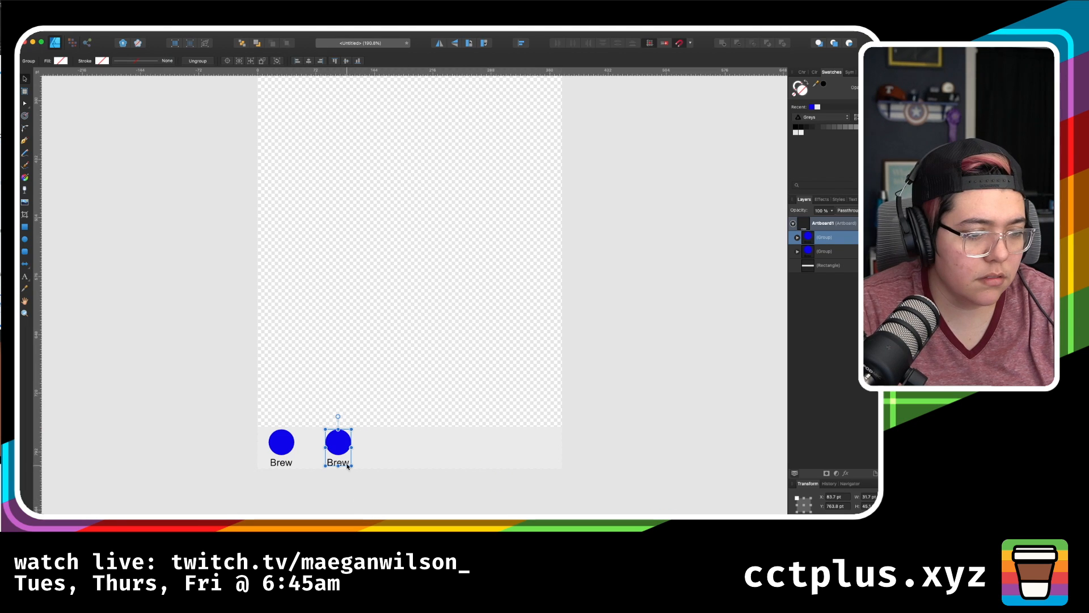
- Change the copied group's label text to "Log"
left_click(339, 481)
left_click(339, 462)
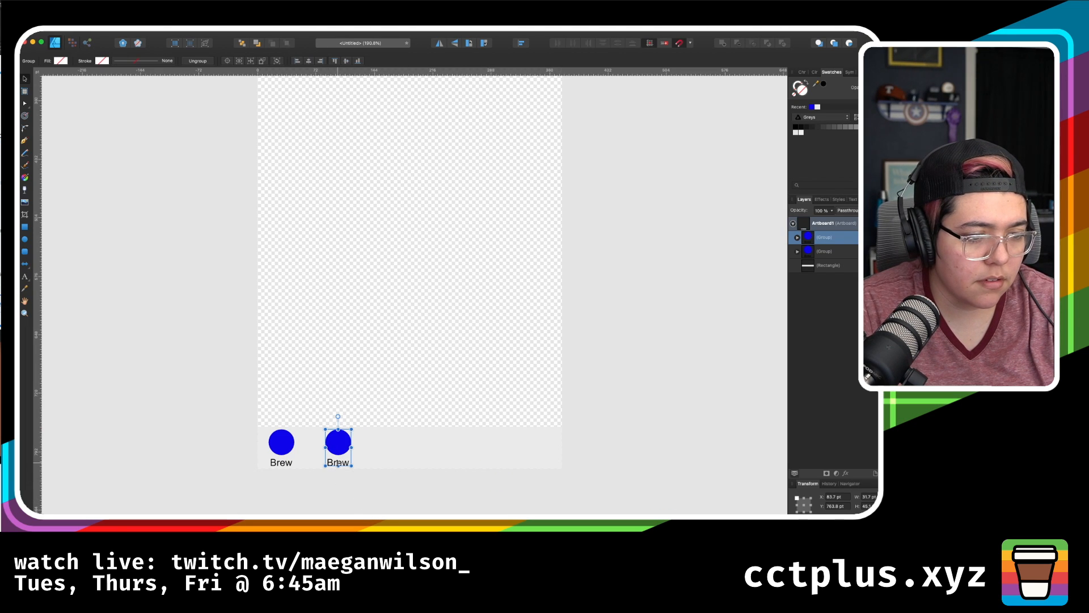
left_click(797, 237)
left_click(828, 264)
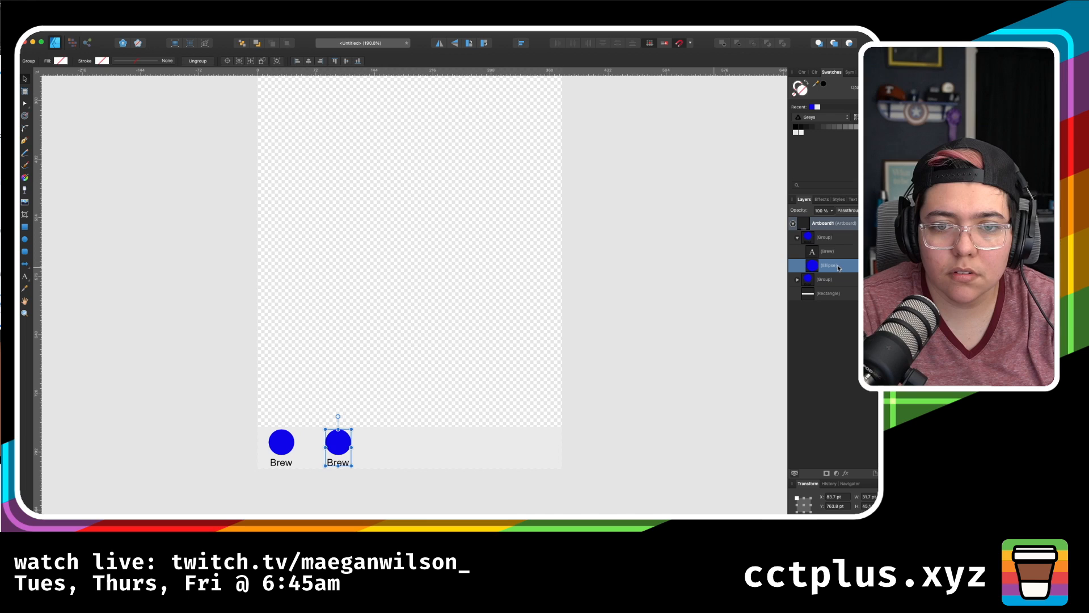
left_click(833, 251)
double_click(338, 462)
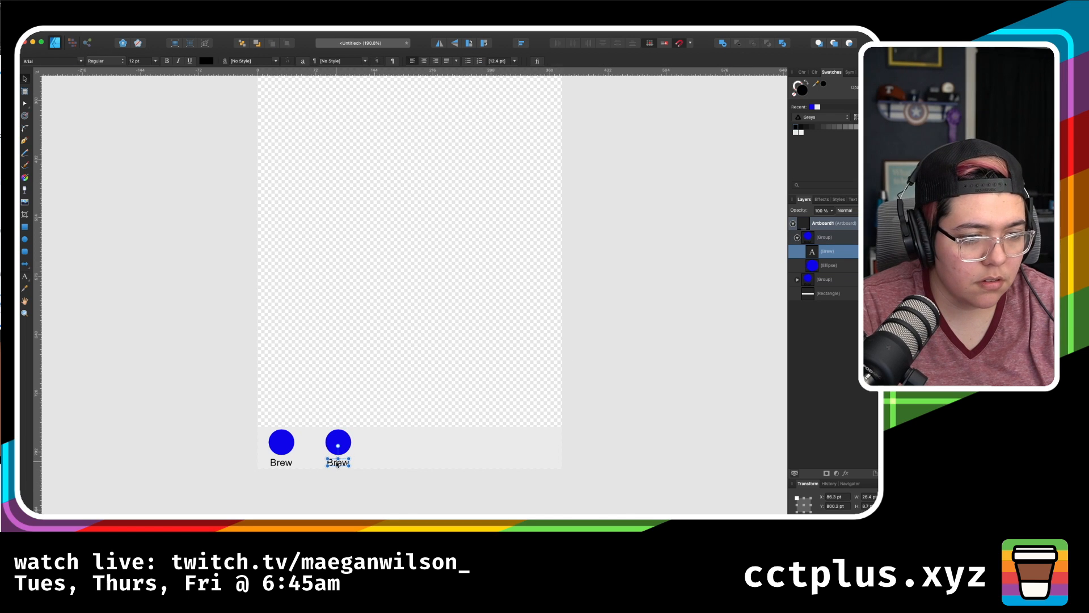
double_click(337, 462)
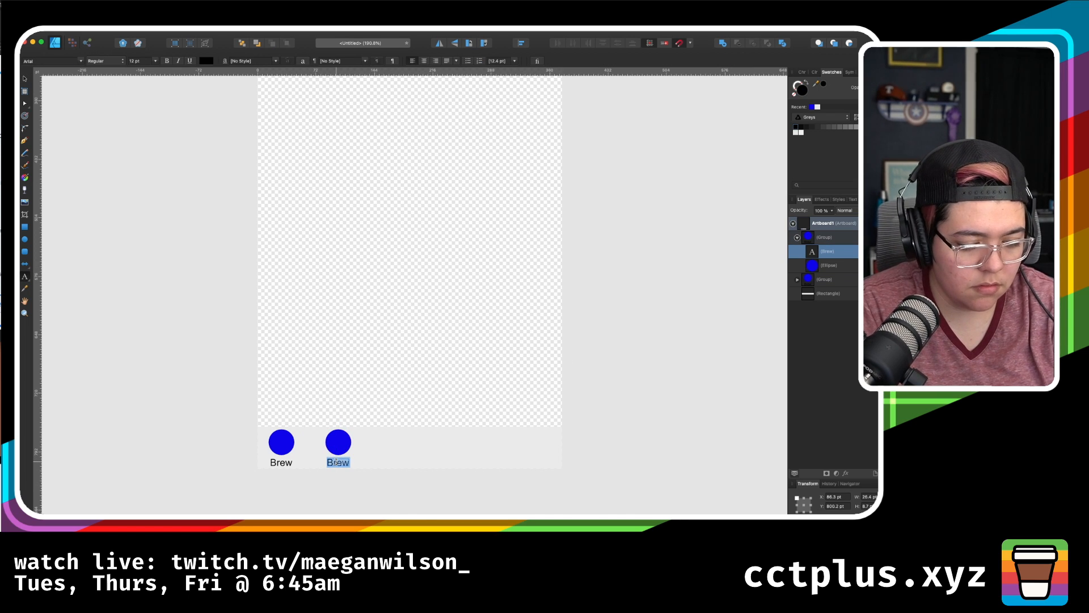
type("Log")
key("Escape")
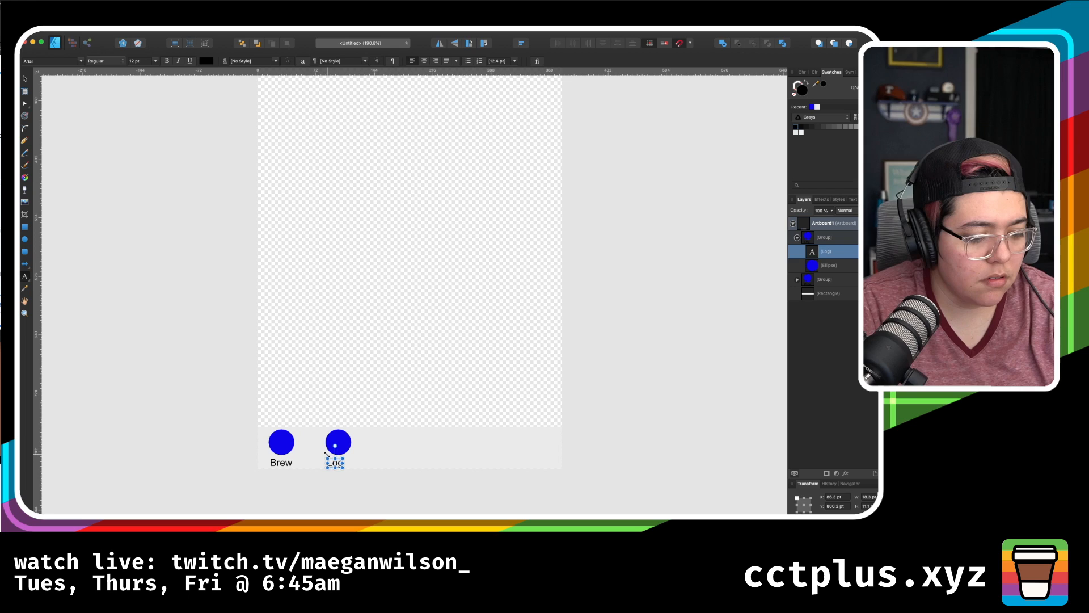
key("Escape")
left_click(24, 79)
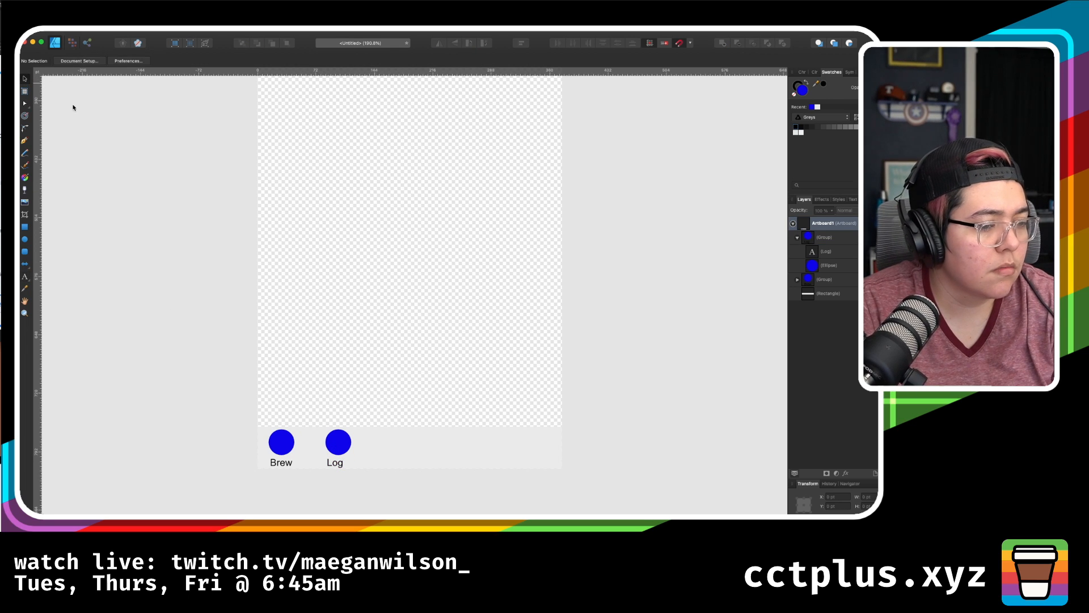
- Duplicate the "Log" group and move the copy along the bar to about X 155.8 pt
left_click(334, 464)
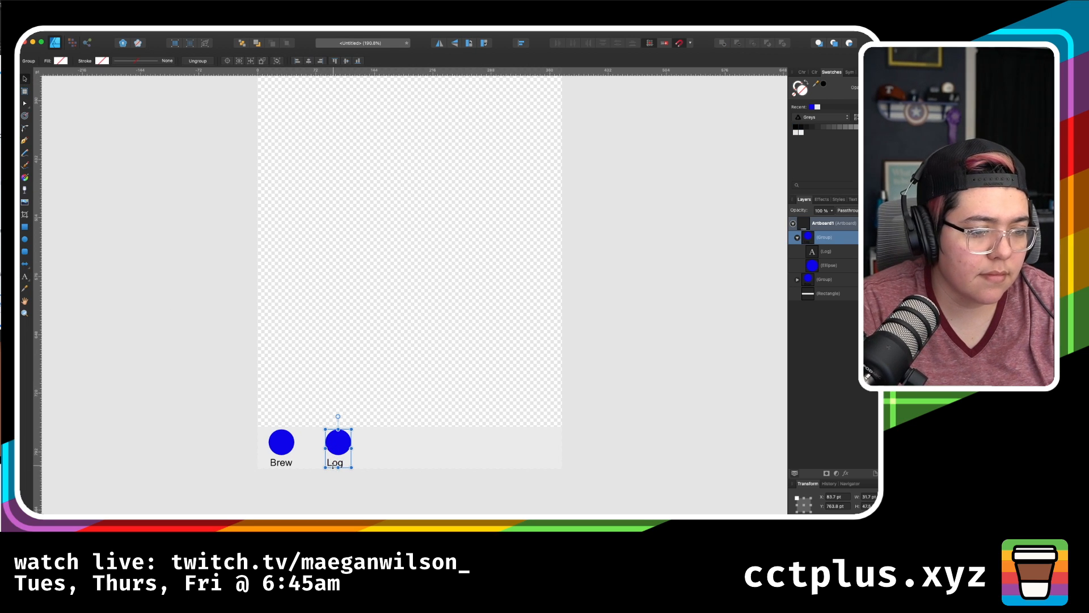
key("super+j")
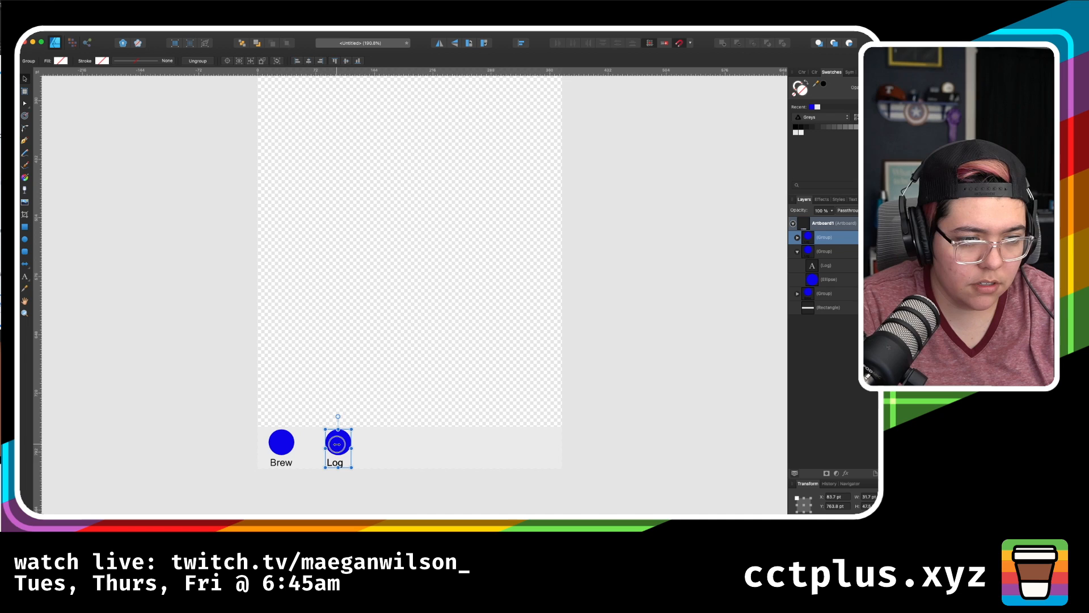
left_click_drag(337, 443, 397, 444)
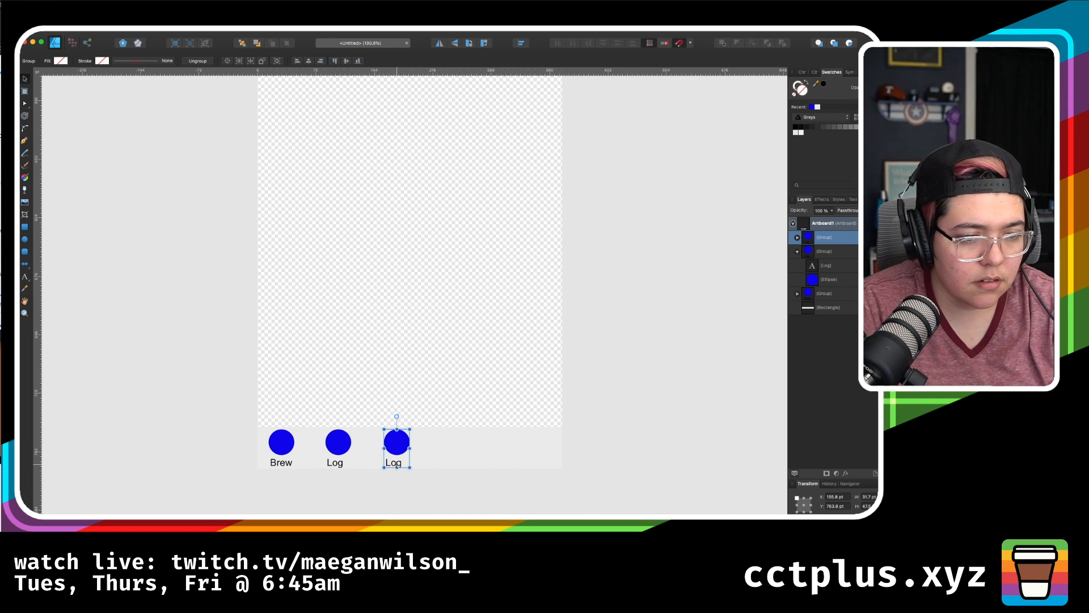
- Change the label text of the third tab bar group to "Add"
left_click(798, 238)
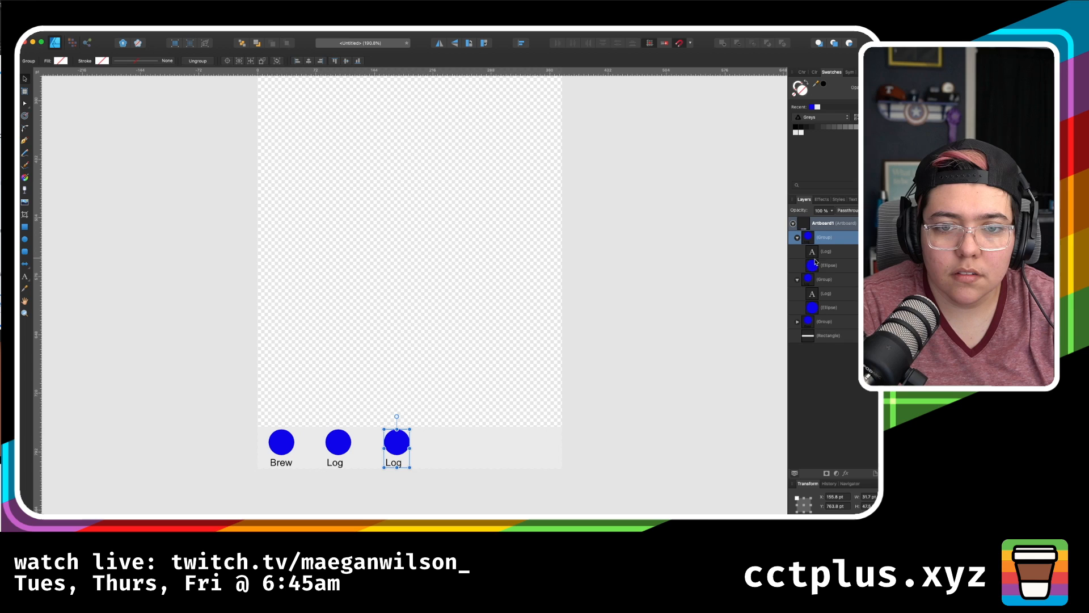
left_click(827, 253)
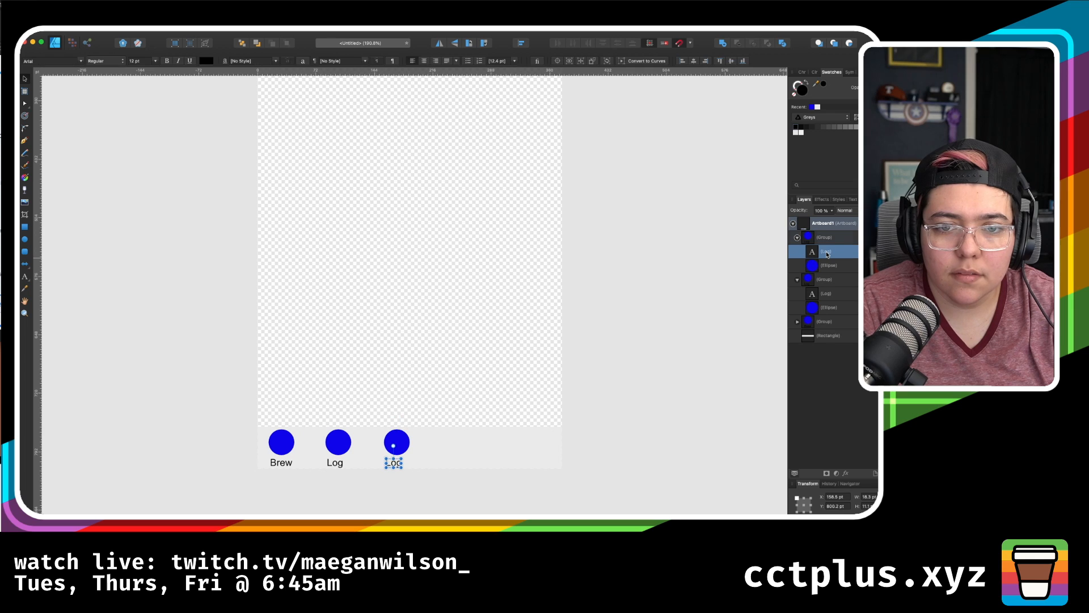
double_click(395, 464)
type("Add")
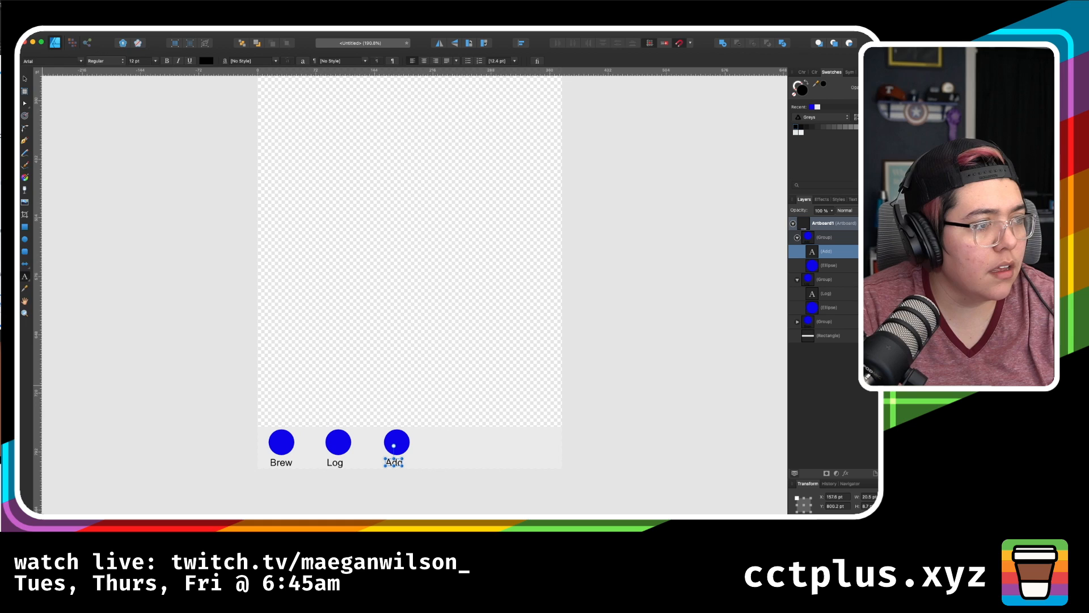
- Switch to the mounted iOS-14-Photoshop disk image and look through the Production Templates in its iOS 14 Photoshop folder
left_click(2, 323)
left_click(28, 118)
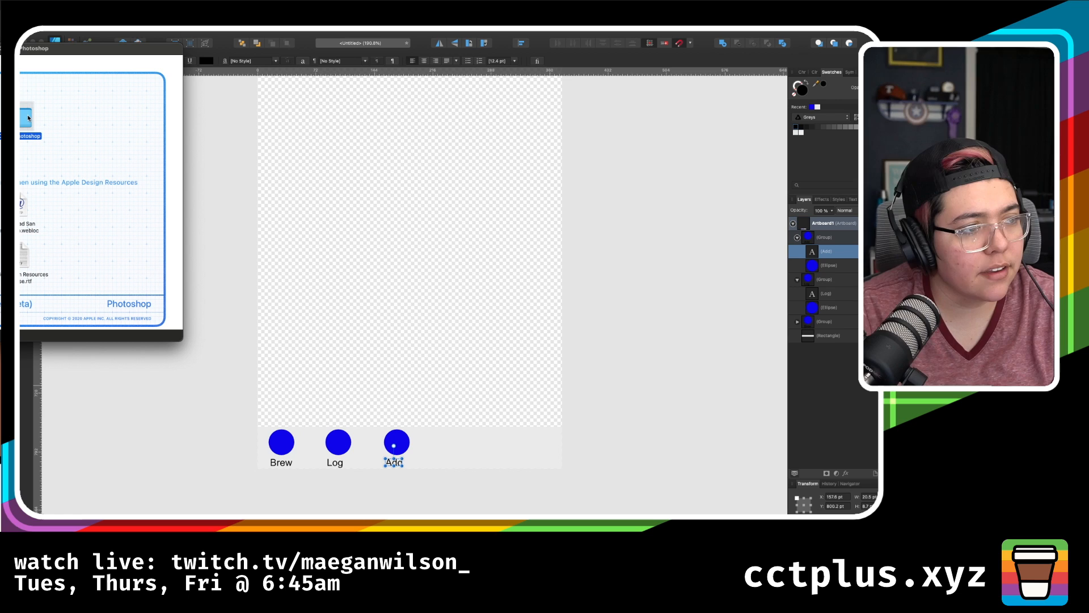
double_click(28, 117)
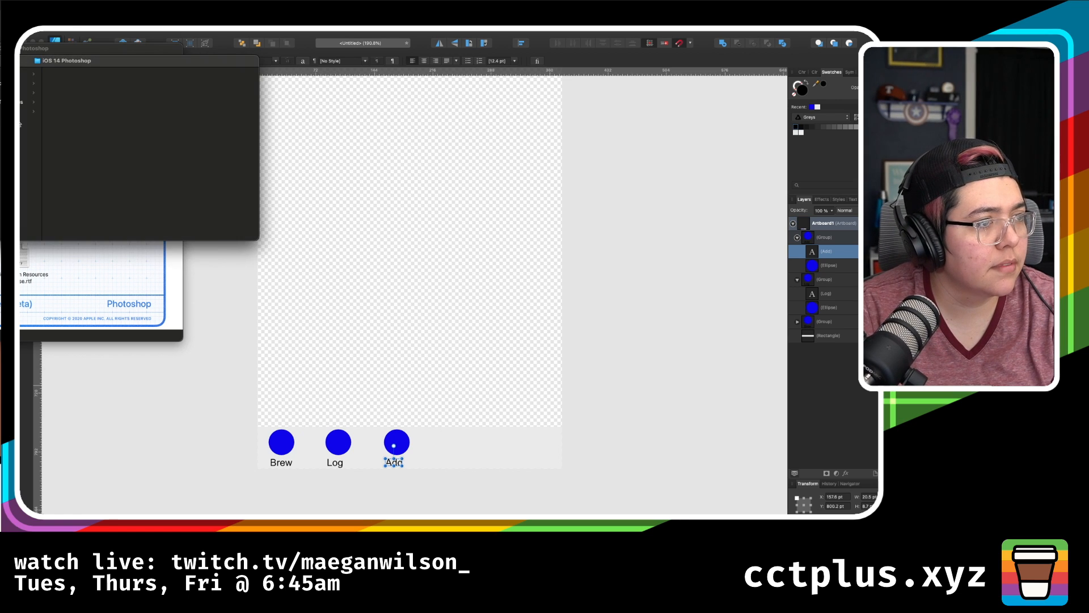
left_click(20, 93)
left_click(19, 103)
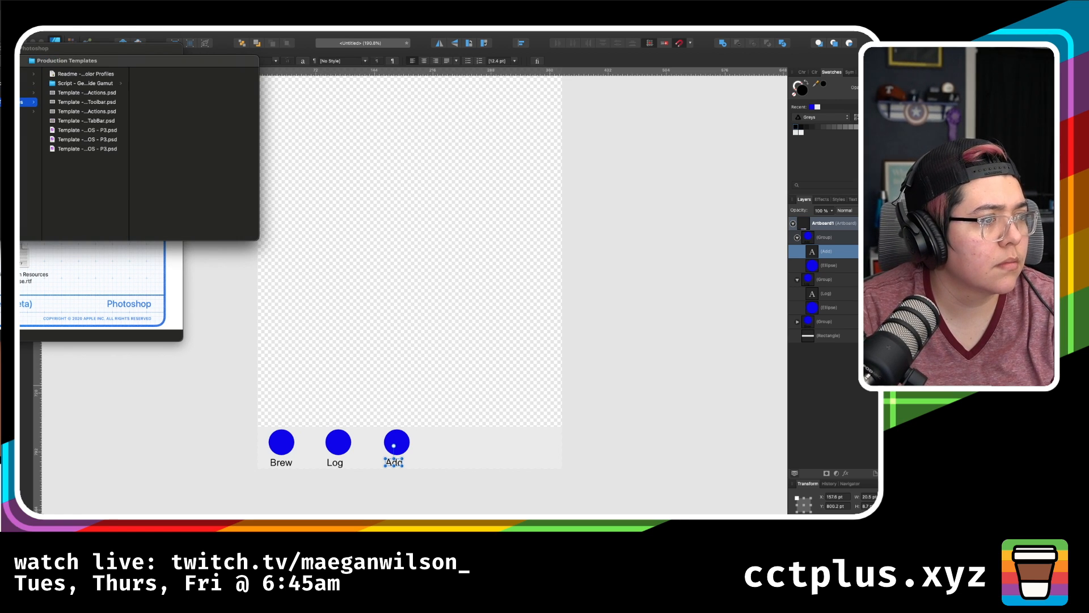
- Preview the template files in the Design Templates folder, including the iPad Pro app and iPhone Apple Pay templates
left_click(20, 92)
key("Down")
key("Up")
key("Up")
key("Right")
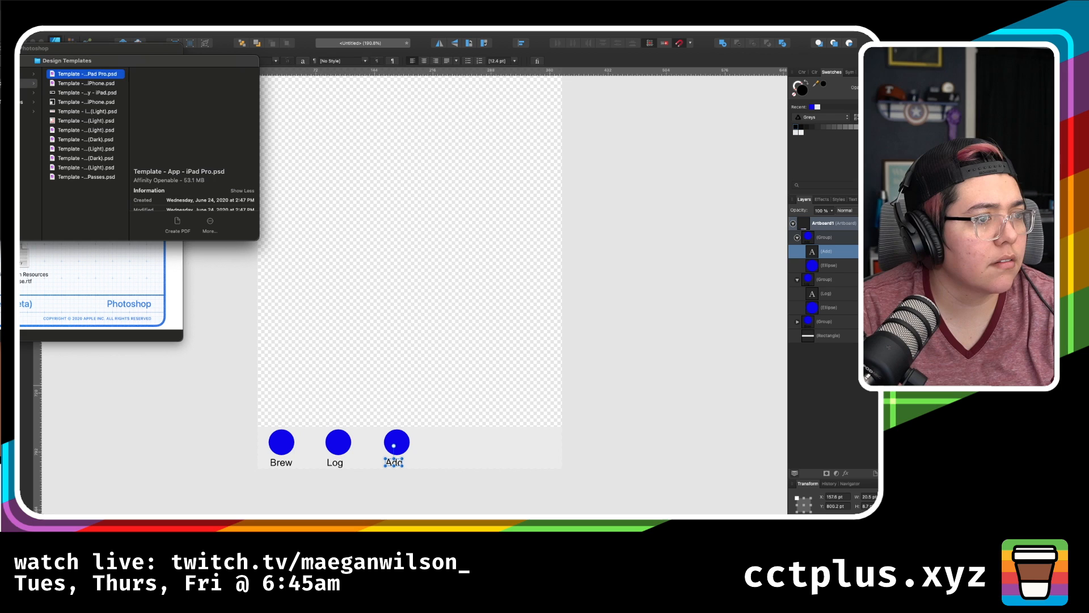
key("Down")
key("Down")
key("Down")
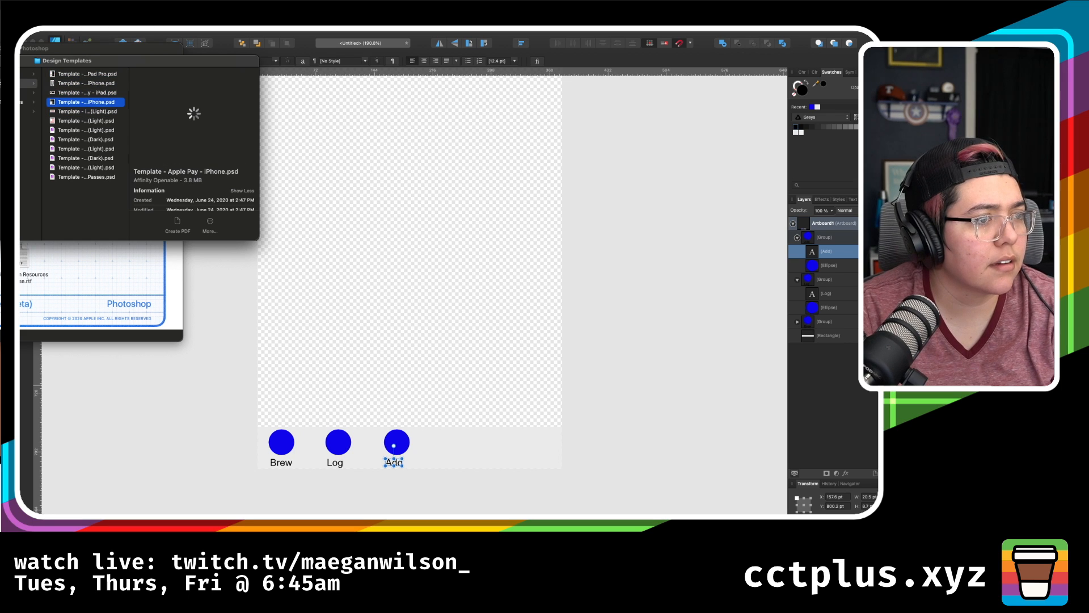
key("Up")
key("Down")
key("Down")
key("Down")
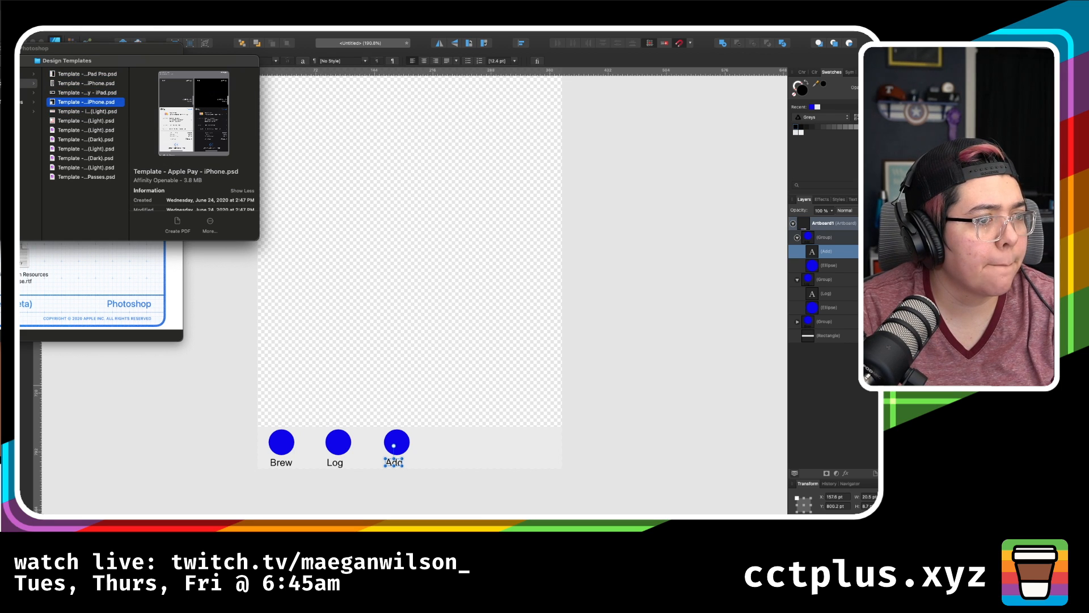
key("Down")
key("Left")
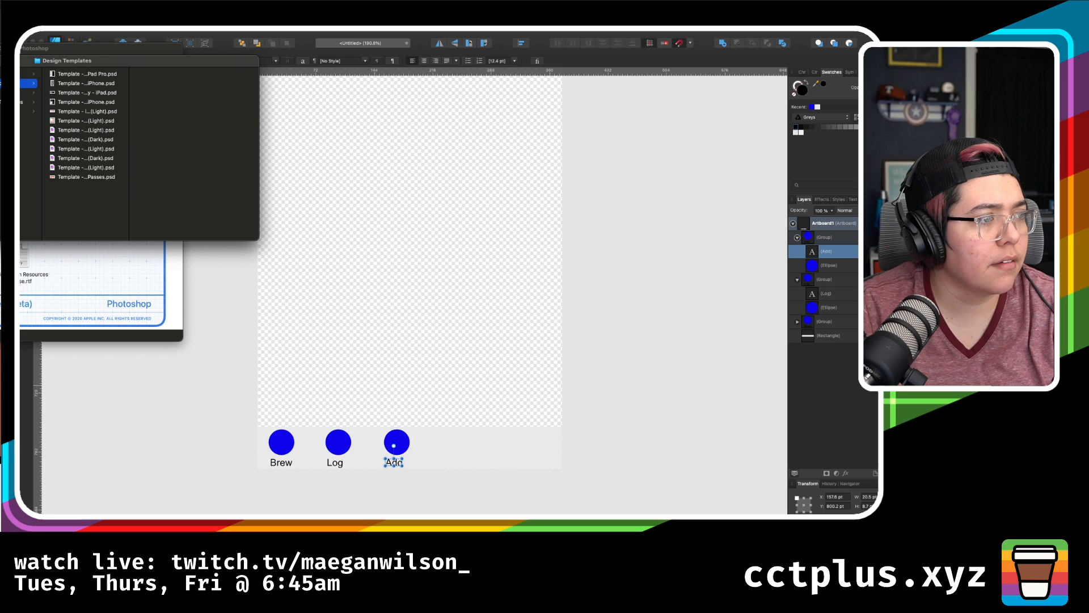
- Go back to the top level of the iOS-14-Photoshop resources, check its other items, and close the file browser windows
key("Up")
key("Left")
key("Up")
key("Up")
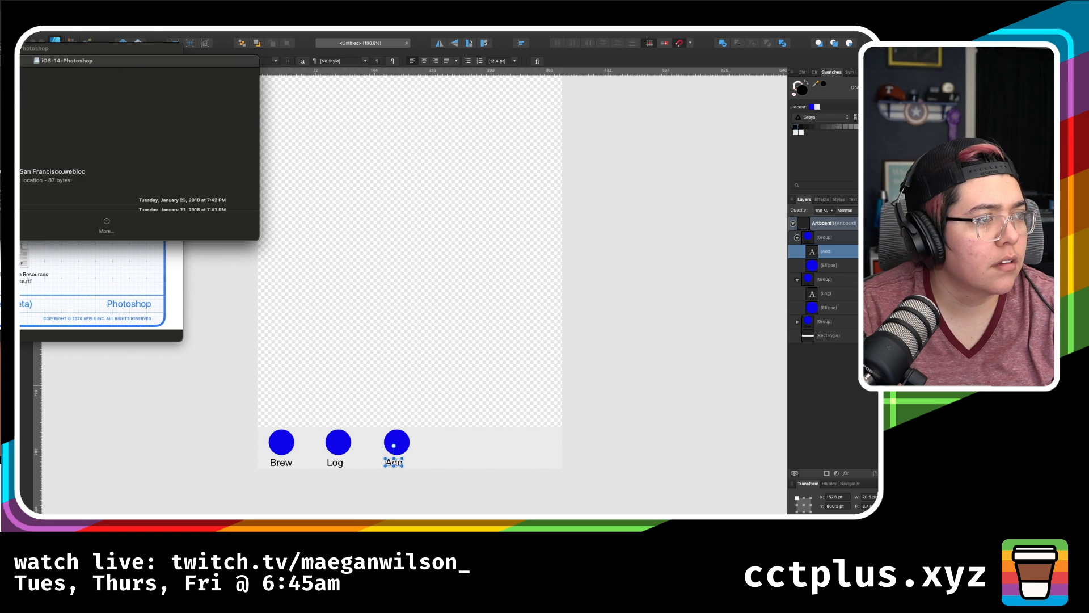
key("Down")
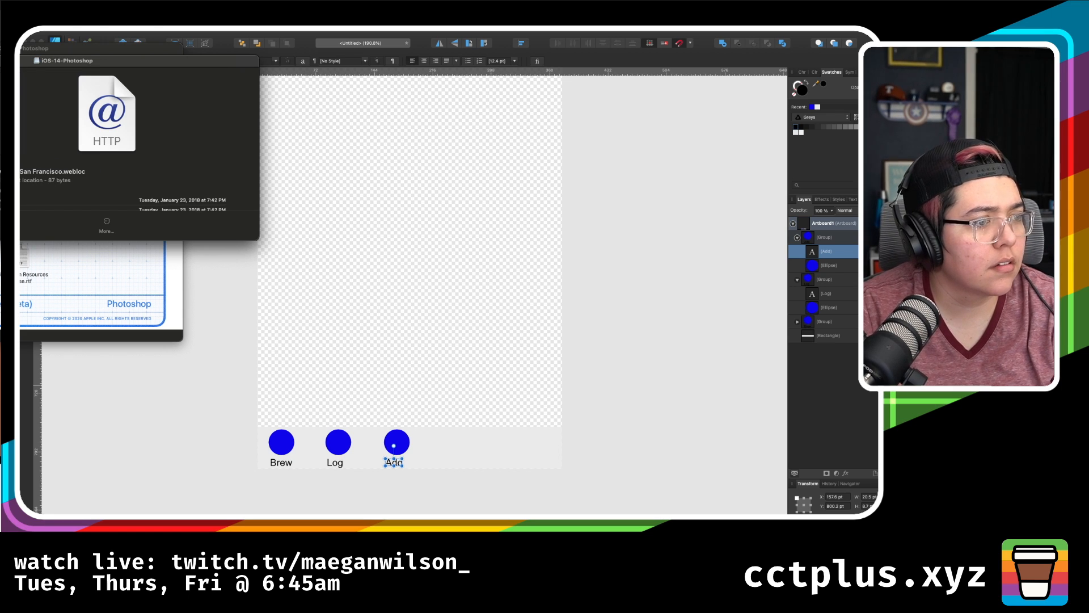
key("Left")
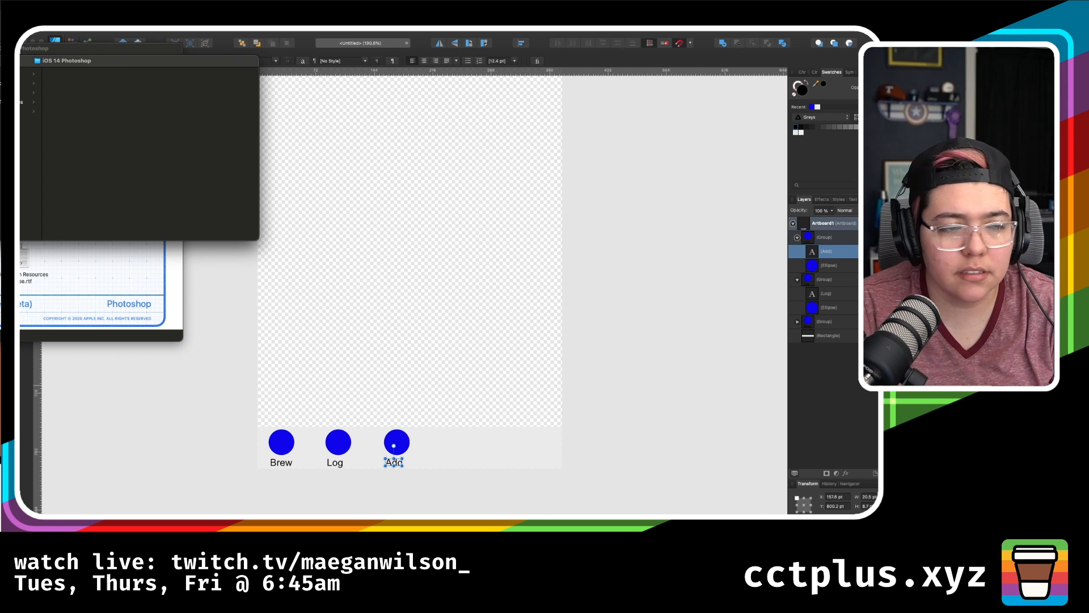
key("super+w")
key("super+w")
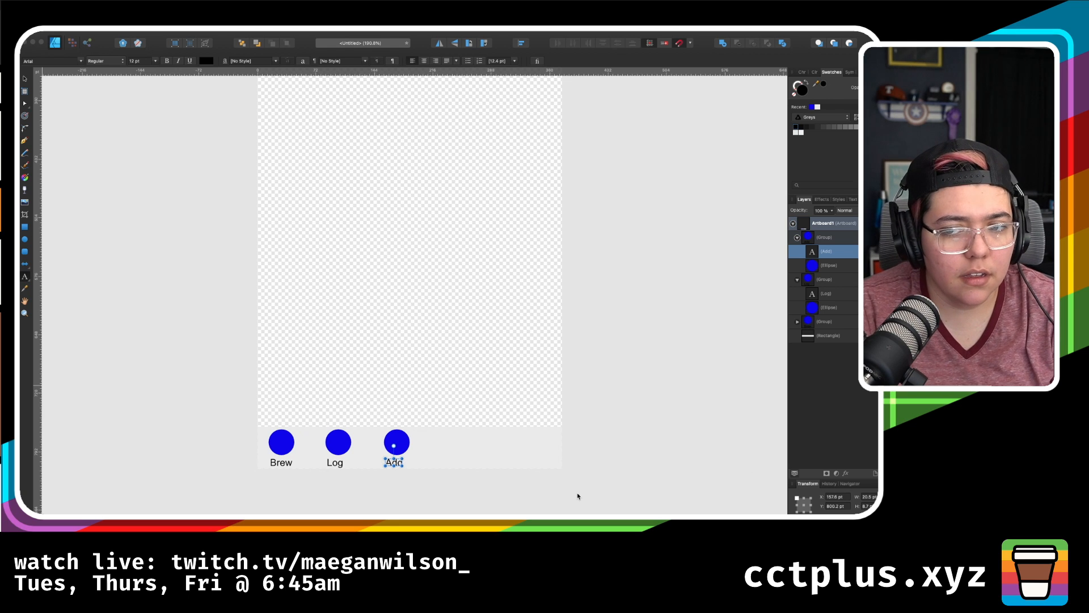
left_click(415, 493)
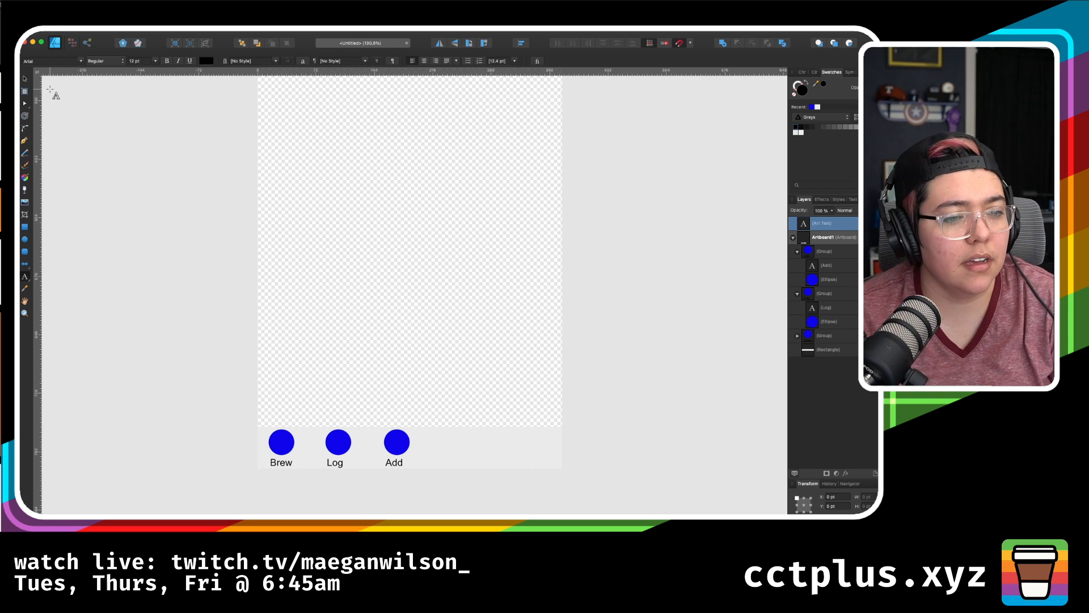
left_click(25, 83)
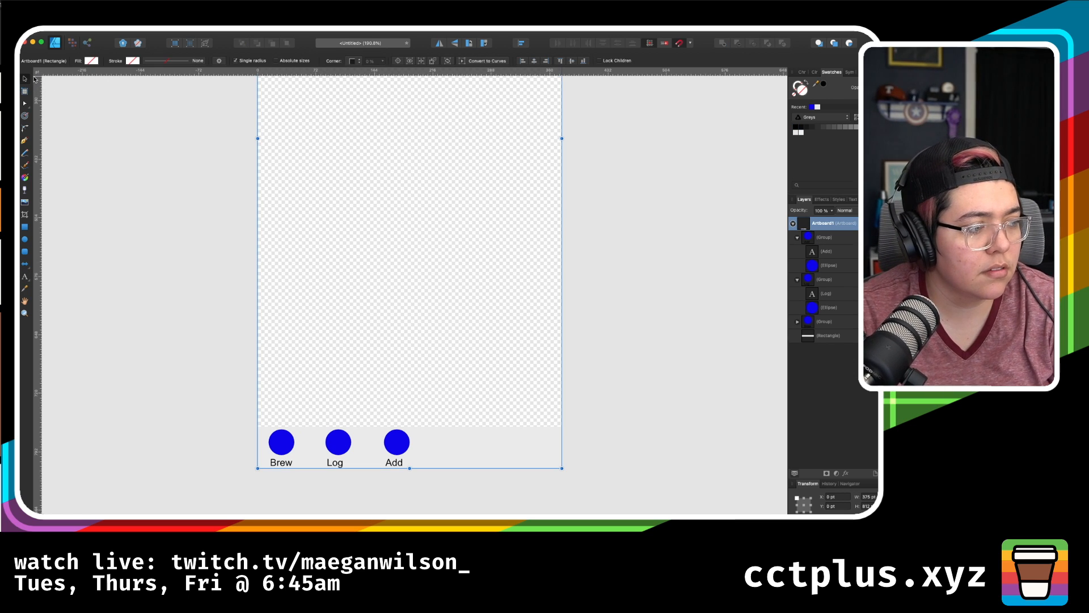
key("ctrl+Up")
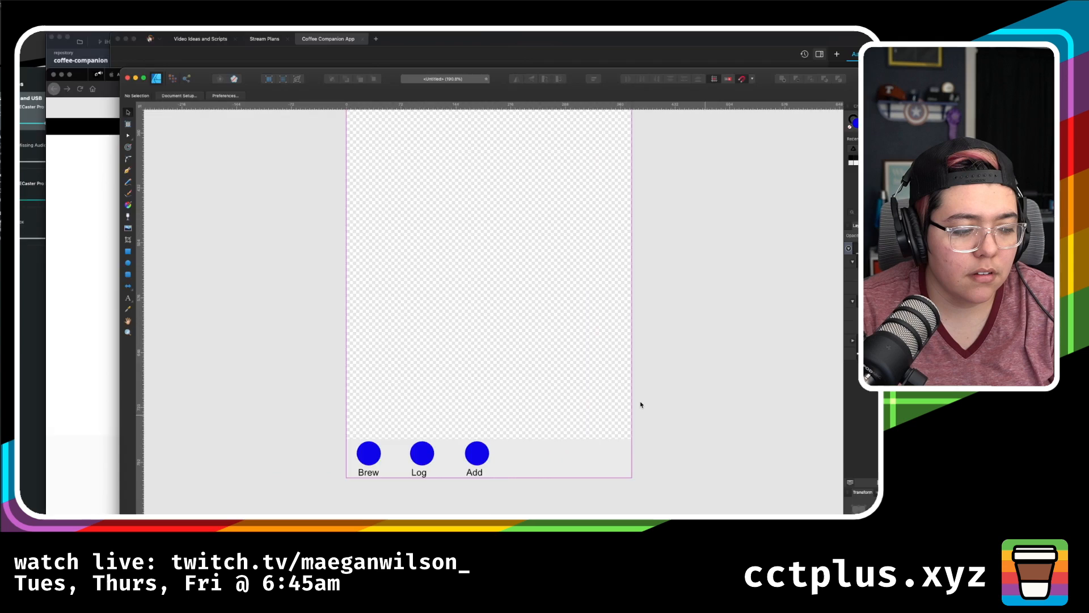
key("ctrl+Up")
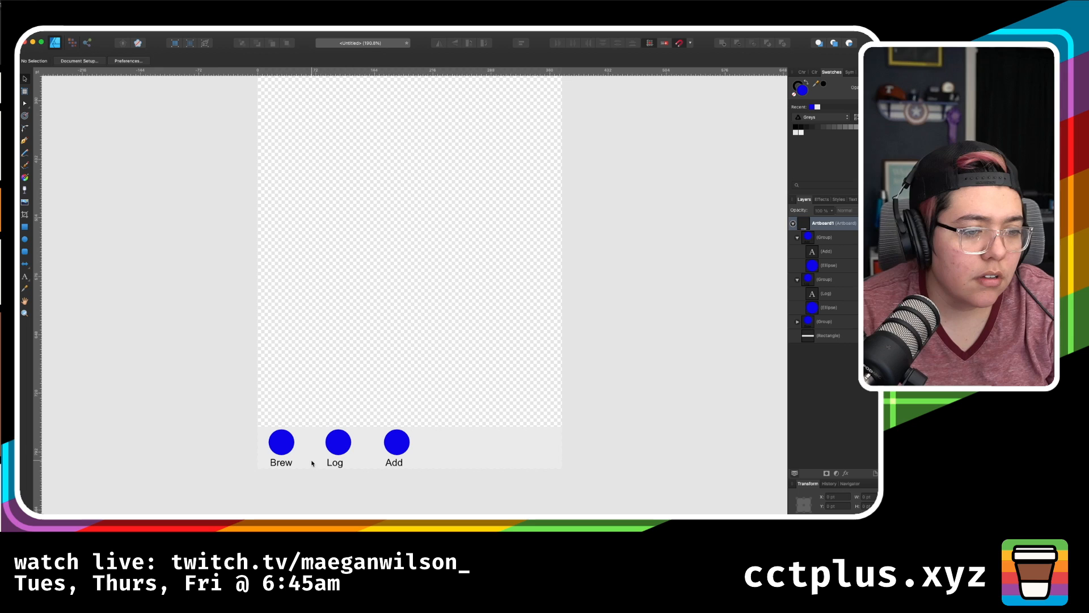
- Move the "Log" group past the "Add" group to about X 283 pt and change its label to "View"
left_click(327, 463)
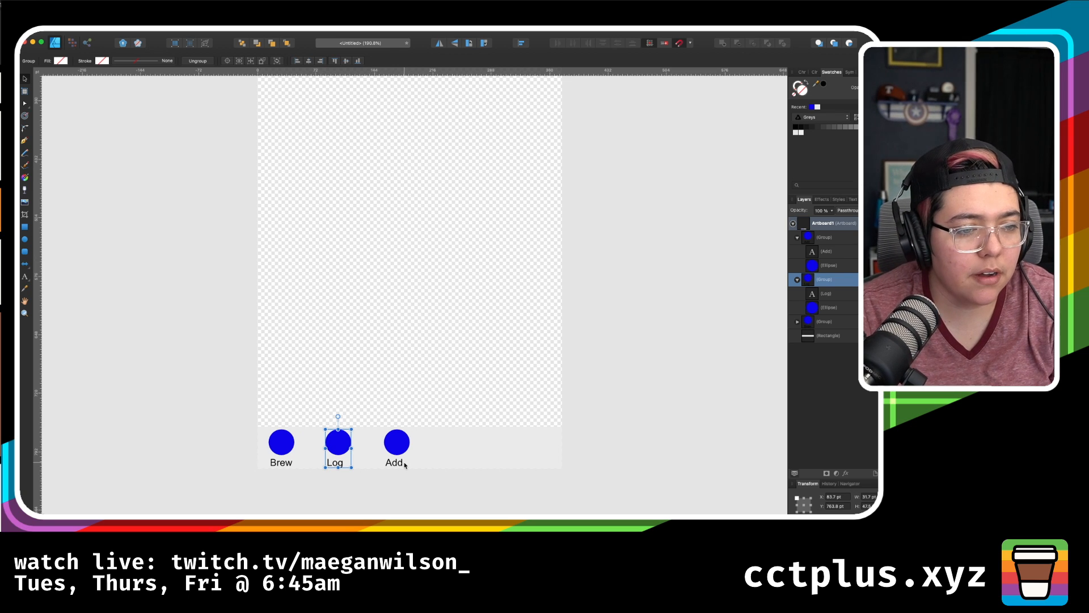
left_click_drag(336, 450, 498, 467)
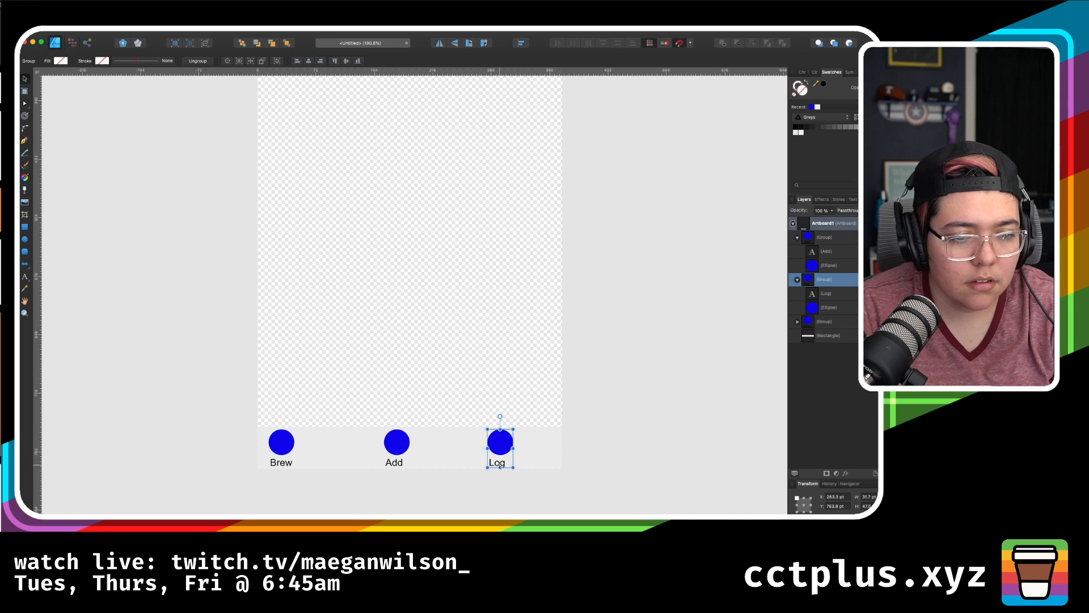
left_click(827, 293)
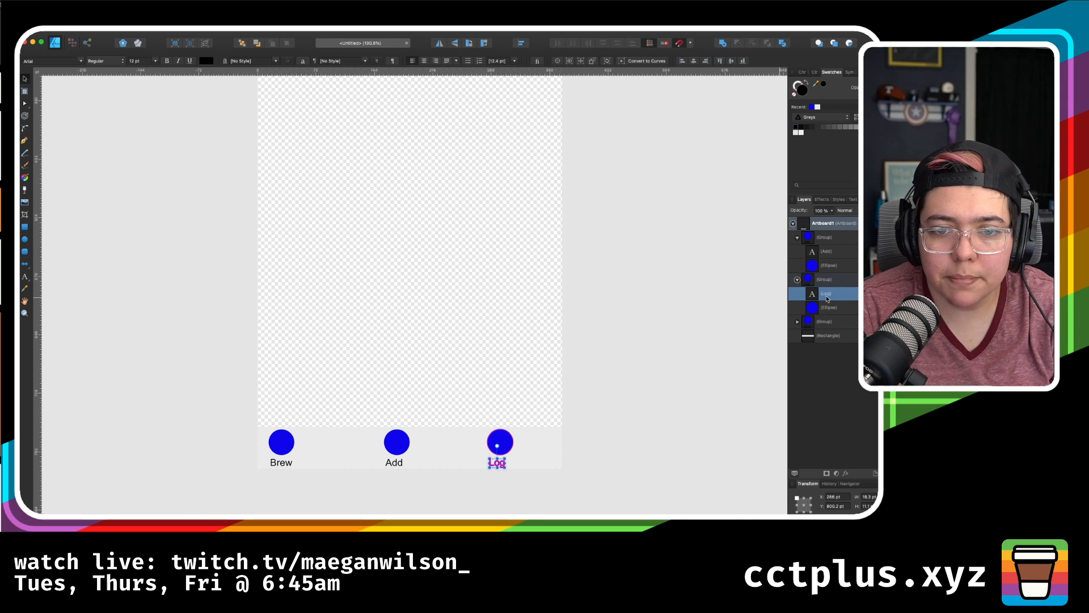
double_click(498, 463)
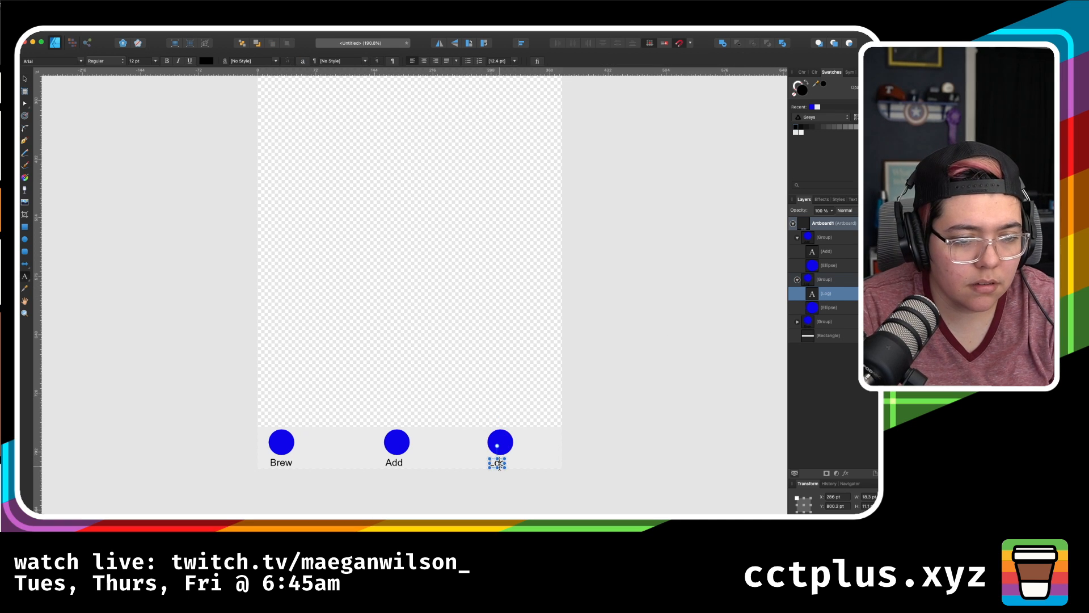
type("View")
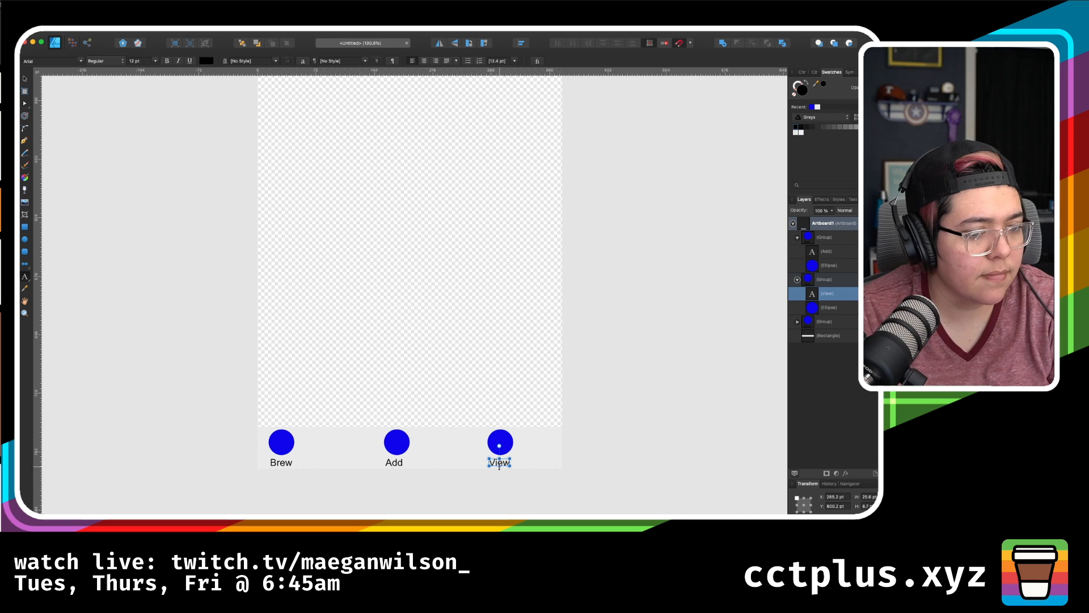
key("Escape")
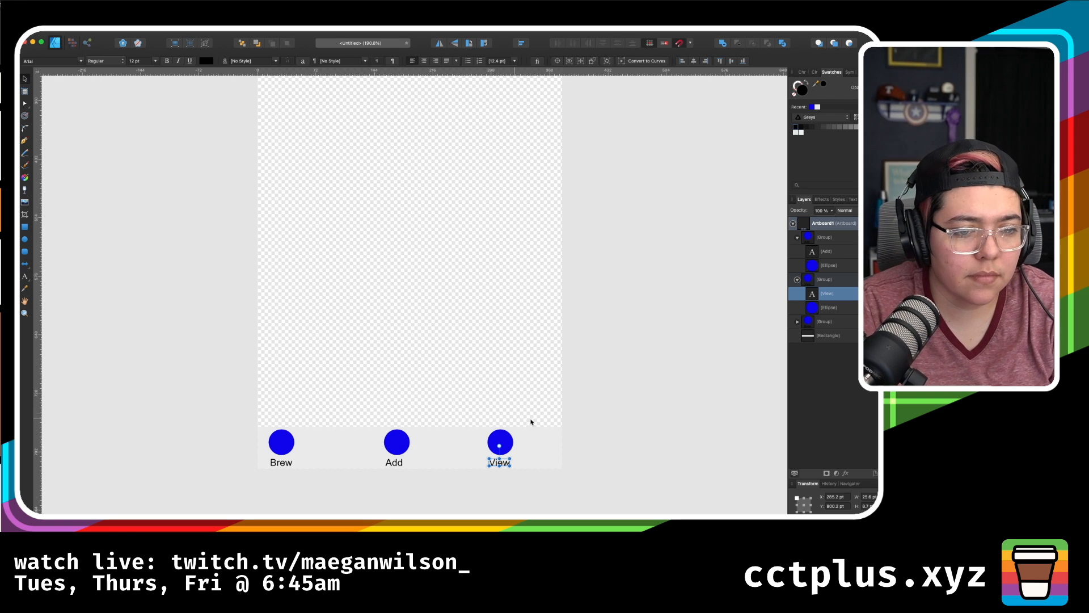
- Centre the "View" and "Add" labels horizontally on their own circles, aligning each pair to its selection bounds
left_click(828, 307, "shift")
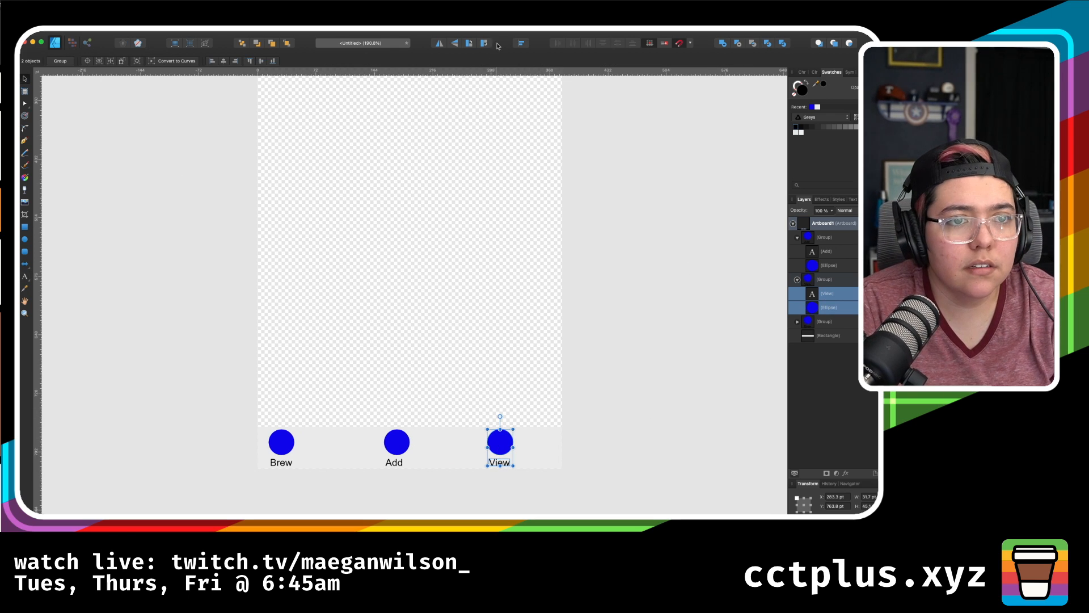
left_click(522, 43)
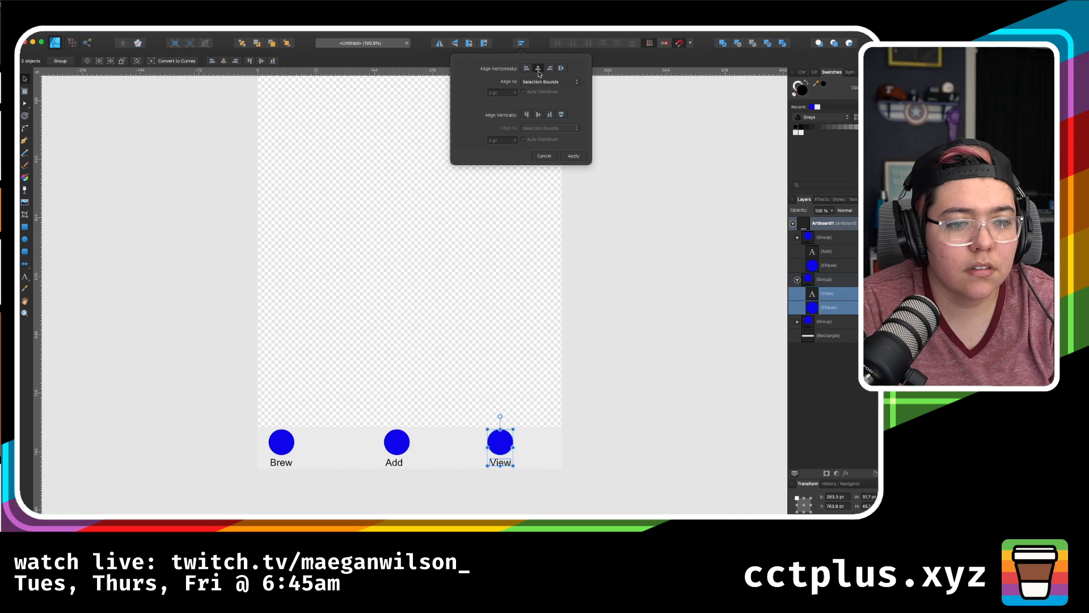
left_click(394, 451)
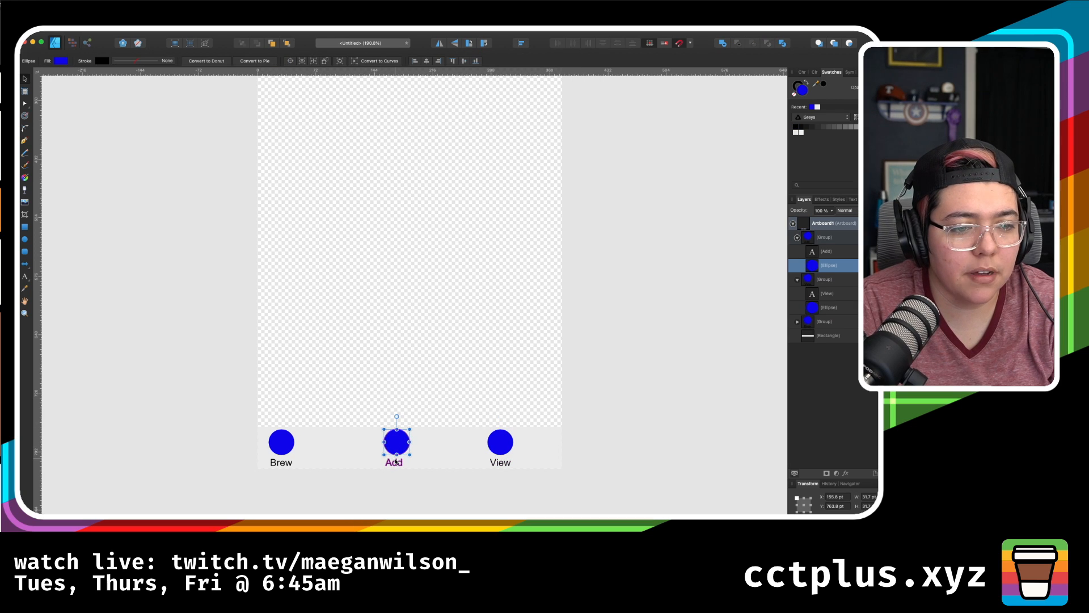
left_click(395, 460, "shift")
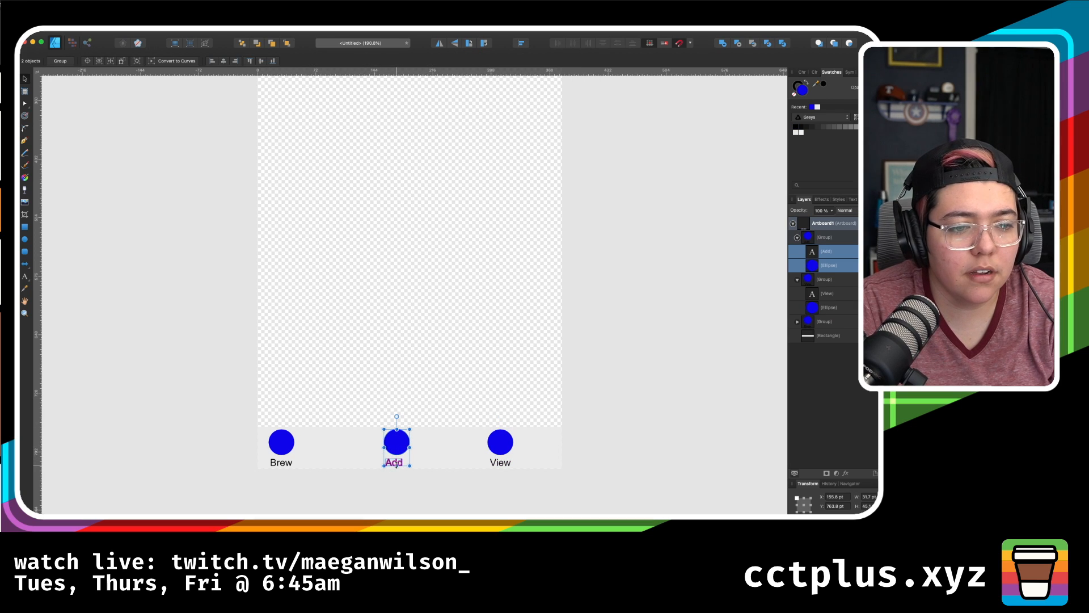
left_click(519, 44)
left_click(538, 68)
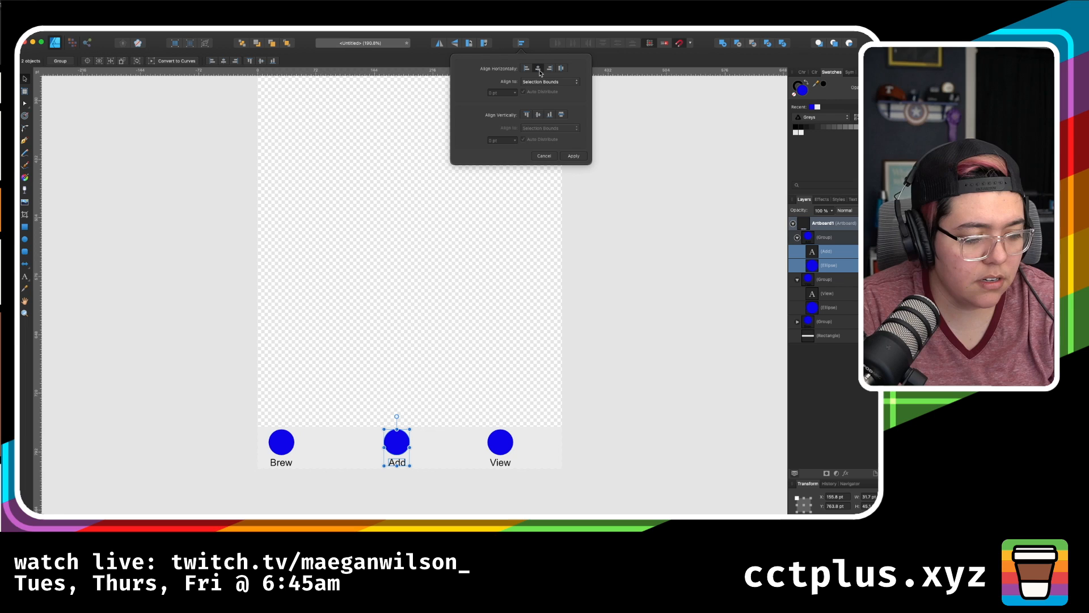
- Align the "Brew" label and its circle on their horizontal centres within the group, leaving nothing selected
left_click(280, 447)
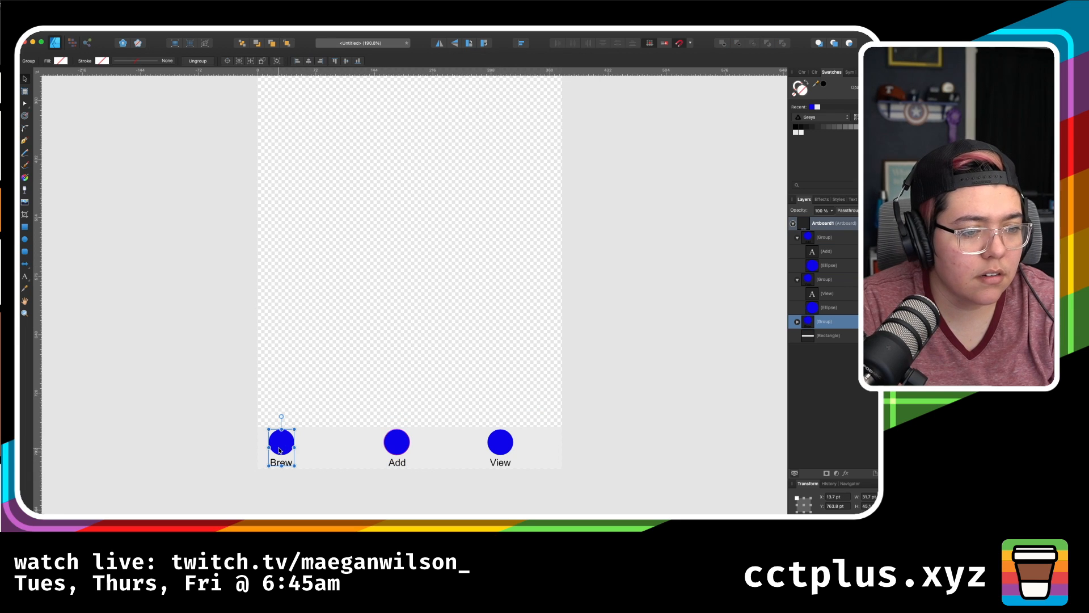
double_click(279, 448)
left_click(281, 468, "shift")
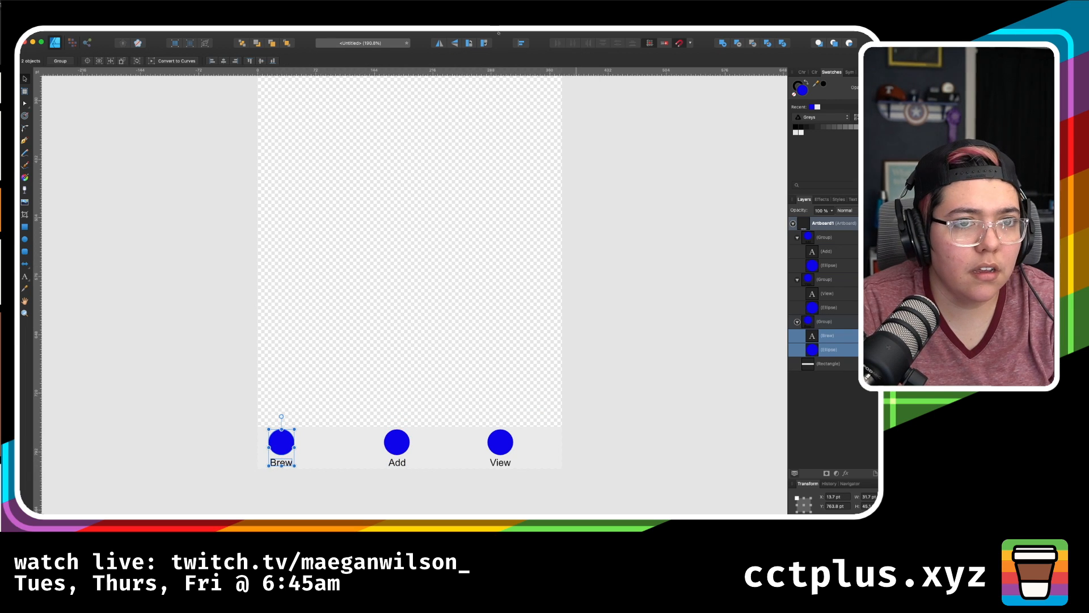
left_click(521, 42)
left_click(734, 372)
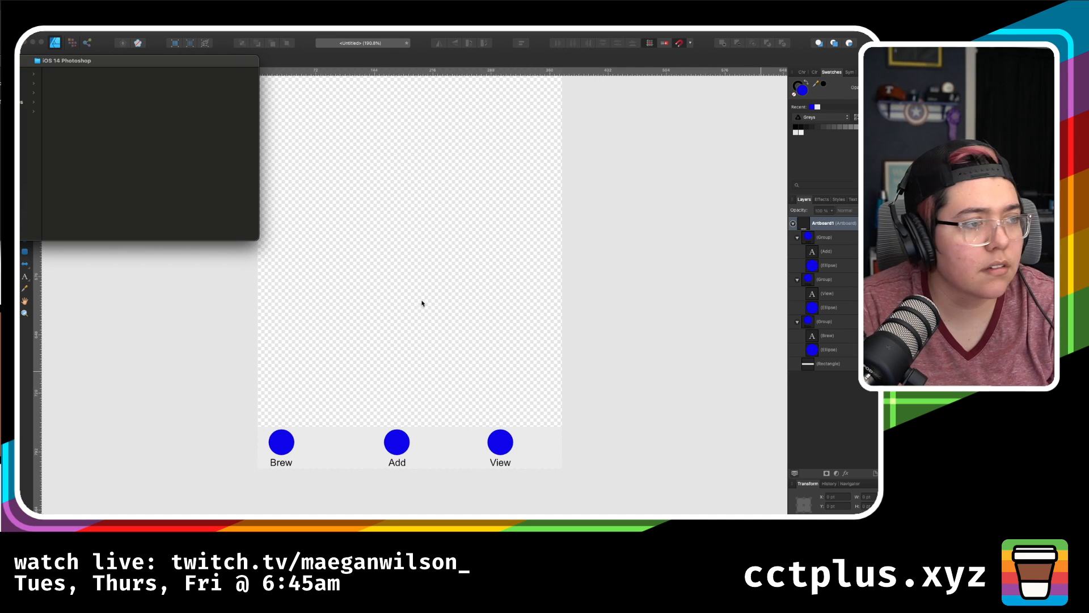
- Look through the Colors folder of the iOS 14 Photoshop resources and open the iOS System Colors.clr file
left_click(32, 76)
key("Right")
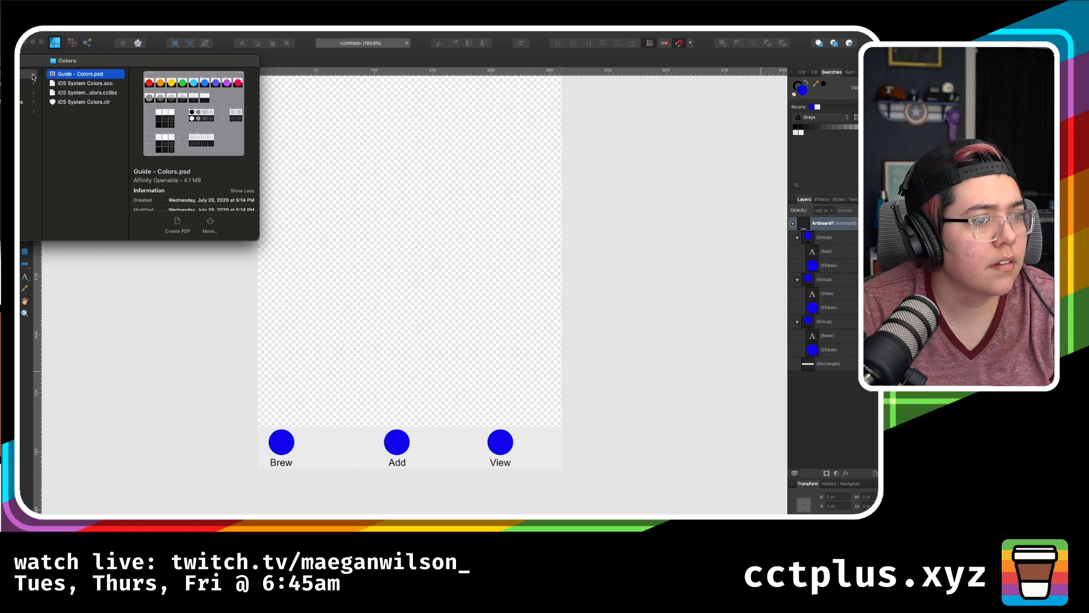
key("Down")
key("Up")
key("Down")
key("Down")
key("Down")
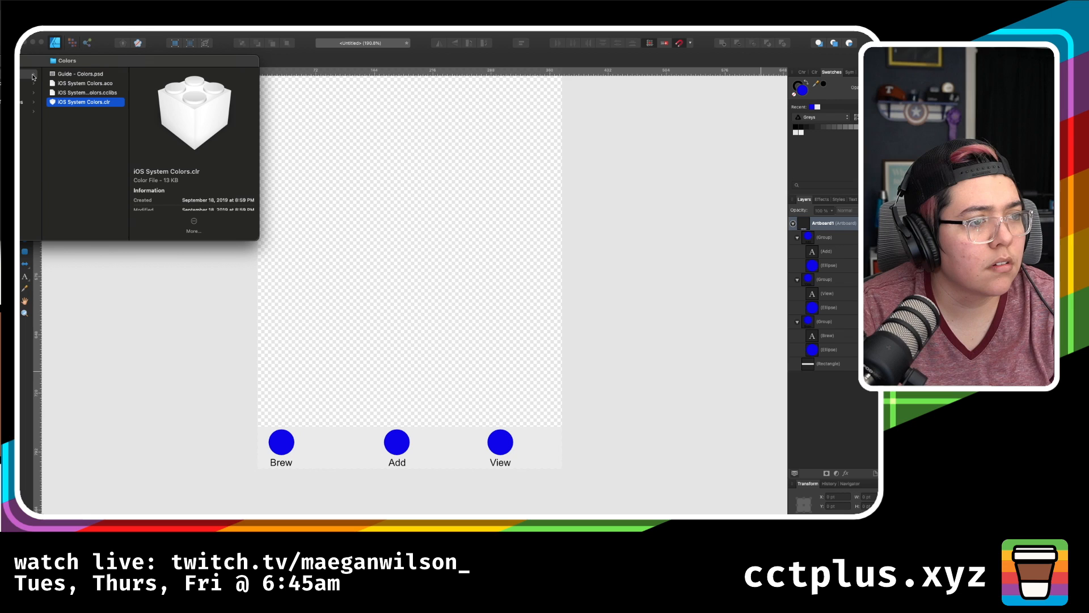
left_click(89, 109)
double_click(90, 103)
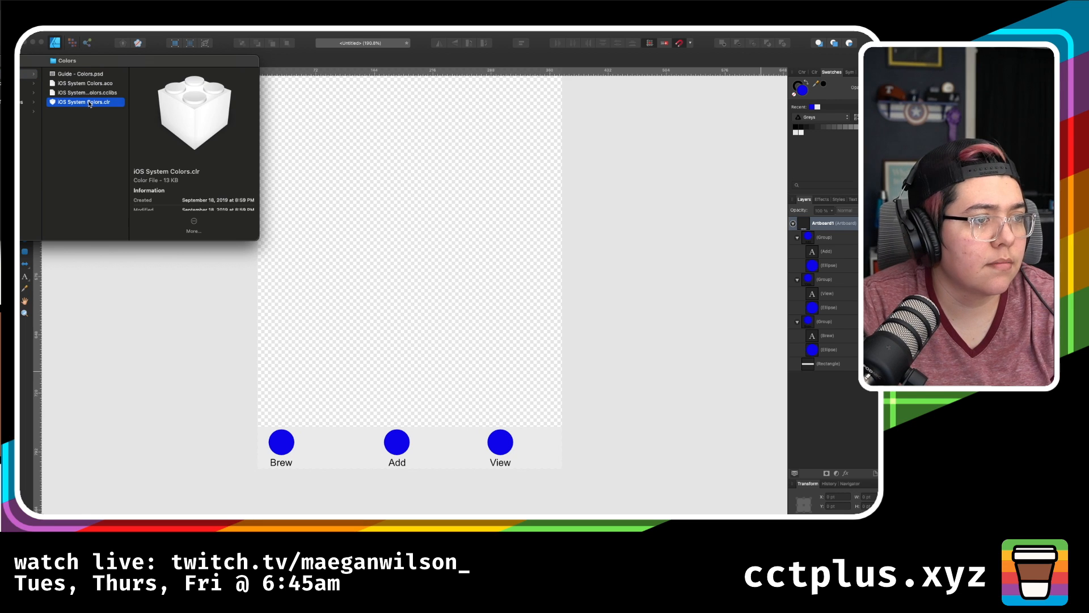
- Open Guide - Colors.psd from the Colors folder in Affinity Designer and look over its iOS 14 system color swatches
left_click(538, 259)
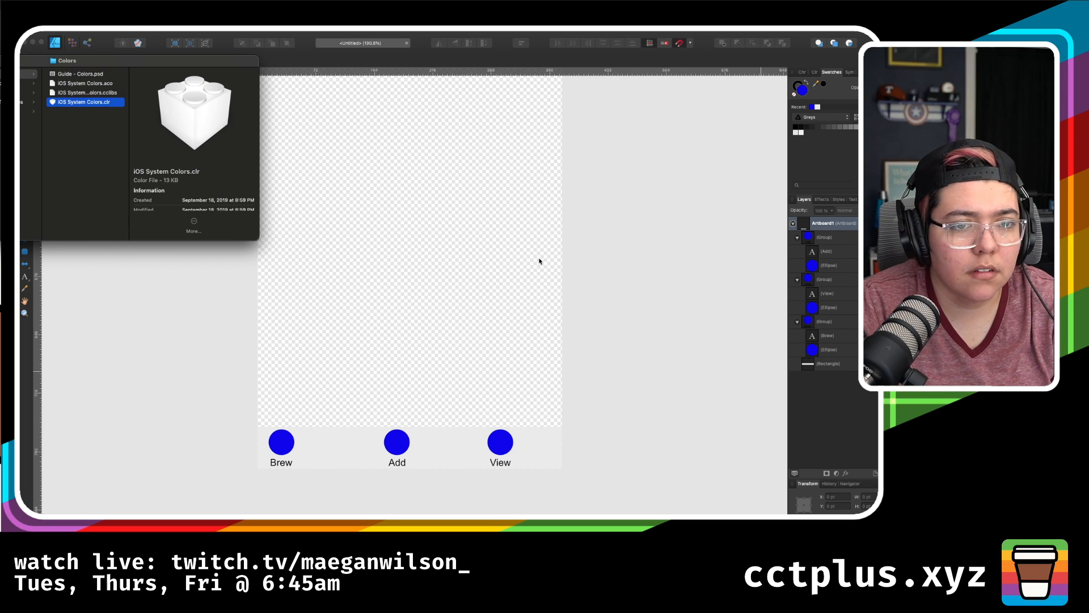
left_click(72, 93)
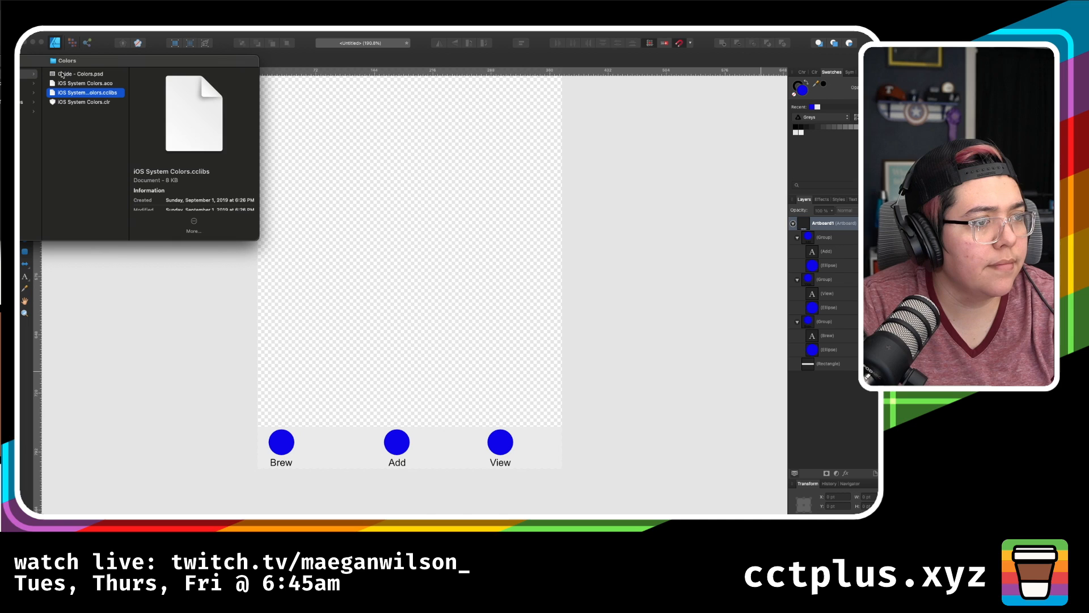
left_click(62, 74)
left_click_drag(79, 73, 727, 234)
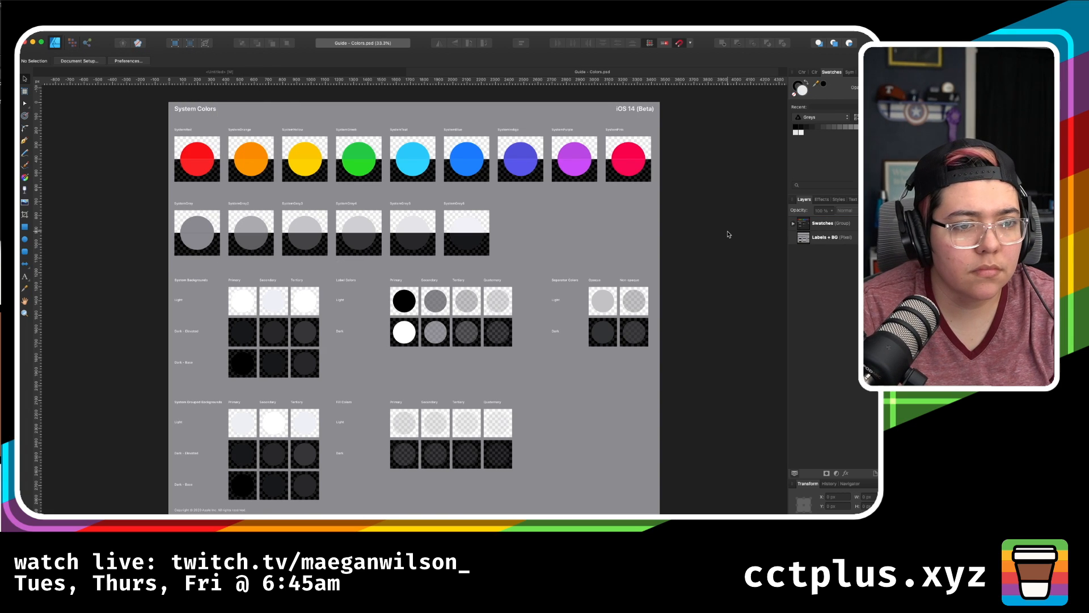
scroll(472, 399, "up", 3)
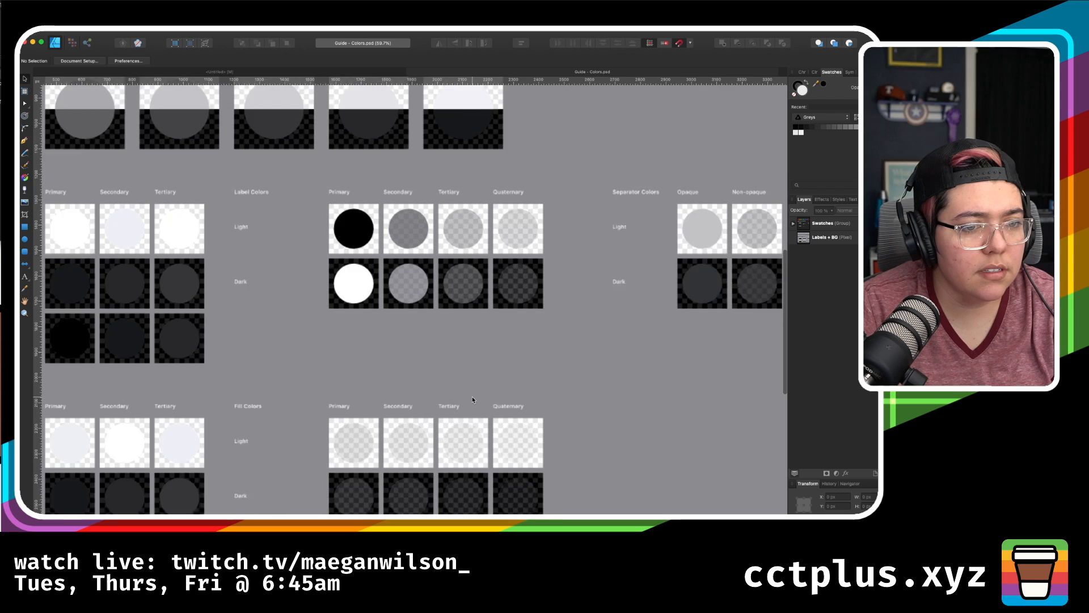
scroll(473, 400, "down", 3)
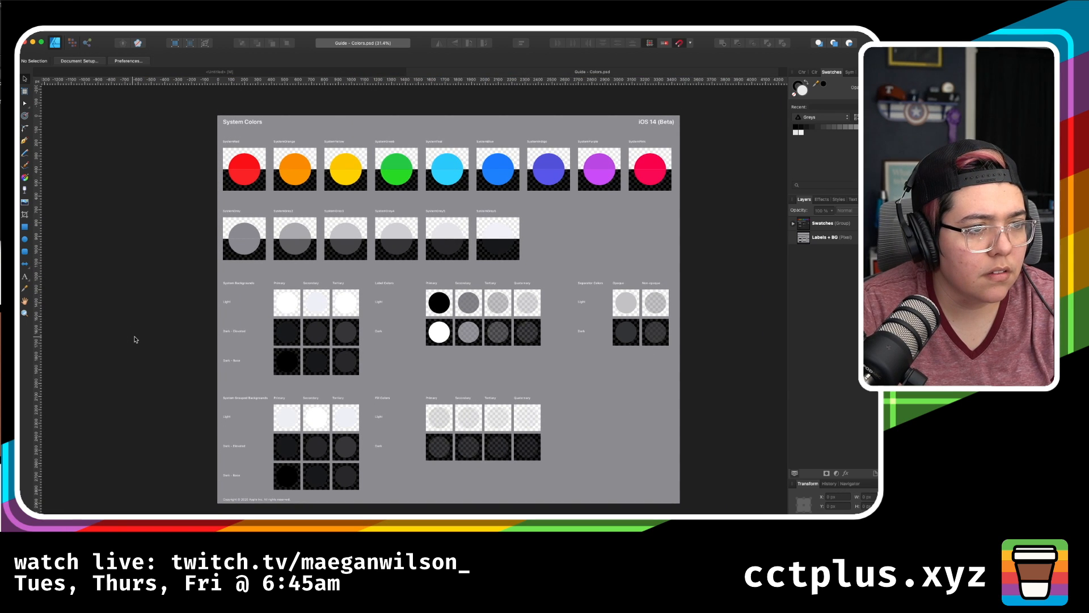
scroll(136, 340, "right", 2)
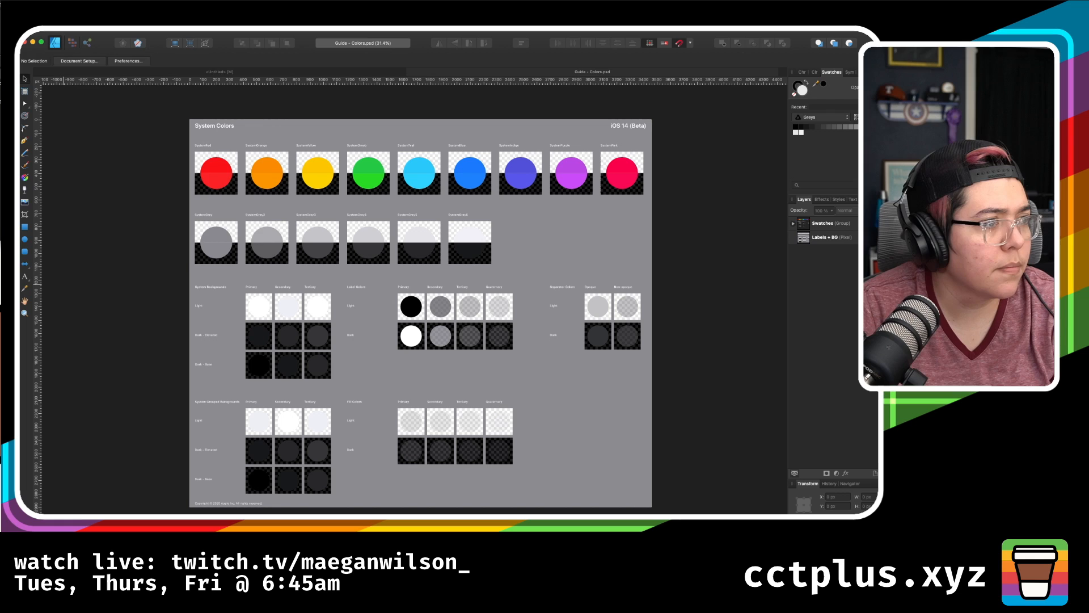
- Open Template - App - iPhone.psd from the Design Templates folder in Affinity Designer, dismiss the import issues and view the phone screens
key("super+Tab")
key("Left")
key("Down")
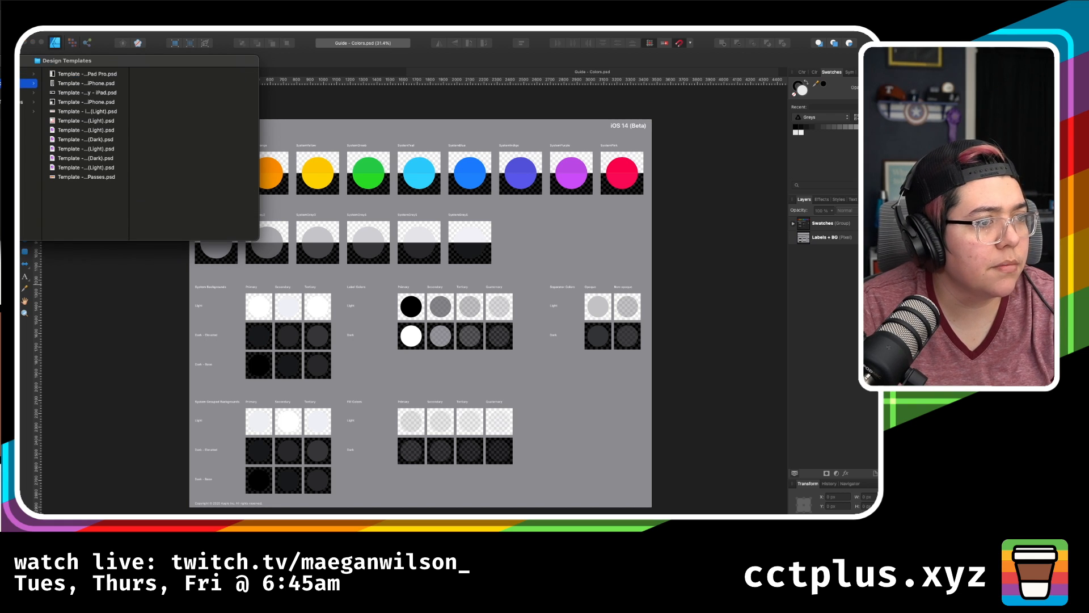
key("Right")
key("Down")
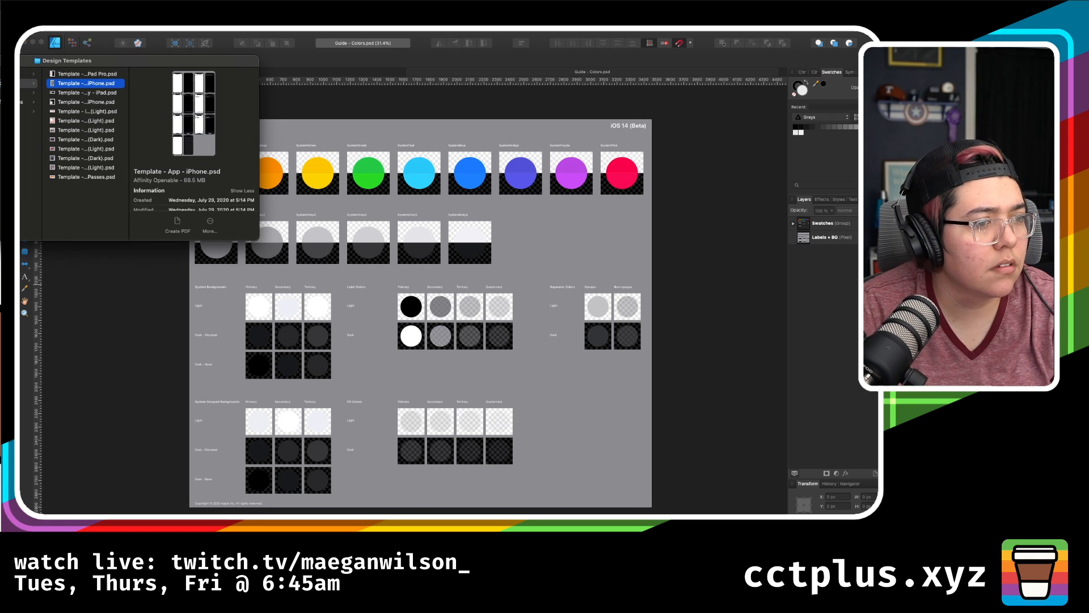
right_click(91, 86)
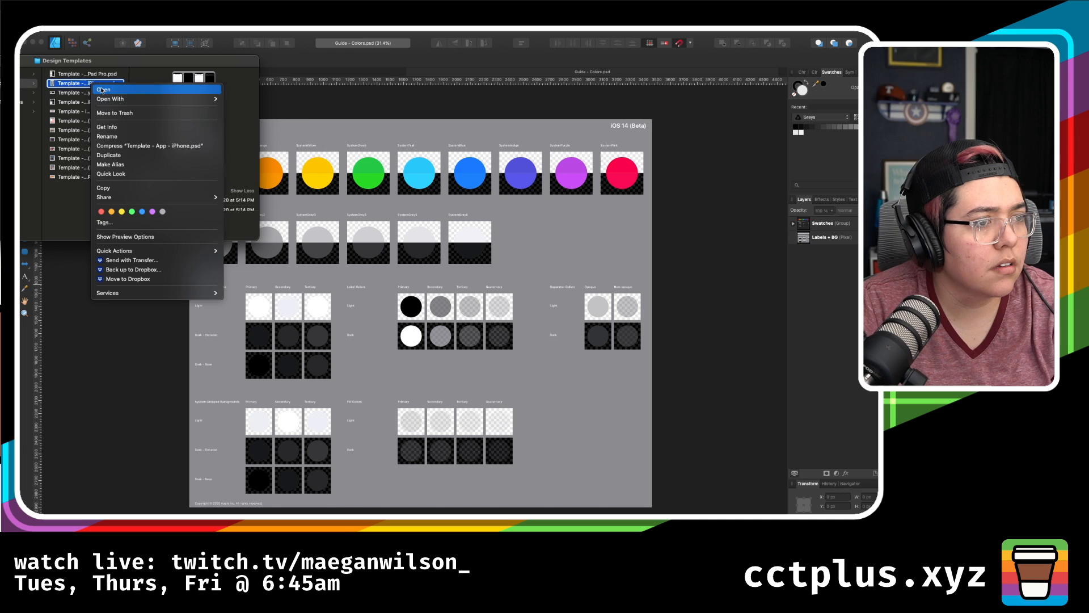
mouse_move(170, 99)
left_click(258, 114)
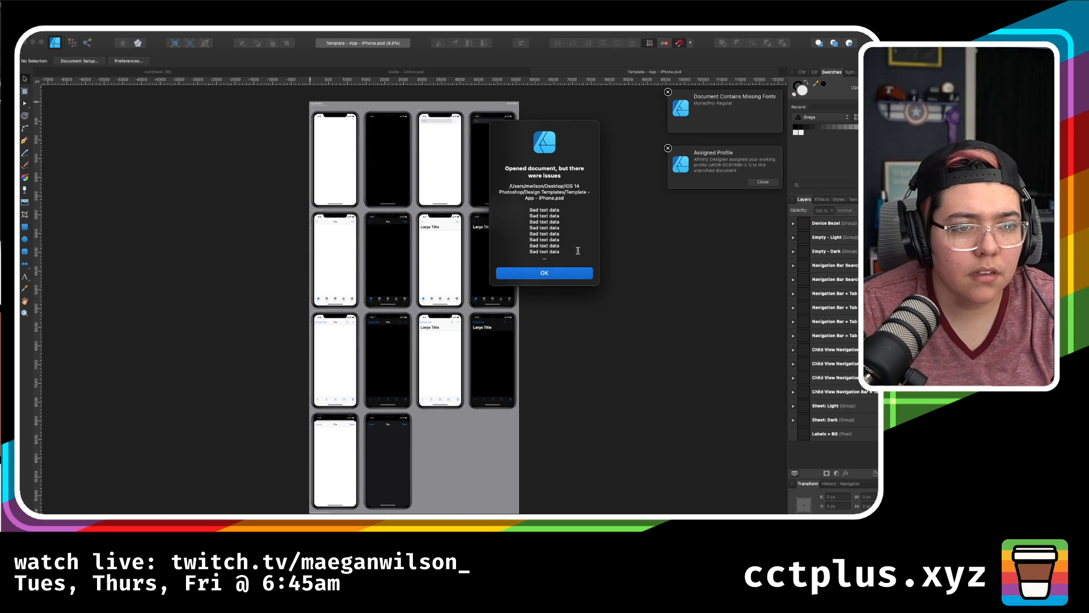
left_click(555, 270)
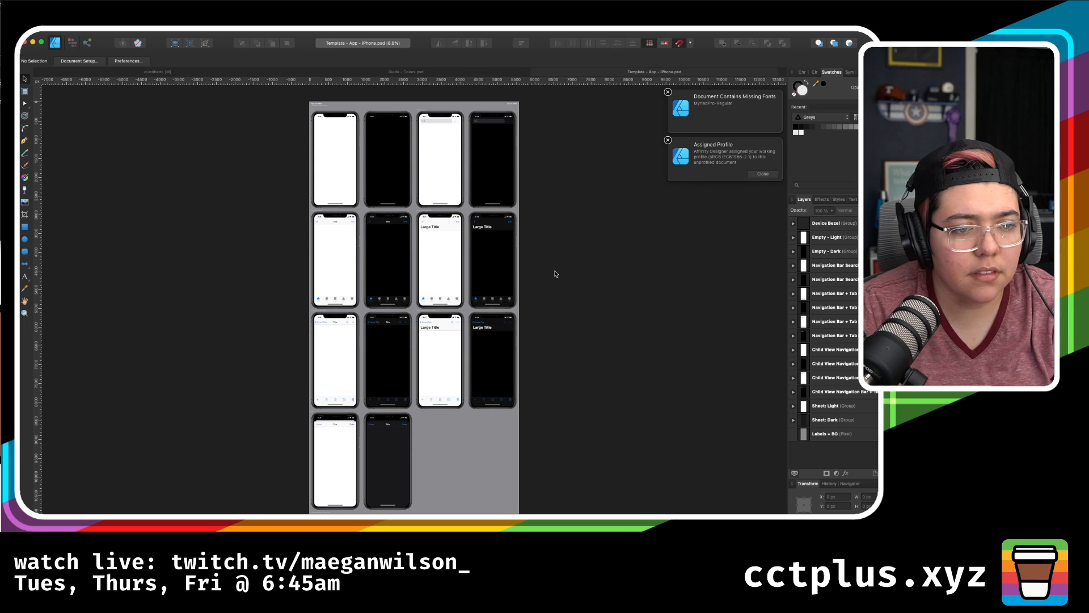
scroll(424, 393, "down", 5)
scroll(424, 393, "left", 2)
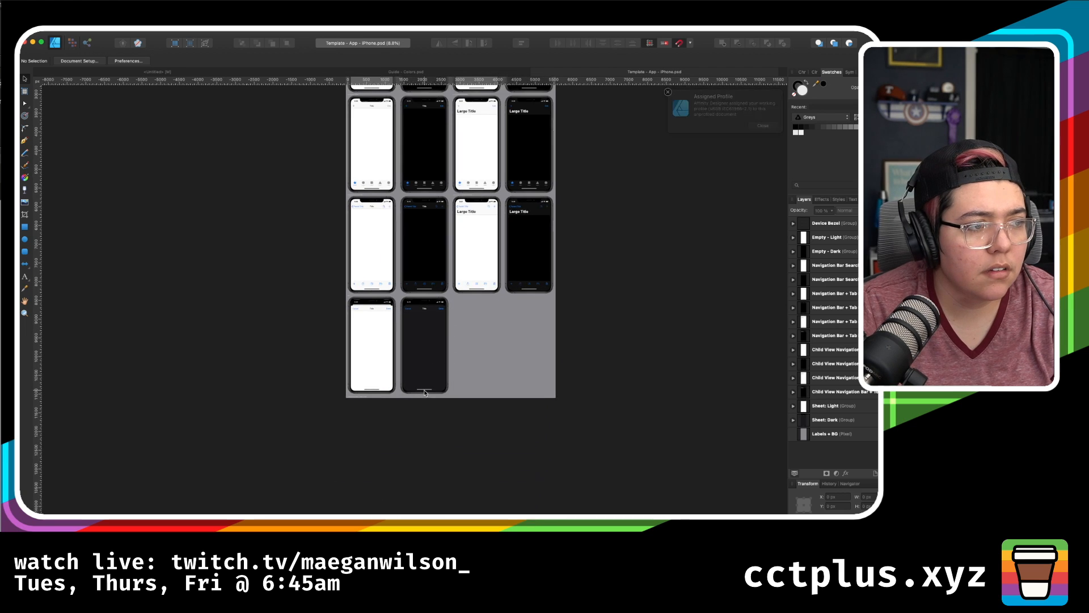
- Switch to Affinity Photo, close its window and quit the application
key("super+Tab")
key("super+w")
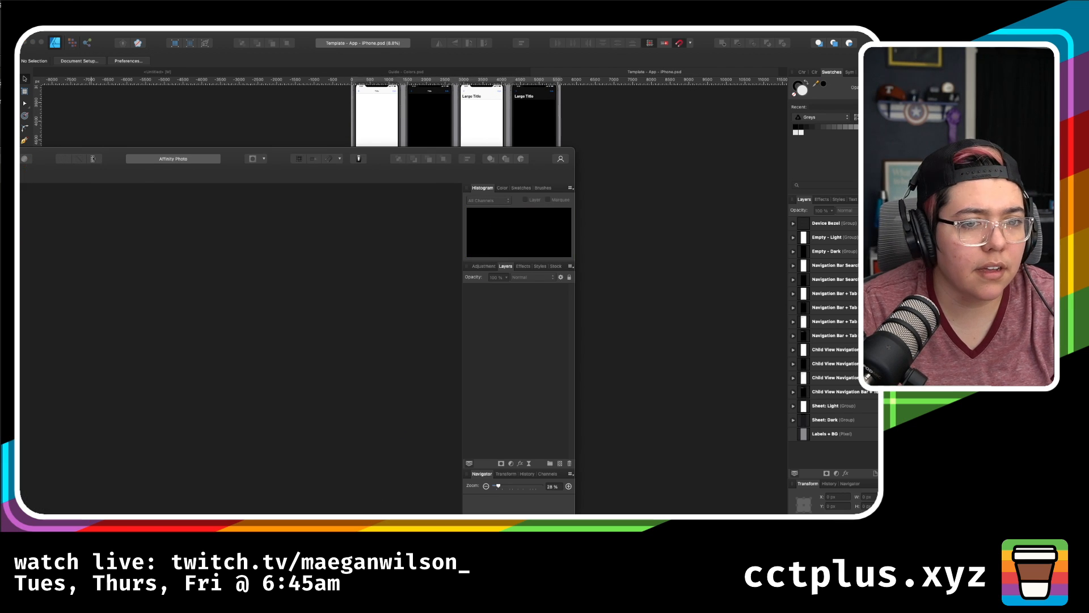
key("super+q")
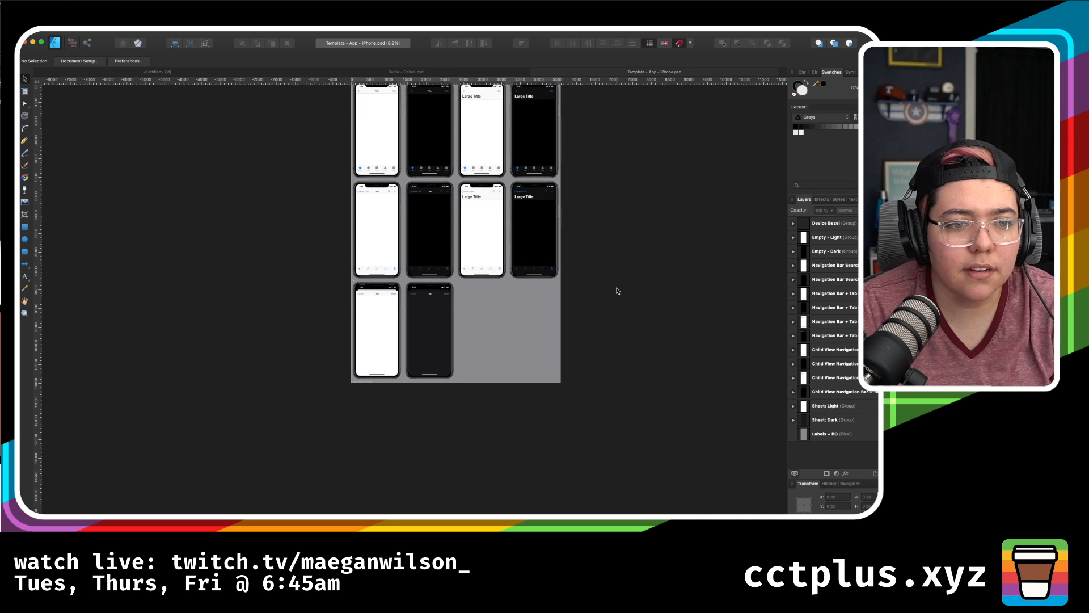
- Examine the iPhone templates' navigation bars, tab bars and Device Bezel group, and close the template document
scroll(485, 321, "up", 3)
scroll(484, 321, "up", 10)
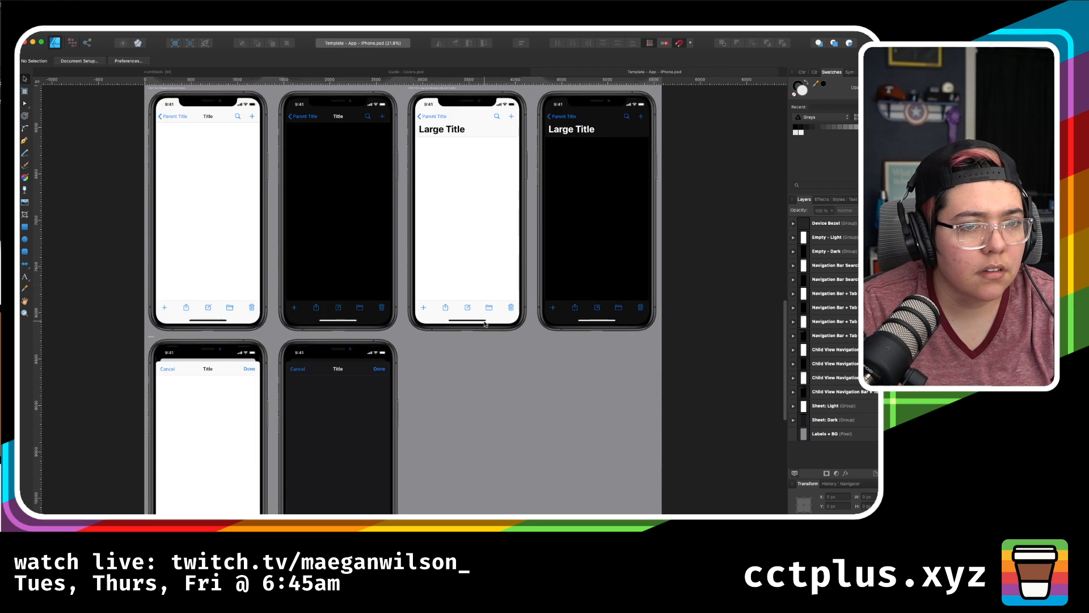
scroll(485, 324, "left", 5)
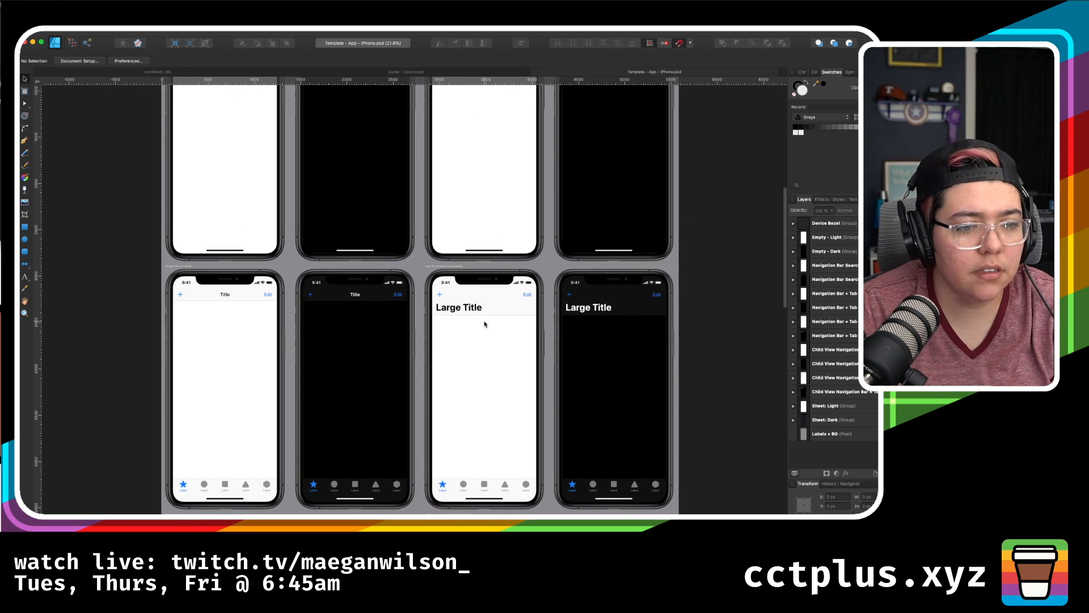
scroll(484, 324, "down", 2)
scroll(485, 324, "down", 5)
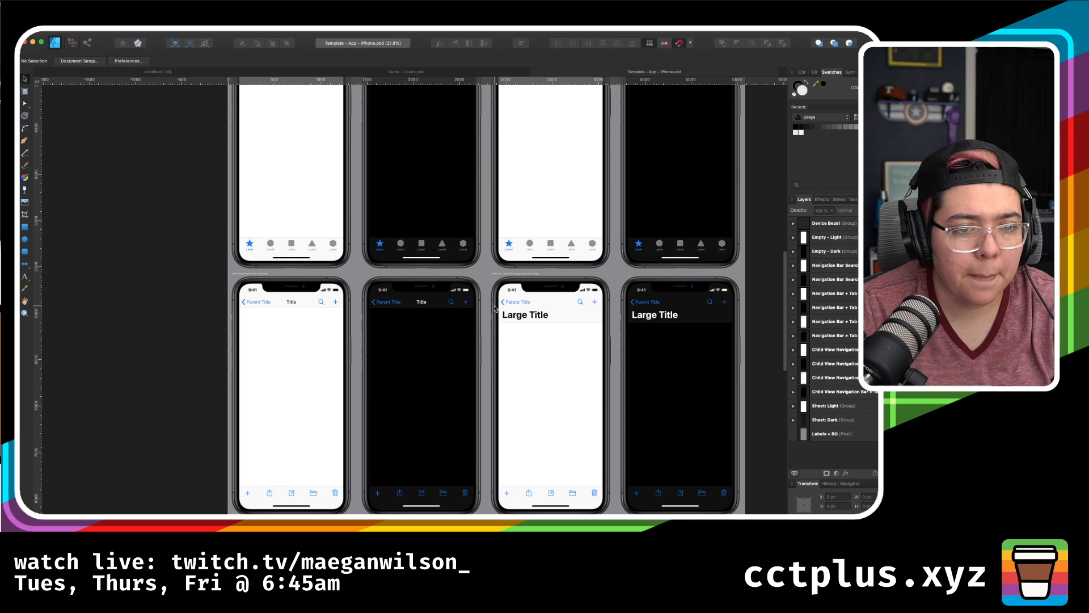
left_click(498, 289)
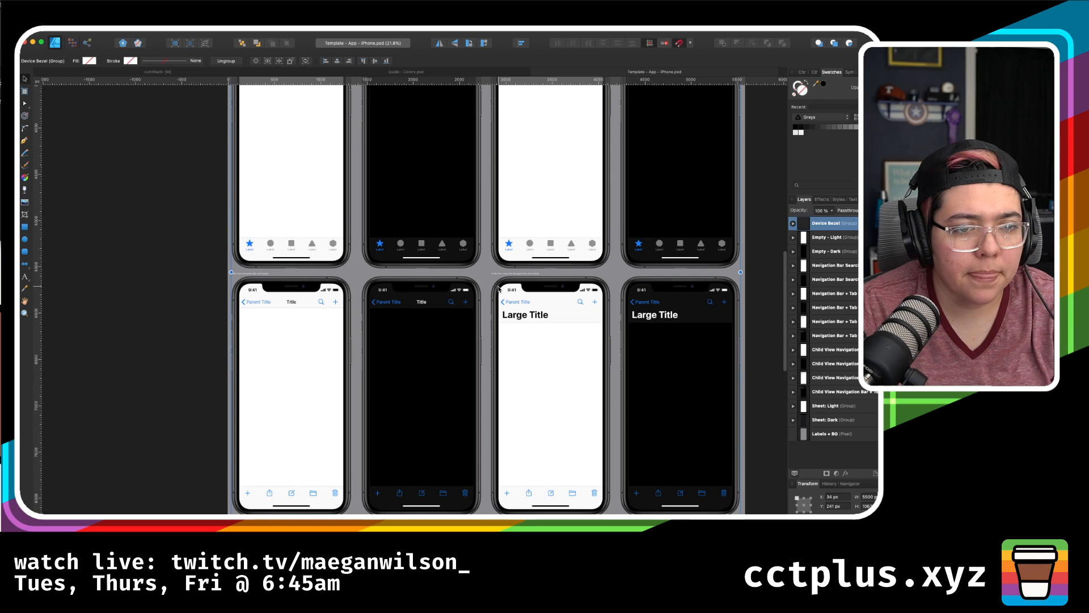
left_click(793, 223)
left_click(793, 224)
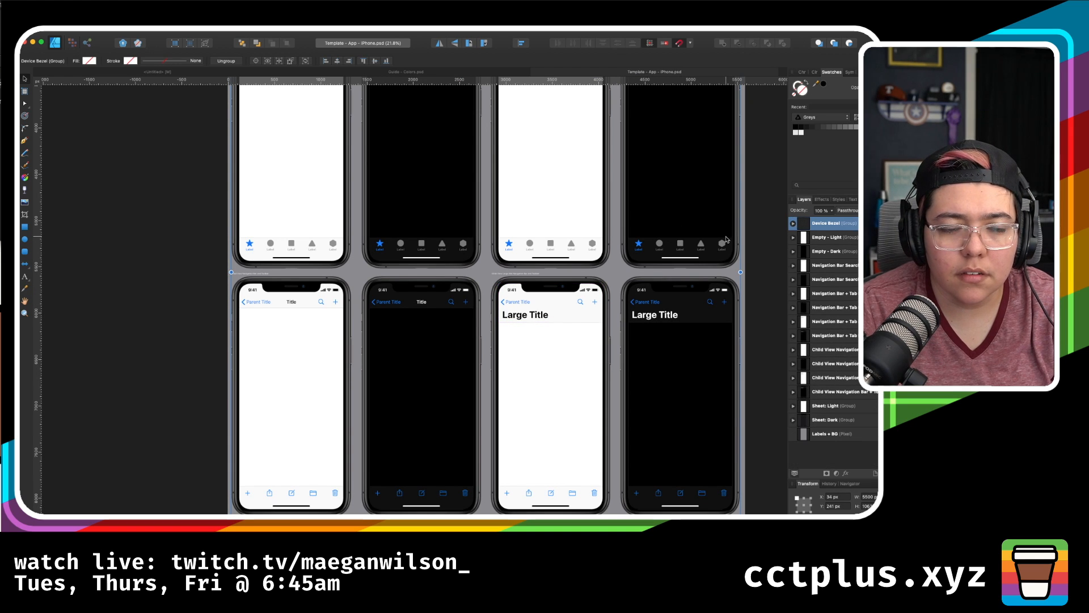
scroll(728, 239, "up", 9)
scroll(728, 239, "right", 5)
scroll(726, 239, "up", 10)
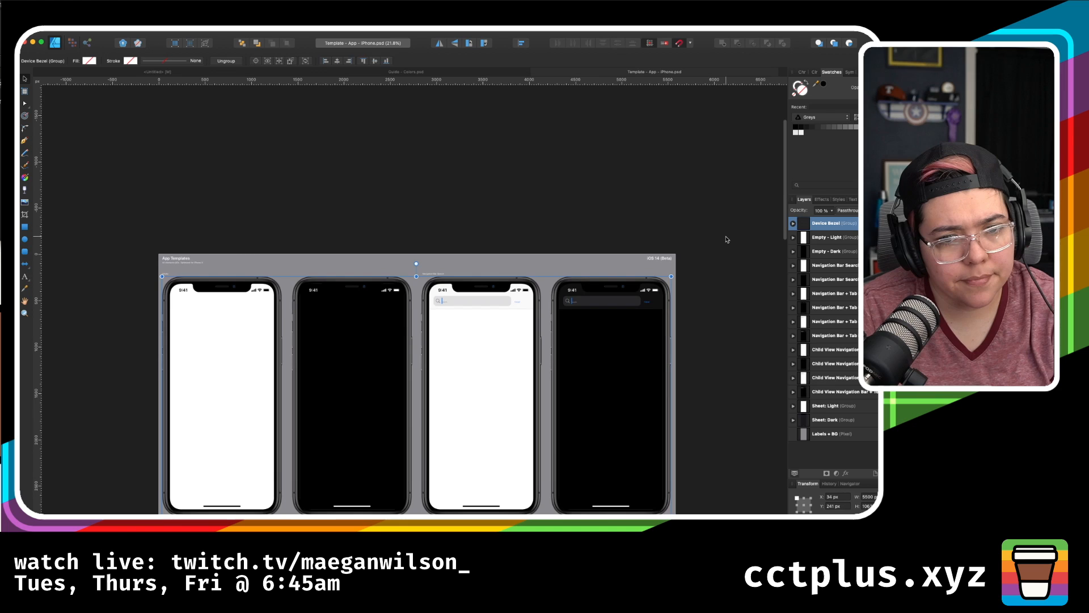
key("super+w")
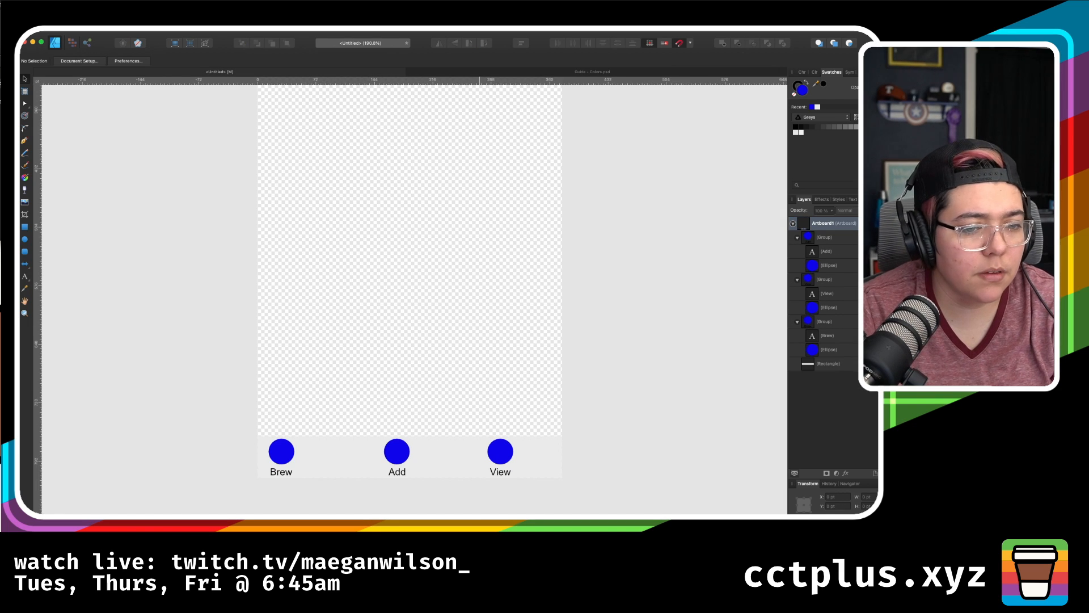
- Move the "View" group towards the right end of the tab bar and leave nothing selected
left_click(491, 474)
left_click_drag(503, 451, 541, 450)
left_click(400, 454, "shift")
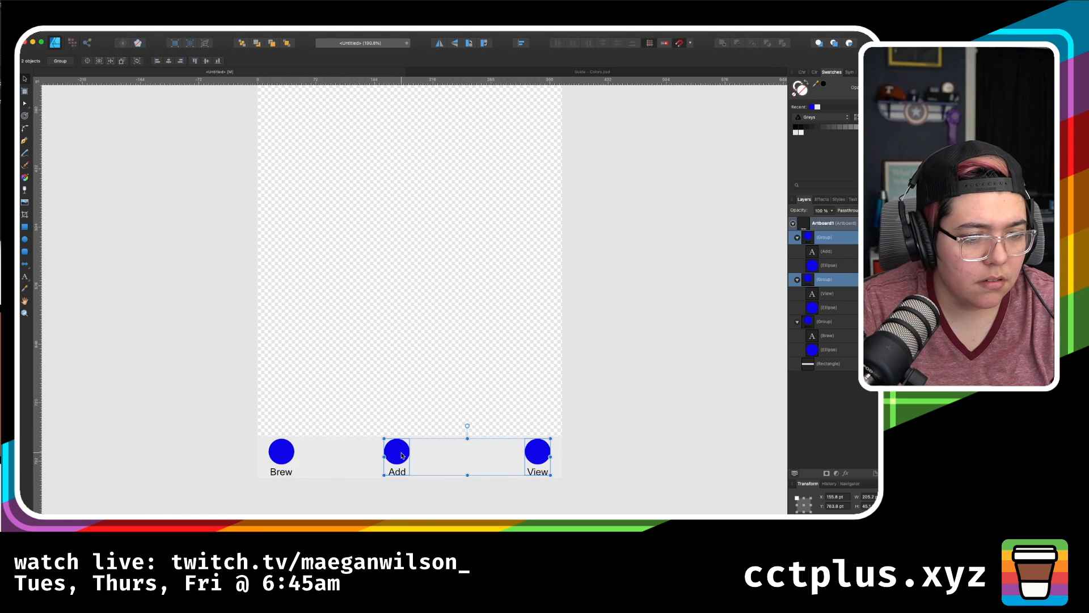
left_click(291, 454, "shift")
left_click(649, 474)
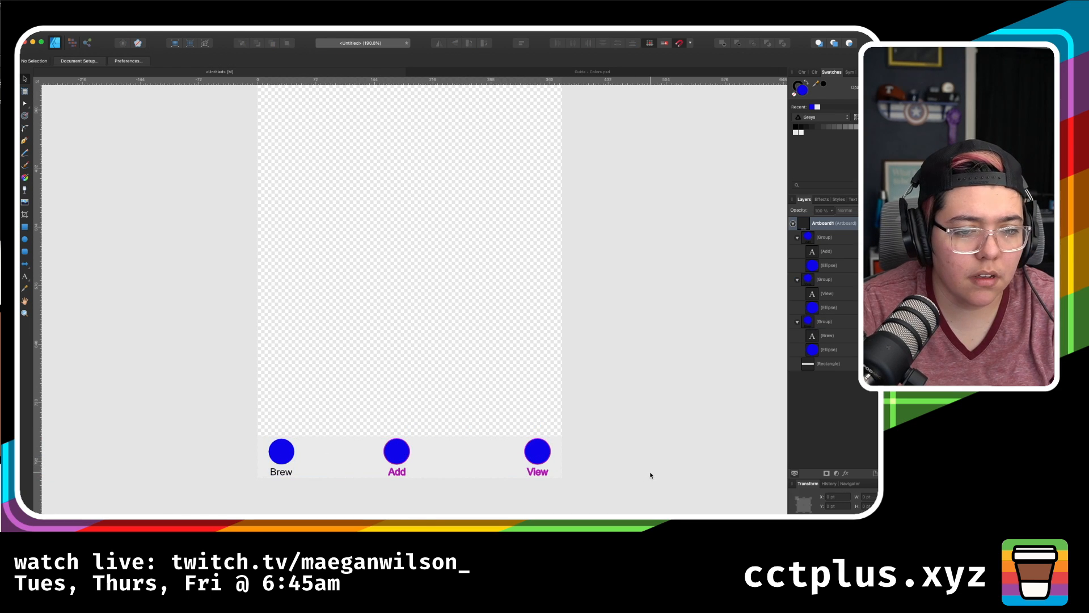
- Duplicate the "View" group, with the original at about X 264 pt and the copy at about X 333 pt, and label the copy "Settings"
mouse_move(548, 458)
left_mouse_down()
mouse_move(495, 458)
mouse_move(548, 448)
mouse_move(536, 451)
left_mouse_up()
key("super+j")
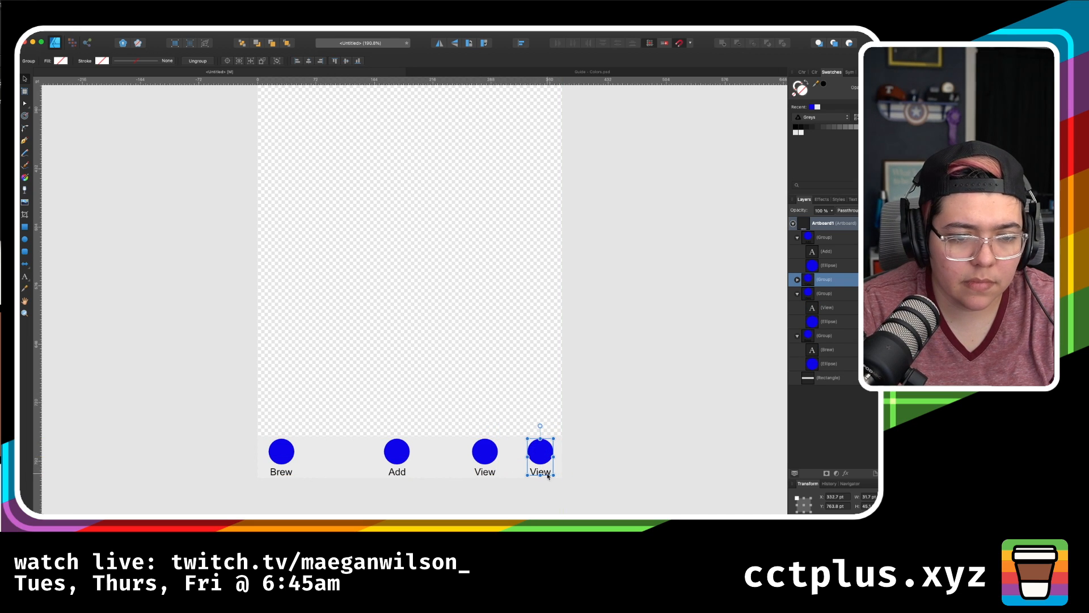
double_click(547, 472)
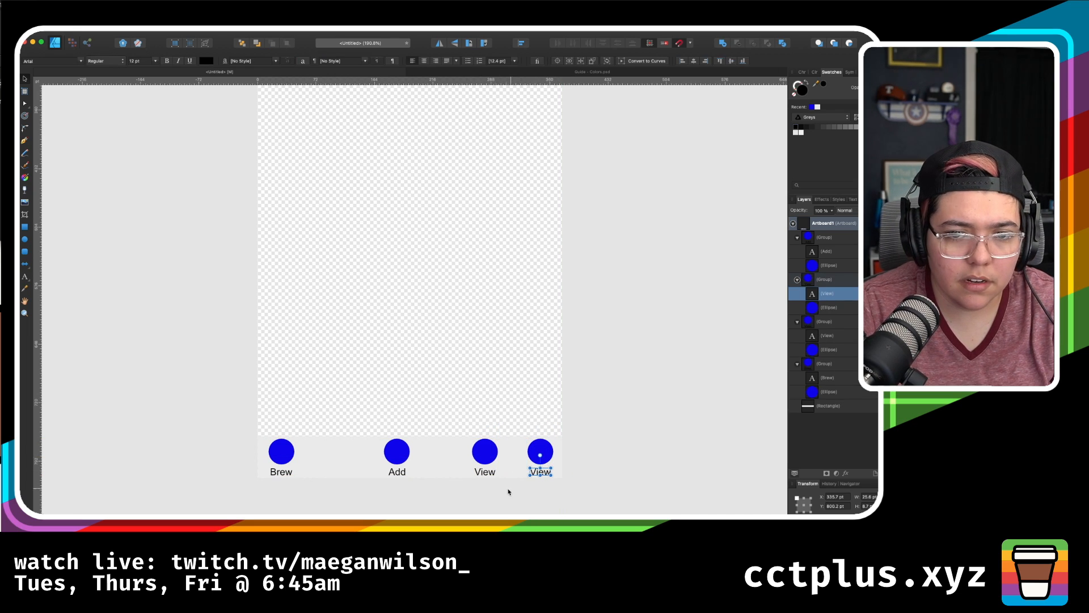
double_click(538, 474)
type("Settings")
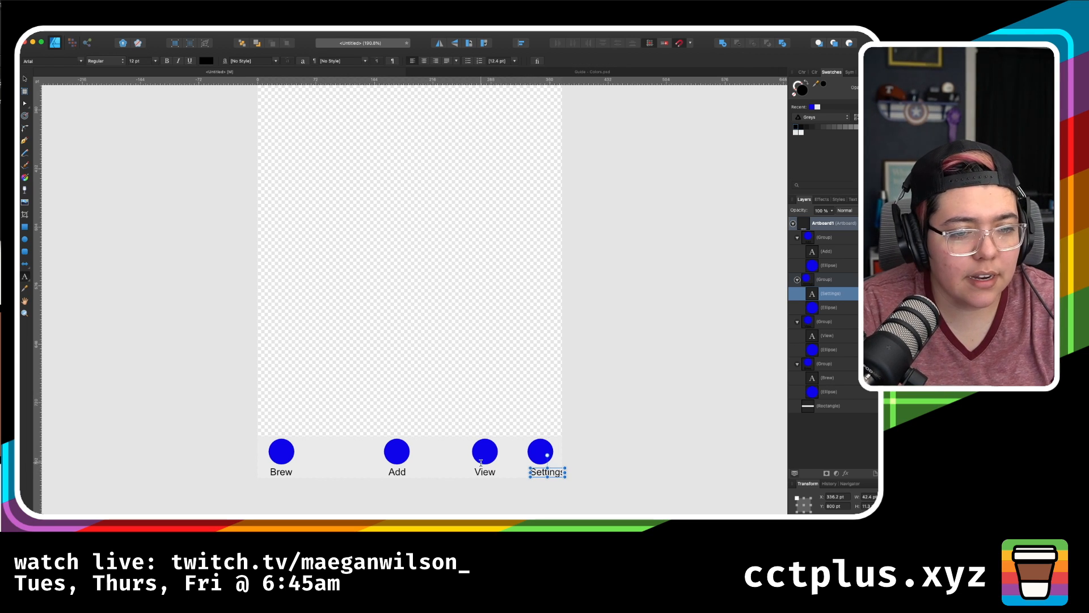
- Try to centre the "Settings" label and its circle horizontally on each other
left_click(542, 451, "shift")
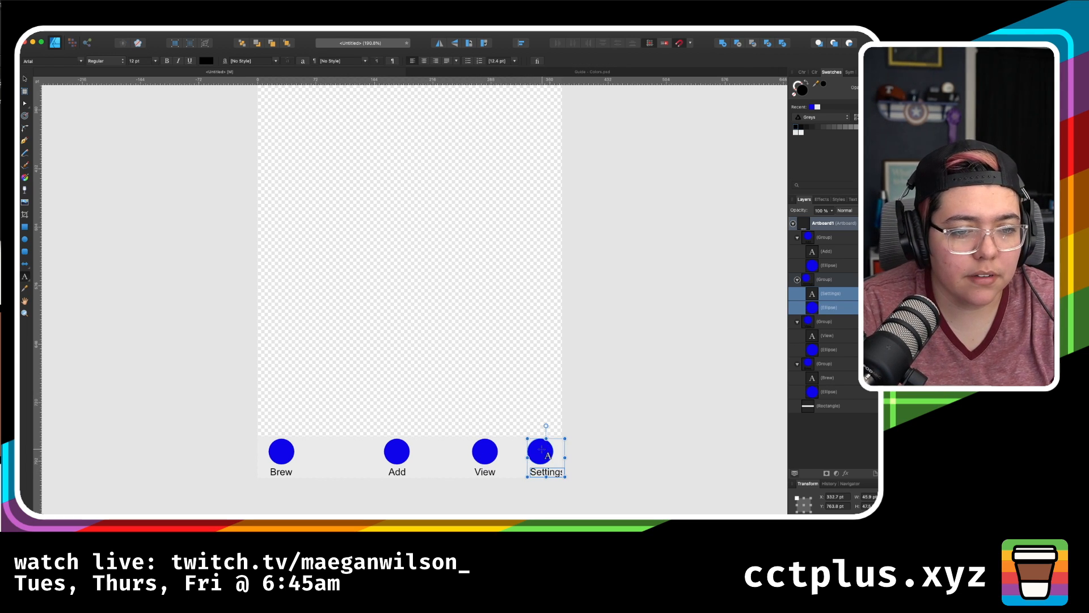
left_click(521, 43)
left_click(538, 69)
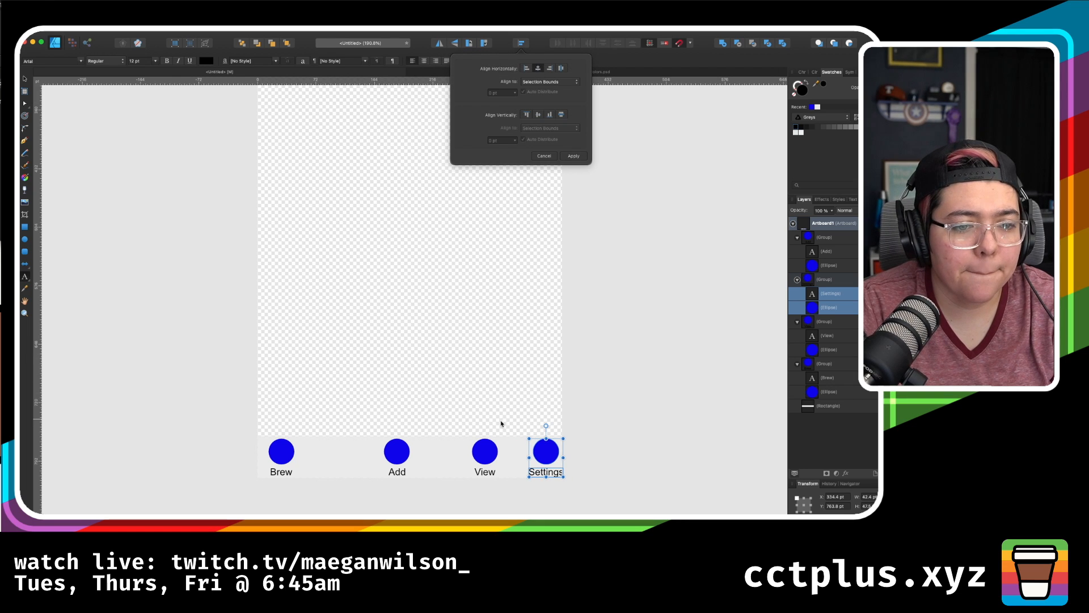
left_click(490, 452)
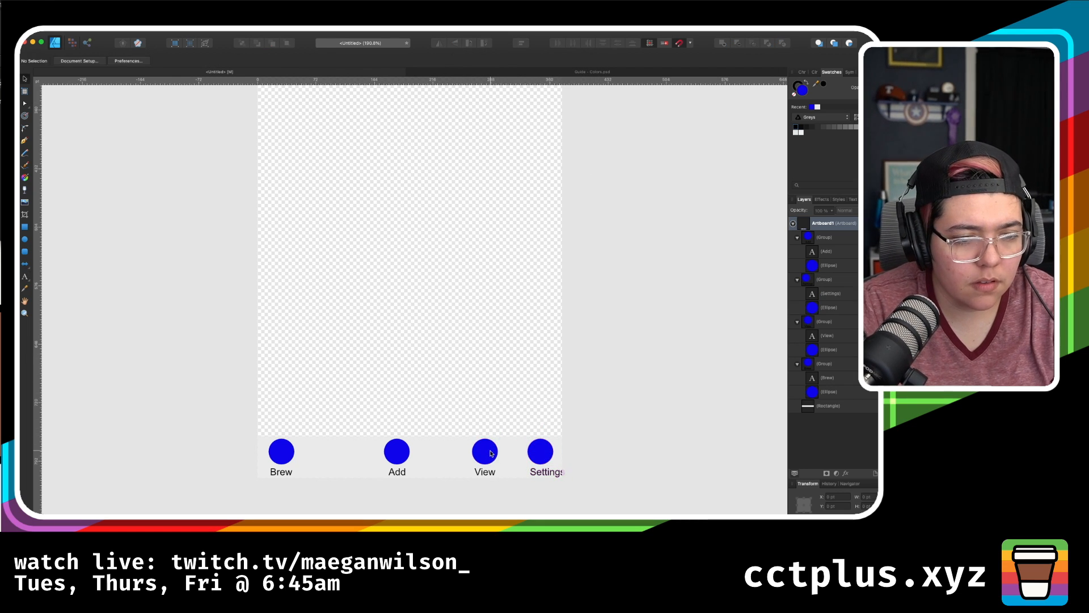
- Centre the "View" group horizontally on the artboard and leave it deselected
left_click(491, 452)
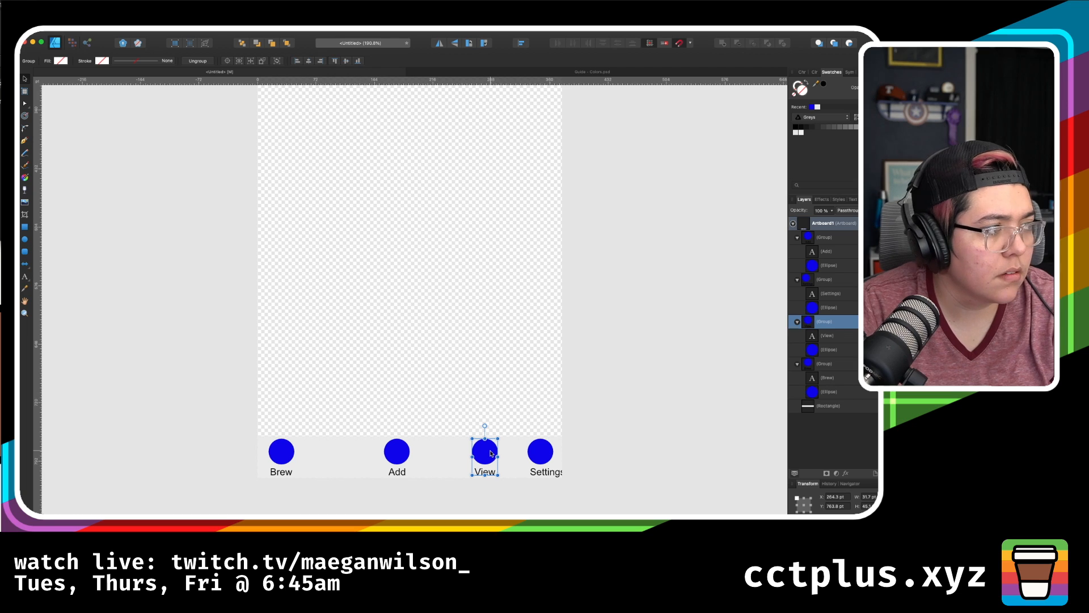
left_click(521, 43)
left_click(539, 72)
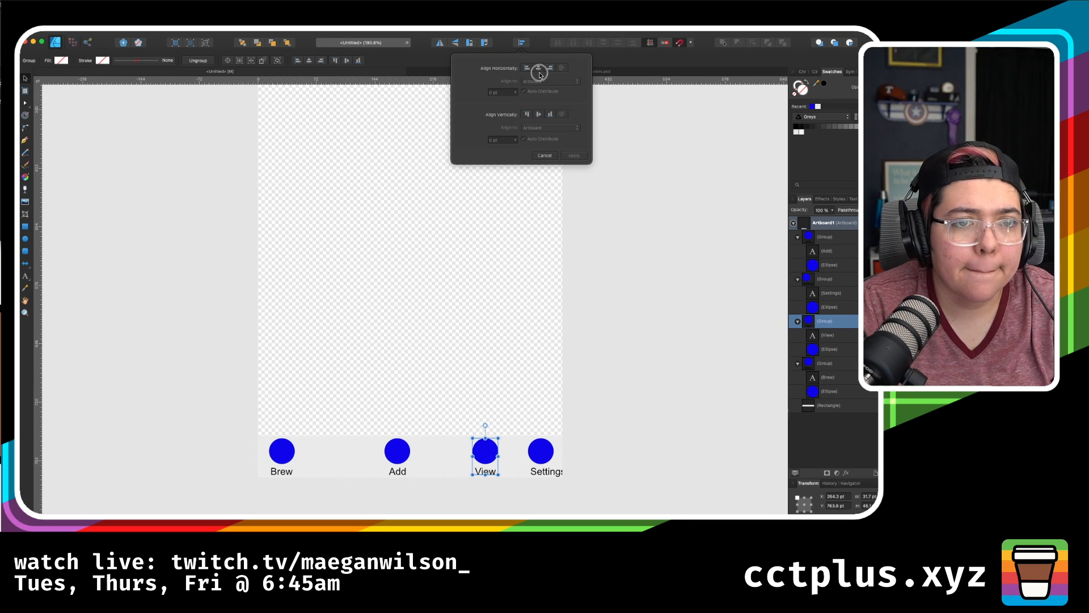
left_click(540, 74)
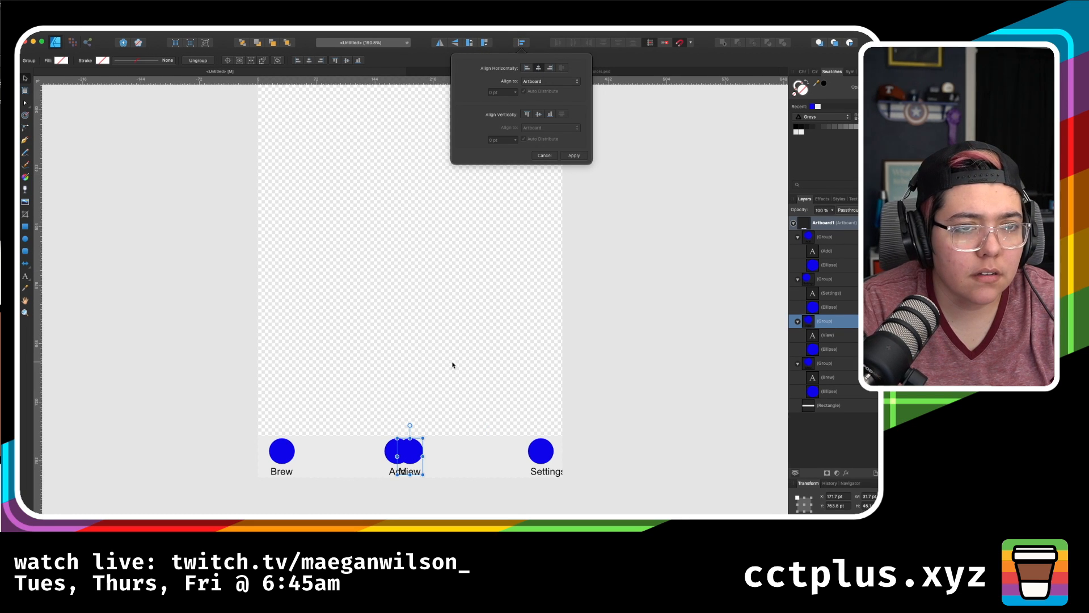
left_click(694, 380)
- Centre the "Settings" label and its circle horizontally on each other, aligned to the selection bounds, and leave them deselected
left_click(542, 457)
double_click(543, 457)
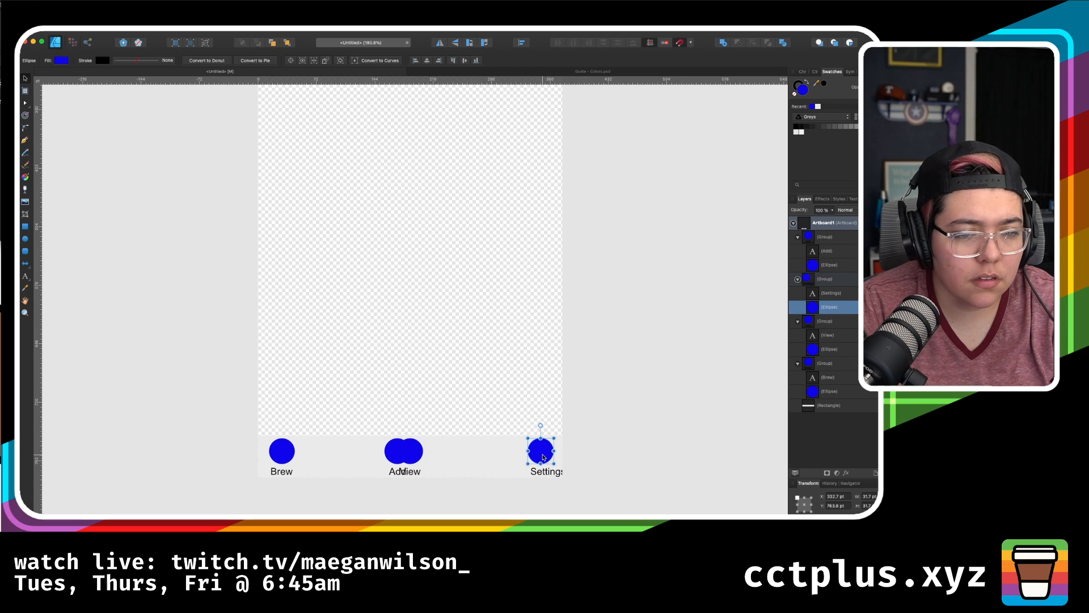
left_click(547, 473, "shift")
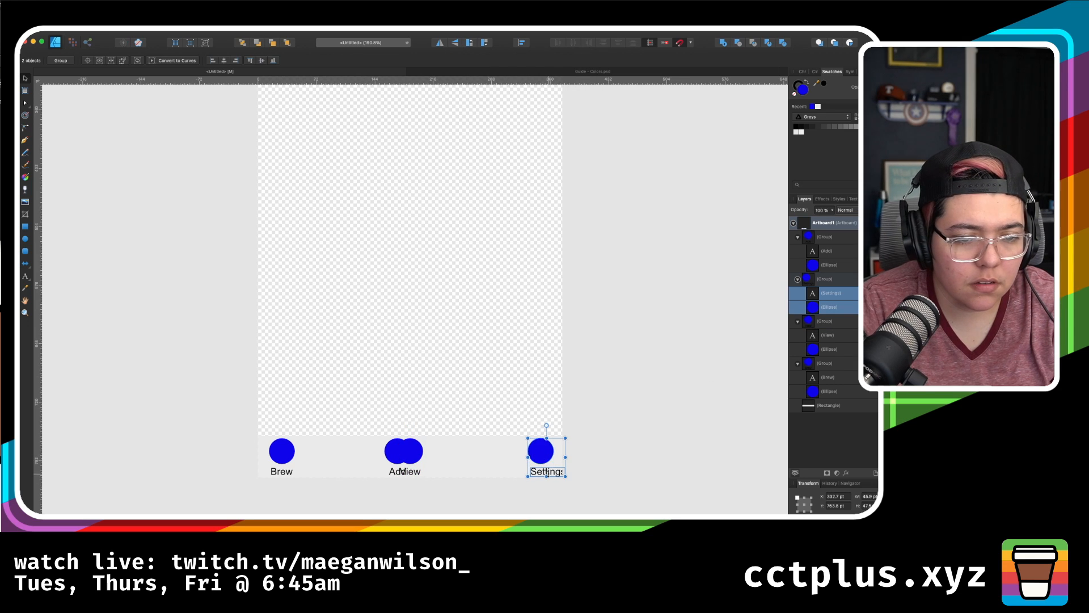
left_click(521, 43)
left_click(539, 75)
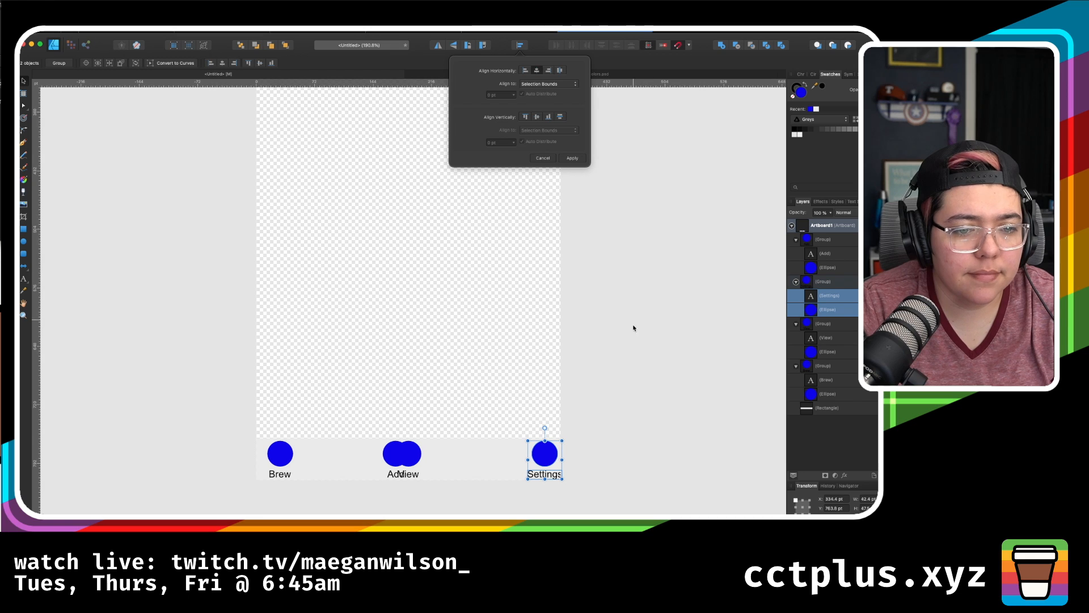
left_click(603, 402)
- Shift the "Settings" group inside the artboard's right edge and distribute the four tab groups evenly horizontally
left_click(550, 458)
left_click_drag(549, 458, 548, 459)
left_click(410, 462, "shift")
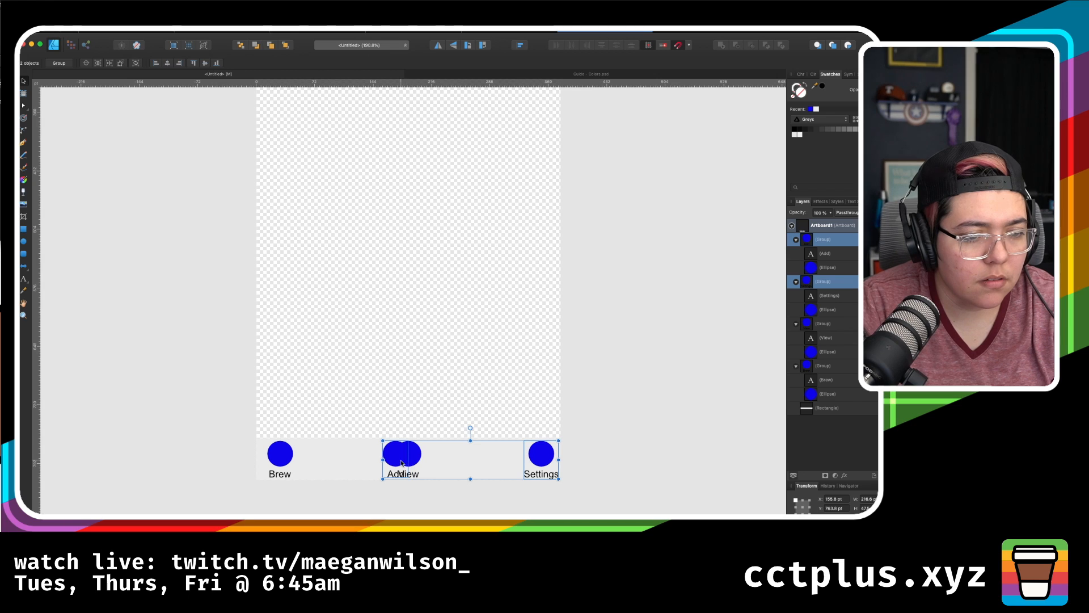
left_click(409, 463, "shift")
left_click(415, 464, "shift")
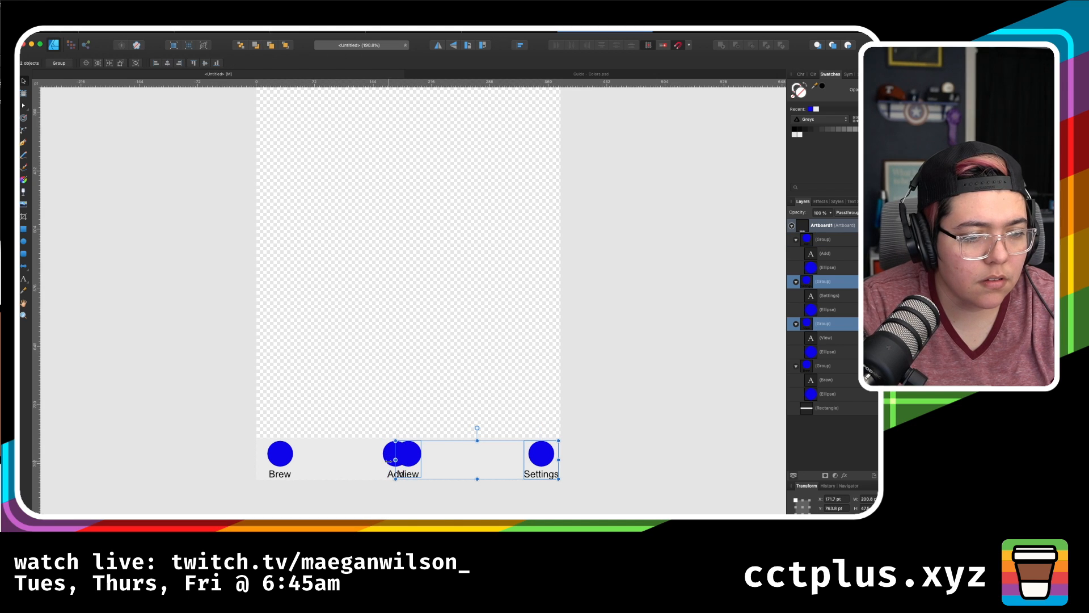
left_click(386, 456, "shift")
left_click(280, 454, "shift")
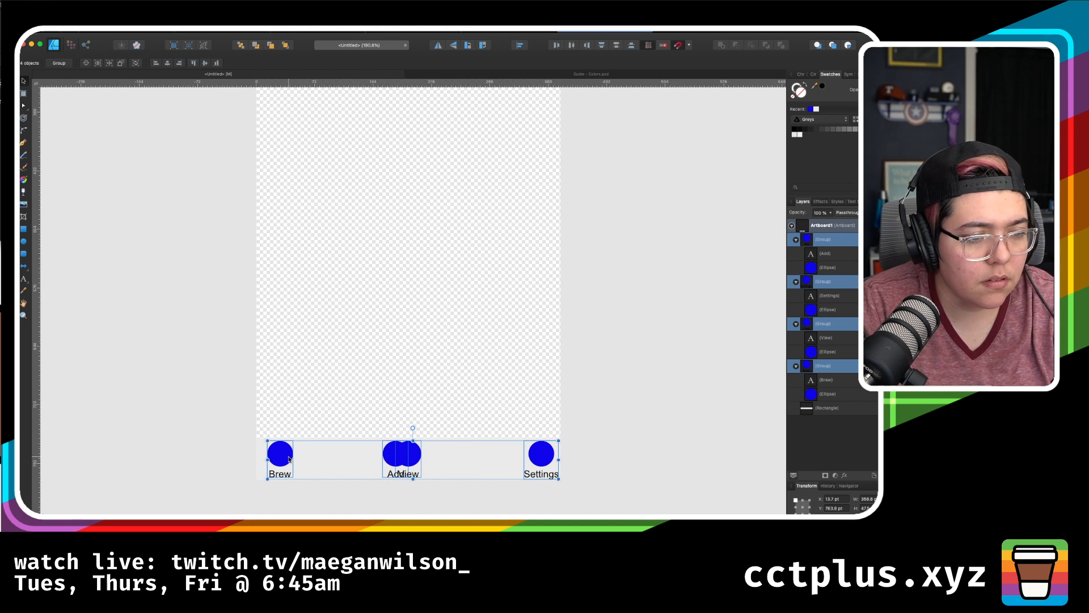
left_click(573, 48)
left_click(680, 337)
- Draw a rectangle from the artboard's upper-left corner that covers the whole artboard
scroll(681, 338, "down", 3)
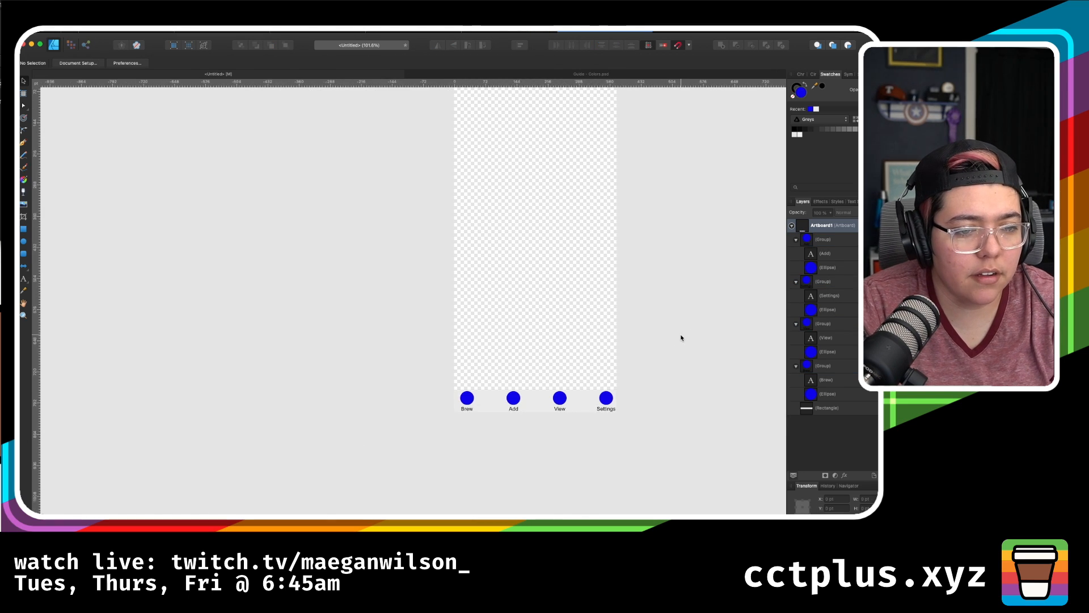
scroll(552, 408, "up", 4)
scroll(637, 408, "down", 5)
scroll(638, 408, "up", 3)
scroll(638, 408, "right", 1)
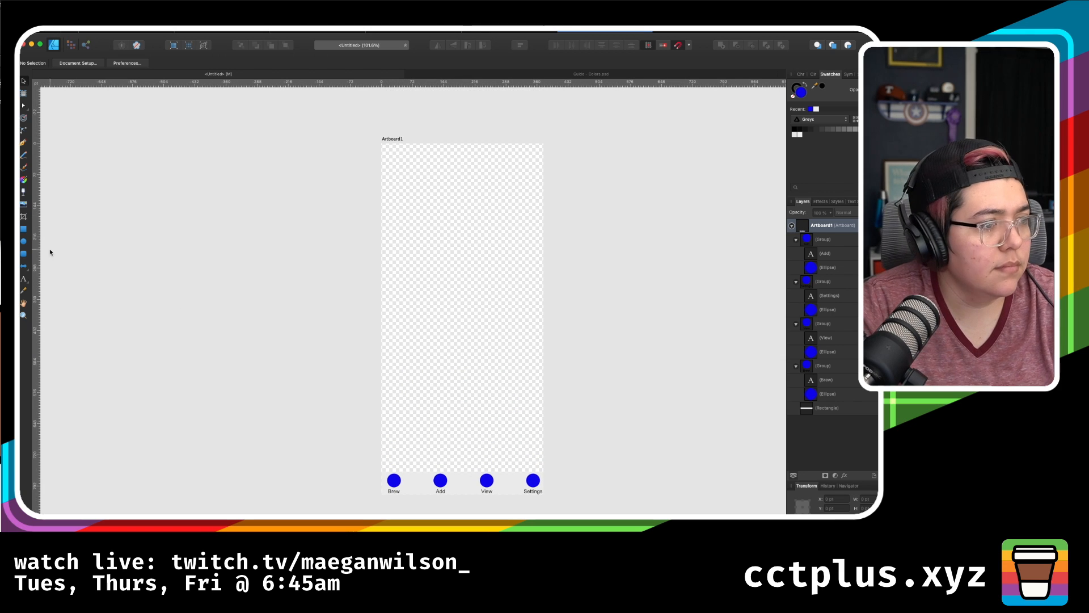
left_click(25, 230)
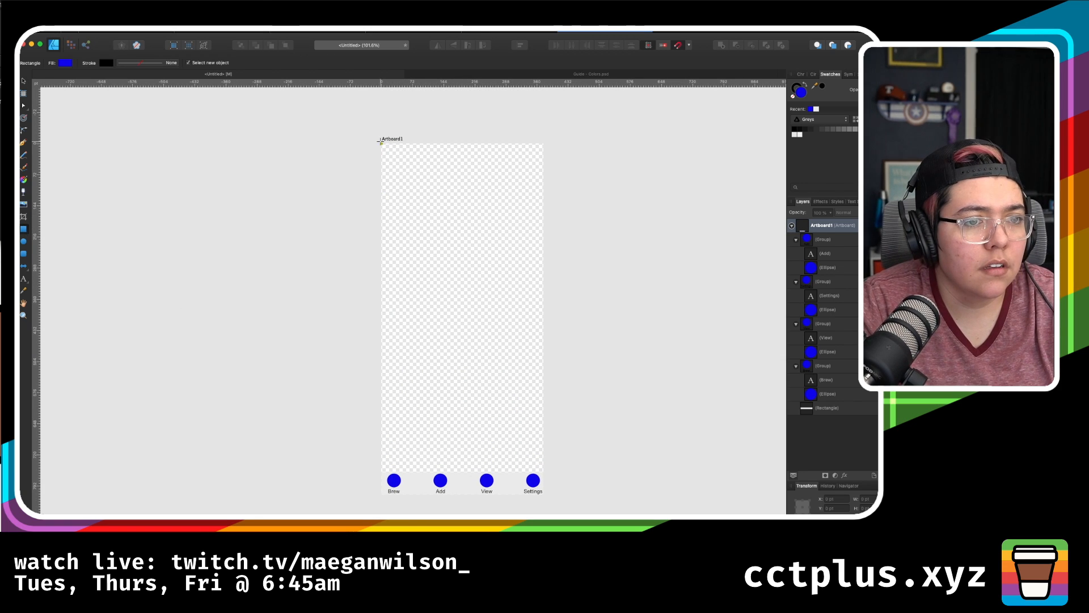
left_click_drag(380, 142, 549, 498)
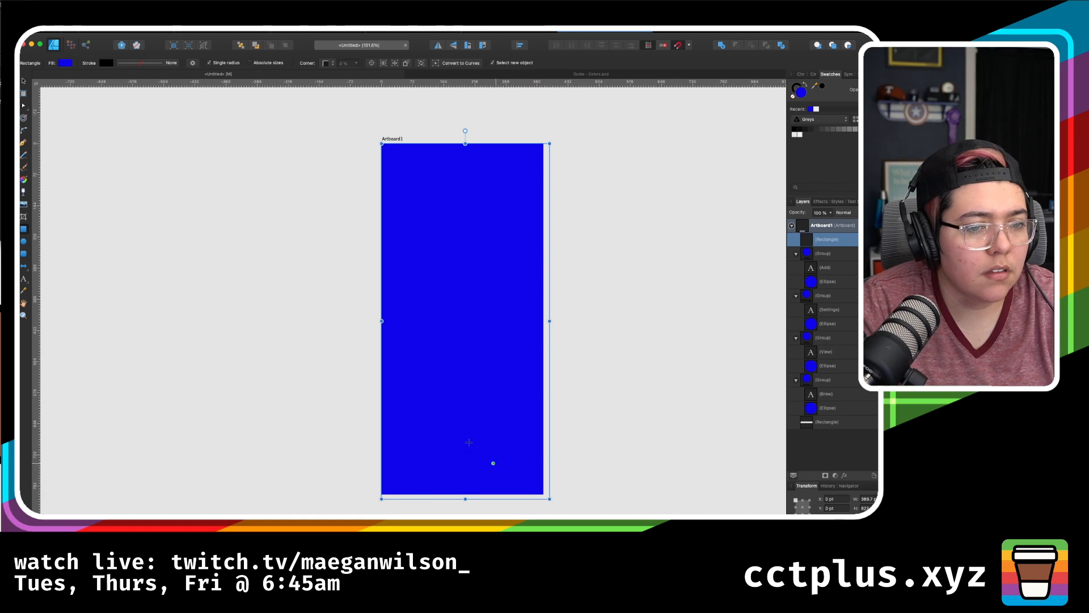
- Fill the new full-screen rectangle with white and return to the Move tool
left_click(66, 64)
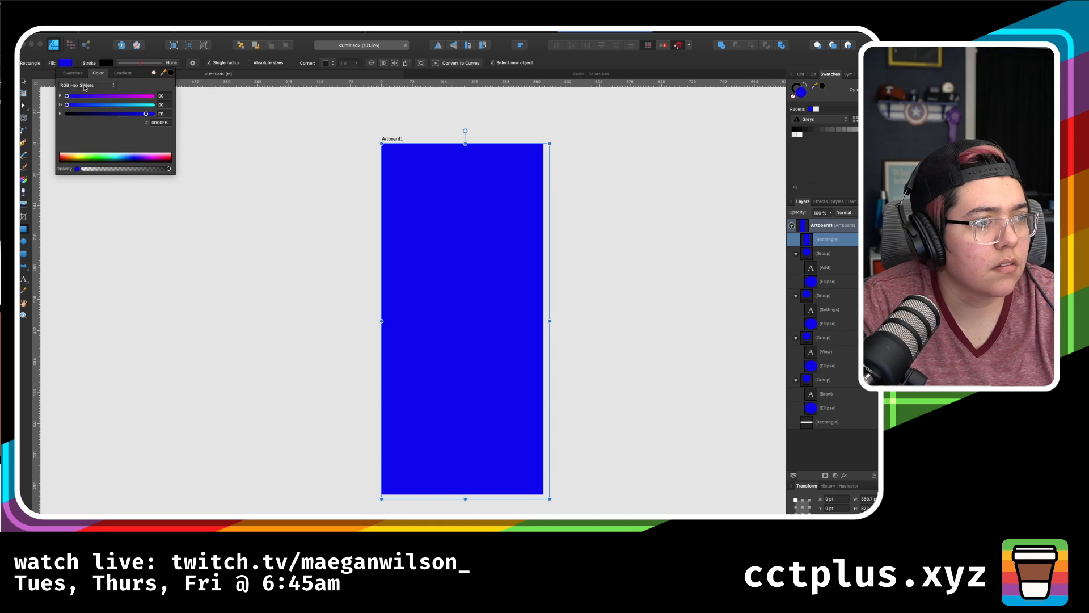
left_click(72, 72)
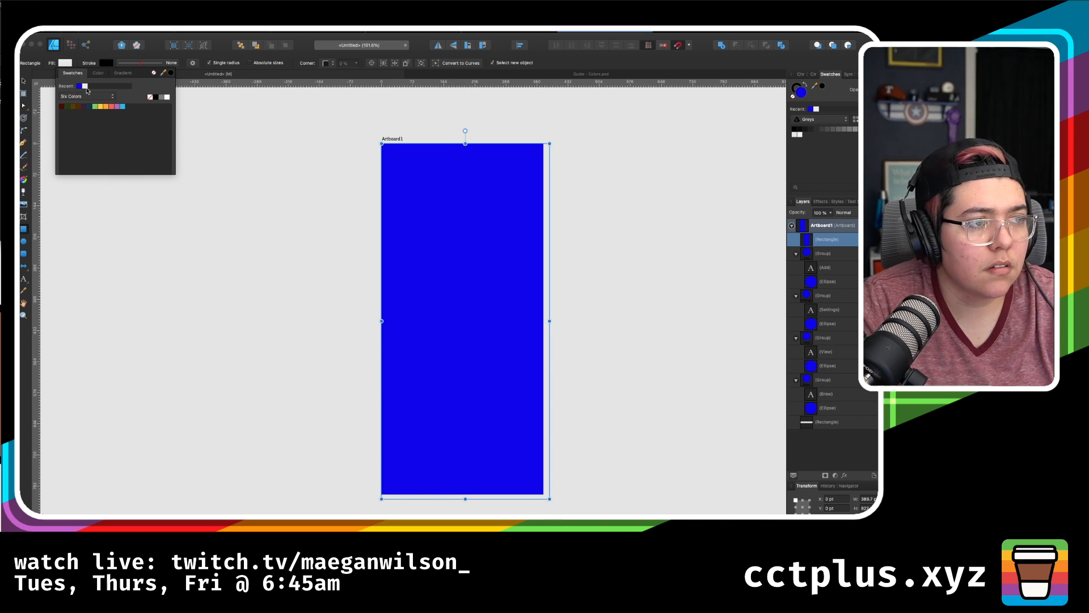
left_click(85, 87)
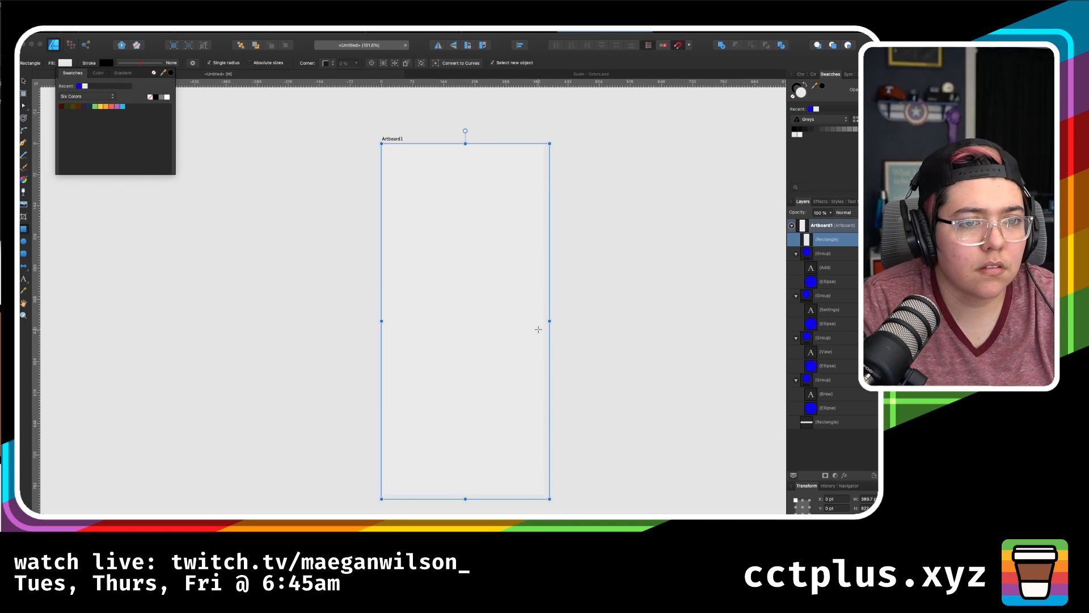
left_click(167, 98)
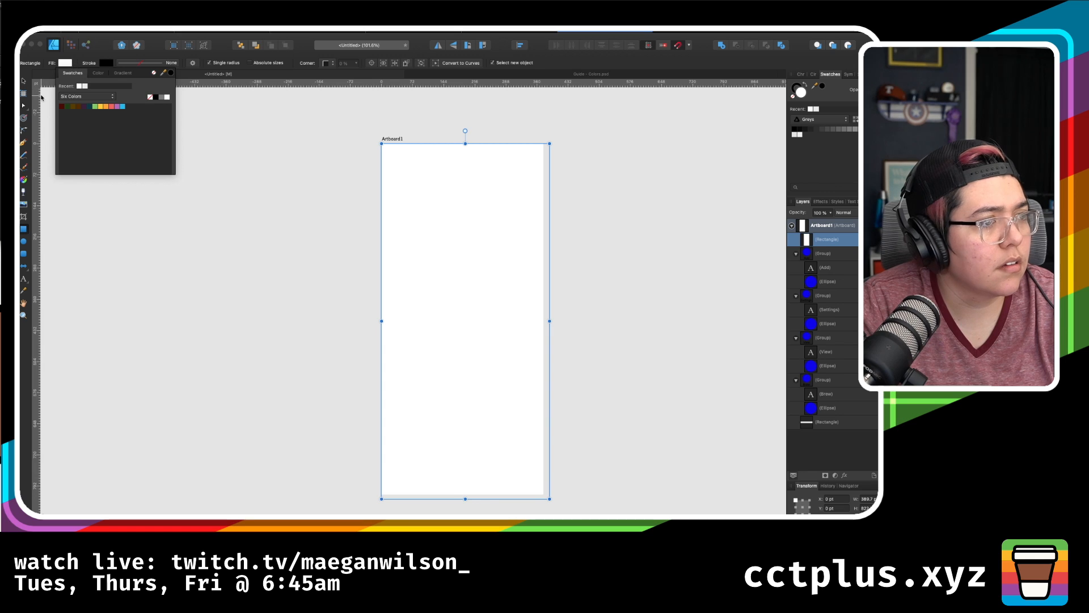
left_click(24, 81)
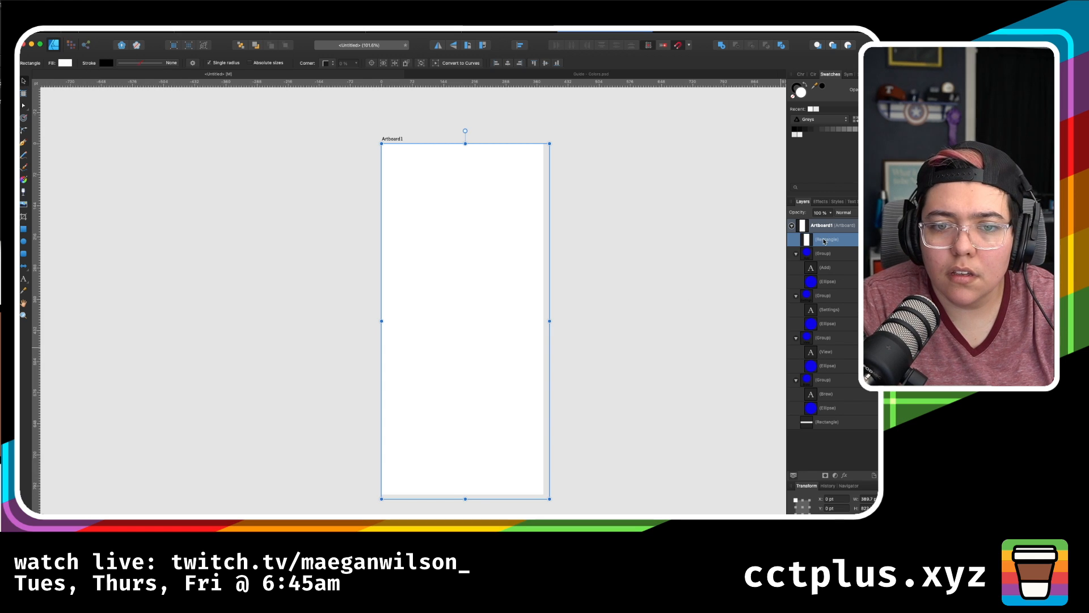
- Send the white rectangle behind all tab bar layers, resize it to 375 by 812 pt and deselect it
left_click_drag(824, 239, 804, 426)
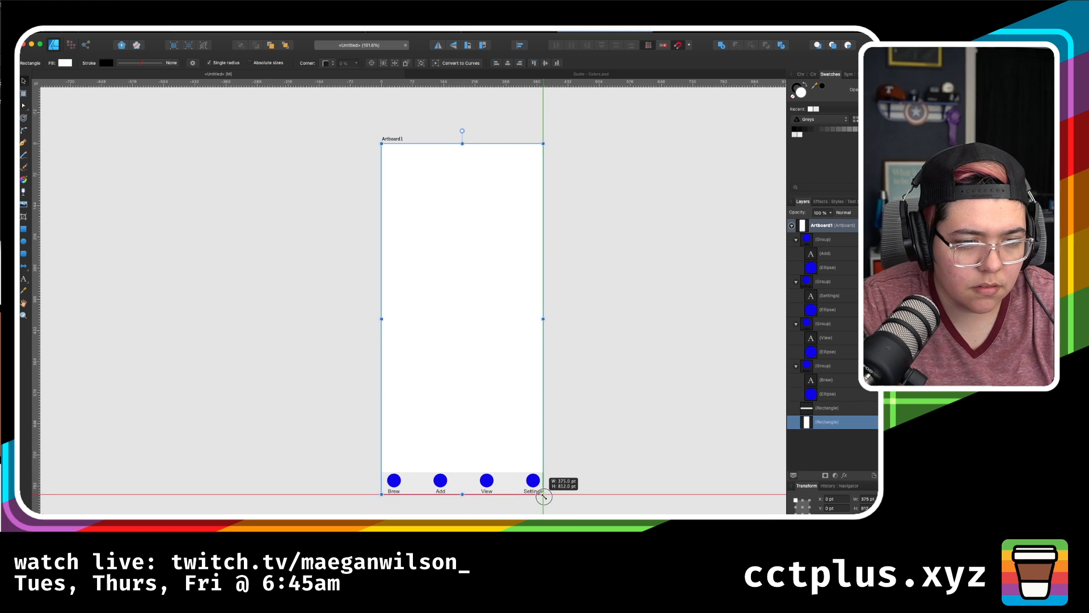
left_click(670, 363)
scroll(535, 311, "up", 5)
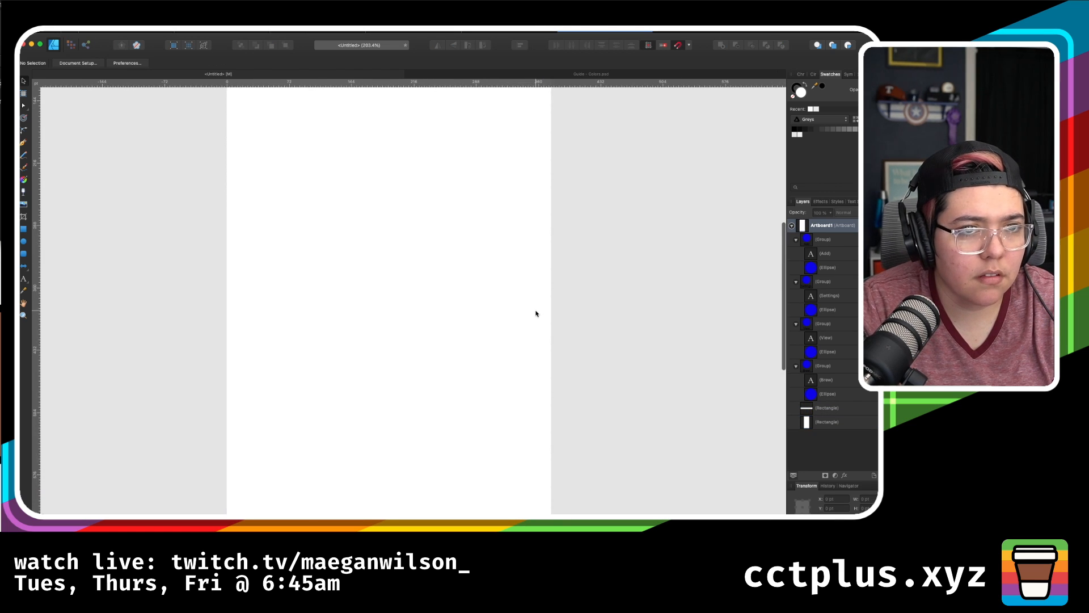
- Check the iOS system colours document, then switch to Finder and look through the files in the Guides folder
left_click(577, 75)
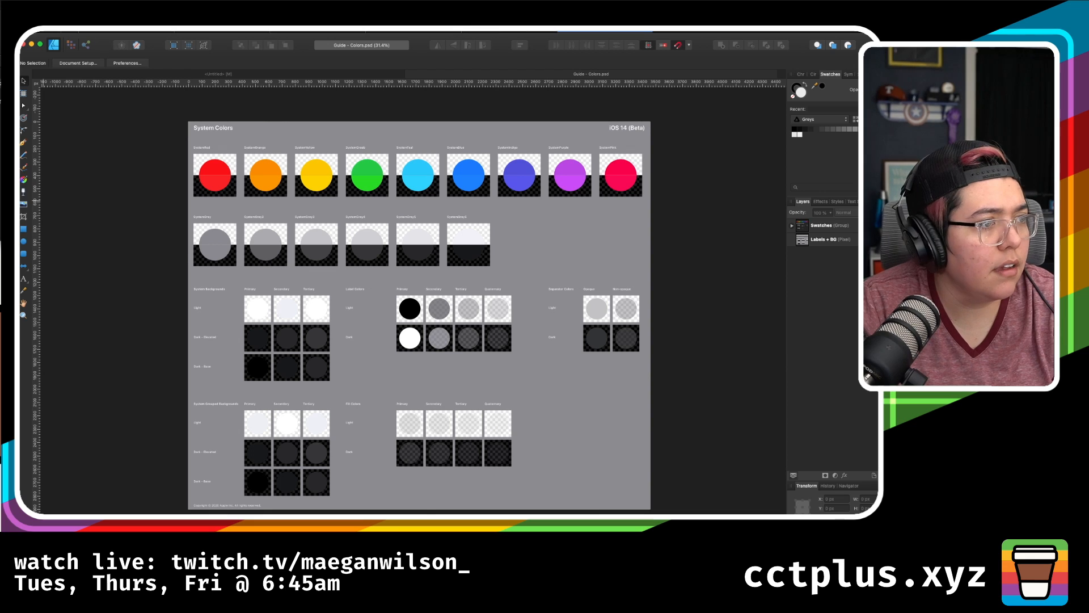
key("super+Tab")
left_click(27, 74)
key("Down")
key("Down")
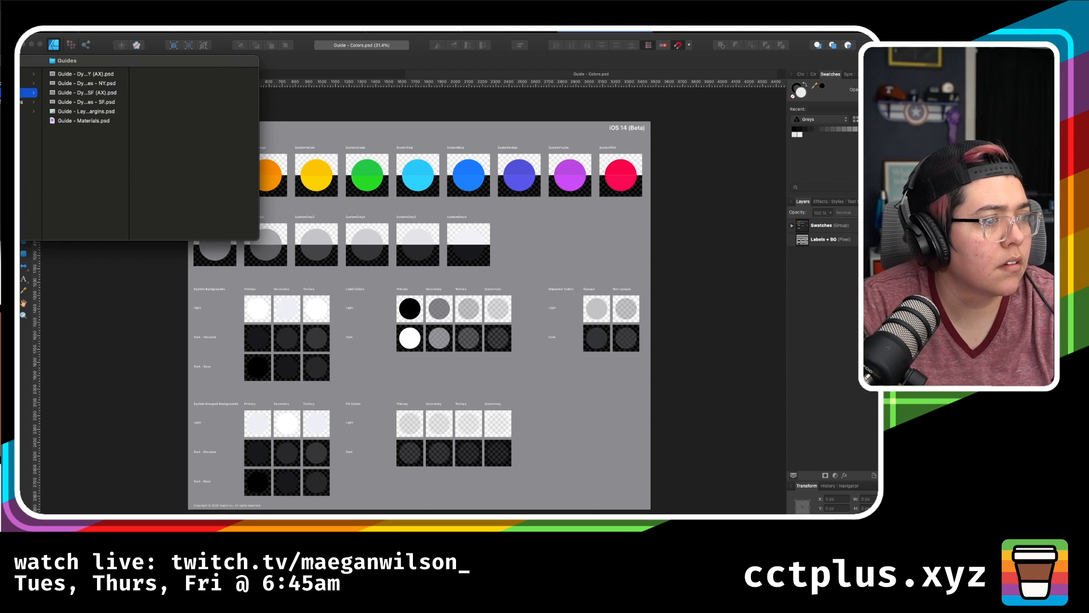
key("Right")
key("Down")
key("Down")
key("Down")
key("Down")
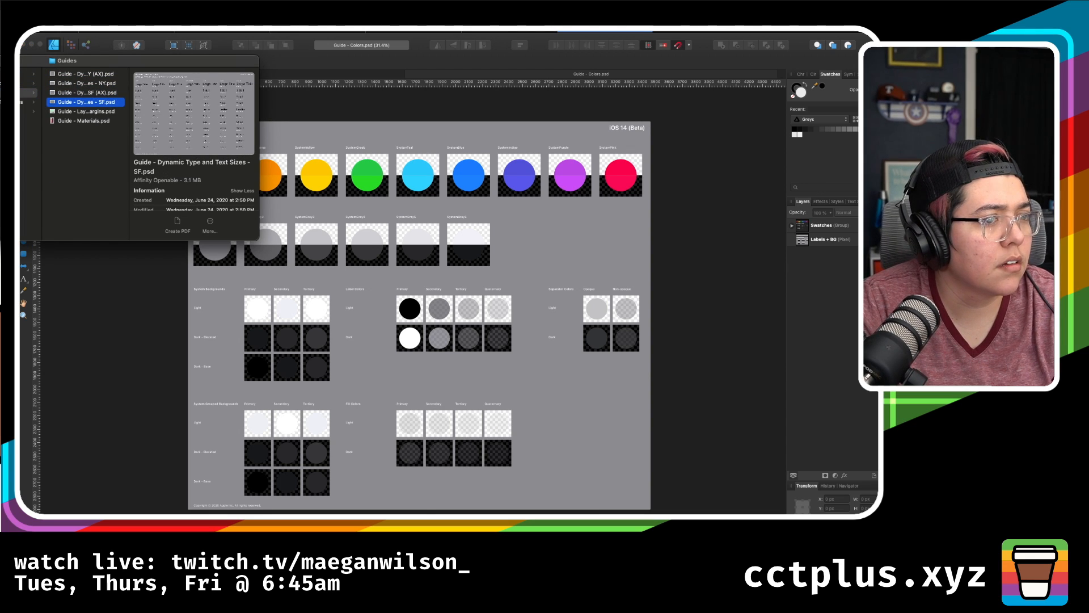
- Browse the Production Templates and UI Elements folders and preview "UI Elements - Bars - iPad.psd"
key("Left")
key("Down")
key("Down")
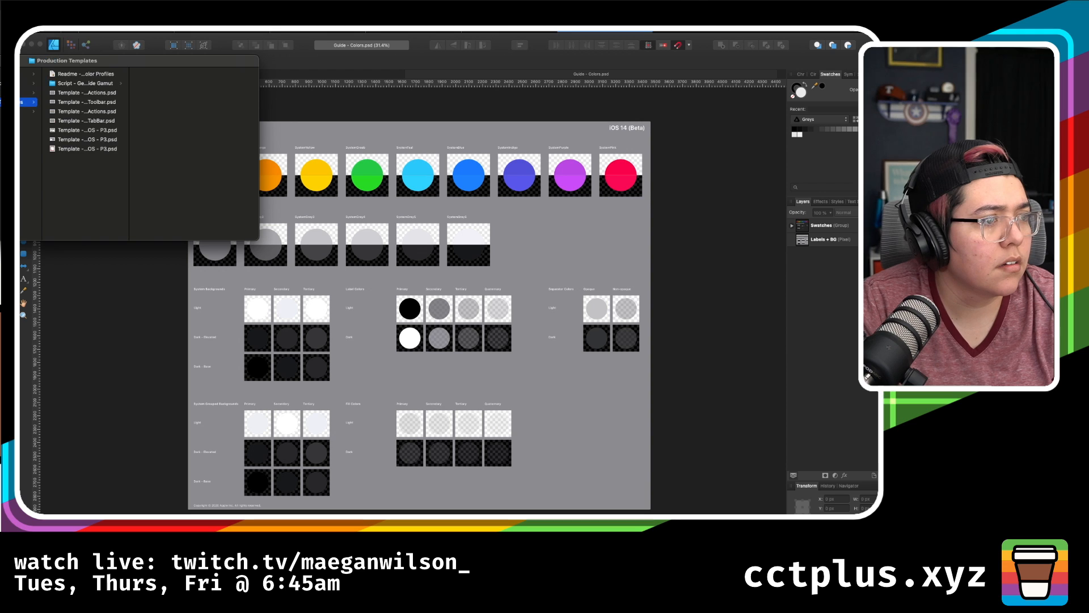
key("Right")
key("Down")
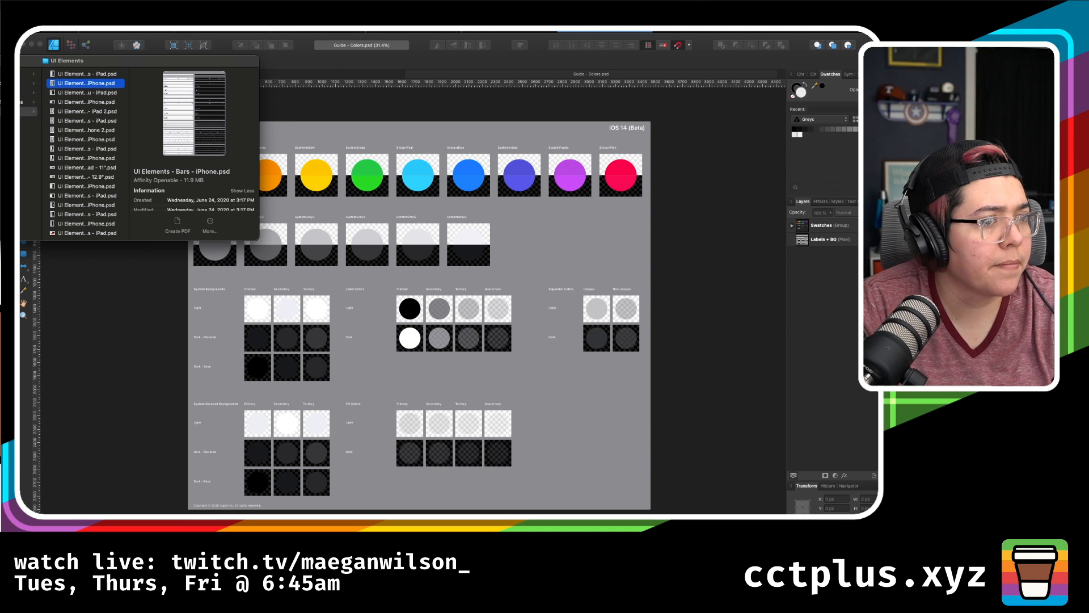
key("Up")
key("space")
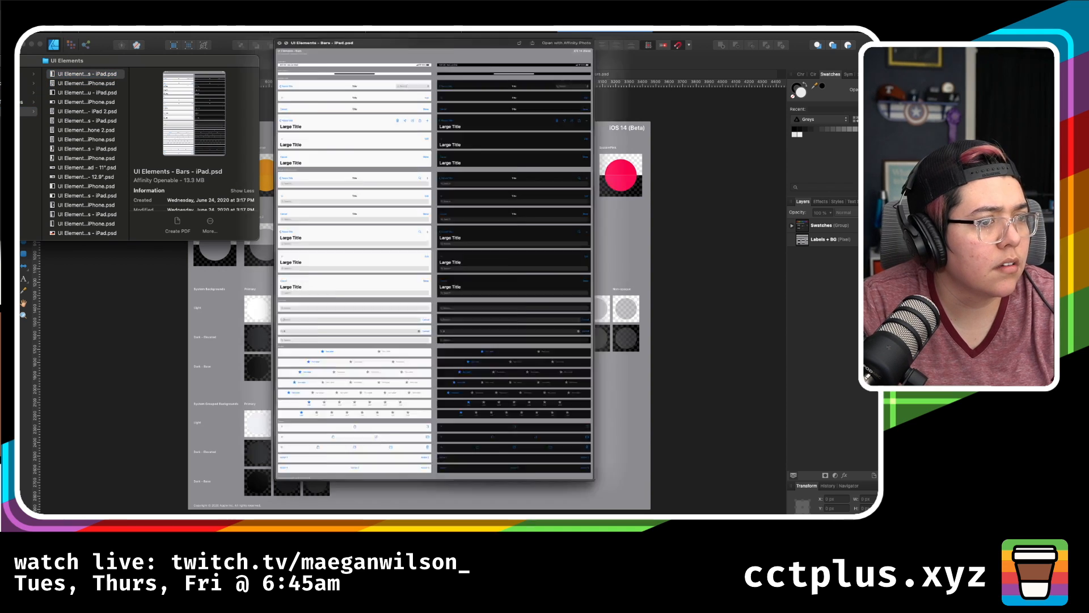
key("space")
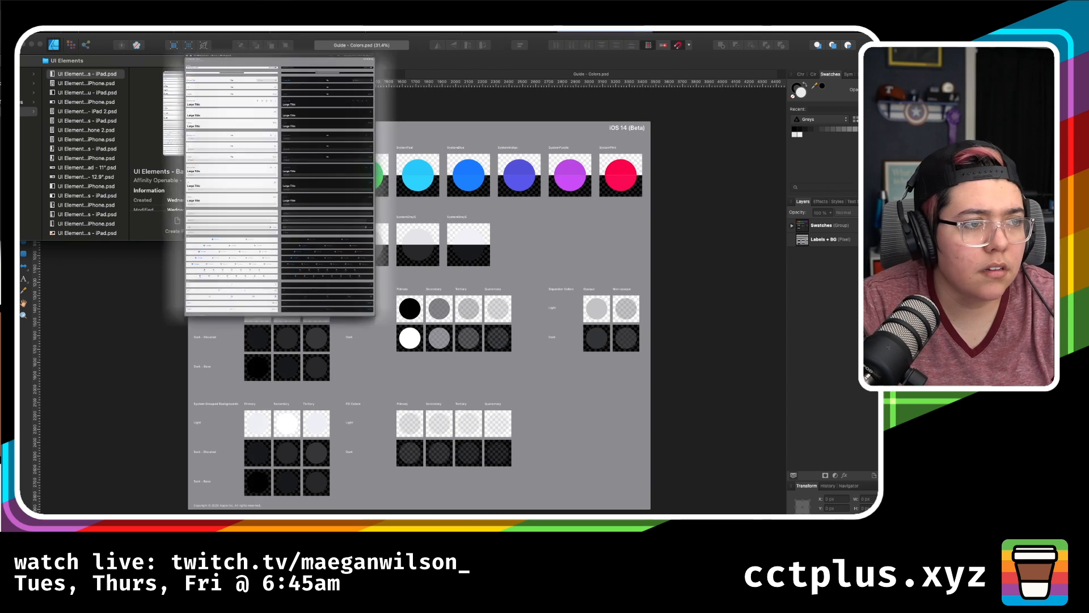
- Open "UI Elements - Bars - iPhone.psd" from Finder in Affinity Designer and dismiss the import notice
key("Down")
key("space")
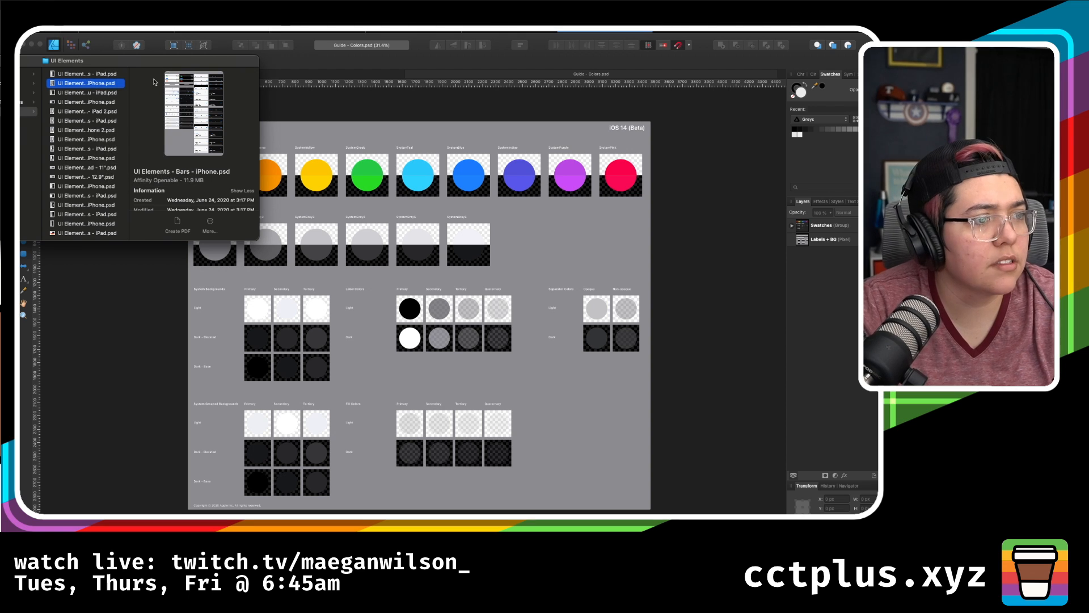
left_click_drag(88, 87, 758, 193)
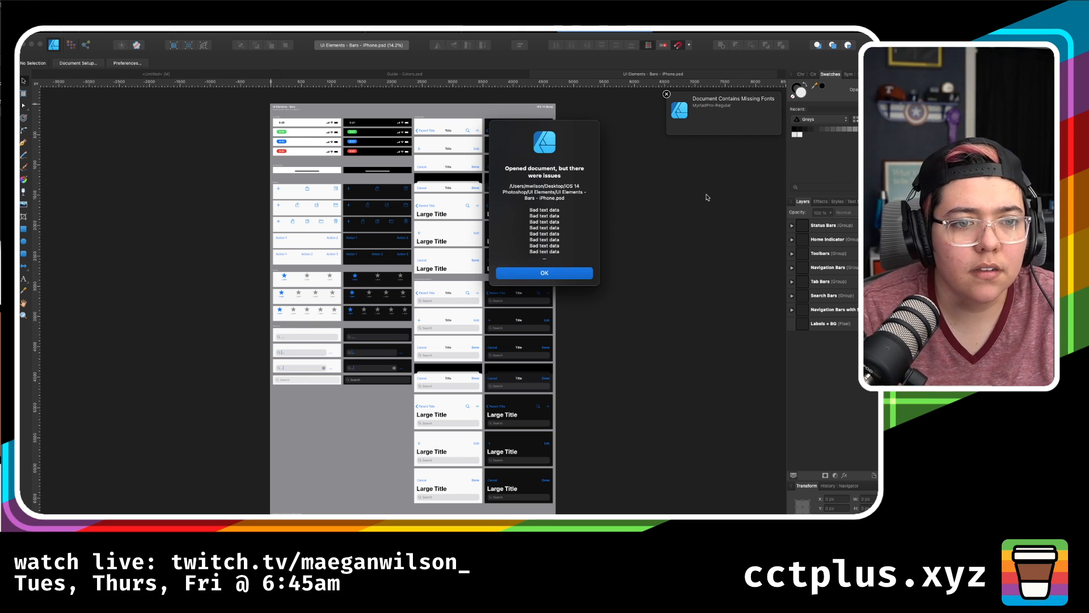
left_click(575, 275)
- Expand the Status Bars group and its light subgroup, and copy the plain "Status Bar" layer
left_click(314, 121)
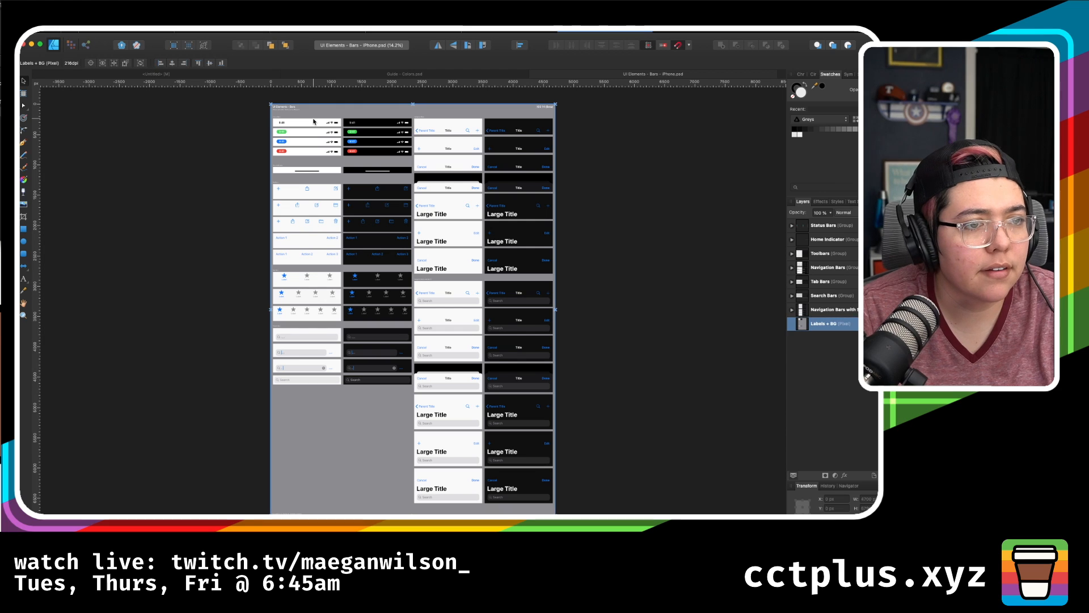
scroll(314, 124, "up", 5)
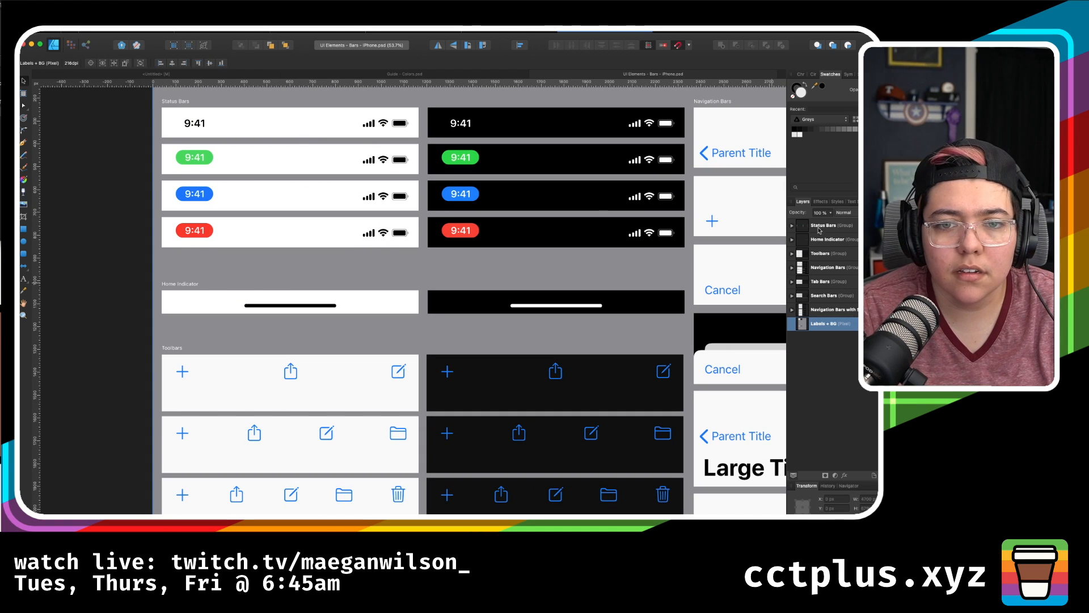
left_click(791, 228)
left_click(820, 240)
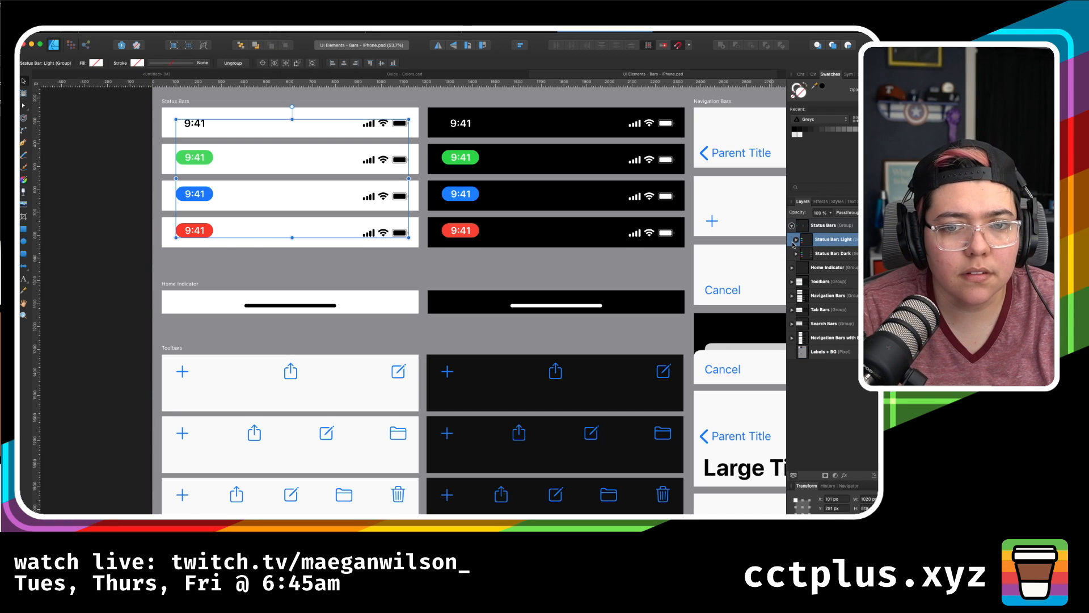
left_click(796, 240)
left_click(840, 254)
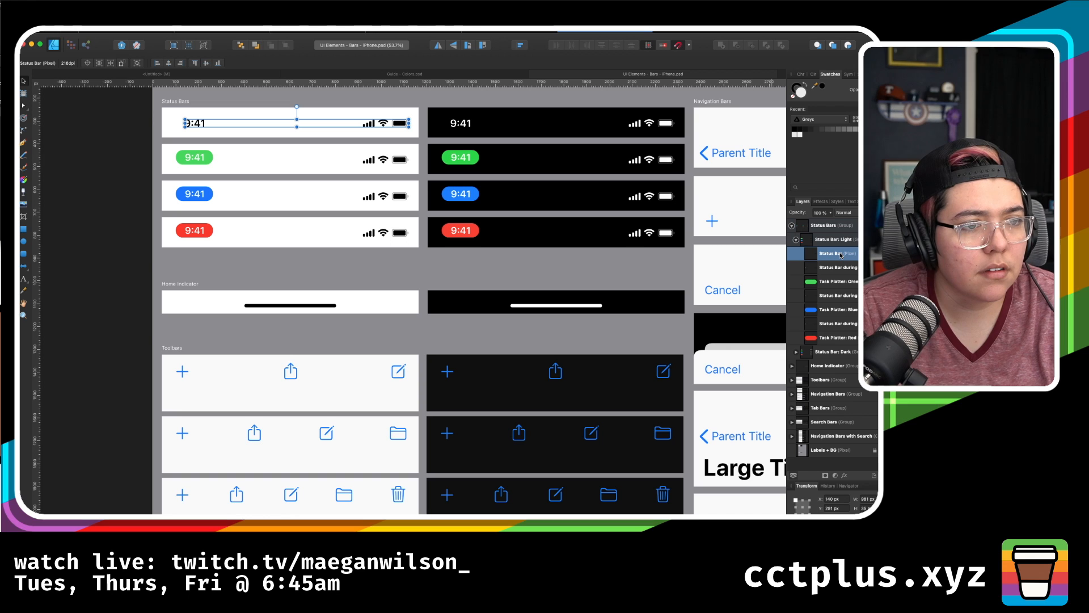
- Paste the status bar into the untitled app design and place it near the artboard's upper edge at about X 24 pt
left_click(205, 75)
left_click(407, 188)
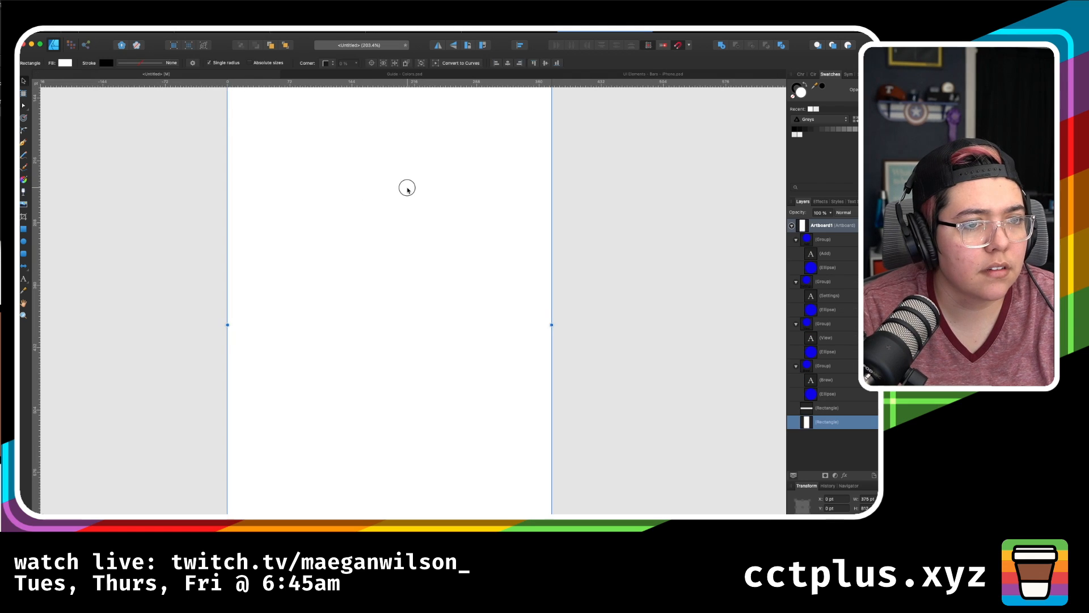
key("super+v")
scroll(407, 187, "down", 4)
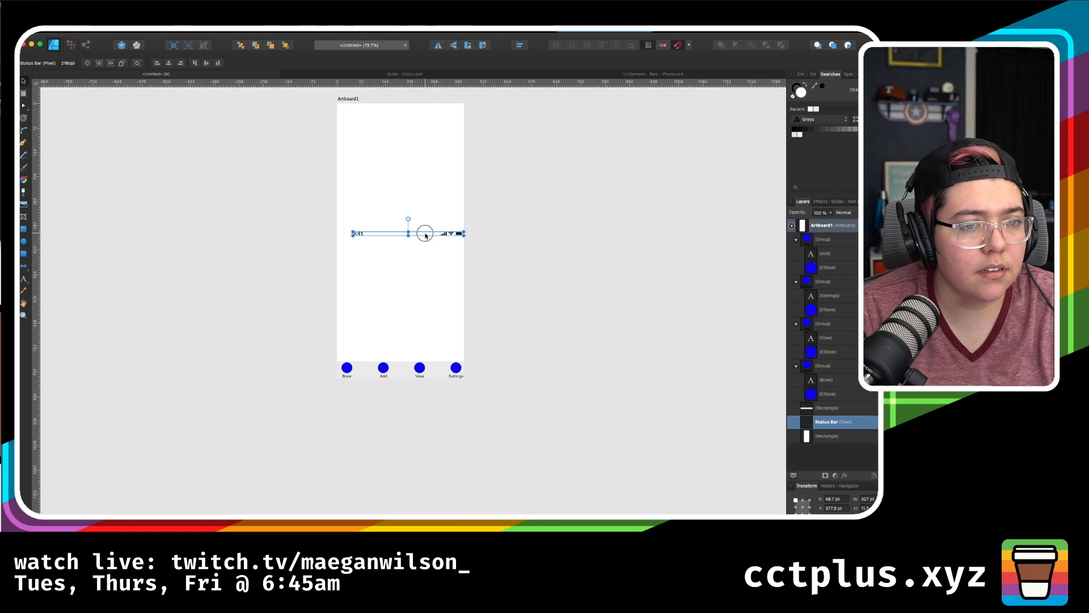
left_click_drag(423, 234, 416, 111)
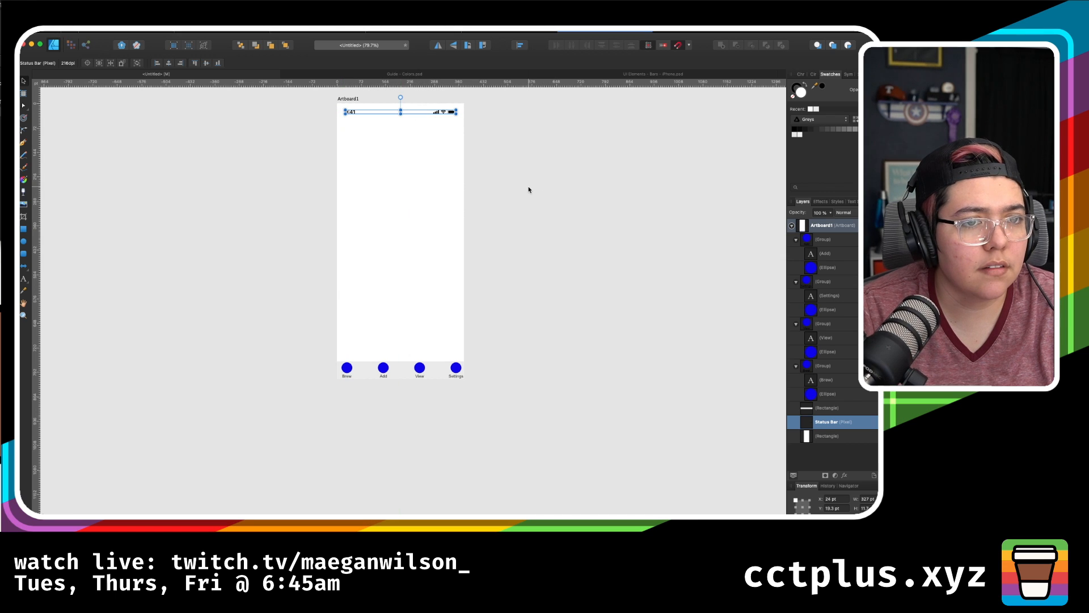
scroll(407, 170, "up", 5)
scroll(406, 170, "up", 3)
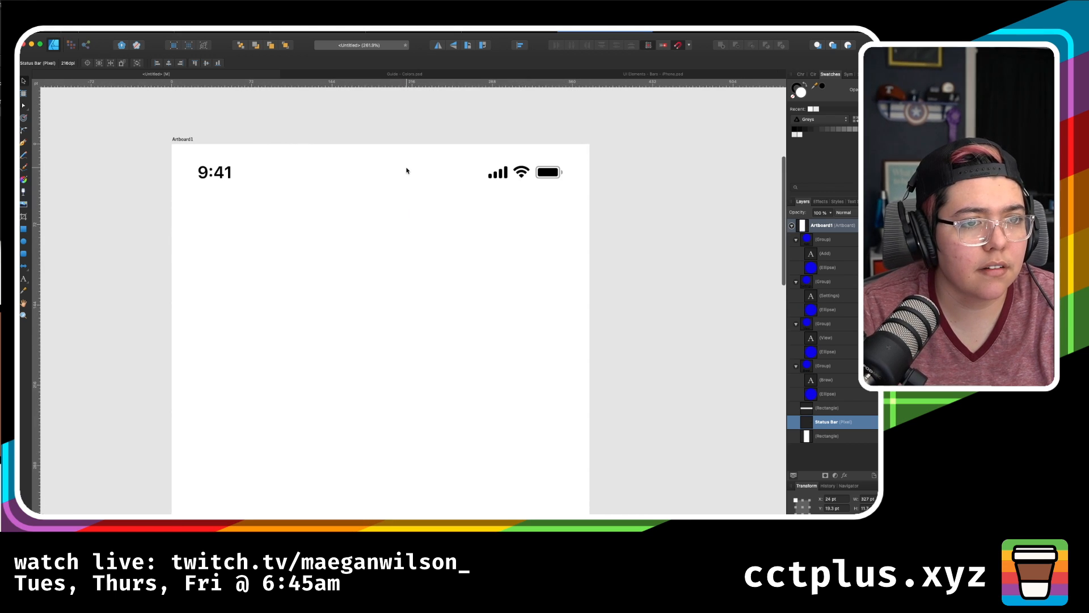
- Examine the status bars, toolbars, tab bars and navigation bars in "UI Elements - Bars - iPhone.psd"
left_click(645, 74)
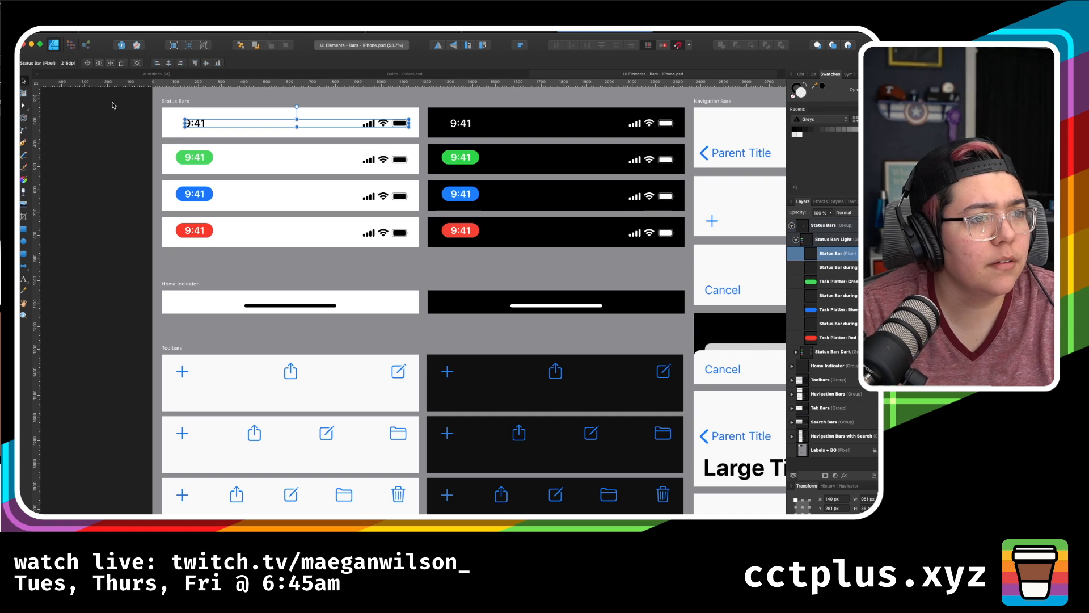
left_click(204, 126)
left_click(255, 263)
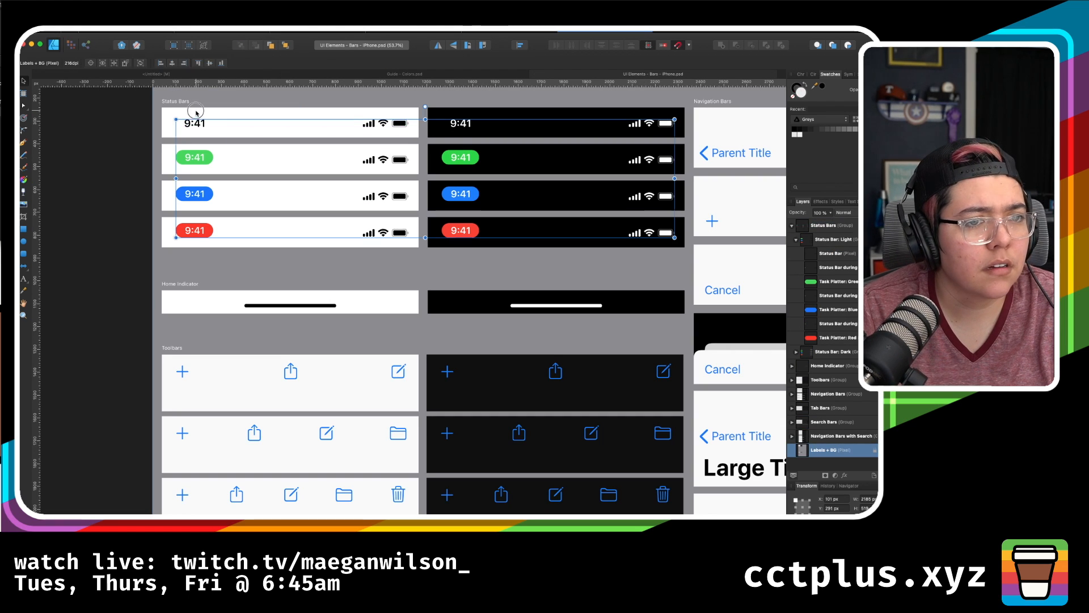
scroll(255, 267, "down", 3)
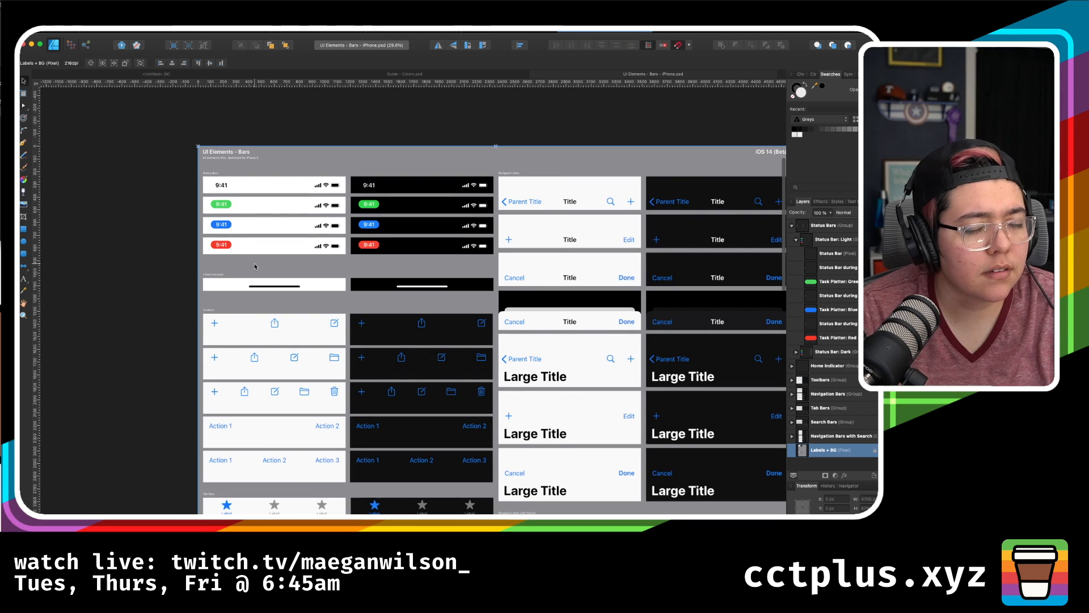
scroll(255, 267, "right", 5)
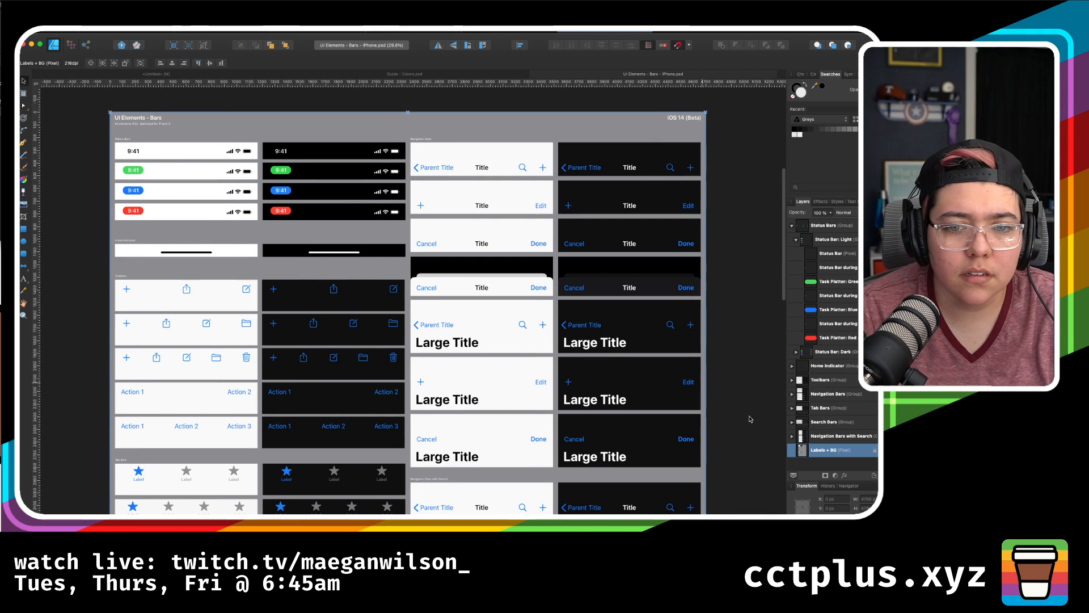
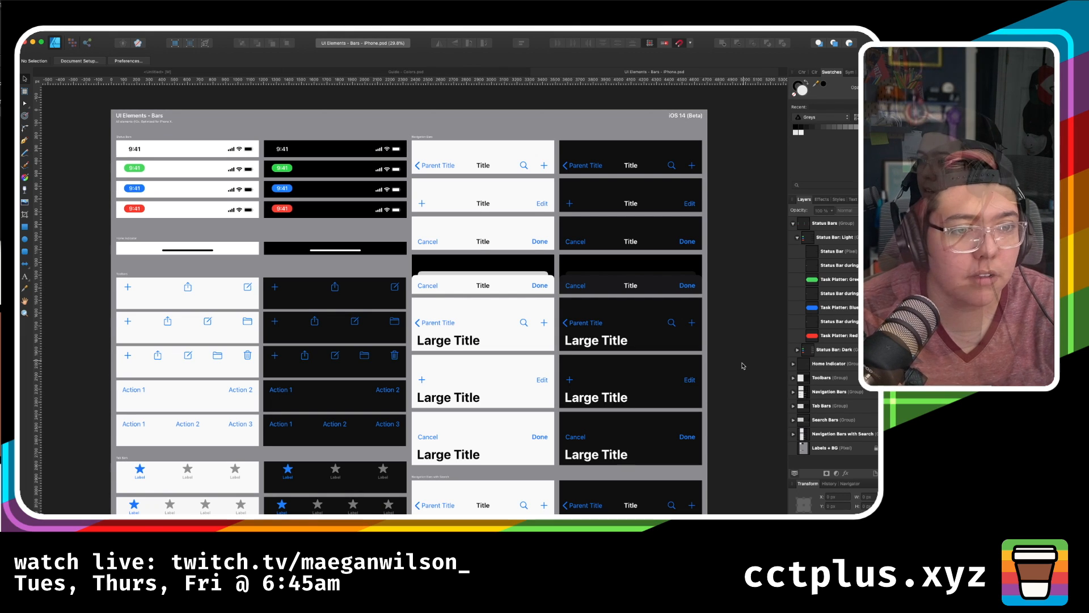
scroll(743, 366, "left", 3)
scroll(743, 366, "up", 1)
scroll(743, 366, "left", 1)
scroll(743, 366, "down", 1)
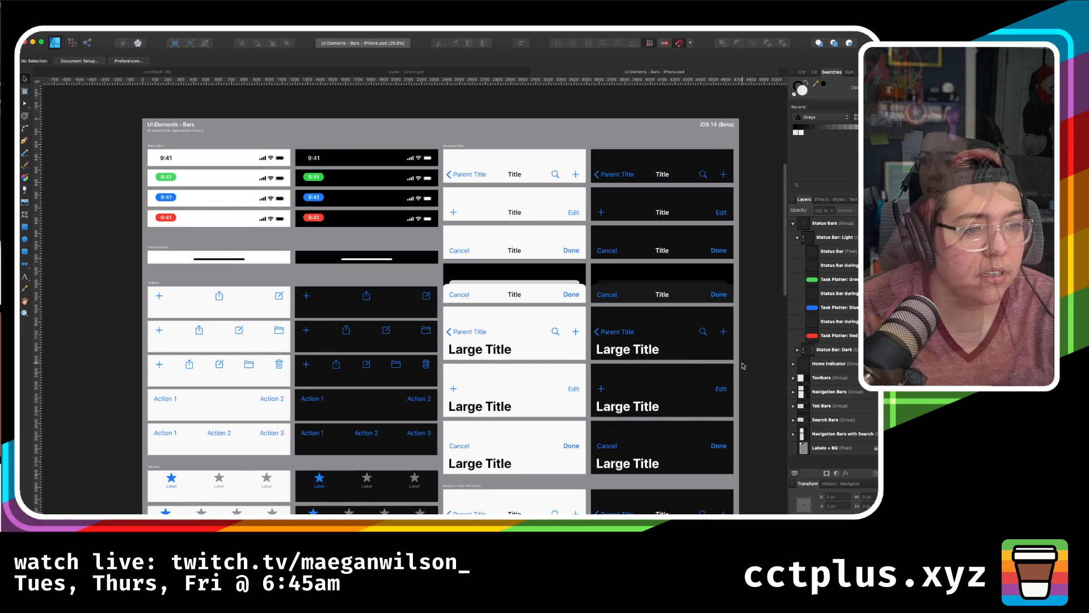
scroll(743, 366, "up", 1)
scroll(744, 366, "left", 1)
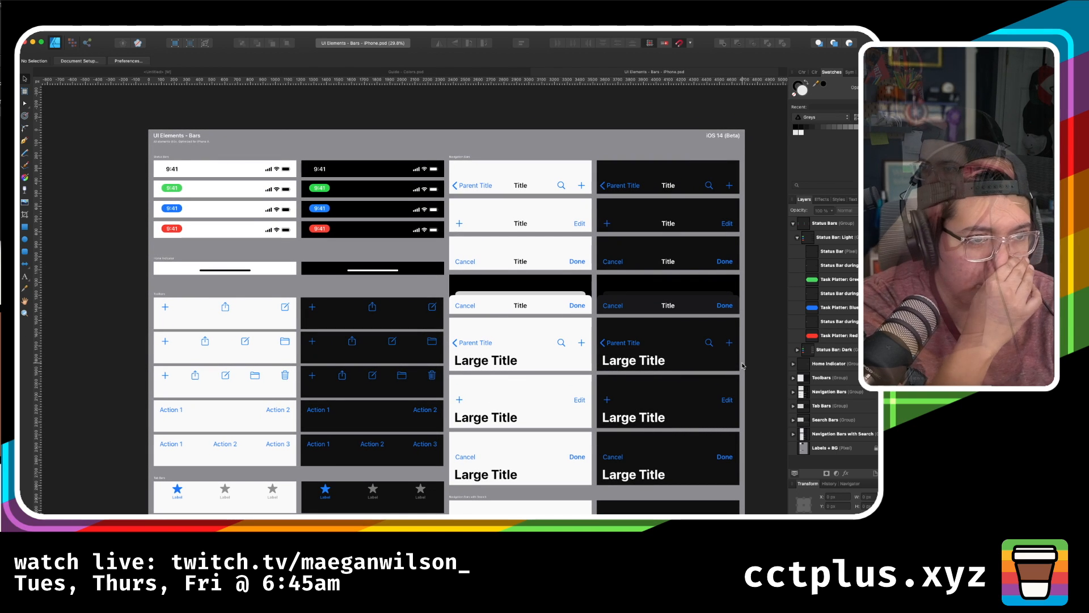
- Return to the untitled design, center the status bar horizontally on the artboard, and deselect everything
left_click(226, 72)
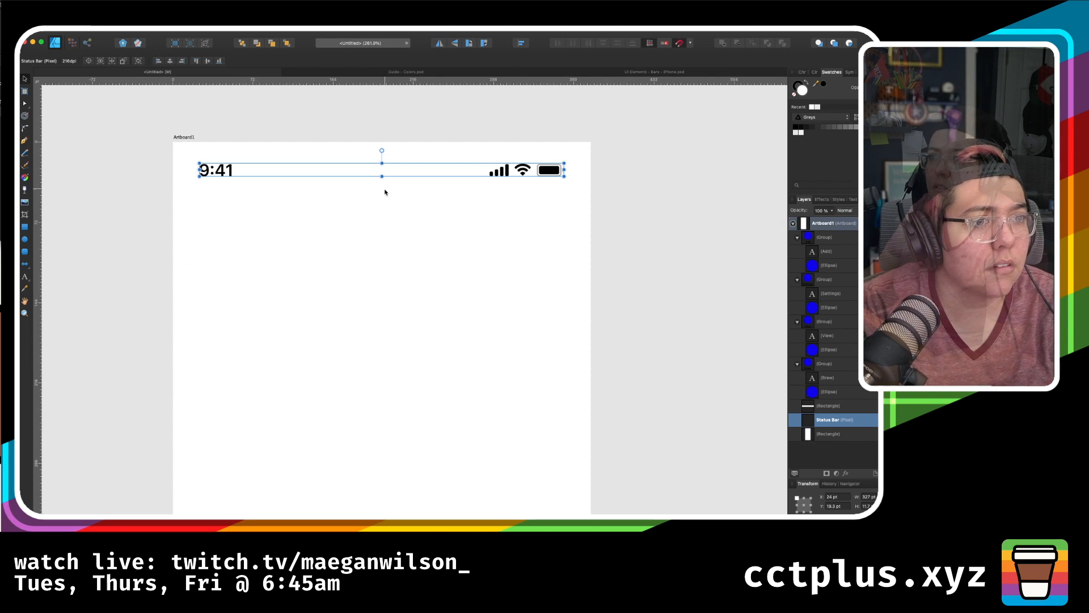
mouse_move(564, 176)
left_mouse_down()
mouse_move(586, 188)
mouse_move(572, 185)
left_mouse_up()
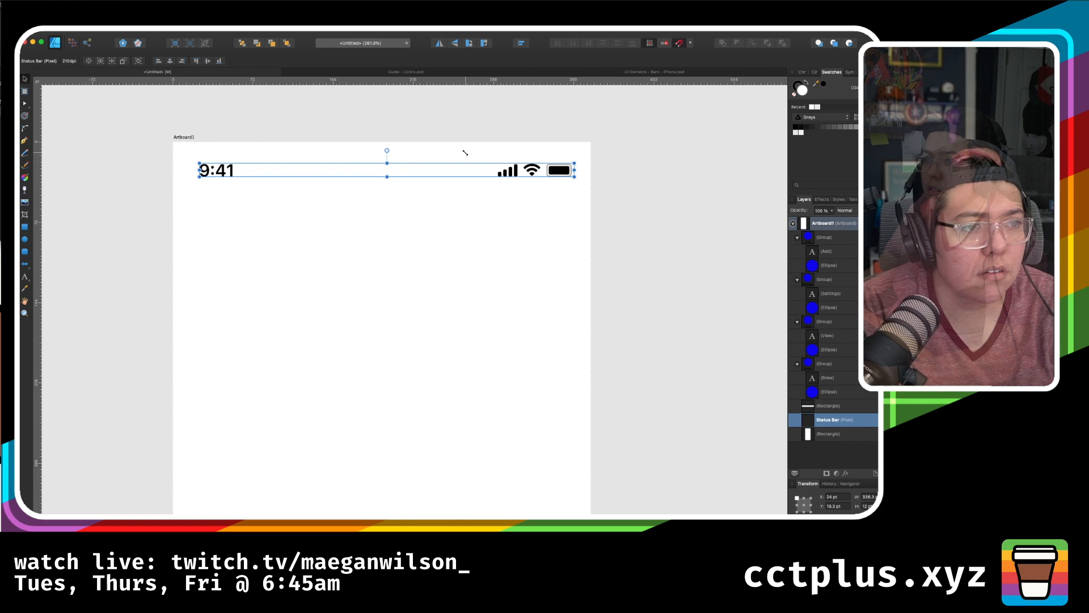
key("super+z")
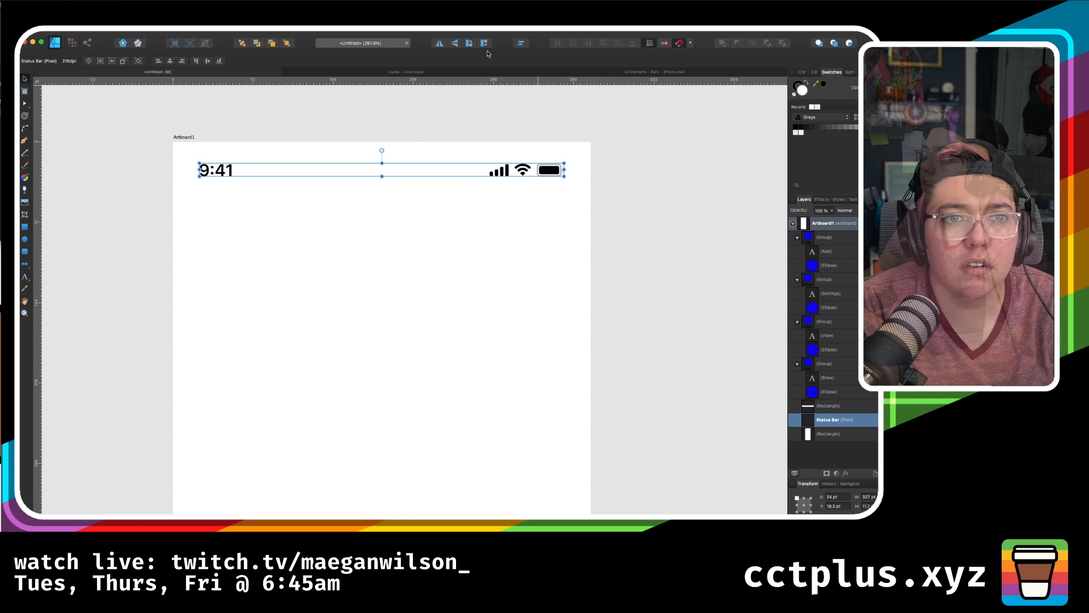
left_click(522, 43)
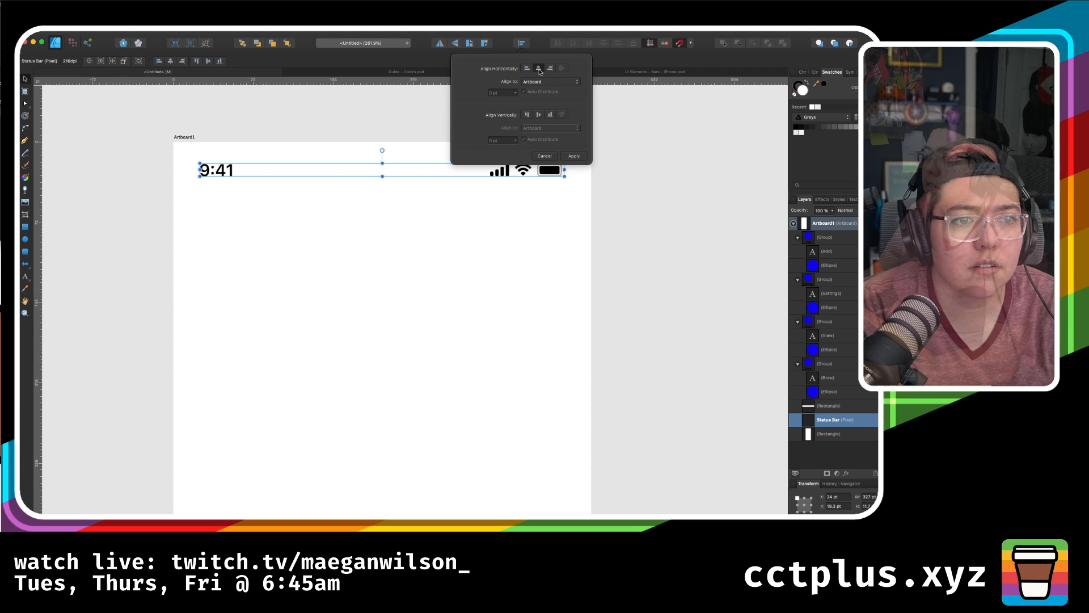
left_click(578, 183)
scroll(579, 184, "down", 5)
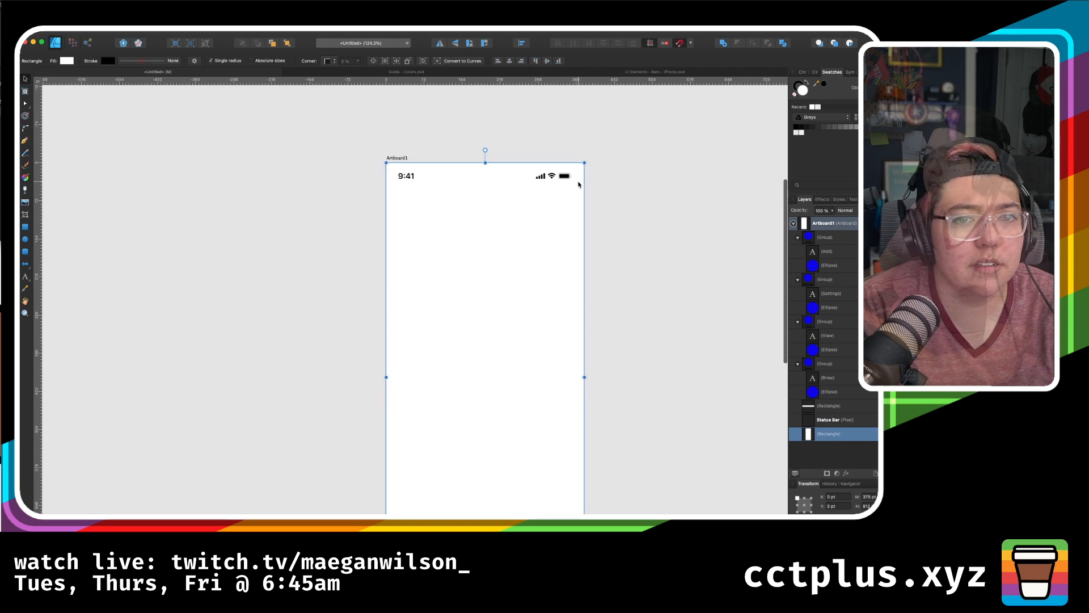
scroll(578, 184, "down", 6)
scroll(579, 185, "down", 2)
scroll(578, 184, "down", 3)
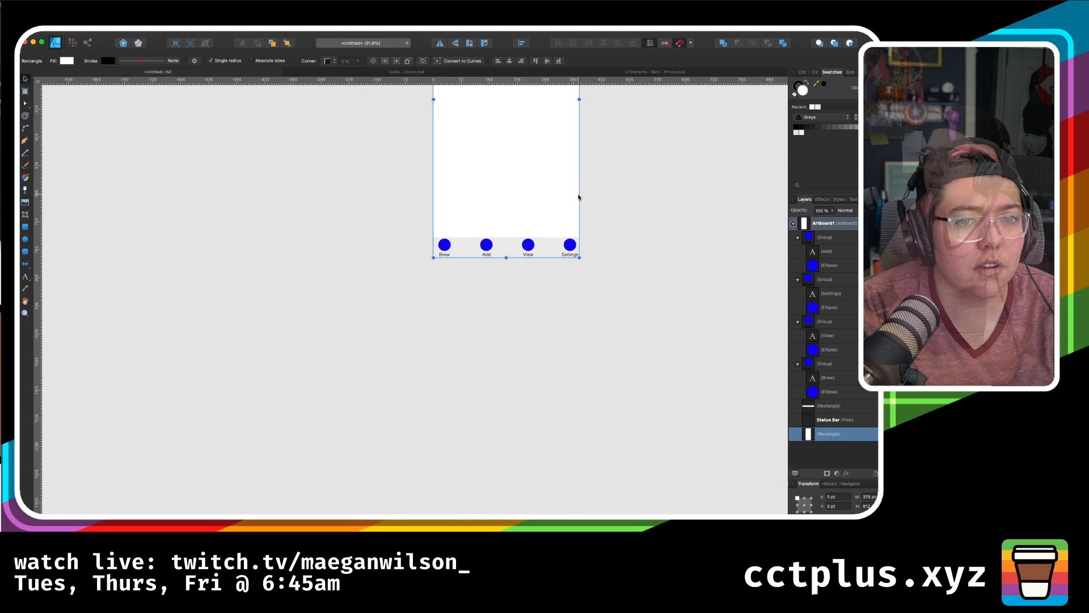
scroll(579, 197, "up", 8)
left_click(615, 189)
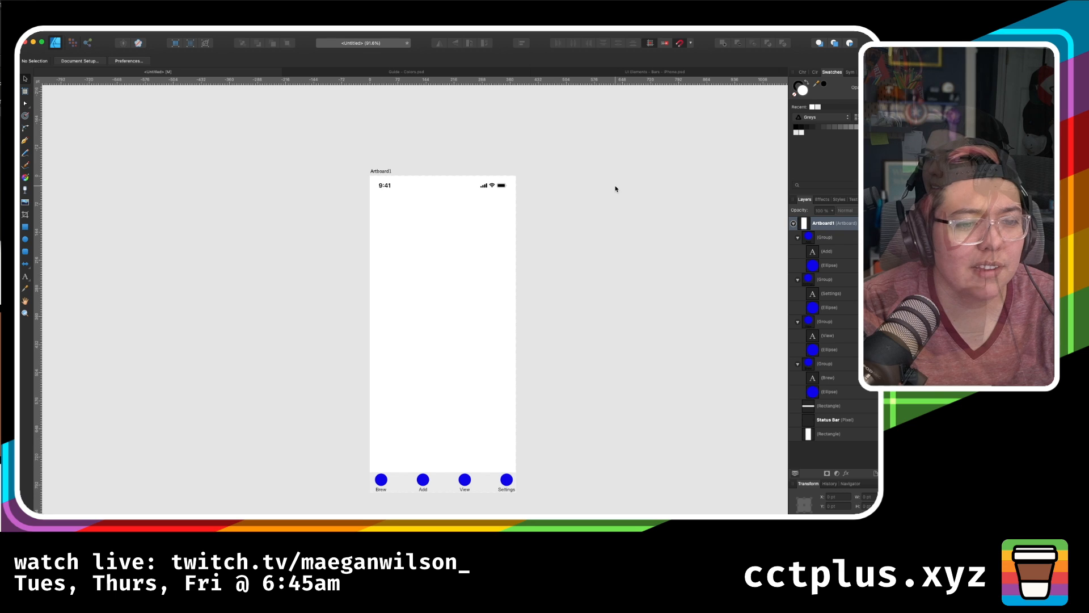
- Try to save the design, browsing Developer, Dropbox and Desktop for a suitable project folder, and cancel the save
key("super+s")
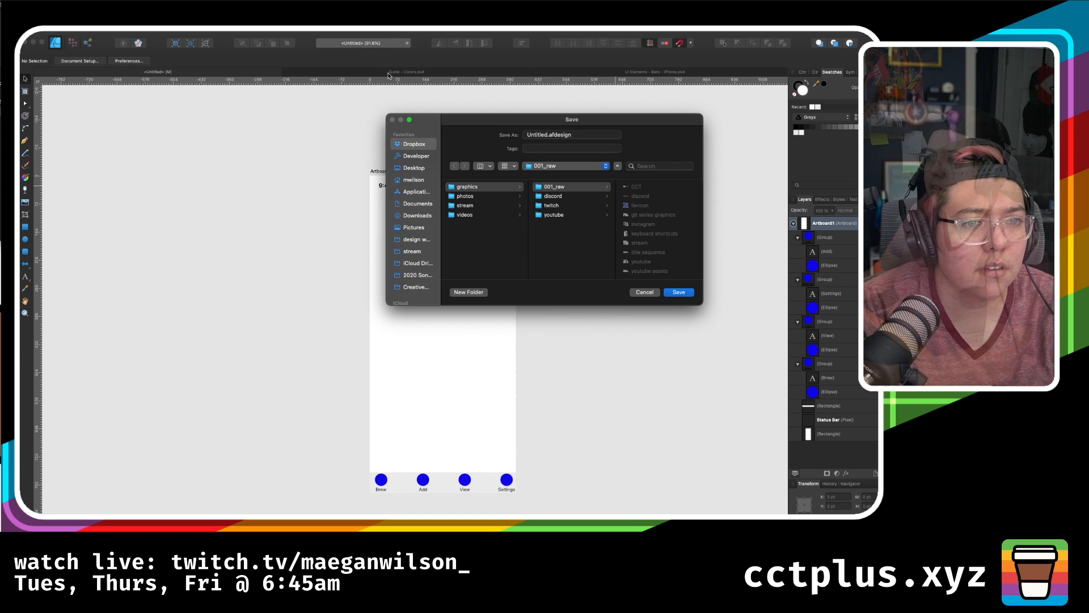
left_click(414, 156)
scroll(476, 271, "down", 1)
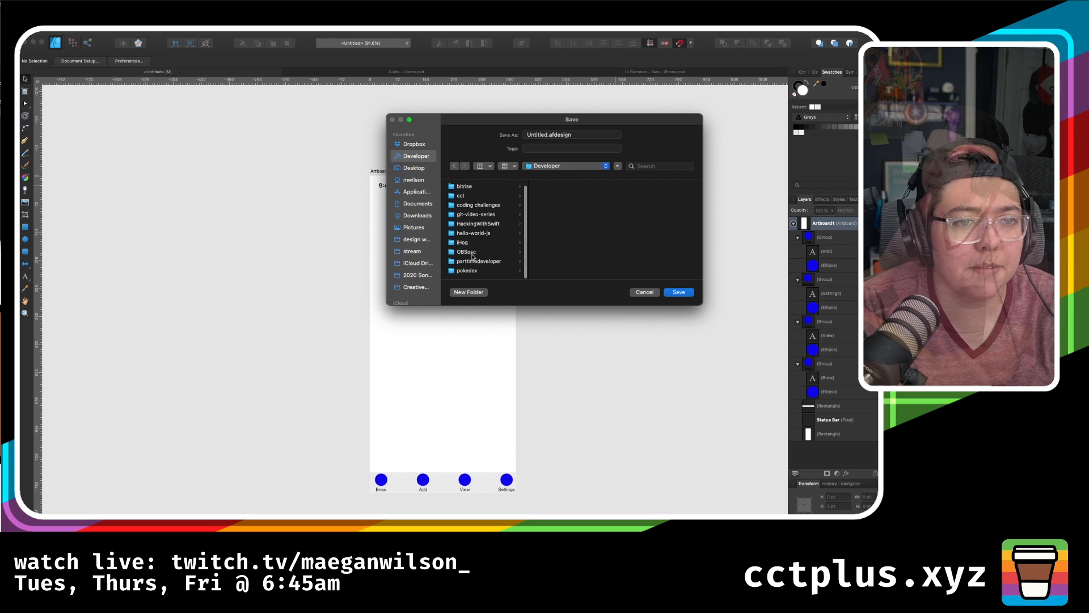
left_click(496, 262)
key("Down")
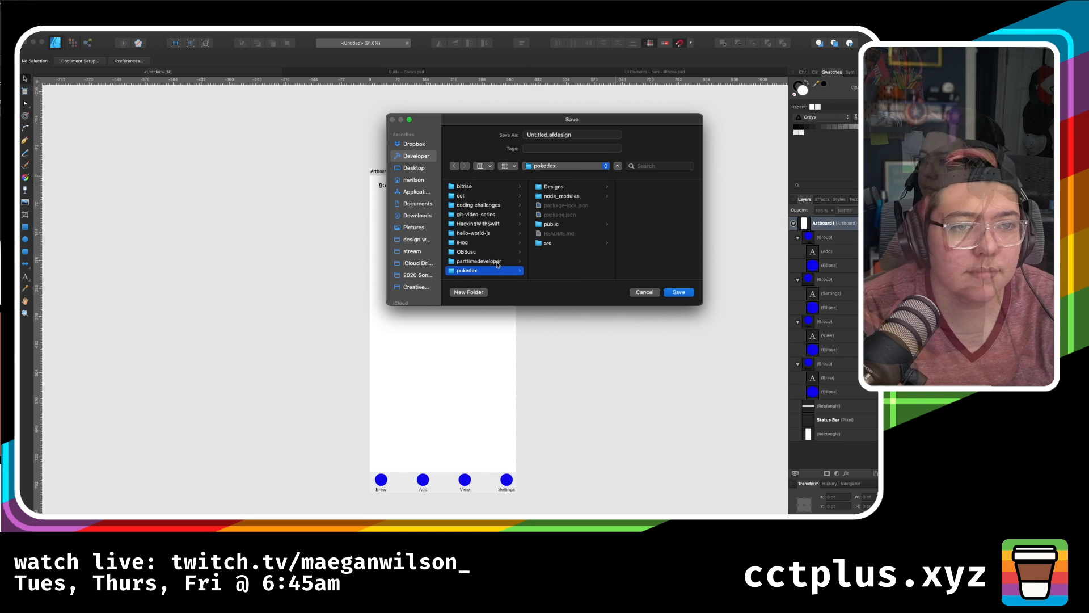
key("Up")
key("Up")
key("Up")
key("Up")
key("Up")
key("Up")
key("Up")
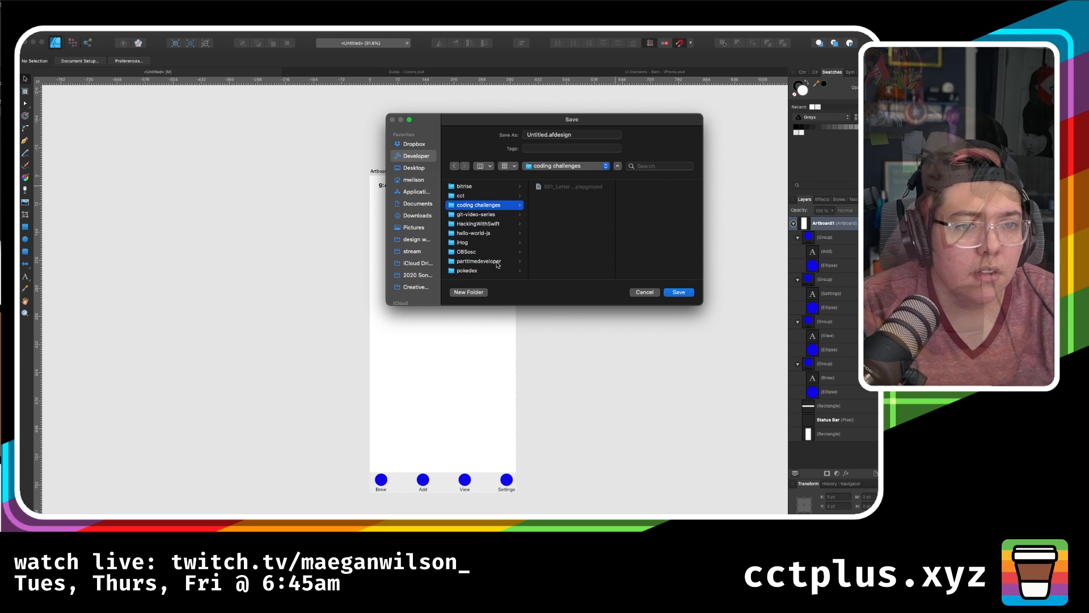
key("Down")
key("Down")
key("Down")
key("Down")
key("Down")
key("Down")
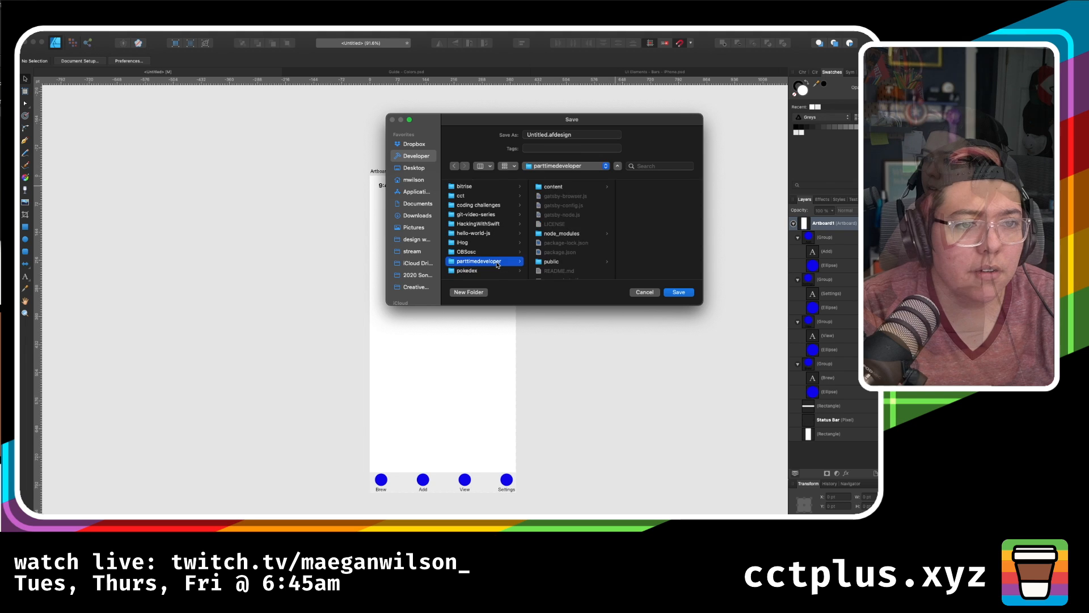
key("Up")
key("Up")
key("Up")
key("Up")
key("Up")
key("Up")
key("Up")
key("Up")
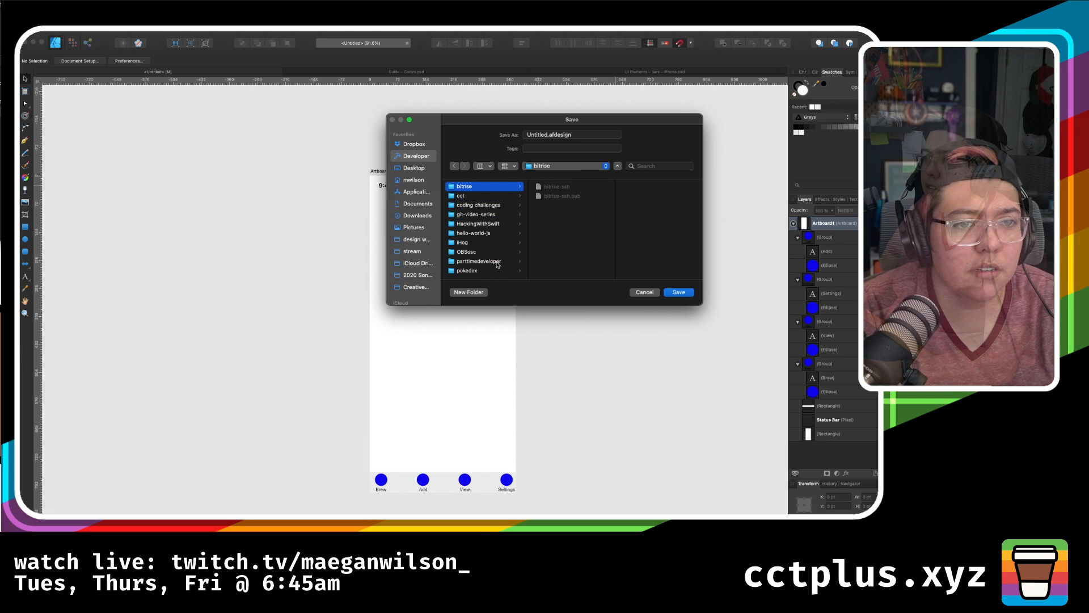
key("Down")
key("Right")
key("Right")
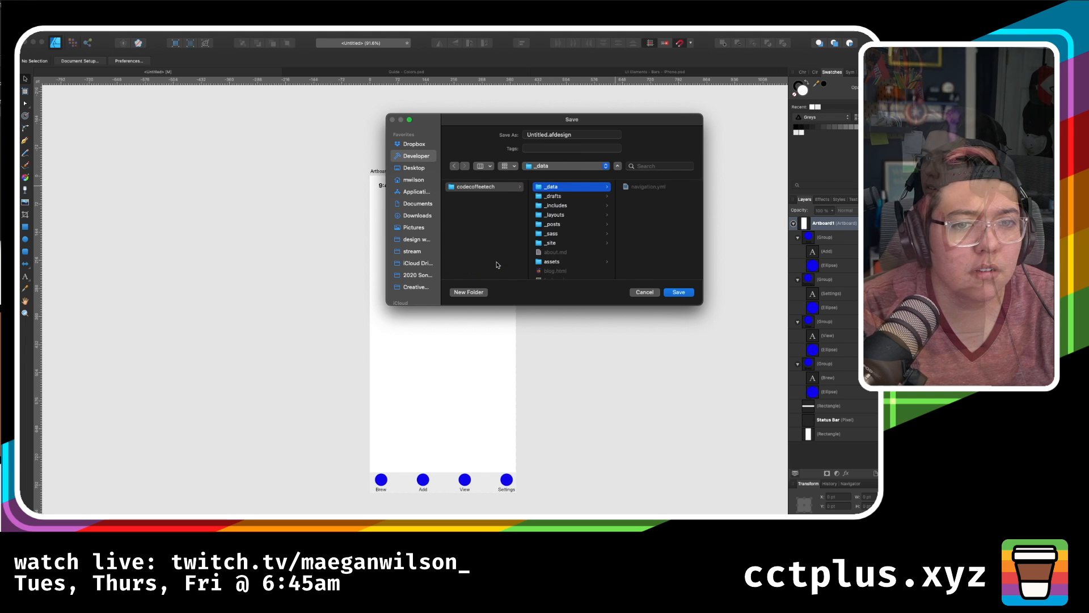
scroll(579, 258, "down", 2)
scroll(579, 258, "left", 3)
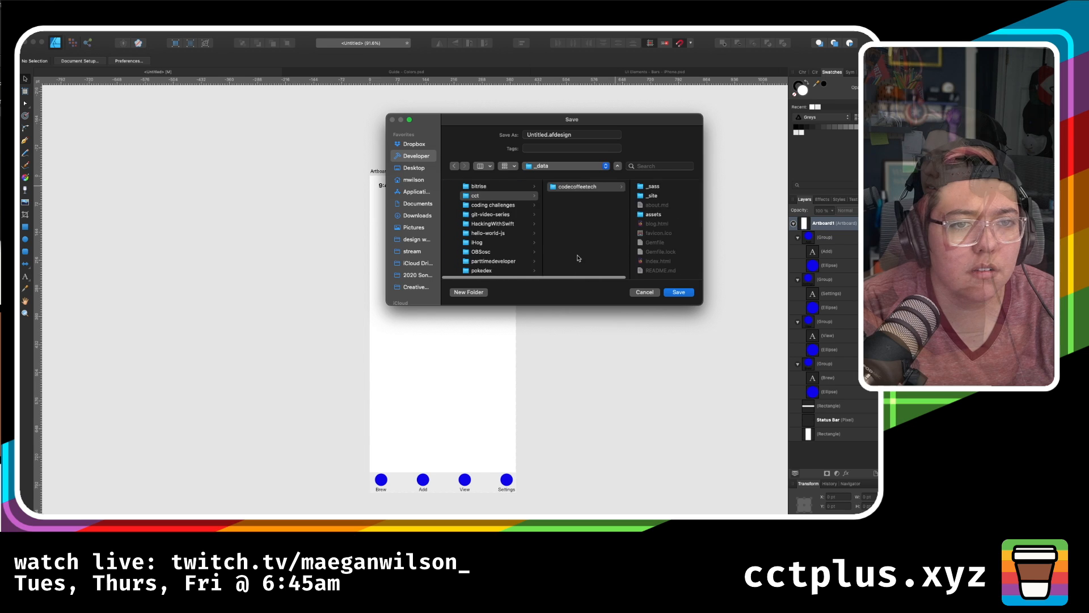
left_click(461, 188)
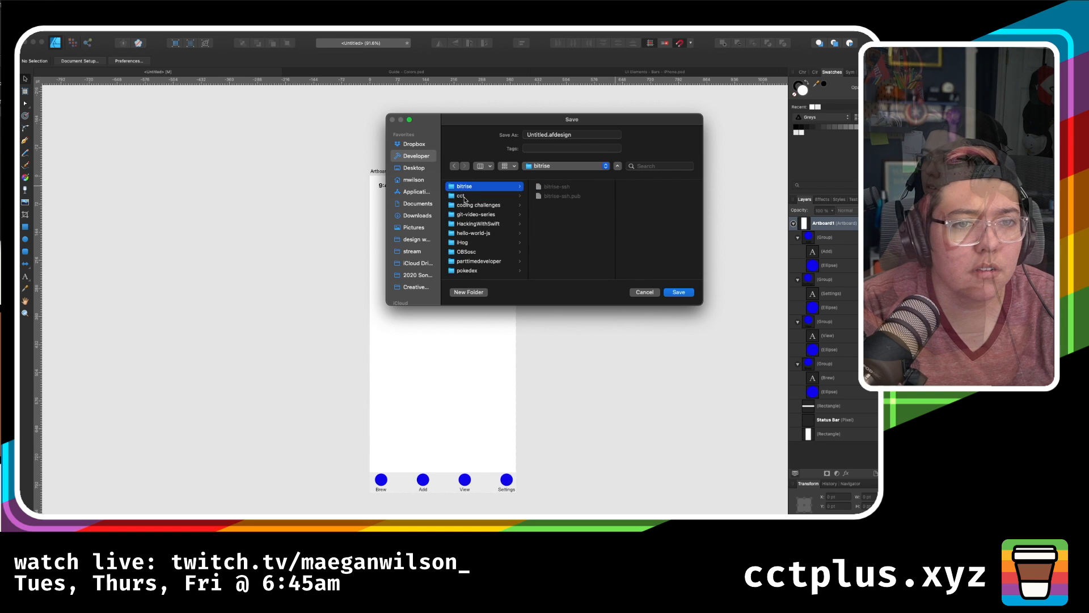
left_click(464, 206)
left_click(470, 225)
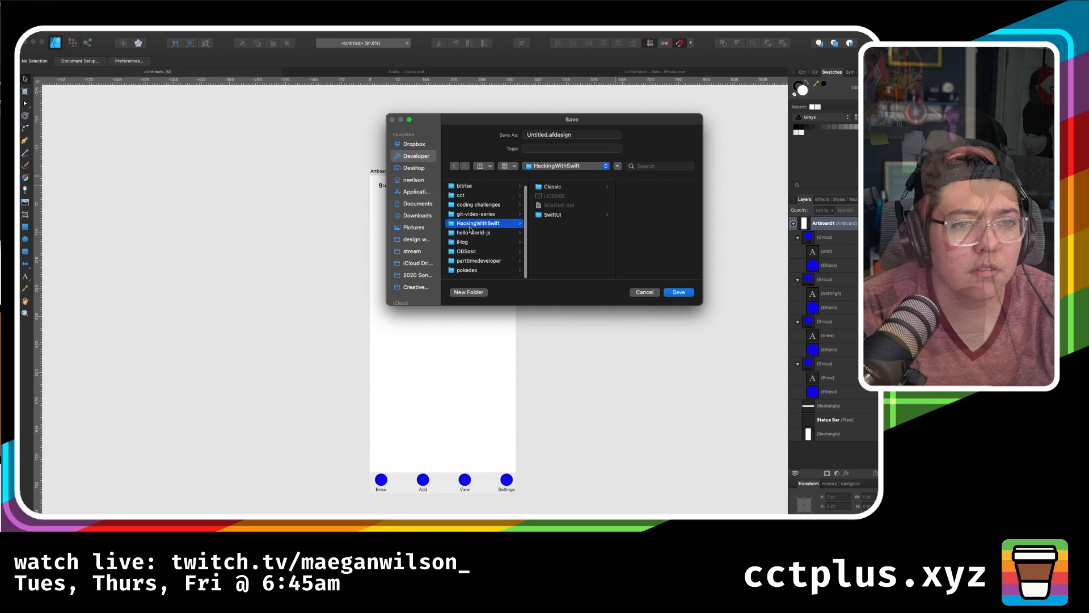
left_click(471, 261)
left_click(415, 144)
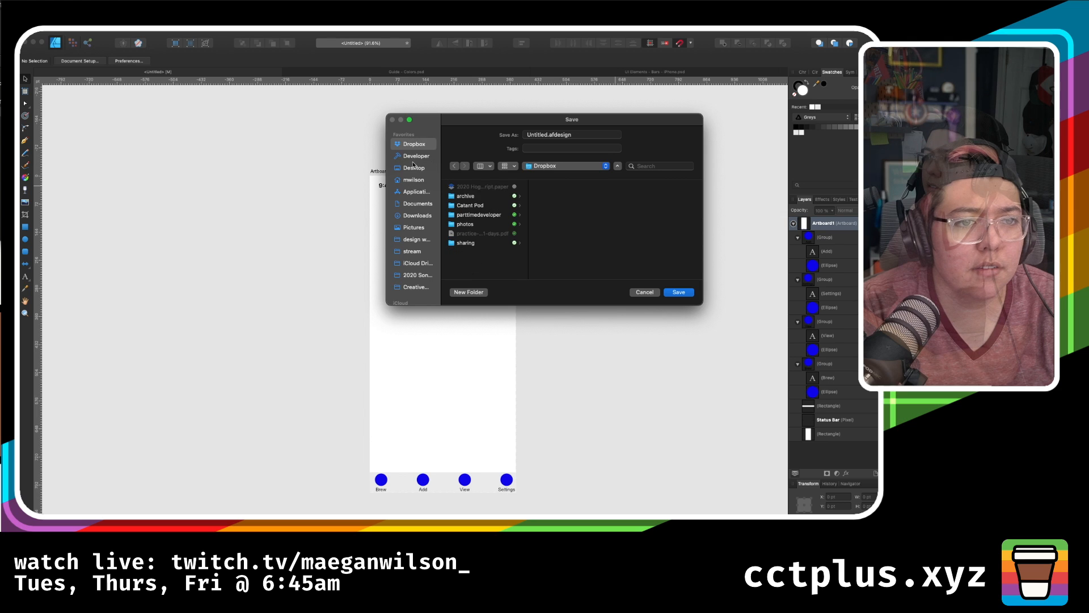
left_click(413, 167)
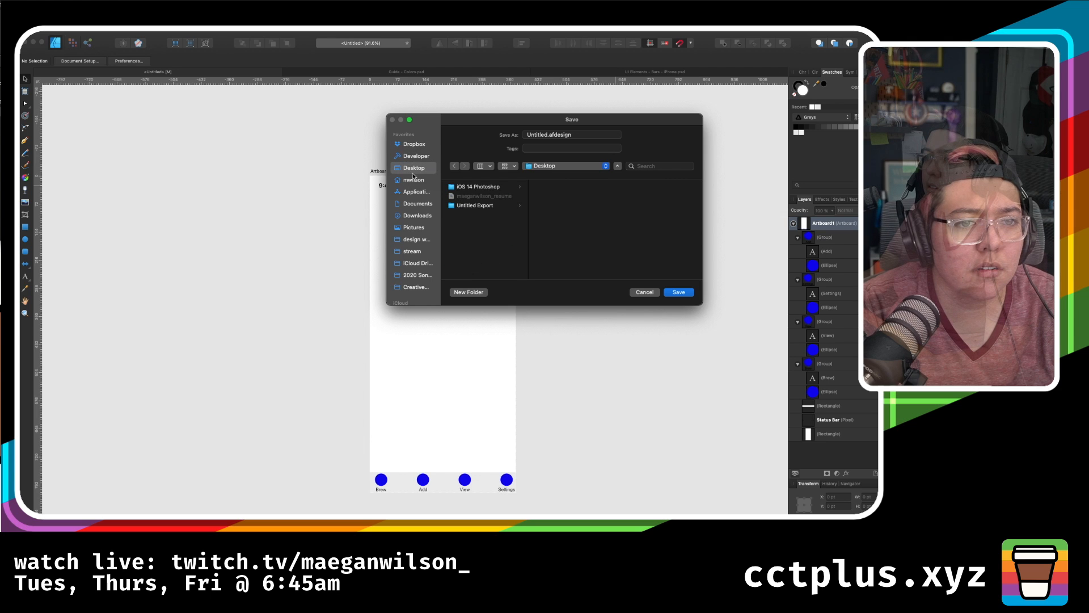
left_click(645, 293)
- Switch to GitKraken and reveal the coffee-companion repository's folder in Finder
key("ctrl+Up")
left_click(454, 168)
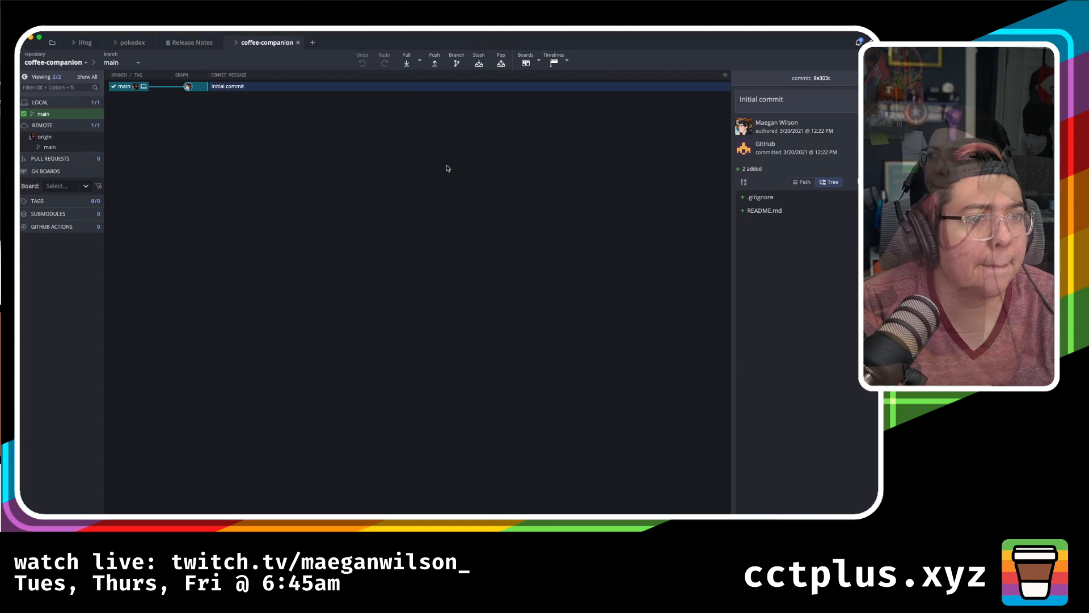
left_click(57, 62)
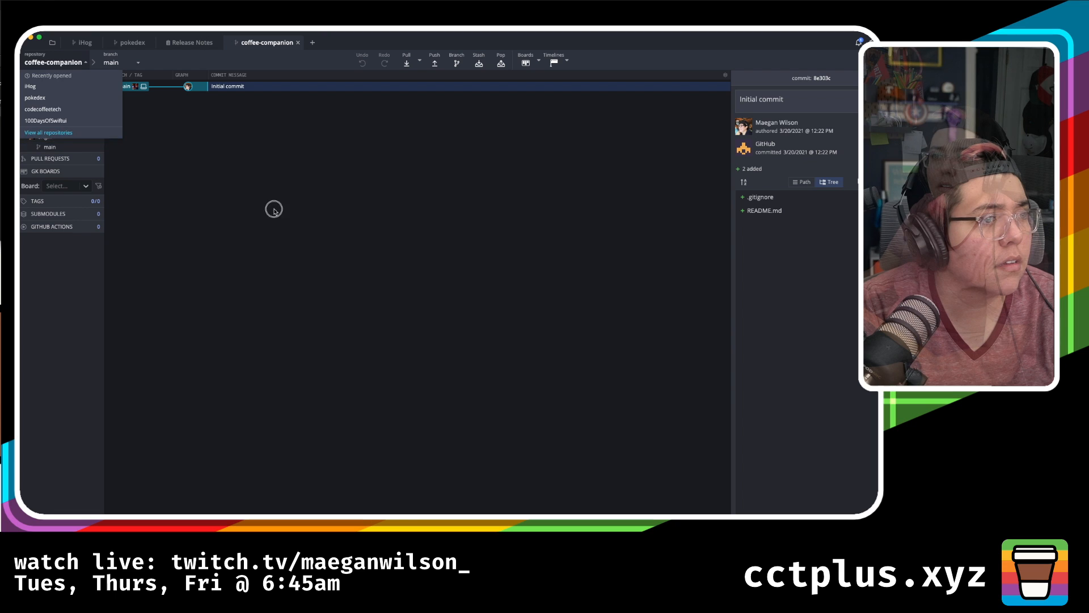
left_click(155, 120)
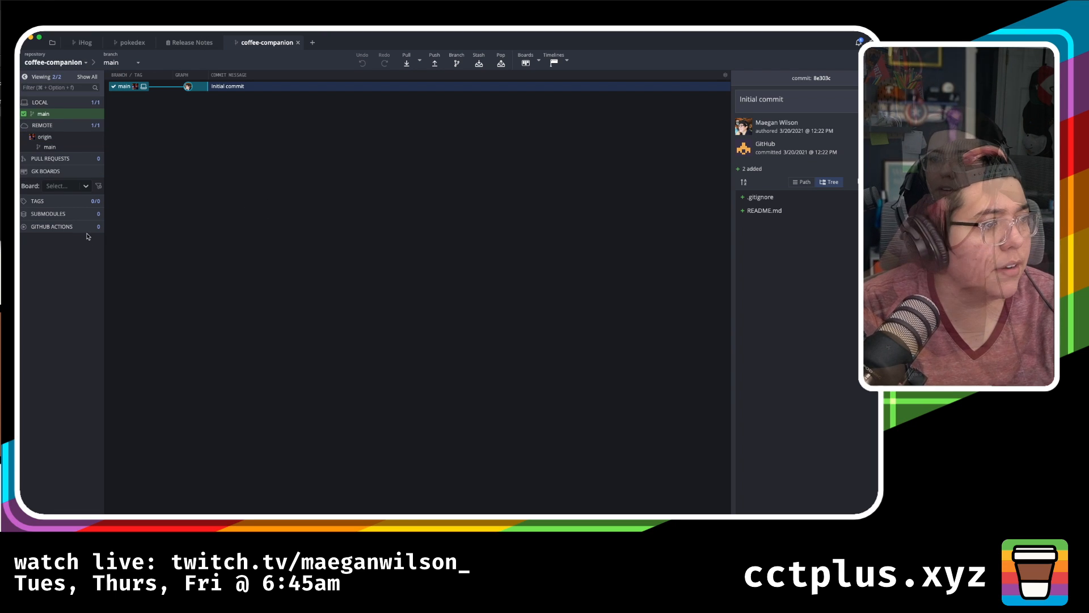
left_click(374, 302)
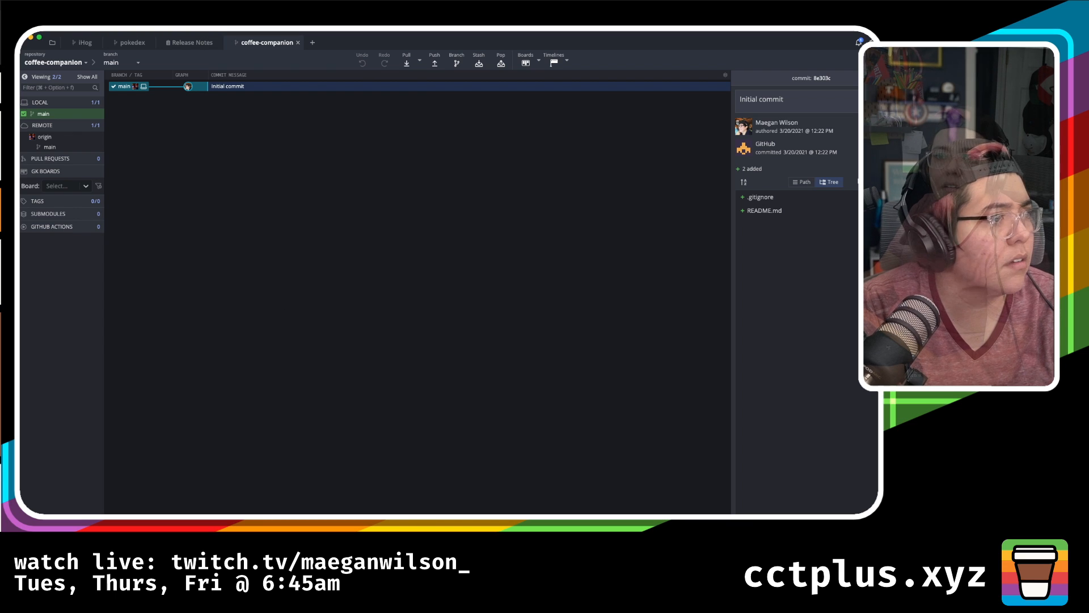
key("super+shift+e")
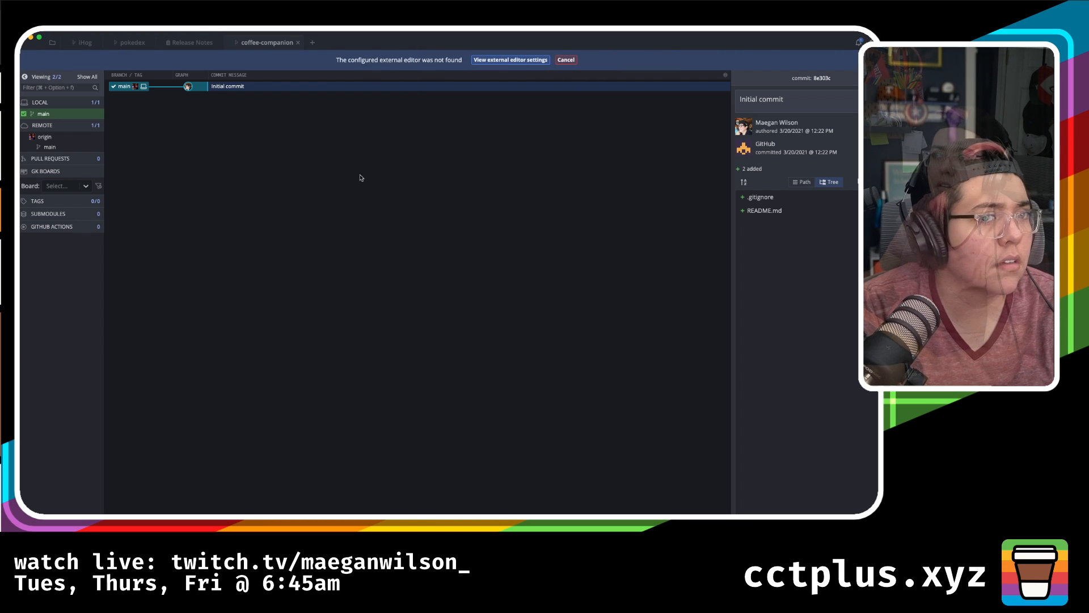
left_click(566, 60)
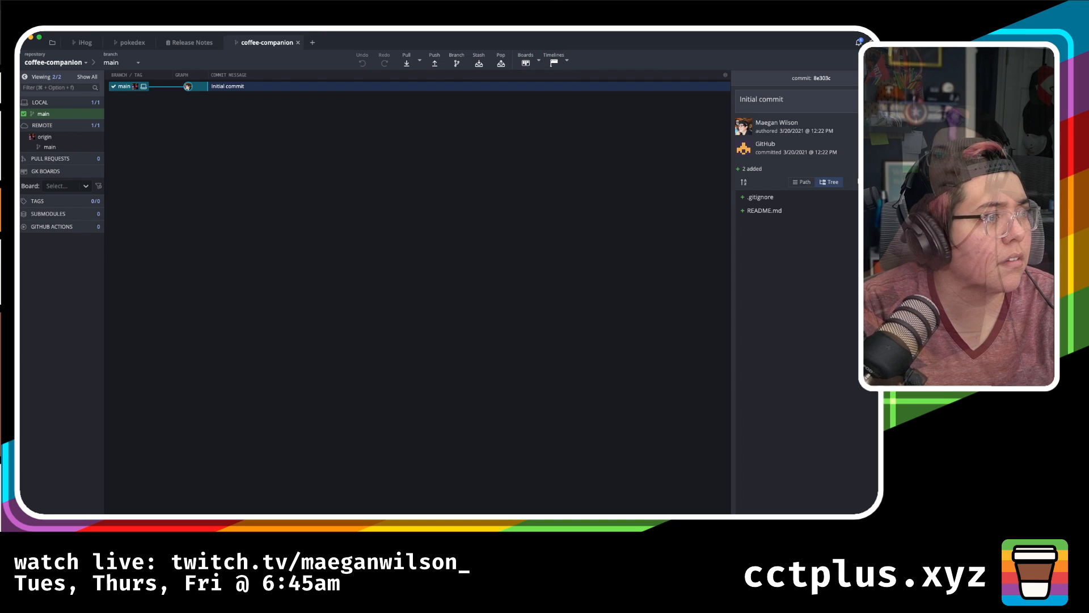
key("alt+o")
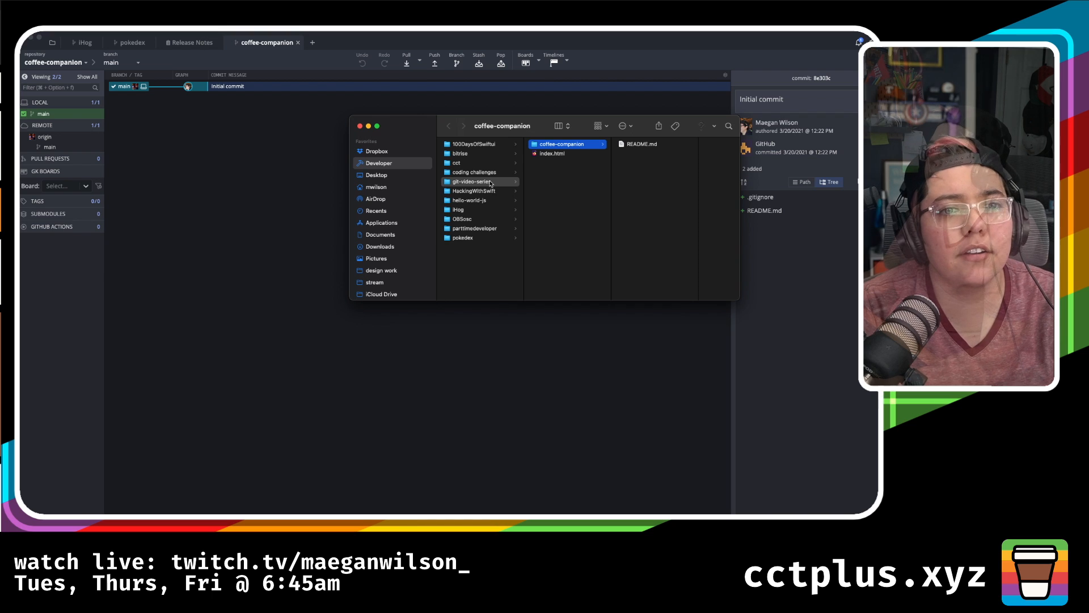
- Move the coffee-companion folder out of git-video-series directly into the Developer folder, and open it there
left_click(546, 191)
left_click(450, 297)
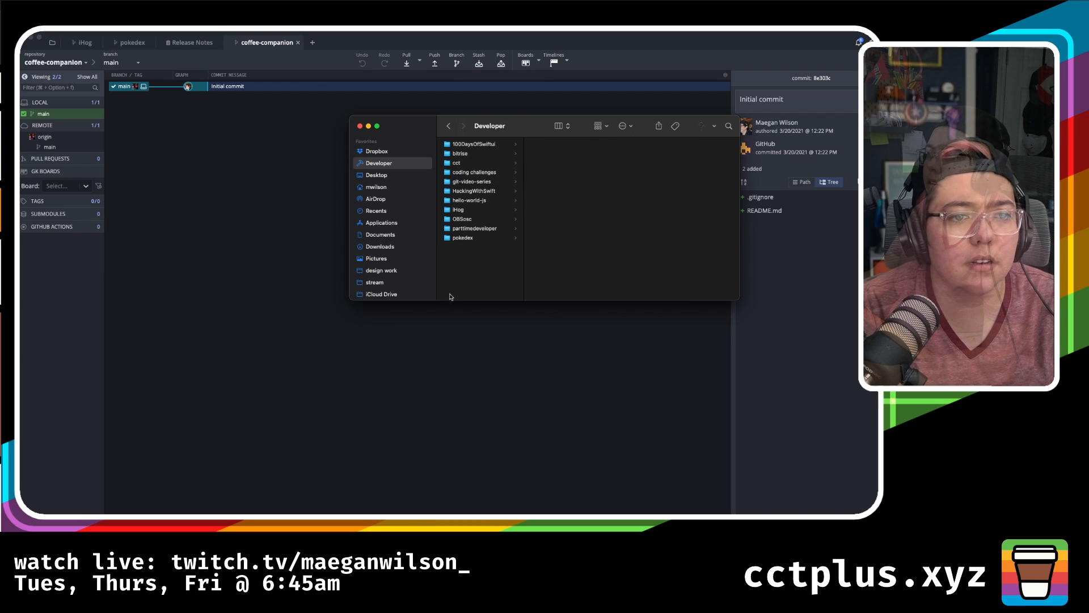
left_click(483, 173)
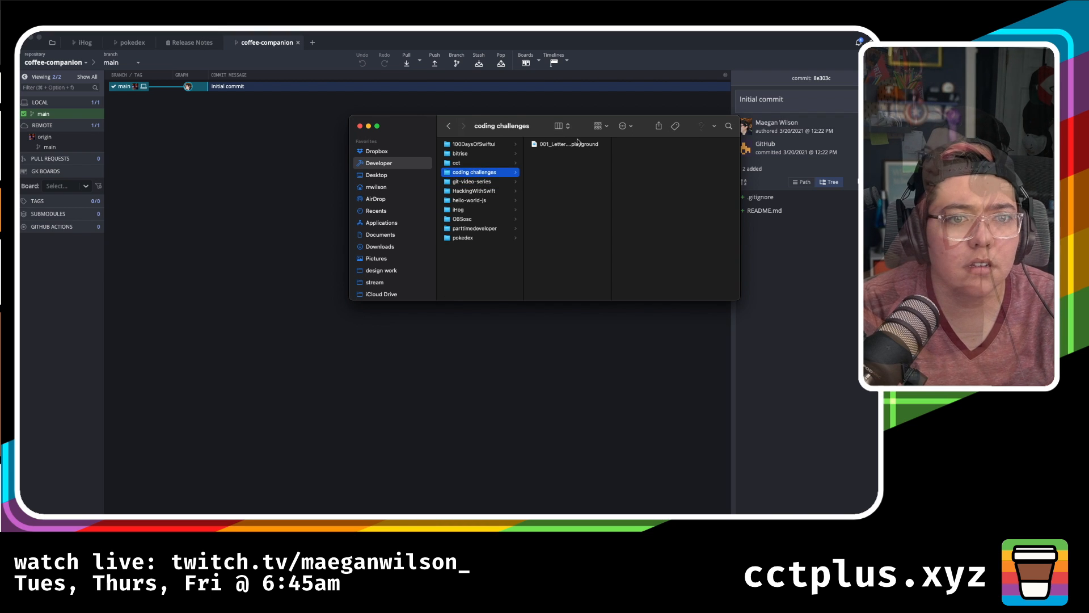
left_click(483, 181)
left_click_drag(557, 143, 481, 265)
left_click(482, 266)
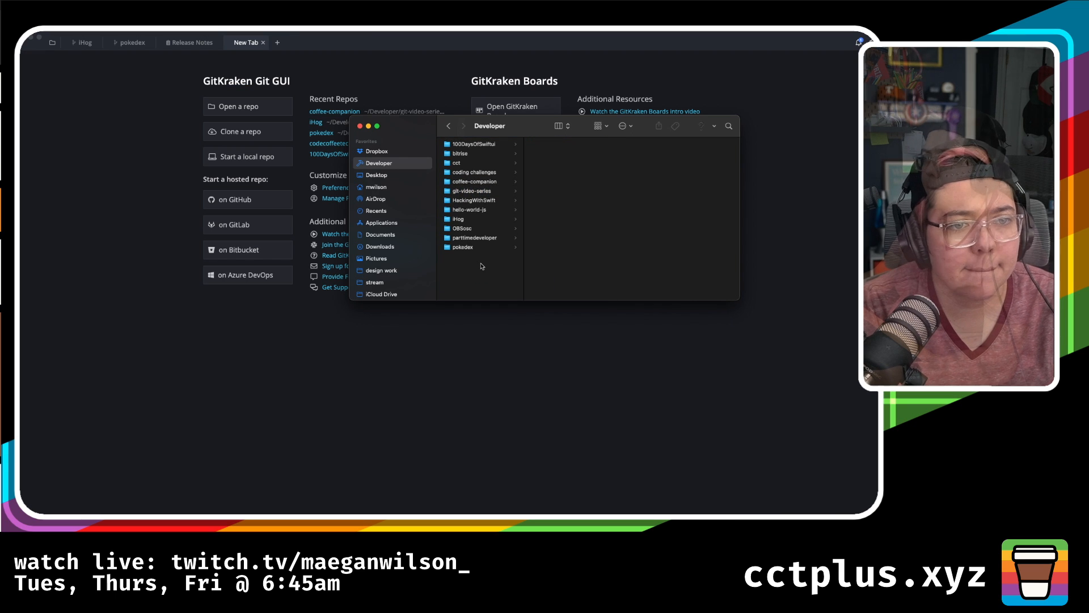
left_click(491, 182)
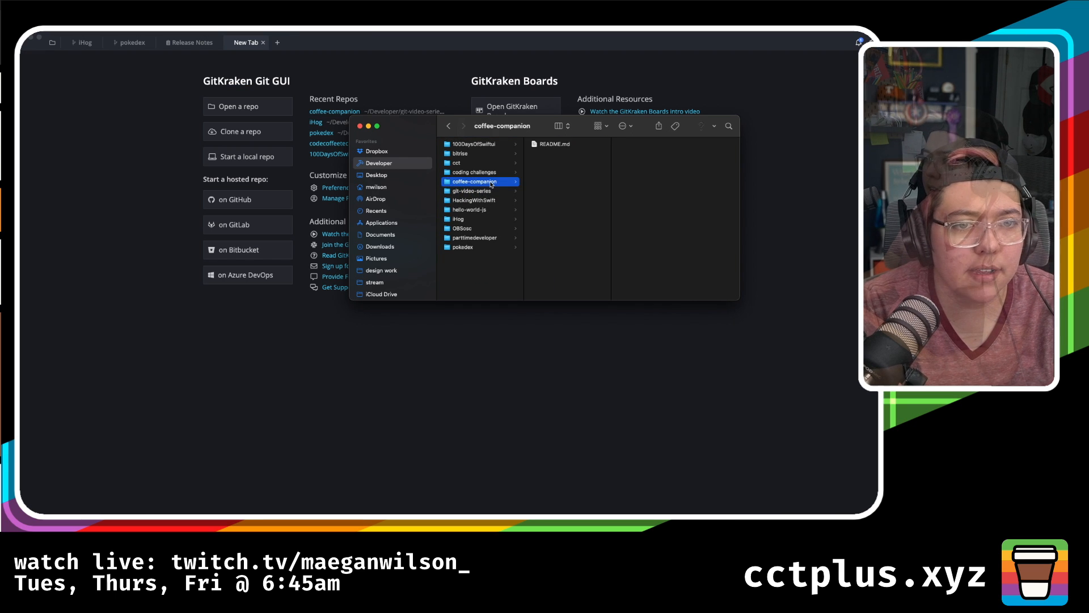
- Switch back to Affinity Designer and save the design as Untitled.afdesign in the coffee-companion folder under Developer
key("ctrl+Up")
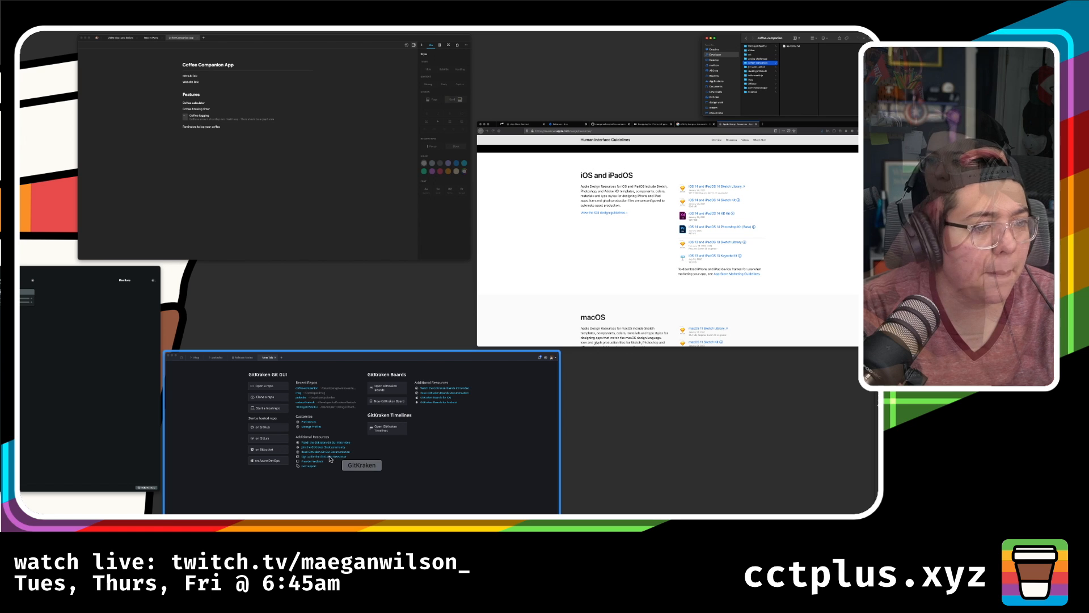
left_click(874, 447)
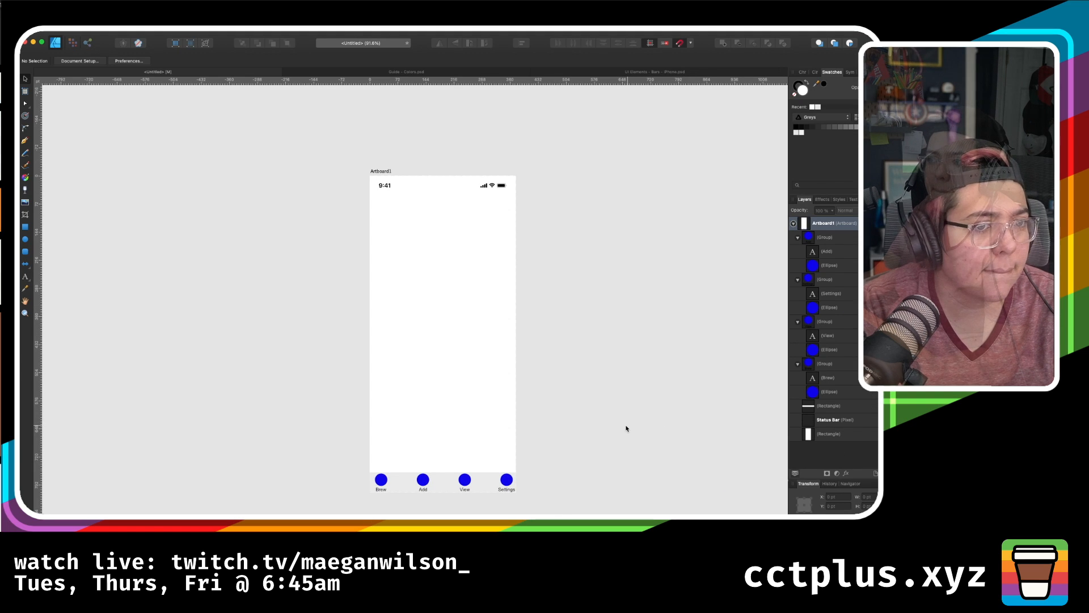
key("super+s")
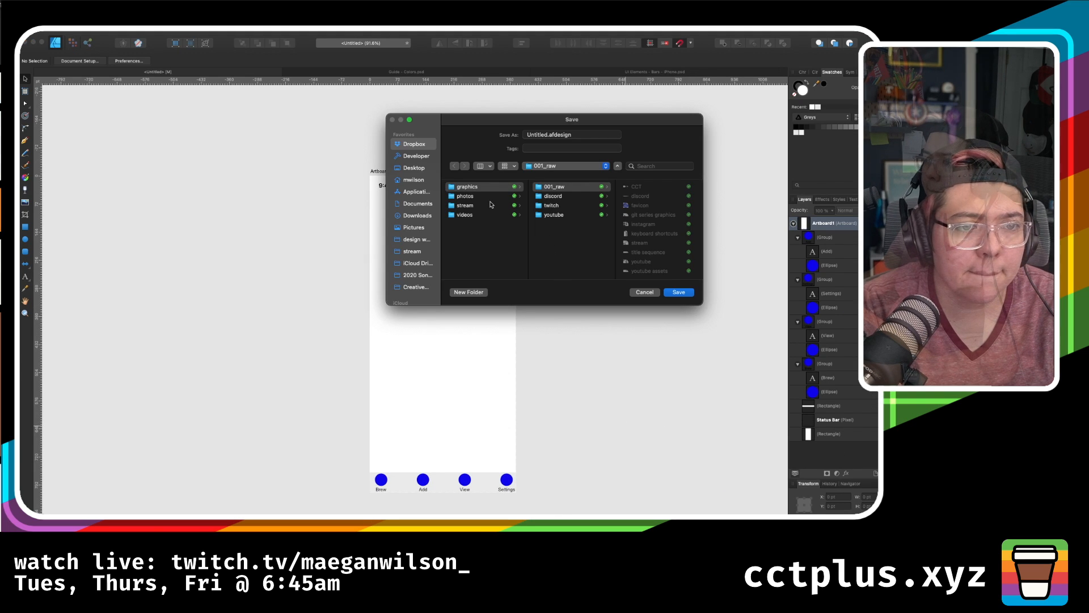
scroll(492, 204, "left", 3)
left_click(420, 156)
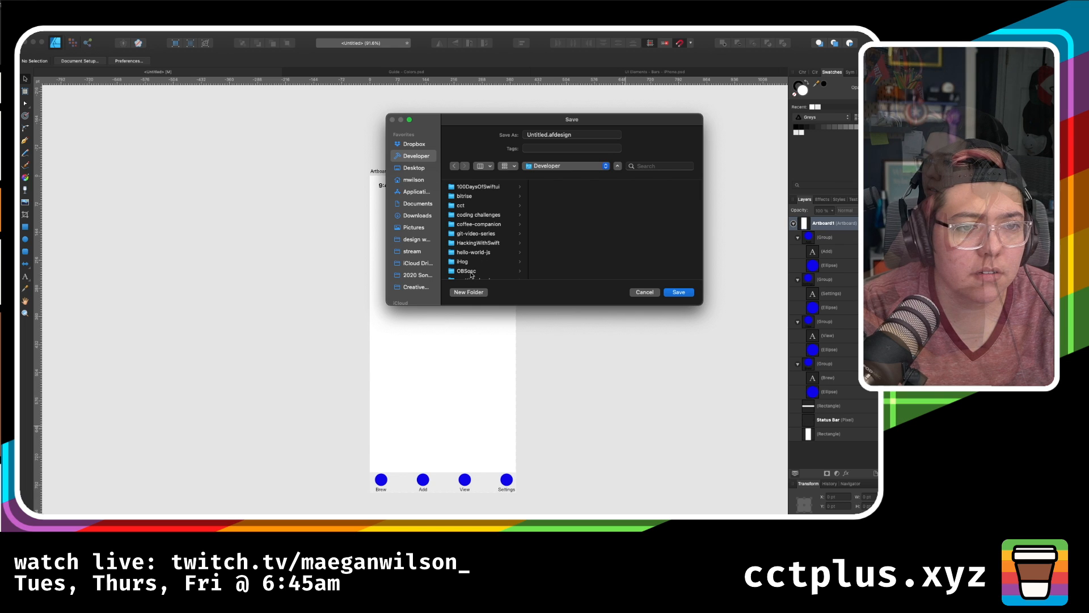
left_click(486, 235)
key("Return")
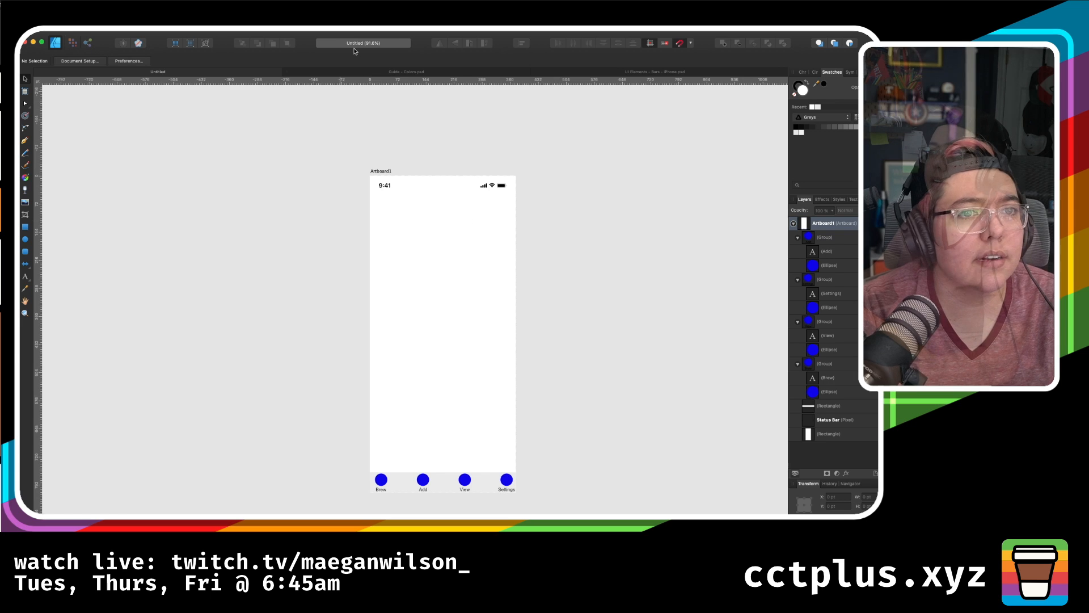
- Return to Finder and rename the saved Untitled design file in the coffee-companion folder as Designs
key("Tab")
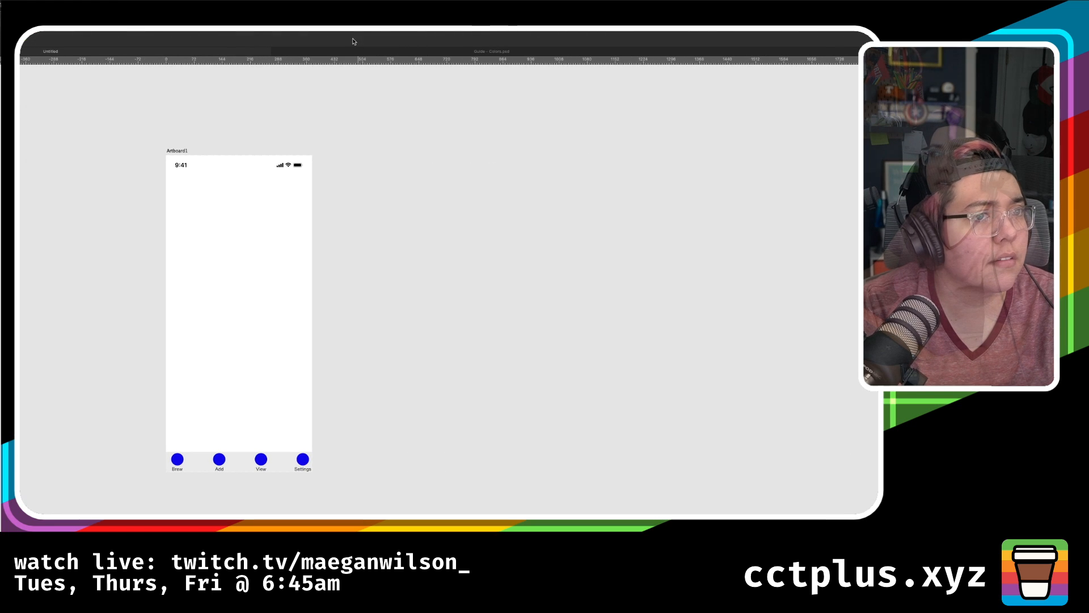
key("Tab")
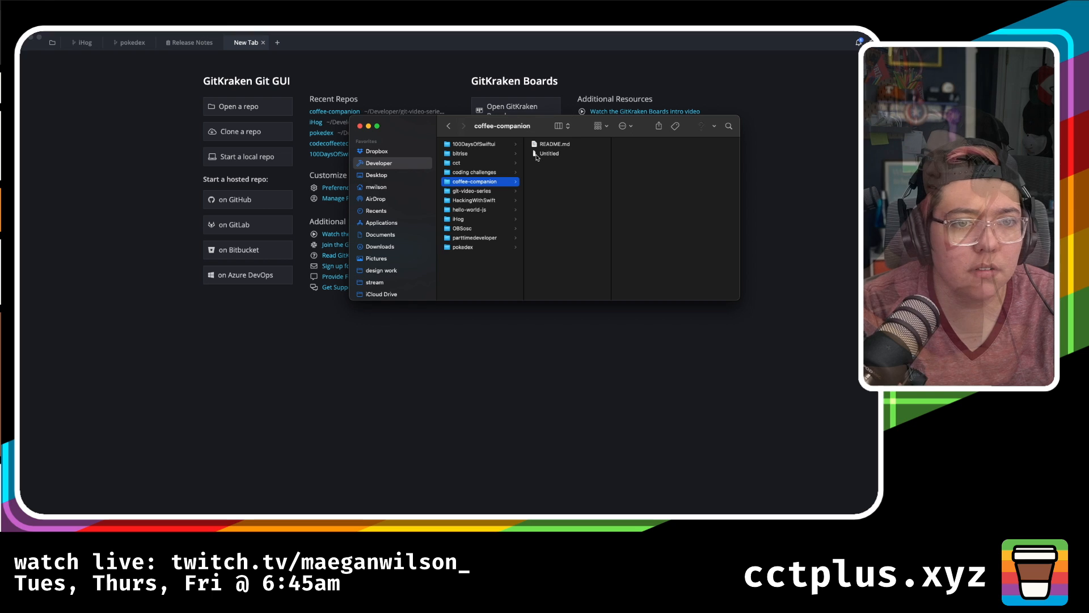
left_click(536, 154)
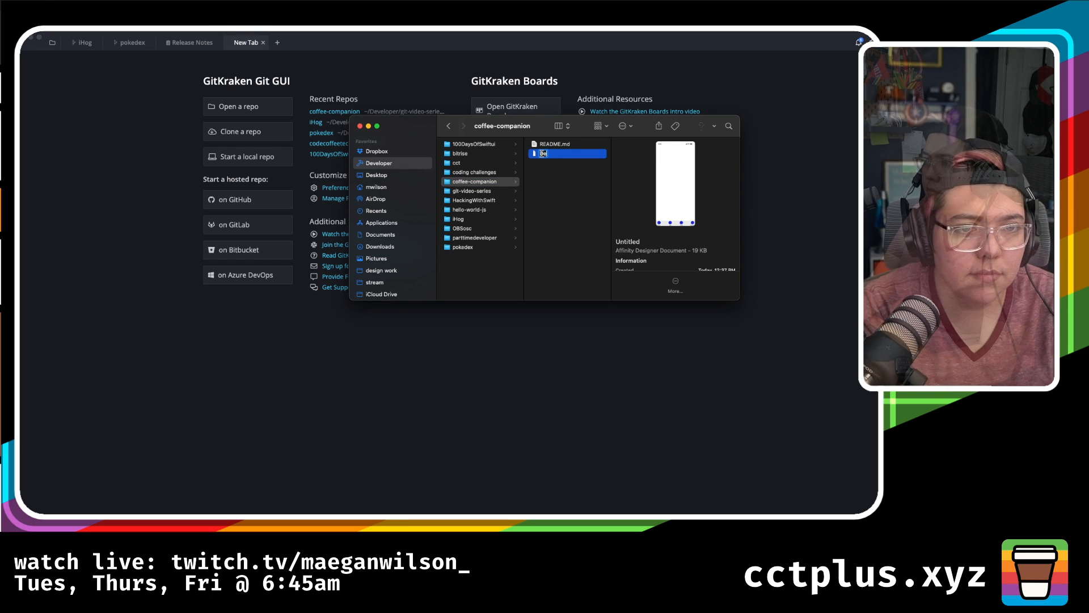
type("Design")
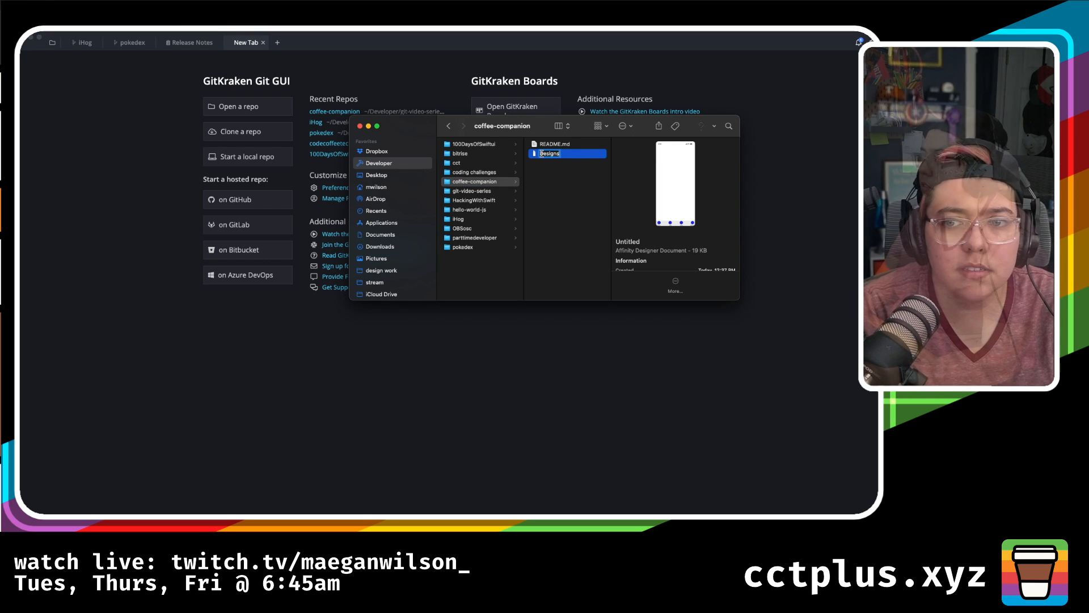
type("s")
key("Return")
- Reopen the renamed Designs file from the coffee-companion folder in Affinity Designer and look for its window
left_click(560, 153)
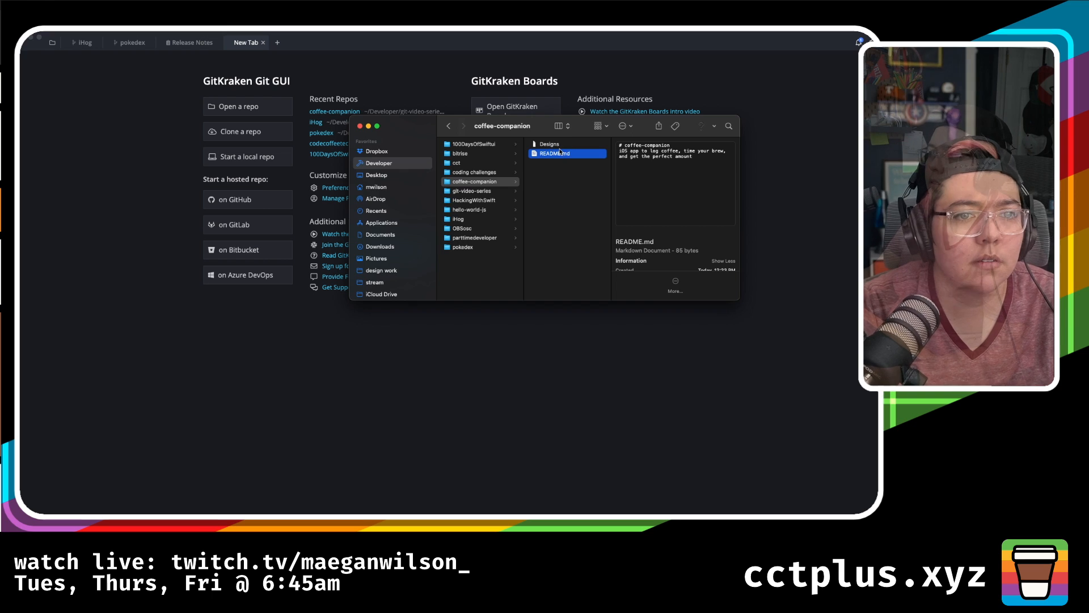
left_click(544, 145)
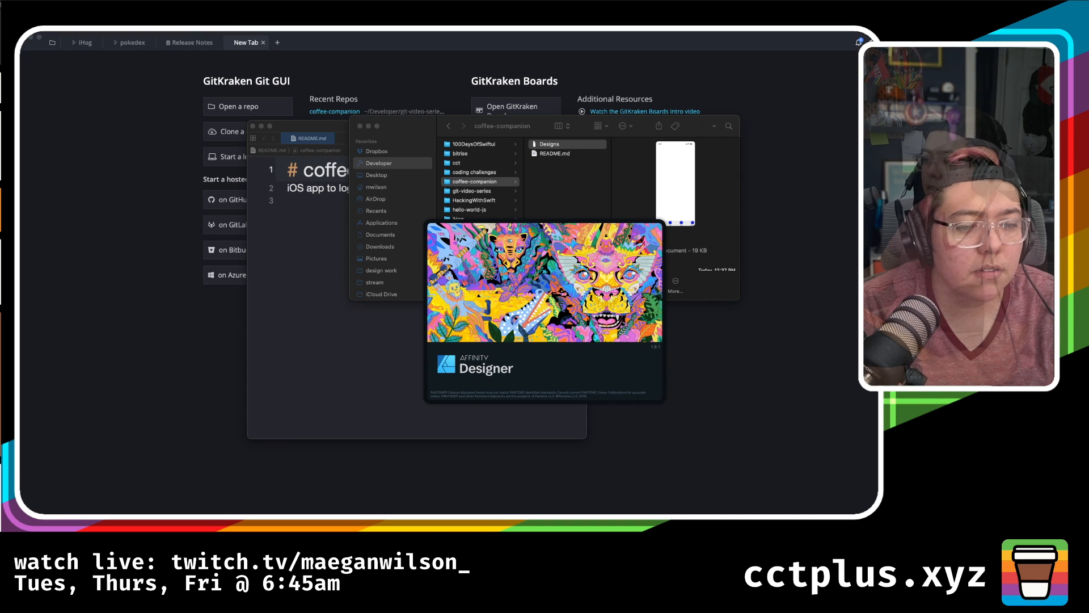
key("ctrl+Up")
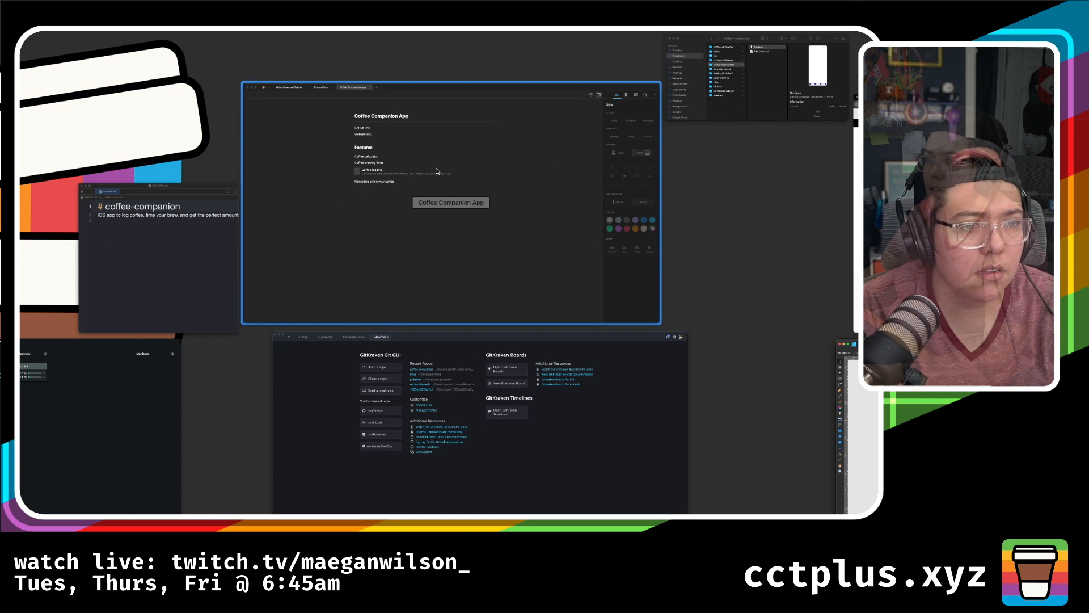
- Switch to the Designs document in Affinity Designer and rename Artboard1 as Brewing
left_click(175, 258)
left_click(175, 258)
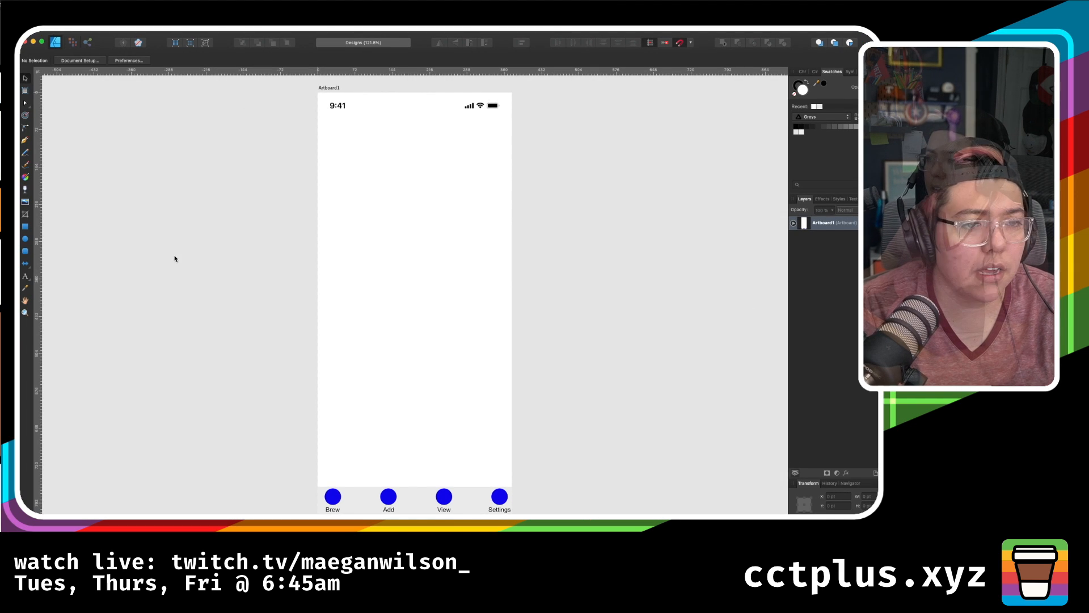
scroll(569, 293, "right", 3)
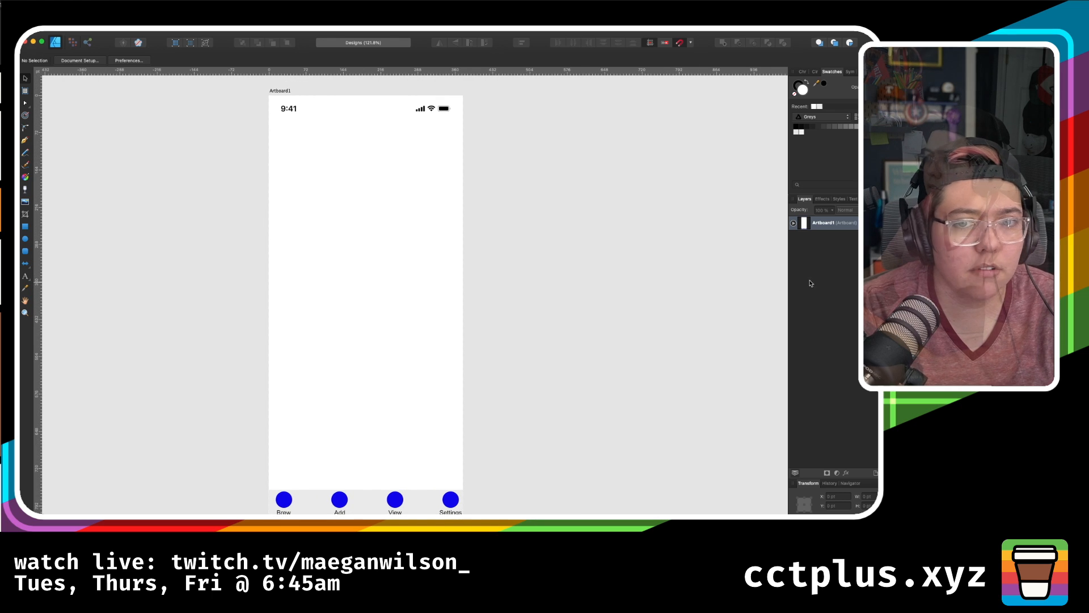
left_click(830, 223)
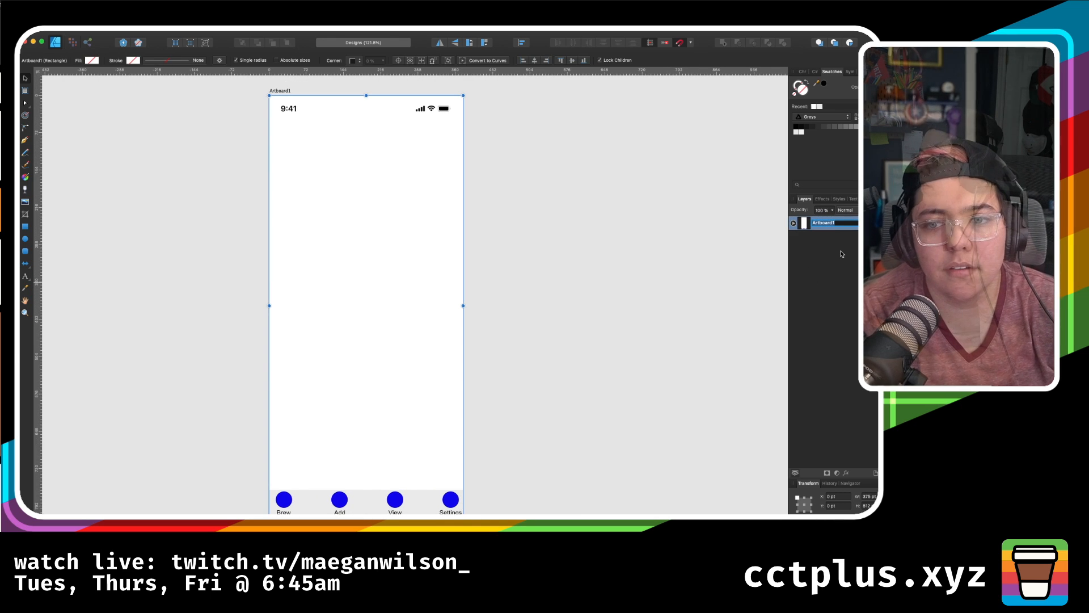
type("Br")
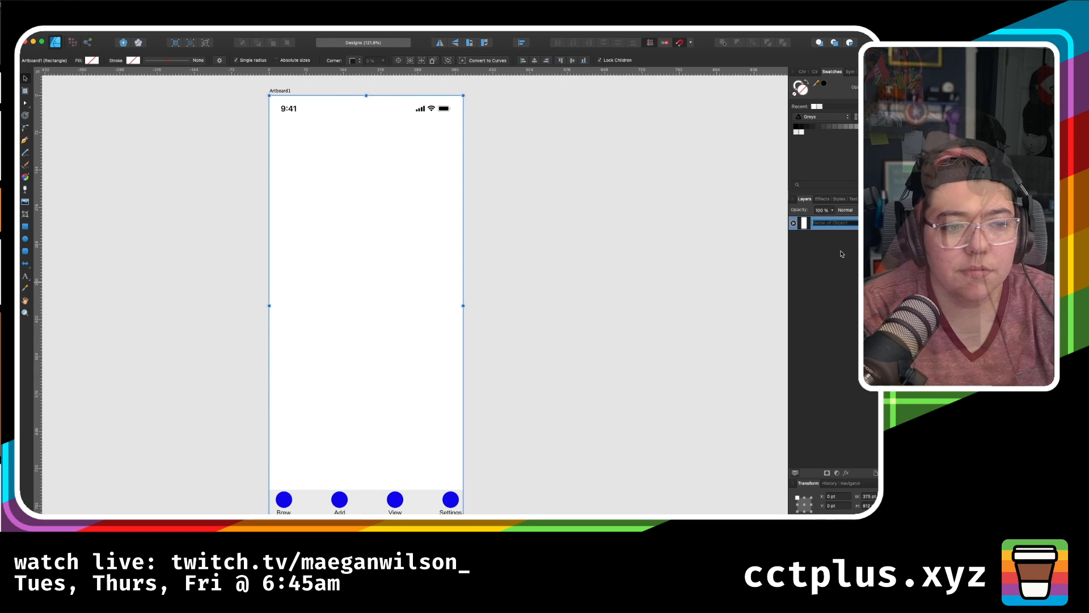
type("ewing")
key("Return")
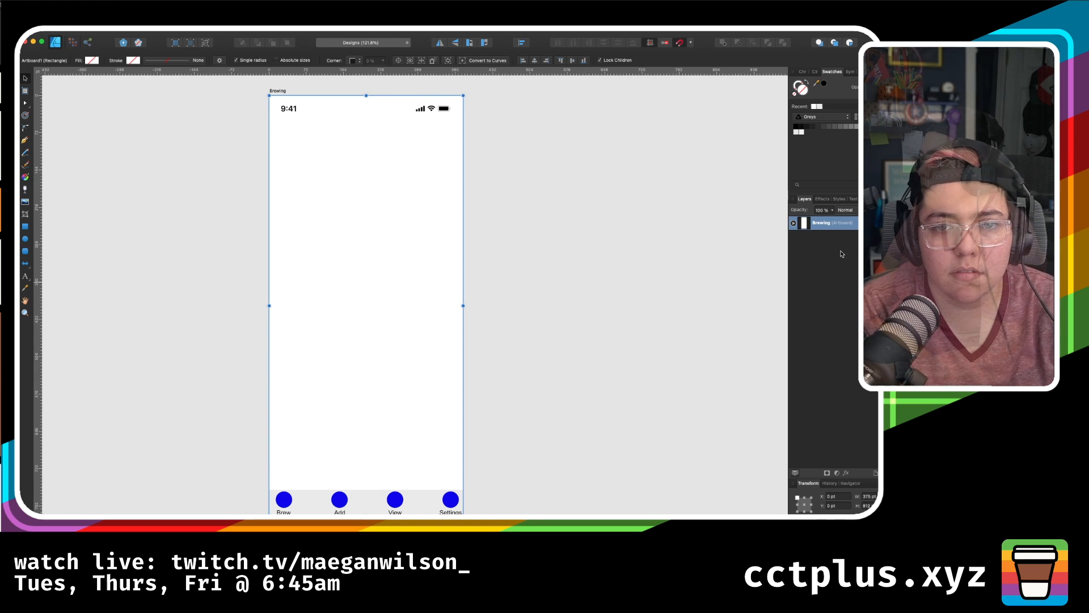
left_click(722, 219)
scroll(511, 194, "down", 1)
scroll(512, 194, "right", 2)
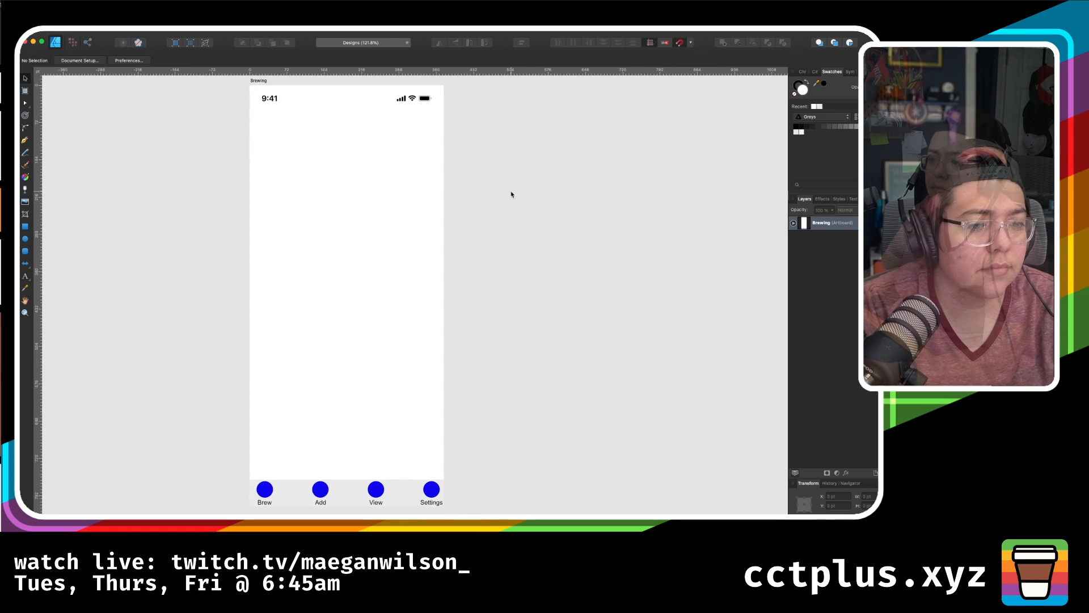
left_click(300, 483)
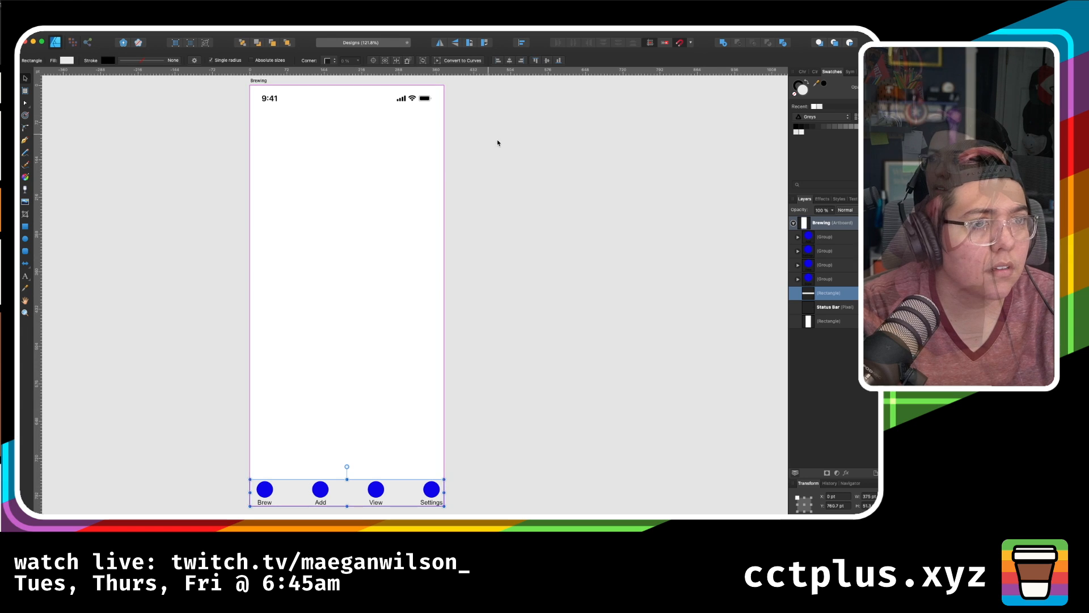
- Switch to the iOS 14 Photoshop folder in Finder and locate Template - App - iPhone.psd among the Design Templates
key("super+Tab")
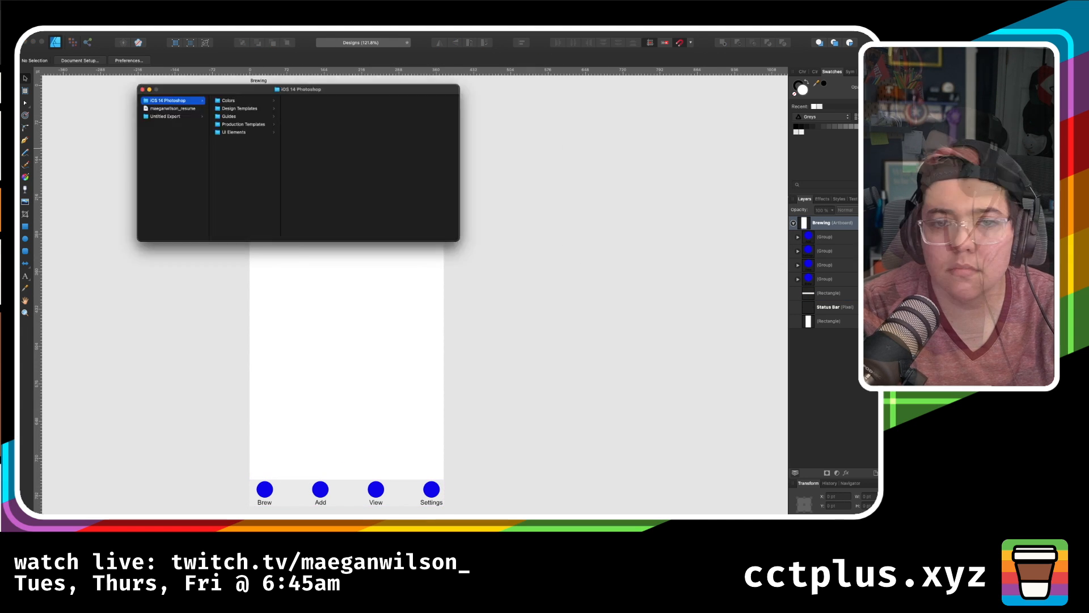
left_click(27, 93)
left_click(27, 83, "shift")
left_click(27, 83)
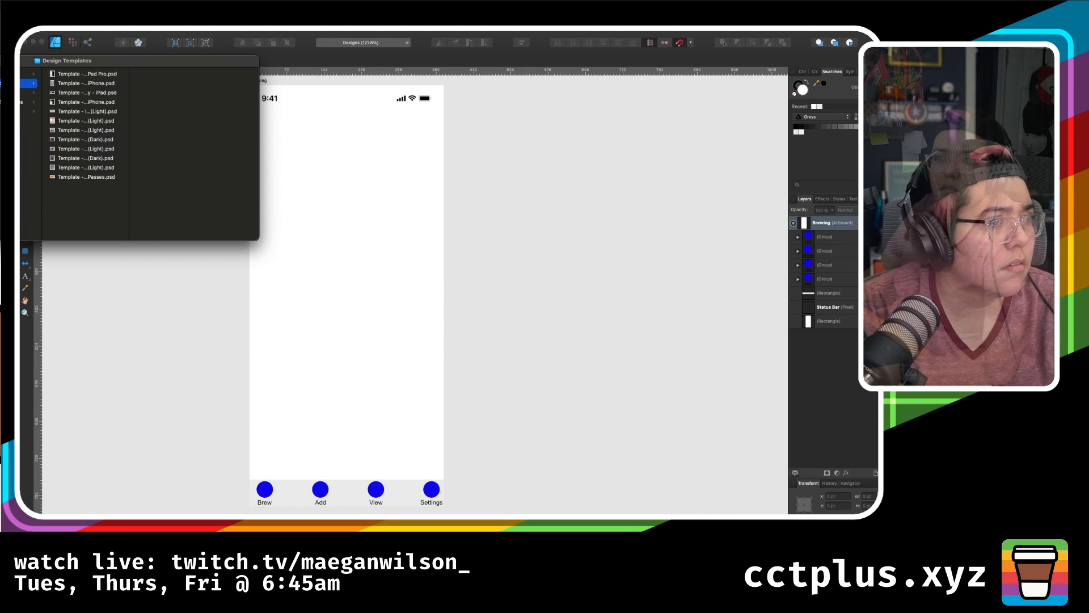
left_click(28, 93)
key("Up")
key("Right")
key("Down")
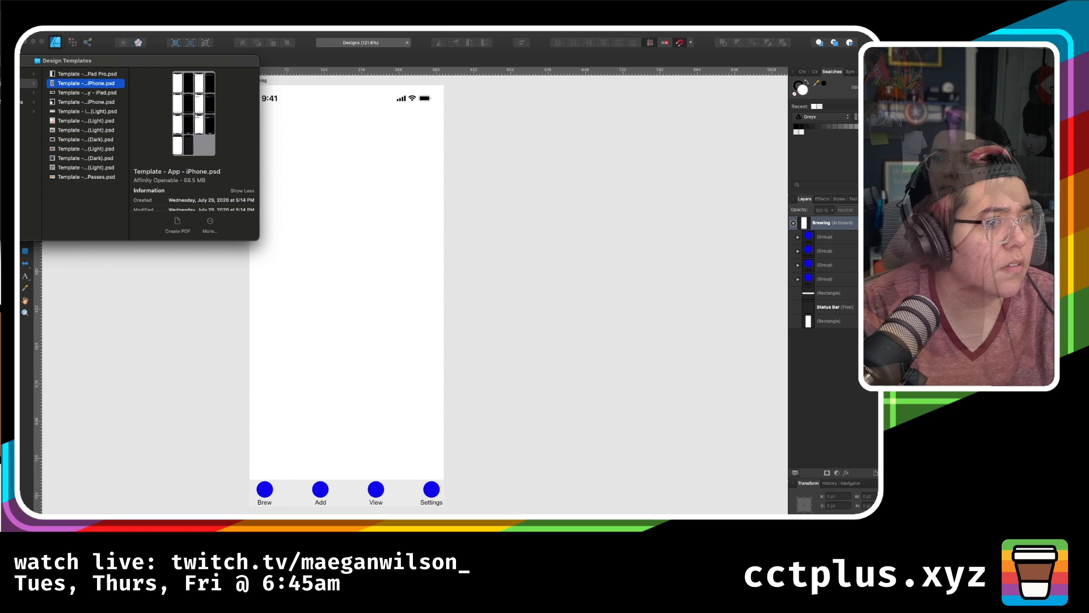
key("Down")
key("Up")
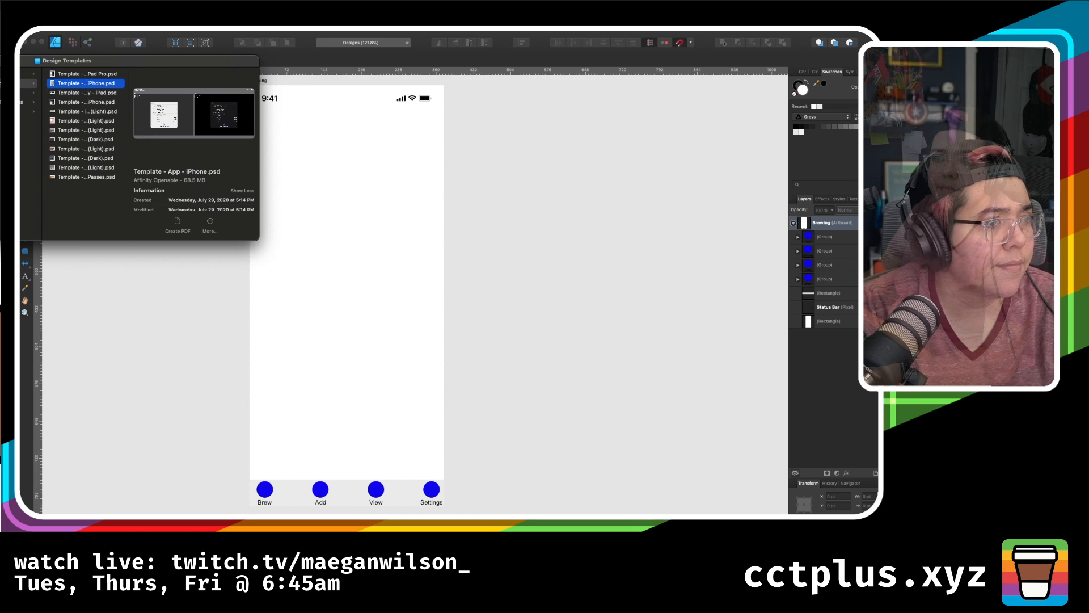
key("Down")
key("Up")
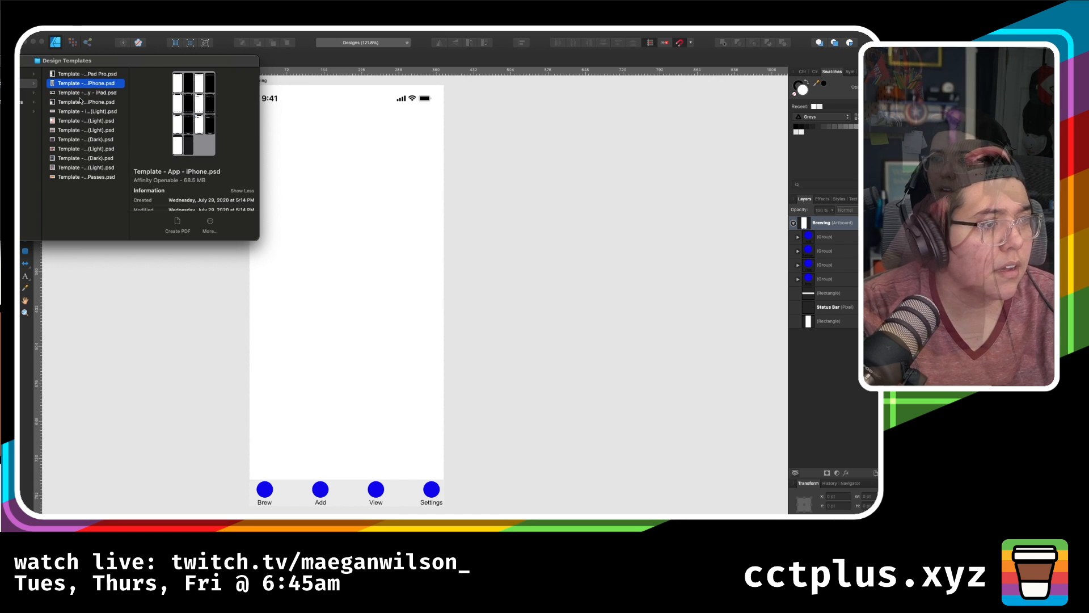
- Open Template - App - iPhone.psd with Affinity Designer and dismiss the import notices
double_click(88, 84)
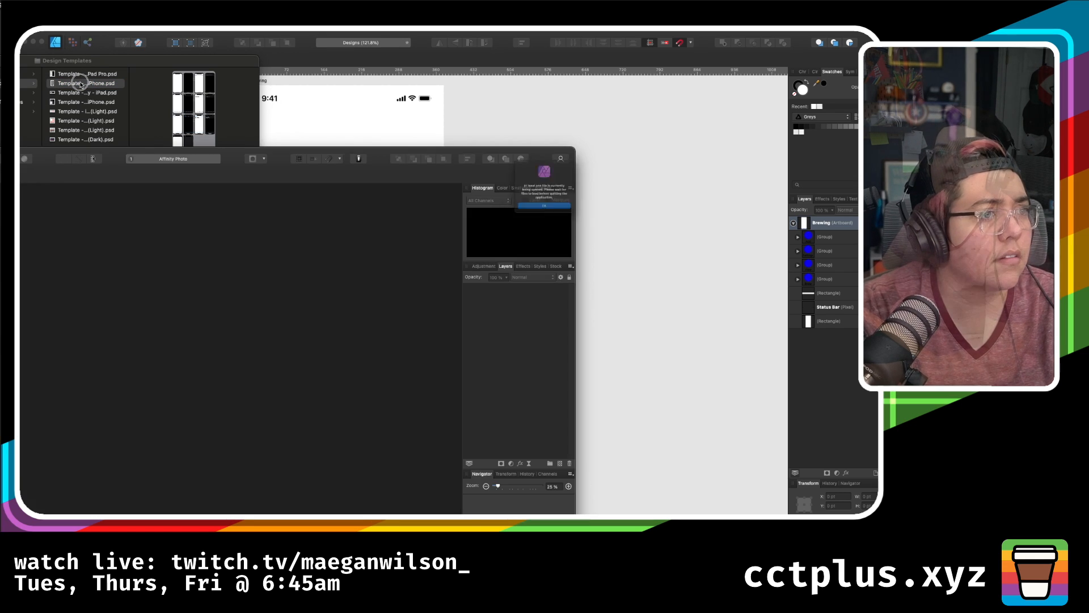
right_click(81, 84)
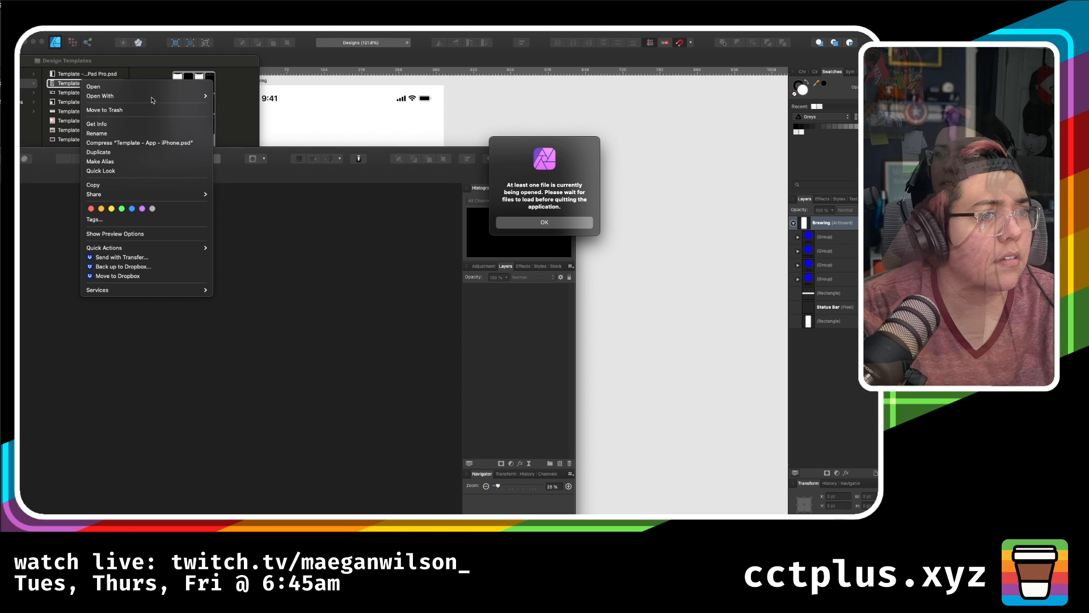
mouse_move(198, 98)
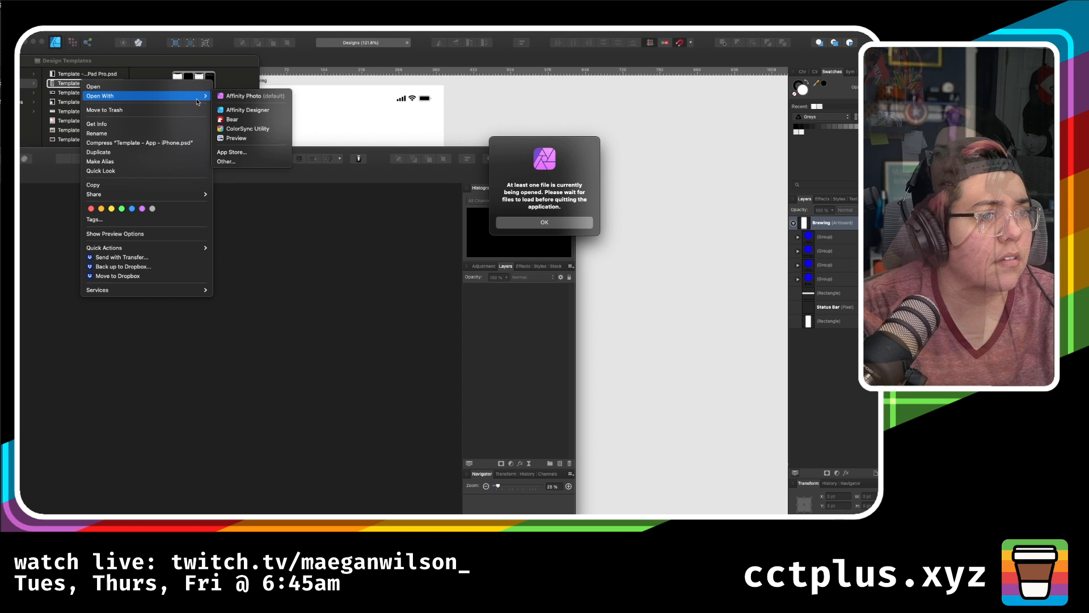
left_click(266, 110)
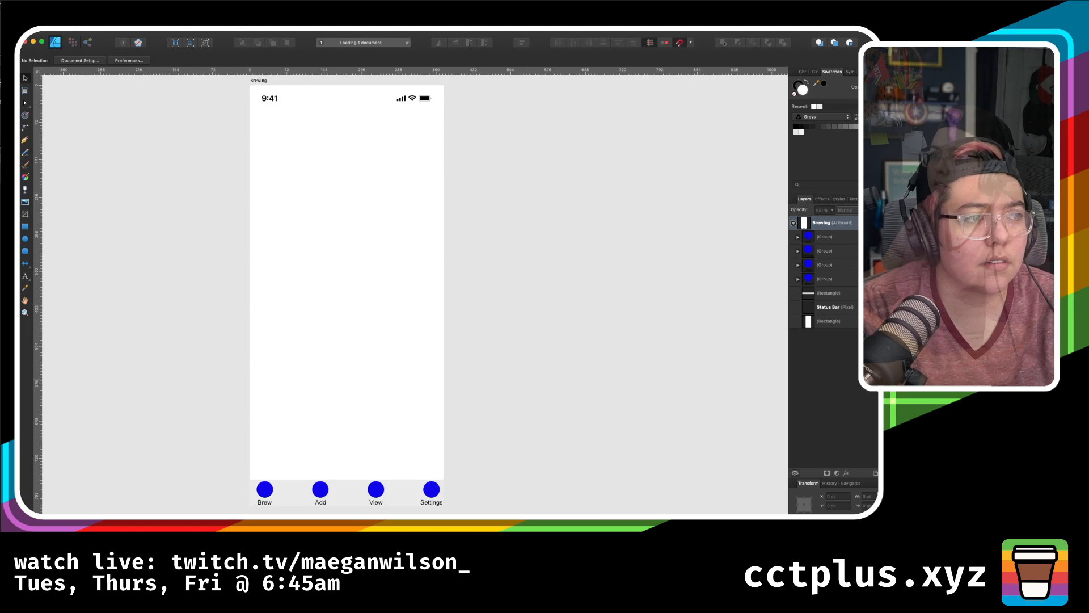
key("Return")
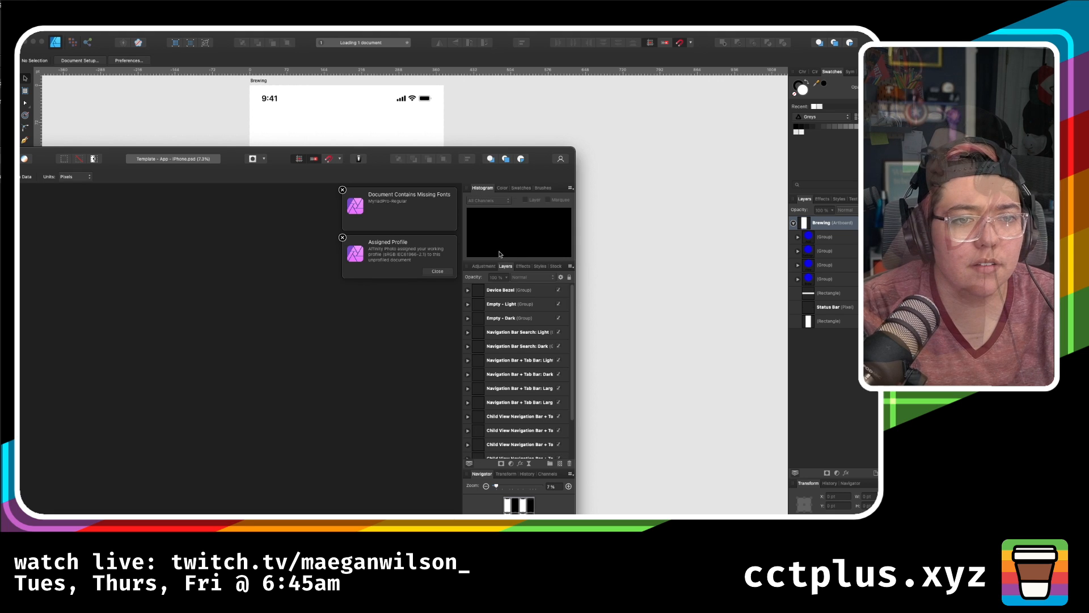
key("Return")
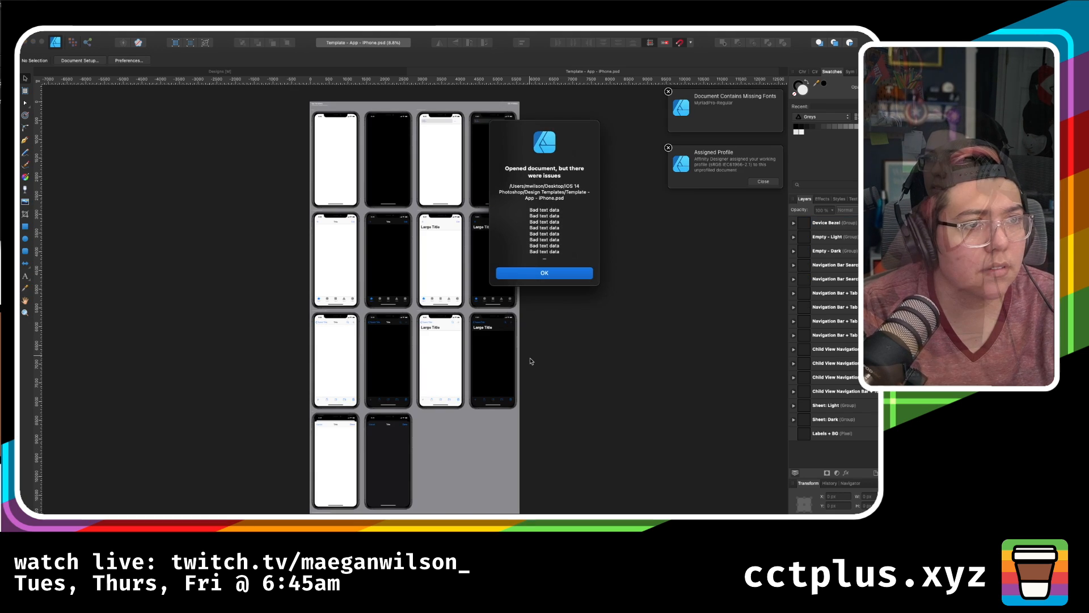
key("Return")
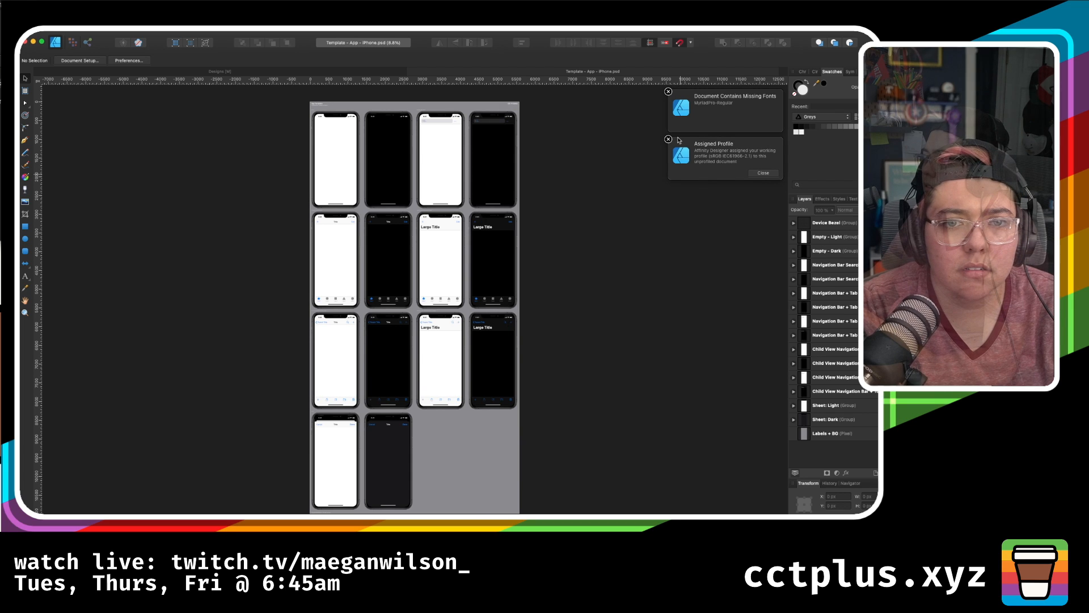
left_click(763, 173)
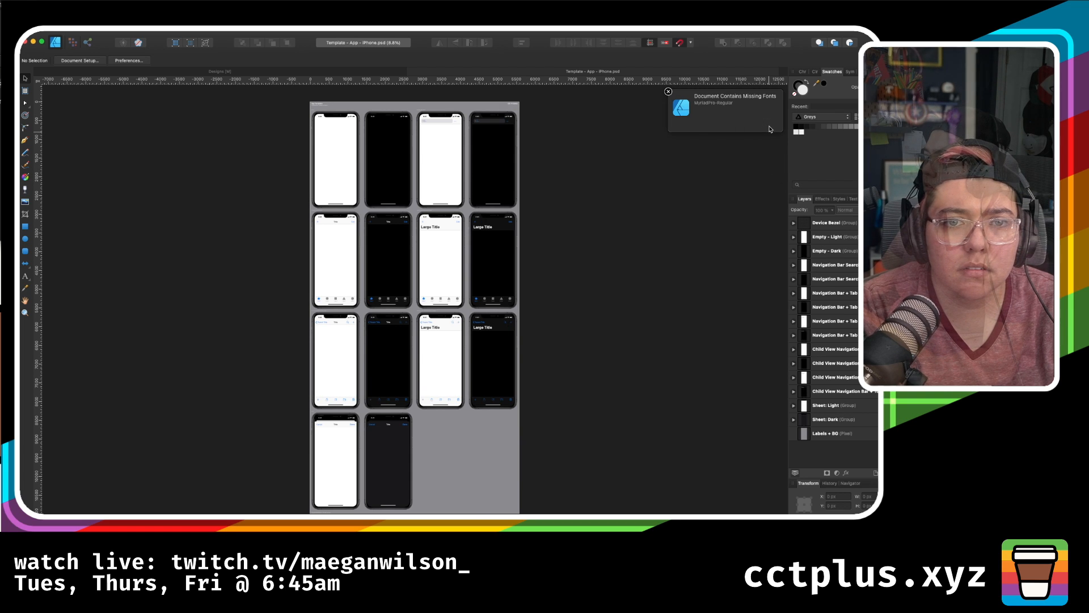
left_click(669, 91)
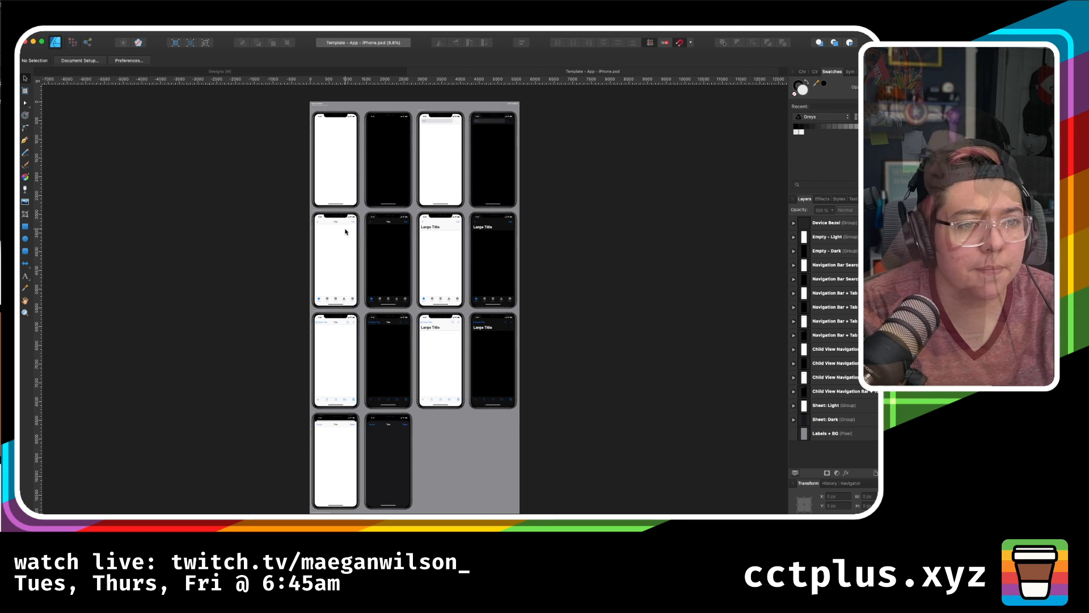
- Examine the iPhone screen templates, comparing the empty, navigation bar, tab bar, child view and sheet layouts
left_click(345, 226)
scroll(344, 225, "up", 5)
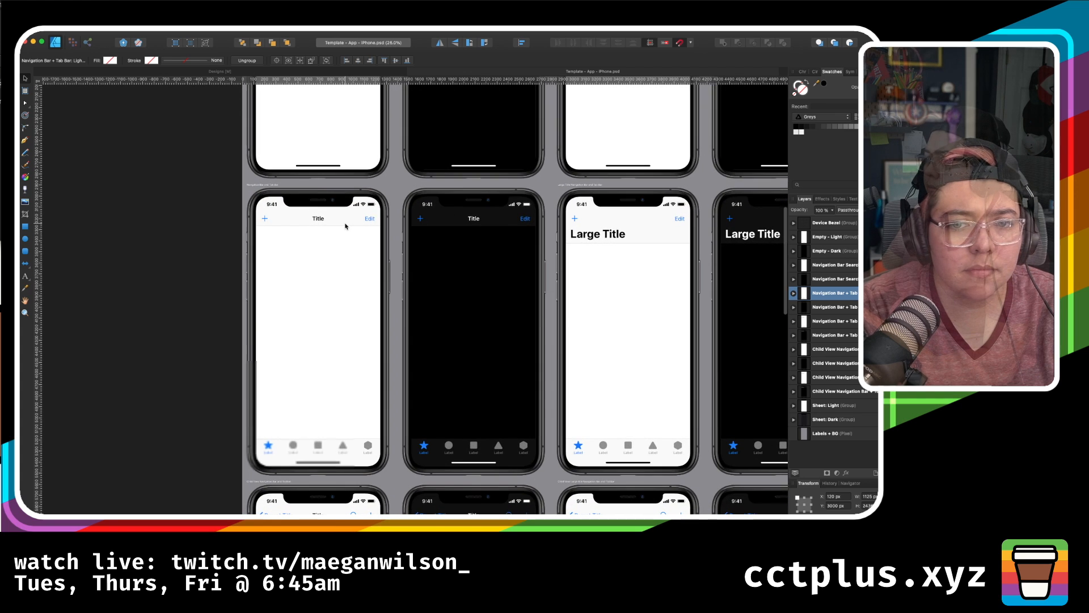
scroll(345, 226, "up", 10)
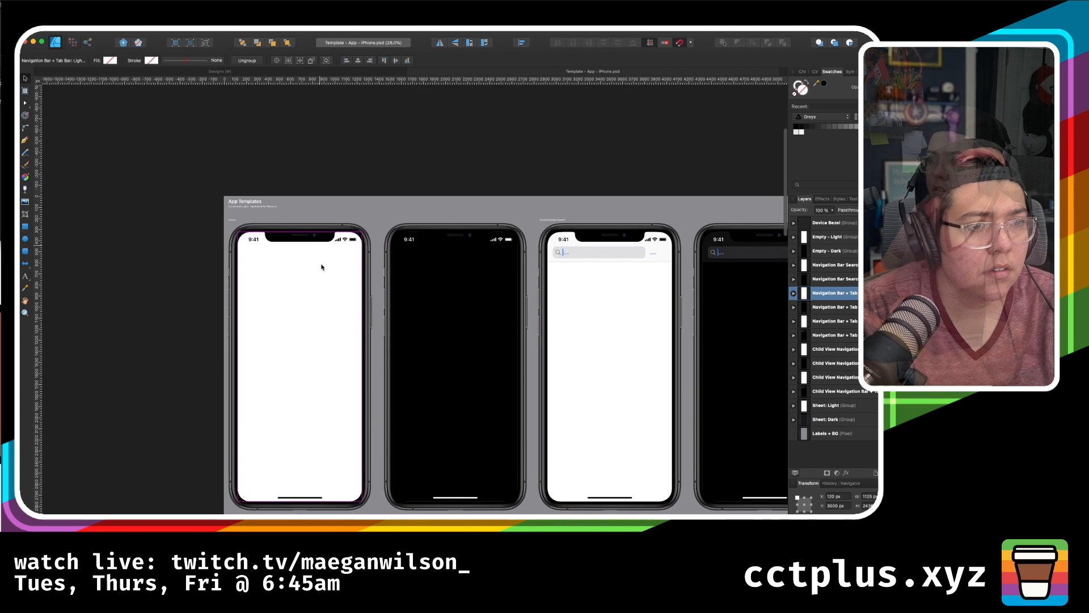
left_click(332, 319)
scroll(331, 319, "down", 10)
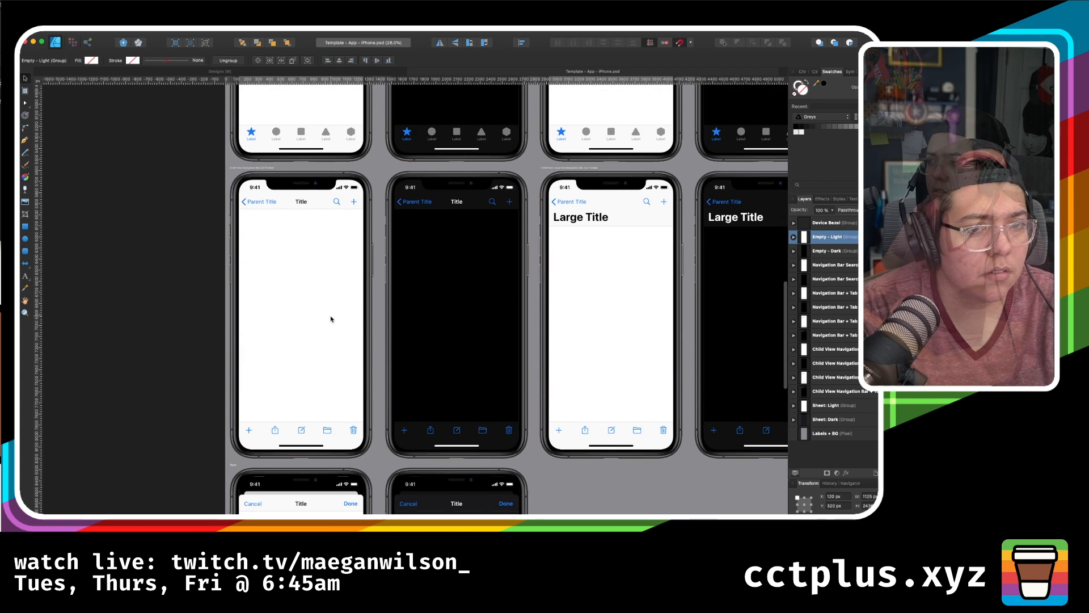
scroll(332, 319, "down", 5)
scroll(331, 319, "up", 5)
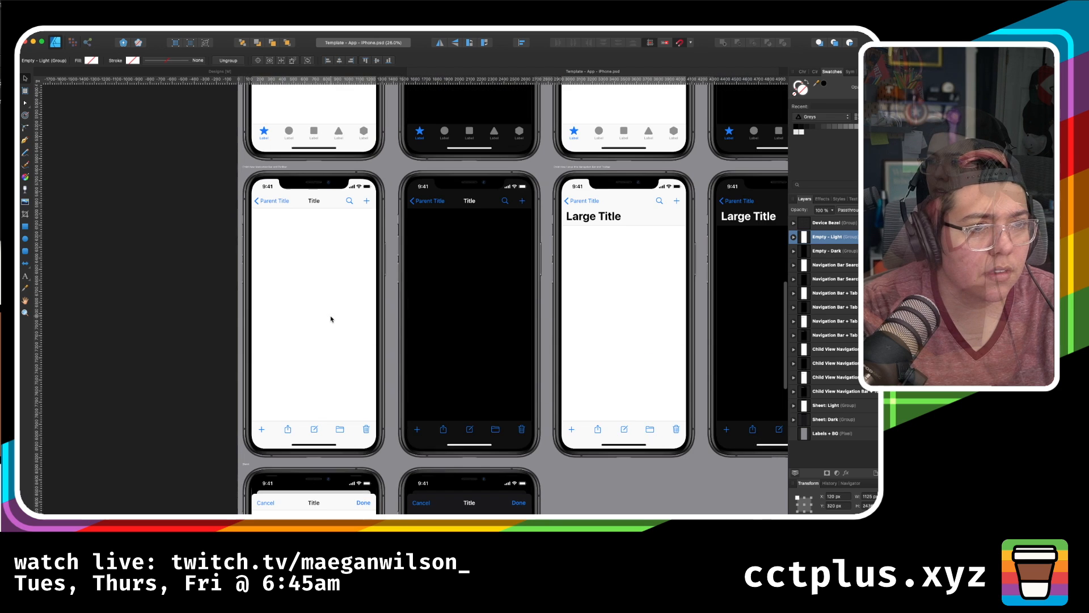
left_click(331, 318)
scroll(331, 319, "down", 10)
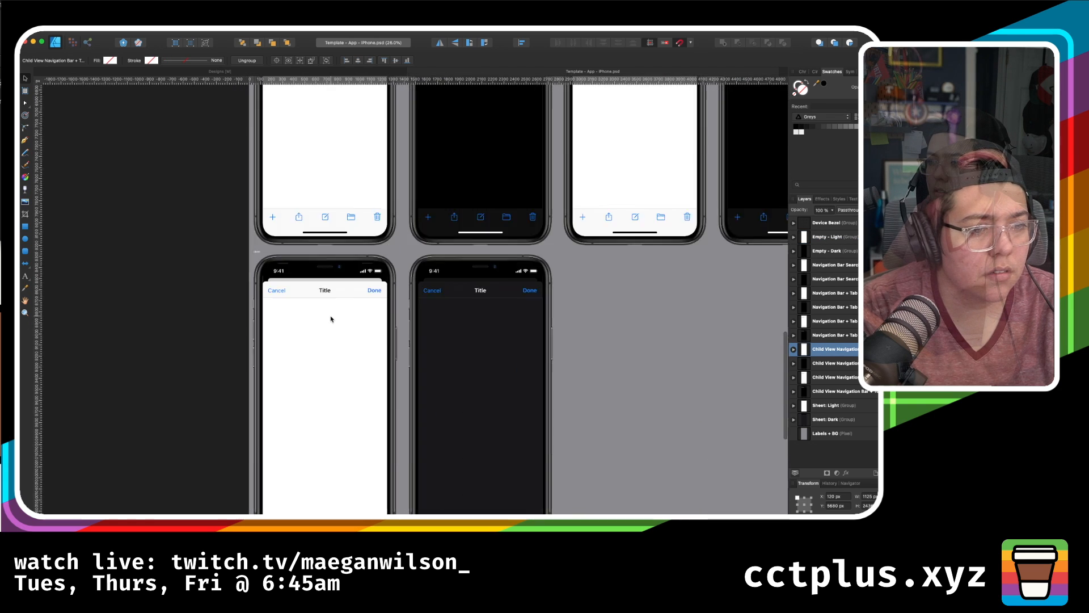
scroll(331, 319, "up", 15)
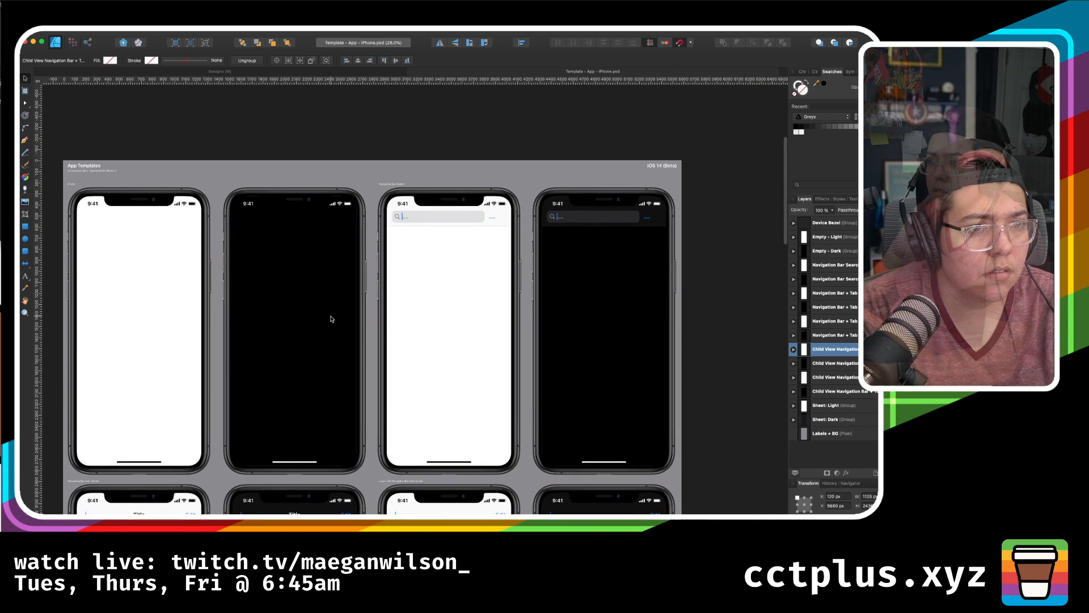
- Copy the Empty - Light screen group from the template and return to the Designs document
scroll(331, 319, "left", 3)
left_click(206, 326)
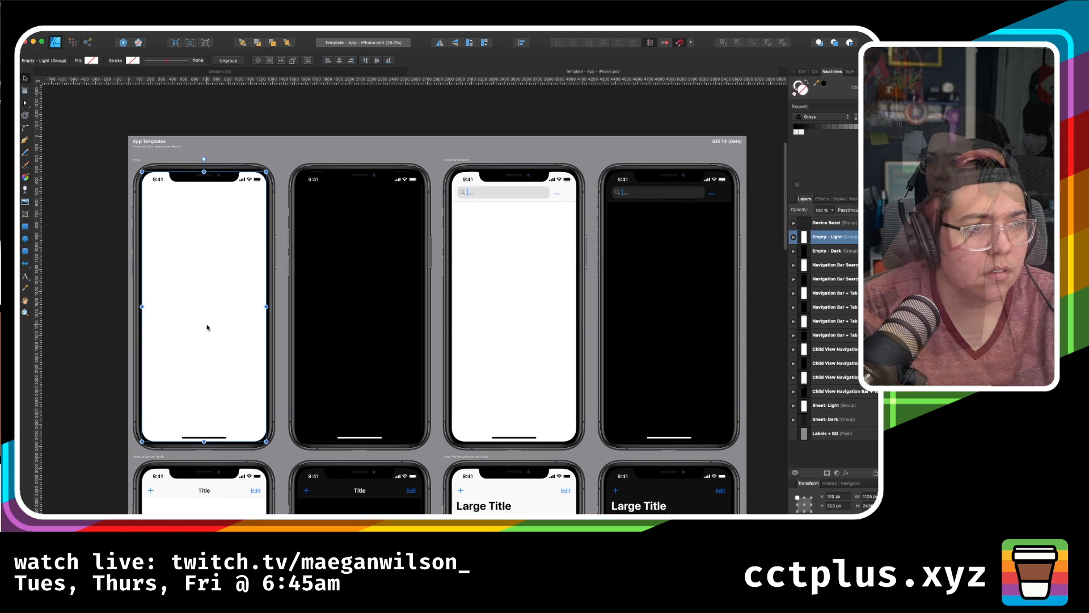
left_click(195, 71)
left_click(351, 137)
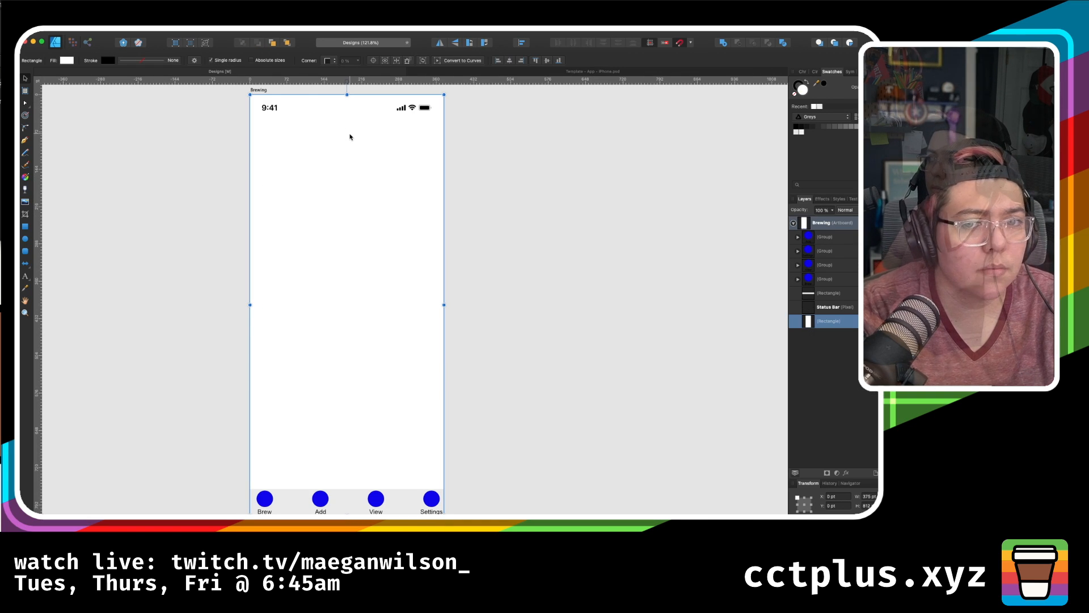
- Group all the existing layers inside the Brewing artboard
left_click(834, 390)
left_click_drag(828, 229, 821, 224)
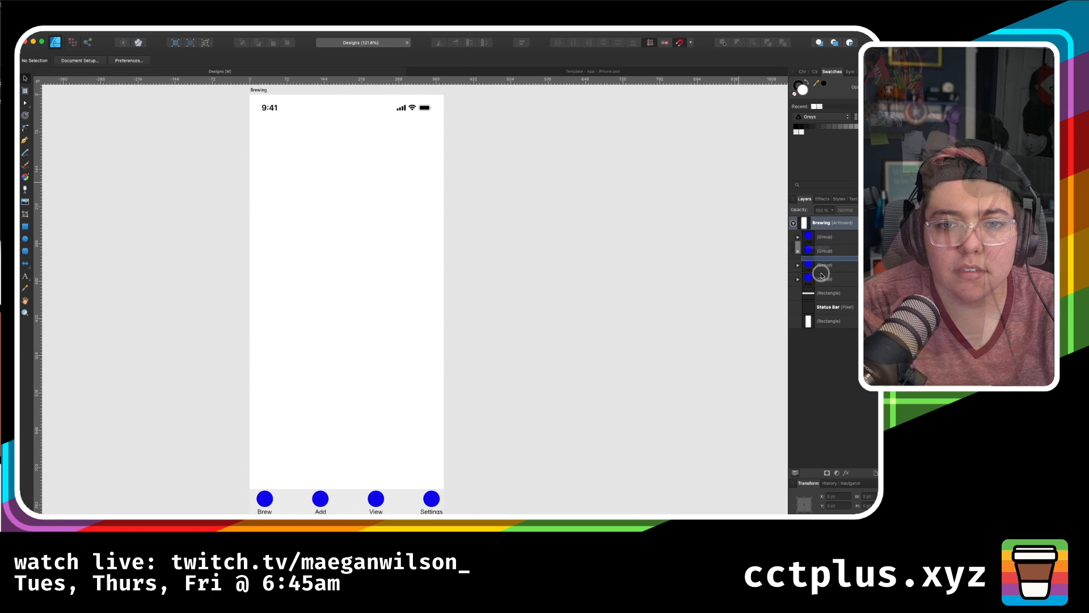
left_click(840, 326)
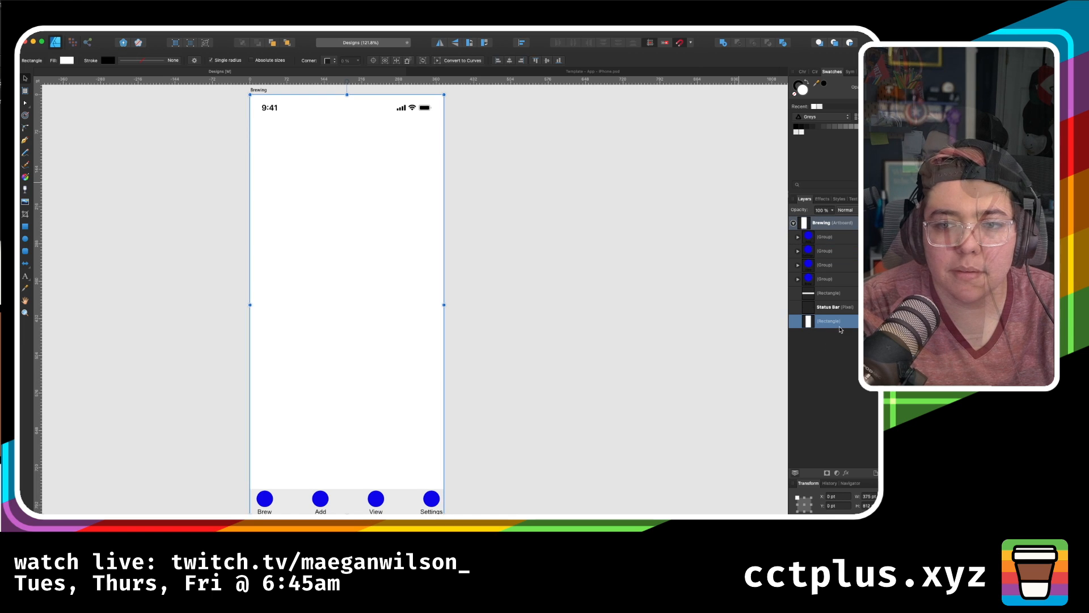
left_click(851, 237, "shift")
key("super+g")
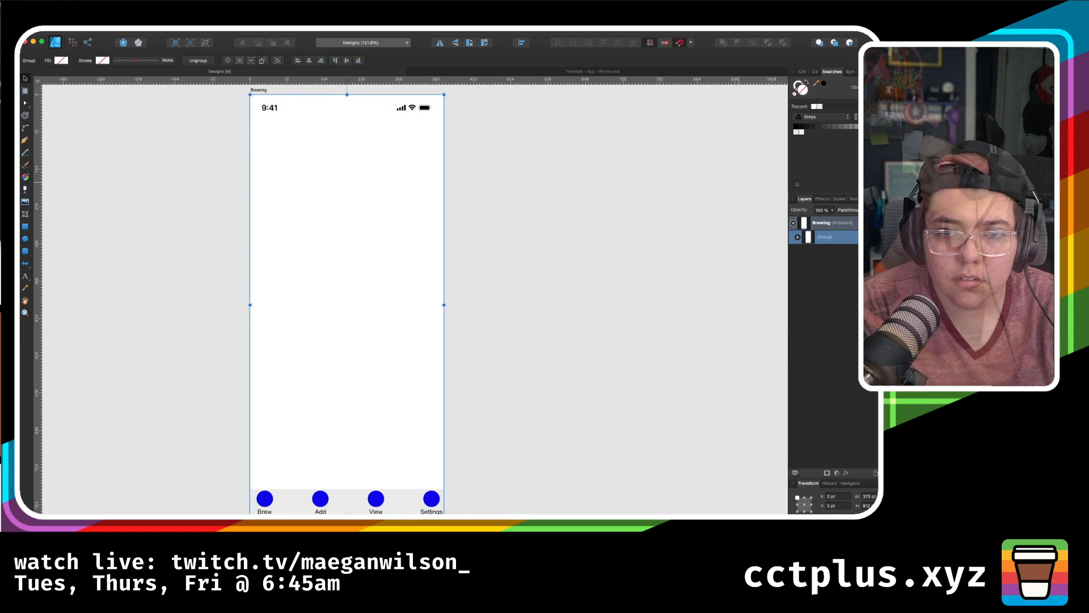
- Hide the old group and paste the Empty - Light screen, aligned to the edges of the Brewing artboard
left_click(871, 237)
left_click(454, 241)
key("super+v")
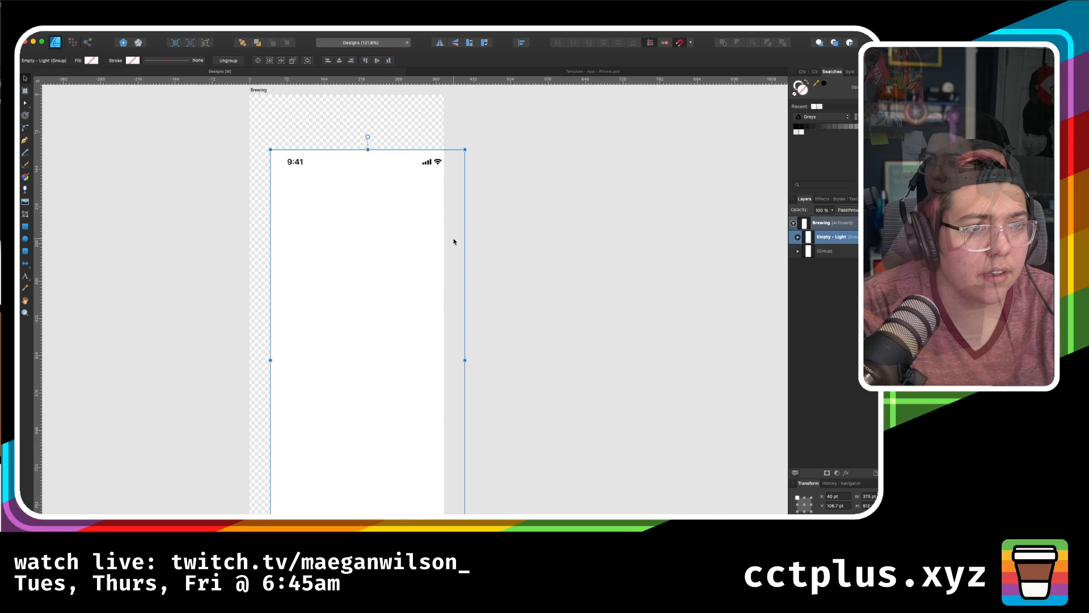
left_click_drag(372, 215, 363, 187)
- Delete the hidden old group from the Brewing artboard
left_click(563, 268)
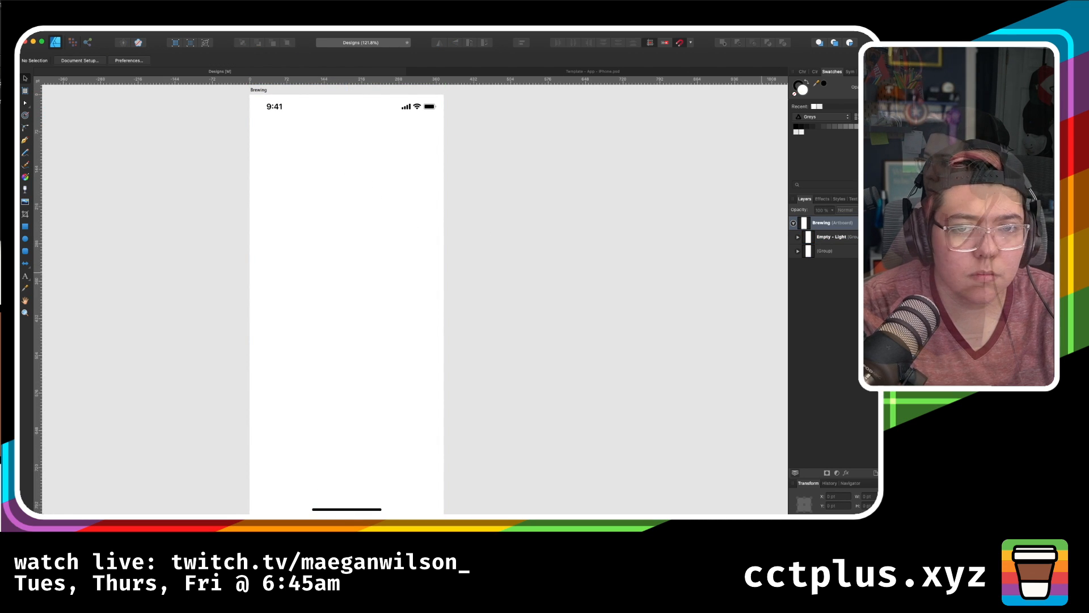
left_click(826, 250)
key("Delete")
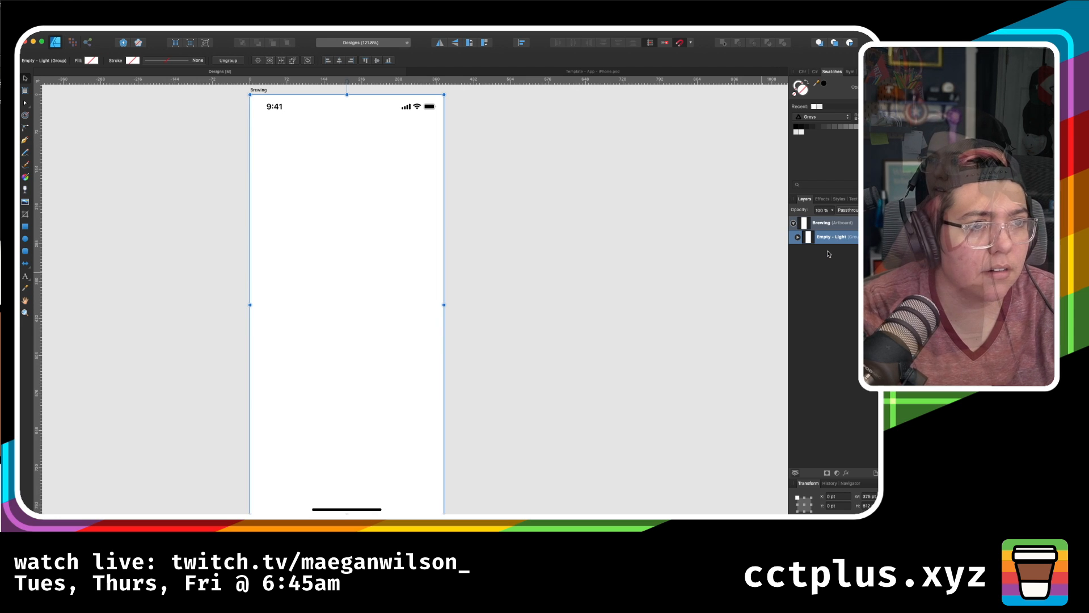
- Copy the light five-item tab bar group from the Title screen in the iPhone template document
left_click(587, 71)
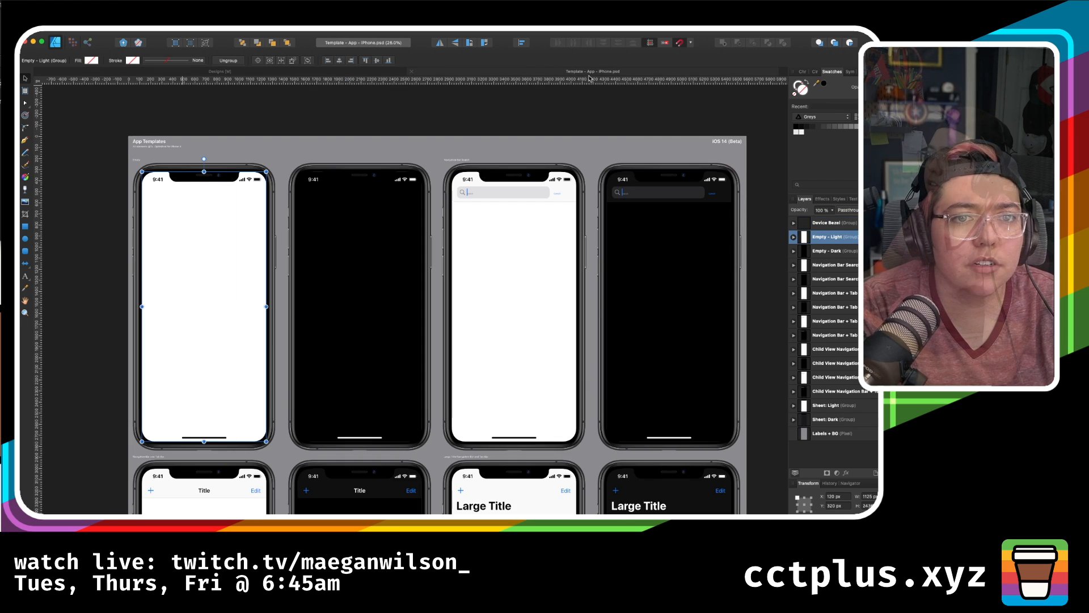
scroll(535, 340, "down", 3)
left_click(229, 384)
double_click(229, 384)
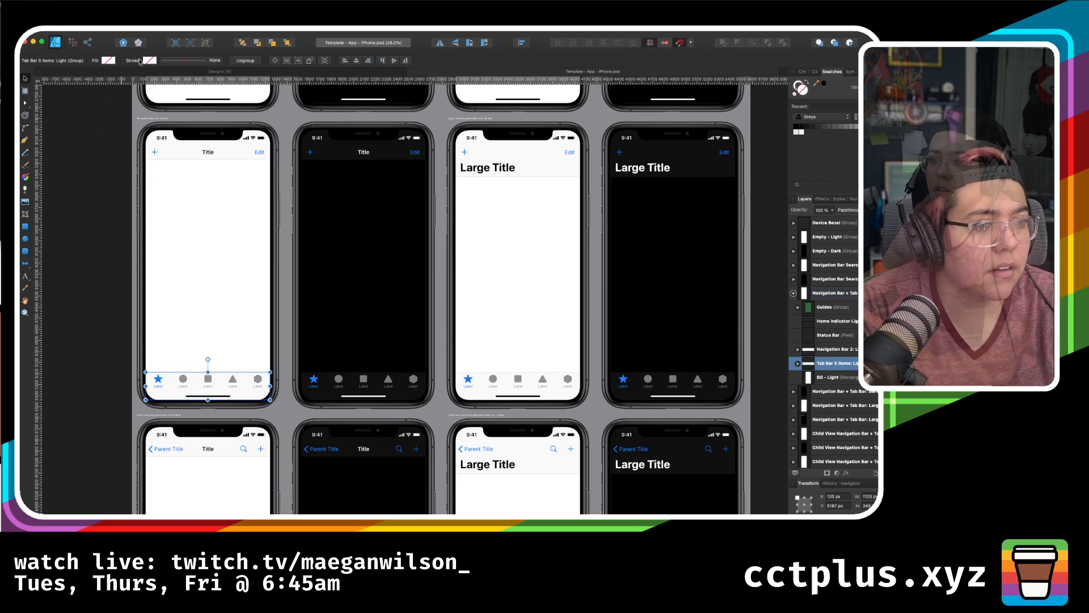
- Paste the tab bar into the Brewing artboard of the Designs document and align it with the artboard's lower edge
left_click(117, 72)
key("super+v")
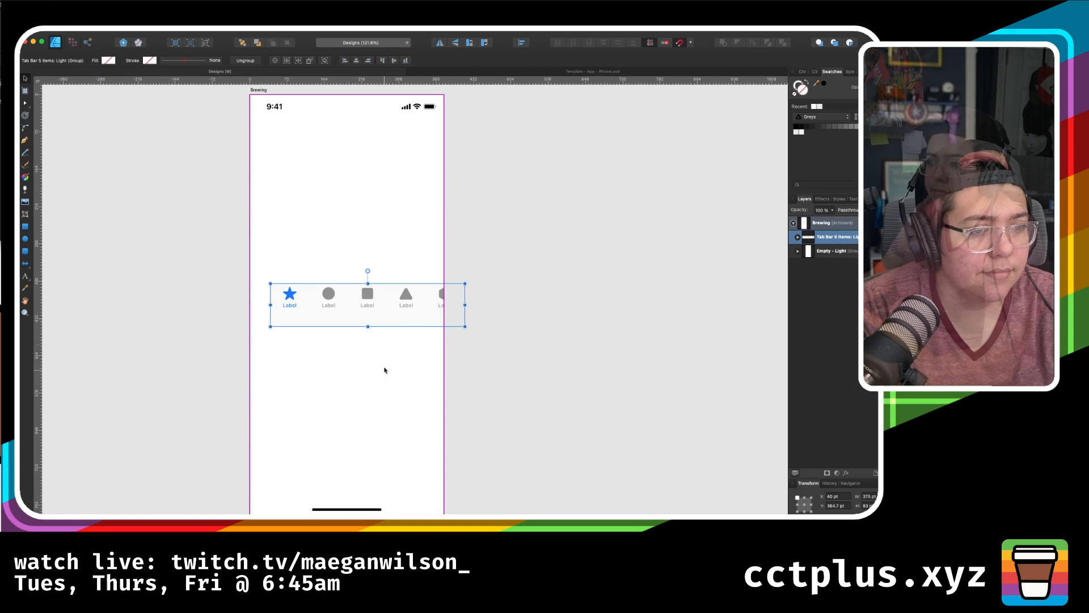
left_click_drag(406, 309, 385, 500)
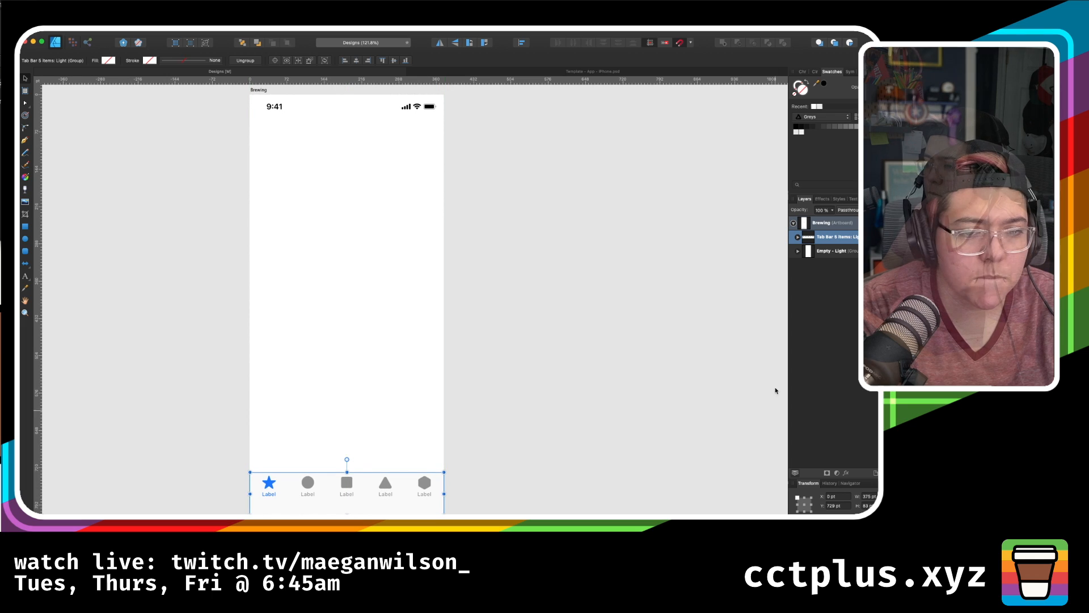
- Move the tab bar group inside the Empty - Light group, directly above the BG - Light layer
left_click(798, 253)
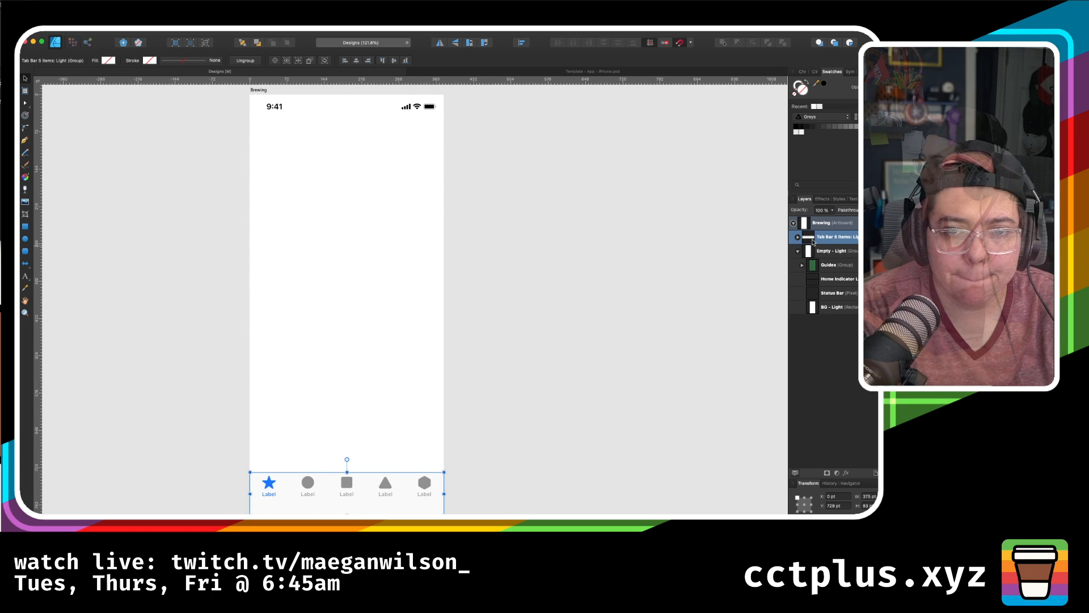
left_click_drag(813, 242, 807, 302)
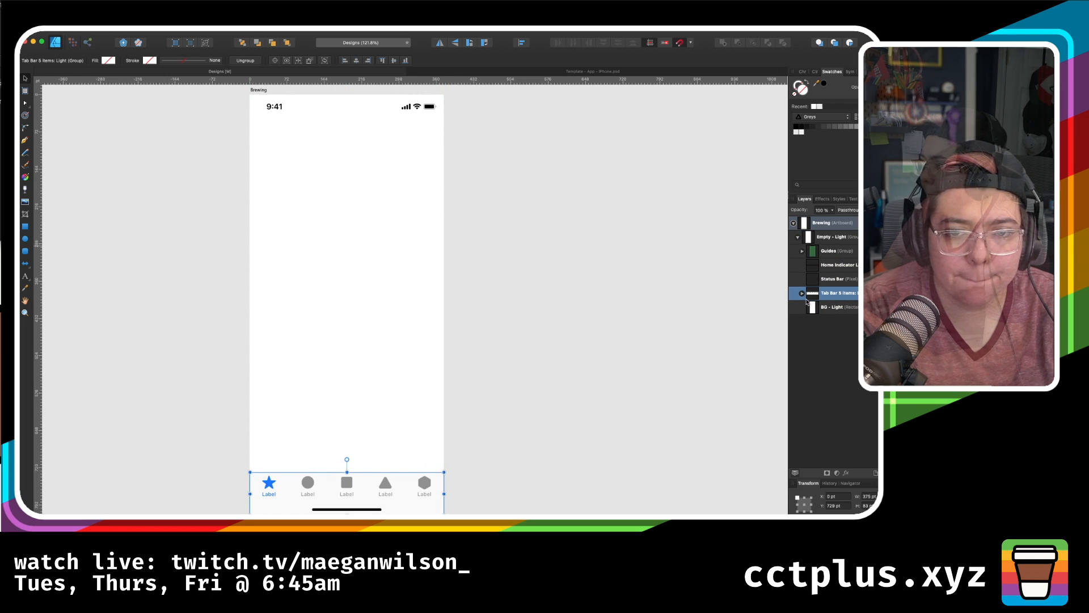
left_click(599, 422)
key("super+2")
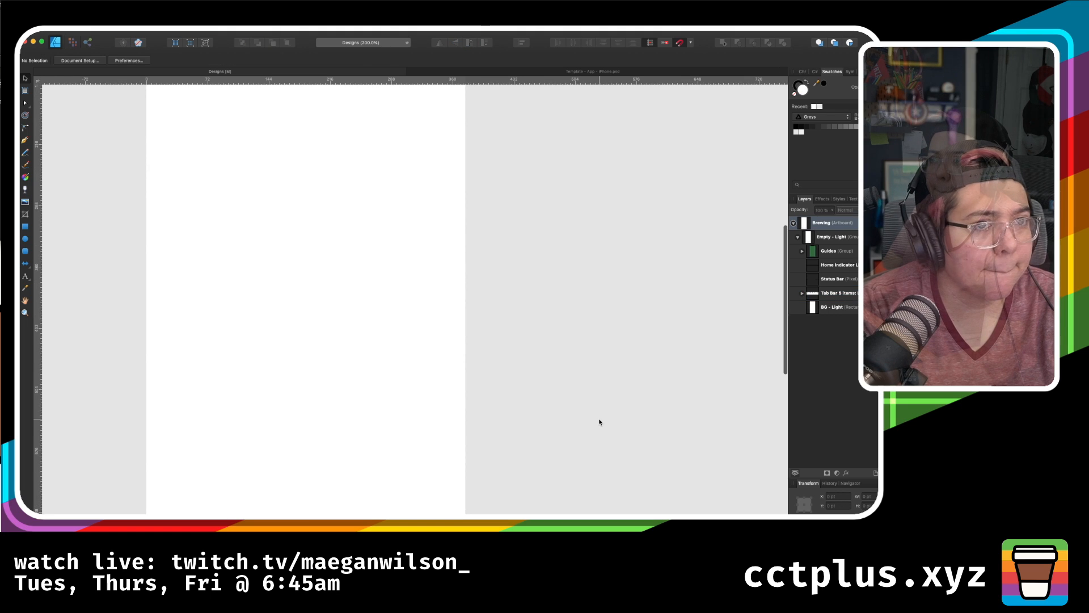
key("super+0")
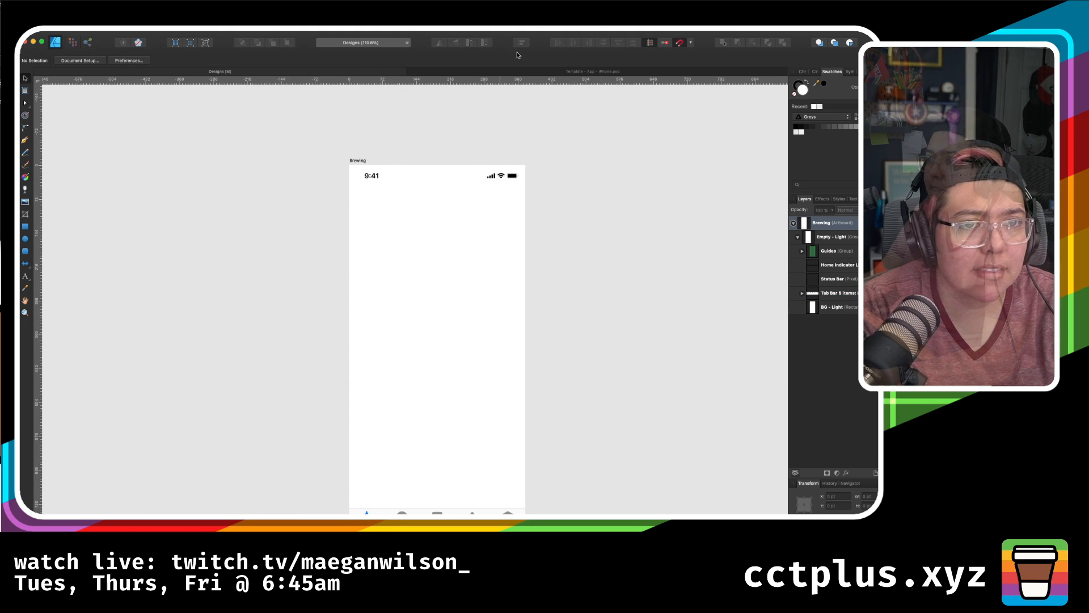
left_click(533, 74)
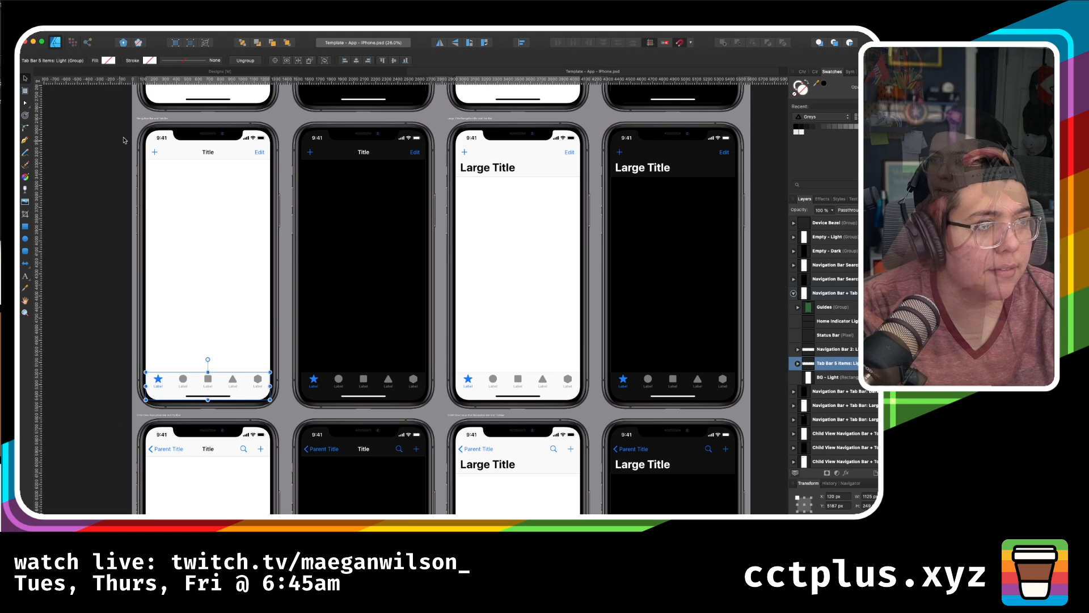
left_click(164, 74)
scroll(647, 465, "down", 6)
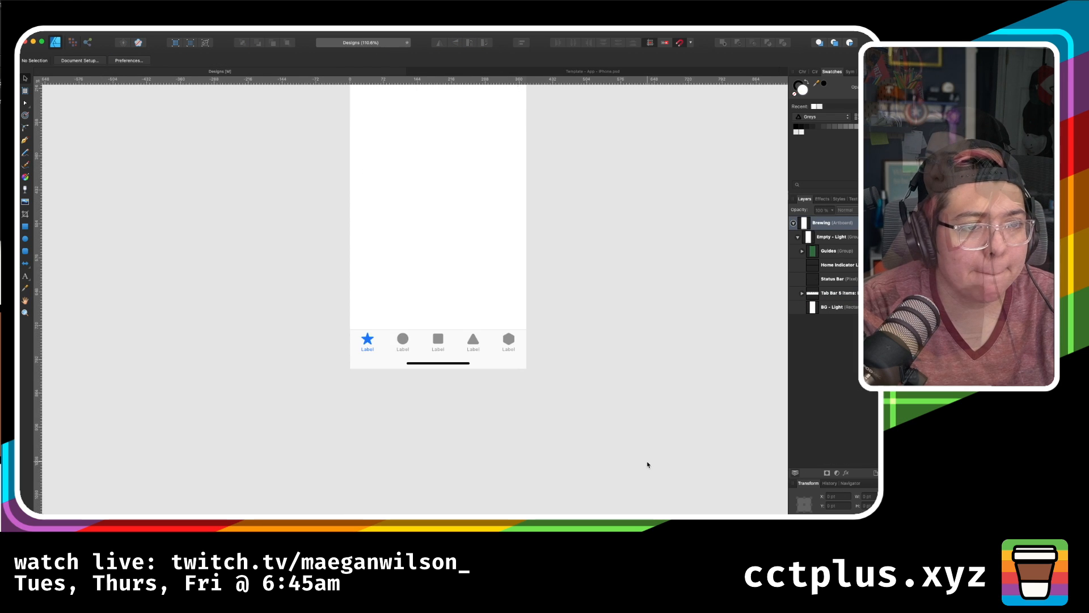
scroll(647, 464, "up", 4)
scroll(647, 464, "up", 1)
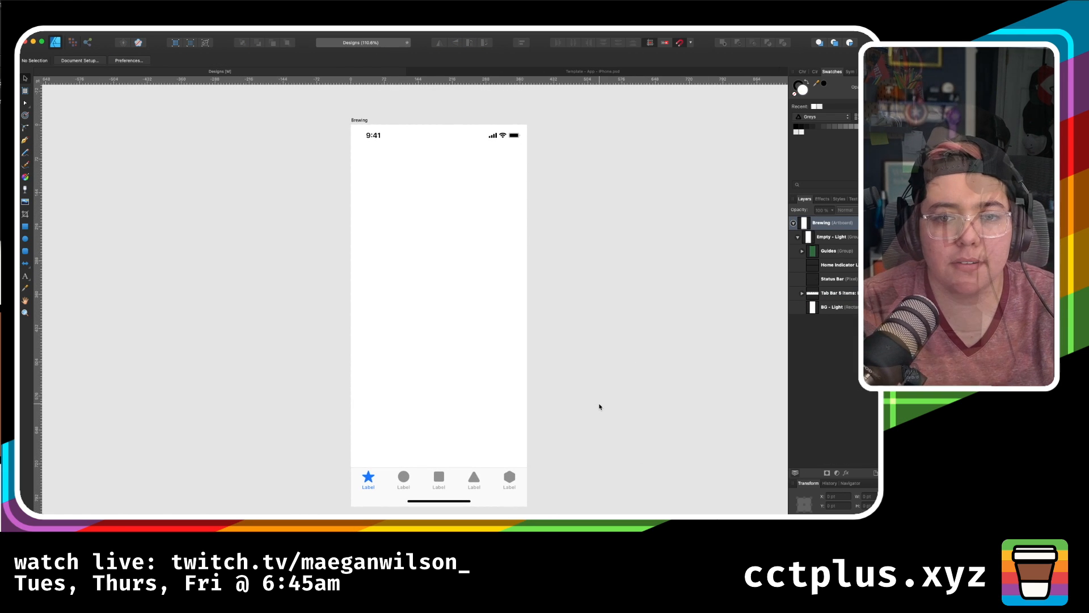
- Collapse the Empty - Light group in the Brewing artboard's layer list and clear the selection
left_click(797, 237)
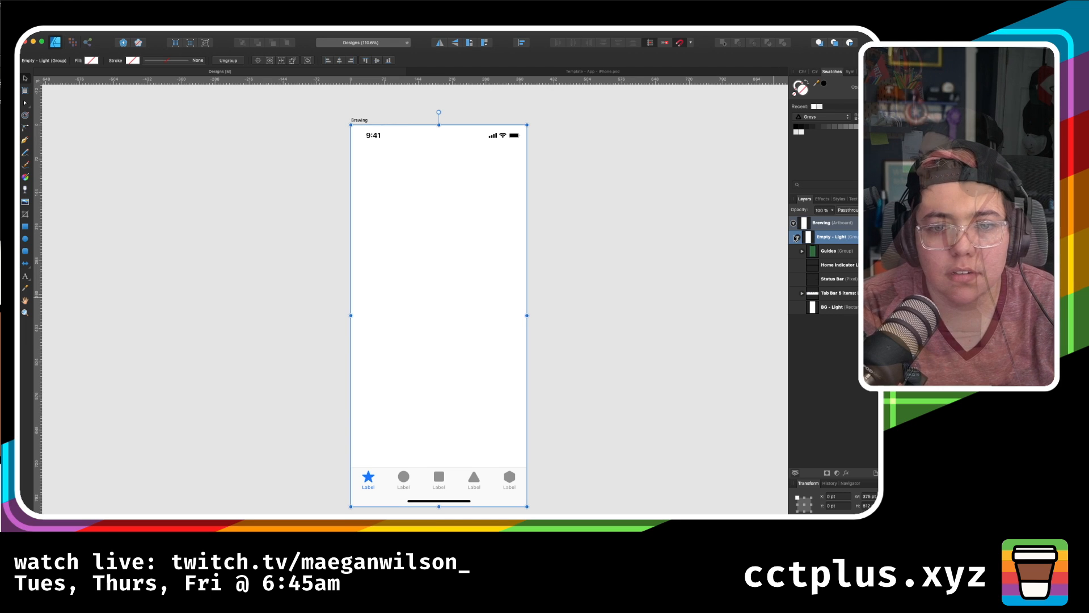
left_click(798, 237)
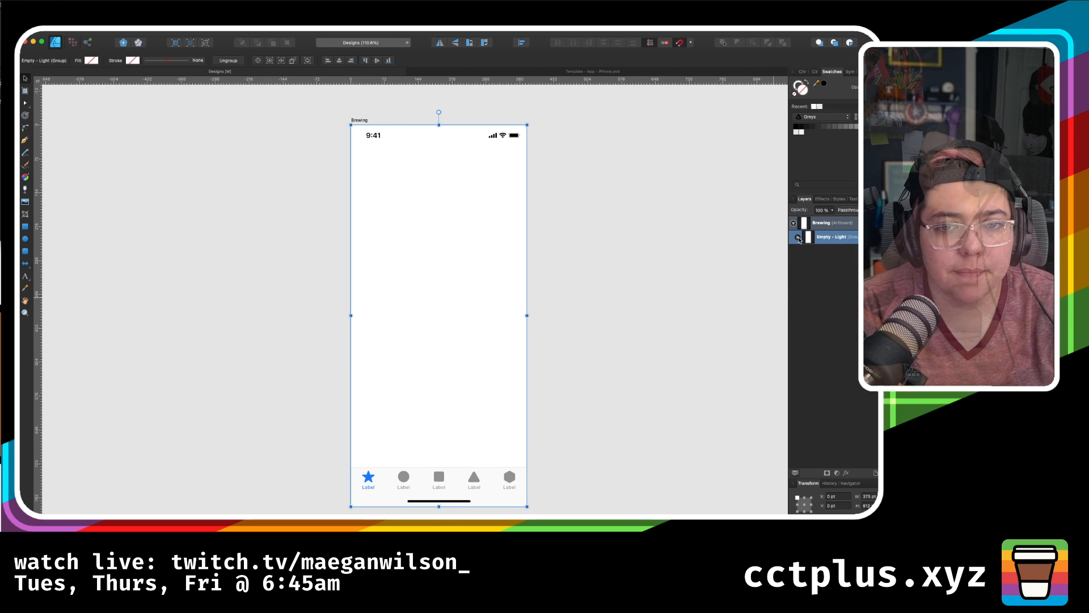
left_click(661, 273)
scroll(661, 273, "right", 5)
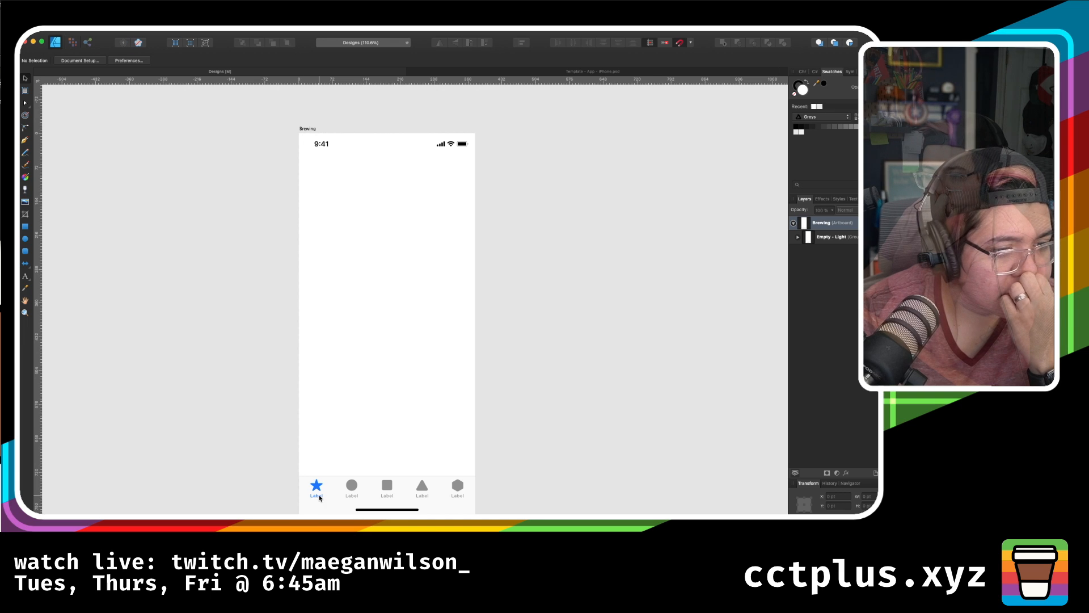
- Inspect the layers inside the tab bar's first tab, including its label text
double_click(320, 498)
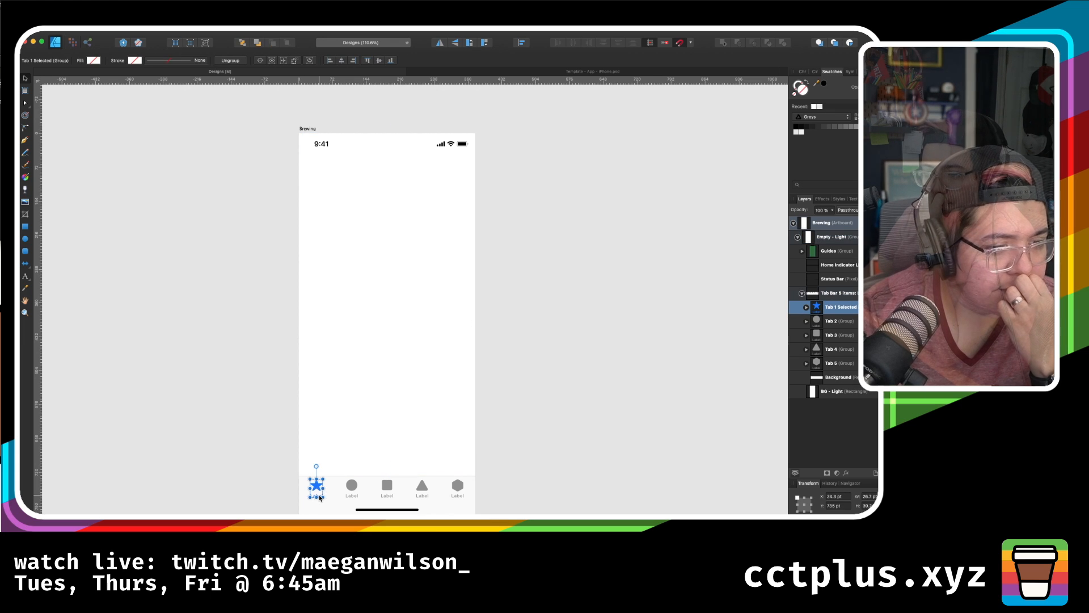
left_click(806, 308)
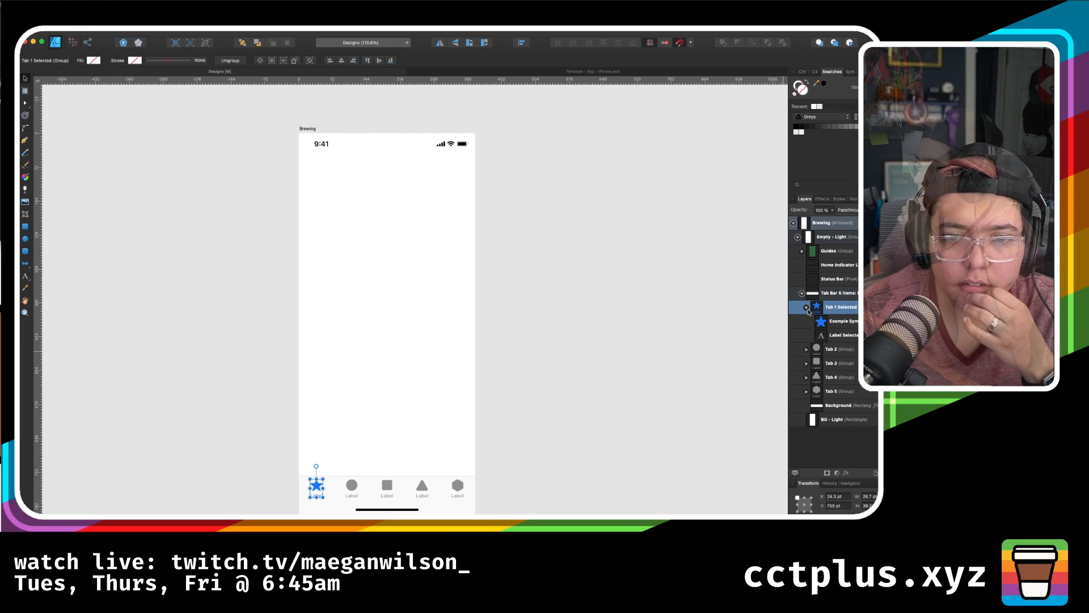
left_click(835, 335)
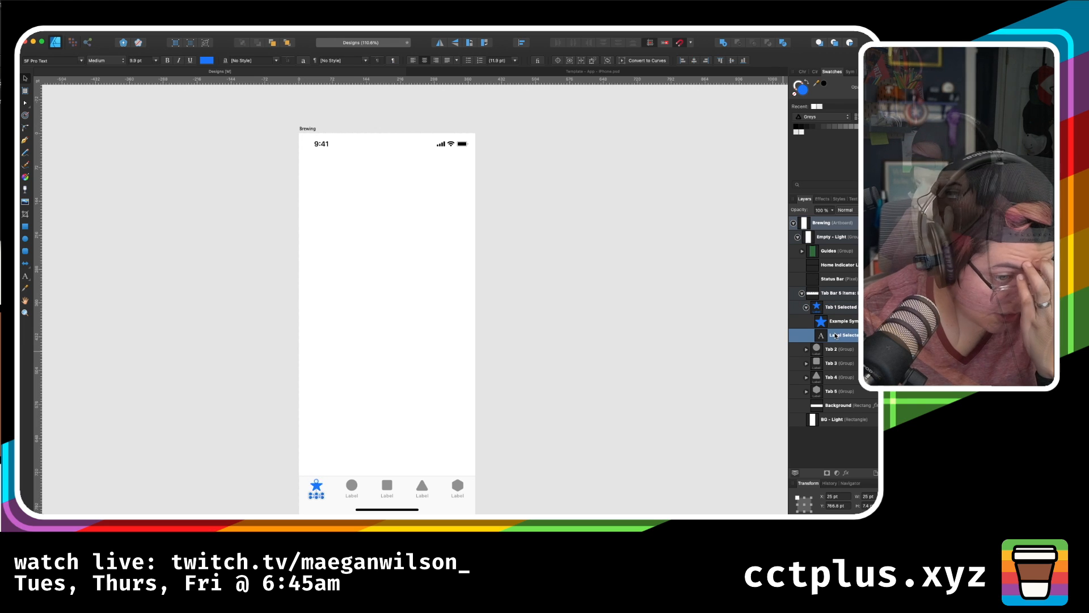
left_click(623, 346)
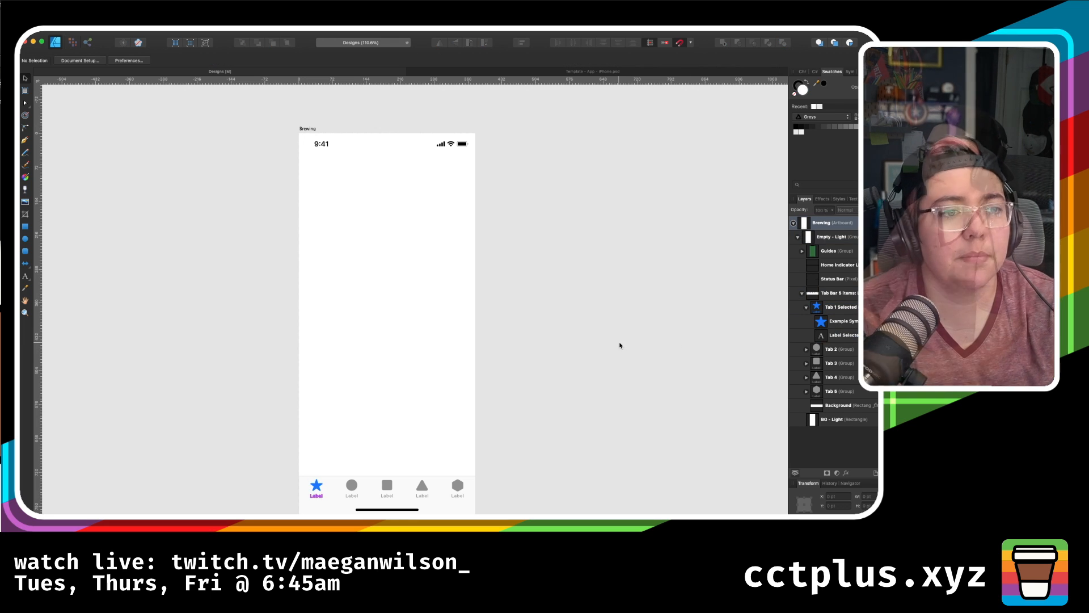
- Duplicate the Brewing artboard and place the copy to the left of the original with a wide gap between them
left_click(307, 129)
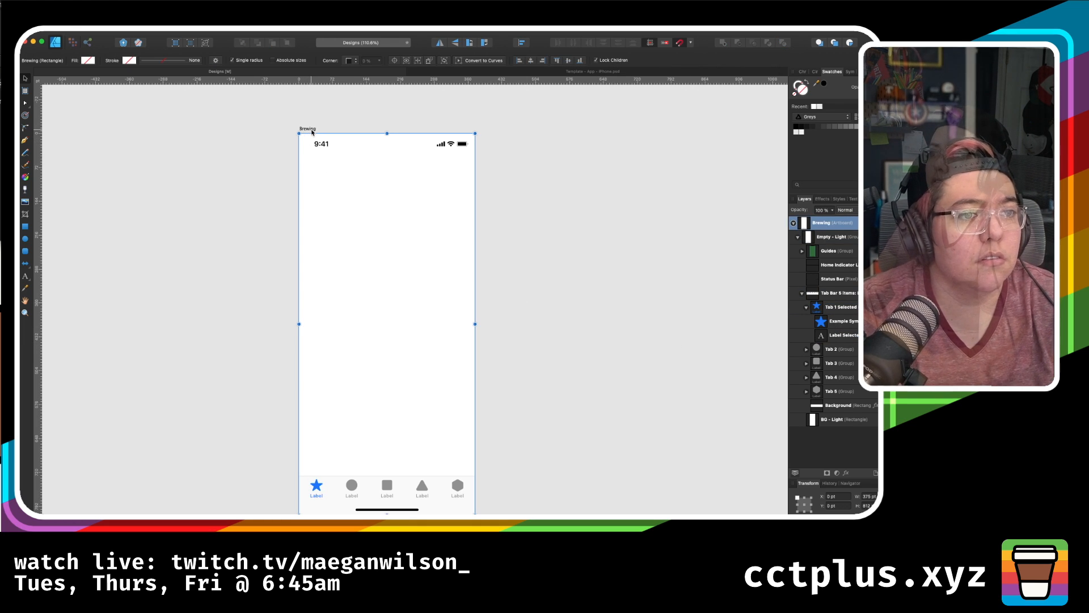
key("super+j")
left_click_drag(312, 132, 115, 149)
scroll(115, 149, "down", 1)
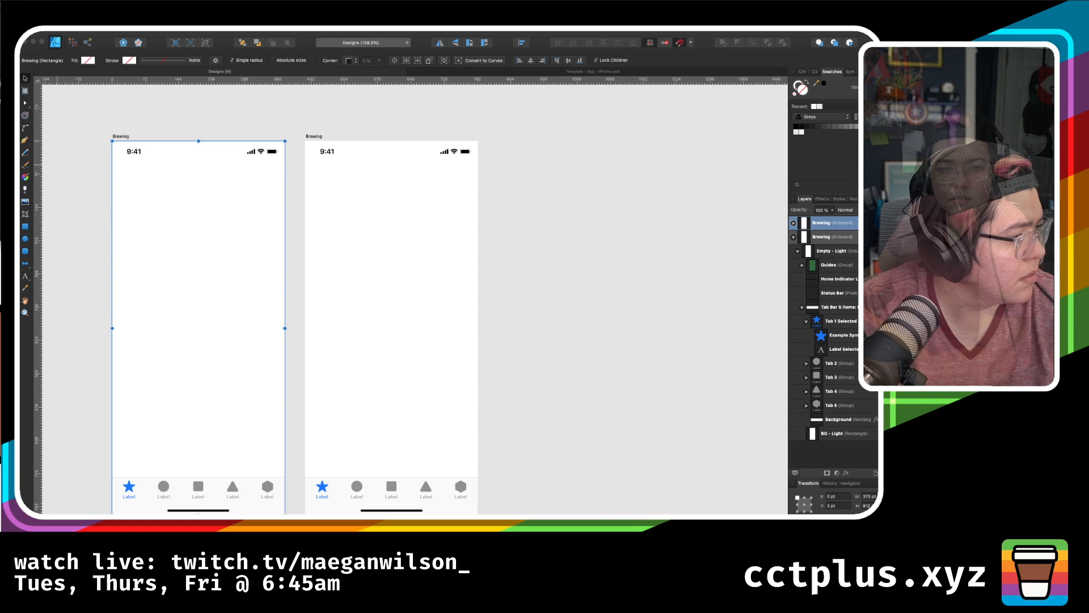
left_click(638, 266)
scroll(638, 266, "left", 5)
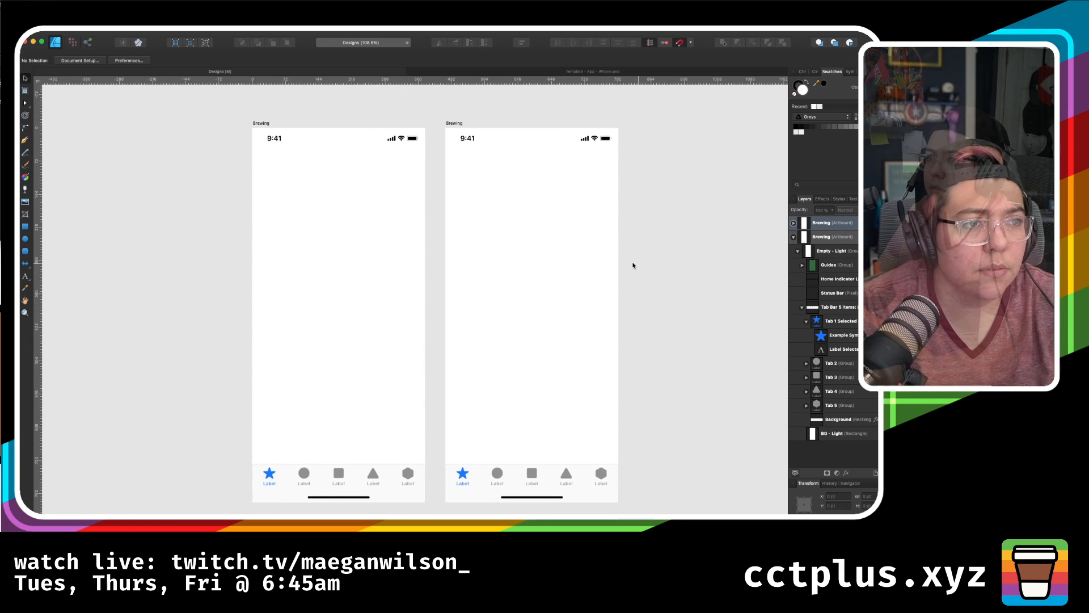
left_click_drag(248, 124, 147, 125)
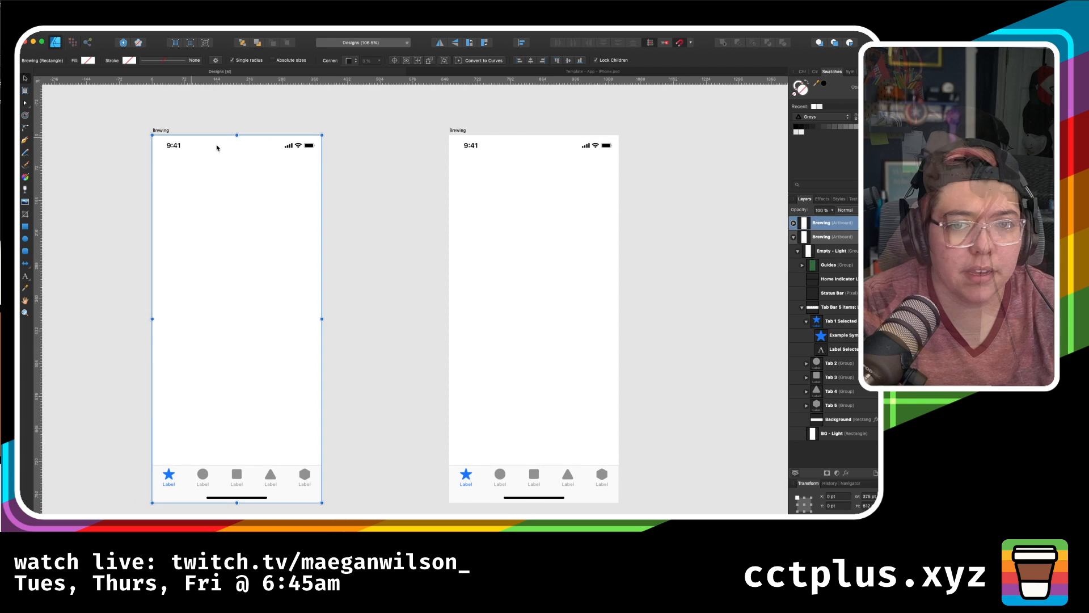
- Rename the duplicated artboard as Base
double_click(821, 222)
type("N")
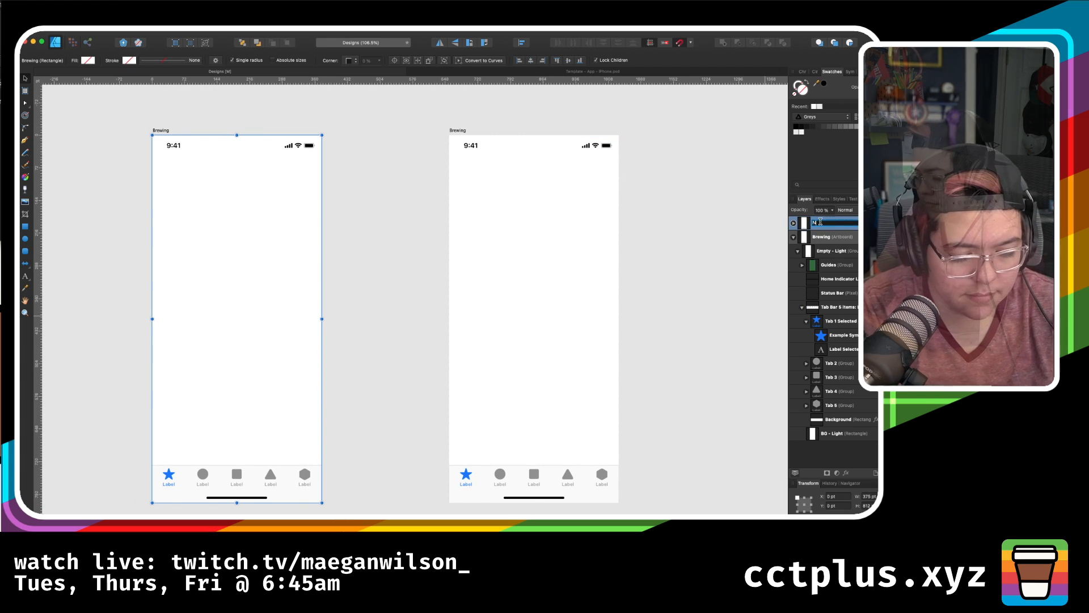
type("ase")
key("Return")
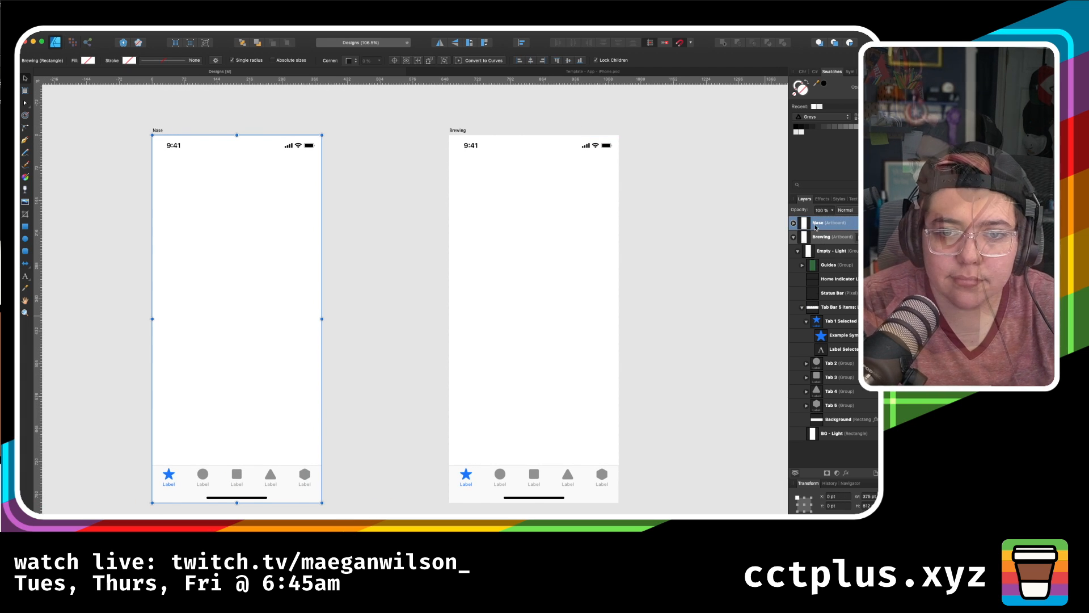
double_click(815, 224)
type("Base")
key("Return")
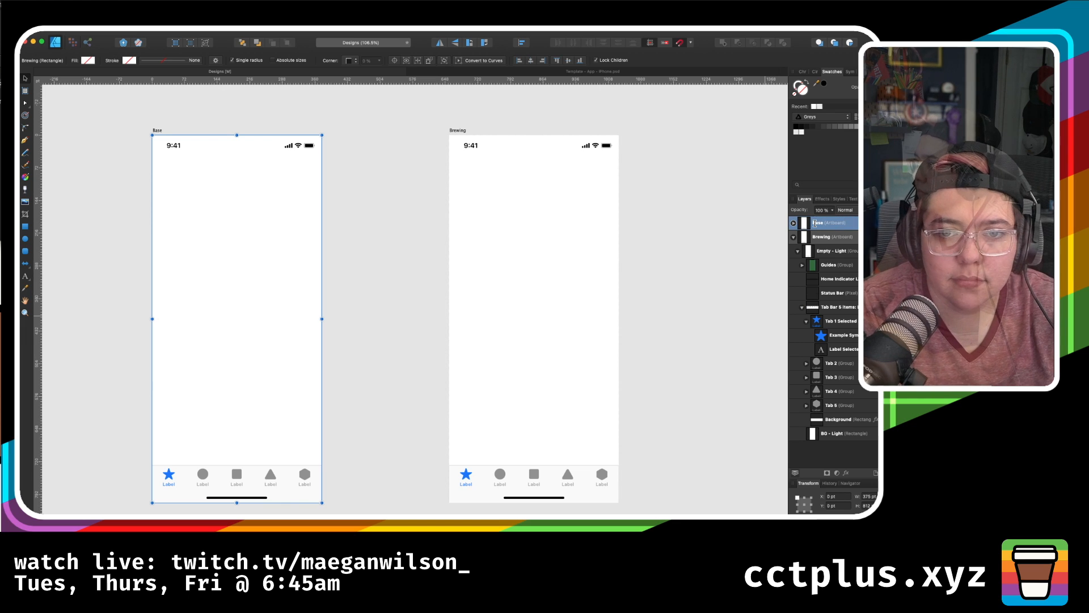
- Rename the original Brewing artboard as Brewing/01
left_click(813, 239)
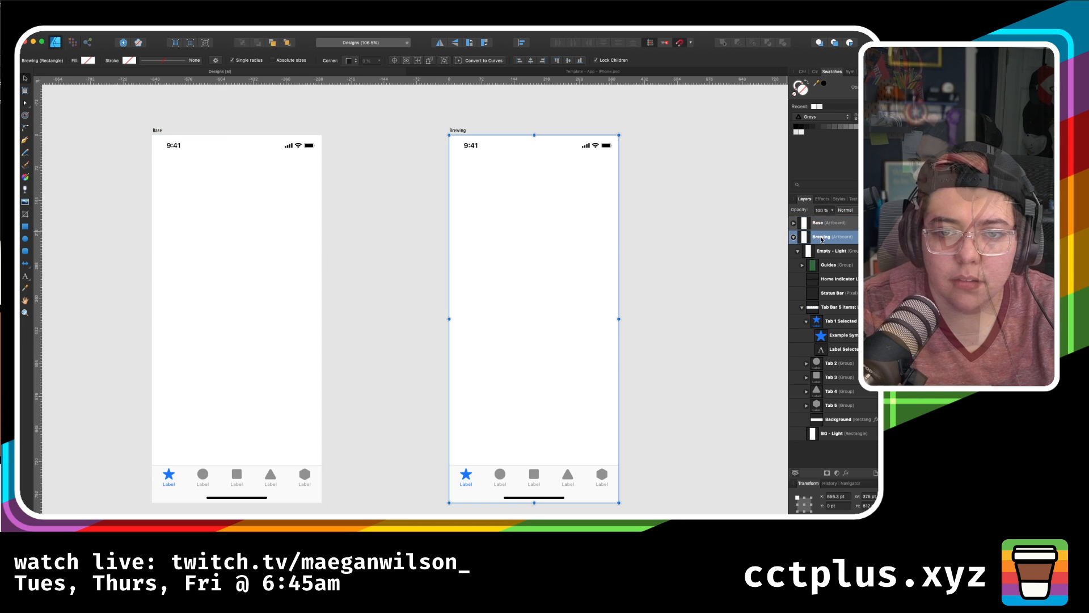
double_click(822, 239)
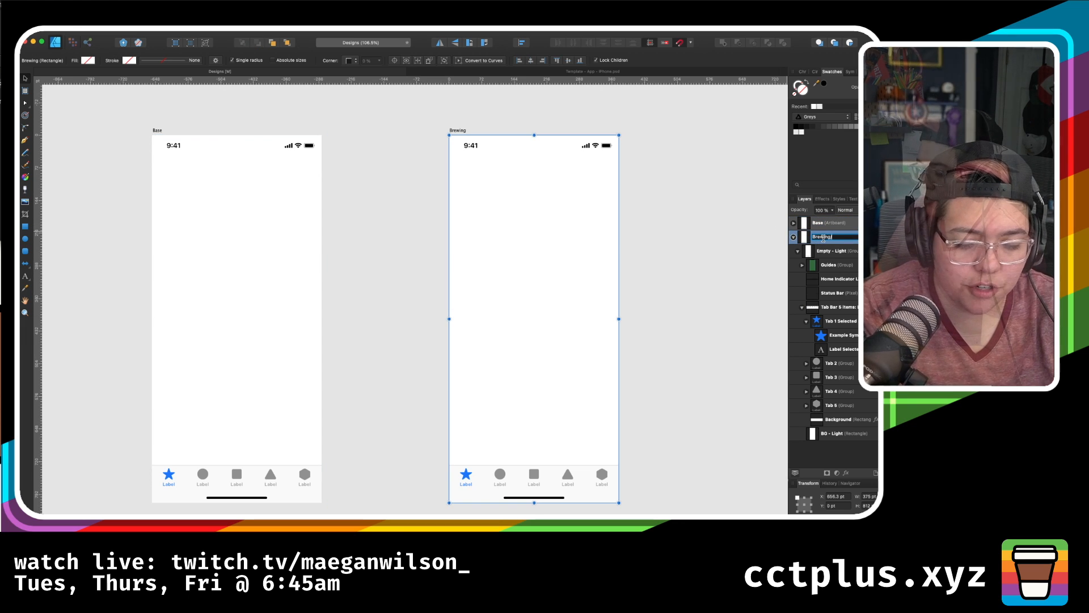
type("/01")
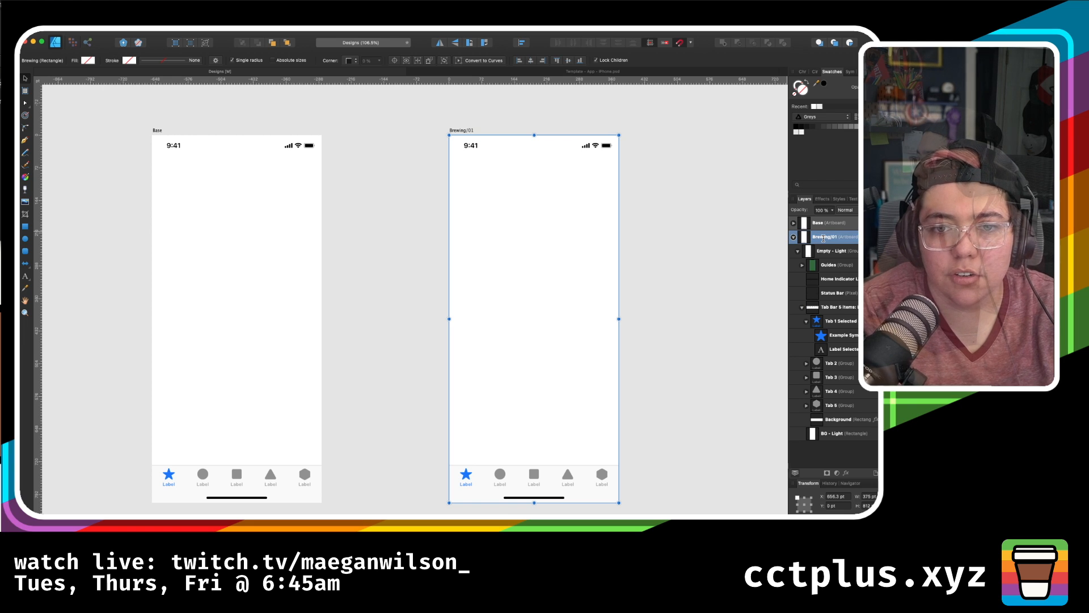
key("Return")
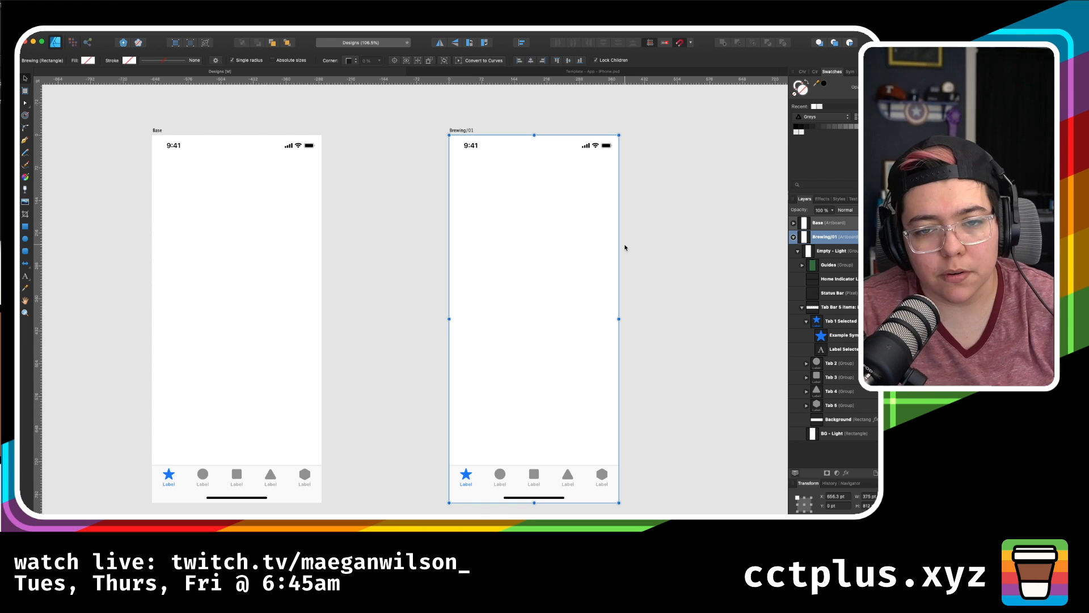
left_click(625, 247)
scroll(625, 248, "right", 1)
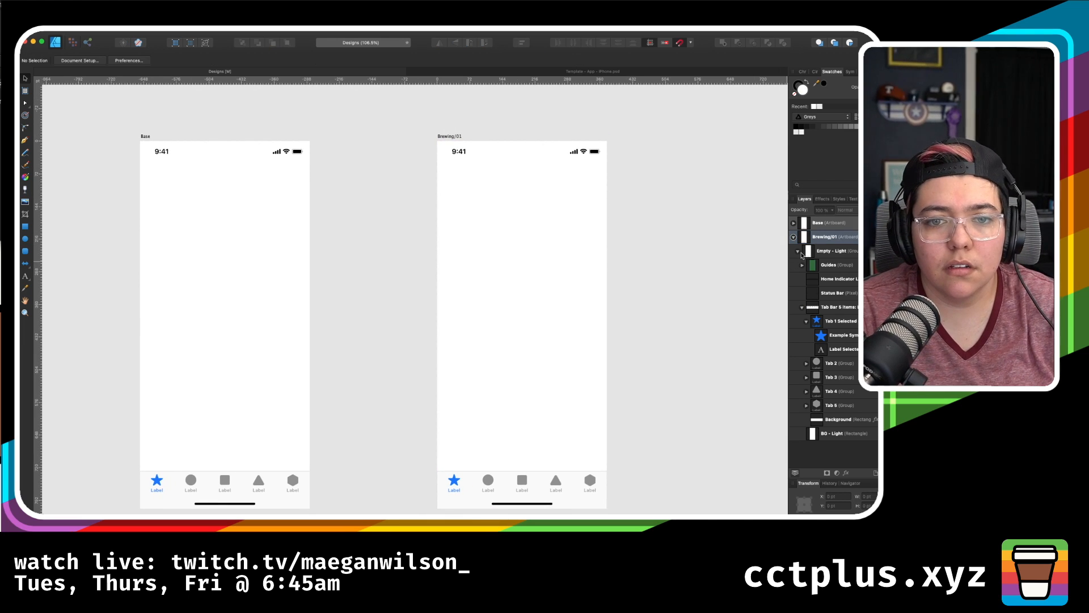
- Collapse the Empty - Light group under the Brewing/01 artboard and clear the selection
left_click(799, 252)
left_click(828, 234)
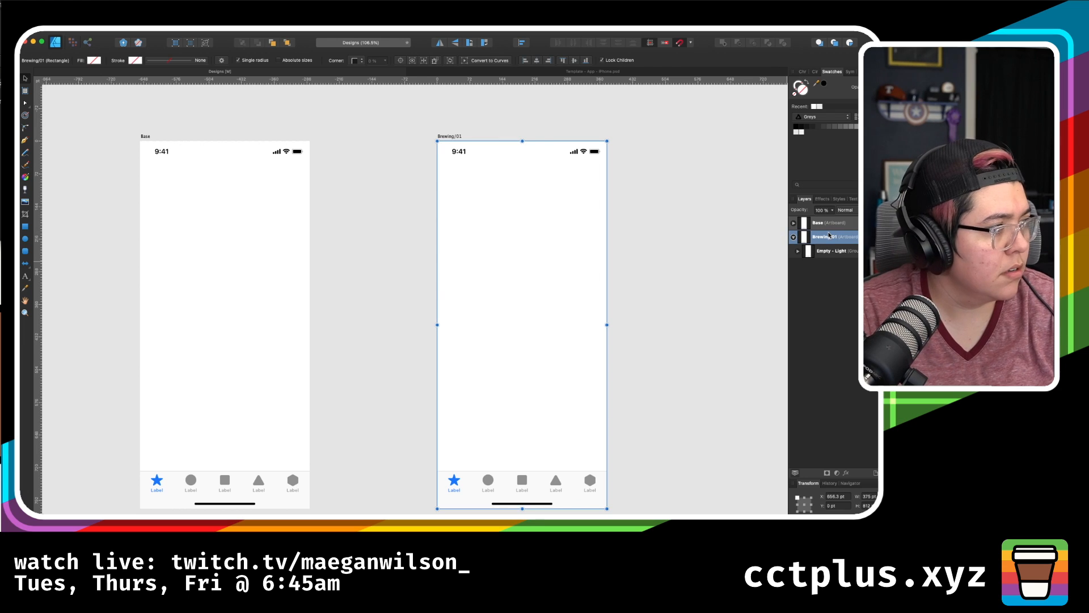
left_click(675, 262)
scroll(676, 263, "right", 2)
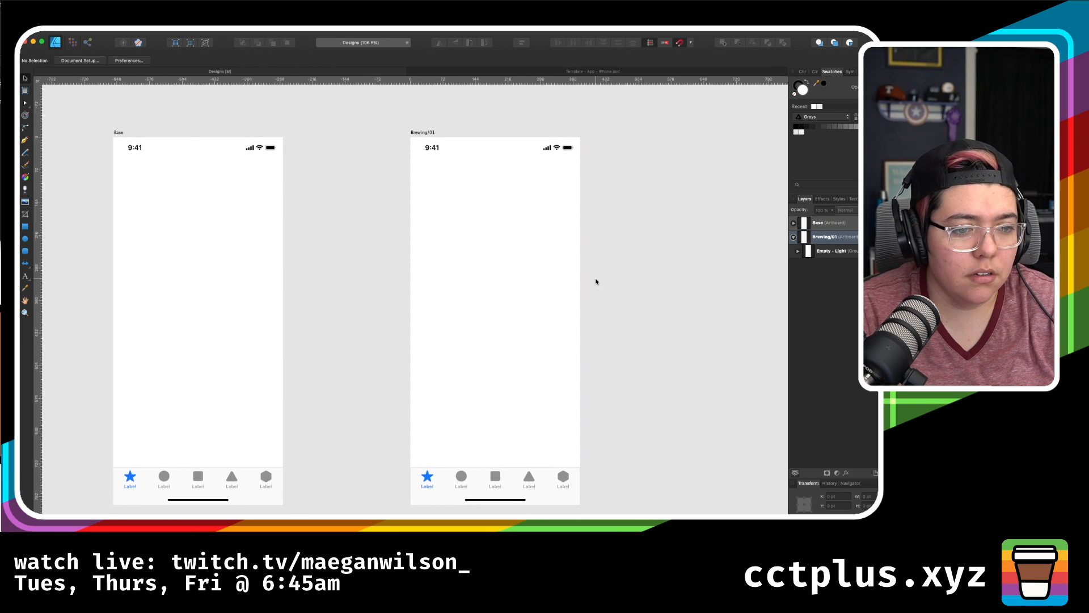
scroll(596, 282, "up", 2)
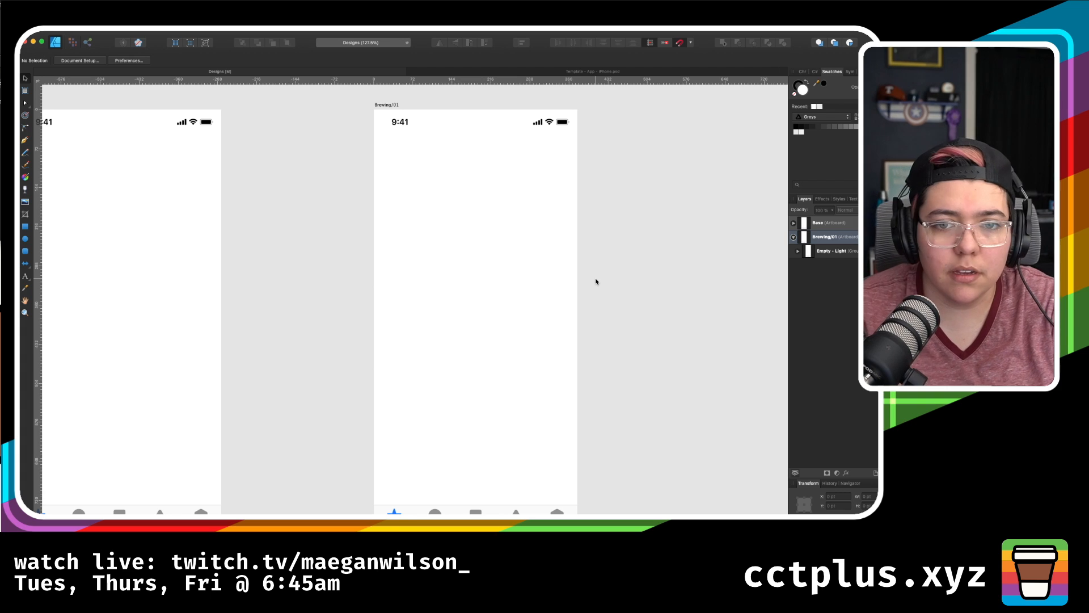
- Change the label of the selected star tab in the Brewing/01 artboard's tab bar to Brew
left_click(829, 251)
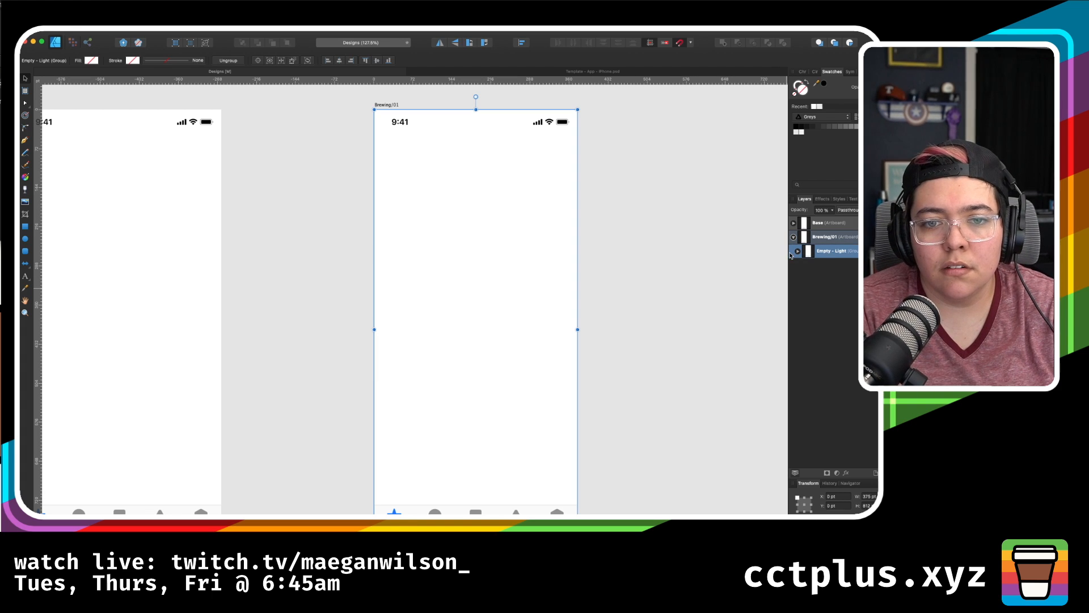
left_click(798, 252)
left_click(825, 350)
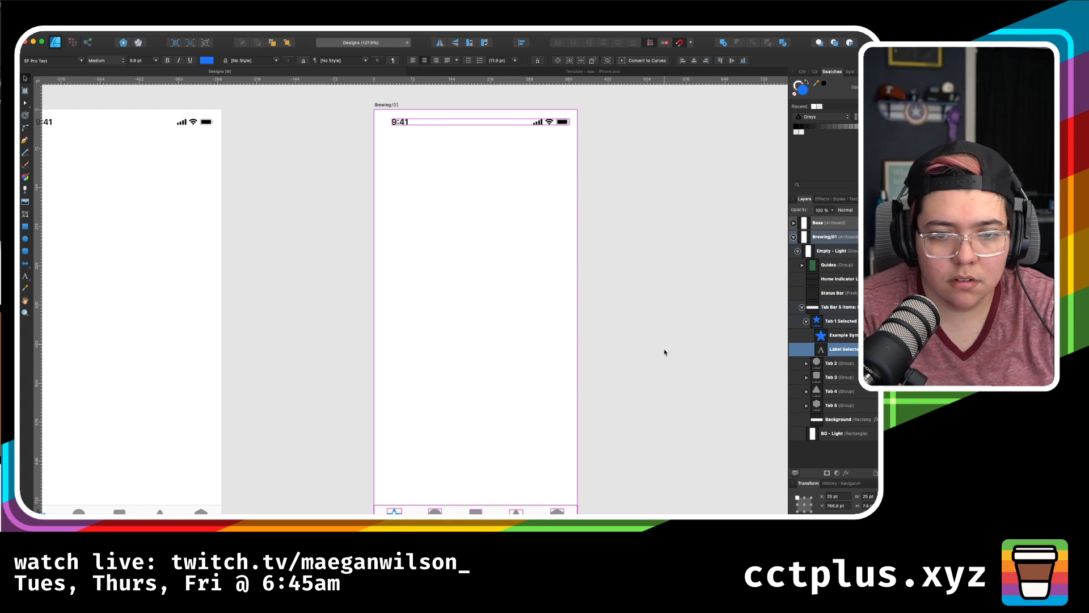
scroll(664, 350, "down", 5)
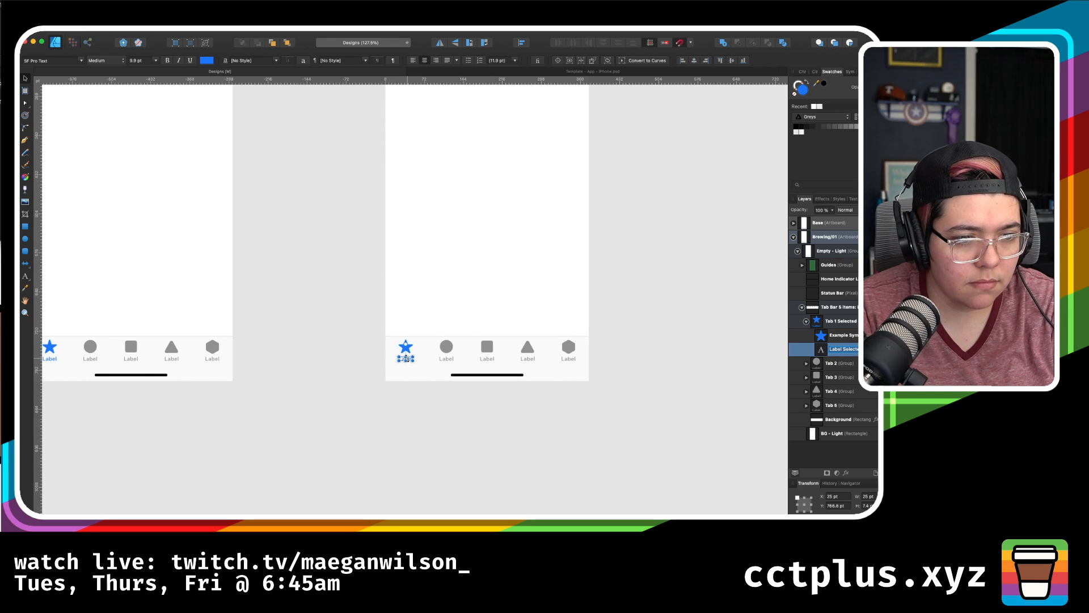
double_click(407, 358)
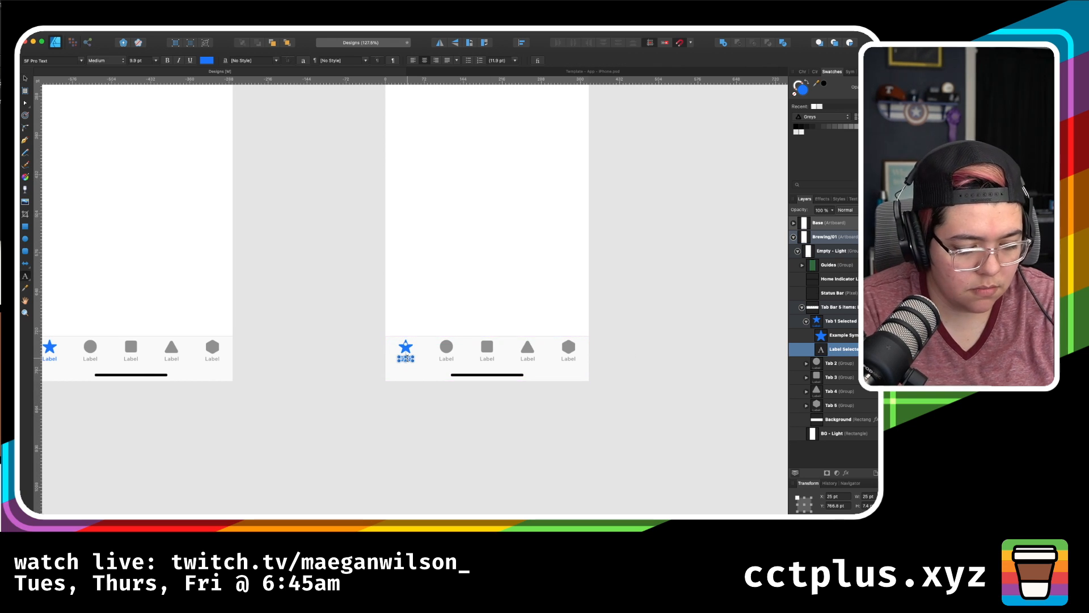
type("Brew")
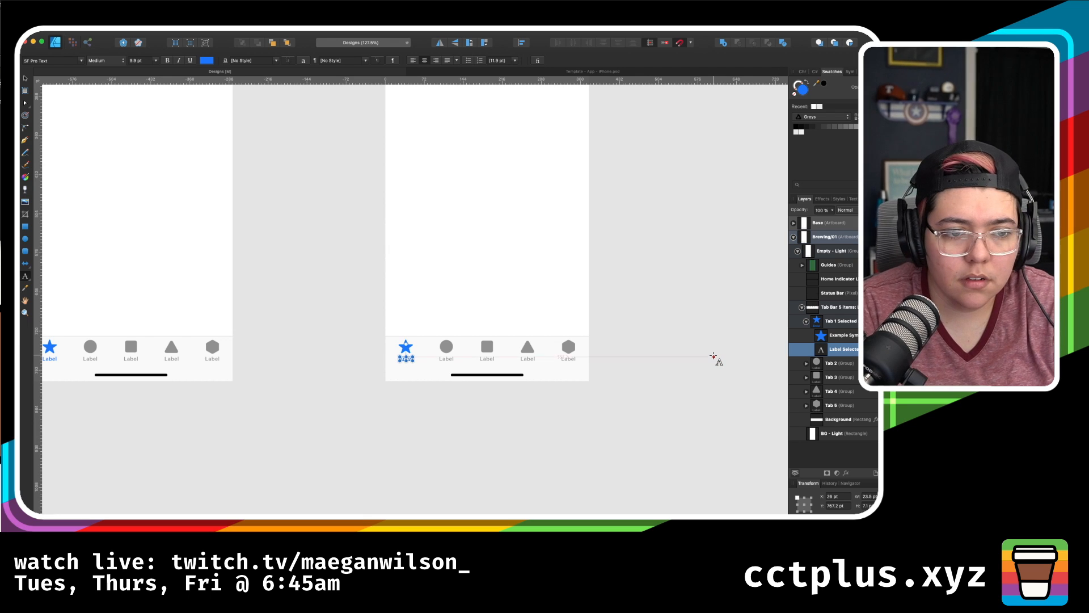
scroll(713, 355, "up", 5)
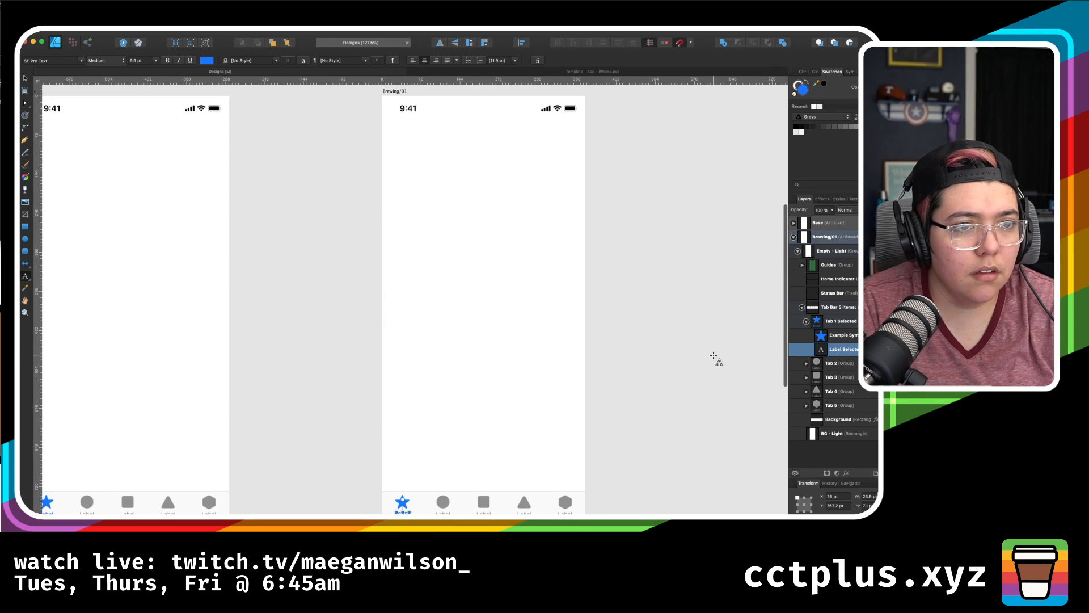
- Leave text editing, clear the selection and save the Designs document
left_click(25, 79)
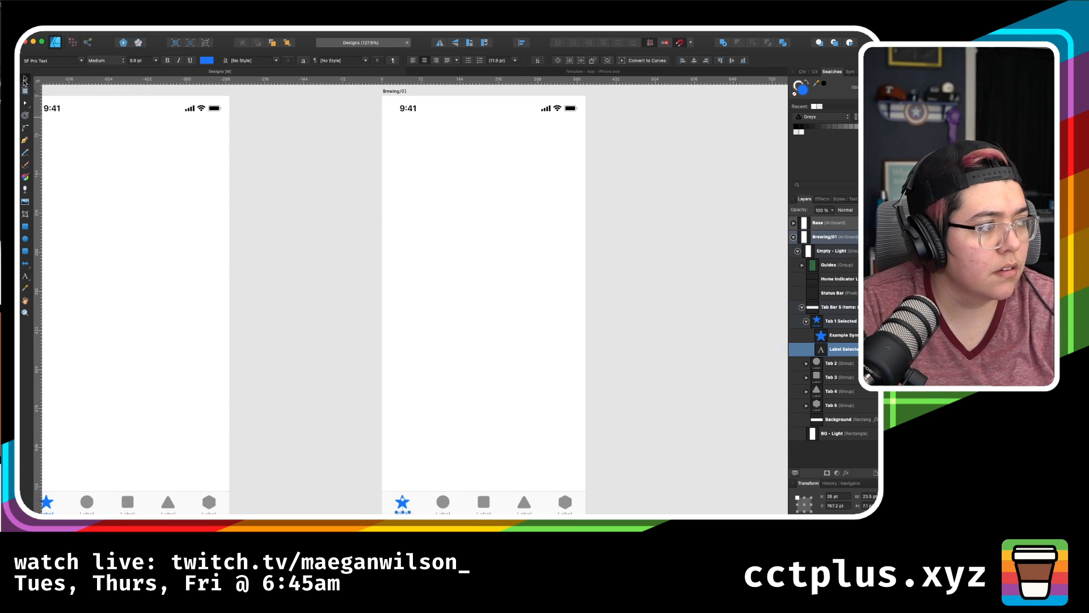
left_click(465, 355)
left_click(674, 354)
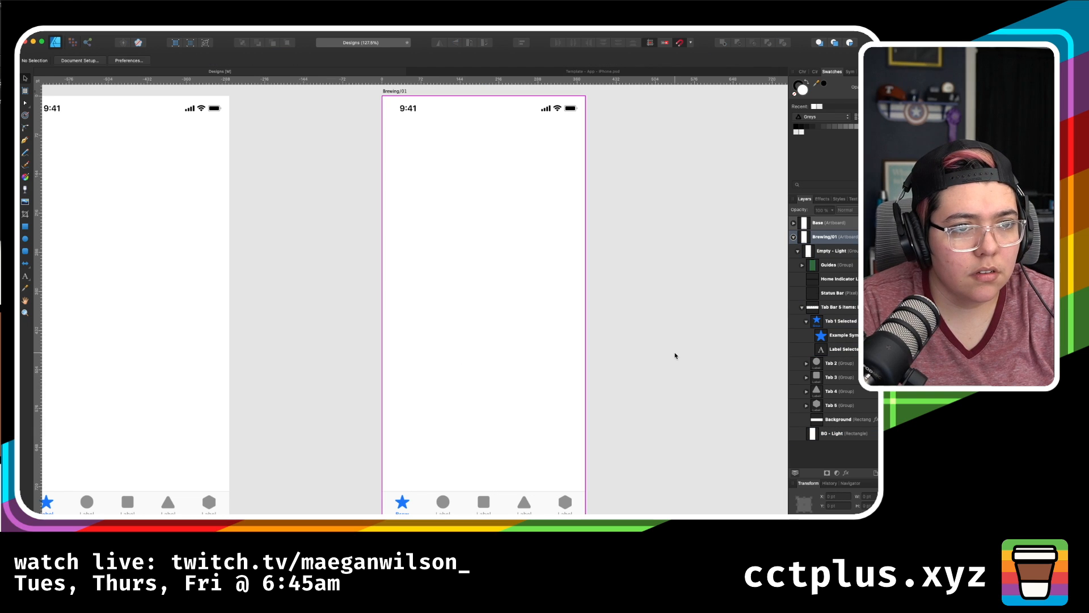
key("super+s")
scroll(675, 355, "right", 1)
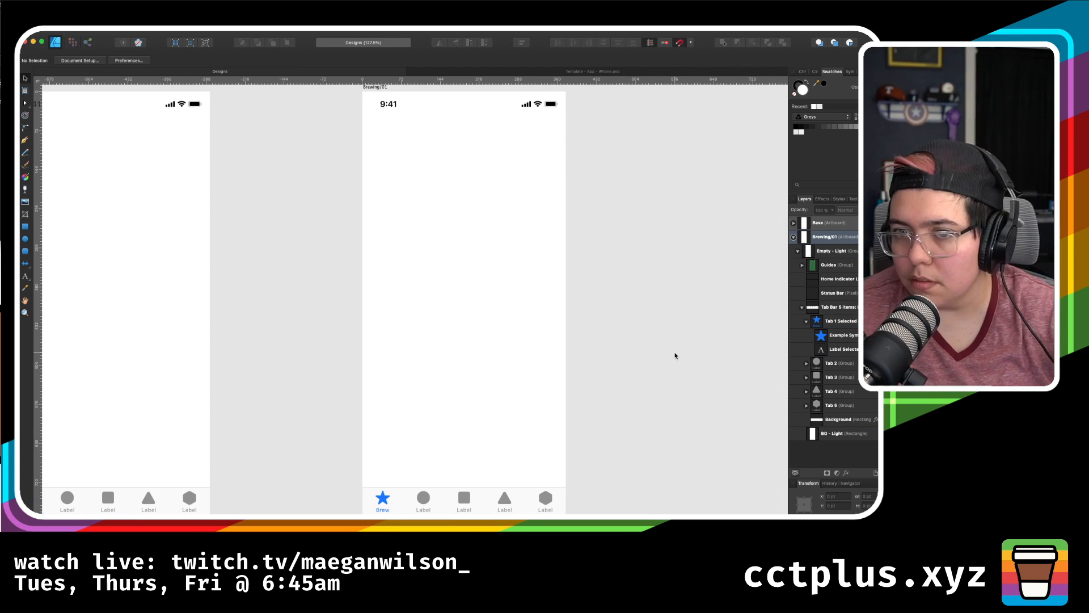
- Switch to the Coffee Companion App notes and add a title-style Views heading below the Features list, with a Brew line under it
key("ctrl+Up")
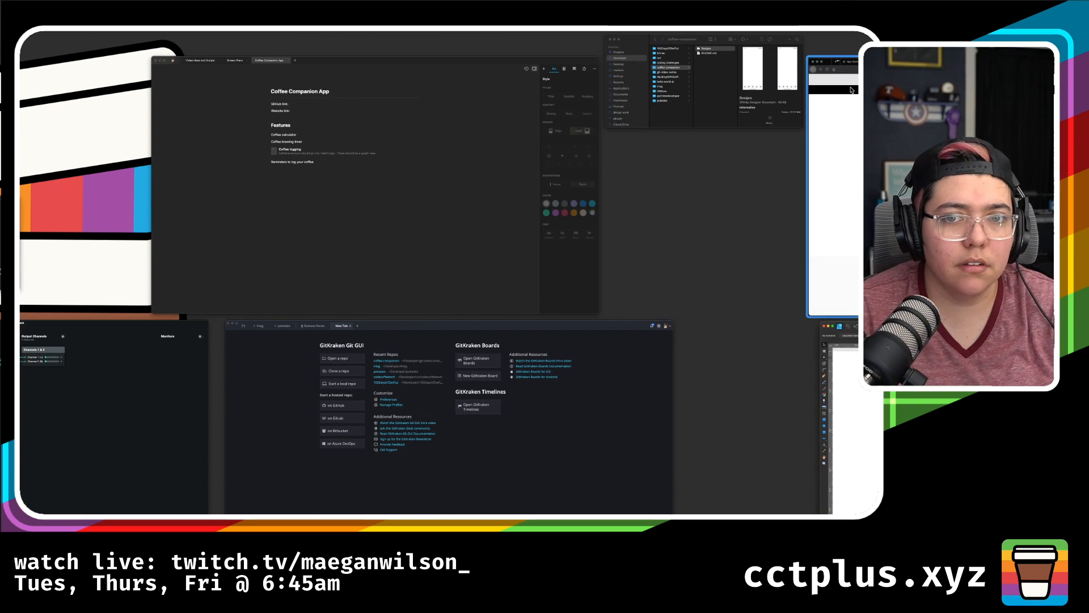
left_click(337, 148)
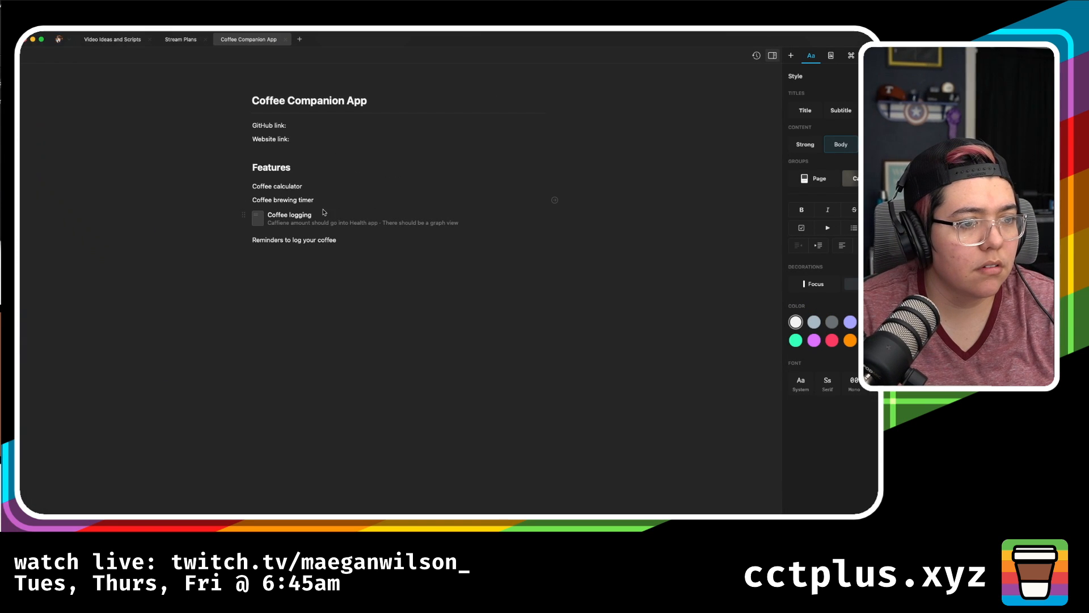
left_click(301, 187)
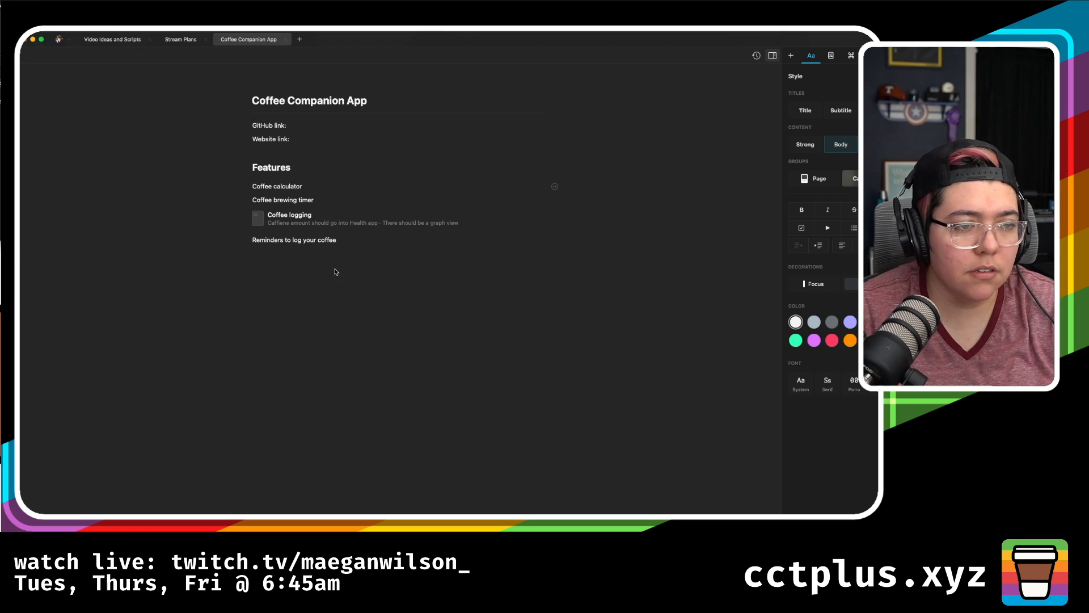
left_click(385, 287)
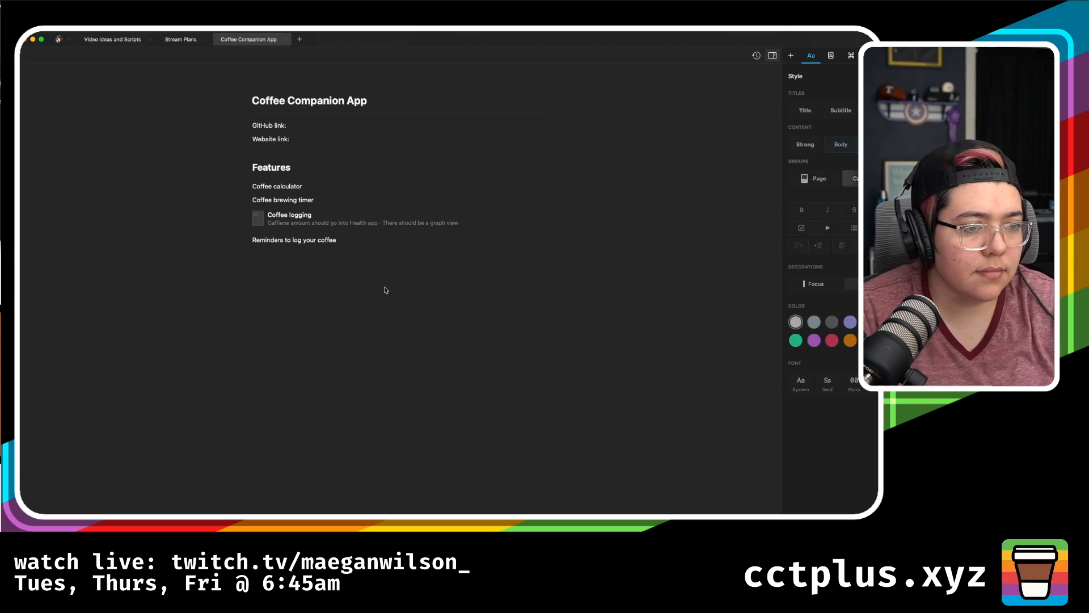
type("# Views")
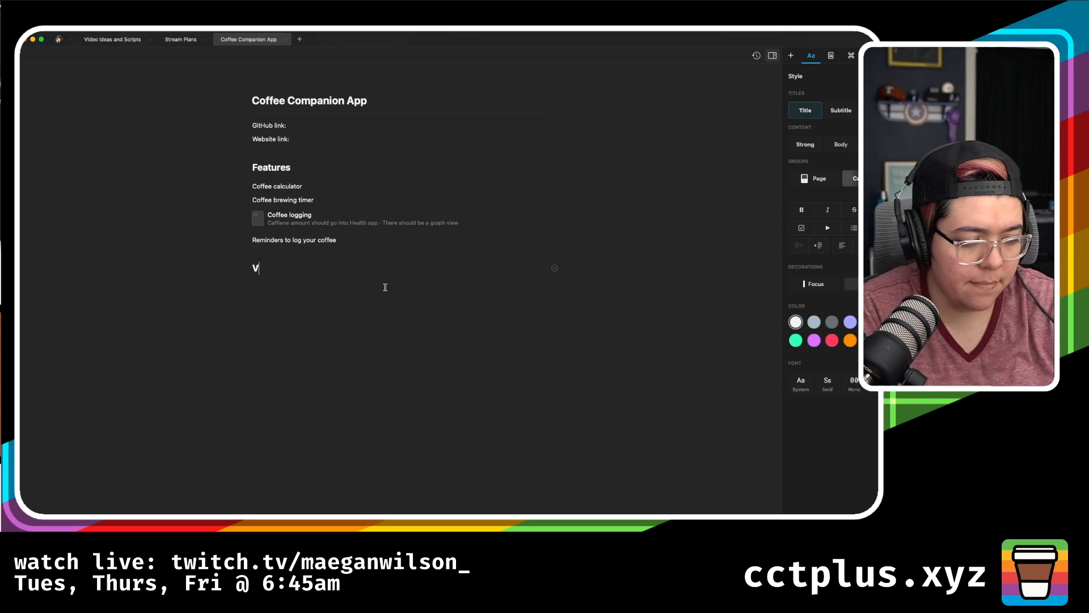
key("Return")
type("Brew")
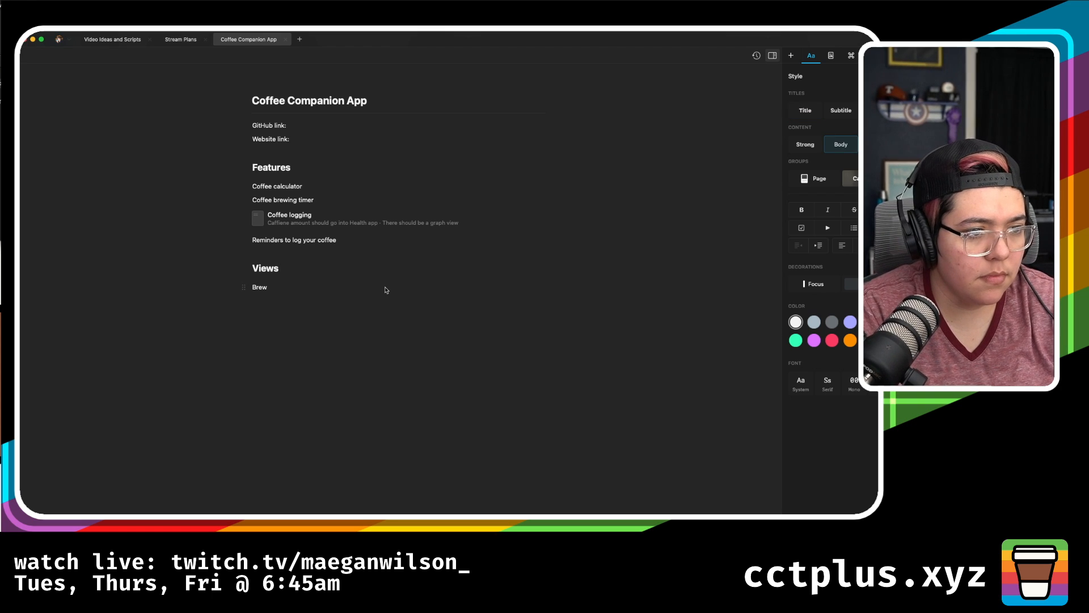
- Turn the Brew line under Views into a page and open that page
key("BackSpace")
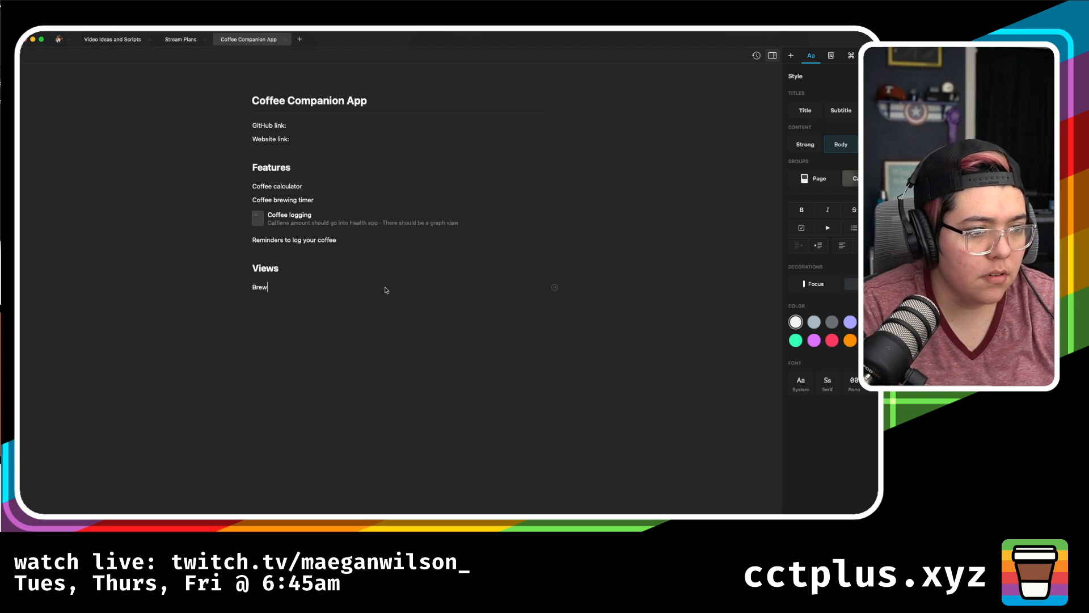
type("/pa")
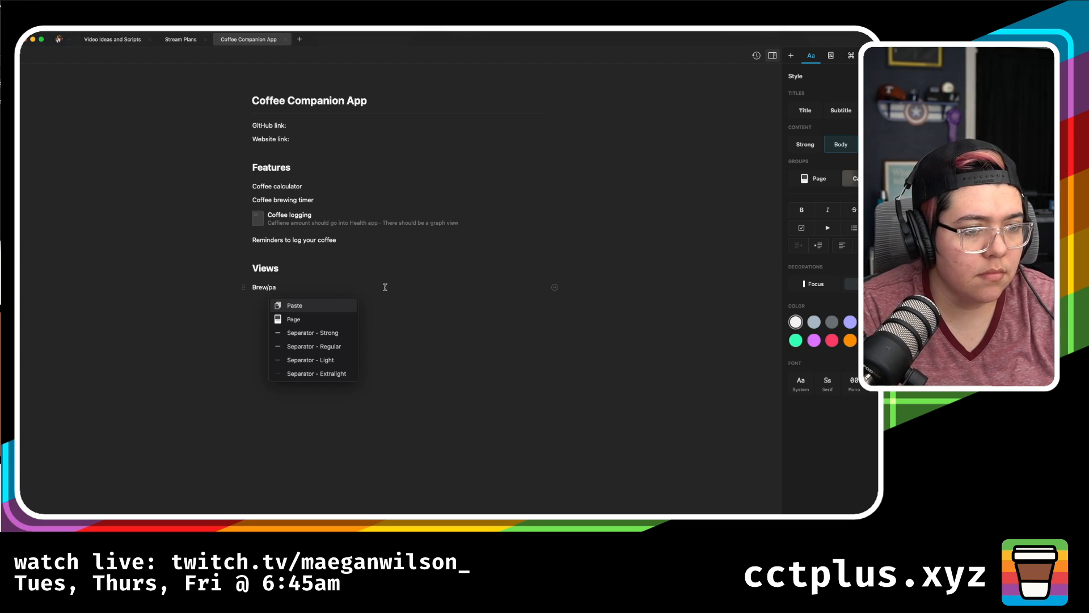
key("Down")
key("Return")
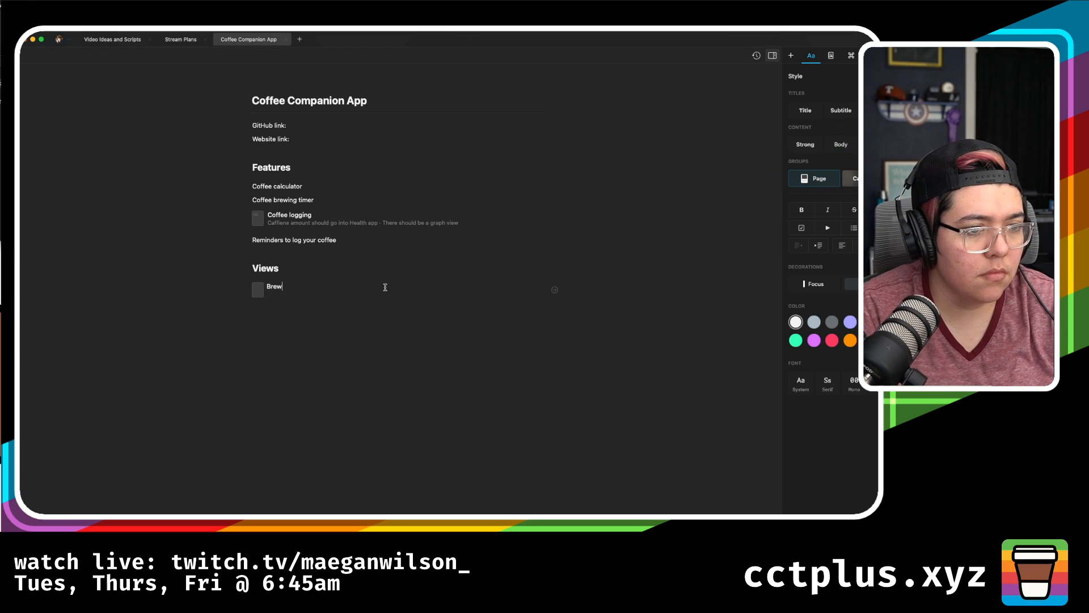
double_click(277, 292)
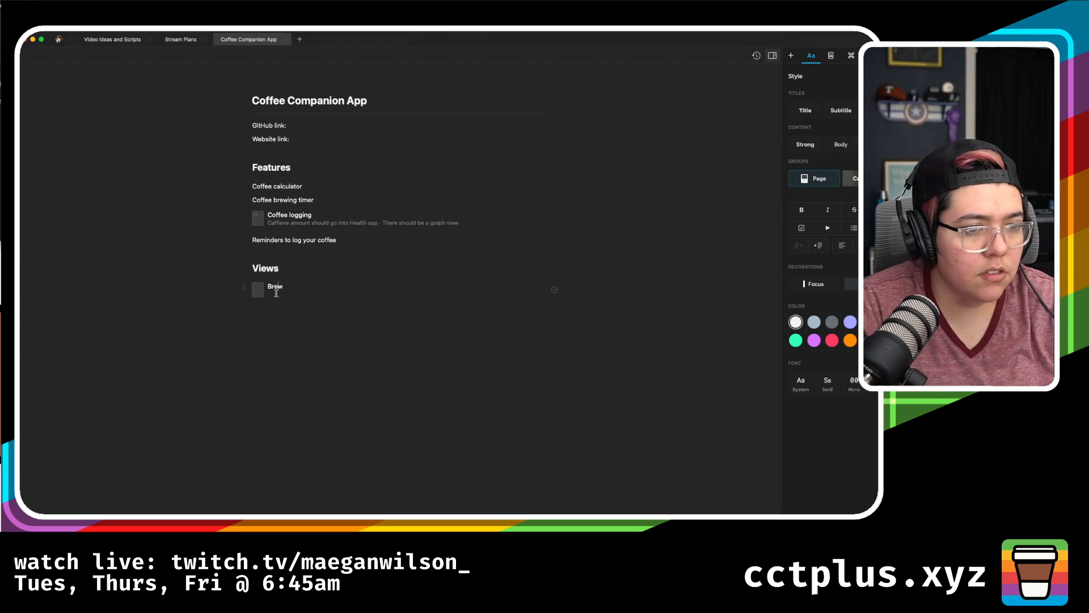
left_click(554, 290)
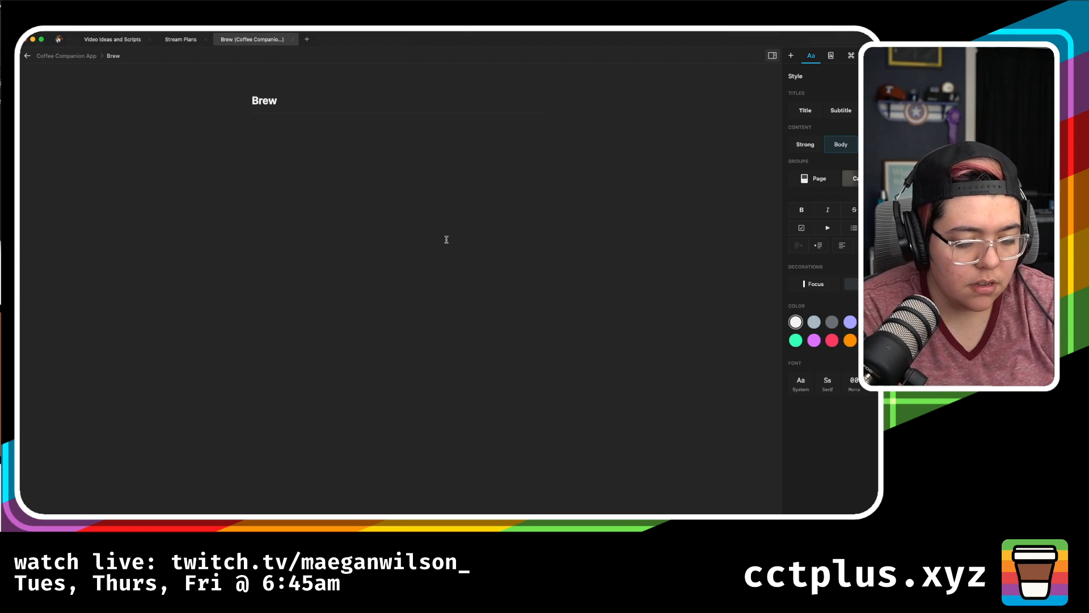
- Write the intro line "Need to be able to do the following:" on the Brew page
type("Need to b")
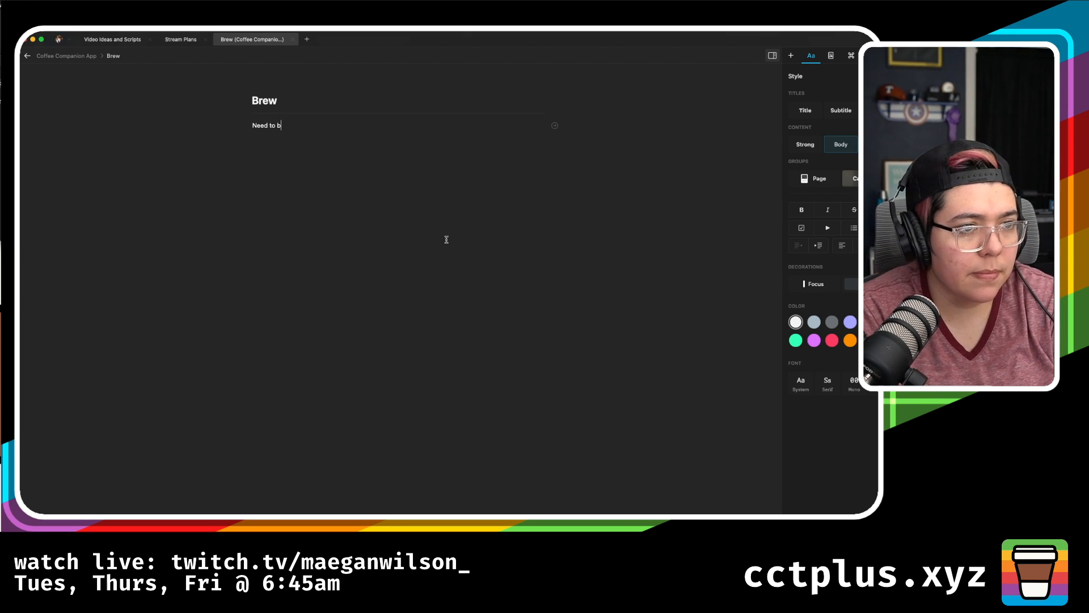
type("e able to do the fo")
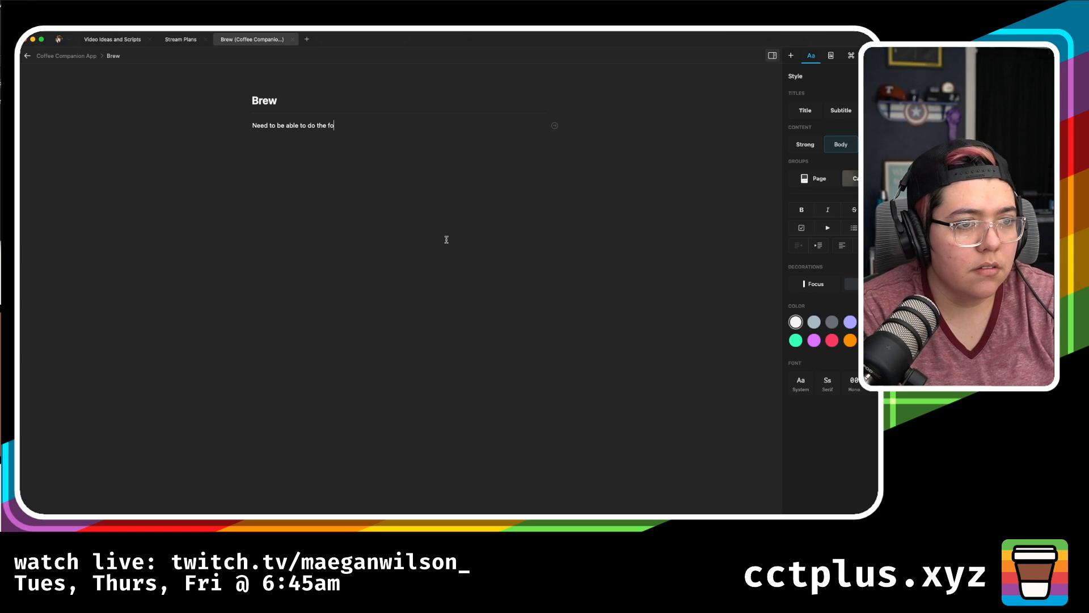
type("llowing:")
key("Return")
- Start a bulleted list under the intro line with the item "Put in the weight for coffee"
type("- A")
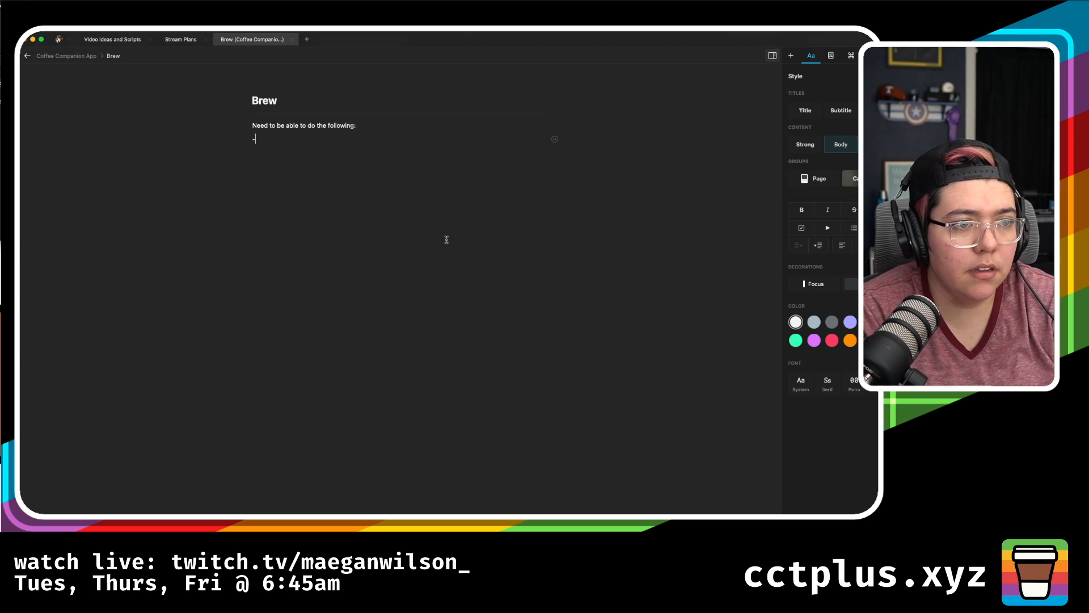
key("BackSpace")
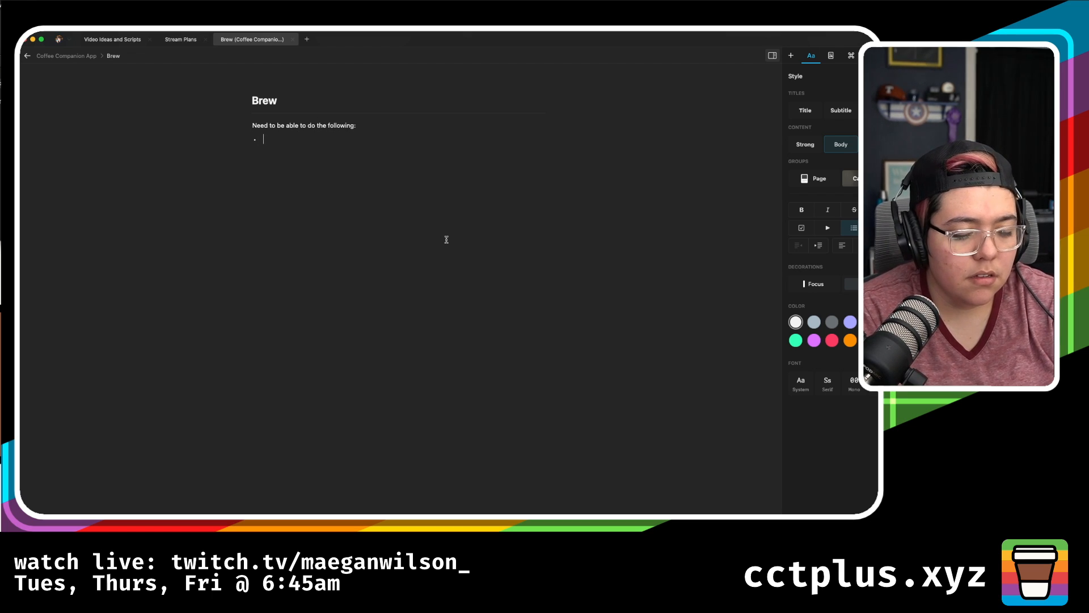
type("Put in the weig")
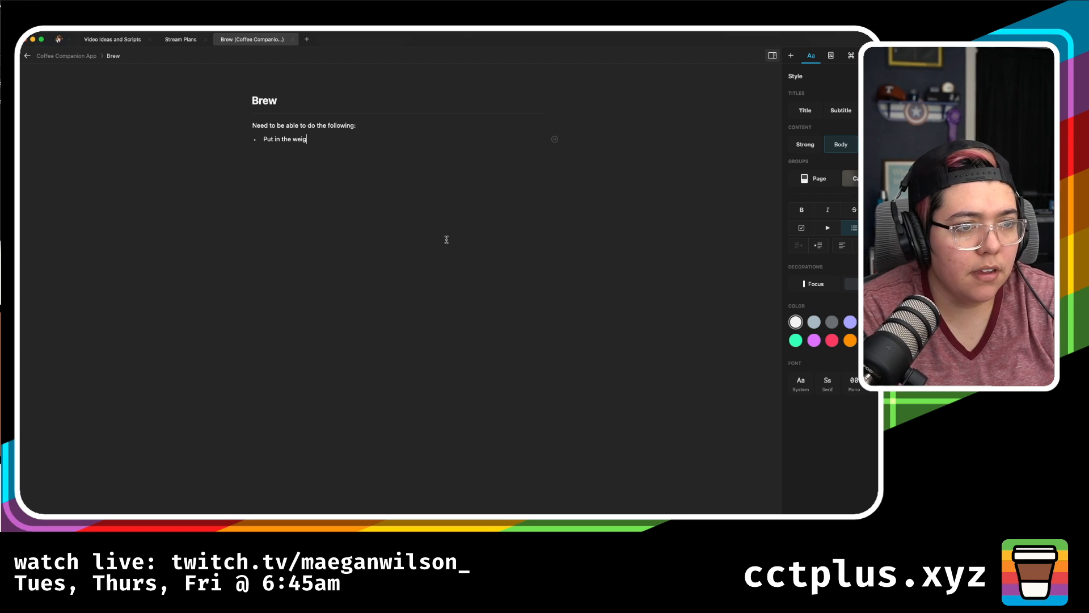
type("ht for coffee")
key("Return")
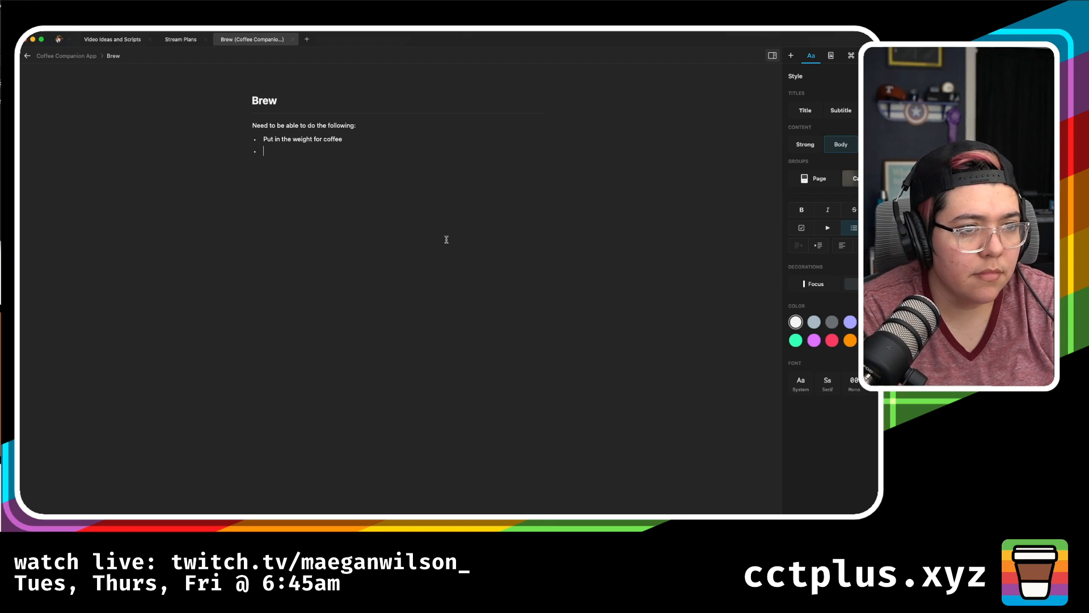
type("Get the")
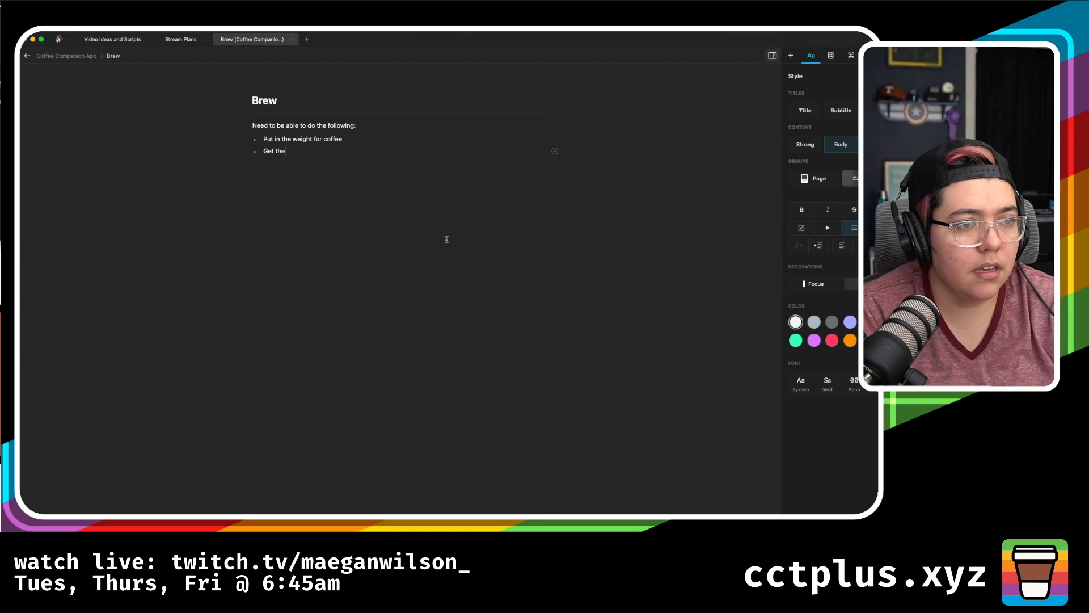
key("BackSpace")
key("BackSpace")
key("BackSpace")
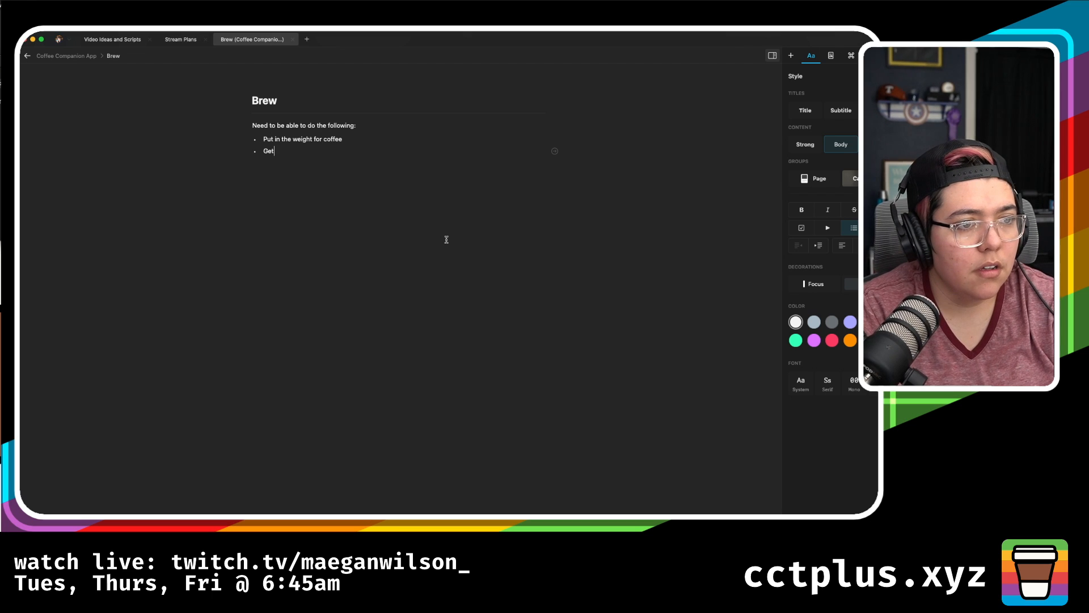
key("BackSpace")
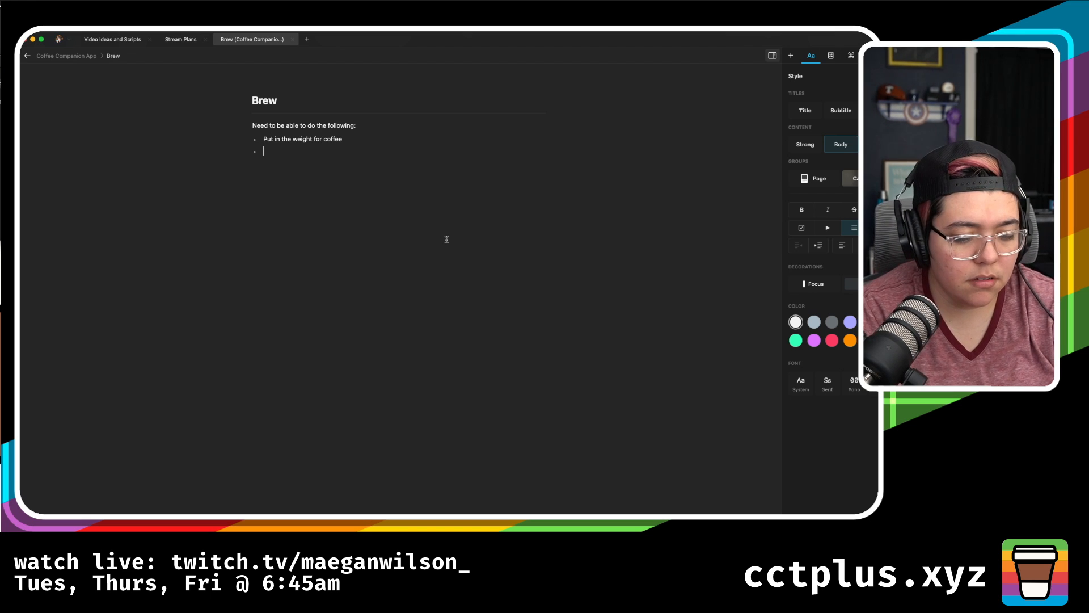
- Add "Adjust the ration of coffee to water" as the second bullet and start another bullet
type("Adjust th")
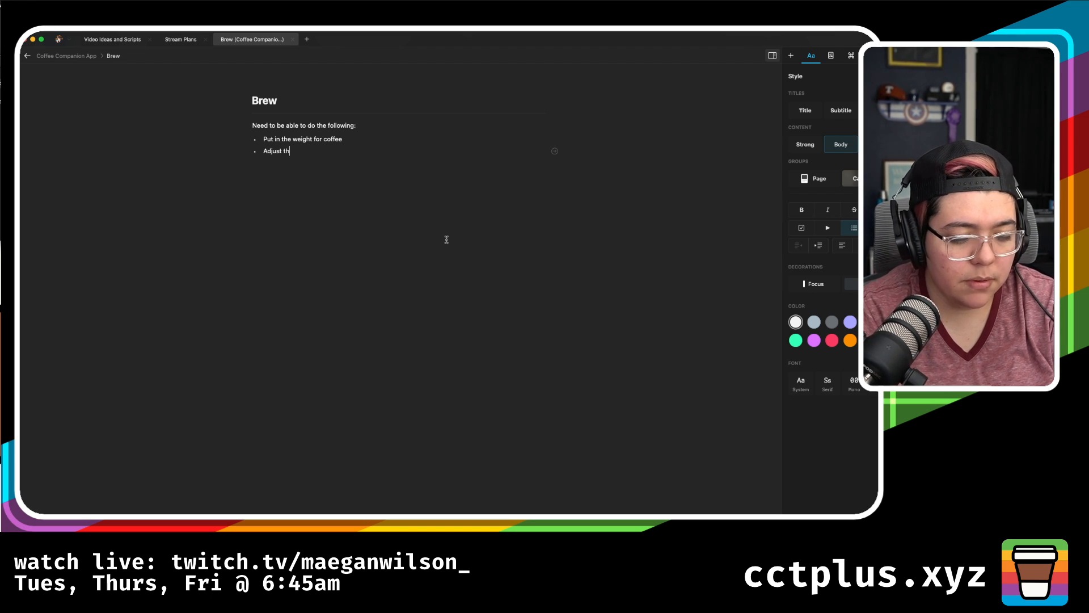
type("e ration of cofe")
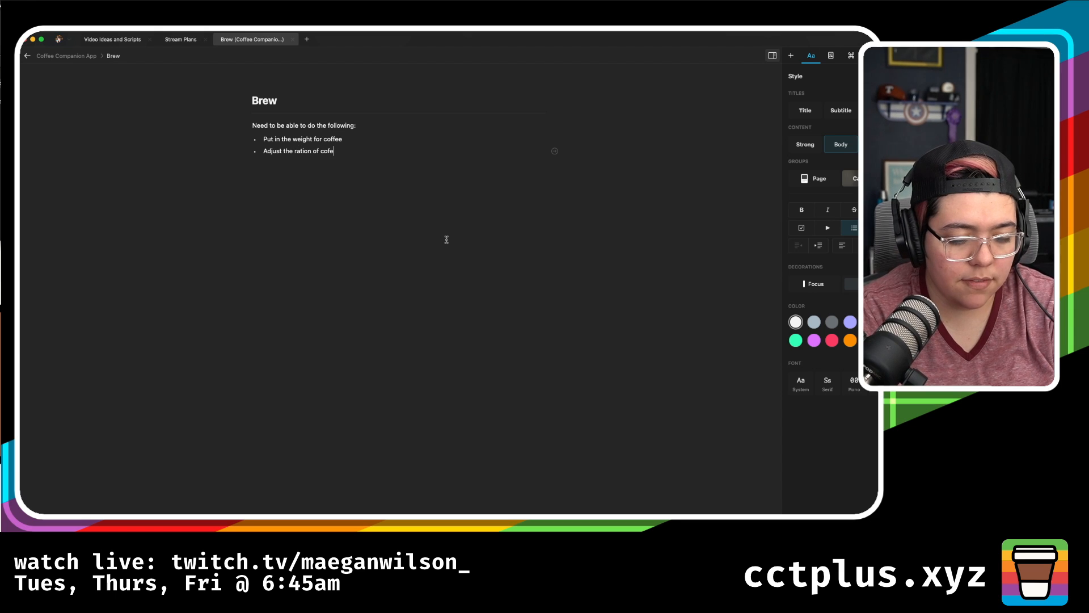
key("BackSpace")
type("fee to water")
key("Return")
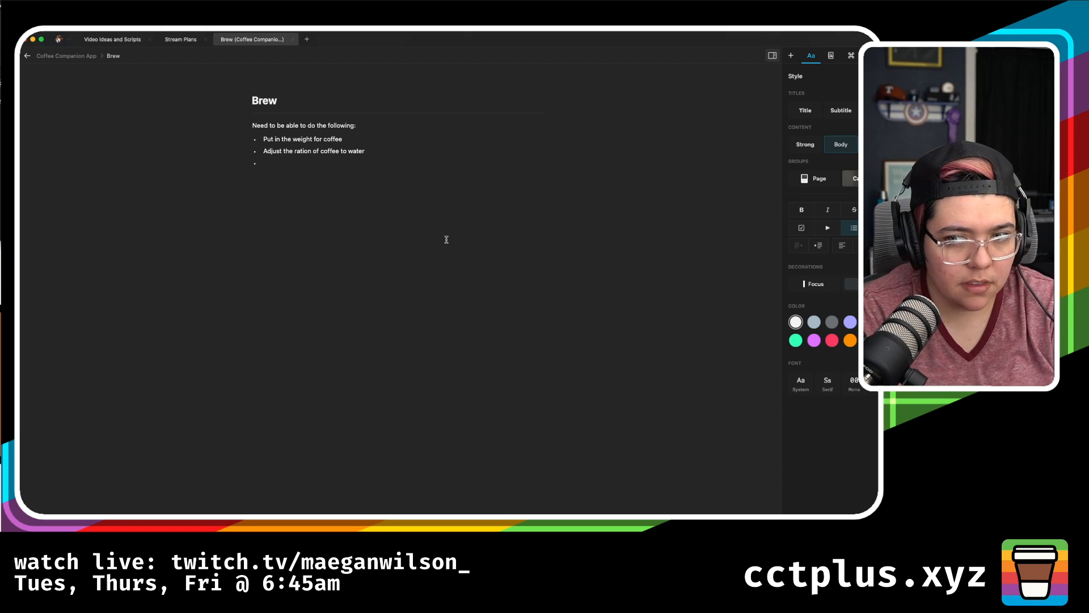
- Write the third bullet as "Receive the weight to brew to"
type("Receive the ")
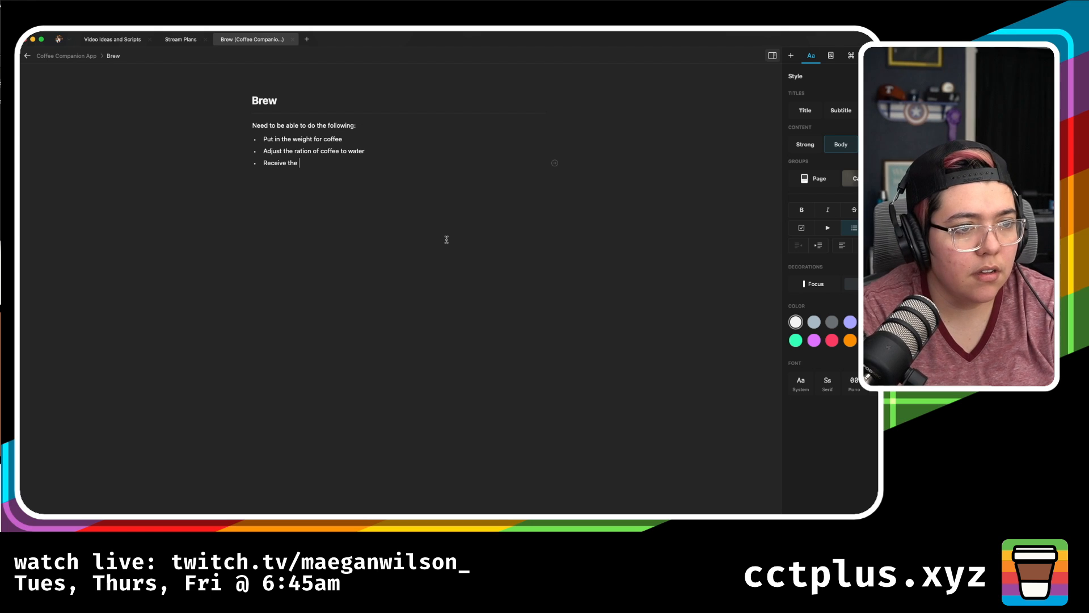
type("to")
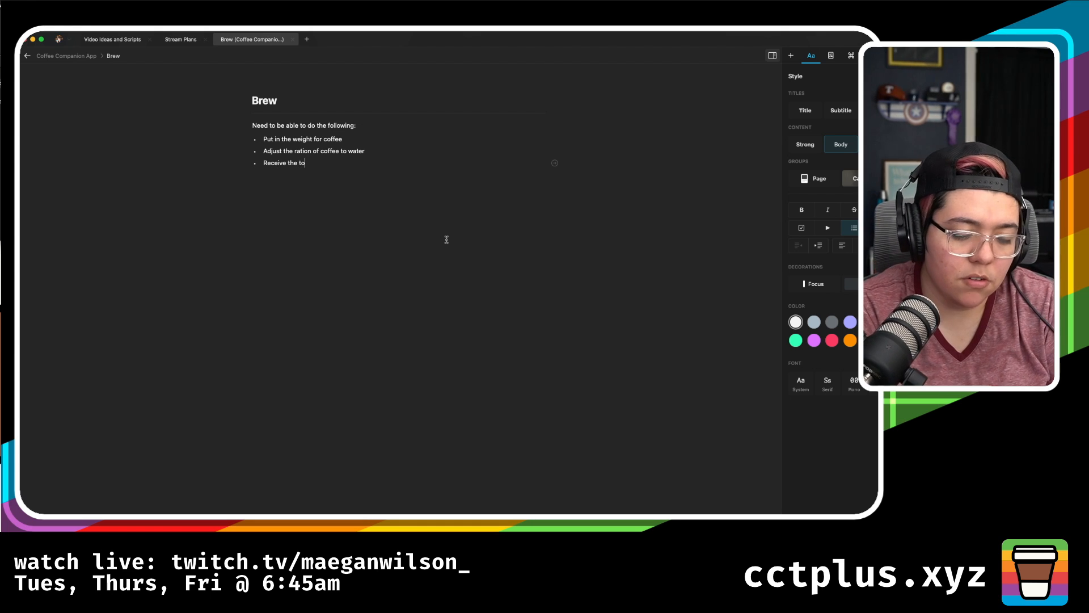
type("tal amo")
key("BackSpace")
key("BackSpace")
key("BackSpace")
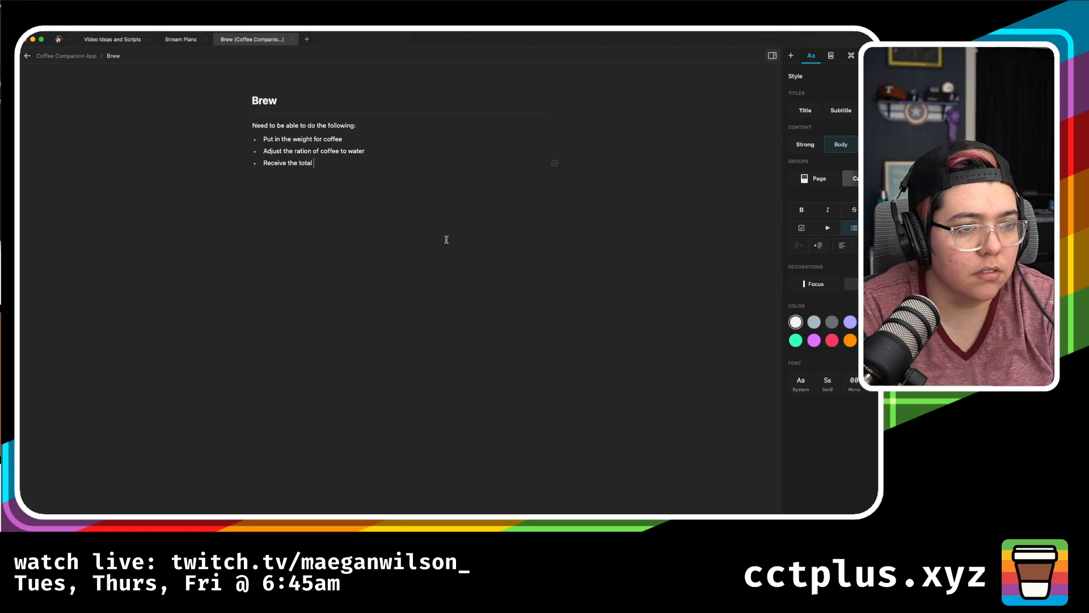
type("weight")
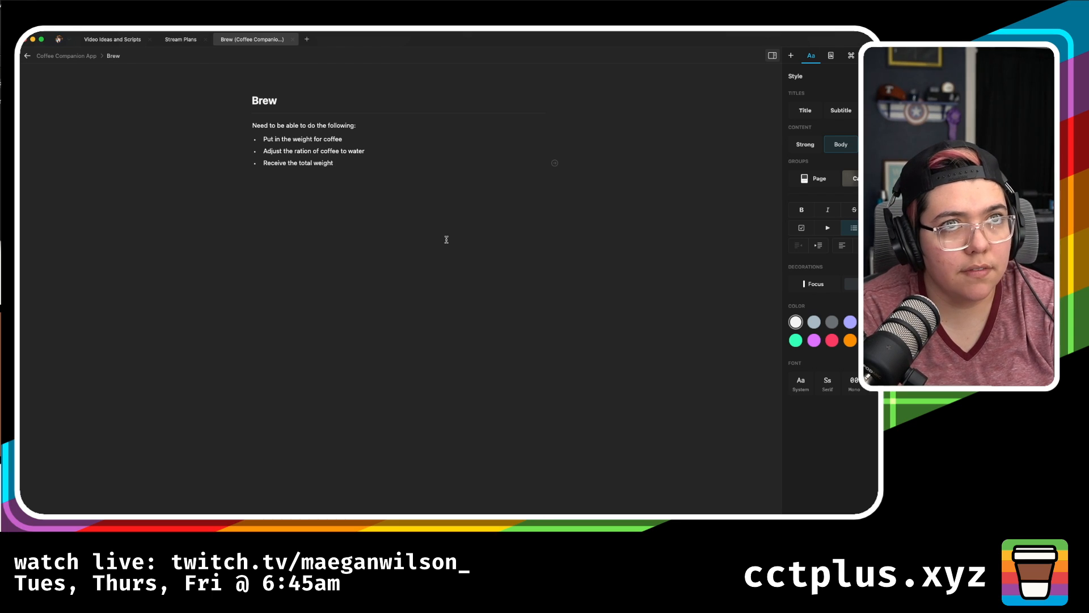
key("BackSpace")
key("BackSpace")
key("BackSpace")
key("BackSpace")
key("BackSpace")
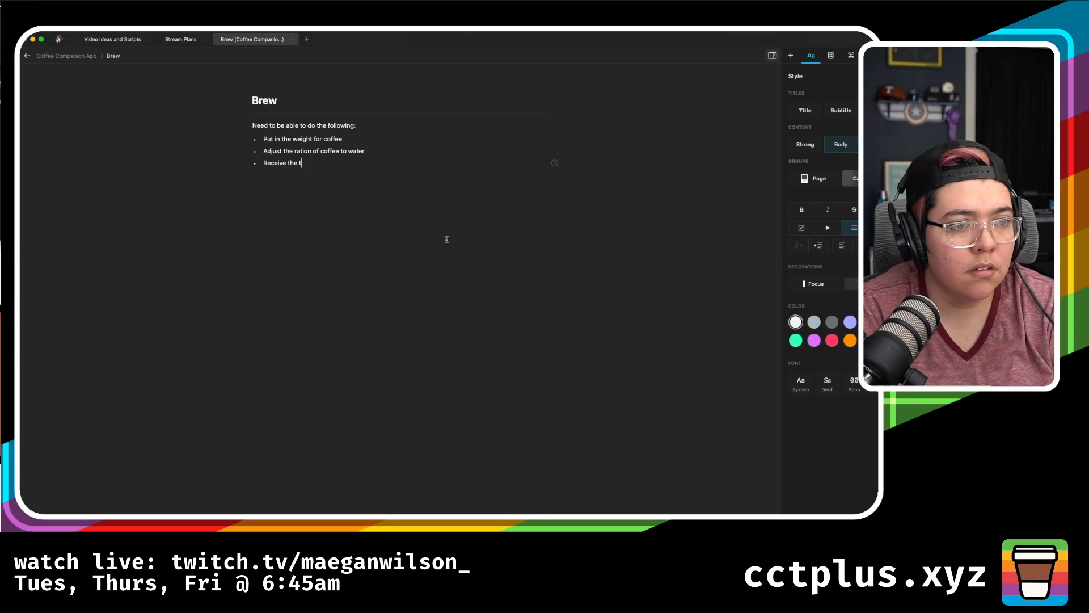
key("BackSpace")
type("weight ")
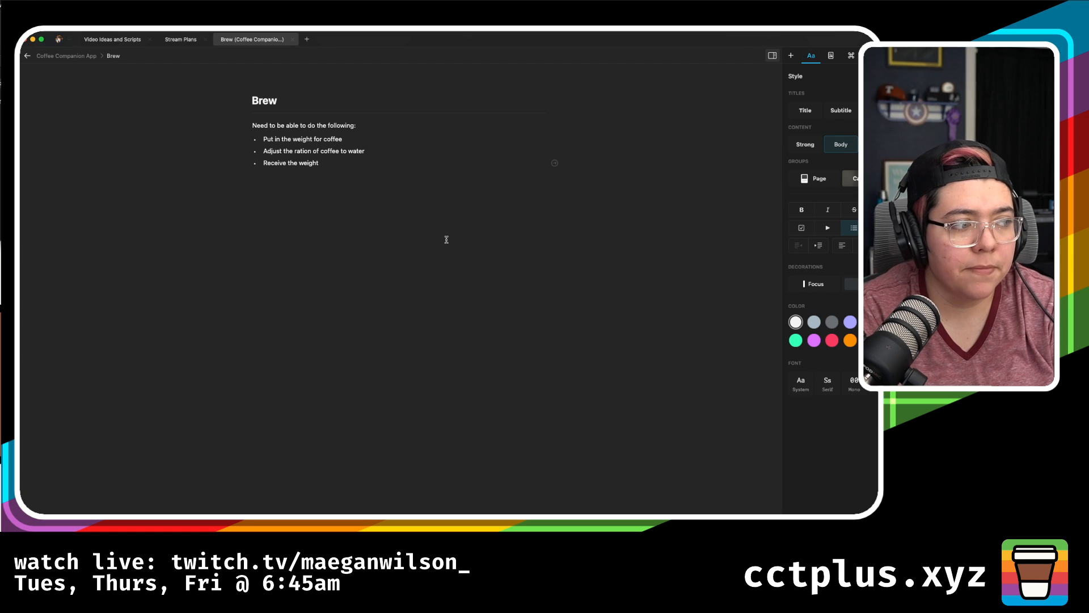
type("to brew to")
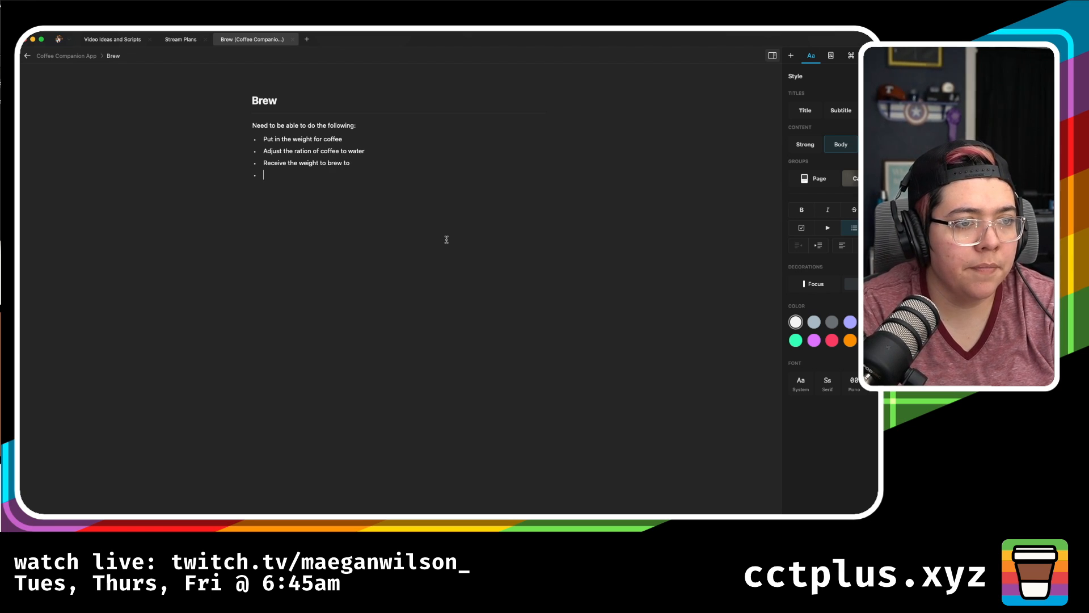
- Add "Start stop watch" as the fourth bullet of the Brew requirements
type("- ")
type("St")
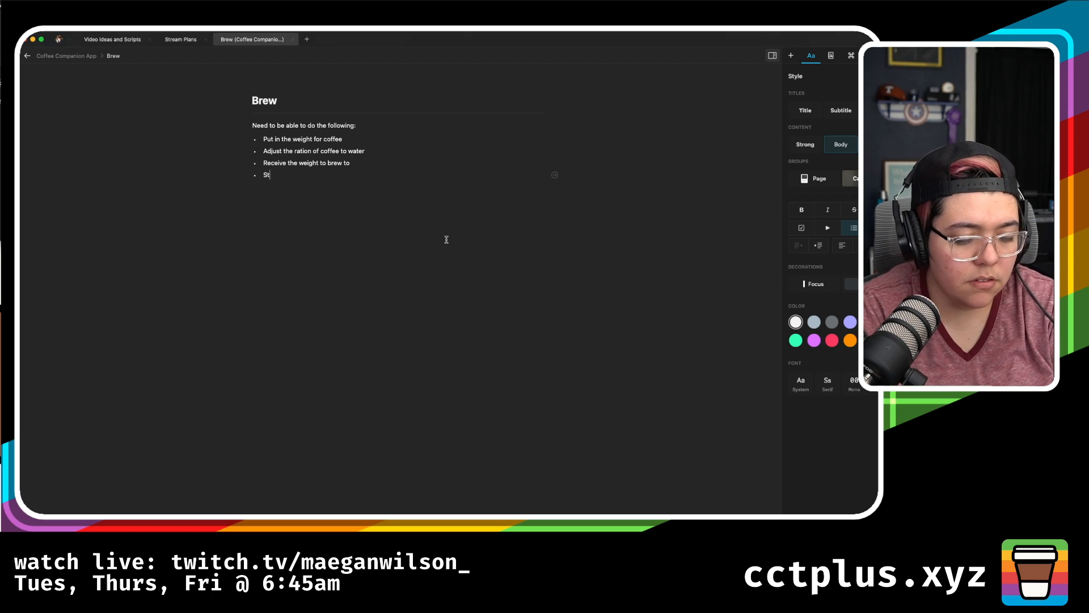
type("art timer")
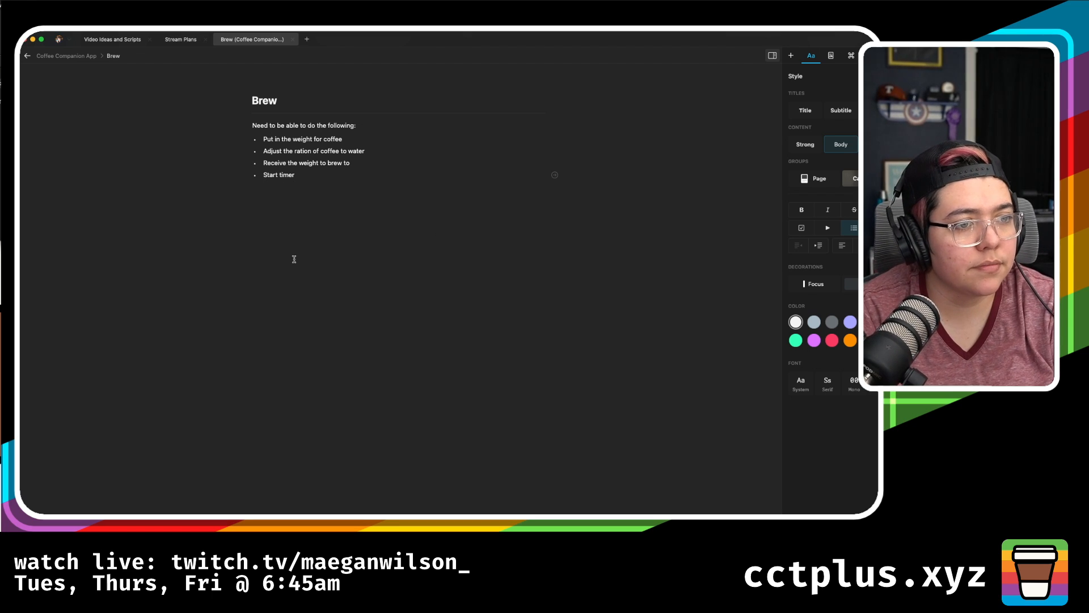
key("BackSpace")
key("BackSpace")
key("BackSpace")
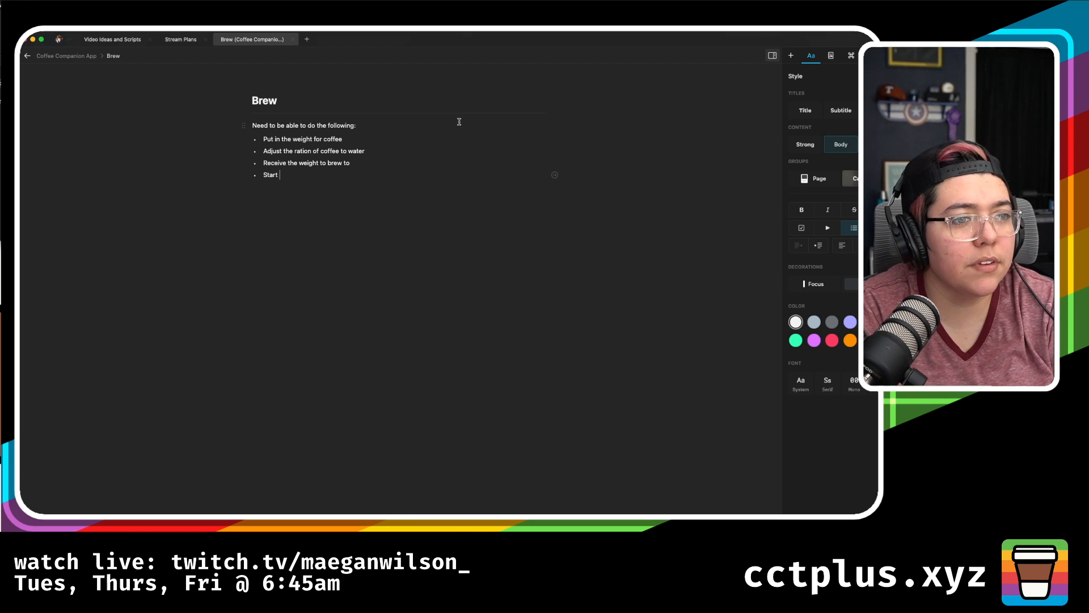
type("stop watch")
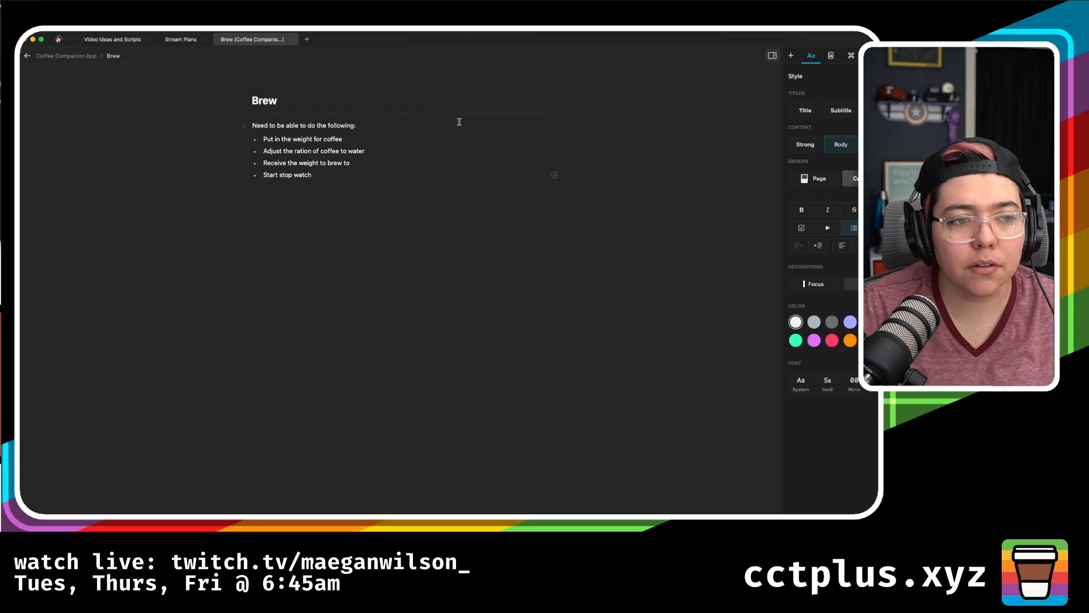
type("? Sho")
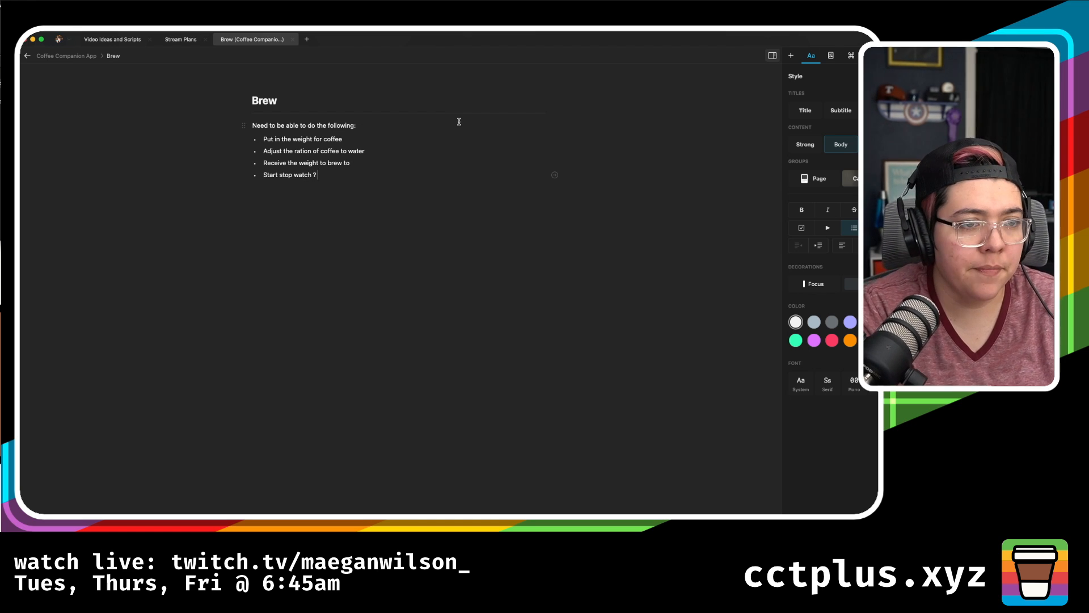
key("BackSpace")
key("BackSpace")
key("BackSpace")
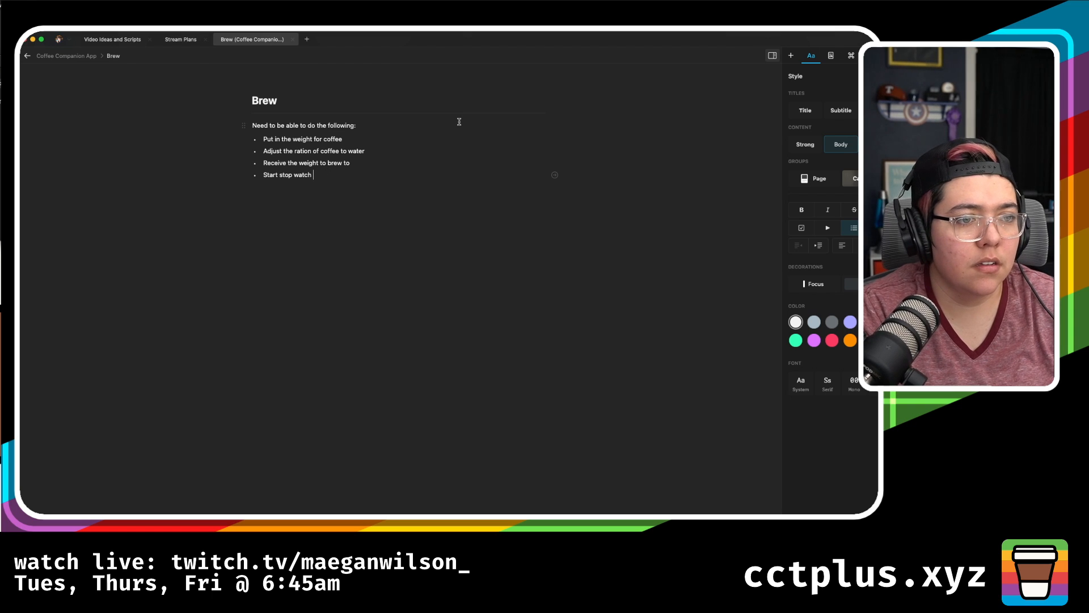
- End the bulleted list and add a title-style heading "Questions:" below it
key("Return")
key("Return")
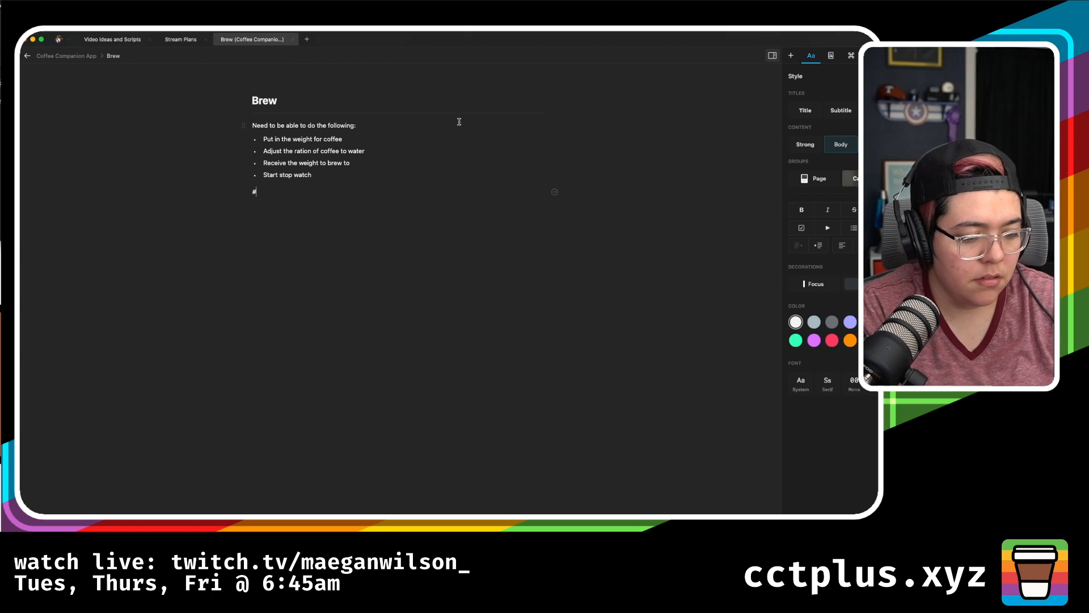
key("super+1")
type("Questions:")
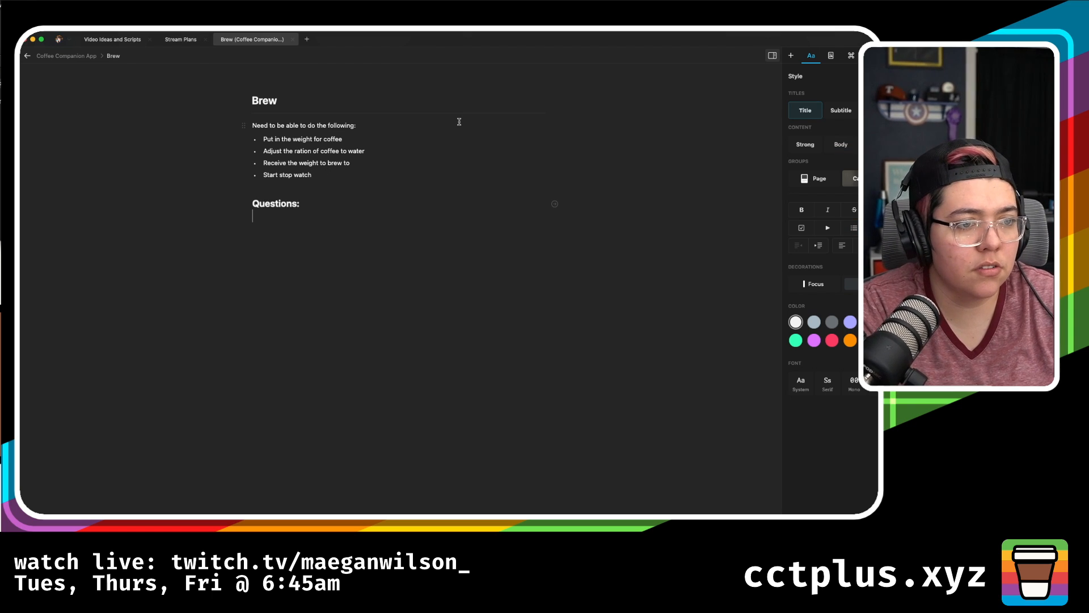
type("Brew")
key("BackSpace")
key("BackSpace")
key("BackSpace")
key("BackSpace")
key("BackSpace")
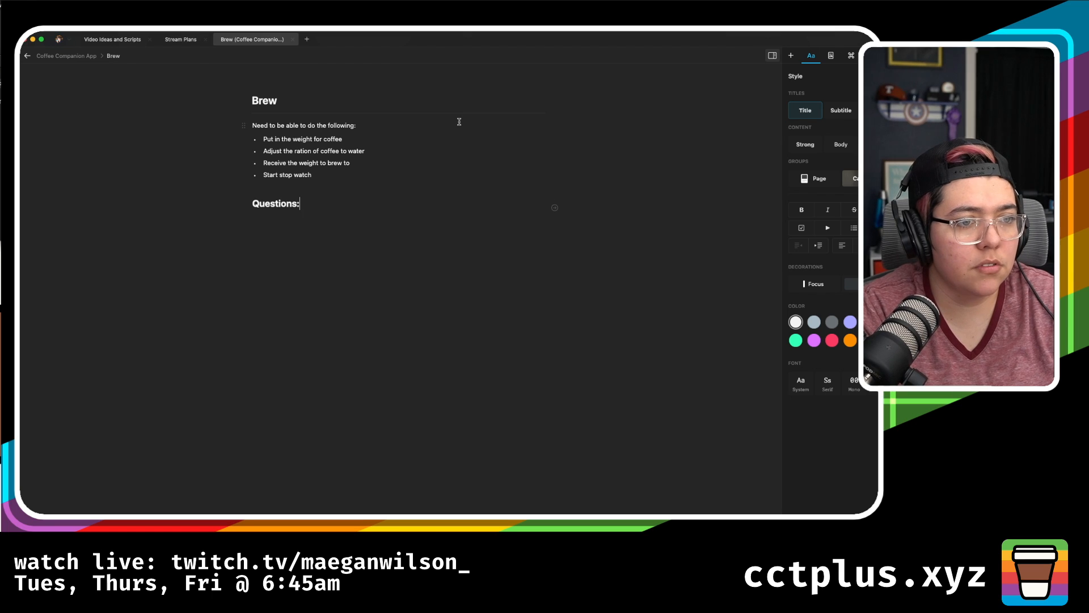
- Write the body line "Should it be a timer or a stop watch?" under the Questions heading
key("Return")
type("Should tyh")
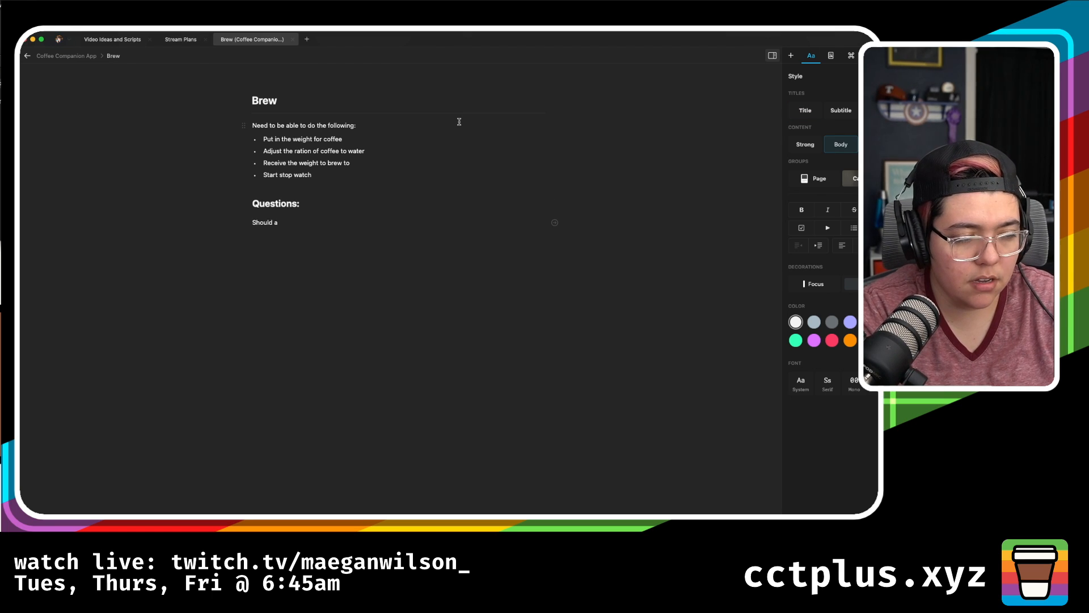
type("t be a t")
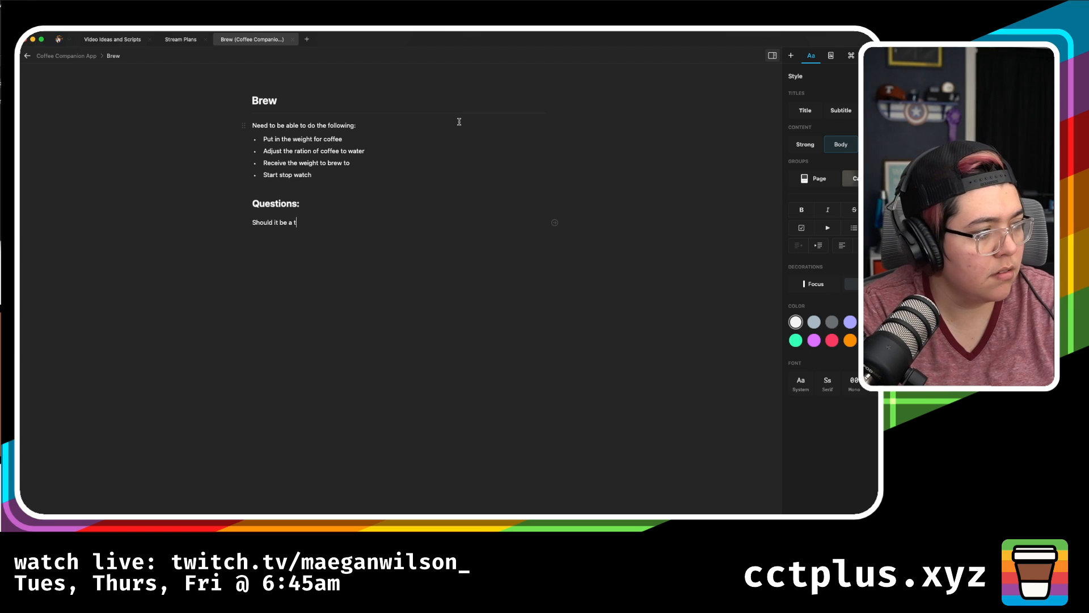
type("imer or a stop watch?")
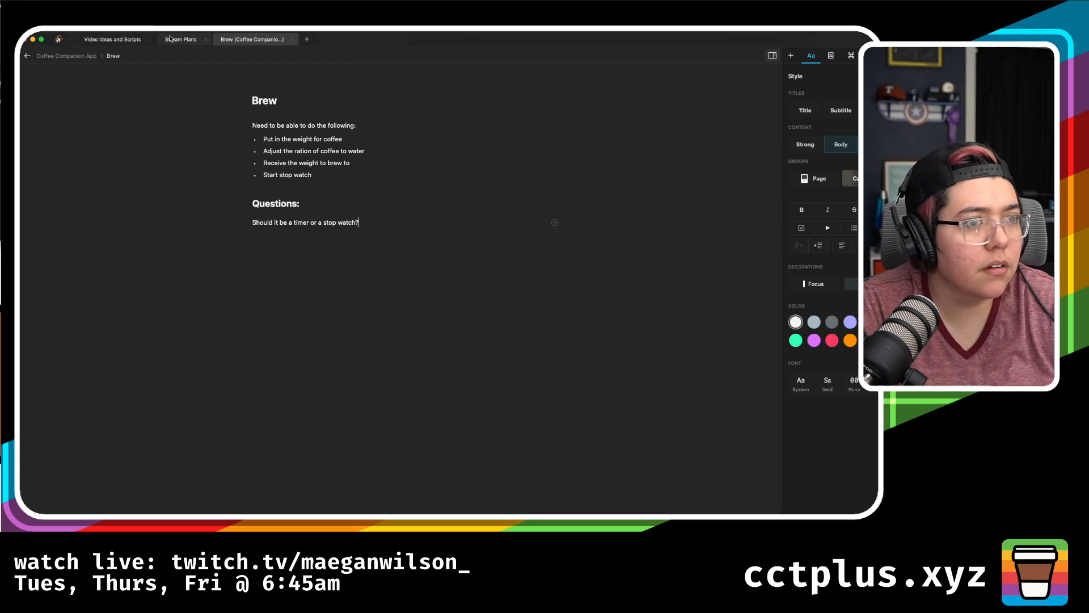
- Go back to the Coffee Companion App page and reopen the Brew page from Views
left_click(67, 56)
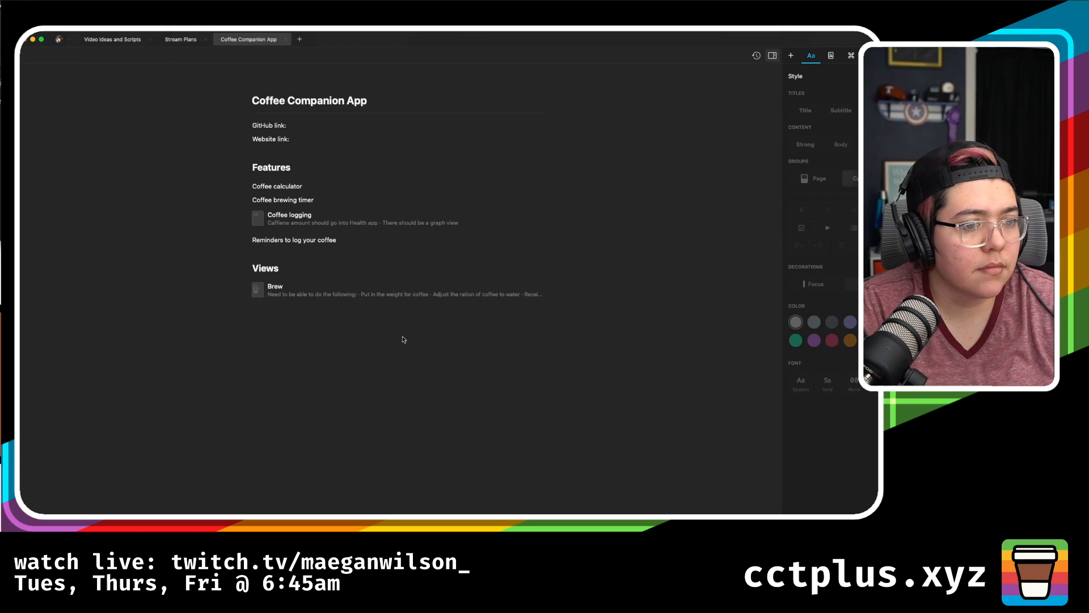
left_click(259, 291)
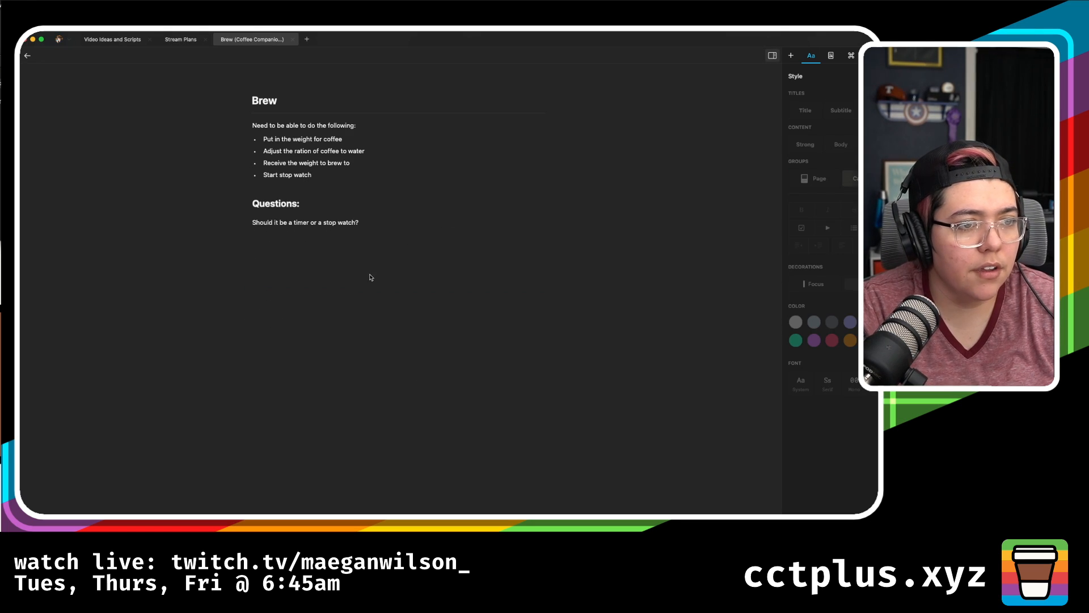
key("ctrl+Up")
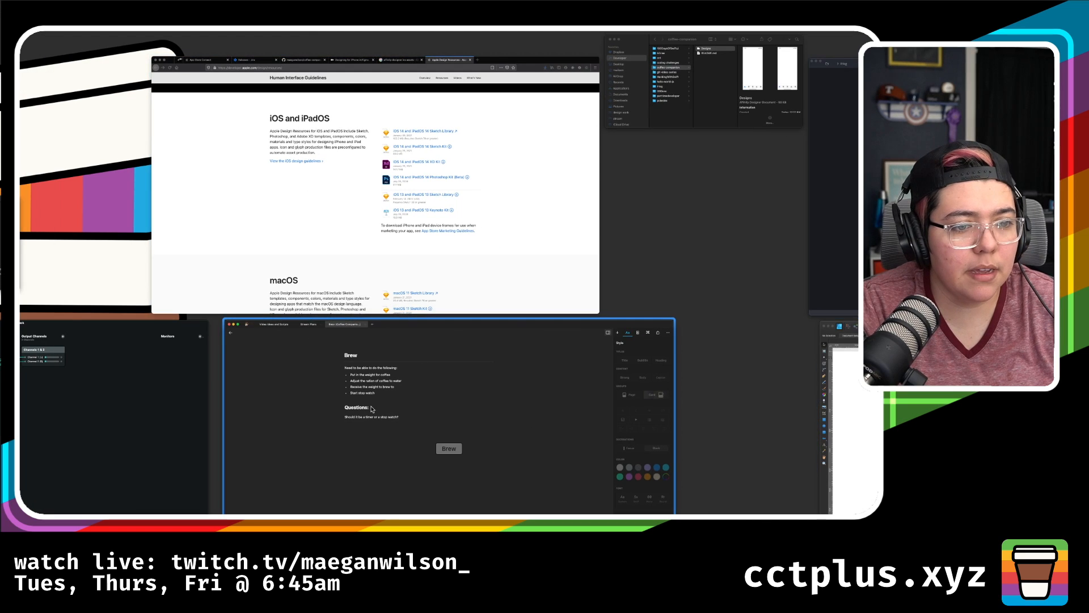
left_click(372, 409)
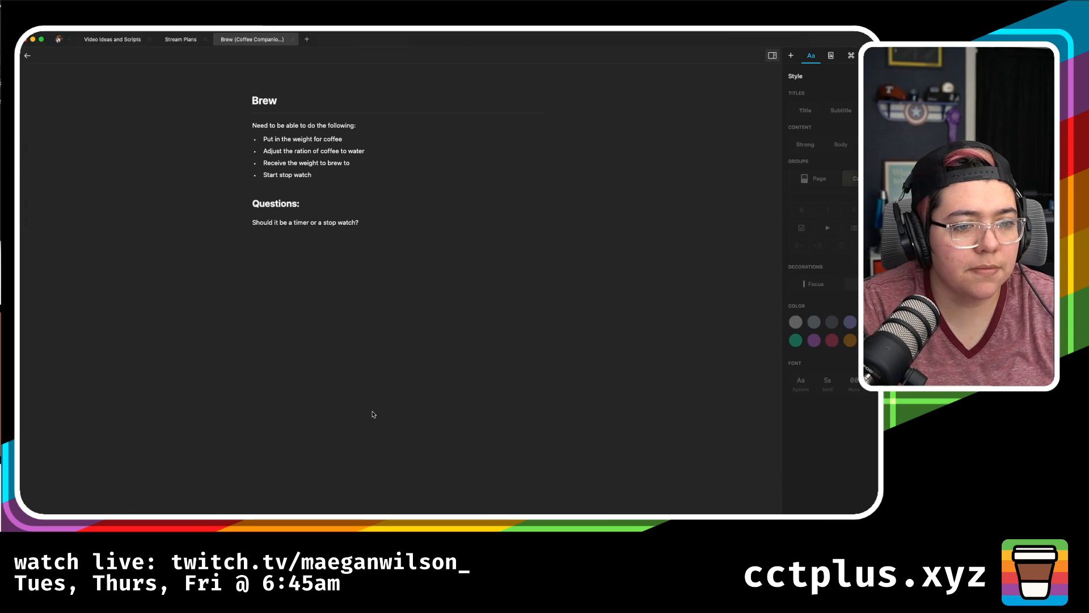
- Correct "ration" to "ratio" in the second bullet of the Brew page
left_click(309, 151)
key("BackSpace")
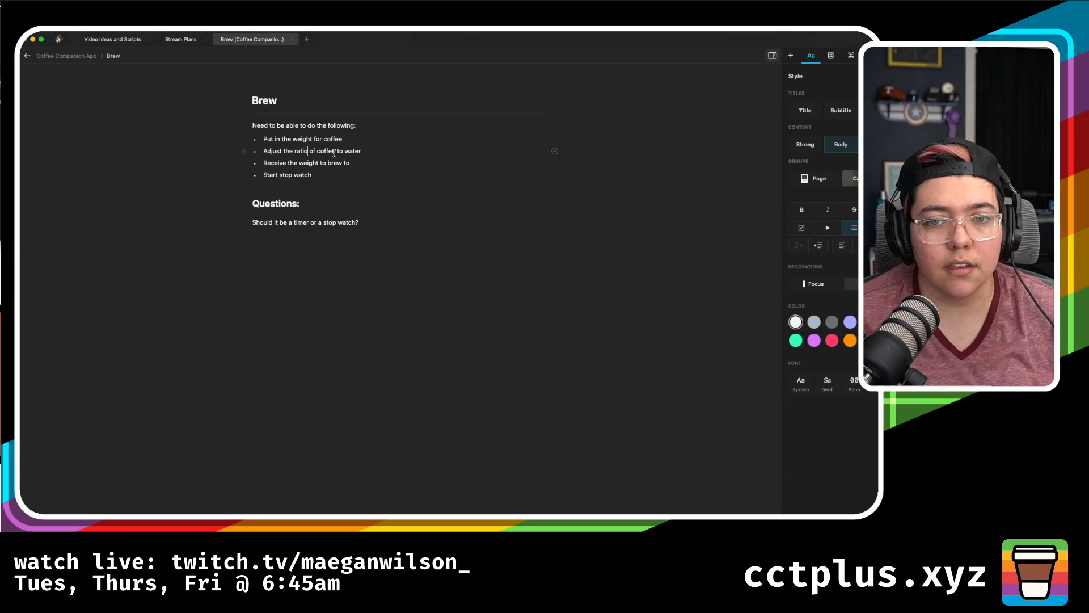
- Switch to Affinity Designer and add the artistic text "00:00" in the lower part of the Brewing/01 artboard
key("ctrl+Up")
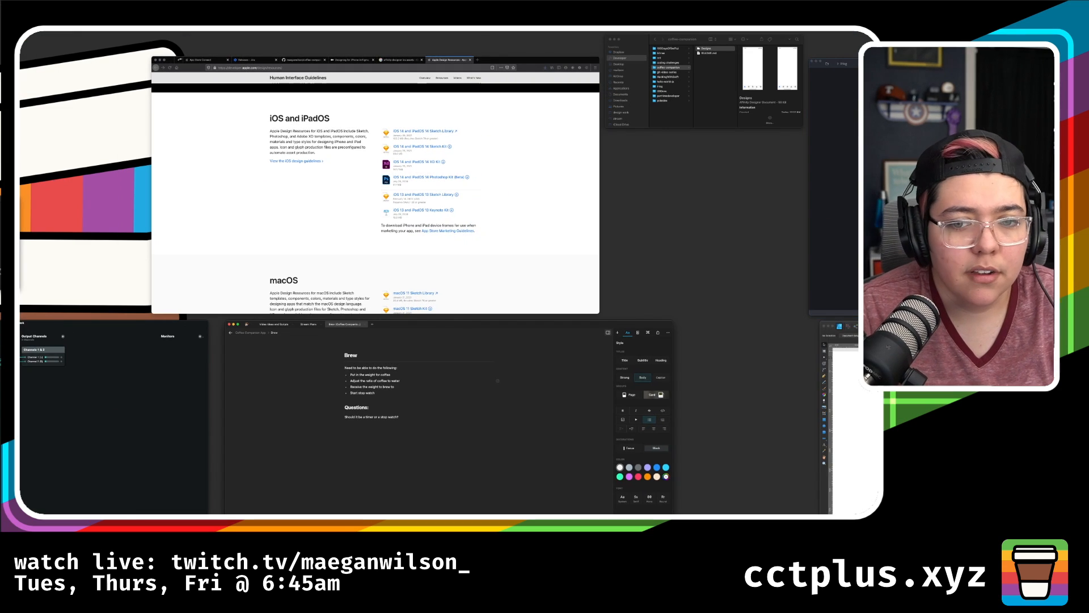
left_click(834, 386)
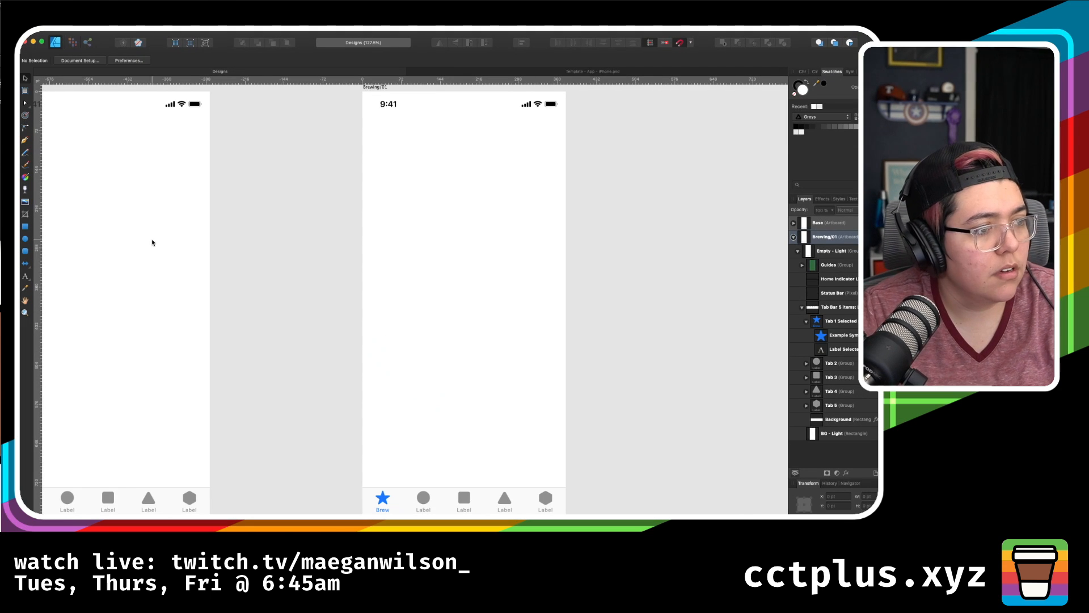
left_click(25, 277)
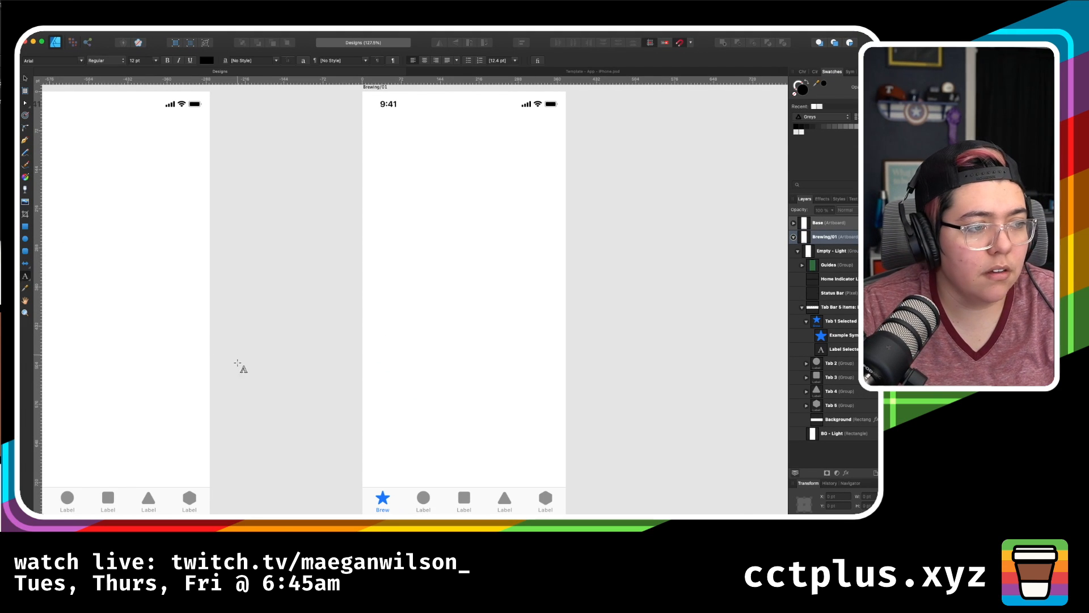
left_click(377, 373)
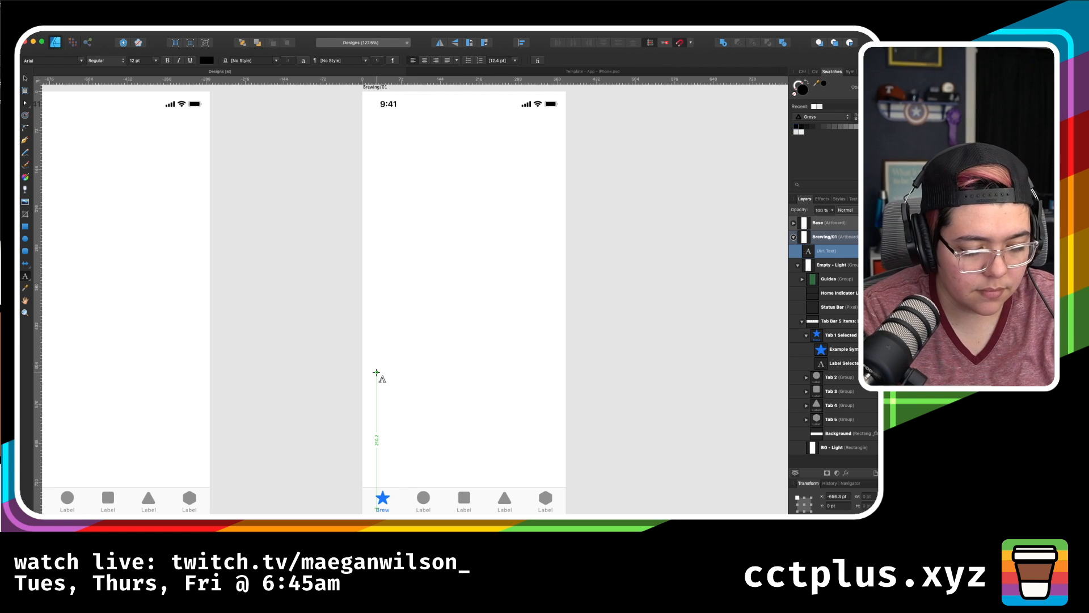
type("00:00")
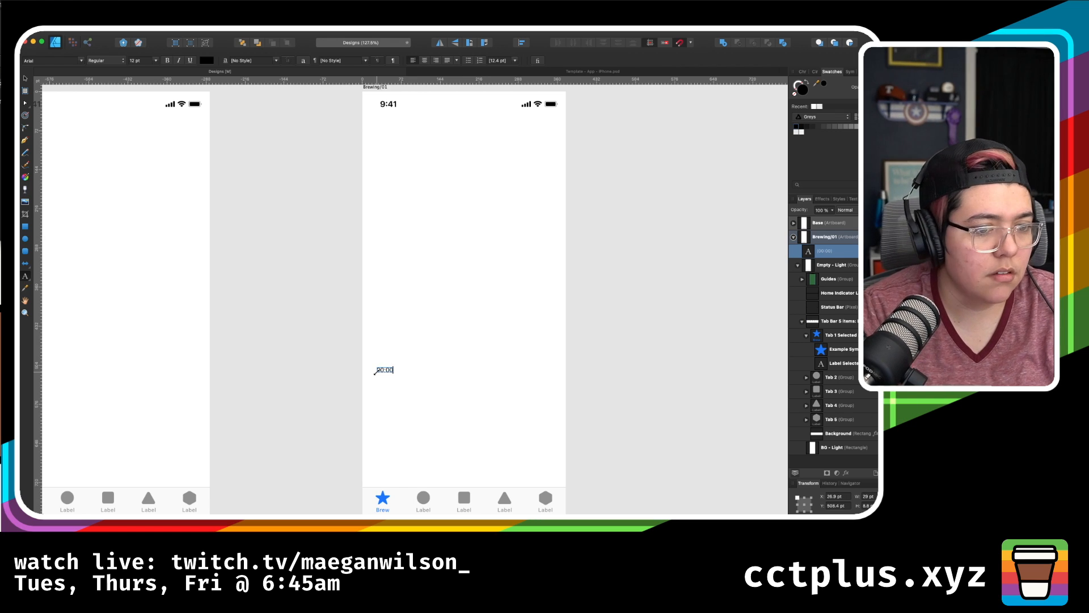
key("Escape")
left_click(25, 78)
- Set the 00:00 text in Fira Code Bold and scale it up to about 80 pt
left_click(81, 60)
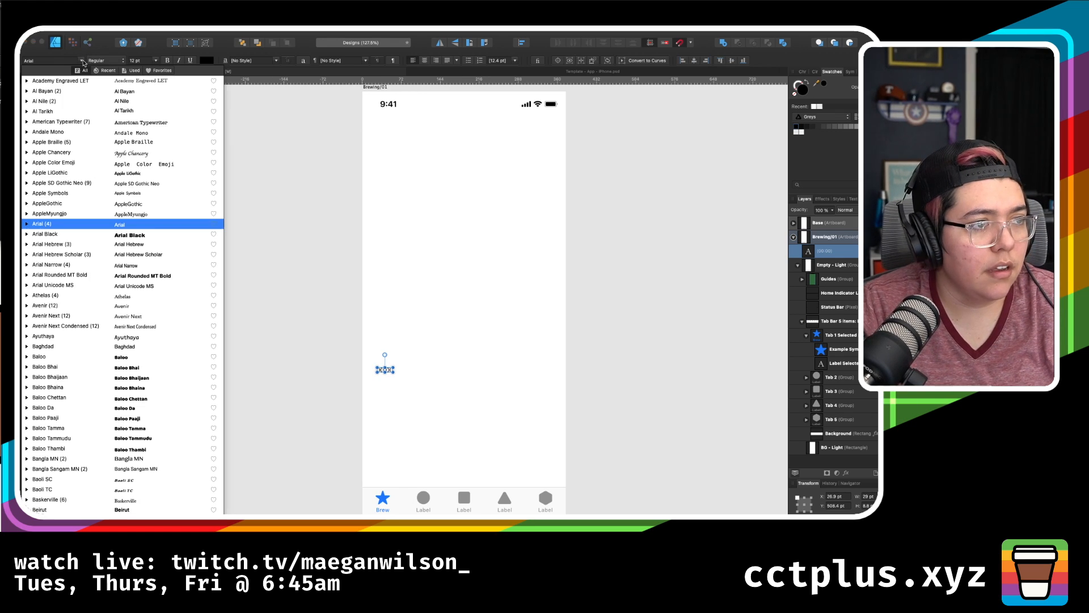
left_click(74, 224)
type("eMyungjoe")
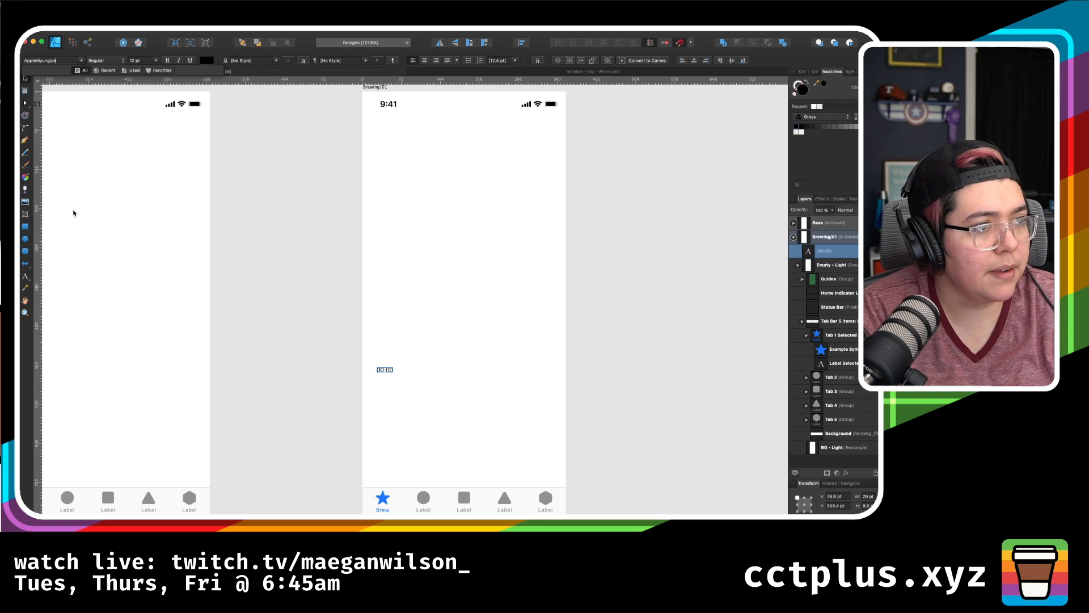
key("super+a")
type("f")
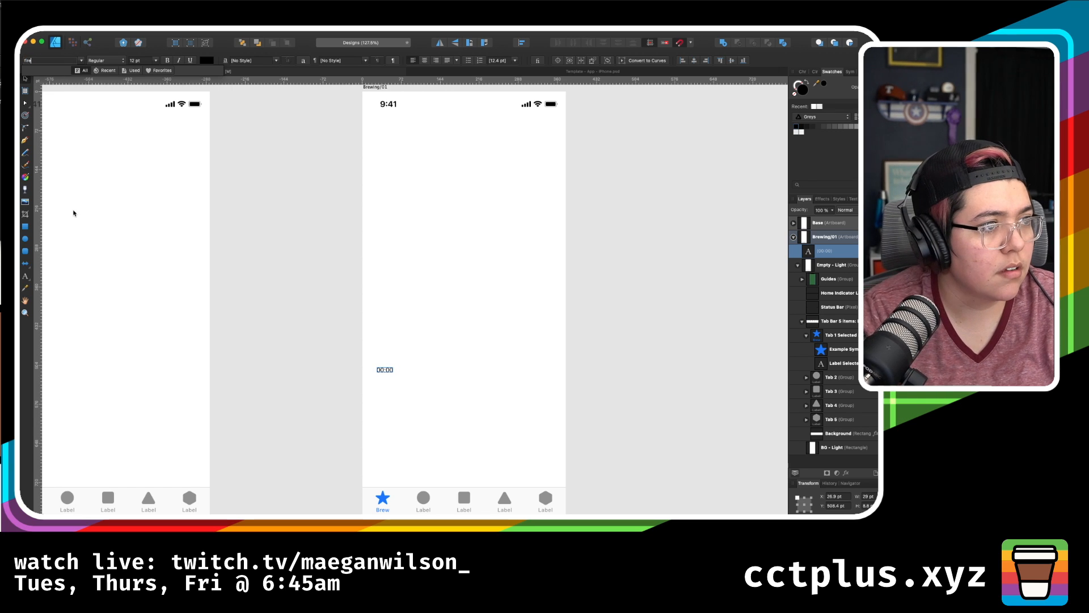
key("Down")
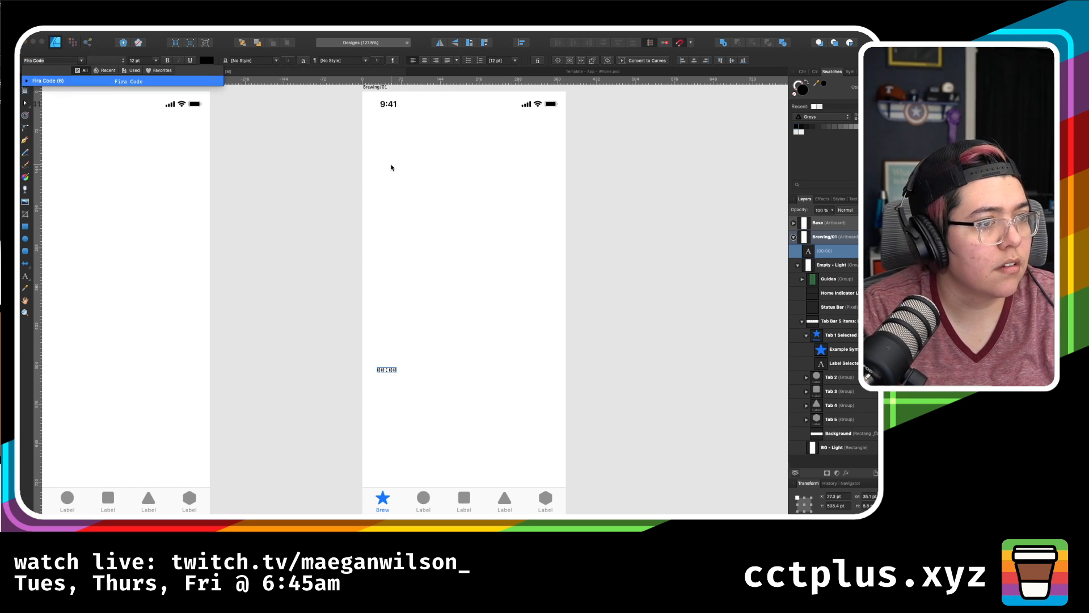
key("Return")
key("super+b")
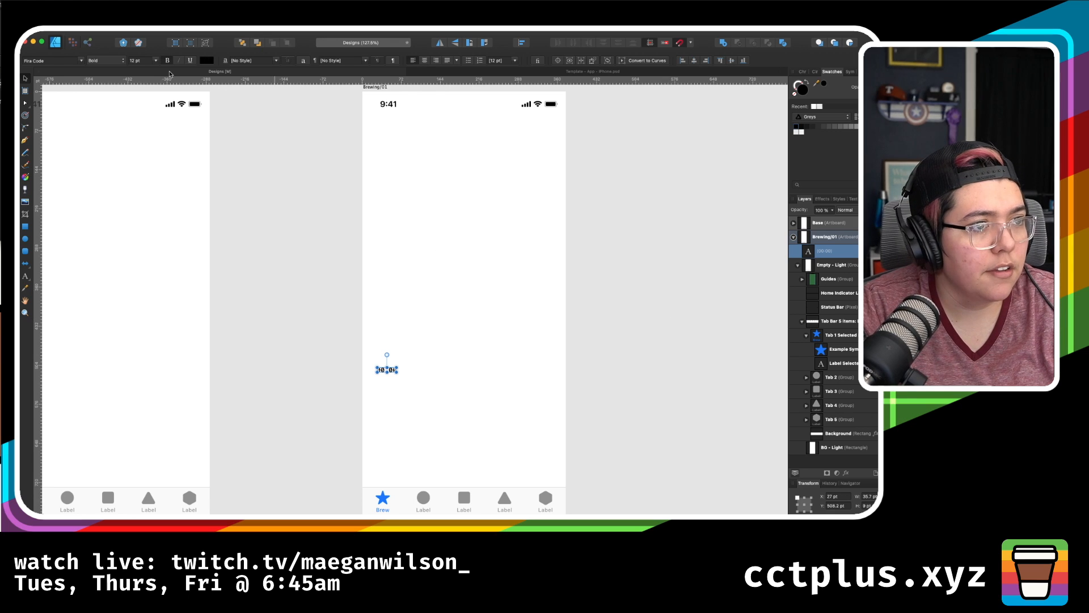
left_click_drag(397, 373, 497, 429)
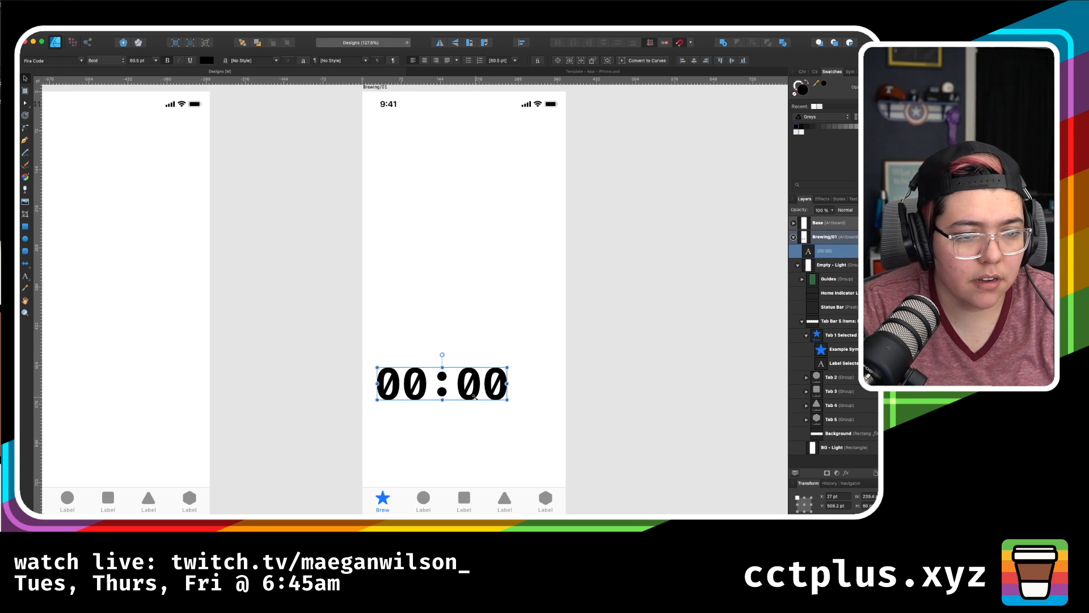
- Center the 00:00 text horizontally on the Brewing/01 artboard
mouse_move(474, 389)
left_mouse_down()
mouse_move(512, 400)
mouse_move(482, 419)
mouse_move(496, 420)
mouse_move(467, 381)
left_mouse_up()
left_click(615, 440)
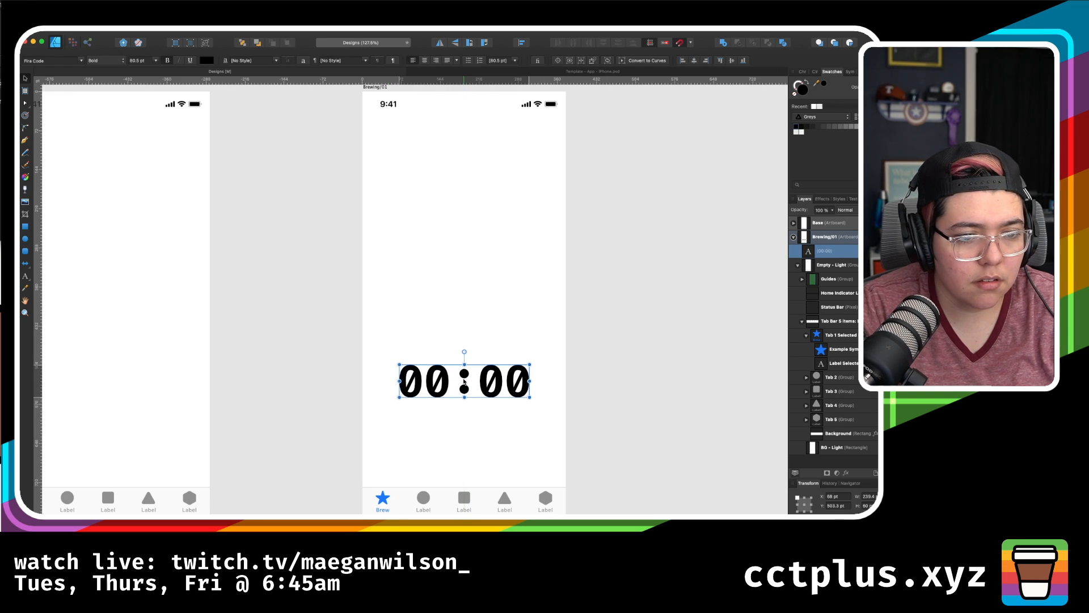
left_click(703, 411)
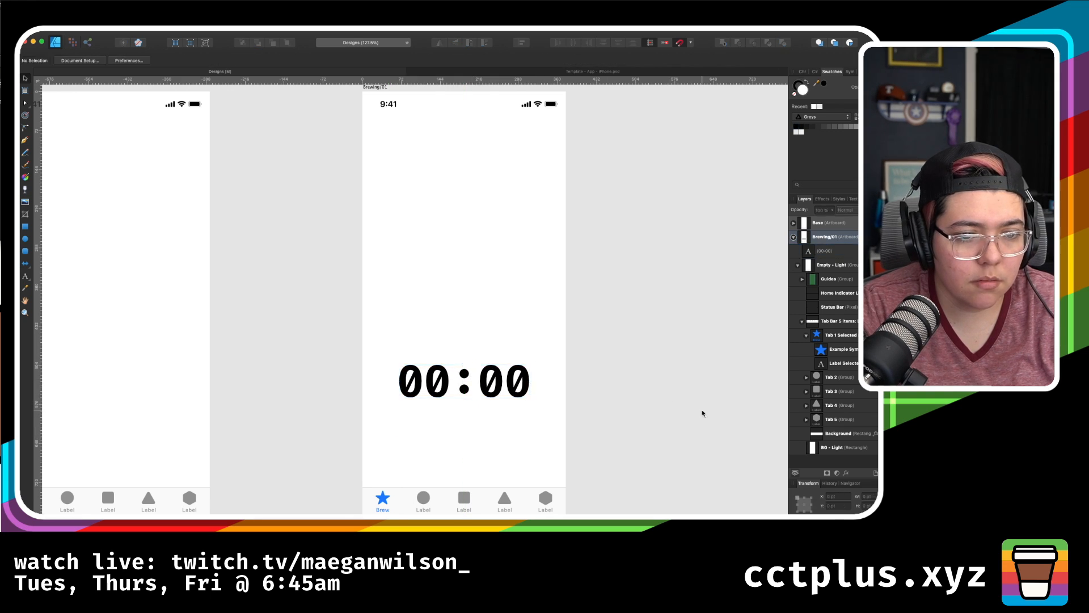
- Draw a rounded rectangle button about 143 pt wide beneath the 00:00 text and fill it with green
left_click(25, 250)
left_click_drag(423, 419, 501, 452)
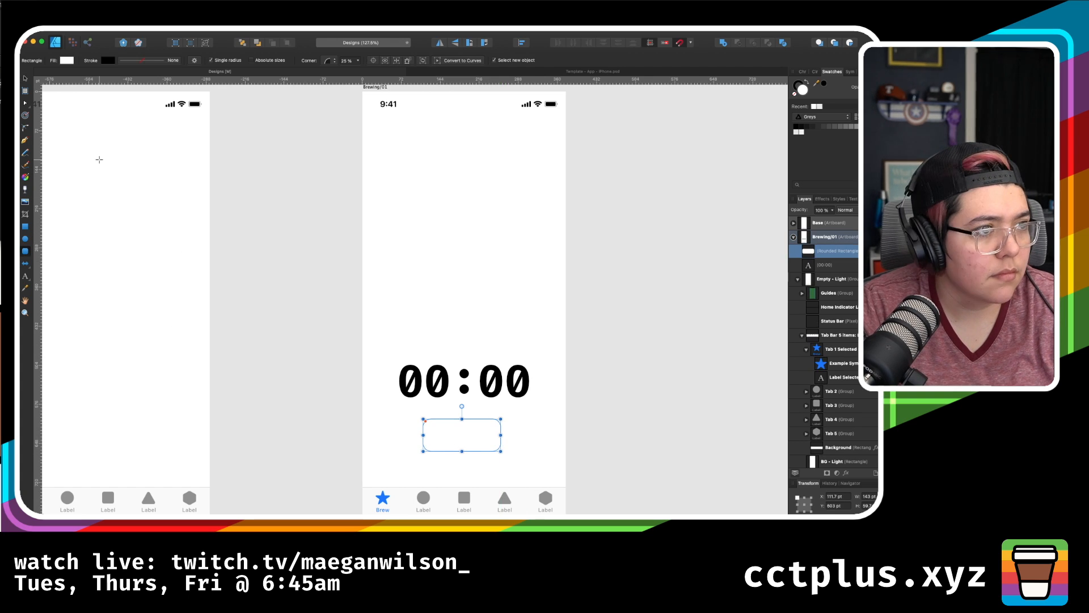
left_click(69, 61)
left_click(69, 61)
left_click(69, 61)
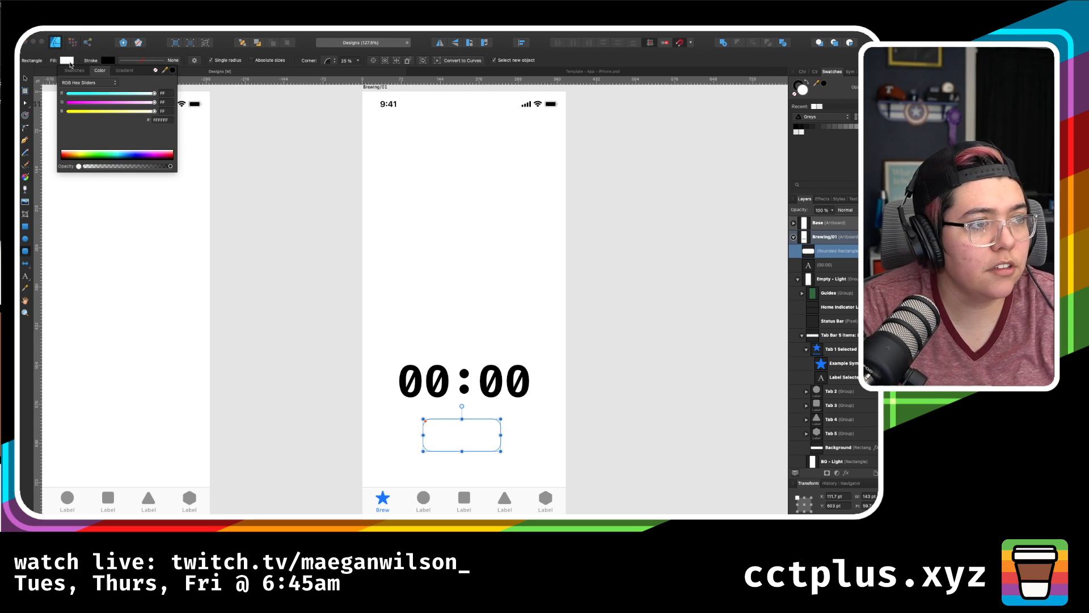
left_click(73, 71)
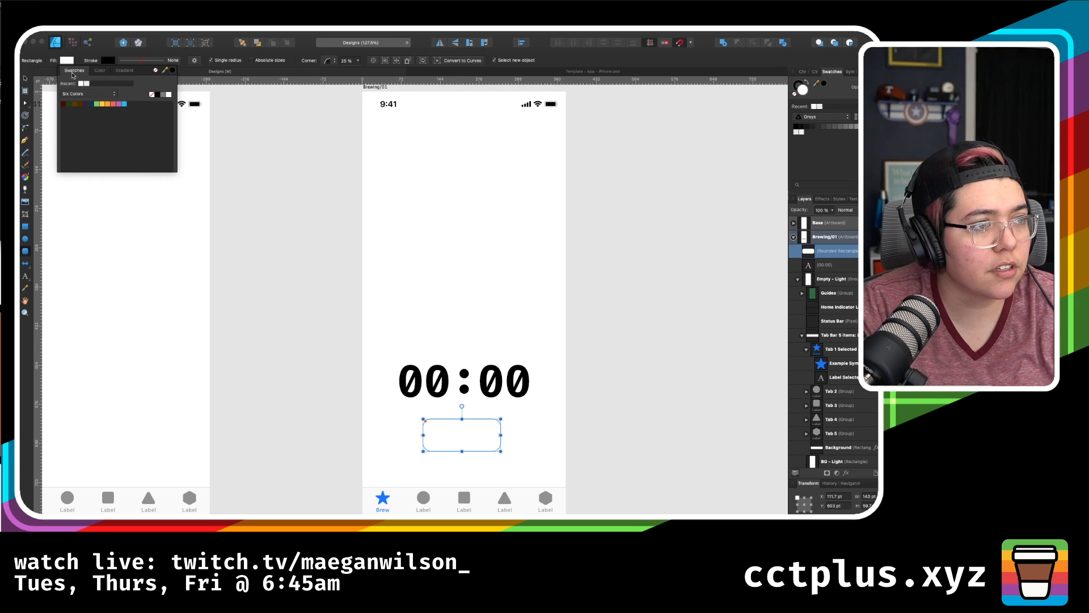
left_click(97, 104)
left_click(227, 293)
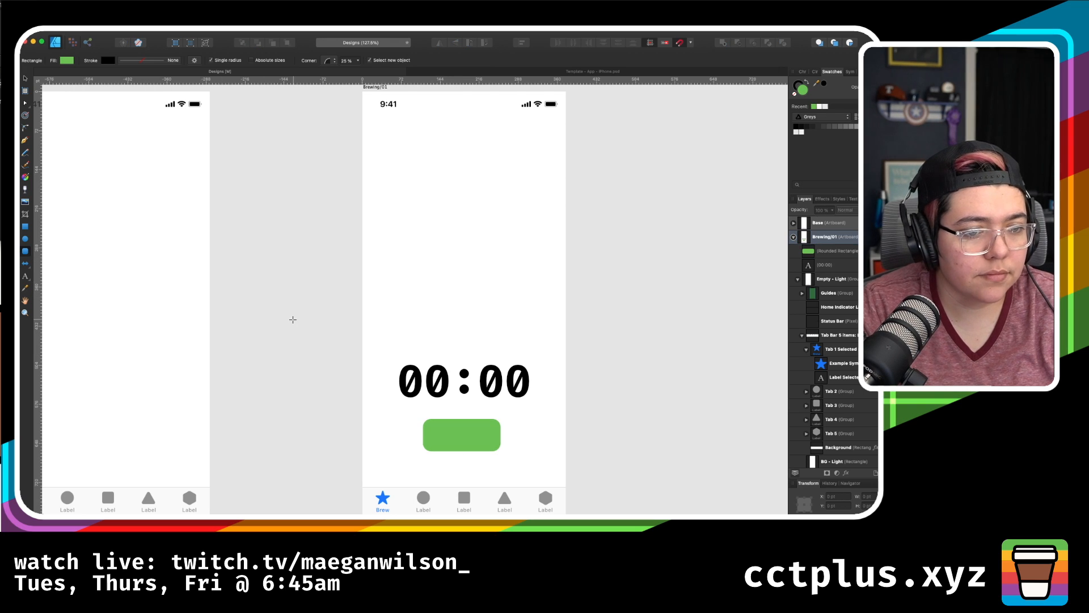
- Draw a triangle about 67 pt wide above the 00:00 text and rotate it 90 degrees clockwise into a play symbol
left_click(27, 262)
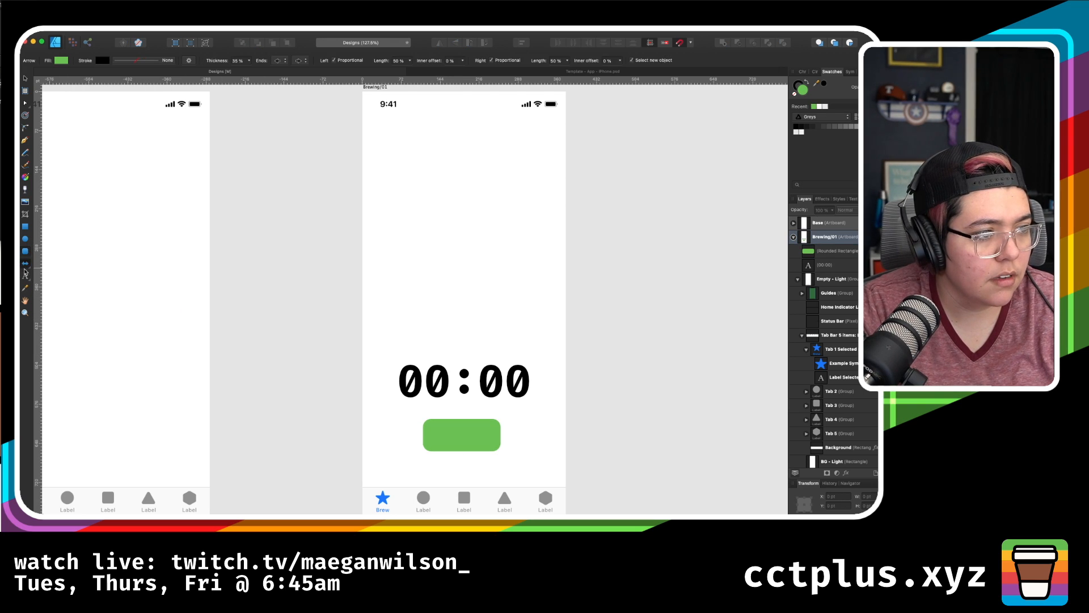
left_click(84, 266)
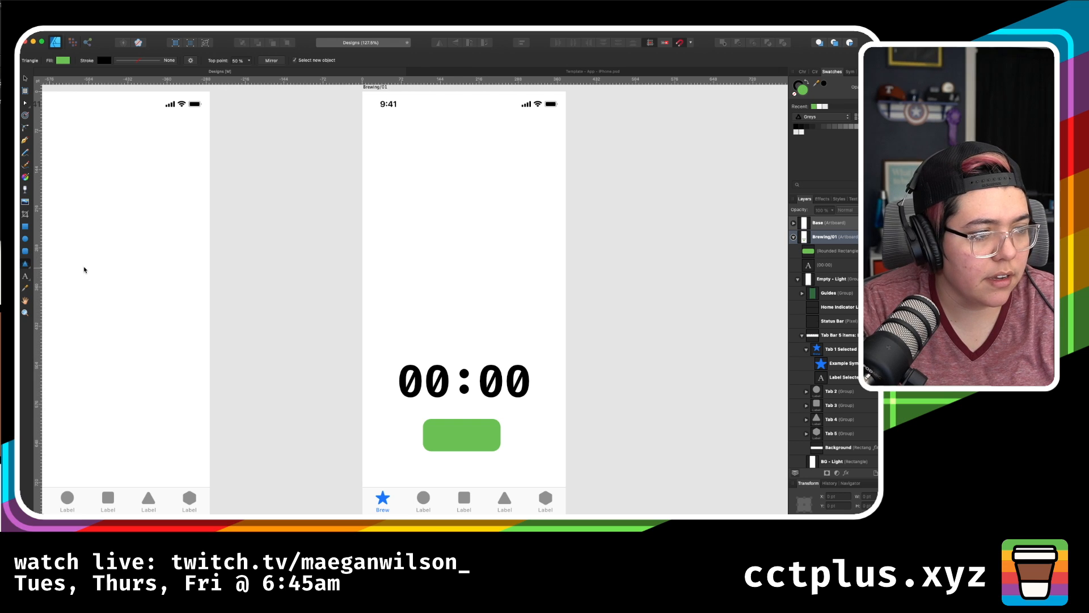
left_click_drag(437, 325, 472, 358)
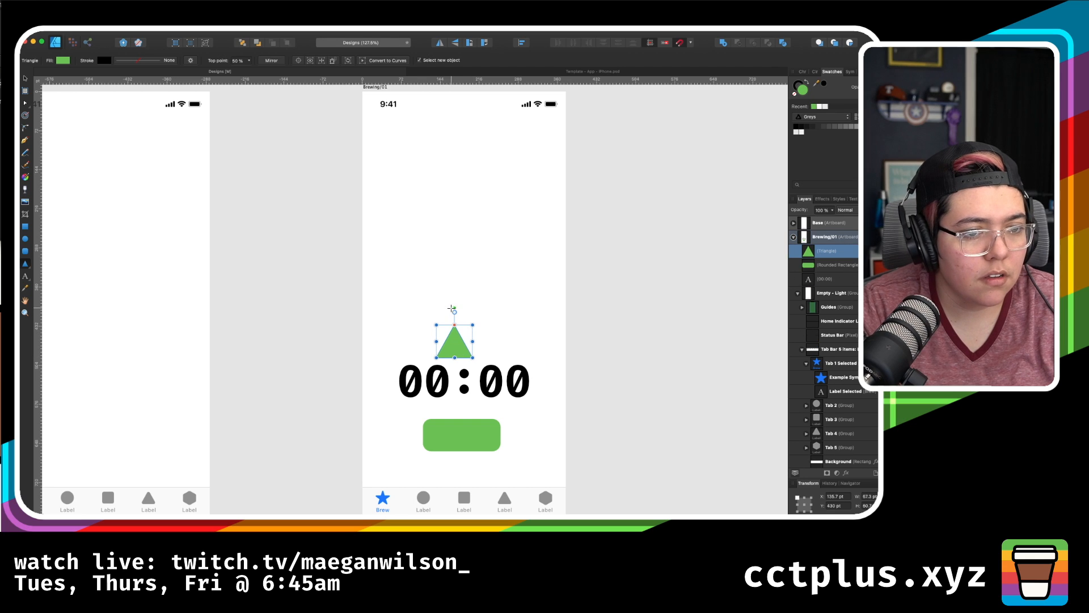
left_click_drag(452, 309, 519, 333)
- Fill the play triangle with white, scale it down and place it on the right half of the green button
left_click(62, 60)
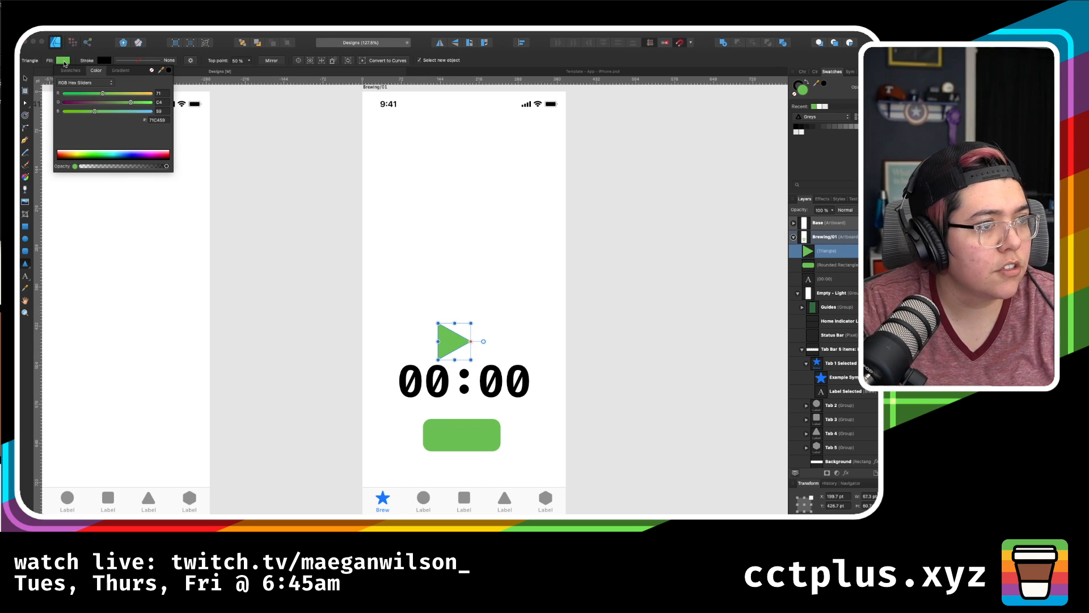
left_click(70, 70)
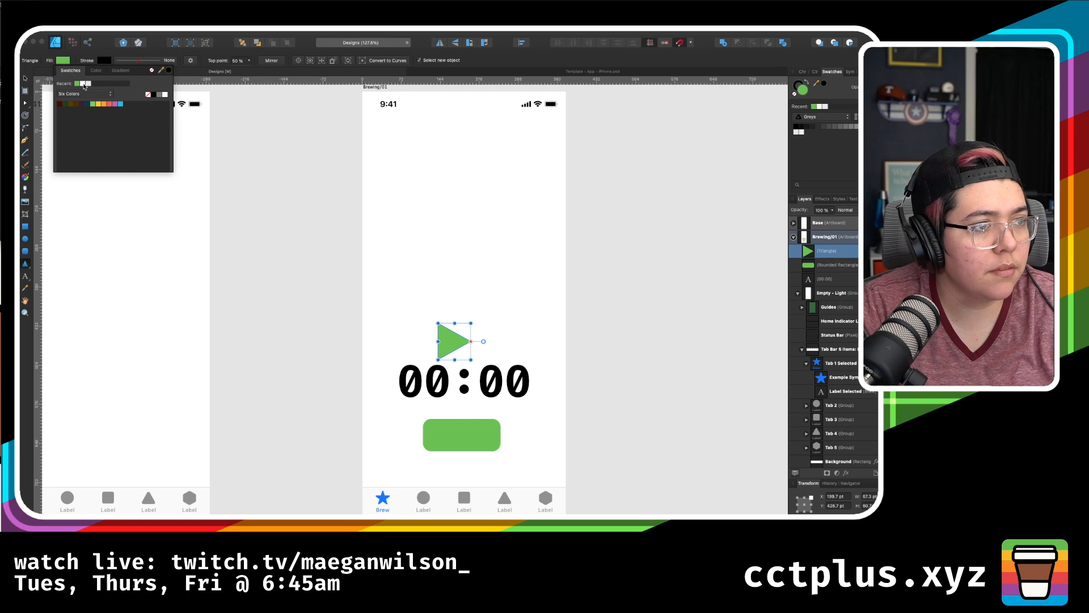
left_click(84, 84)
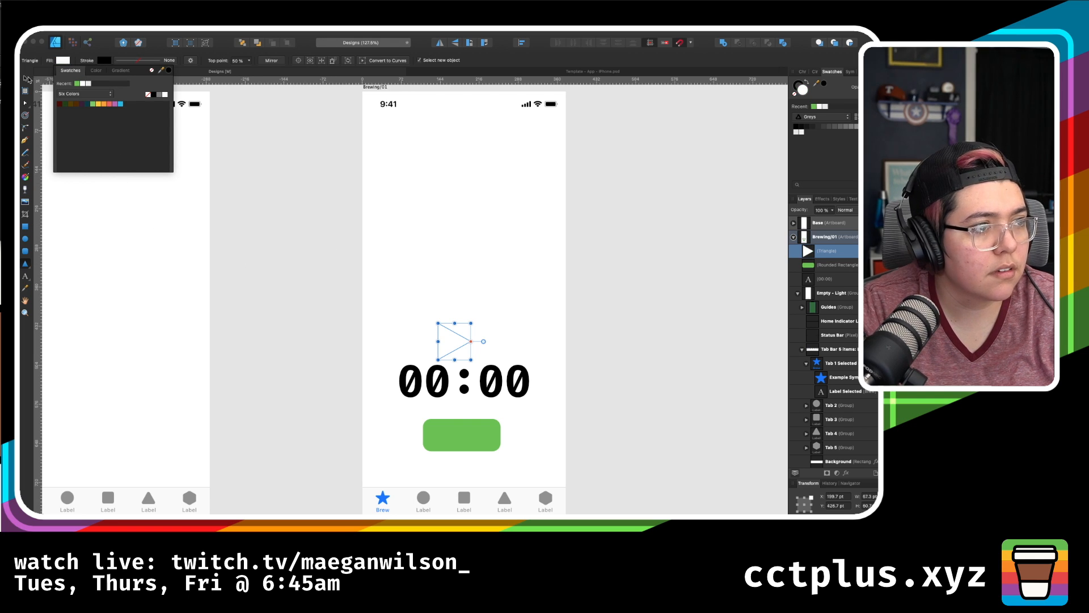
left_click(25, 78)
left_click_drag(465, 335, 475, 436)
left_click(548, 453)
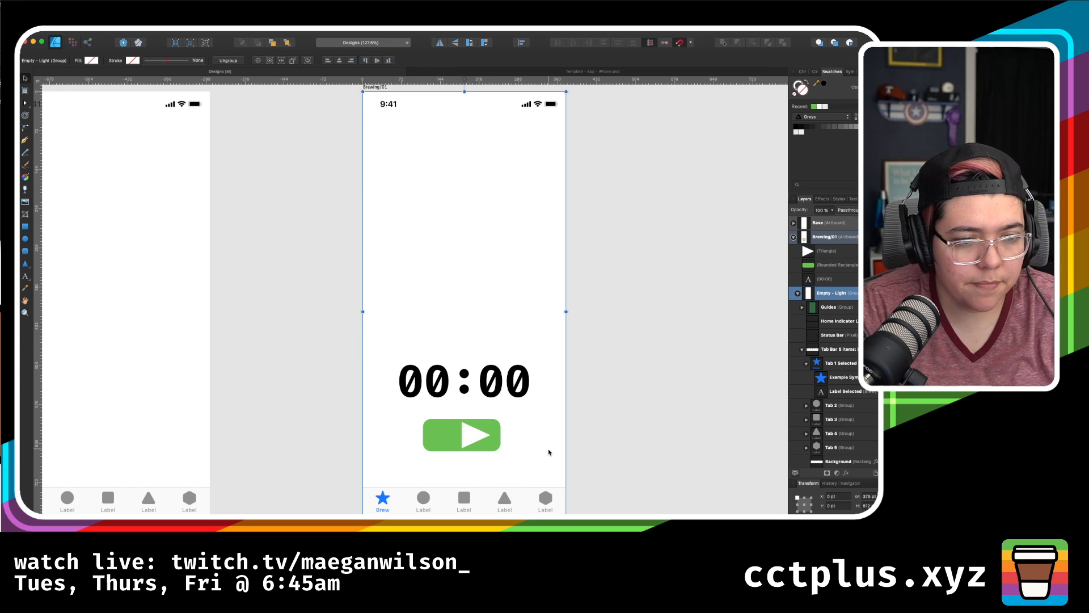
- Try green, purple and white fills on the play triangle and lower its fill opacity
scroll(402, 448, "up", 5)
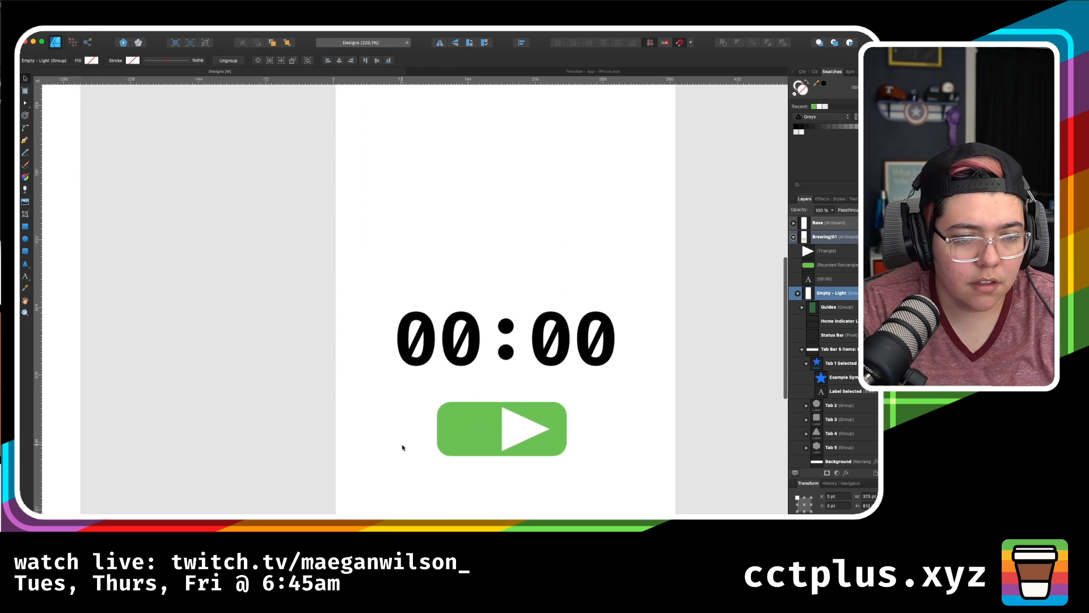
left_click(595, 423)
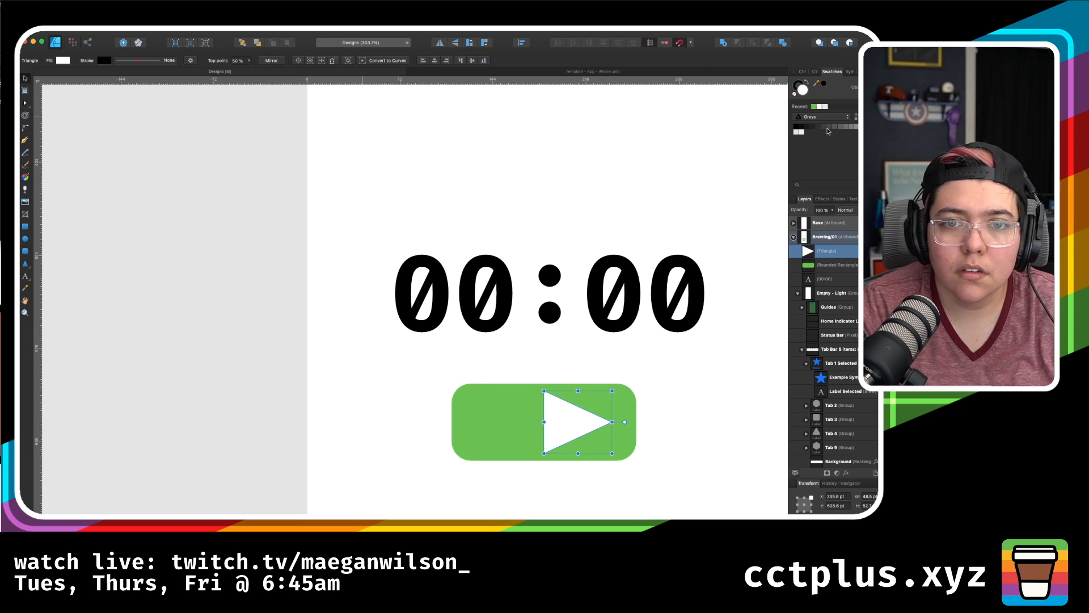
left_click(63, 60)
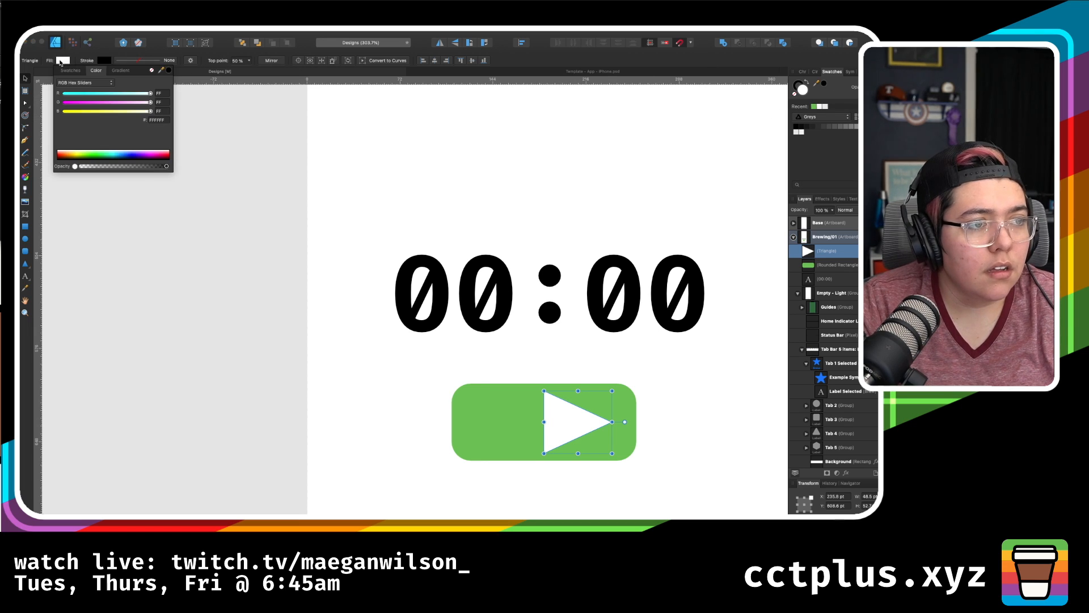
left_click(98, 83)
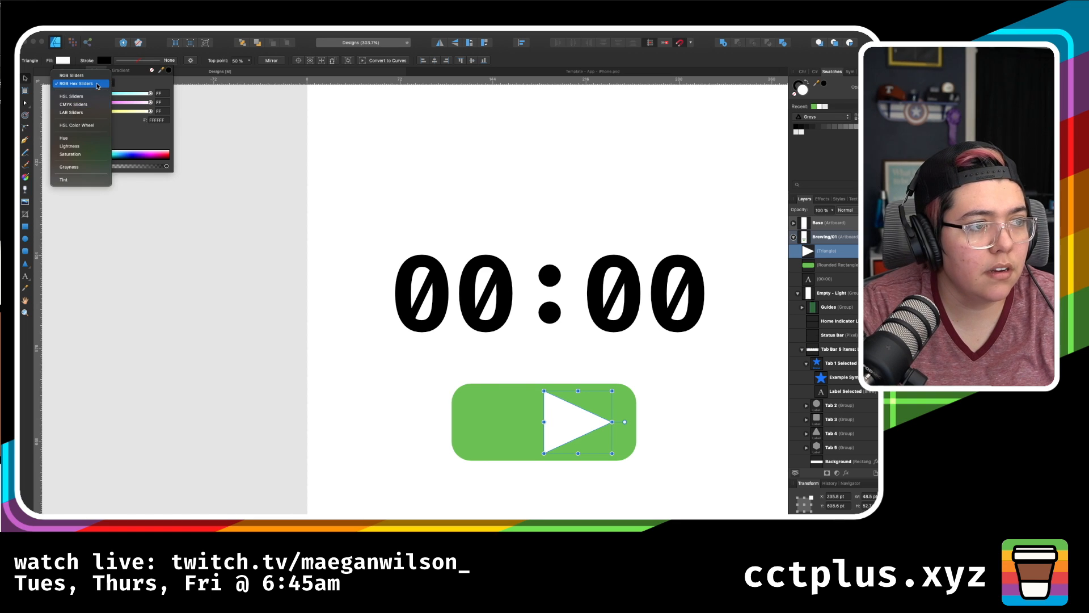
left_click(83, 125)
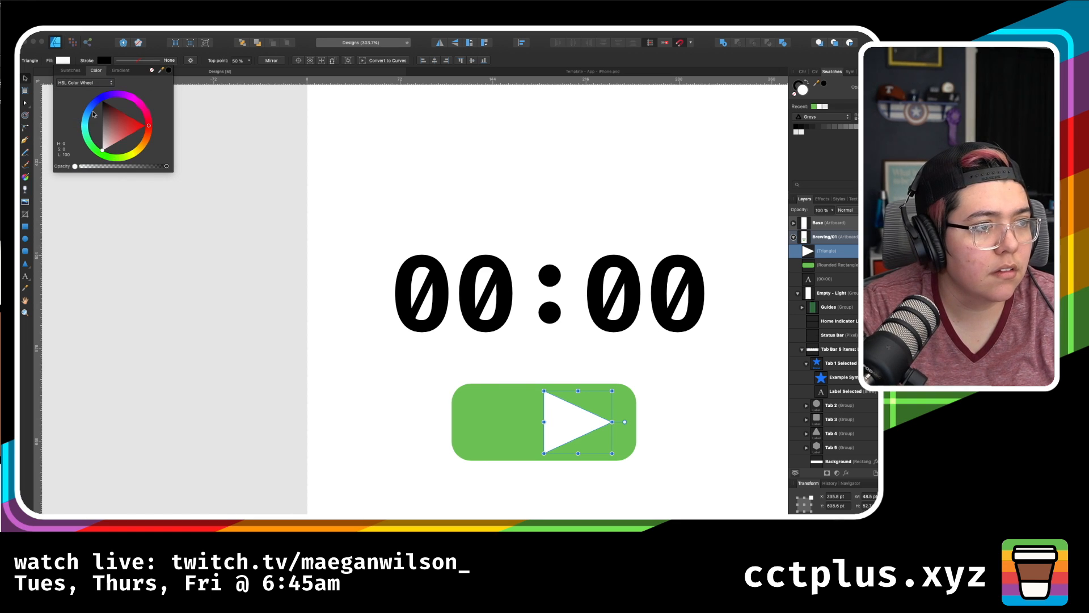
left_click(71, 71)
left_click(76, 83)
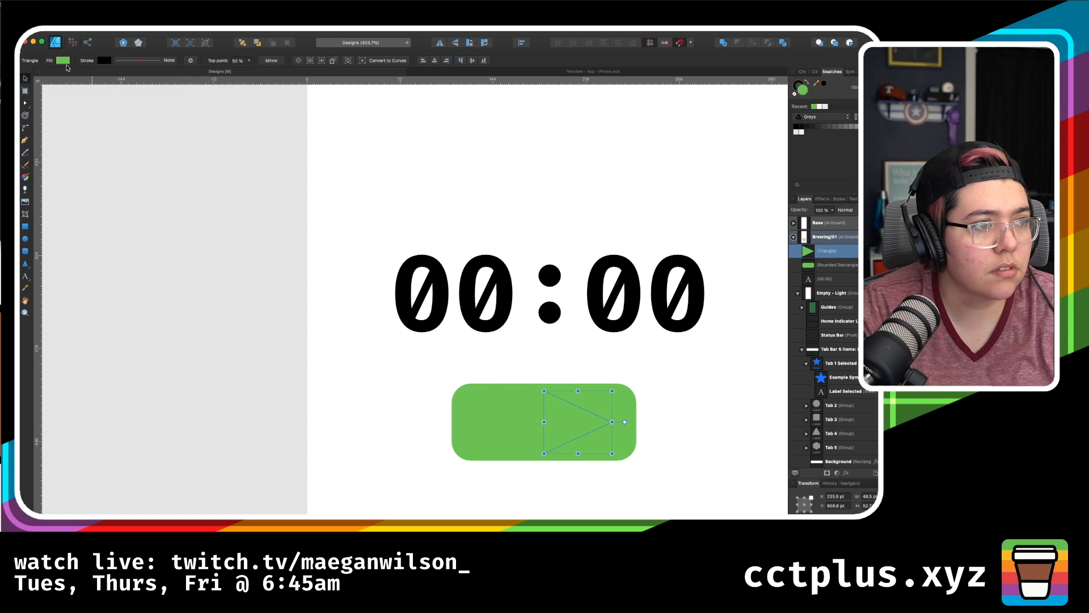
left_click(67, 62)
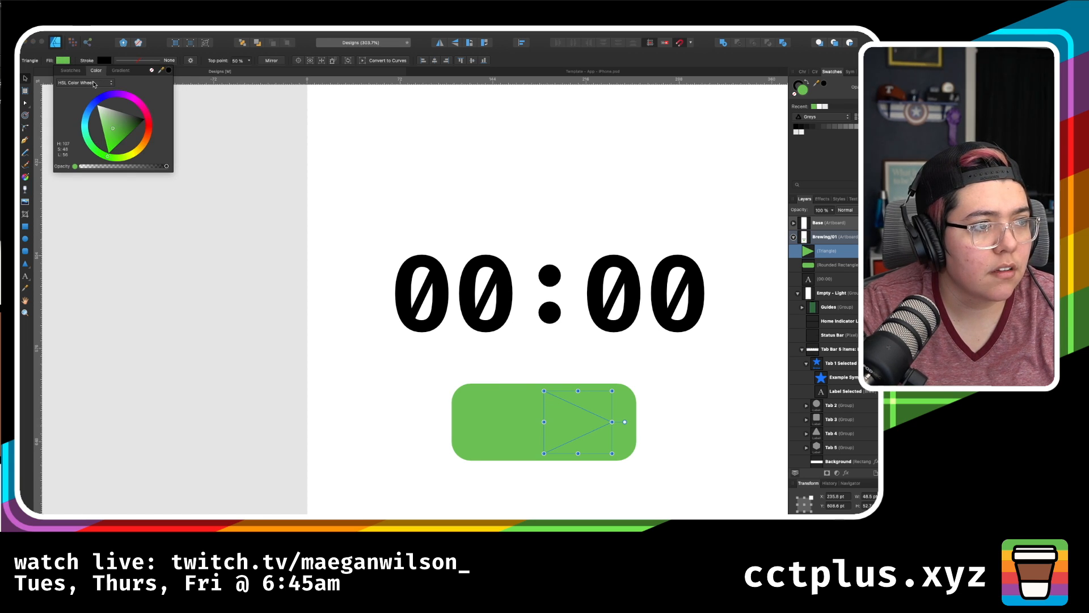
left_click(130, 95)
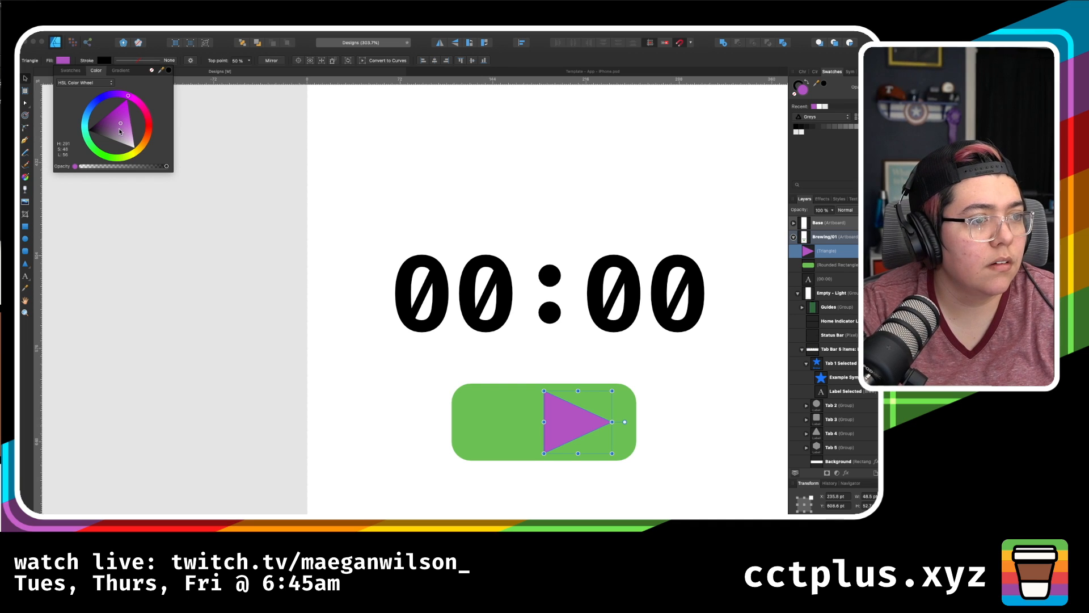
left_click_drag(124, 133, 137, 205)
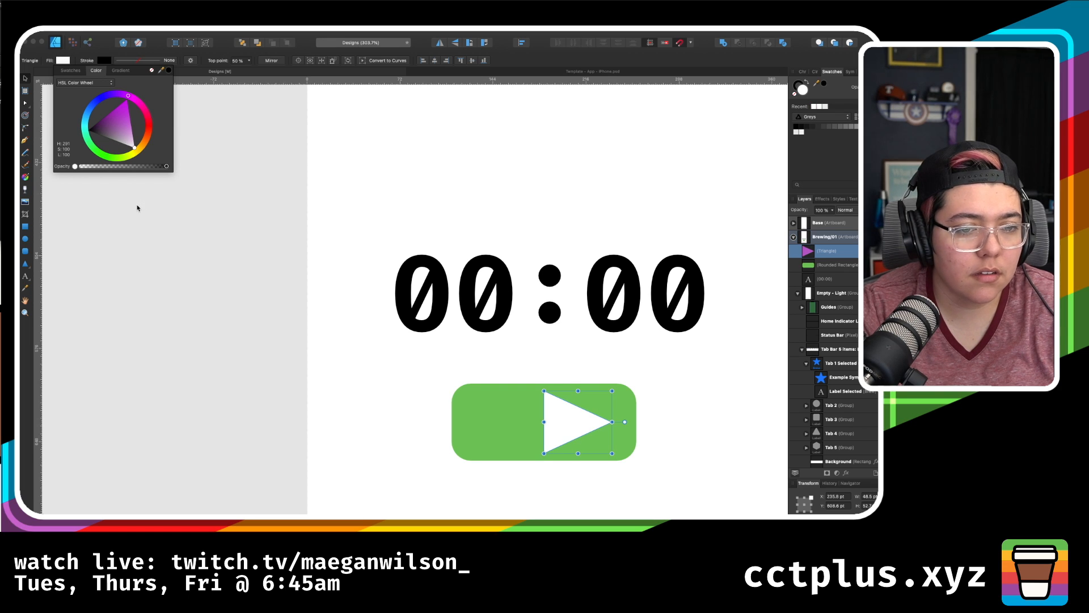
left_click_drag(166, 167, 146, 170)
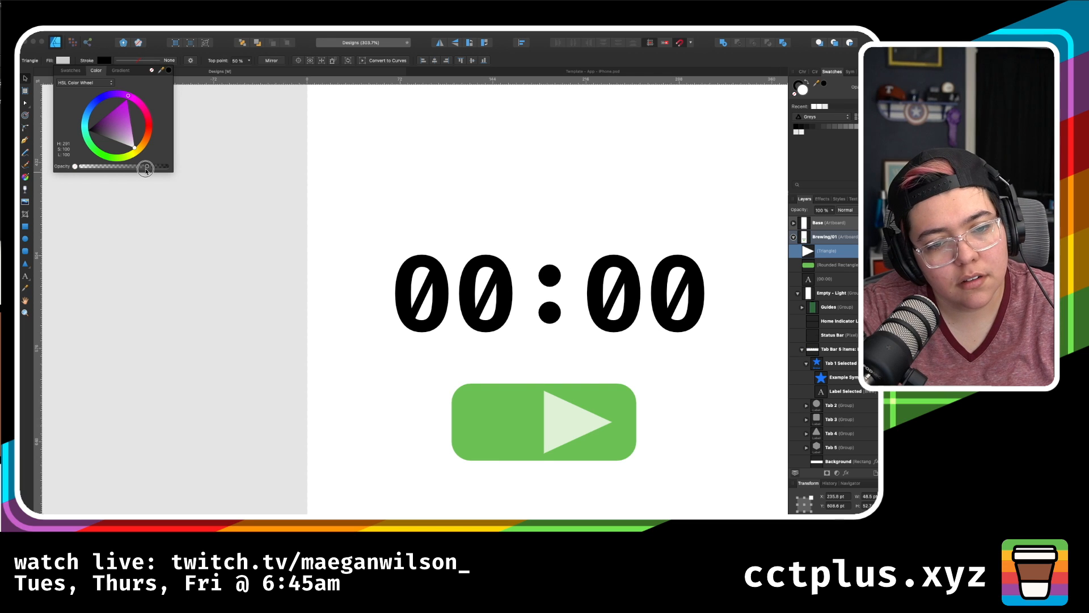
- Shrink the play triangle to about 43 pt wide and shift it closer to the green button's right edge
left_click(578, 417)
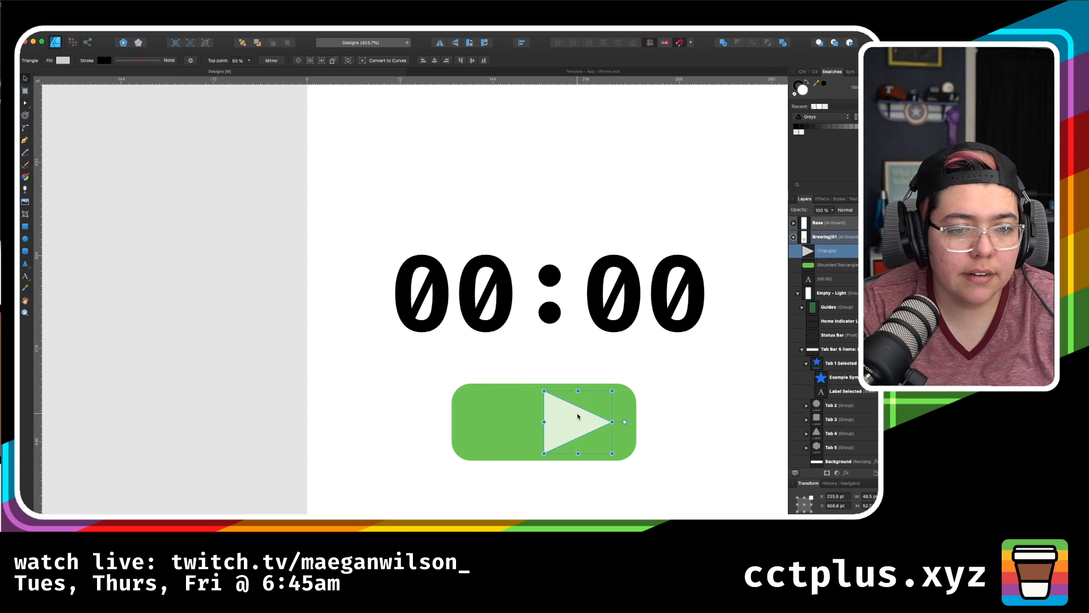
key("a")
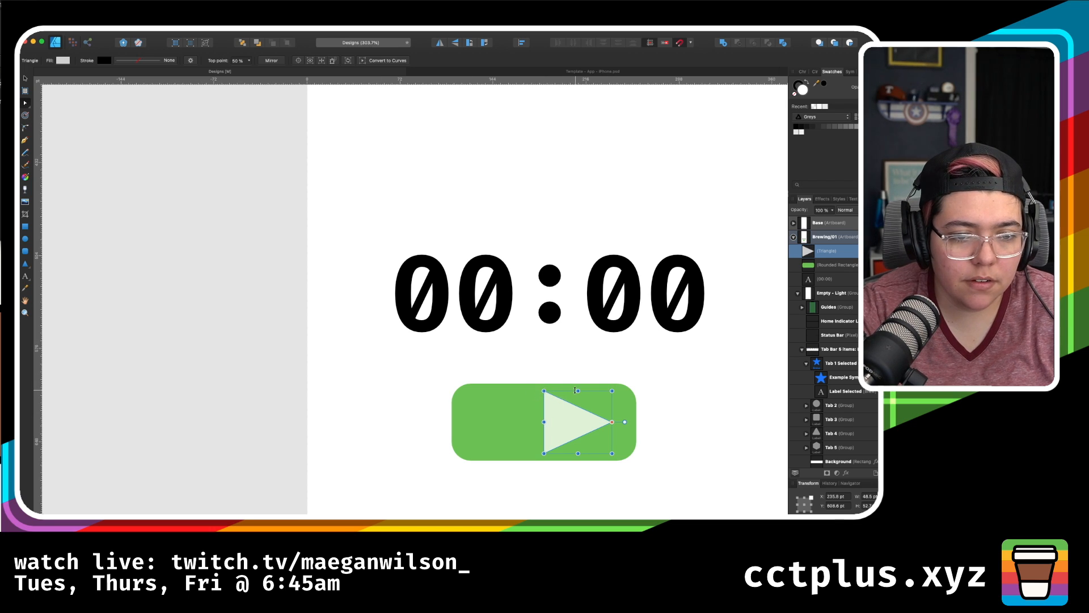
left_click_drag(575, 391, 592, 422)
left_click(688, 440)
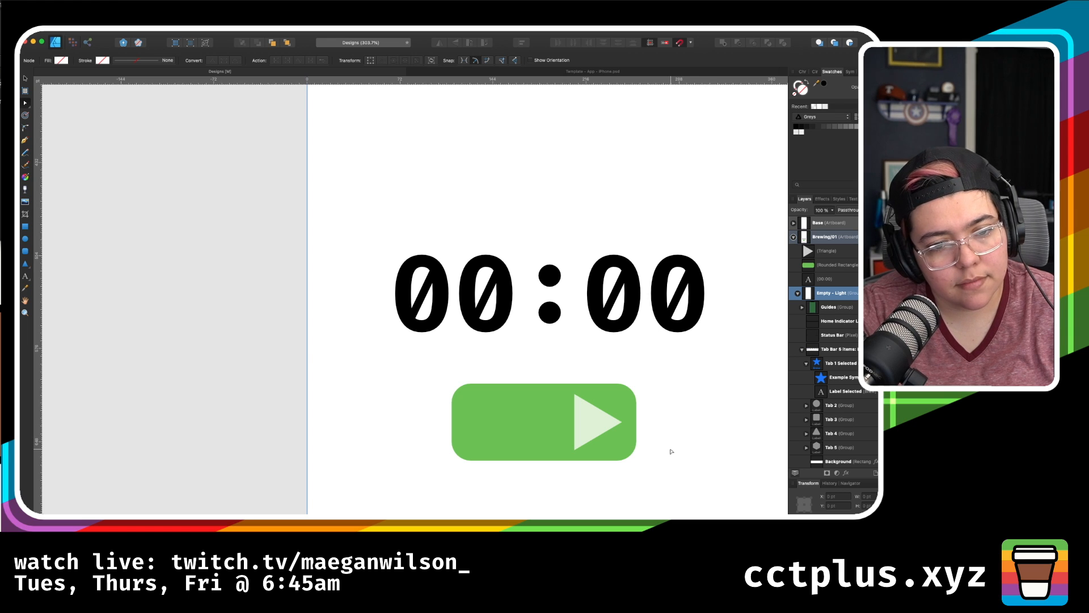
- Set the play triangle's fill to solid white
scroll(499, 412, "right", 5)
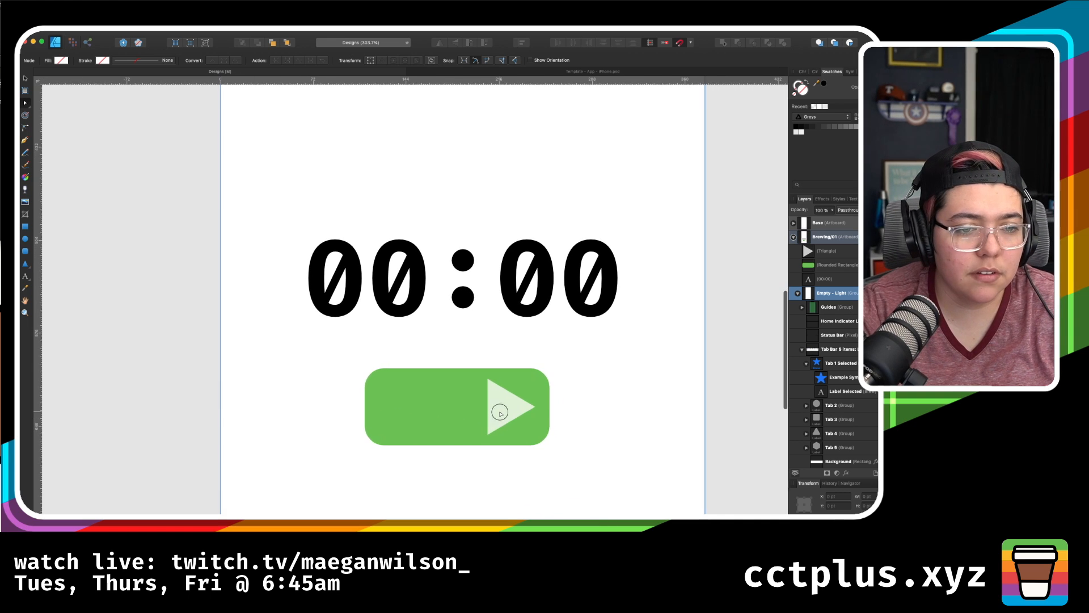
left_click(499, 412)
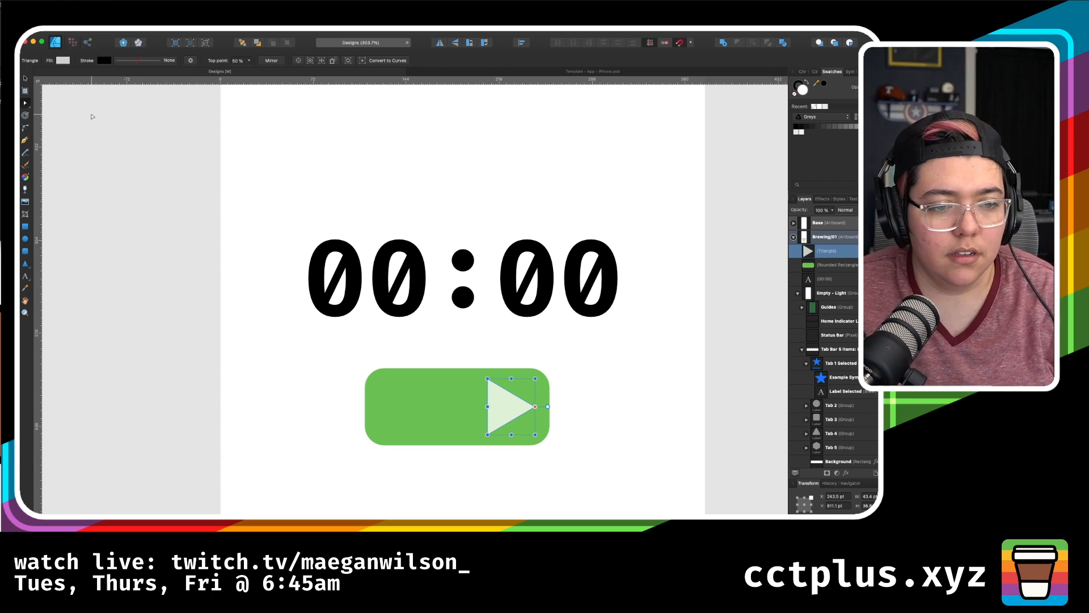
left_click(822, 108)
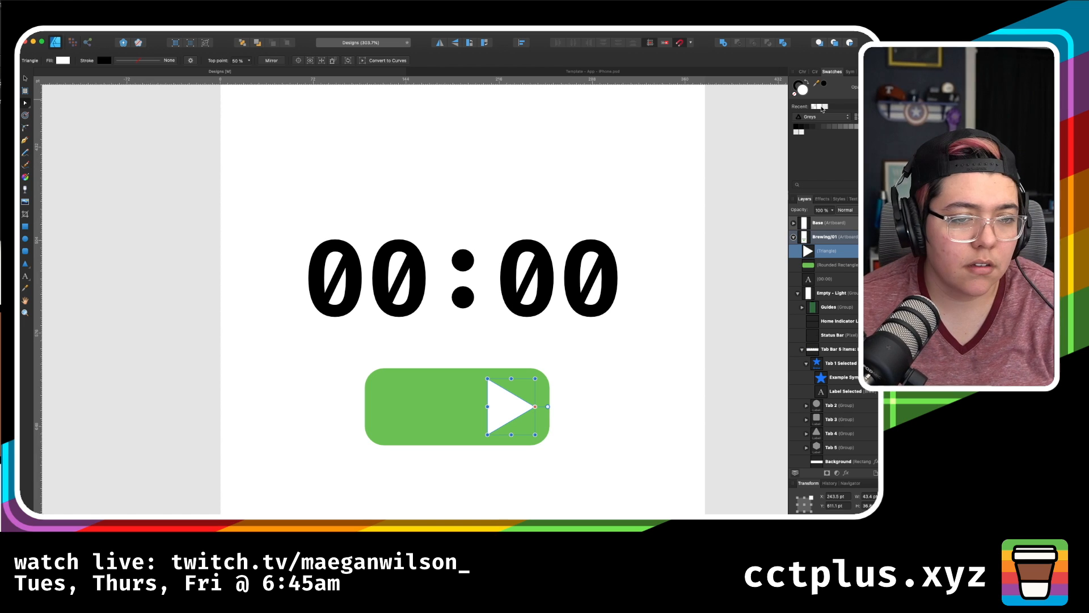
- Add a two-line artistic text label reading START and BREW at about 20 pt on the green button, left of the play triangle
left_click(26, 277)
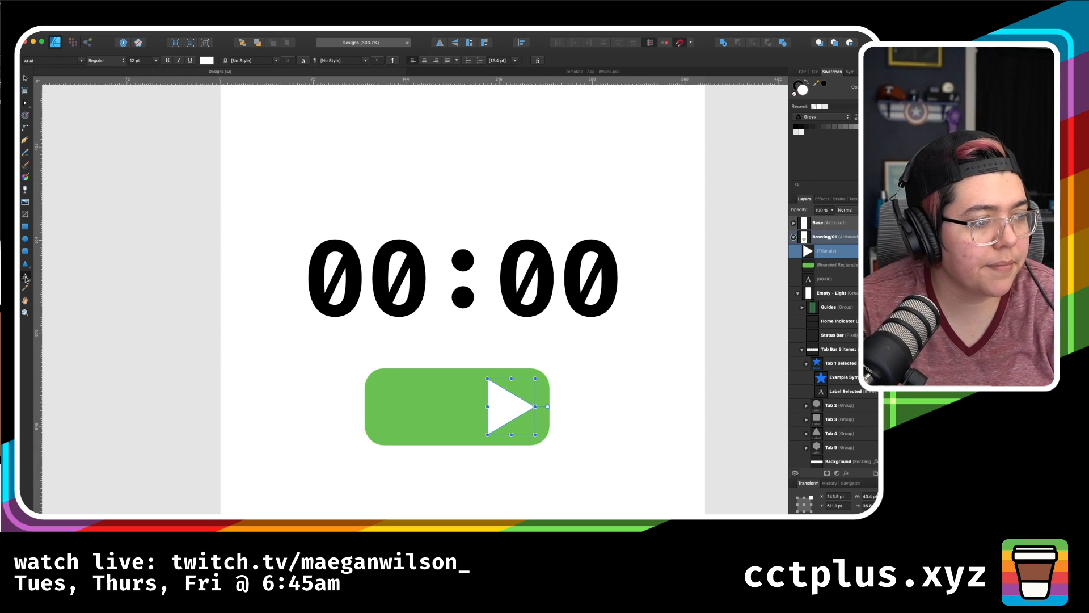
left_click(406, 412)
type("START")
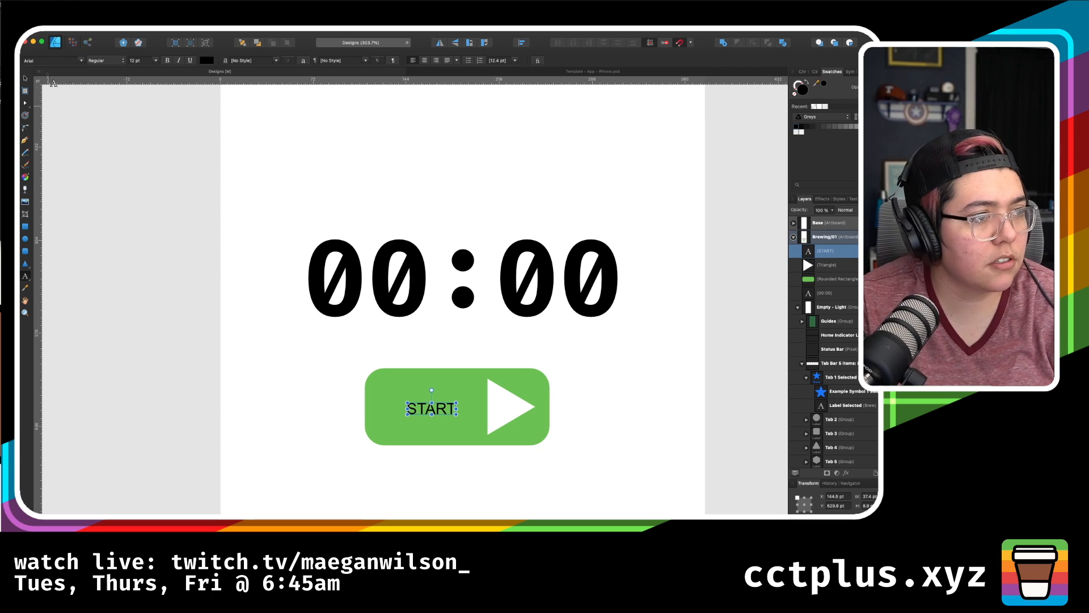
key("Escape")
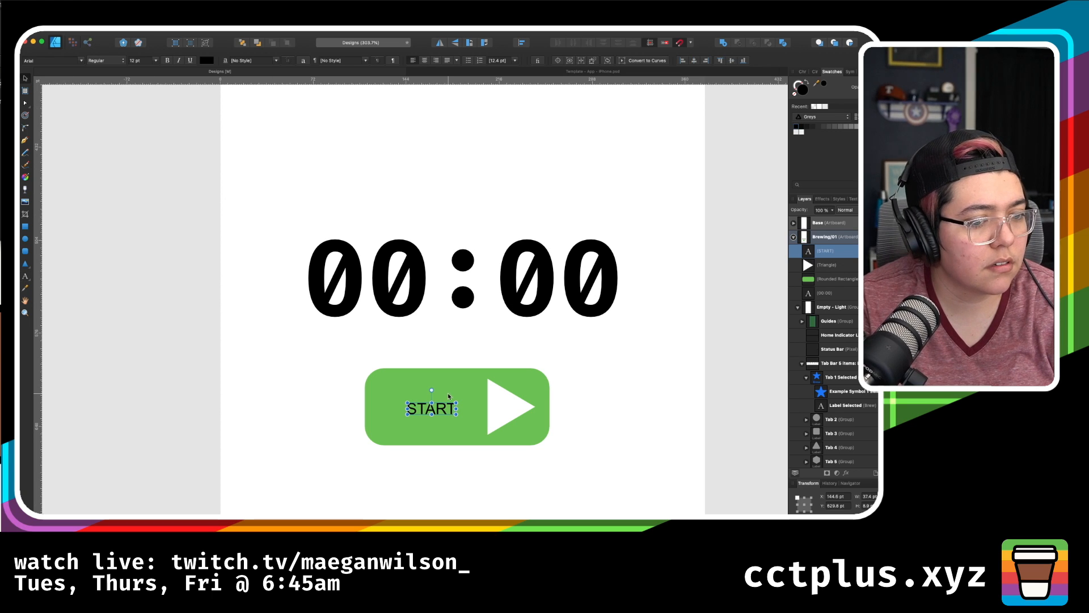
mouse_move(458, 415)
left_mouse_down()
mouse_move(488, 427)
mouse_move(438, 406)
left_mouse_up()
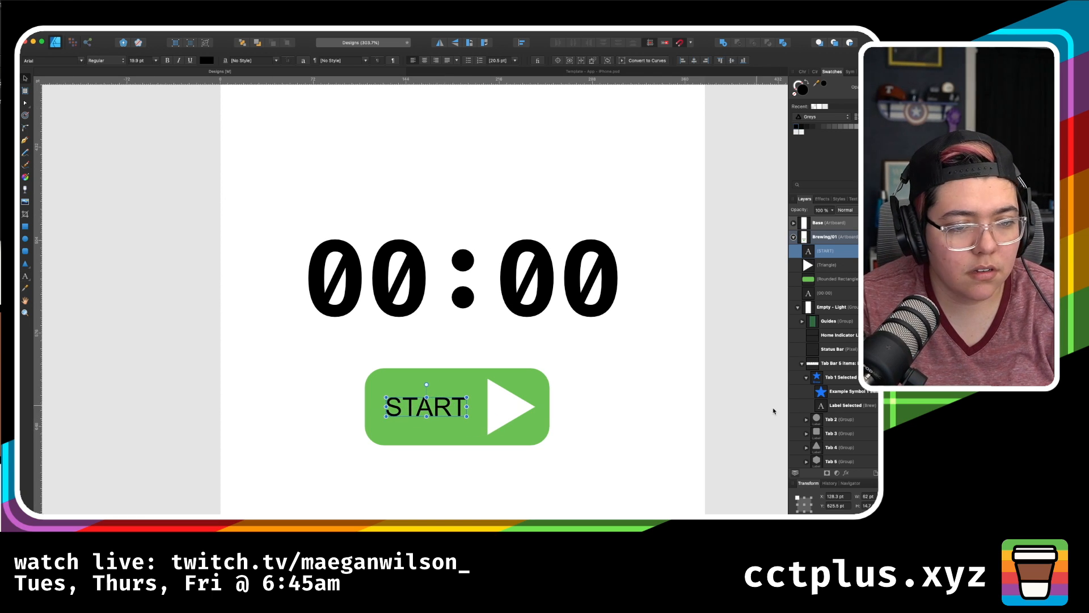
double_click(448, 406)
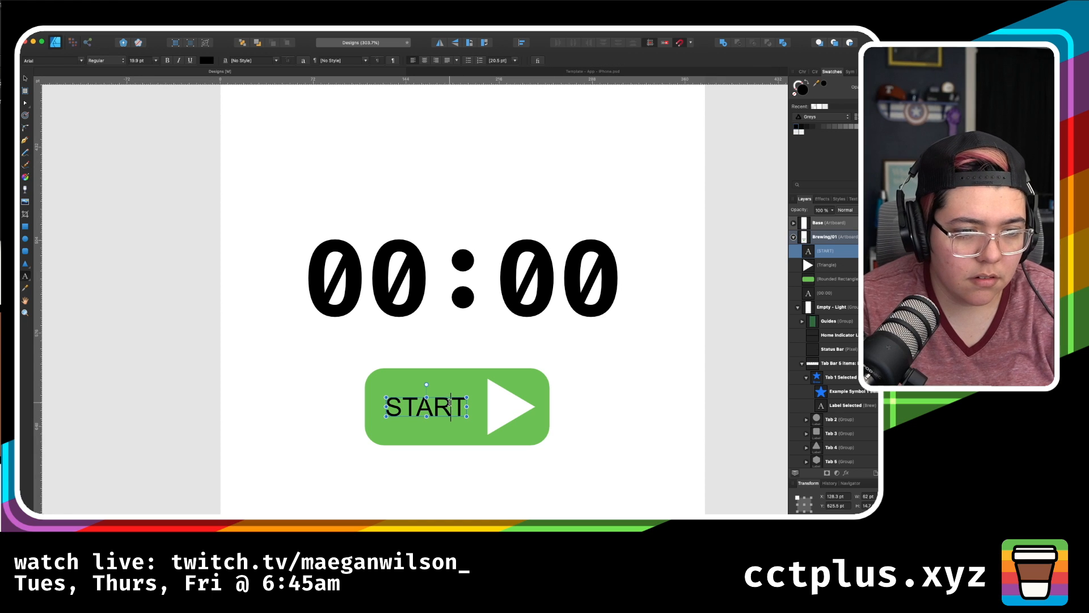
type("BREW")
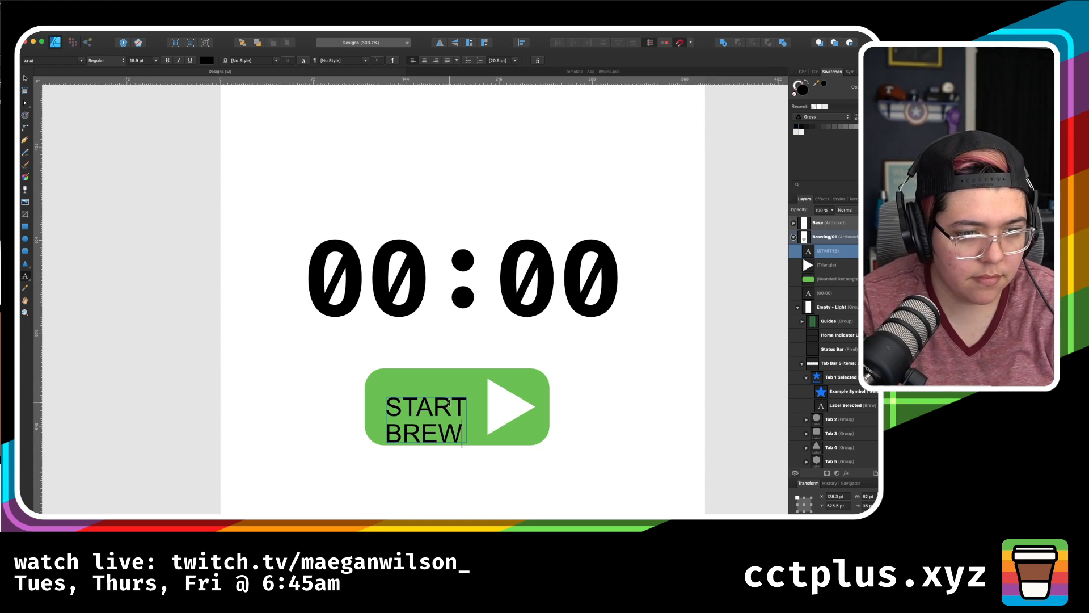
- Shift the START BREW label up and slightly left so it sits centred beside the play triangle on the green button
left_click(25, 78)
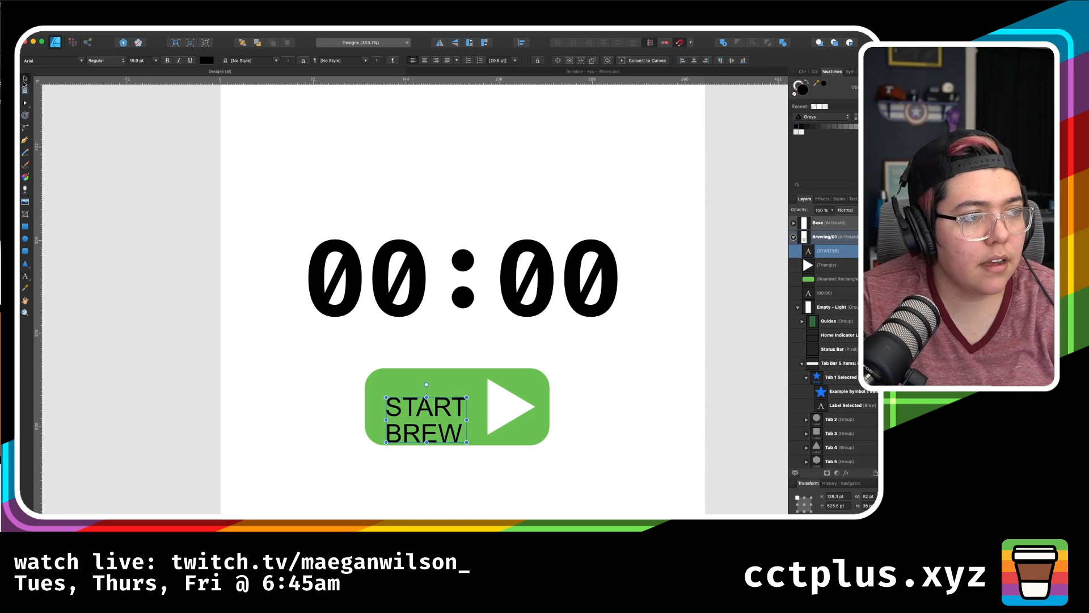
mouse_move(448, 421)
left_mouse_down()
mouse_move(435, 392)
mouse_move(436, 408)
left_mouse_up()
left_click(734, 377)
scroll(734, 377, "up", 5)
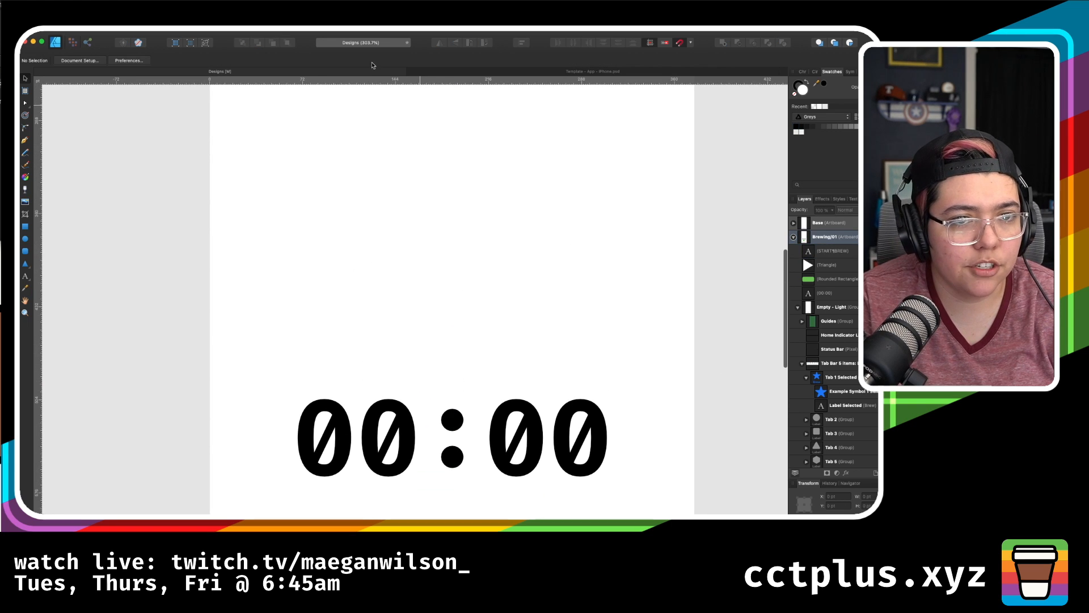
- Switch to the notes app and go from the Brew page up to the Coffee Companion App page
key("ctrl+Up")
left_click(404, 363)
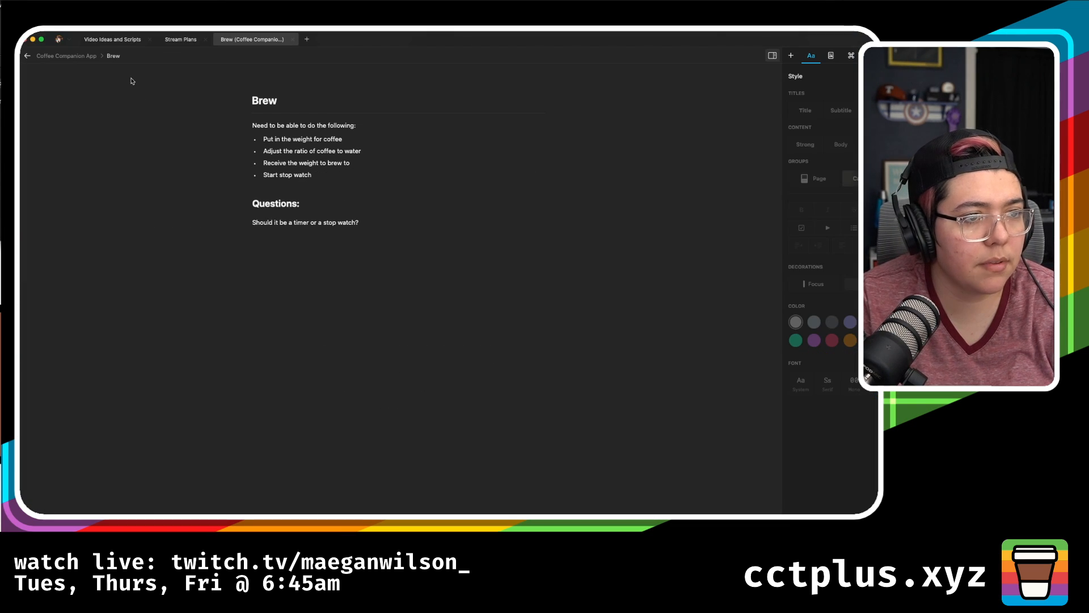
left_click(66, 56)
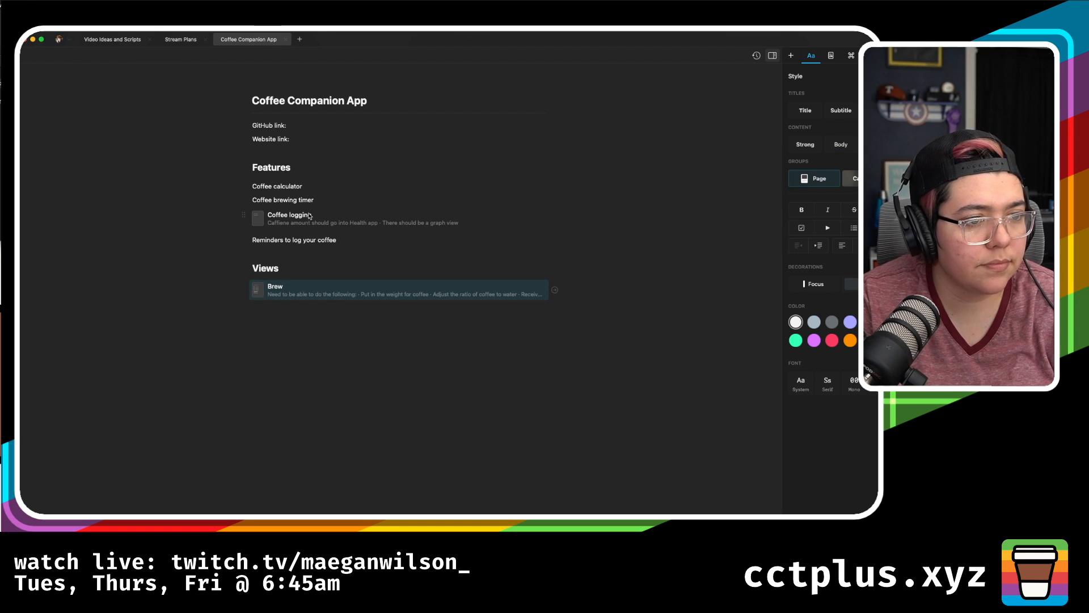
- Add the line "Store brewing methods and ratios for quick calculations" at the end of the Features list
left_click(370, 242)
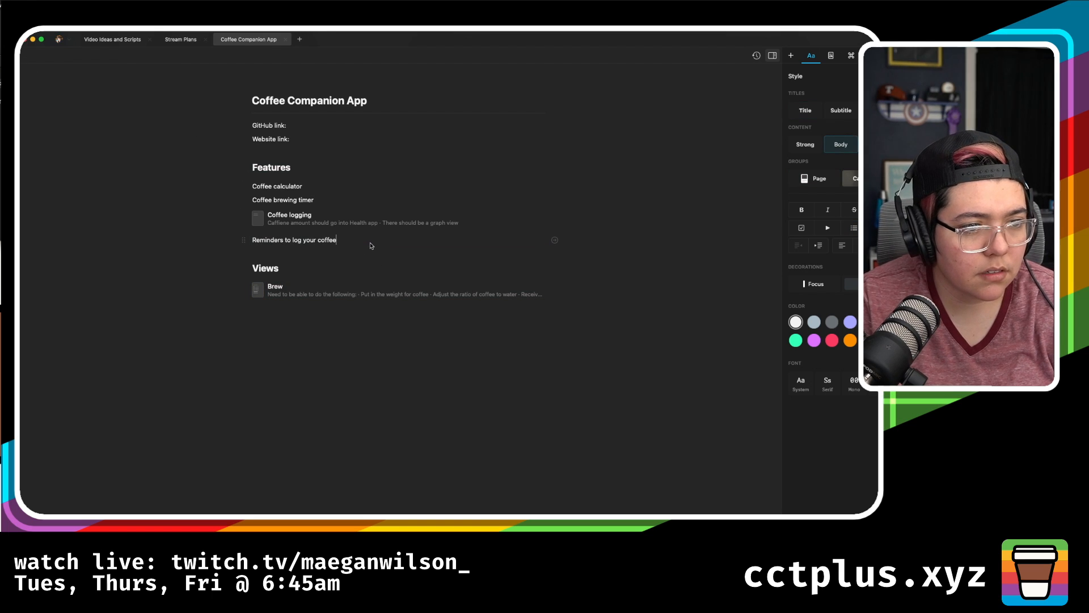
key("Return")
type("Stpre ")
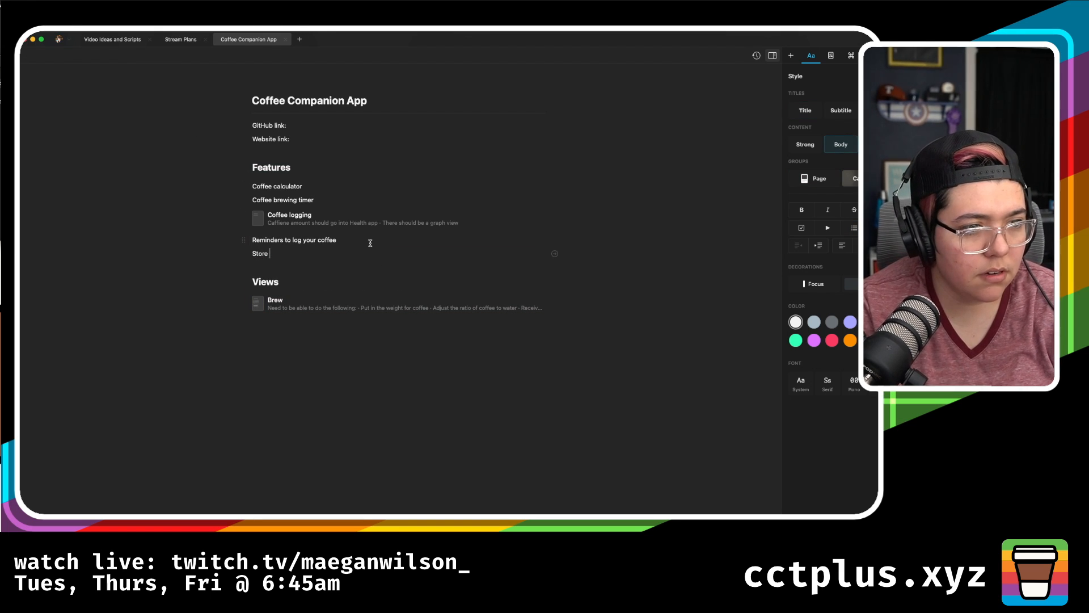
type("brewing methods ")
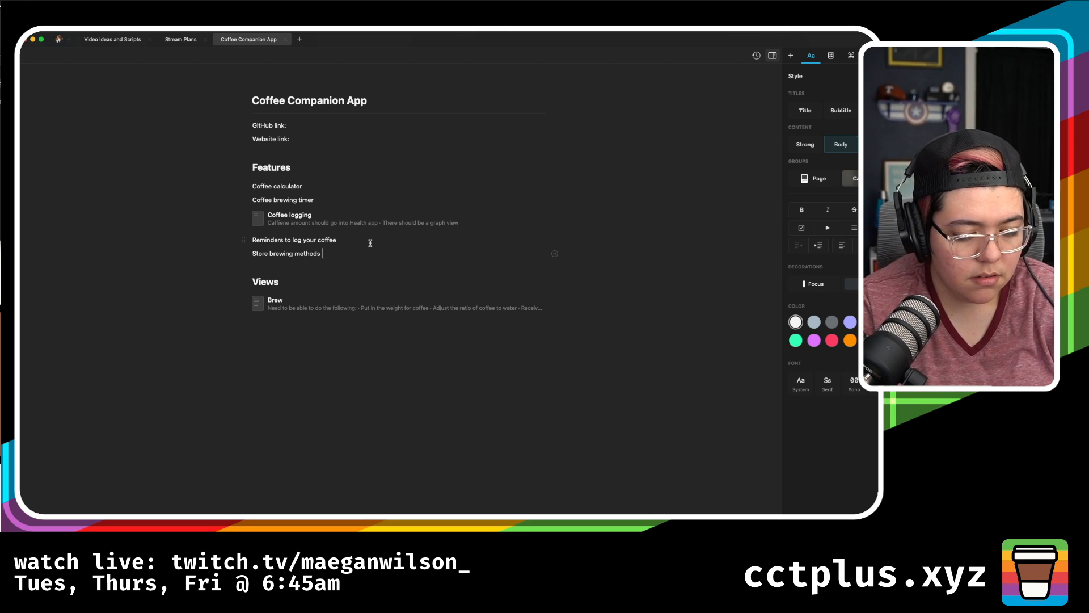
type("and ratios")
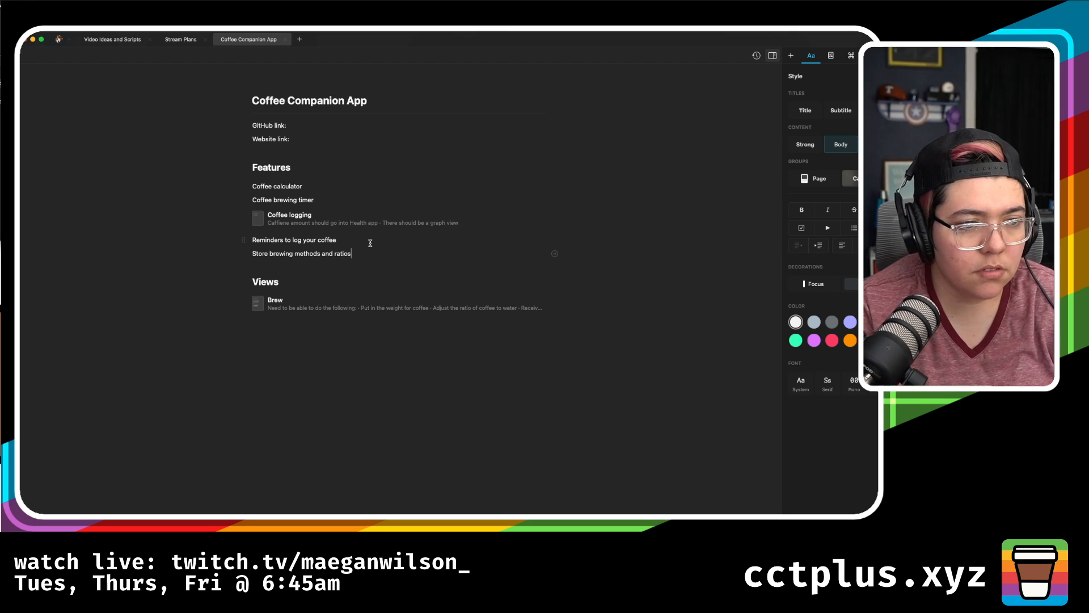
type(" for quick")
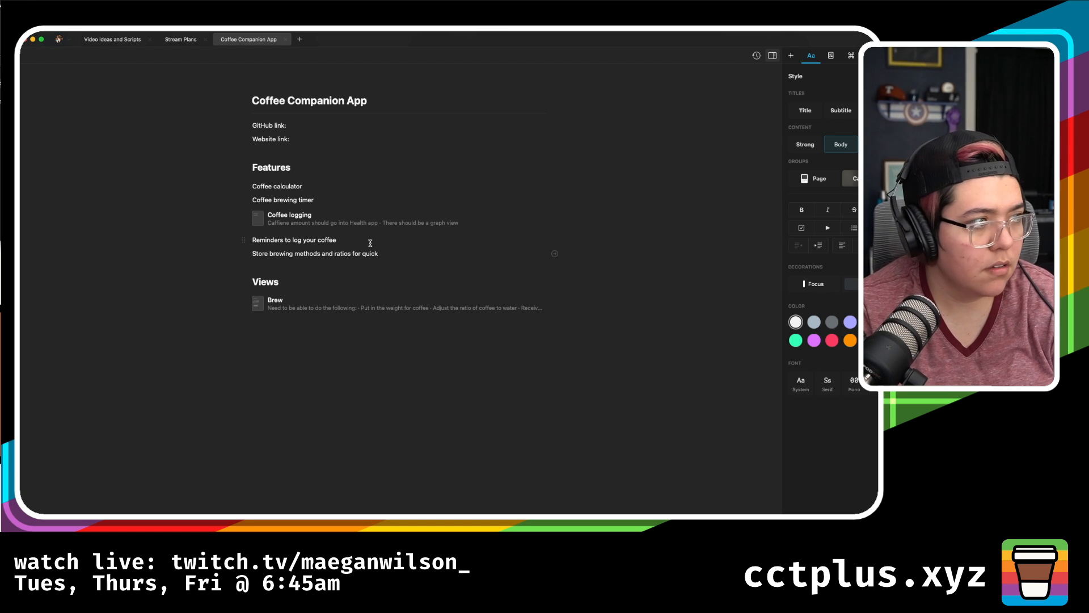
type(" calculations")
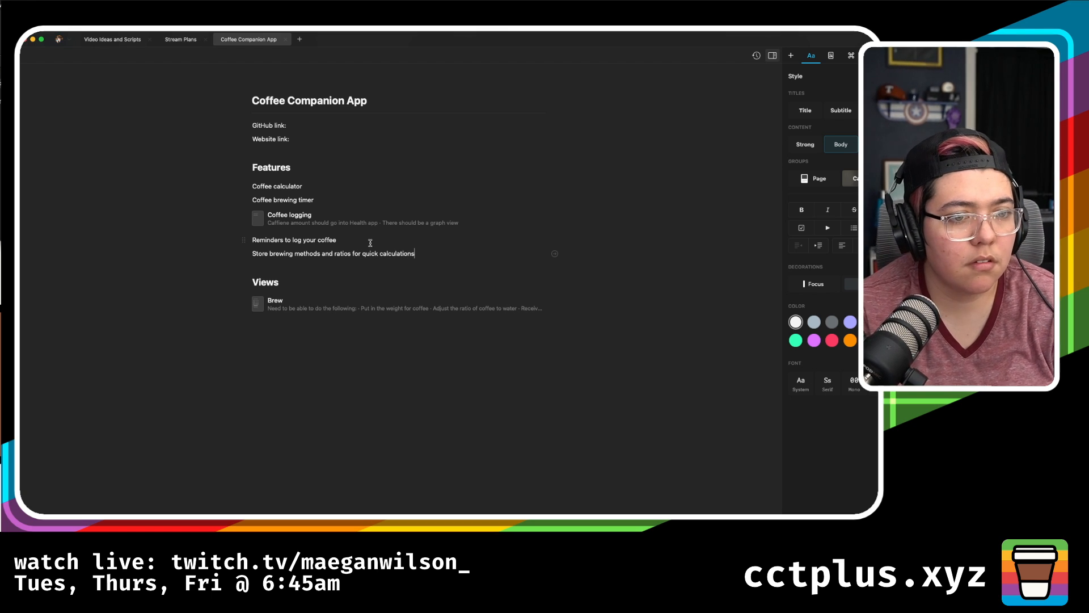
- Switch back to Affinity Designer and add a 12 pt artistic text label "Coffee Amount" near the top of the Brewing/01 artboard
key("ctrl+Up")
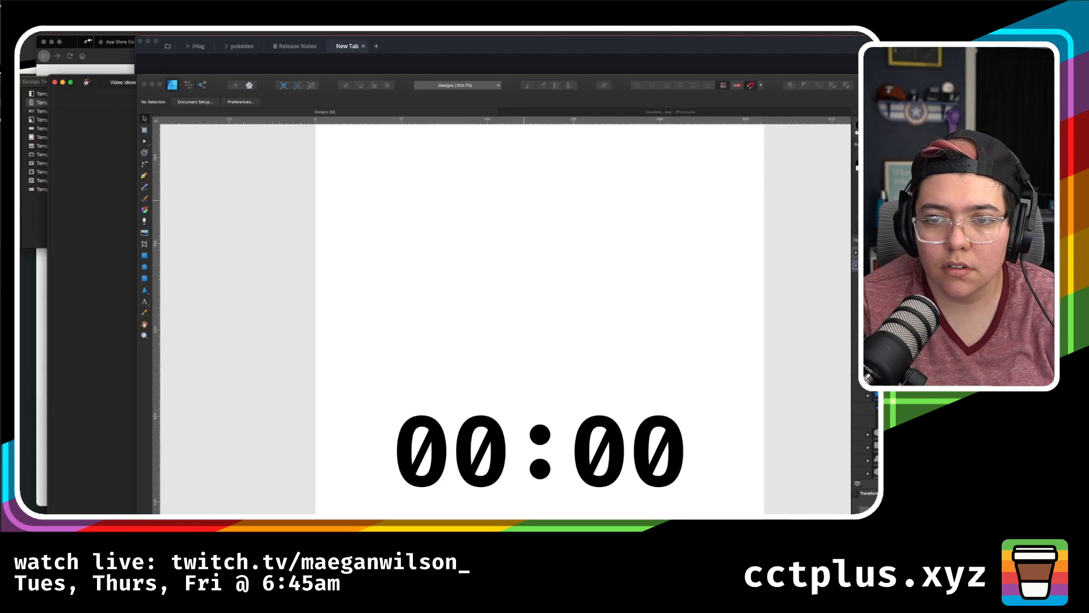
left_click(837, 408)
scroll(637, 262, "down", 6)
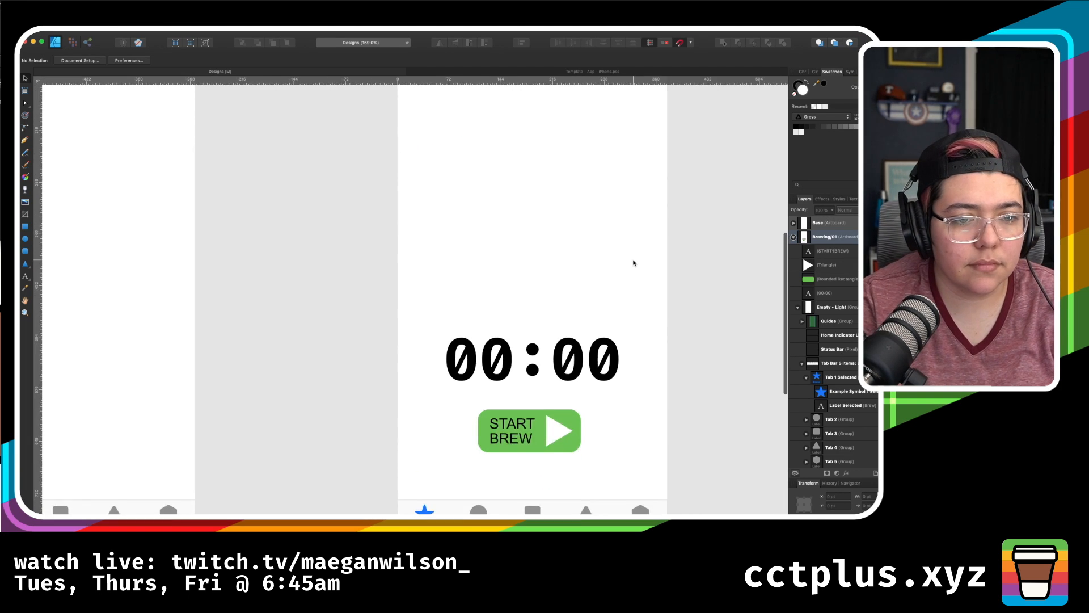
scroll(638, 263, "right", 2)
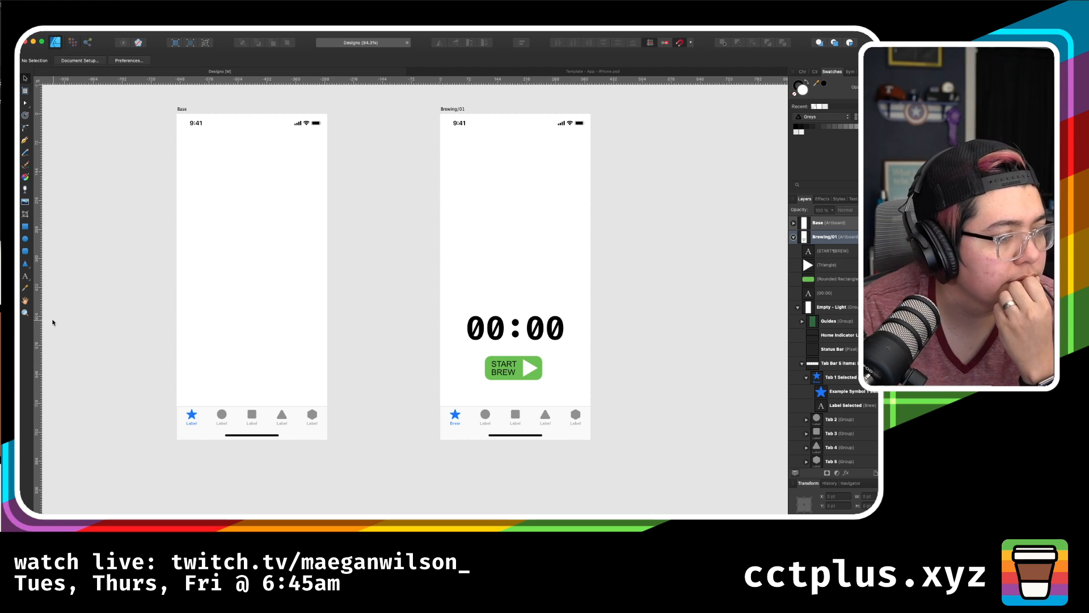
left_click(25, 276)
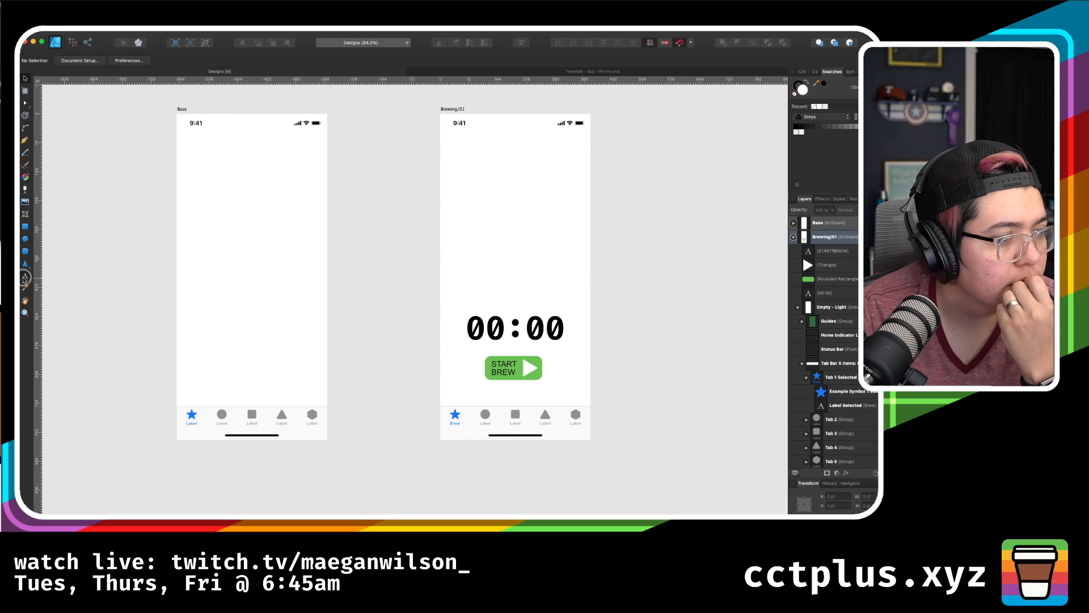
left_click(451, 157)
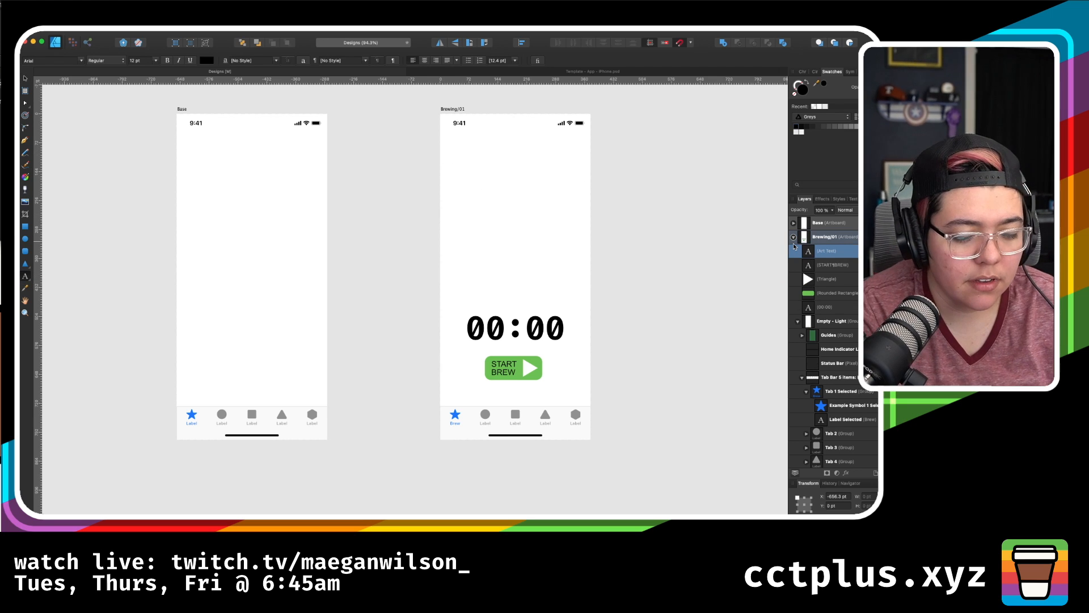
type("Coffee")
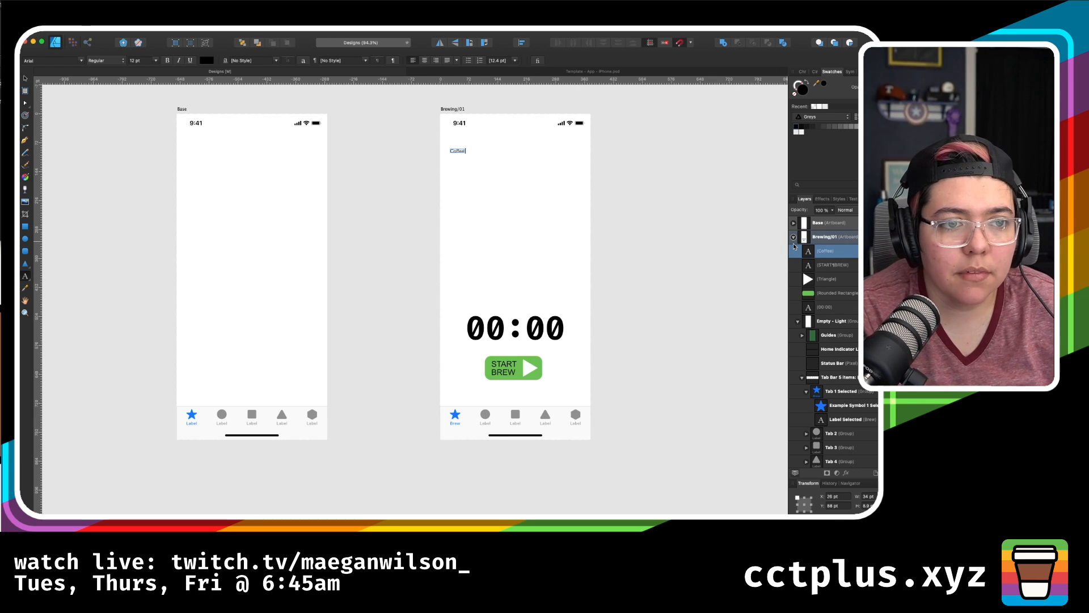
type(" Amount")
key("Escape")
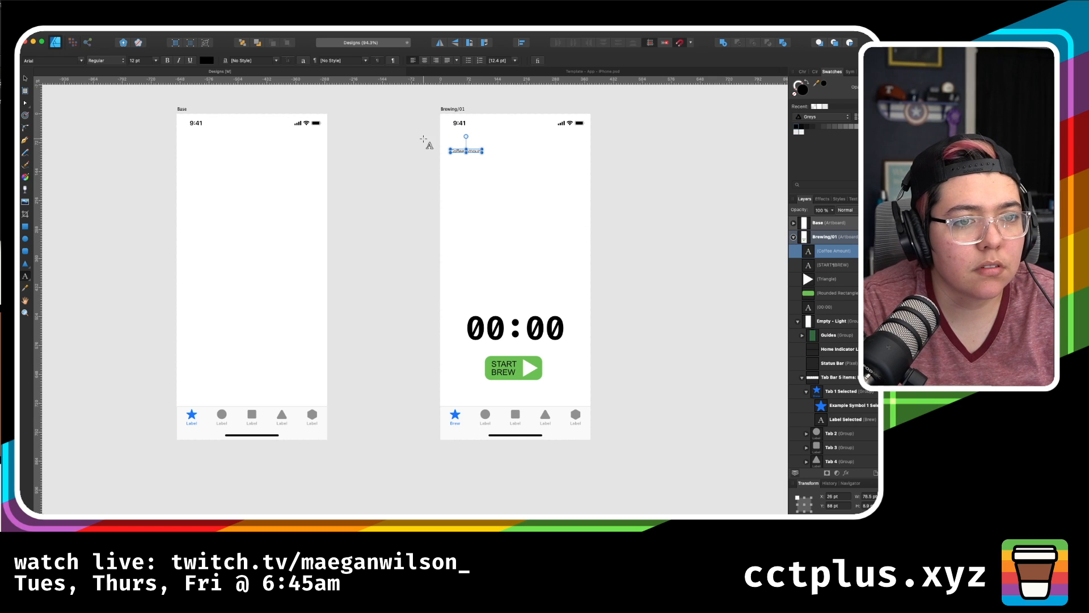
- Add a 12 pt artistic text label "Ratio of Coffee to Water" below the Coffee Amount label
left_click(451, 168)
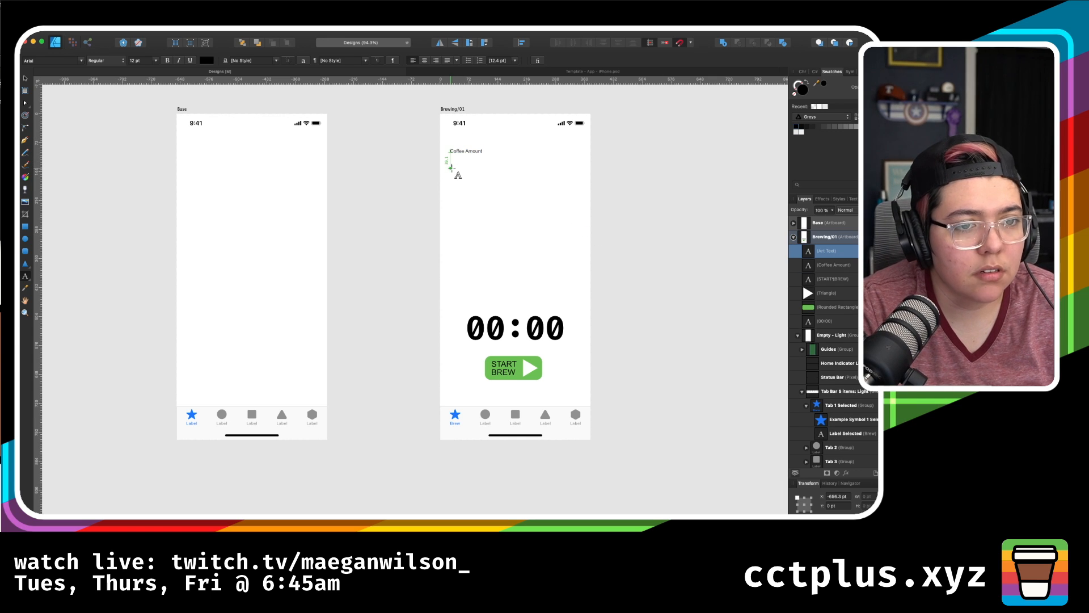
type("Ratio of")
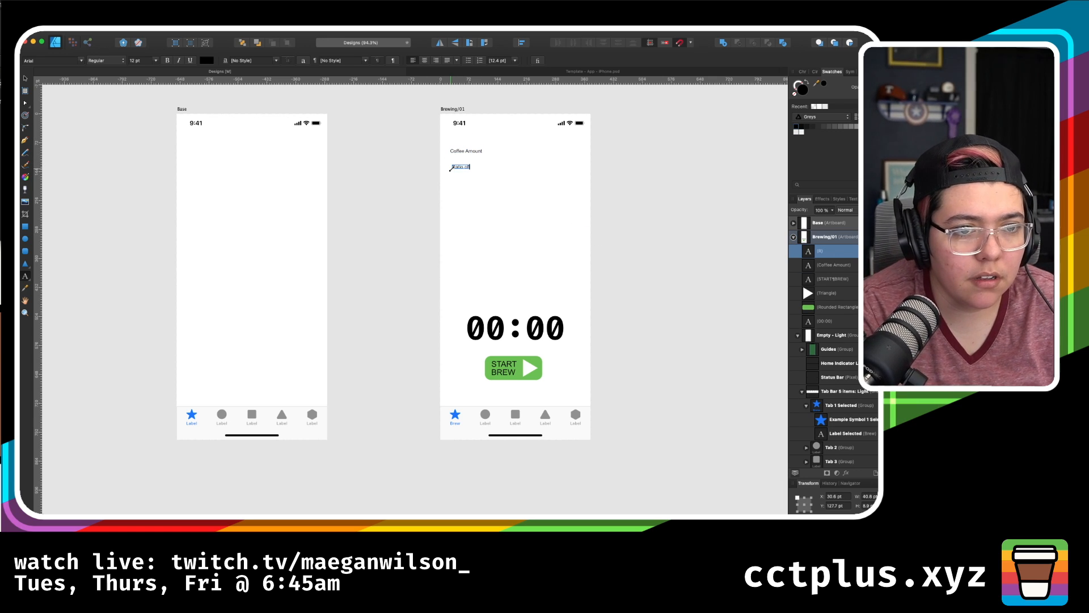
type(" Coffee to Water")
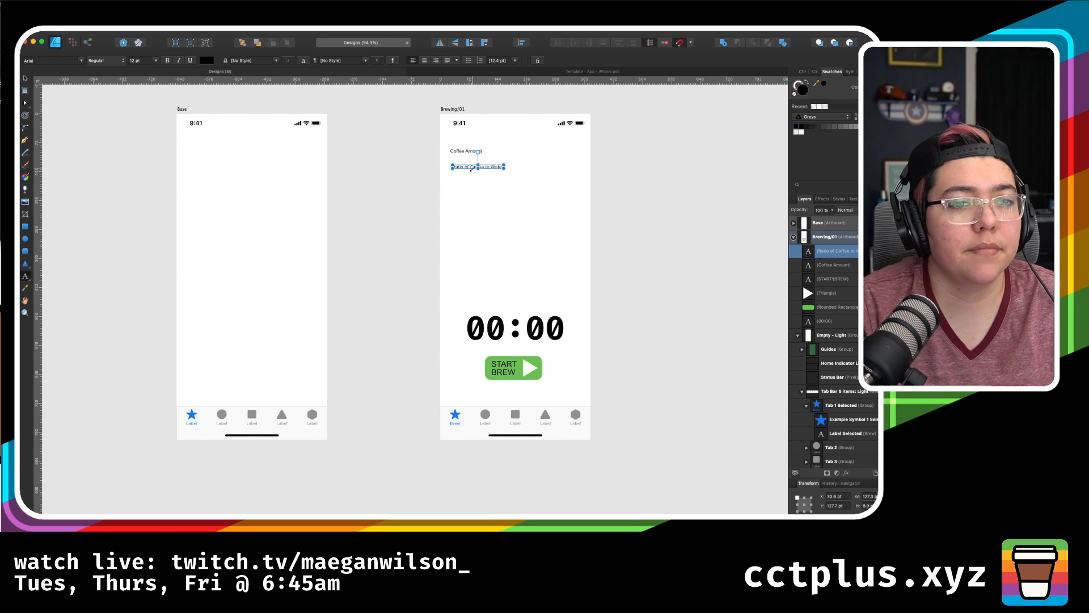
key("Escape")
scroll(451, 168, "up", 5)
scroll(445, 164, "down", 3)
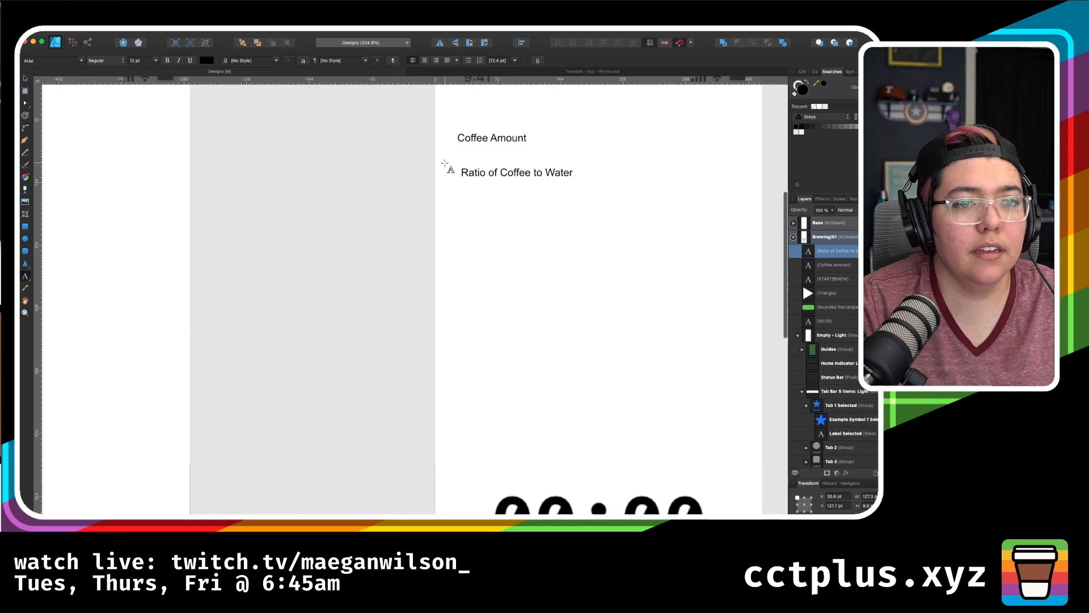
left_click(384, 192)
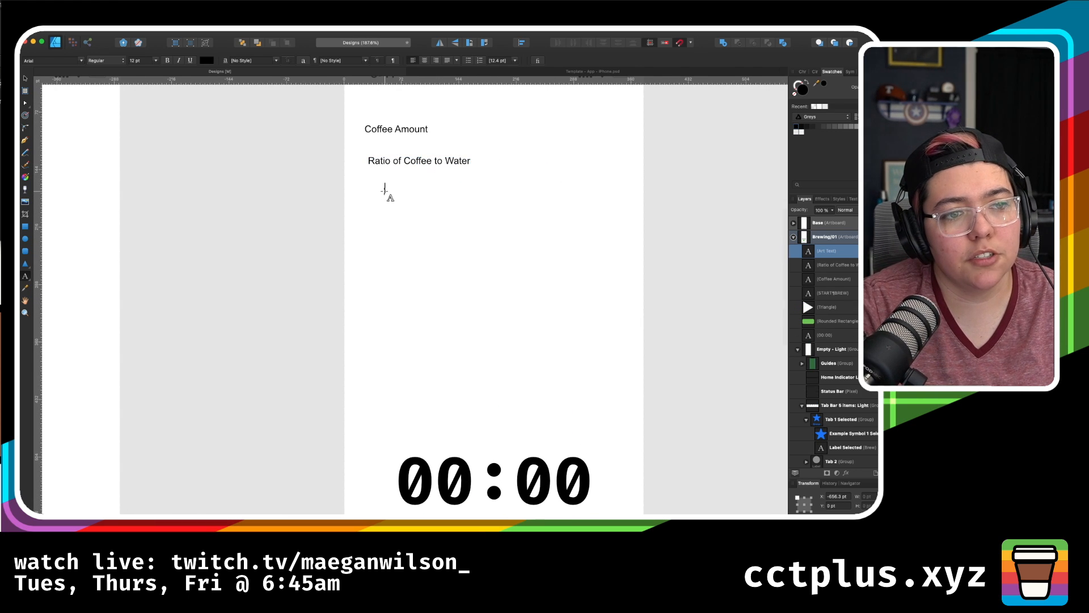
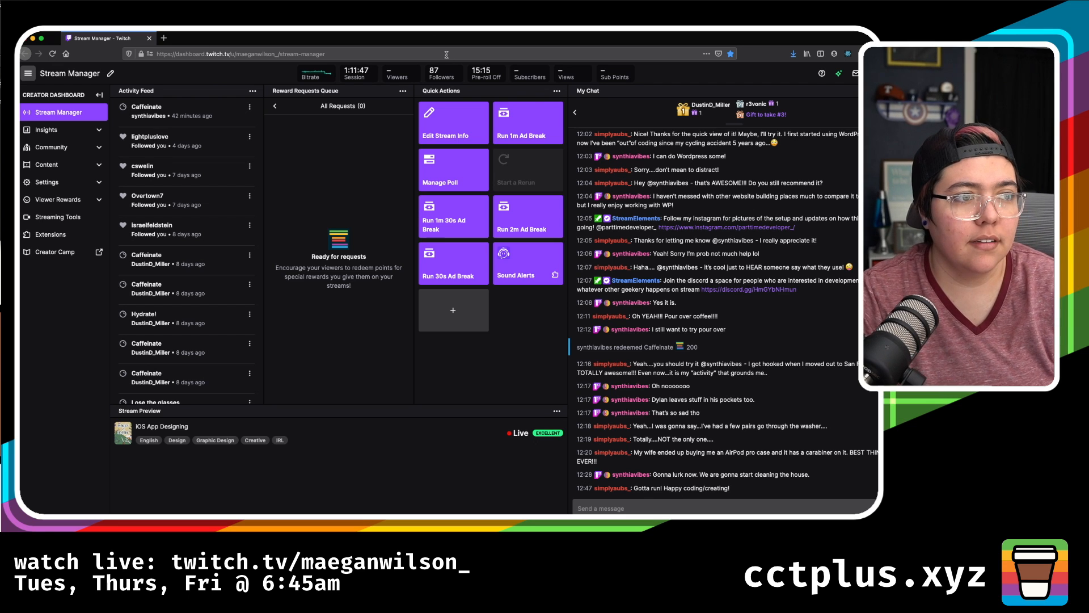
left_click_drag(436, 42, 0, 99)
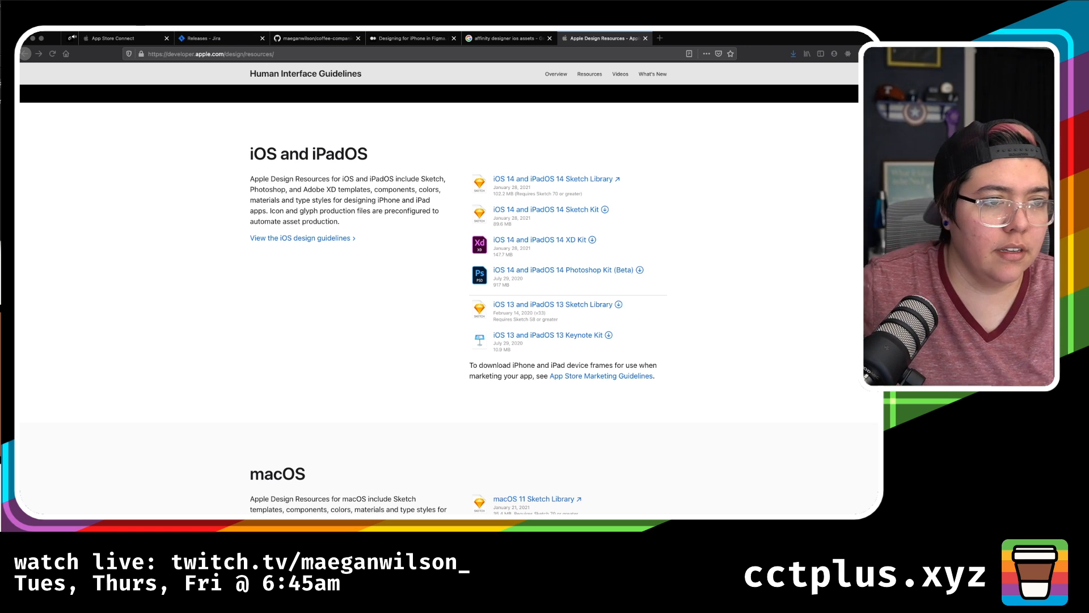
key("ctrl+Up")
key("ctrl+Up")
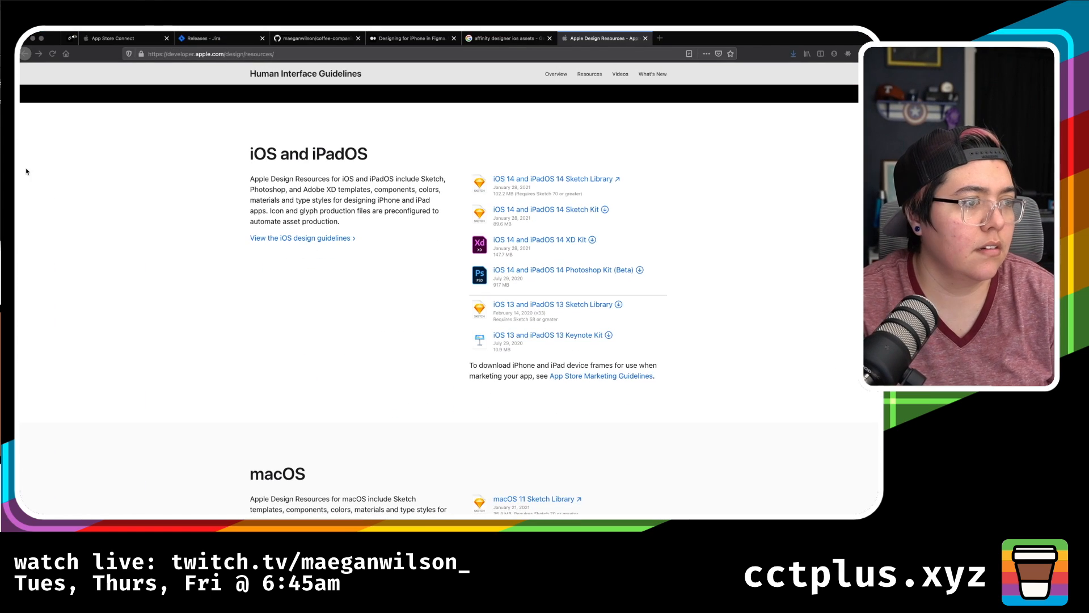
key("ctrl+Up")
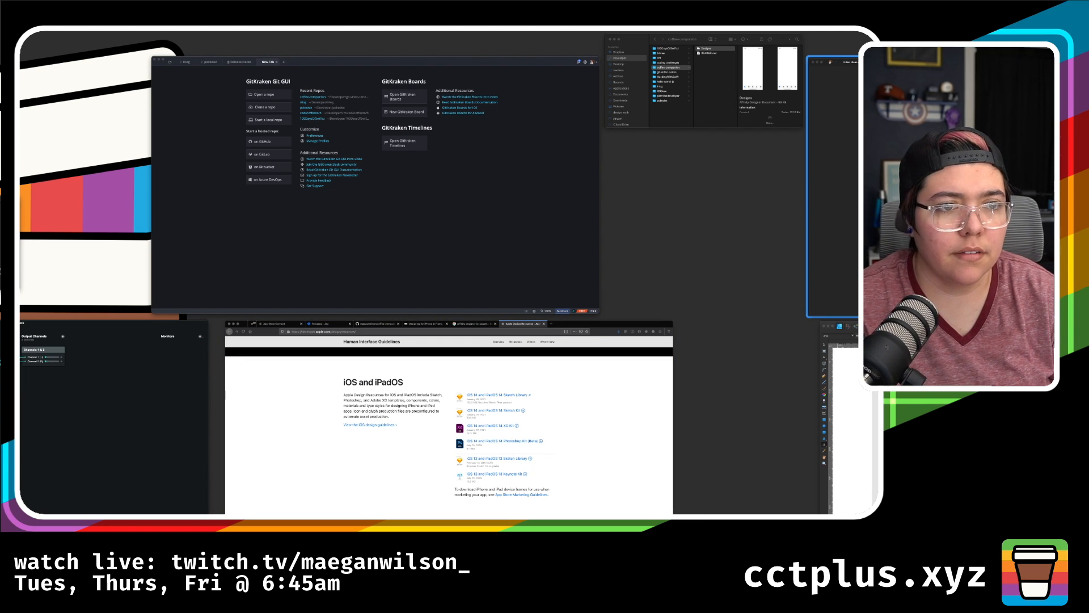
left_click(845, 417)
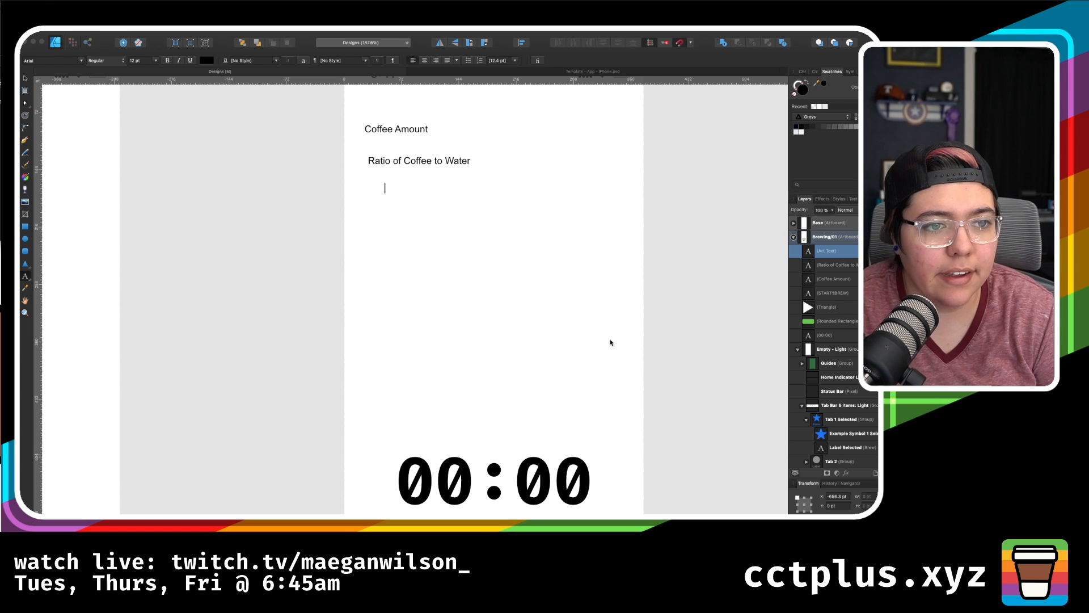
key("Escape")
- Move the Ratio of Coffee to Water label to X 26 pt, aligning its left edge with the Coffee Amount label
key("super+0")
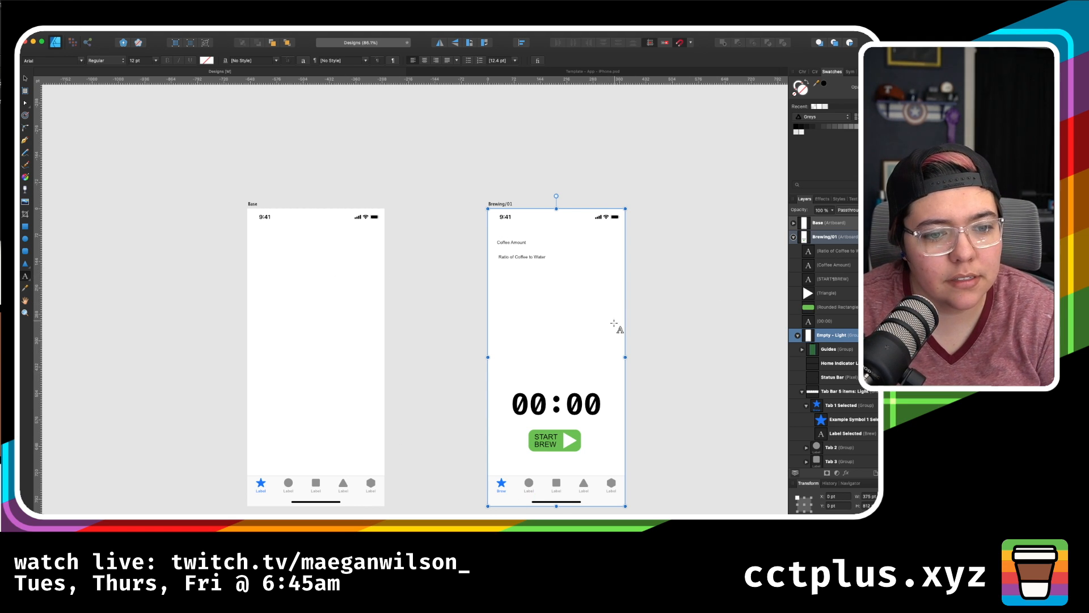
scroll(601, 329, "up", 3)
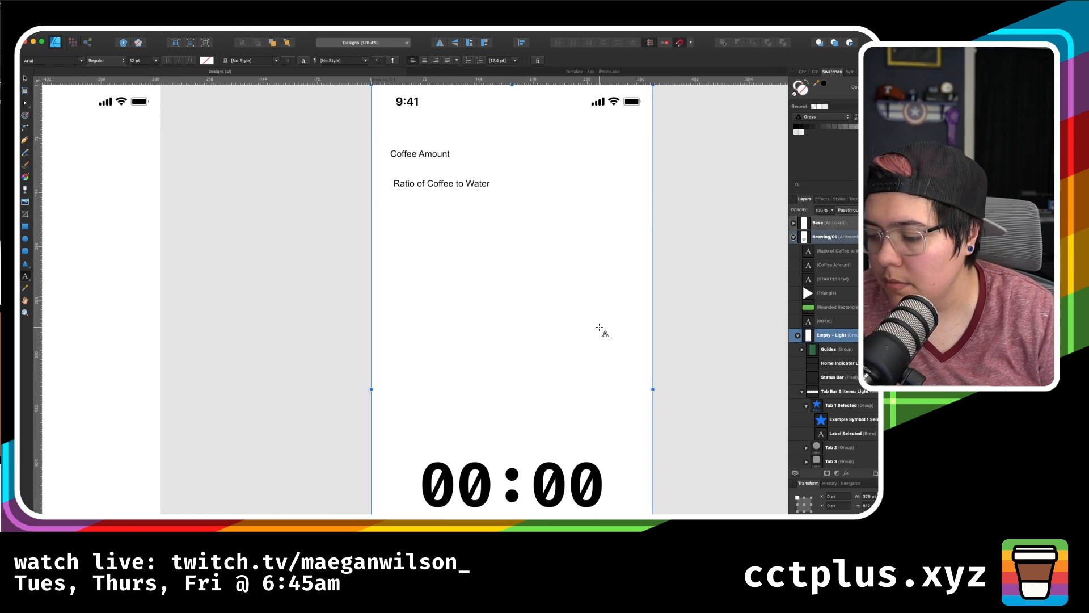
scroll(600, 328, "up", 1)
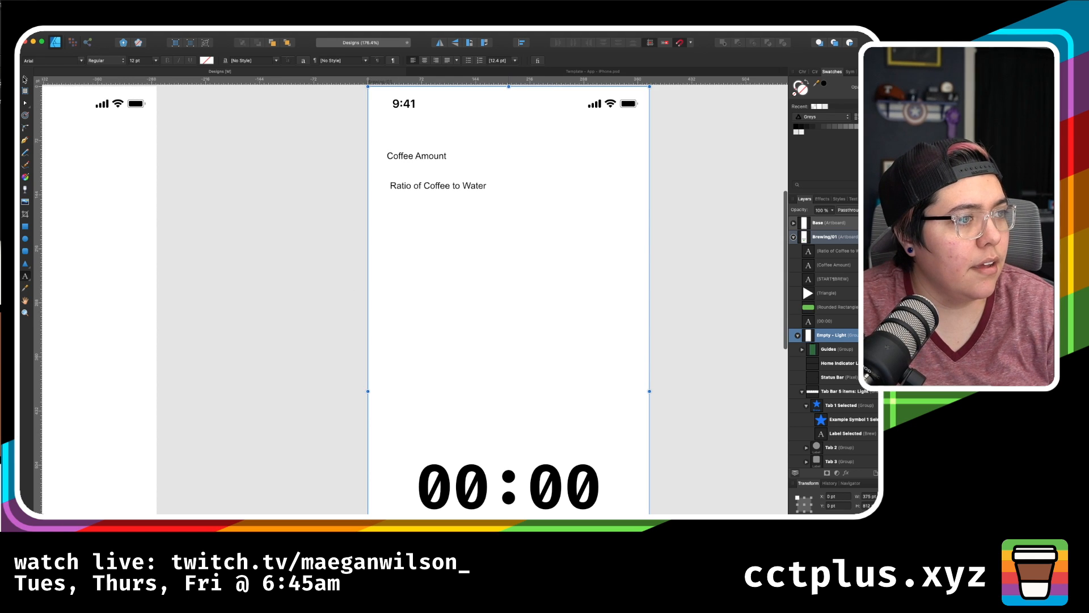
left_click(23, 79)
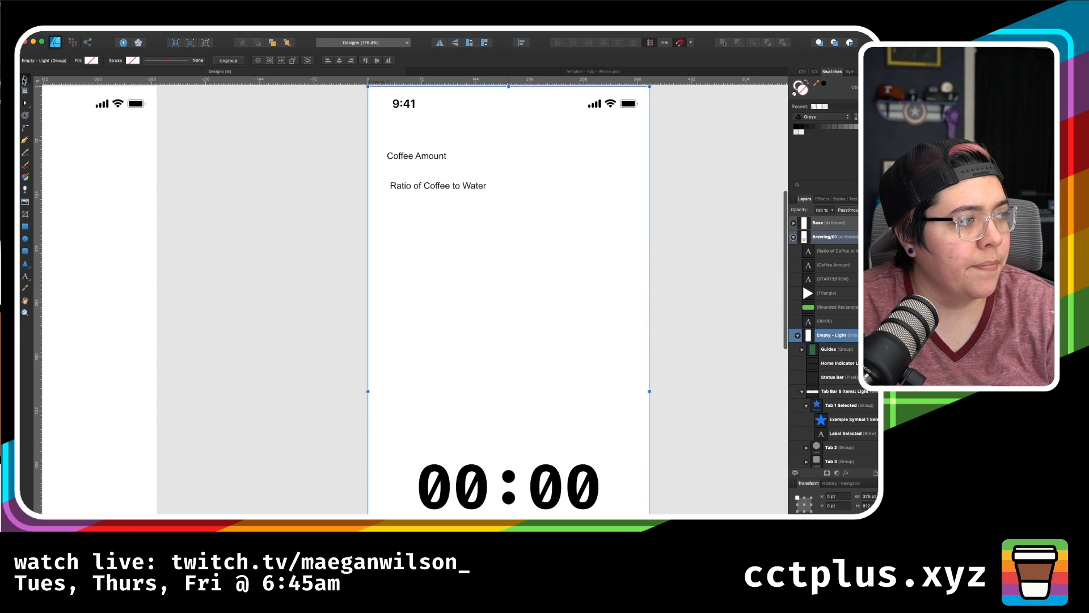
left_click(433, 184)
left_click_drag(444, 189, 444, 189)
scroll(444, 189, "up", 3)
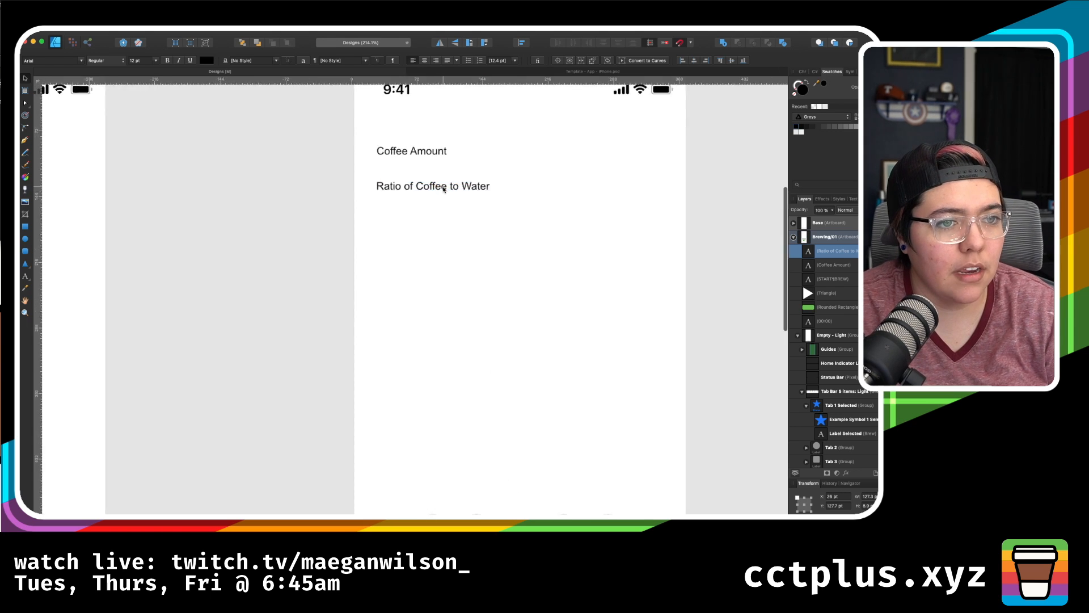
- Switch to the notes app and narrow its window so the Affinity Designer canvas shows beside the Coffee Companion App page
key("ctrl+Up")
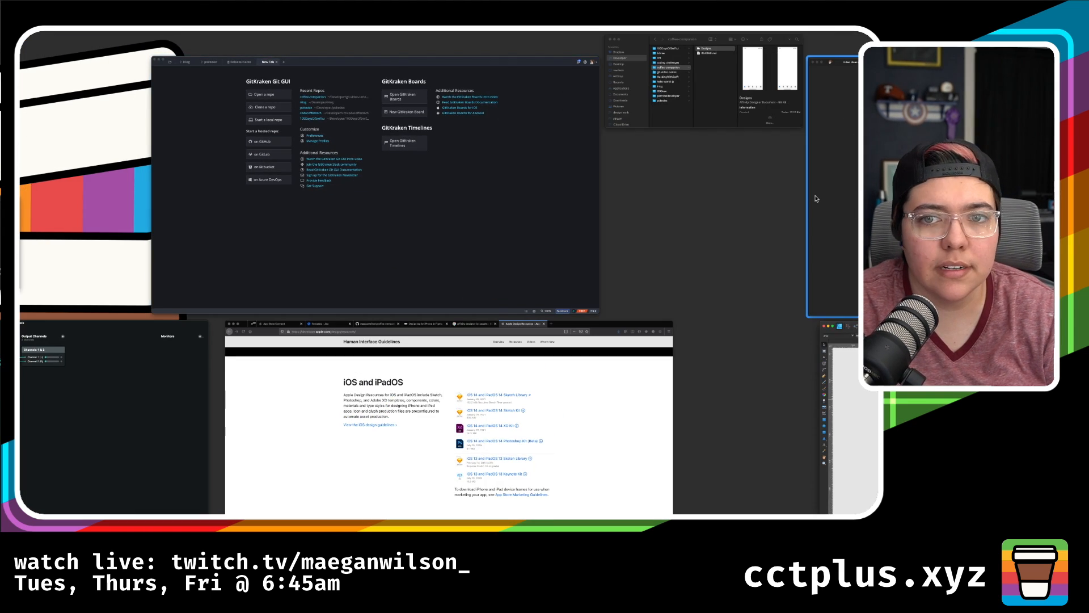
left_click(832, 188)
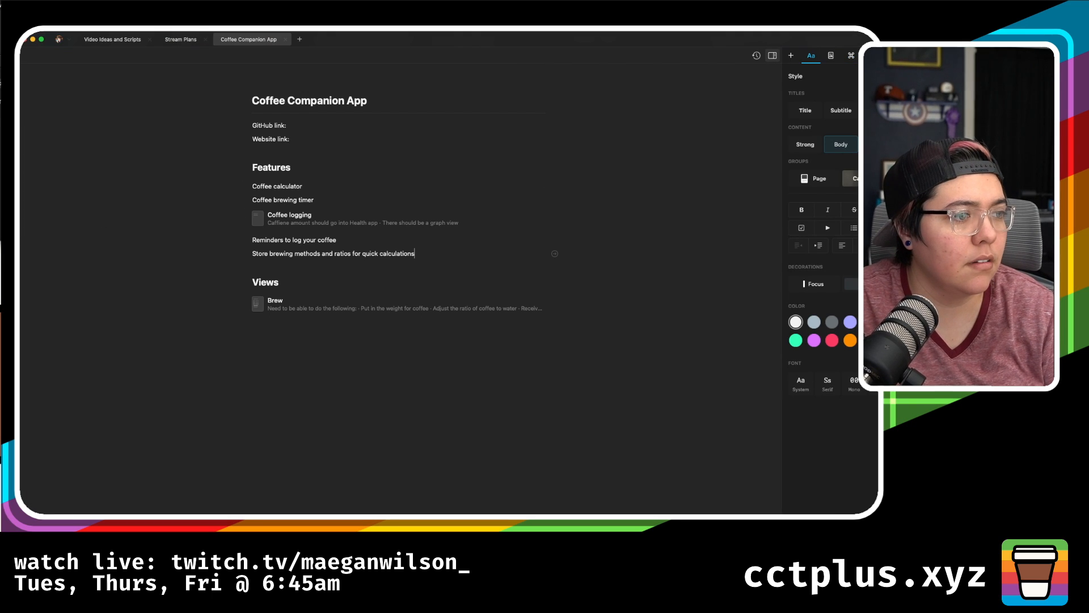
left_click_drag(20, 244, 605, 336)
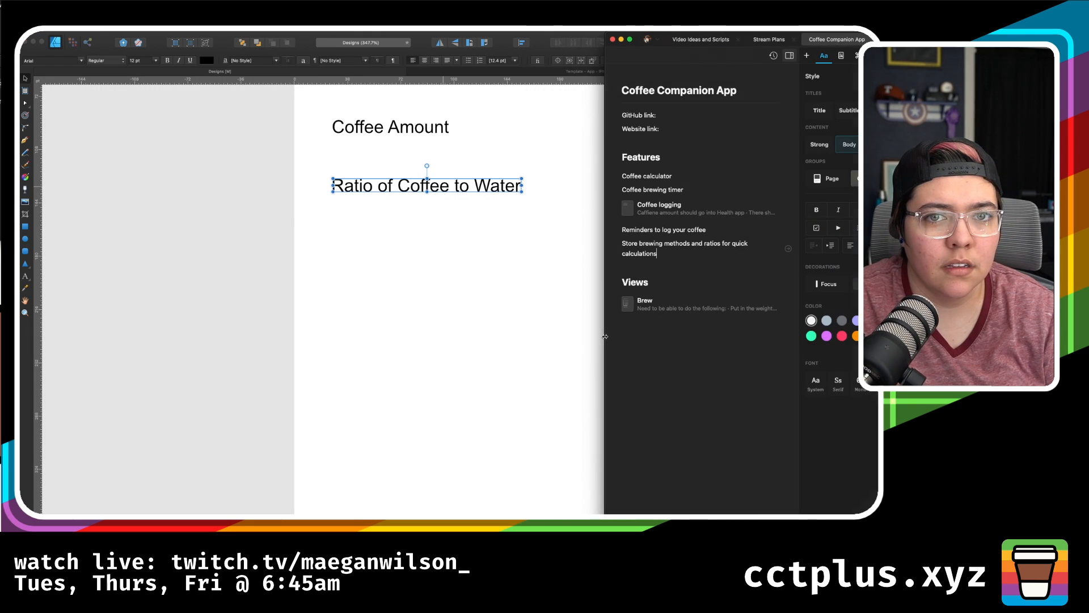
- Hide the notes app's formatting sidebar and narrow the Affinity Designer window, moving it across the screen for a side-by-side layout
left_click(789, 55)
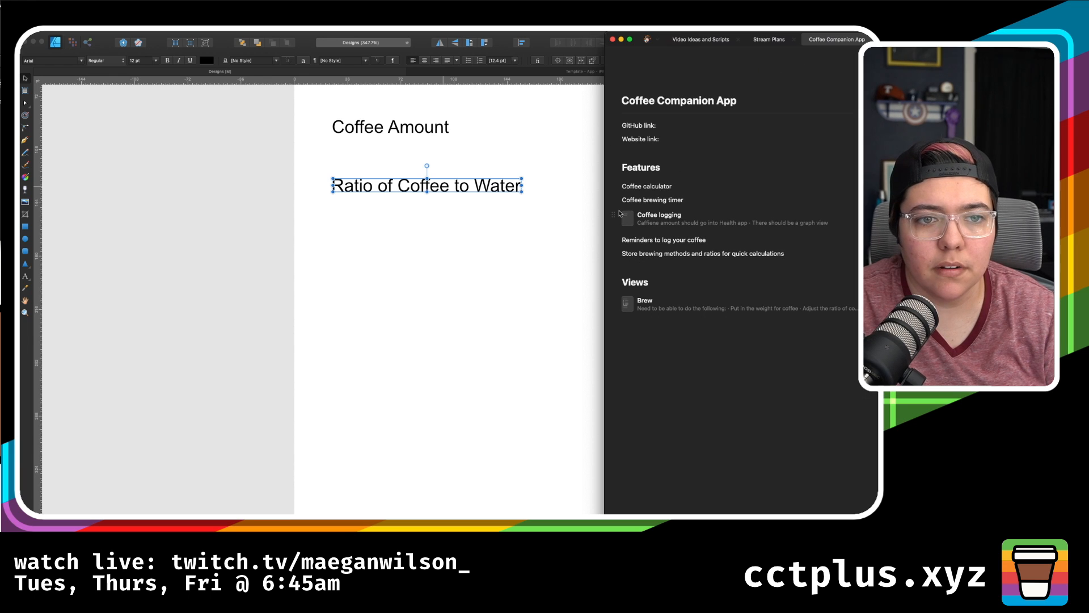
left_click(579, 226)
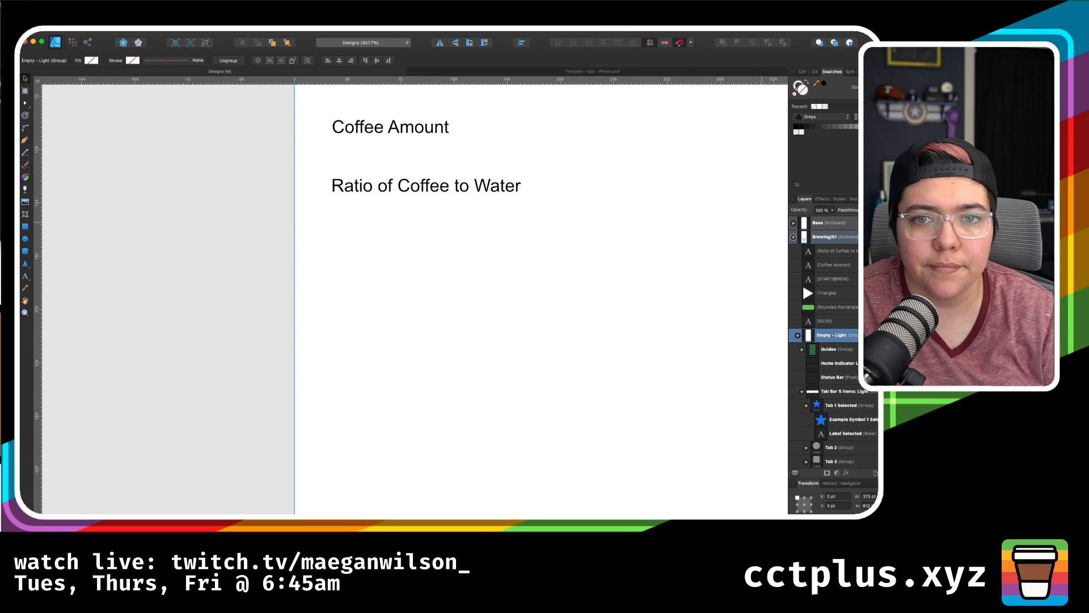
key("super+Tab")
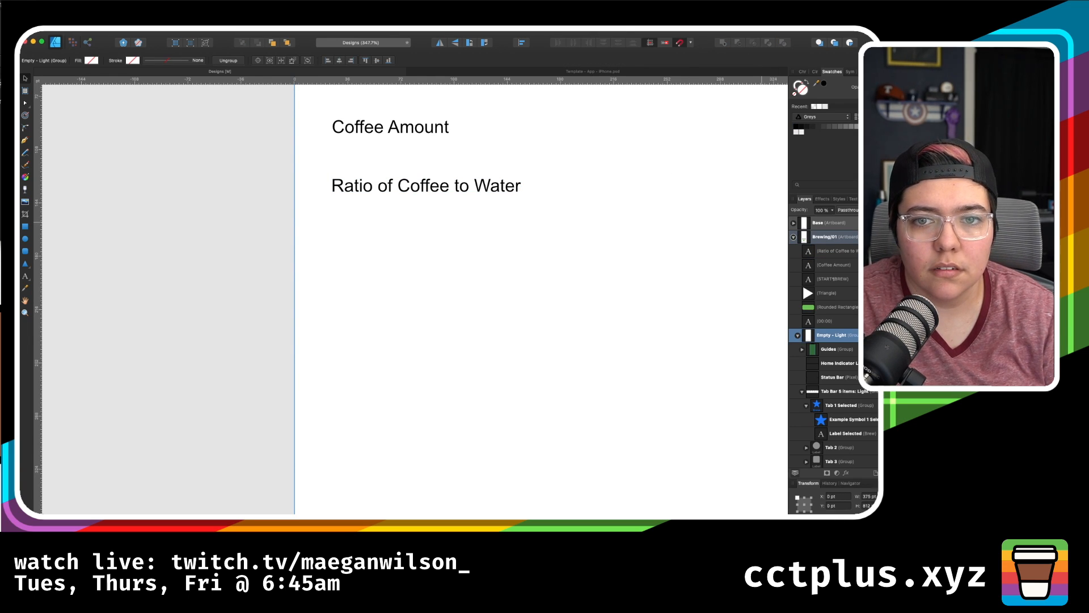
left_click_drag(900, 206, 607, 241)
scroll(443, 250, "right", 5)
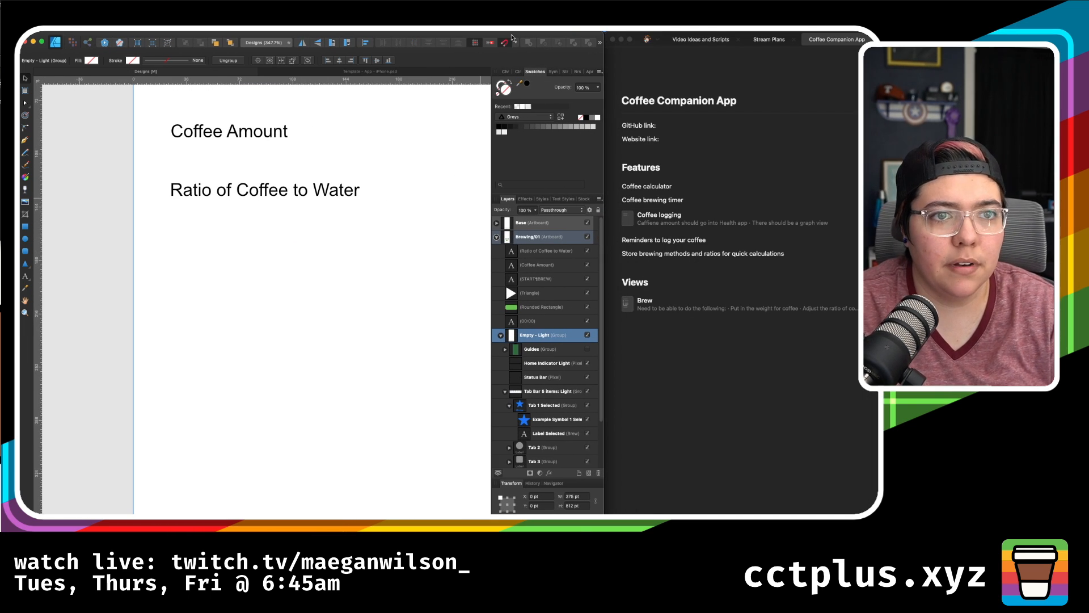
left_click_drag(512, 37, 812, 37)
- Move the notes window to the opposite side of the screen and reopen the Coffee Companion App page
key("ctrl+Up")
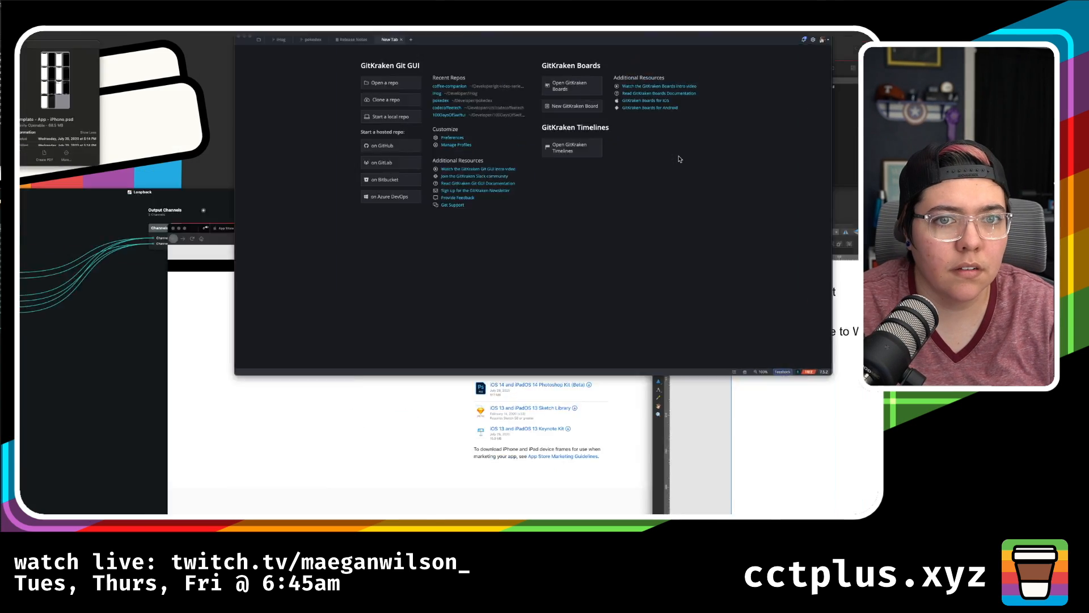
key("ctrl+Up")
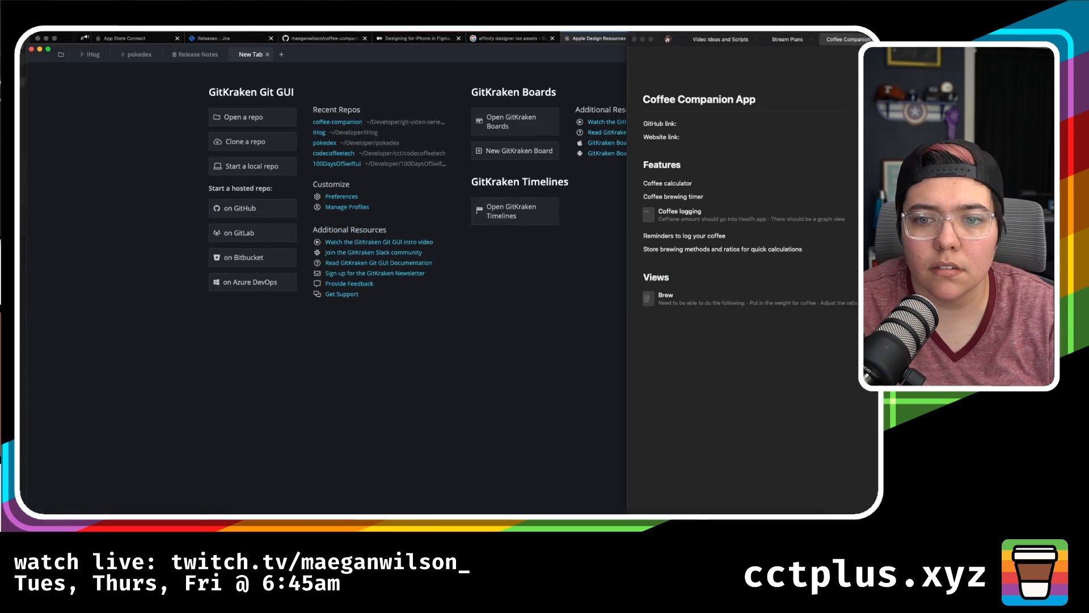
left_click(665, 38)
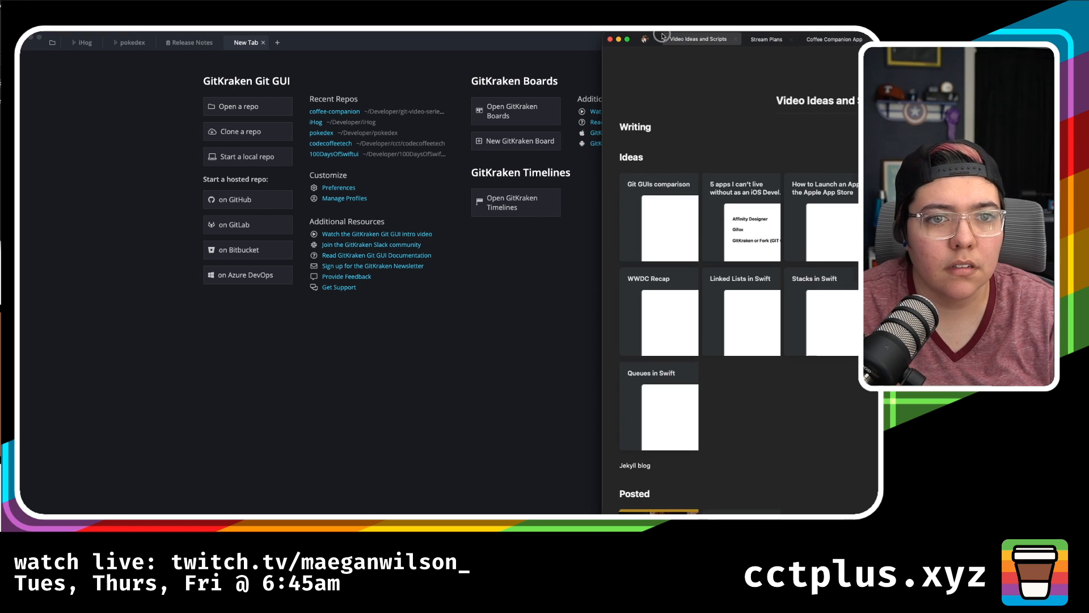
left_click_drag(665, 38, 76, 35)
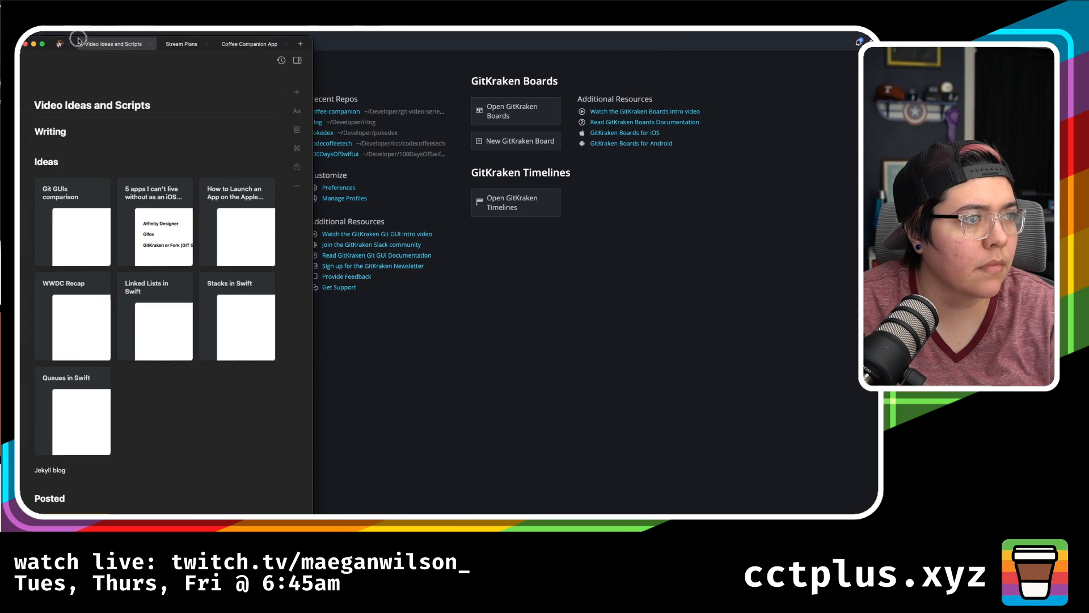
left_click(253, 40)
- Switch back to Affinity Designer and bring the Coffee Amount and Ratio of Coffee to Water labels into view
key("super+Tab")
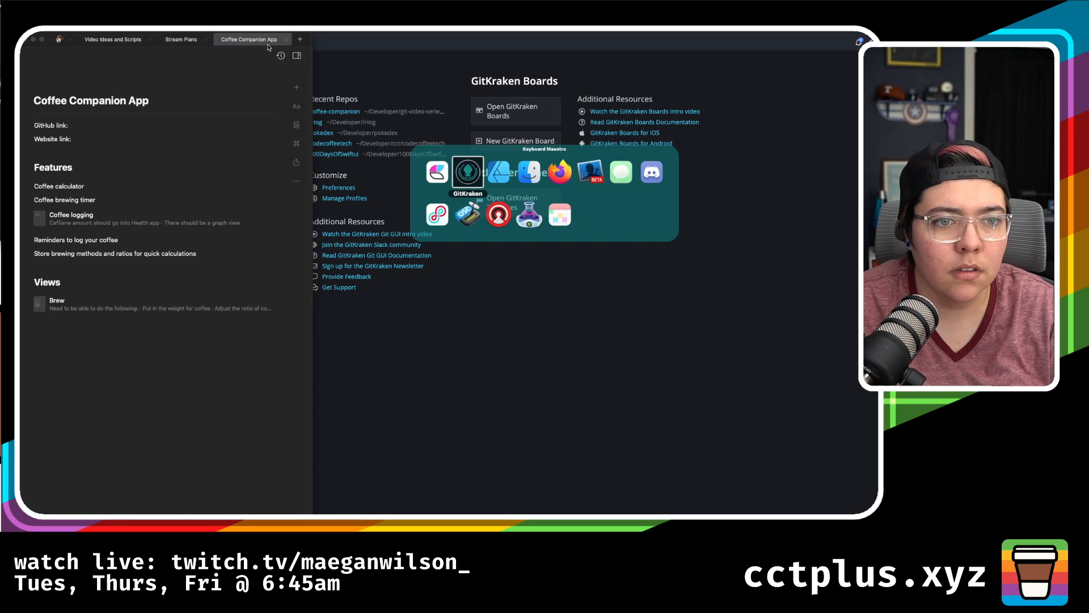
key("super+Tab")
scroll(690, 301, "up", 3)
scroll(690, 302, "right", 3)
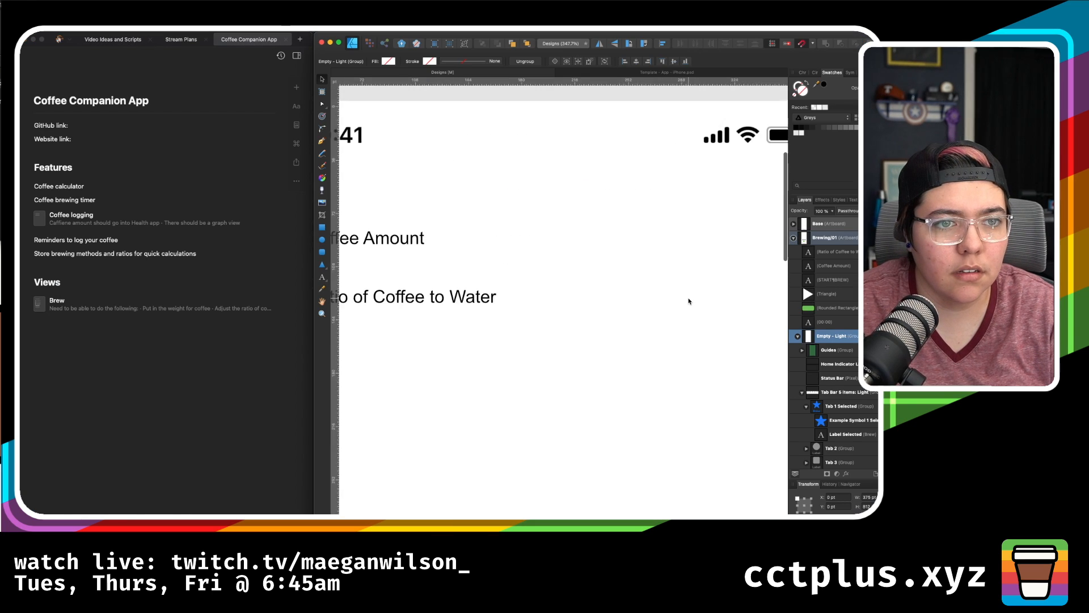
scroll(689, 301, "up", 1)
scroll(689, 301, "left", 4)
scroll(689, 301, "down", 2)
scroll(689, 301, "down", 3)
scroll(689, 301, "right", 4)
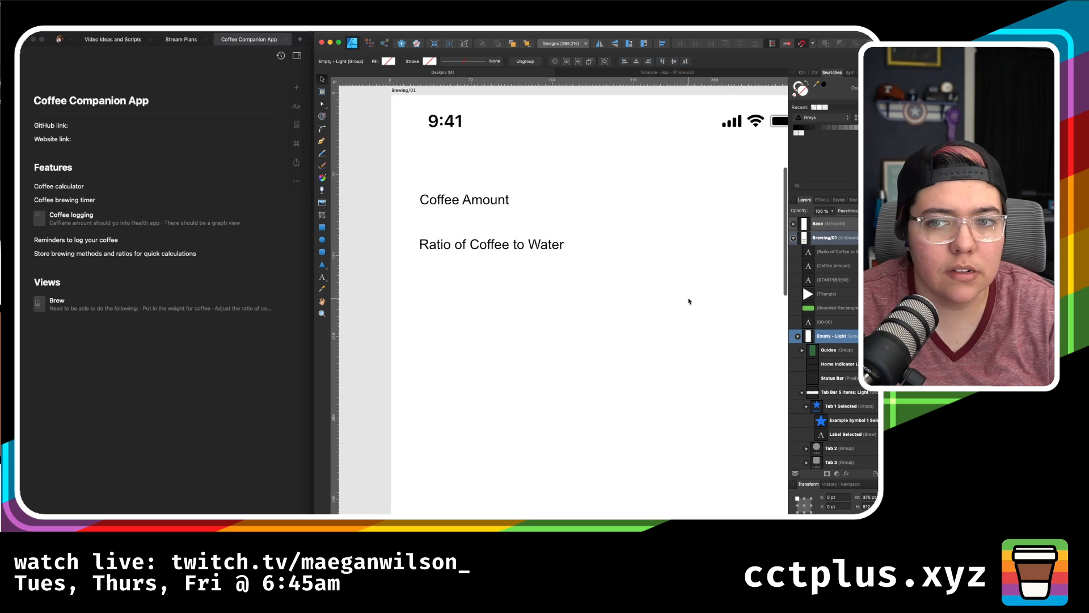
scroll(689, 301, "down", 1)
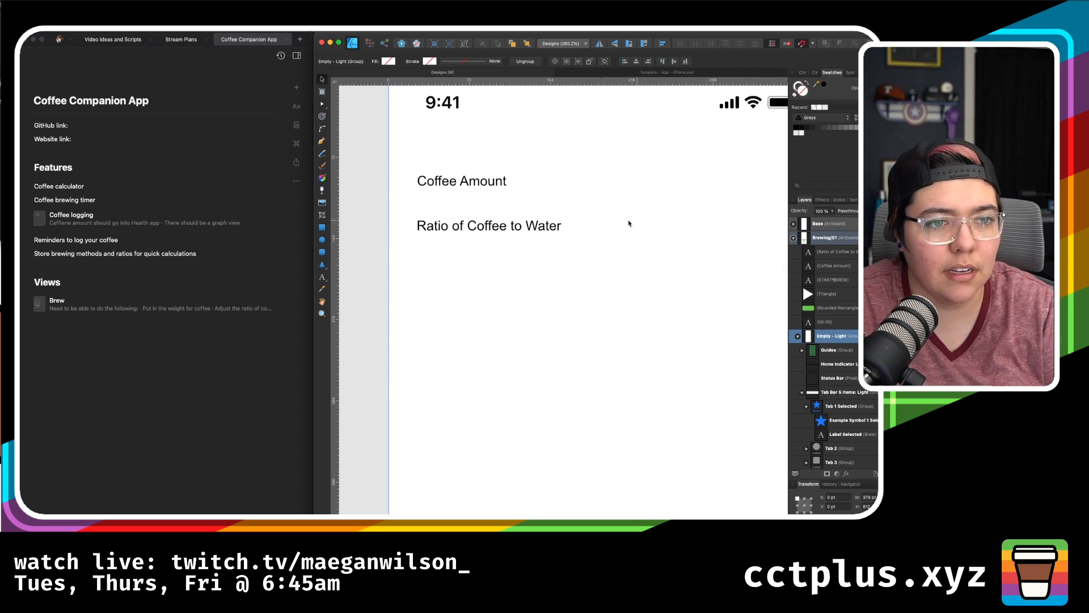
- Open the Brew page from the Coffee Companion App notes to read the view's requirements beside the two labels
left_click(498, 184)
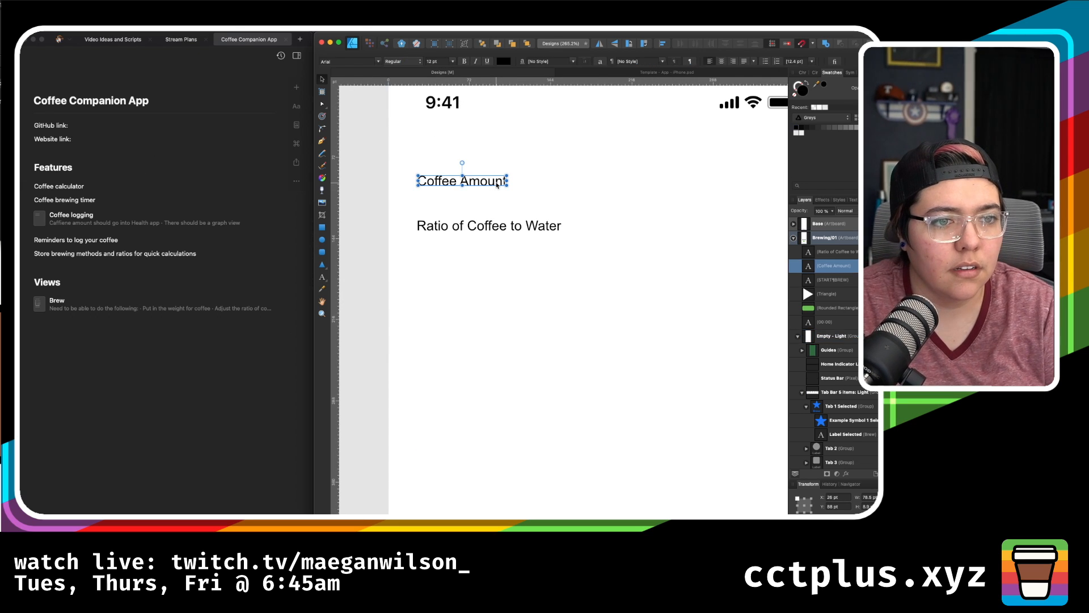
left_click(499, 228)
left_click(96, 234)
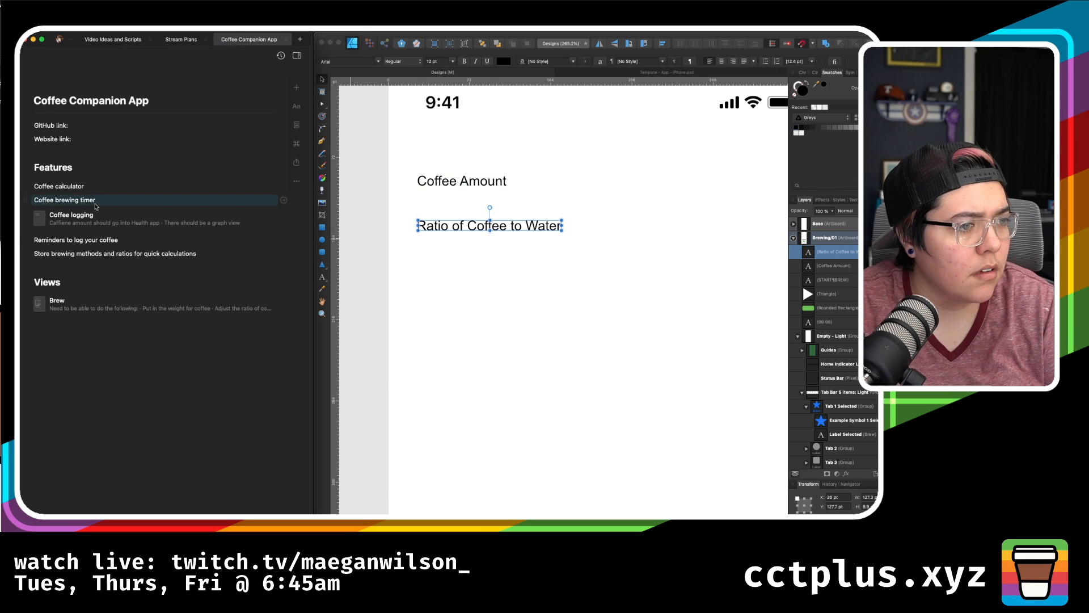
left_click(103, 305)
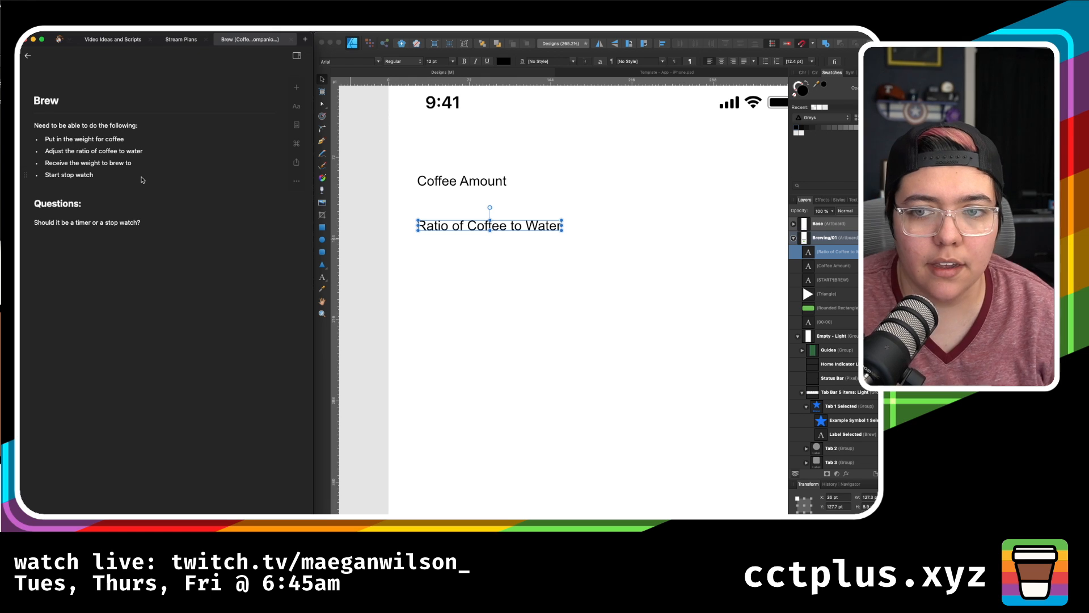
- Open the Home app and turn on the Strip Lights and the Lava Lamp in the Study room
key("super+space")
type("h")
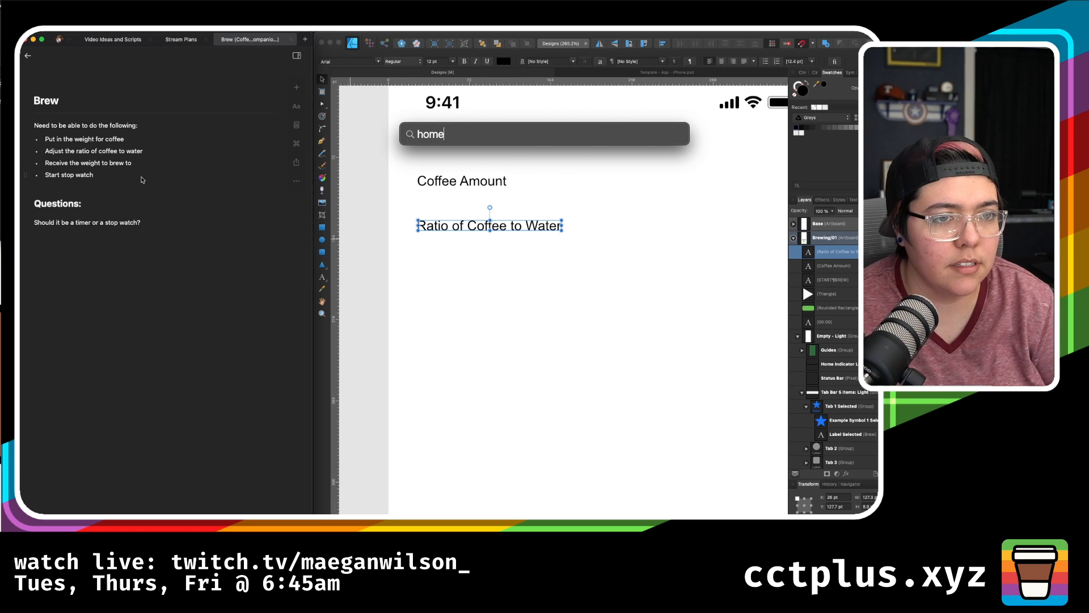
key("Return")
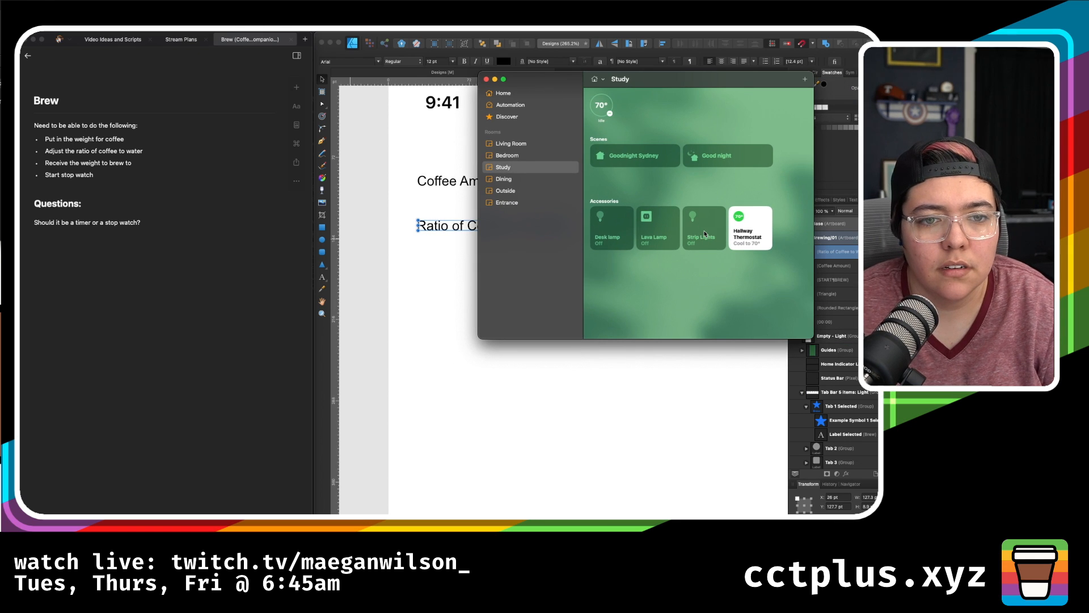
left_click(706, 234)
left_click(650, 230)
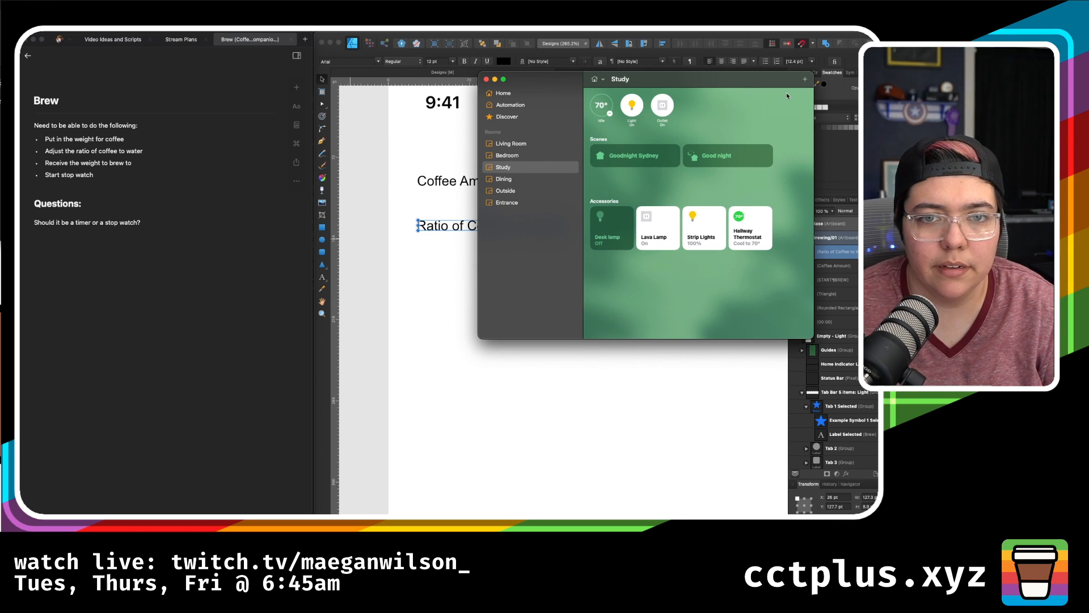
left_click_drag(750, 82, 756, 83)
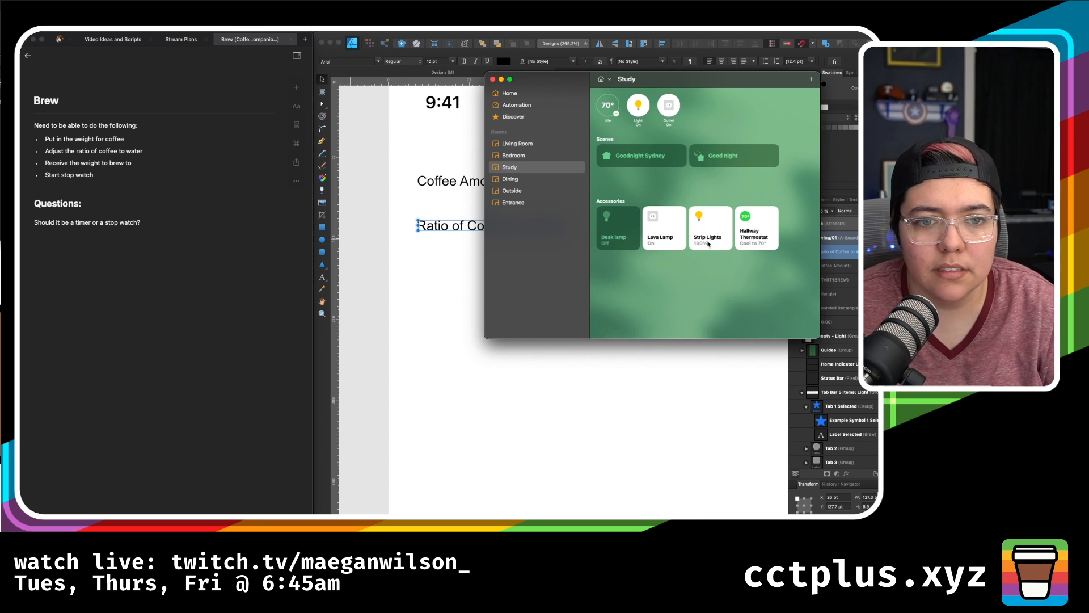
left_click(712, 219)
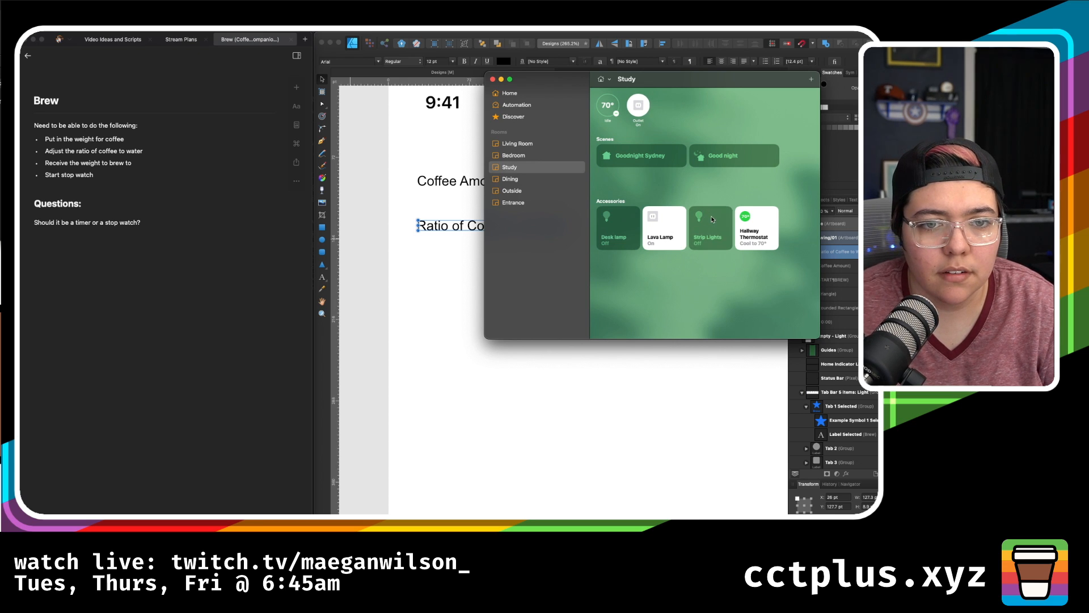
left_click(716, 232)
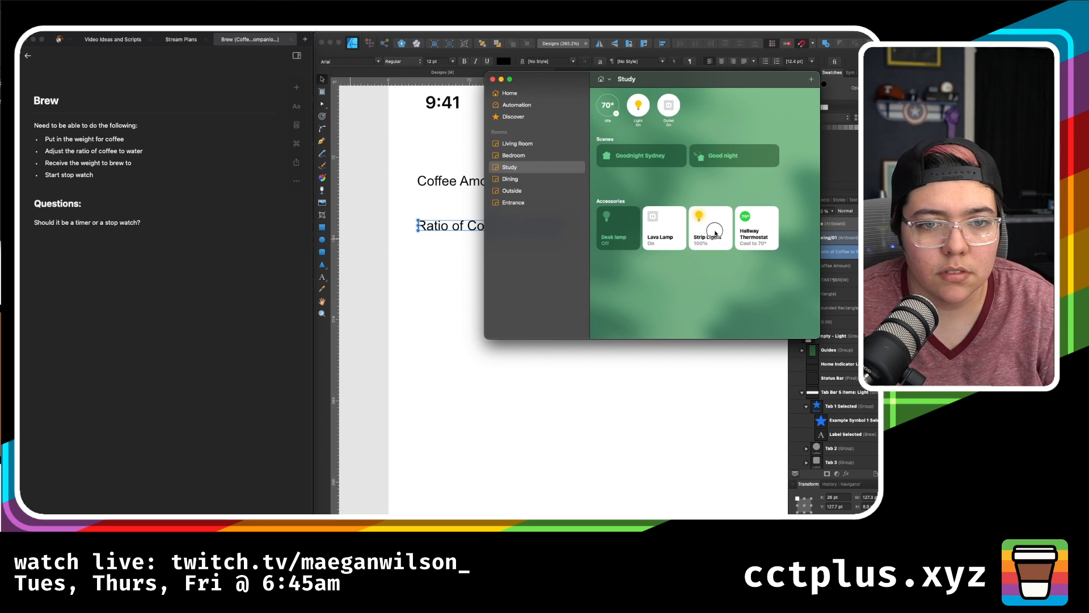
- Set the Strip Lights colour to blue and quit the Home app
right_click(716, 232)
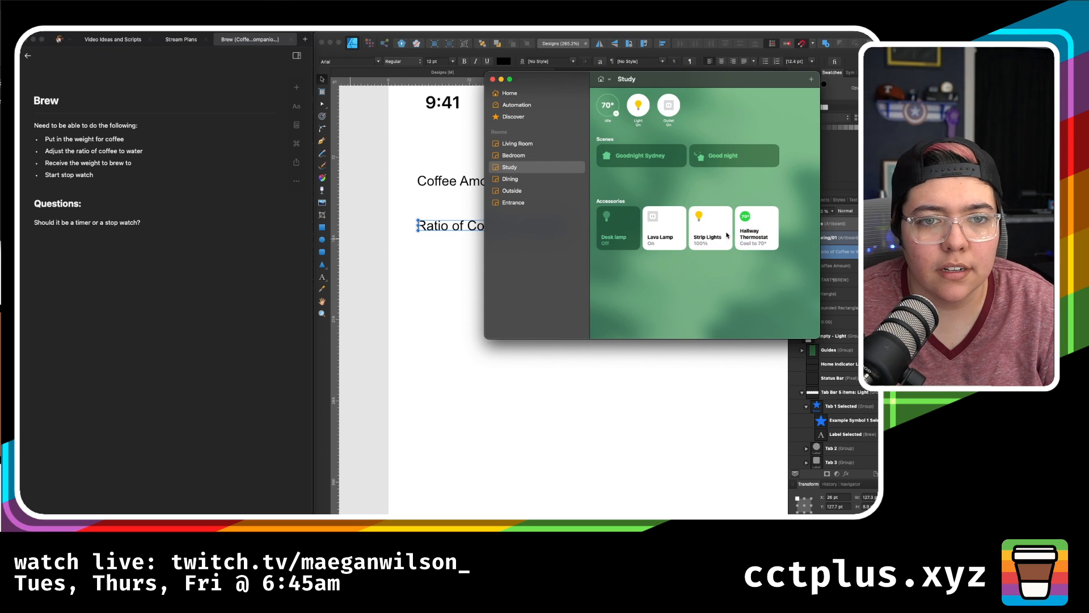
left_click(737, 235)
left_click(682, 235)
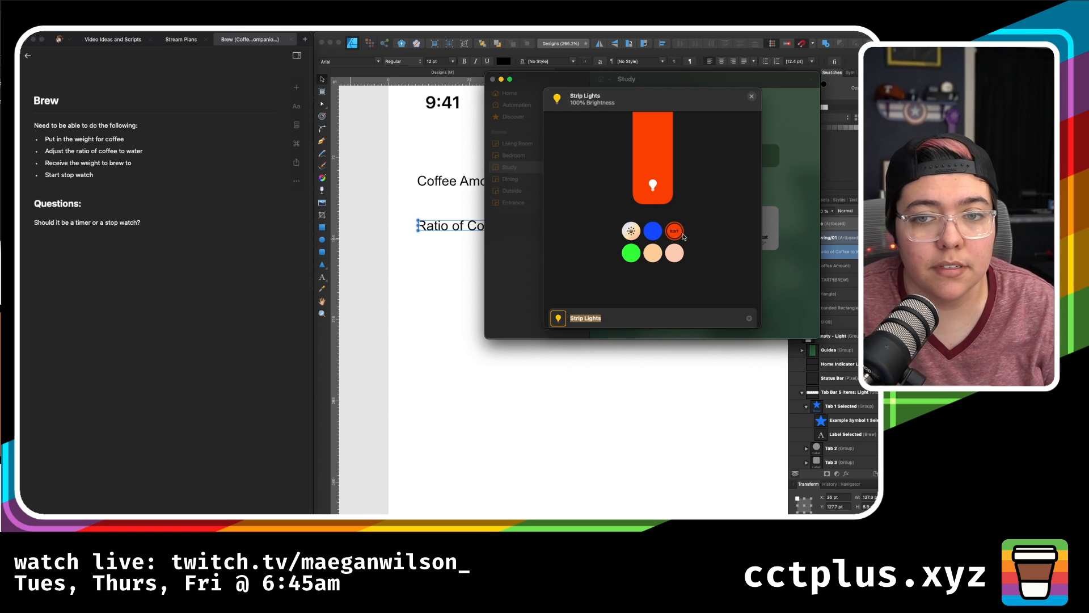
left_click(657, 234)
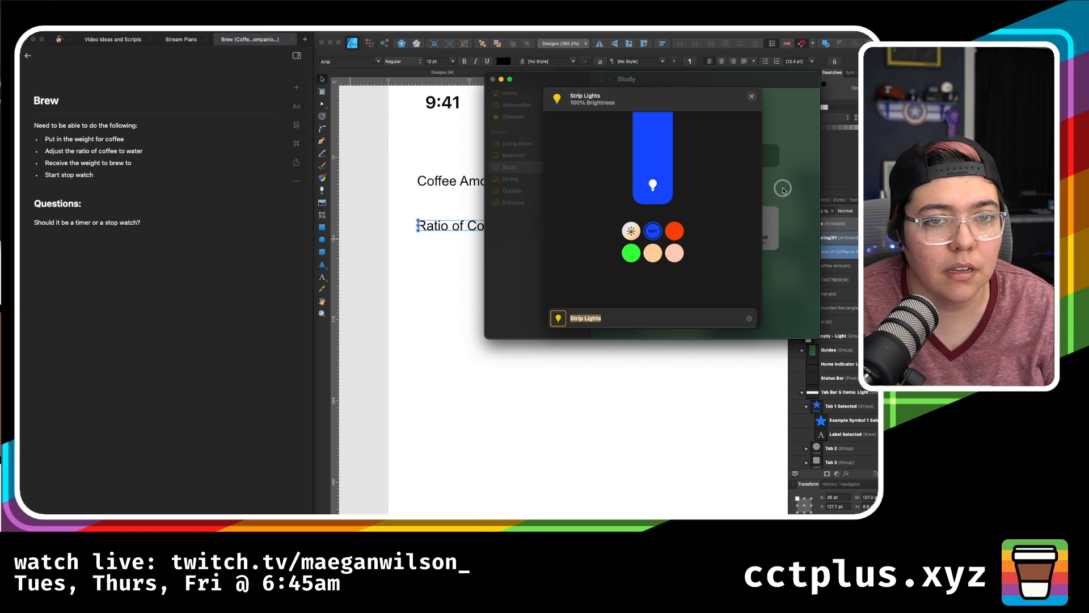
left_click(755, 97)
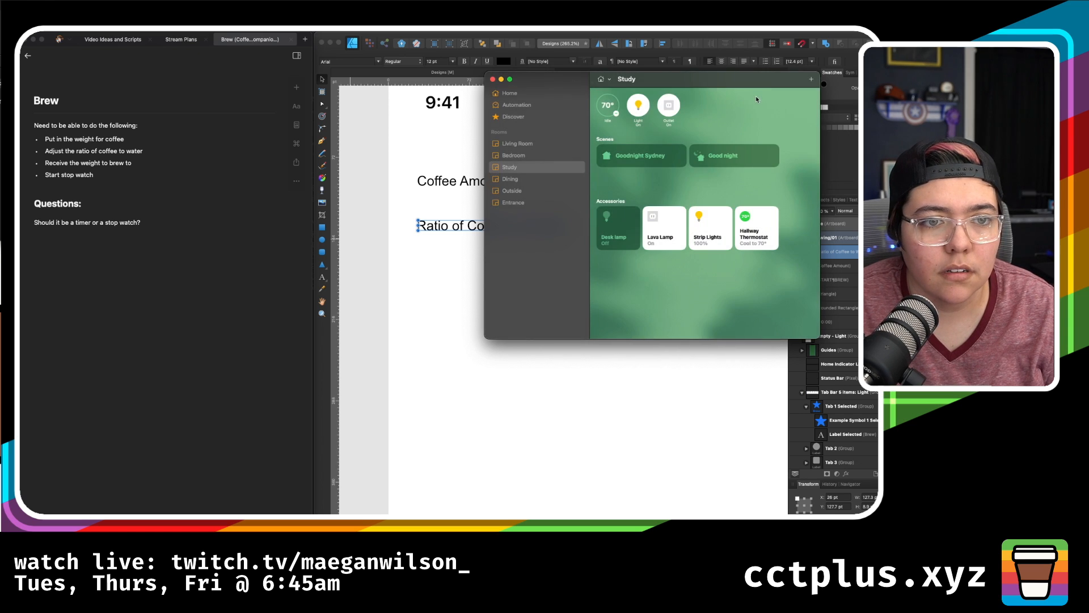
key("super+q")
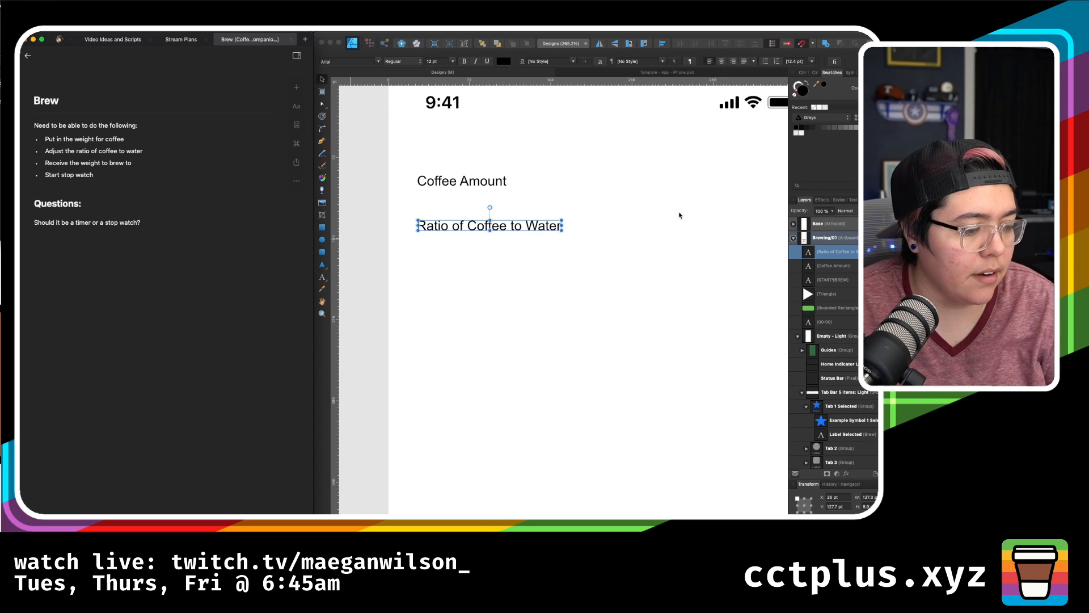
- Examine the Brewing/01 artboard's layout from the text labels down to the stopwatch, Start Brew button and tab bar
left_click(679, 215)
scroll(680, 215, "right", 3)
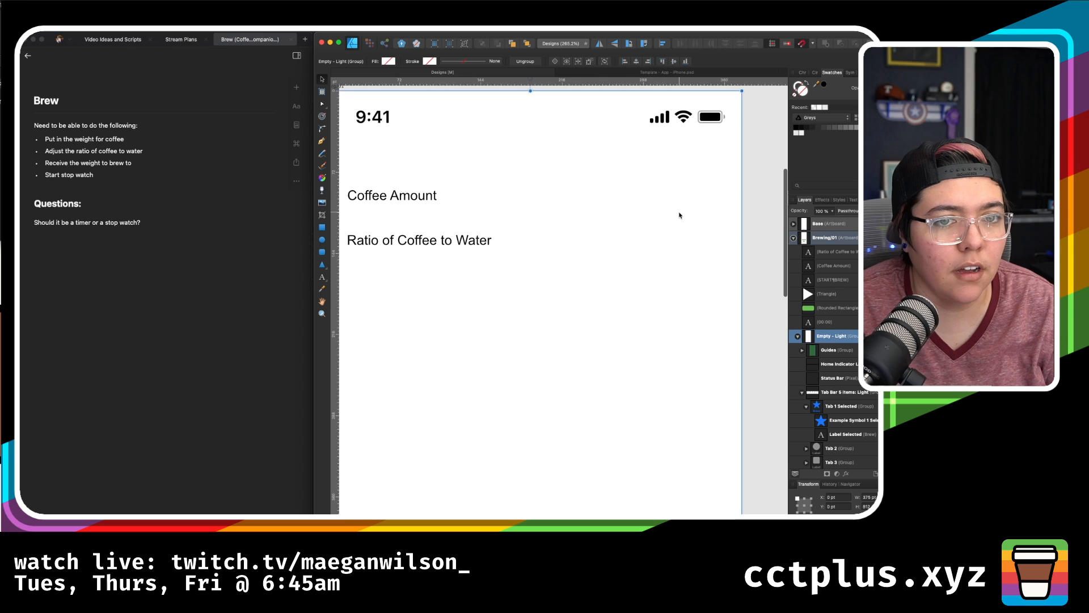
scroll(680, 216, "down", 3)
scroll(680, 215, "down", 10)
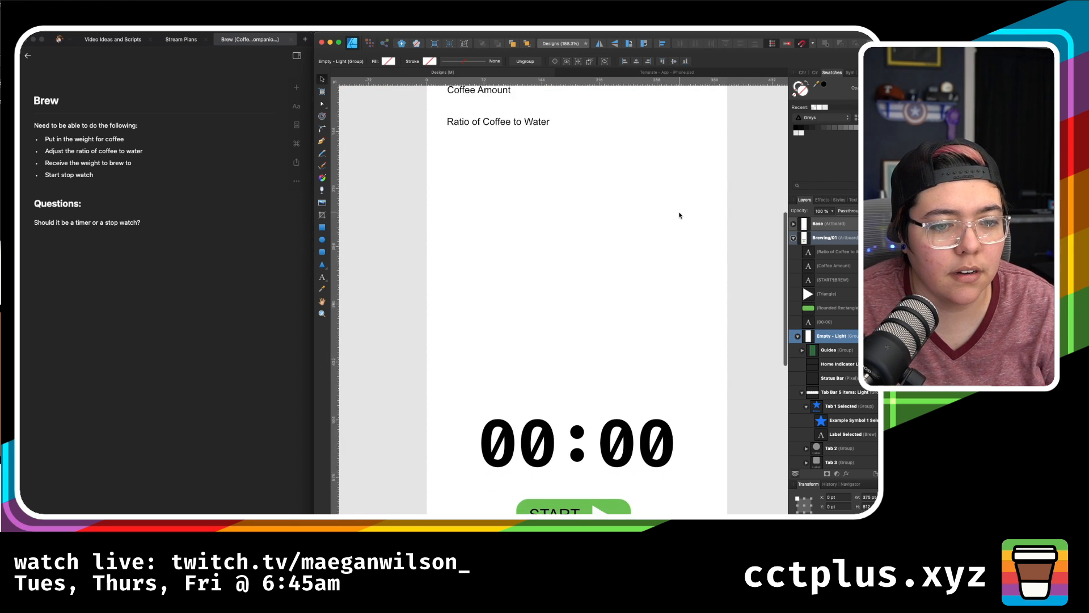
scroll(679, 215, "down", 1)
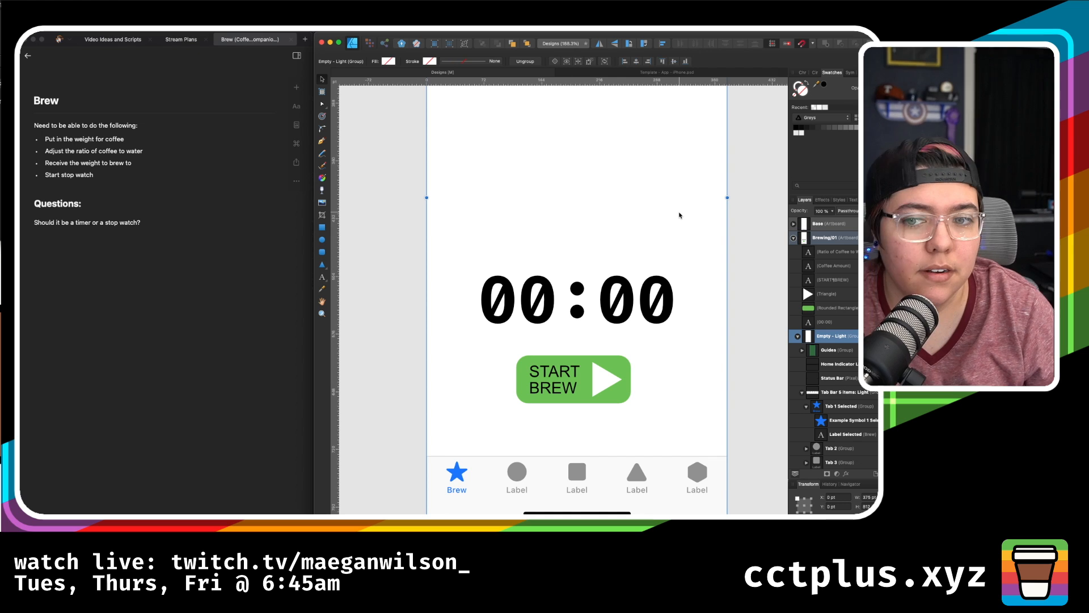
scroll(680, 215, "up", 5)
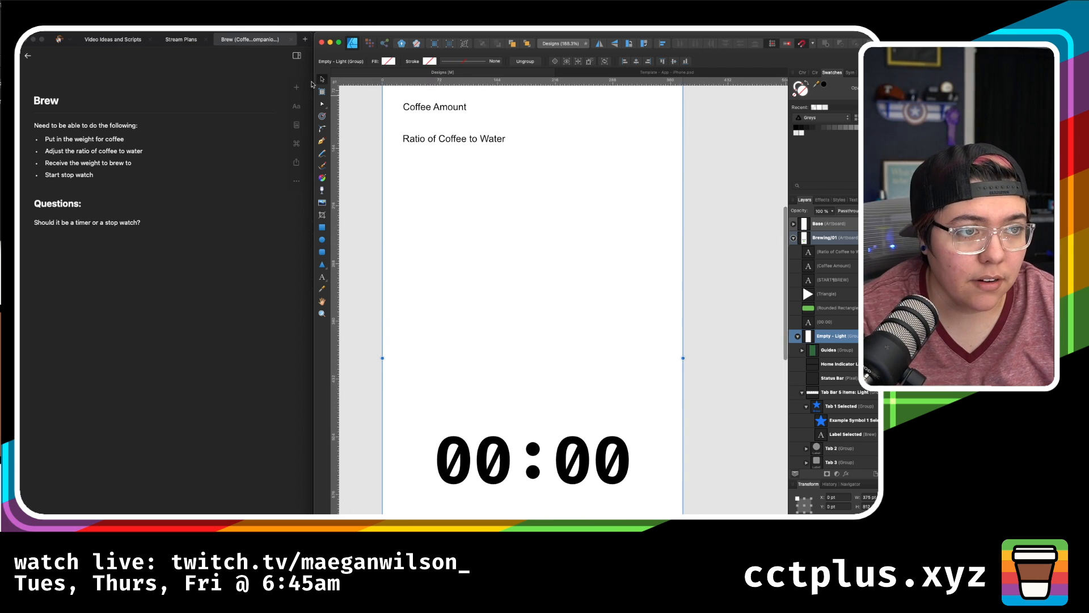
left_click(359, 151)
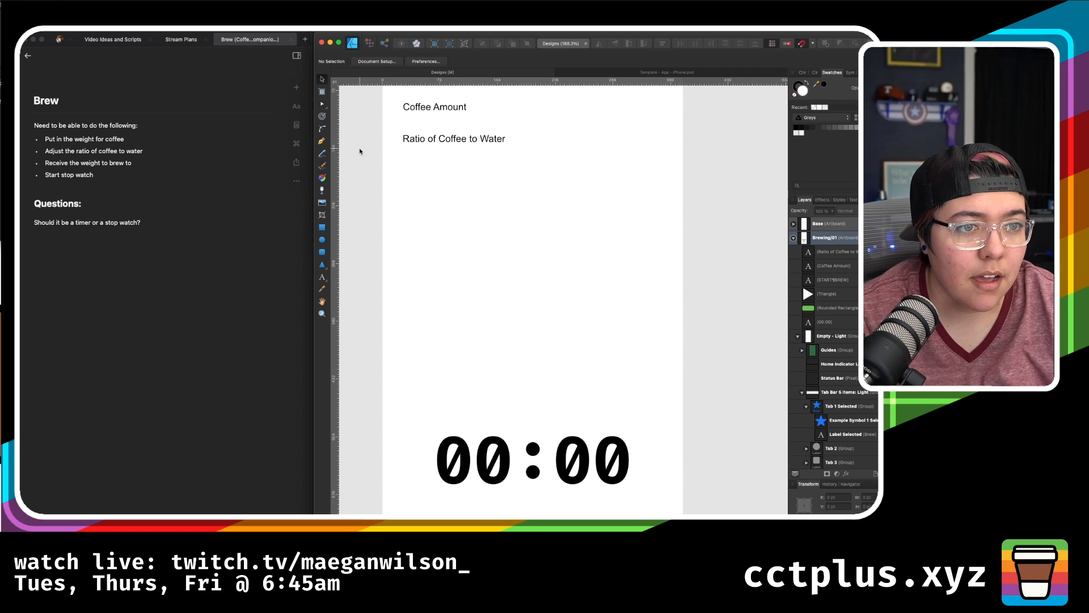
scroll(370, 154, "up", 4)
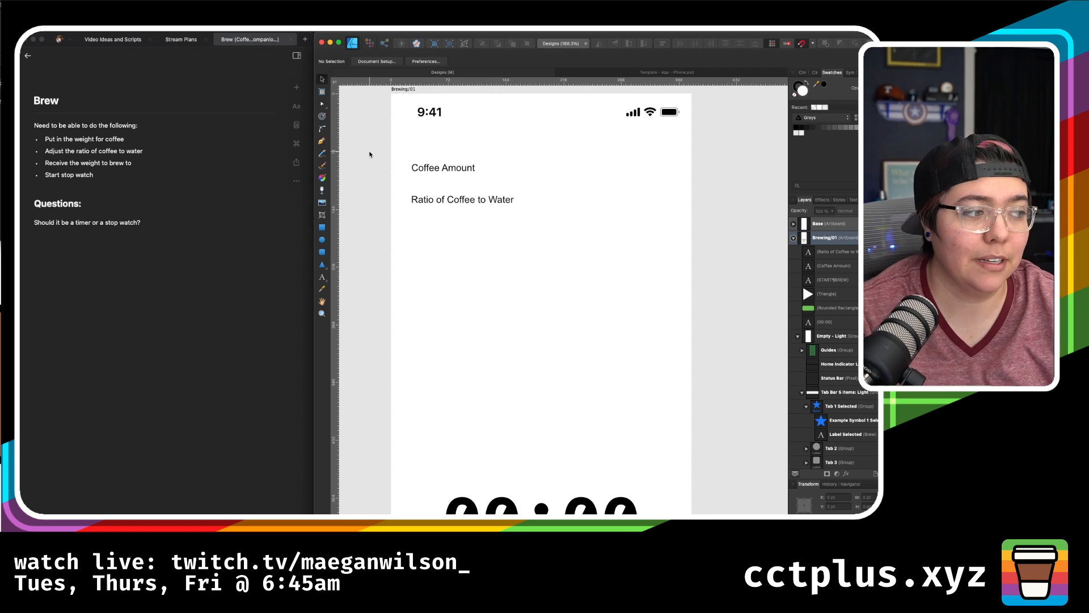
scroll(466, 202, "up", 3)
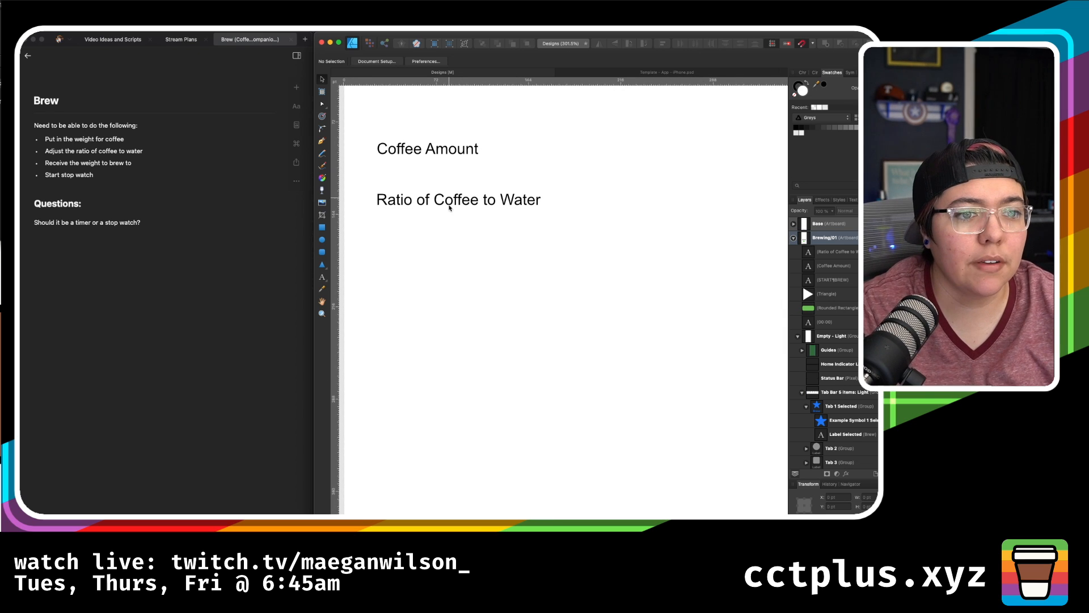
scroll(450, 222, "right", 2)
scroll(449, 222, "left", 2)
scroll(449, 222, "up", 1)
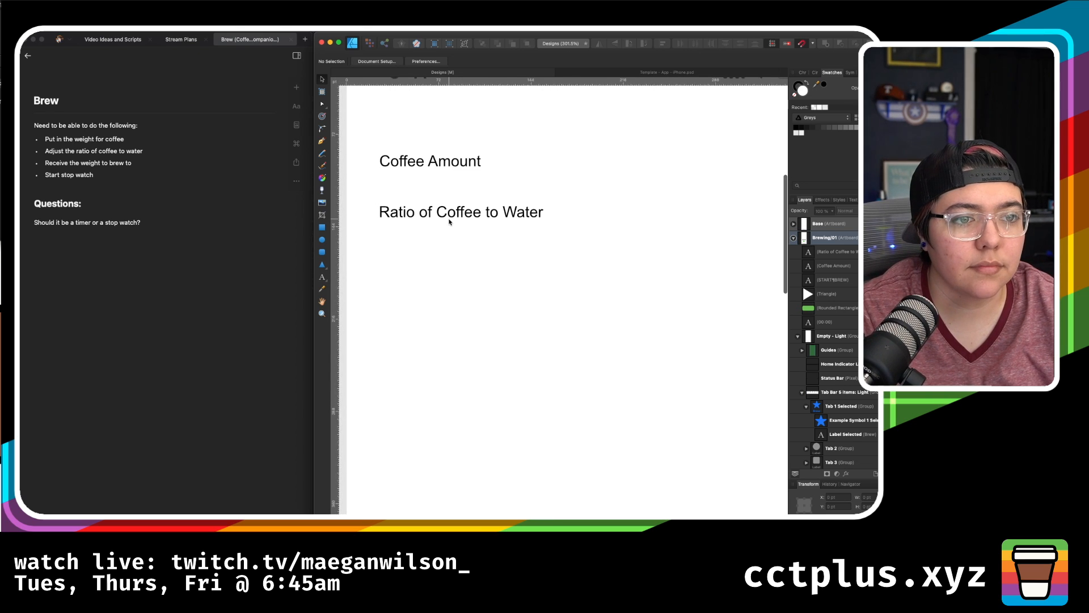
left_click(449, 218)
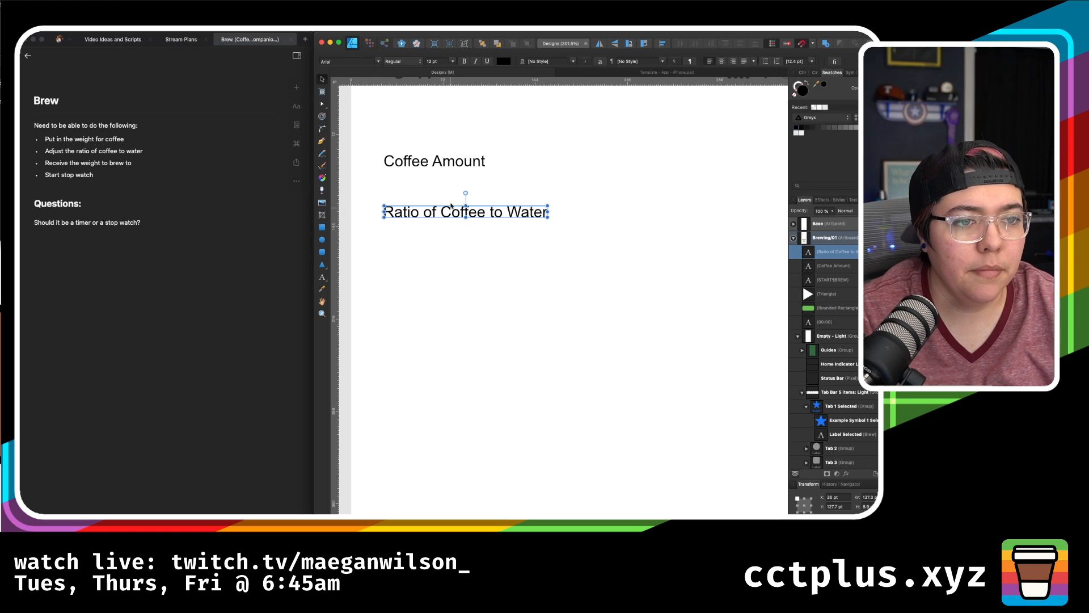
left_click(449, 171)
key("ctrl+Up")
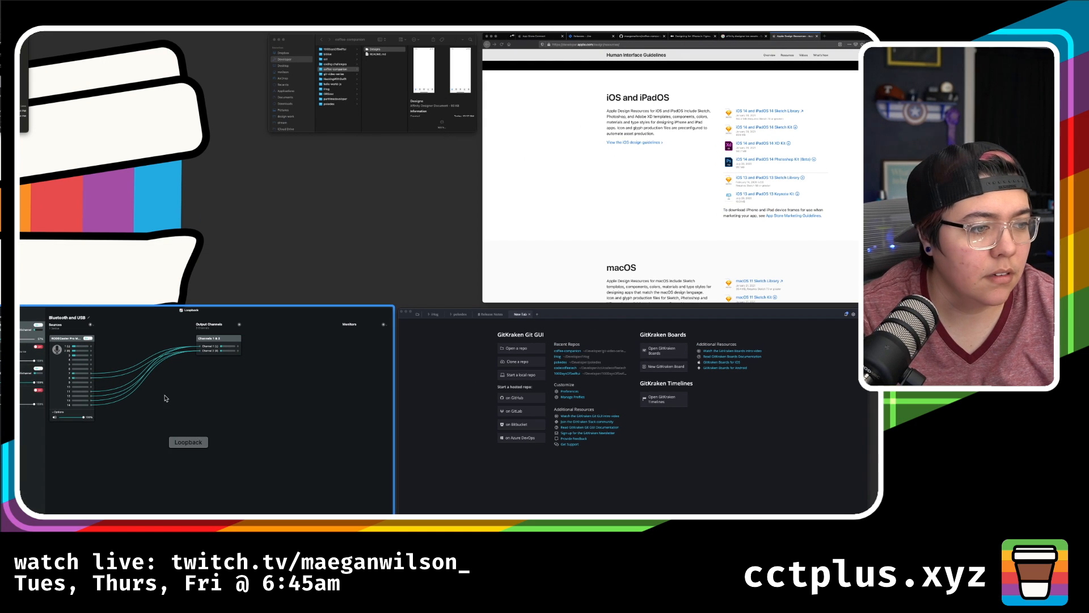
key("ctrl+Up")
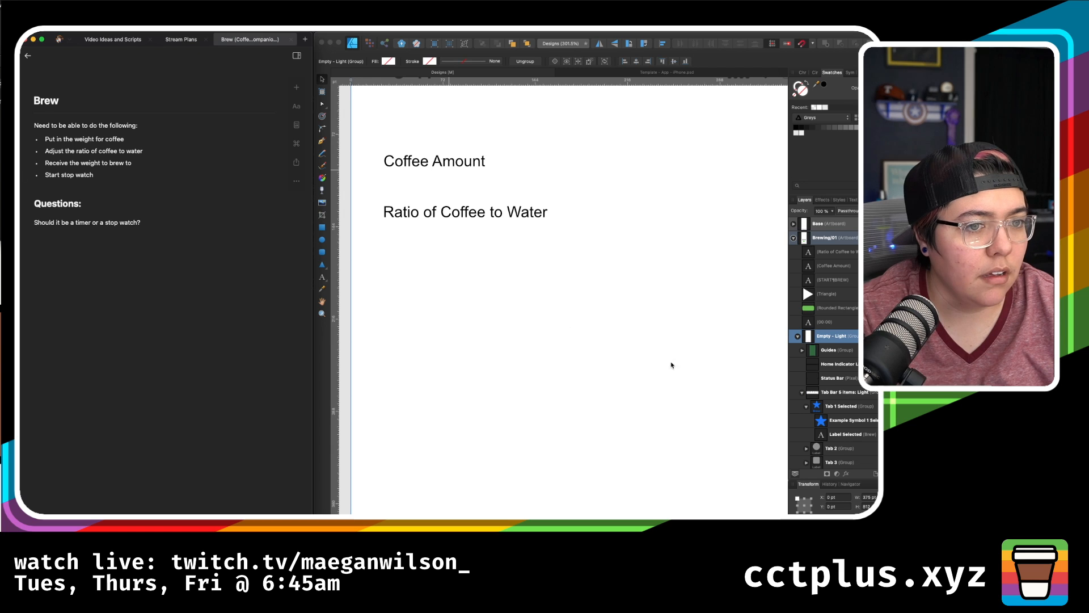
left_click(569, 302)
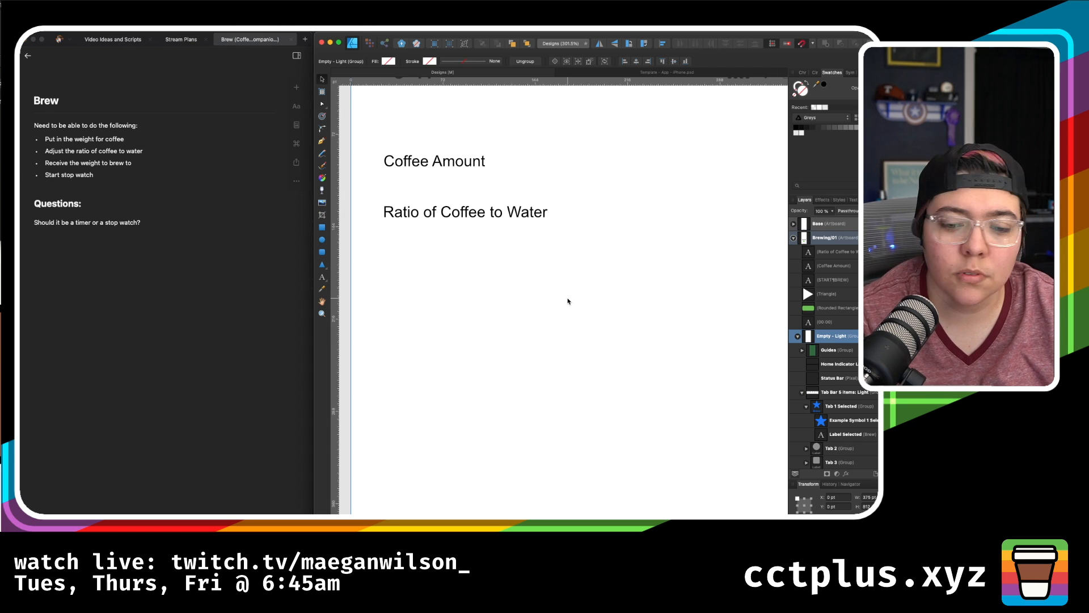
- Add a "Brew Amount" text label below the Ratio of Coffee to Water label on the Brewing/01 artboard
scroll(569, 301, "up", 2)
scroll(569, 301, "right", 2)
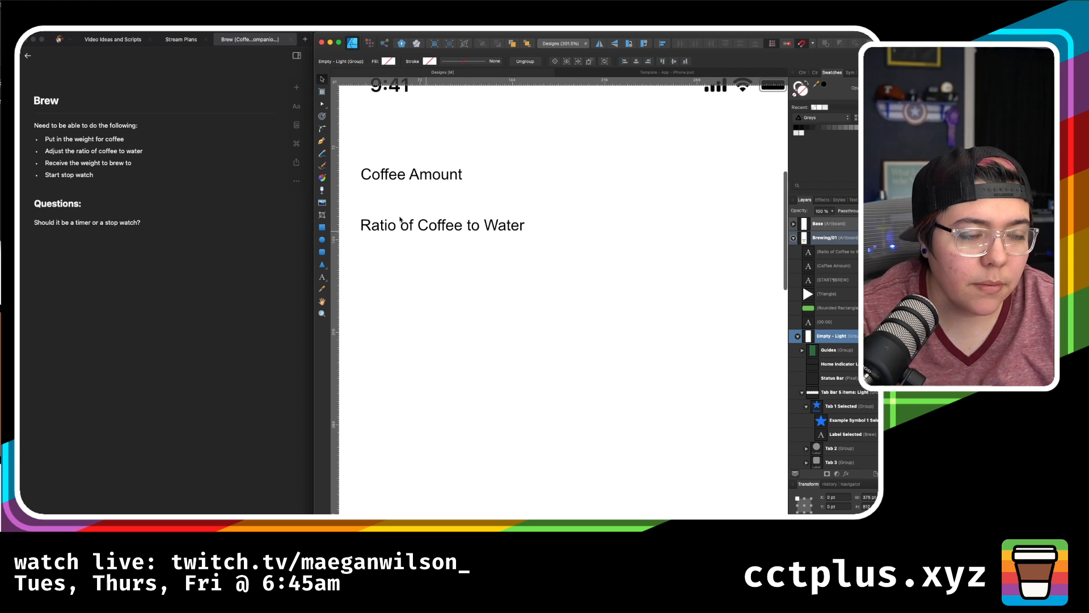
key("t")
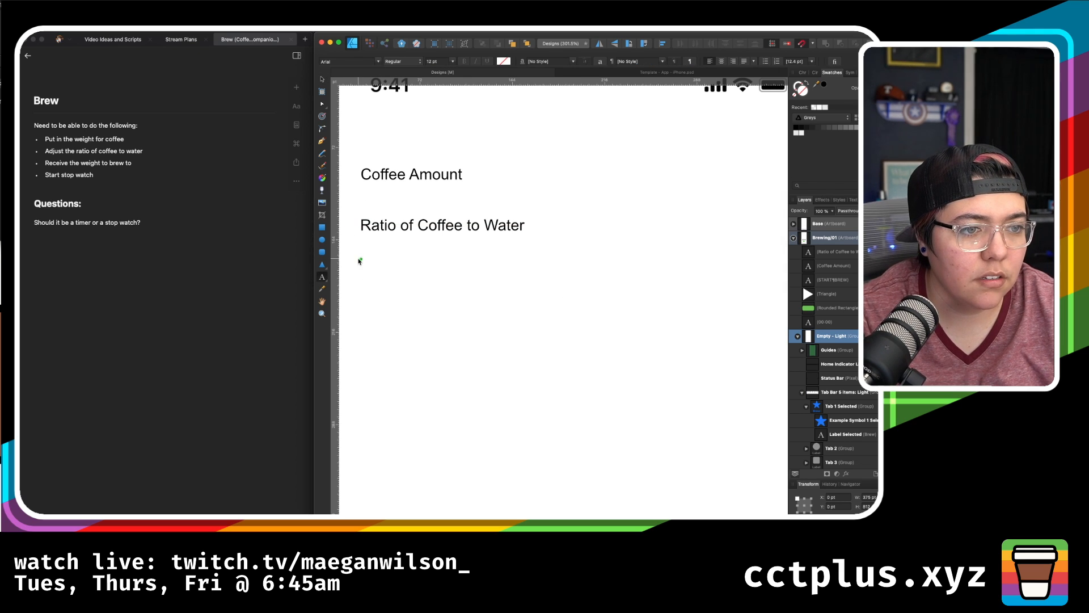
left_click(360, 278)
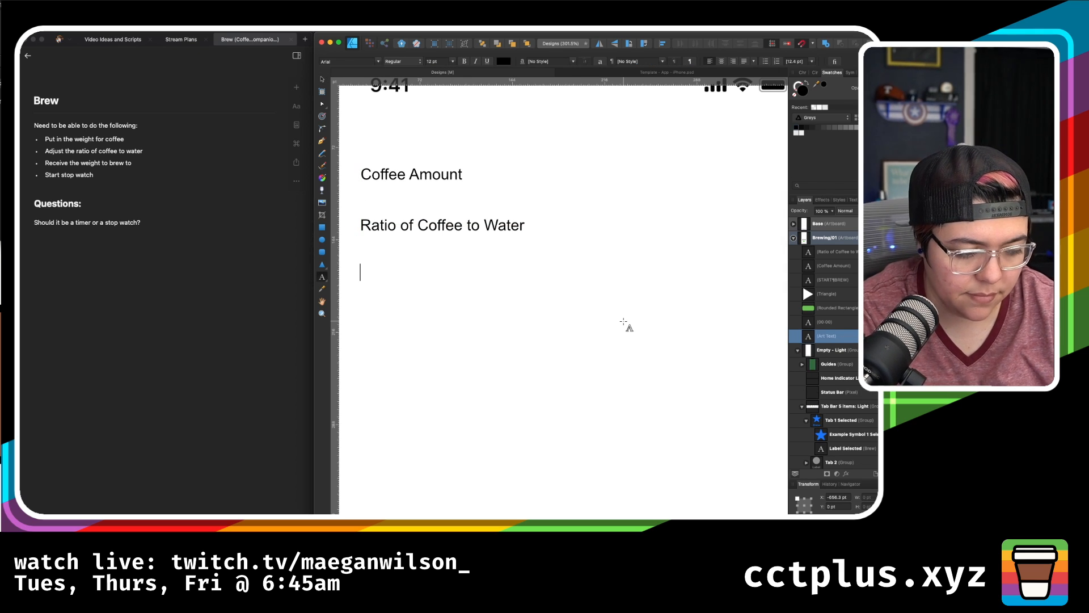
type("Brew Amount")
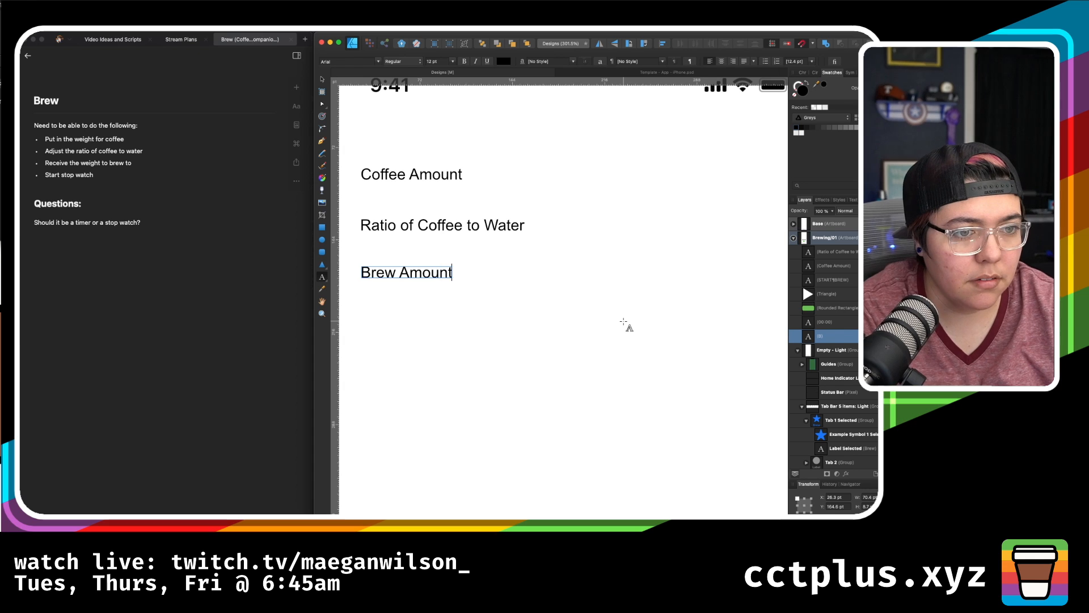
key("Escape")
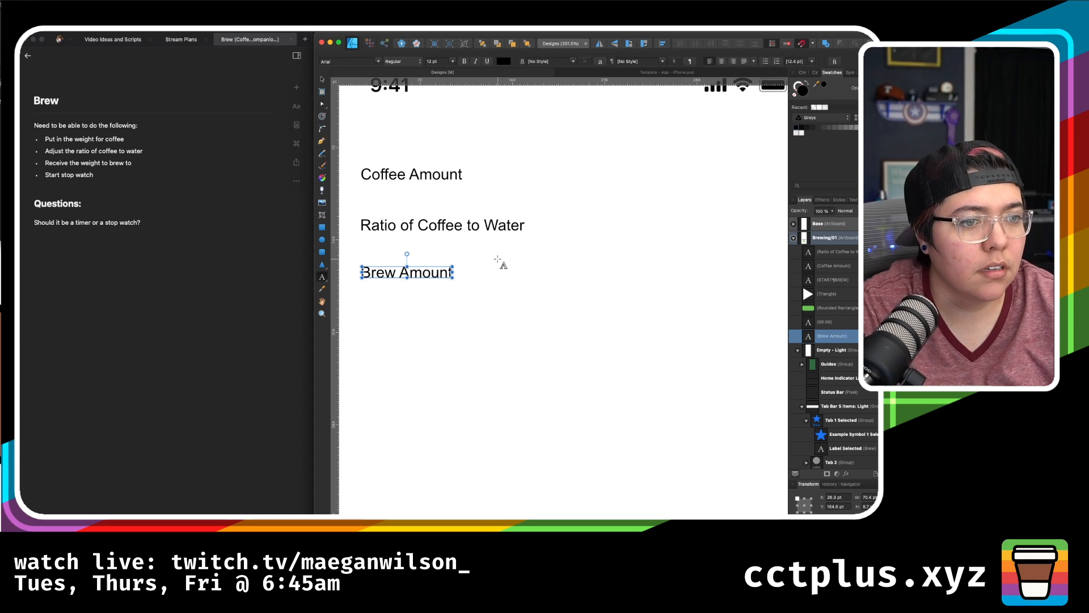
- Align the left edges of the Coffee Amount, Ratio of Coffee to Water and Brew Amount labels
left_click(371, 224, "shift")
left_click(321, 80)
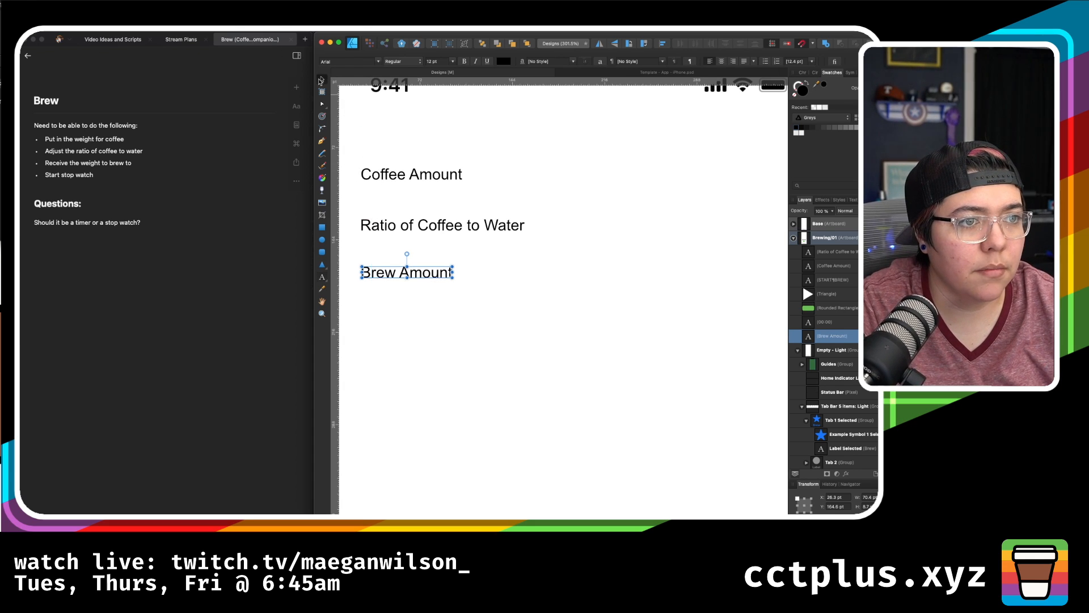
left_click(429, 225, "shift")
left_click(437, 173, "shift")
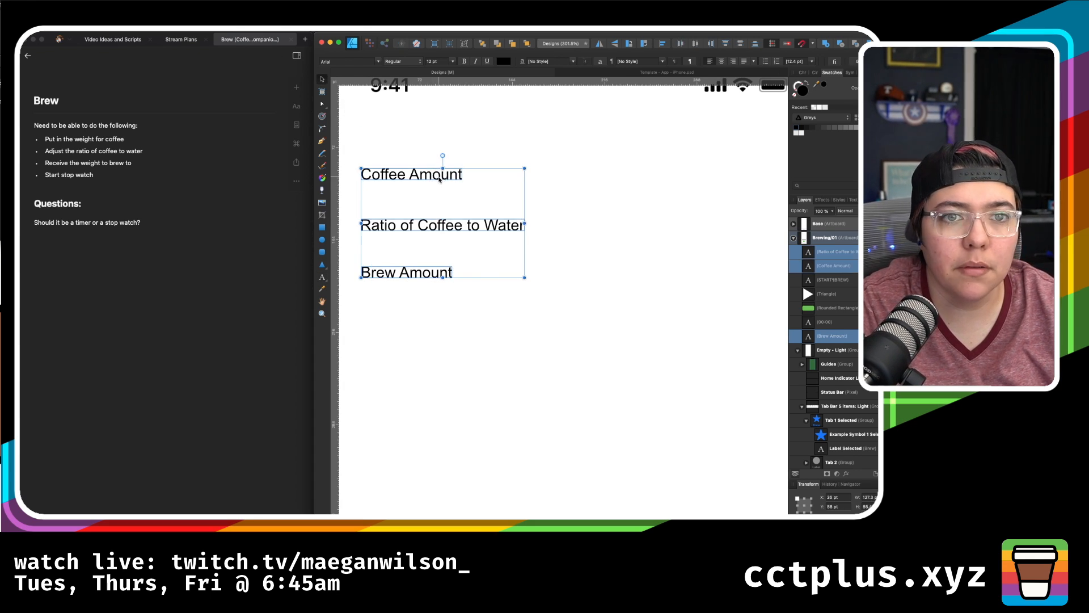
left_click(681, 44)
- Scale the three labels up together to a text size of about 17 pt
scroll(470, 333, "down", 3)
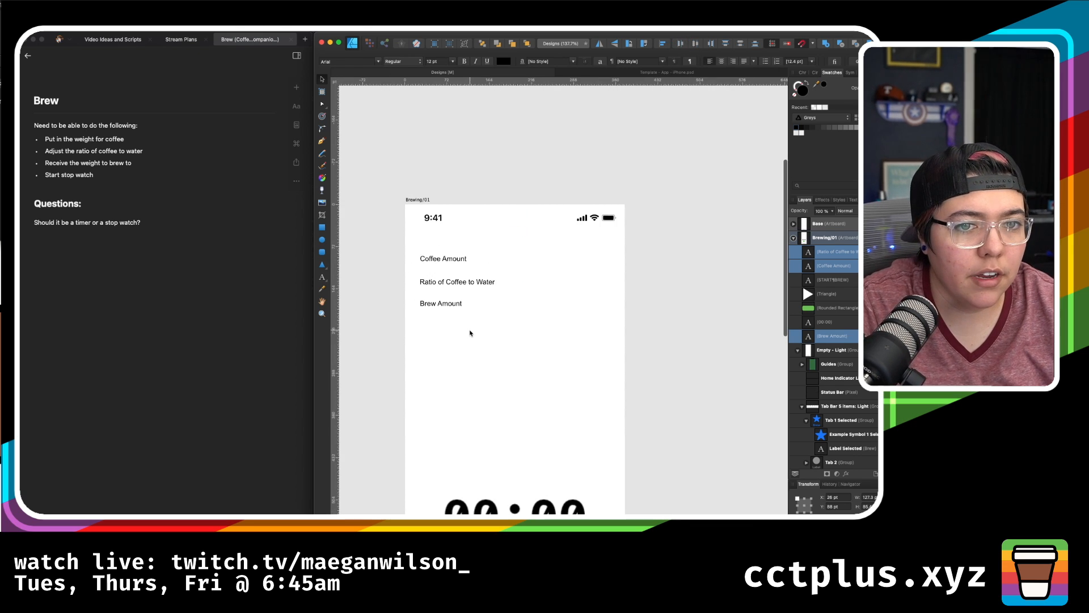
left_click_drag(498, 308, 523, 334)
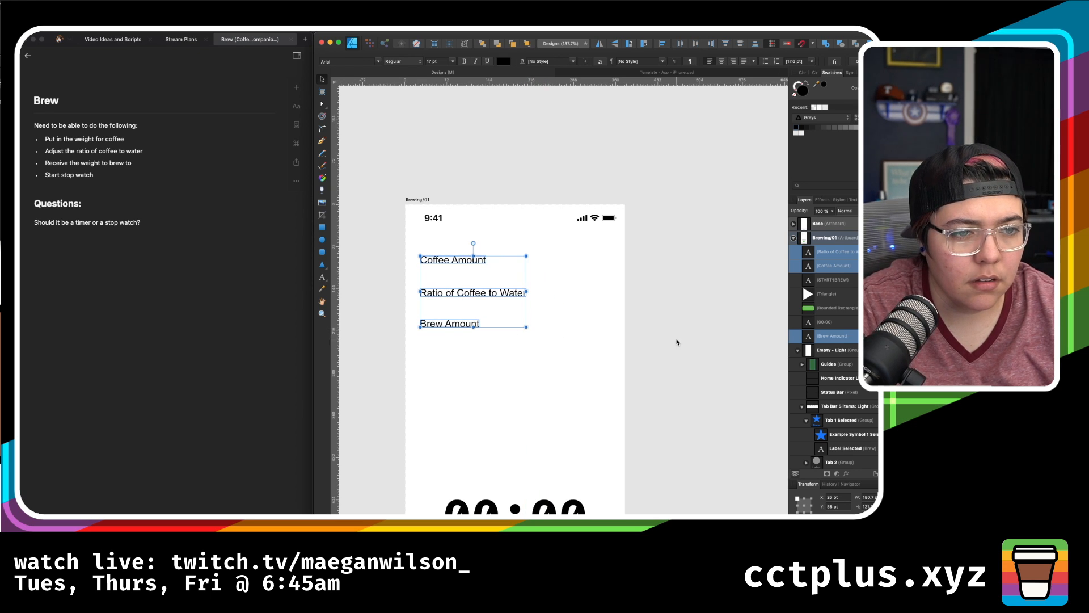
left_click(677, 342)
- Move the Coffee Amount and Ratio of Coffee to Water labels up and space all three labels evenly
left_click_drag(450, 260, 451, 246)
left_click_drag(443, 295, 443, 286)
left_click(443, 323)
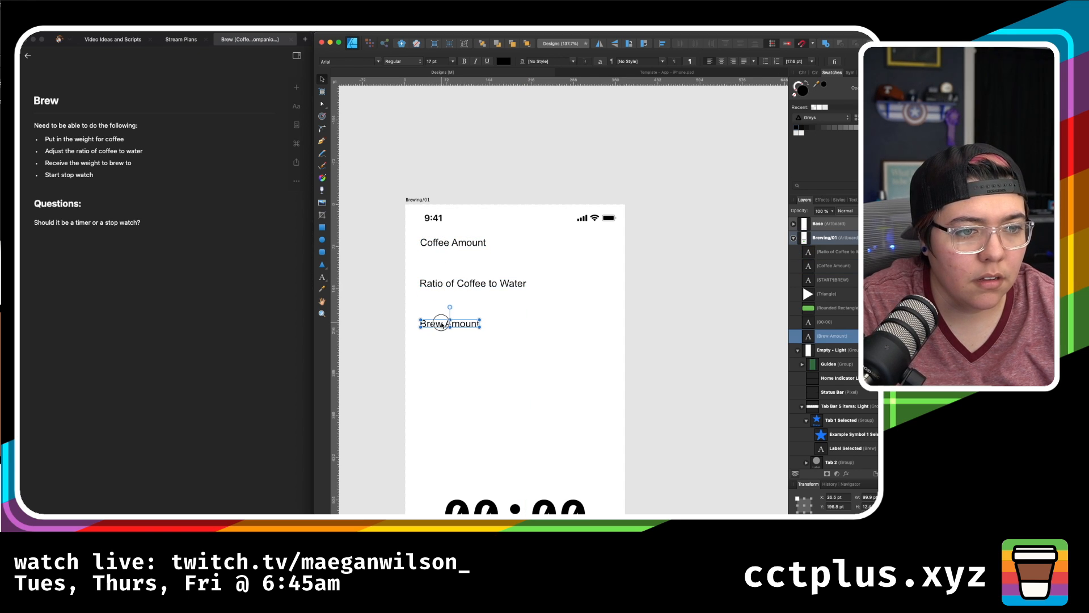
left_click(440, 286, "shift")
left_click(451, 245, "shift")
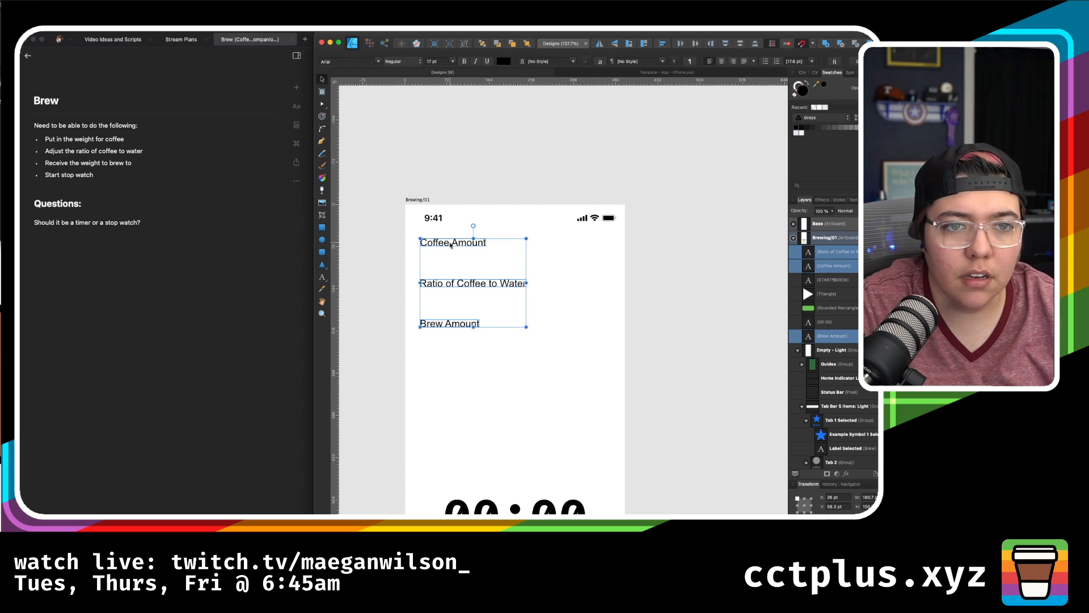
left_click(741, 44)
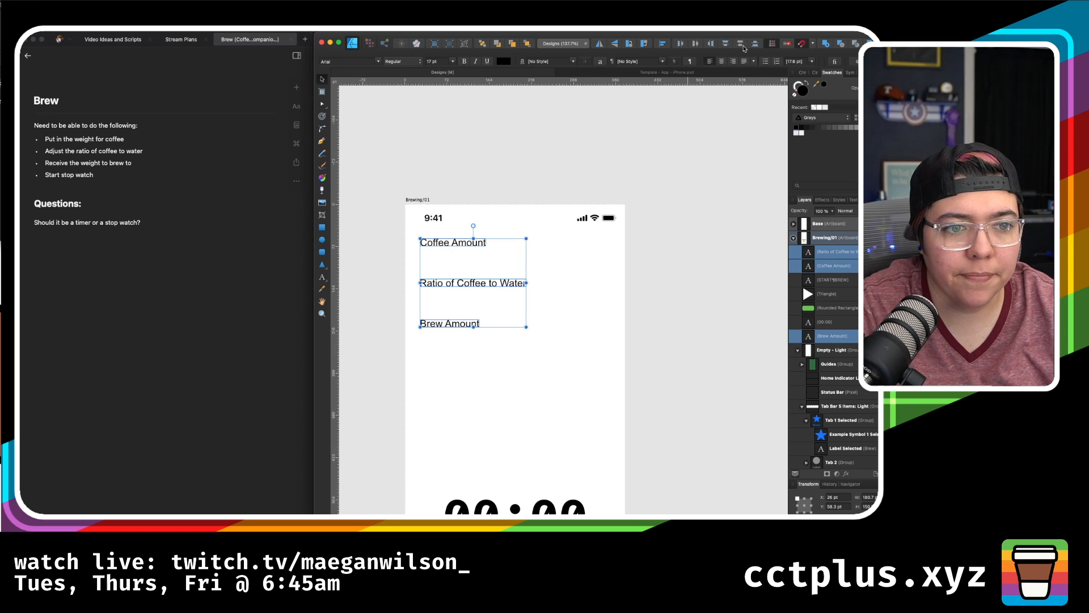
left_click(683, 274)
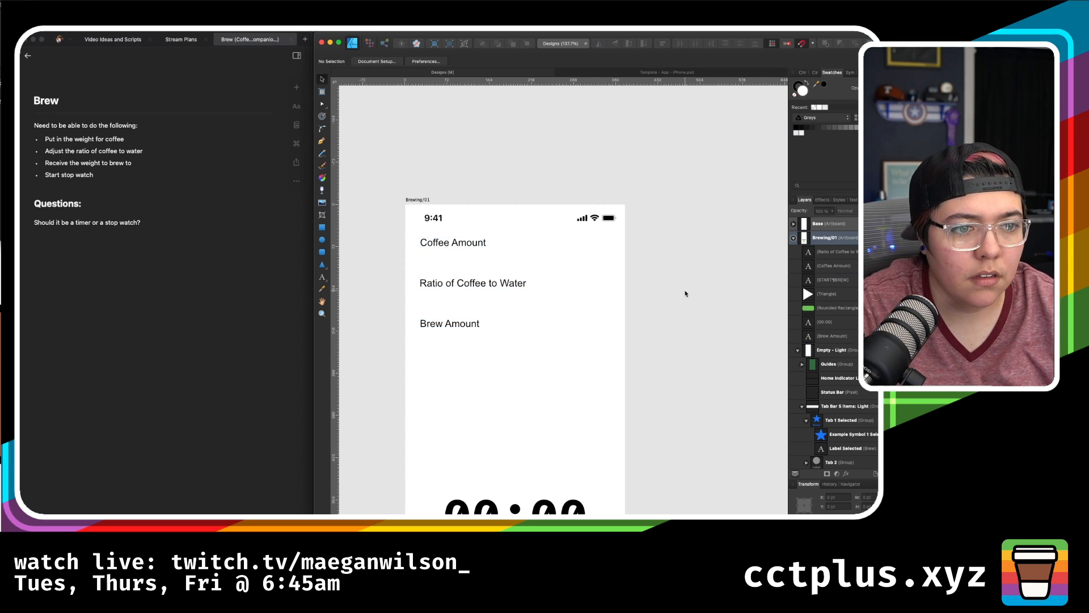
- Draw a rounded rectangle input field about 243 pt wide directly below the Coffee Amount label
scroll(721, 240, "right", 1)
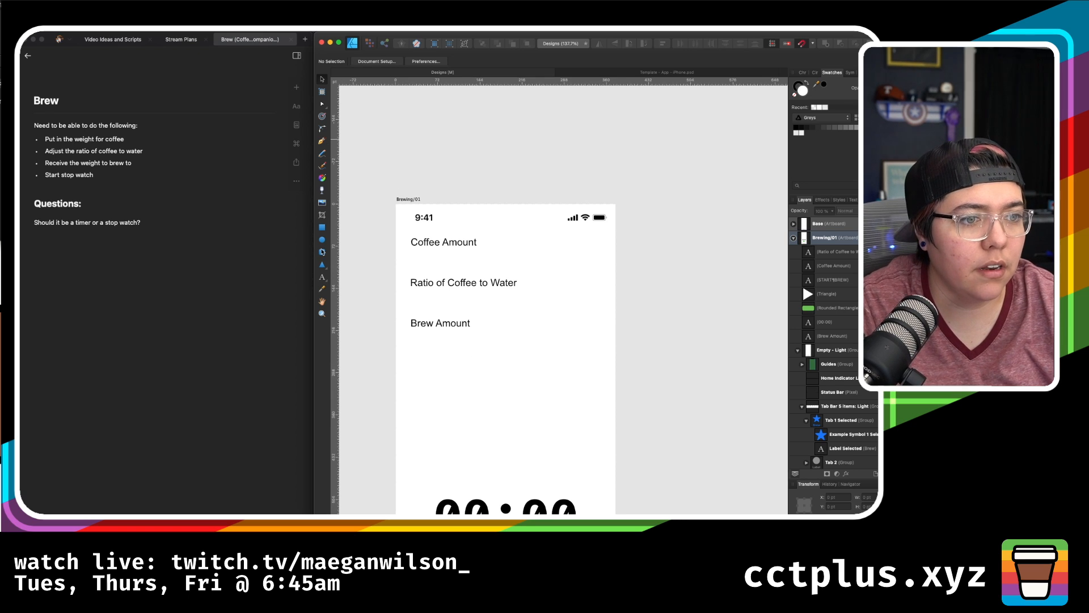
left_click(322, 252)
left_click_drag(413, 253, 563, 269)
left_click(322, 80)
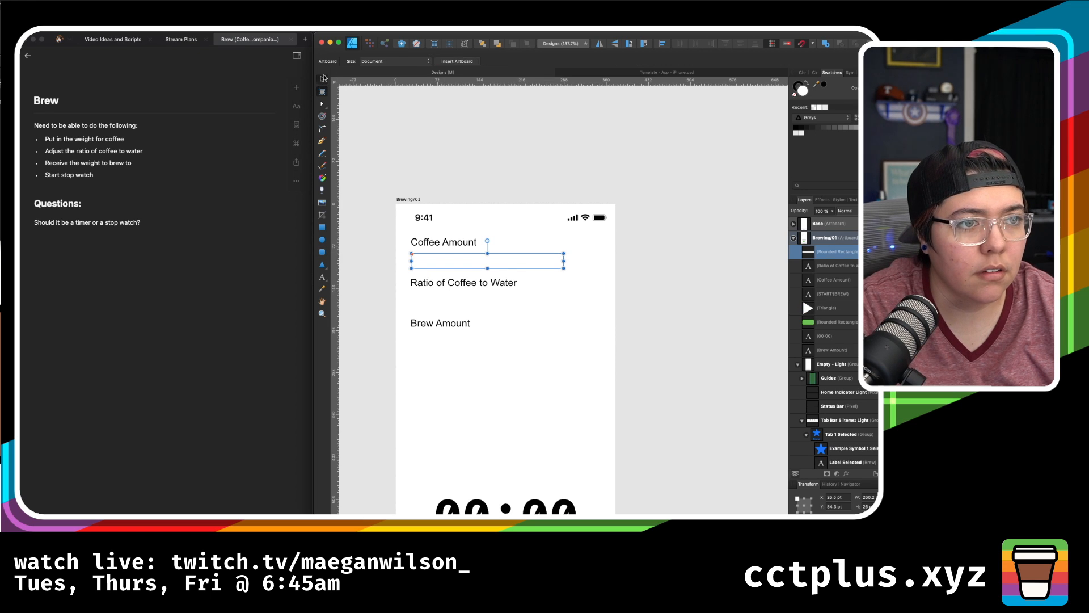
left_click_drag(531, 267, 555, 259)
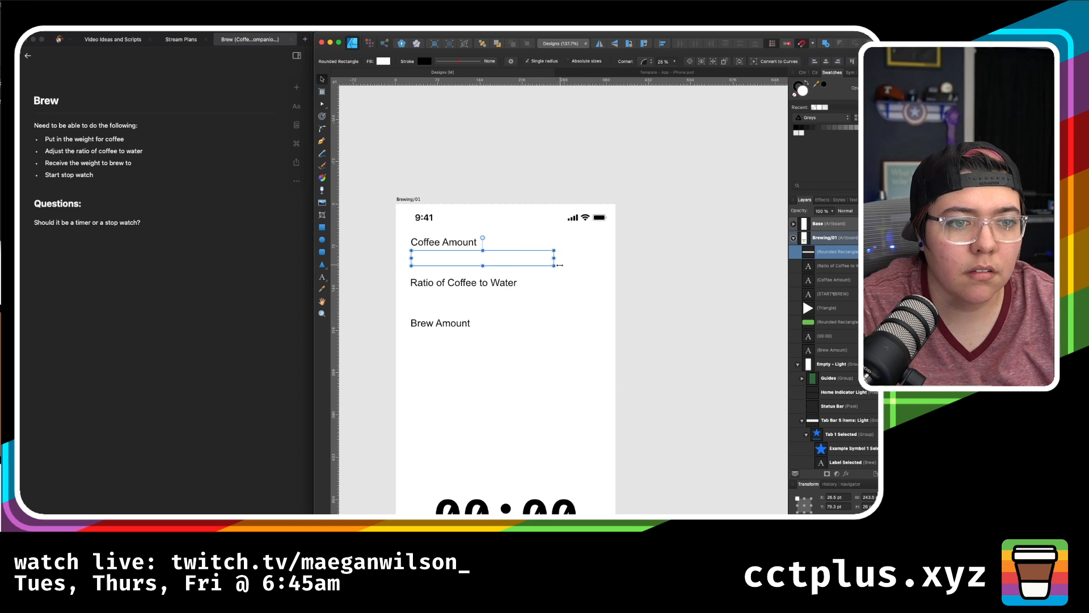
left_click(671, 282)
- Fill the Coffee Amount field's rounded rectangle with a light grey using the HSL sliders
left_click(471, 248)
left_click(469, 259)
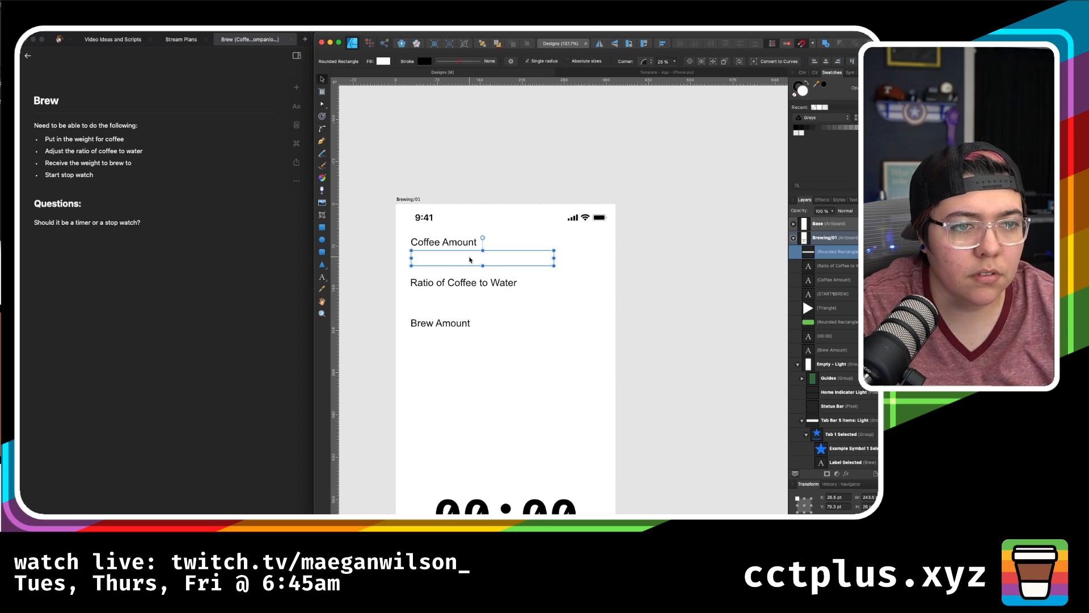
left_click(382, 60)
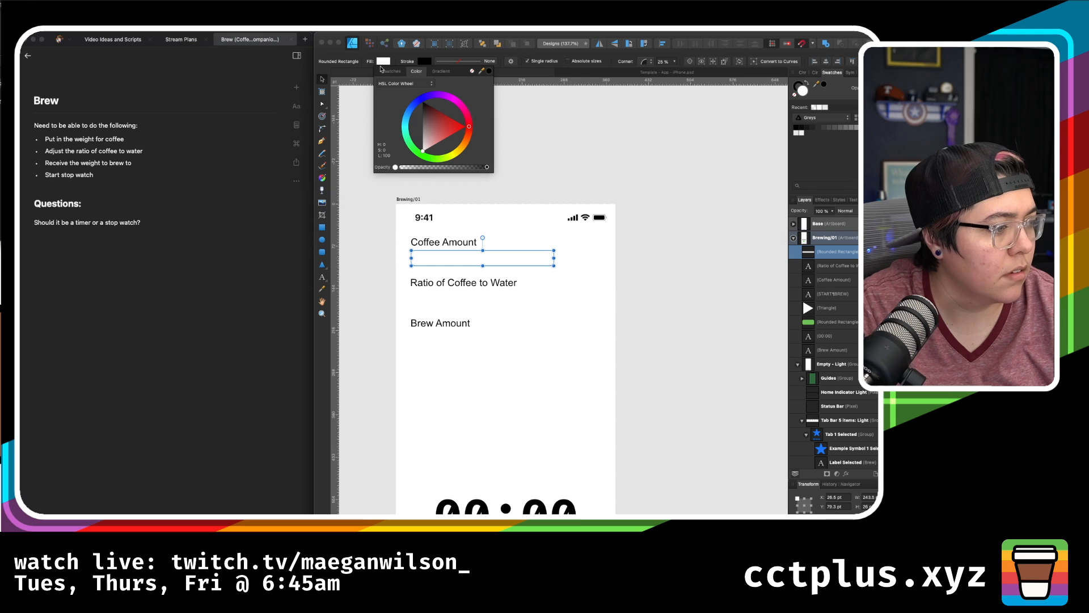
left_click_drag(428, 146, 416, 141)
left_click(415, 88)
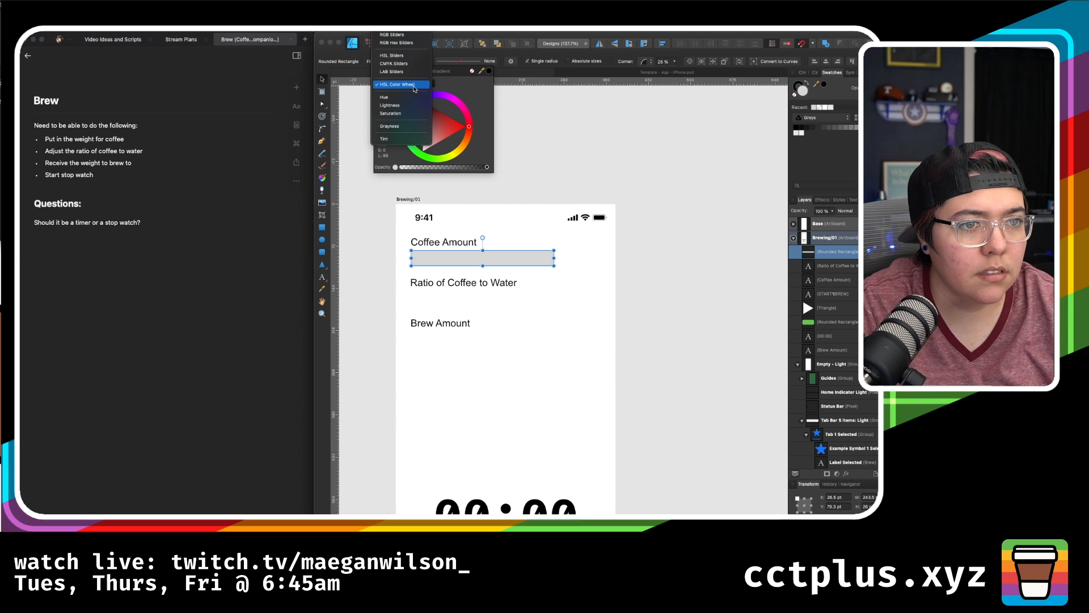
left_click(414, 87)
left_click(414, 86)
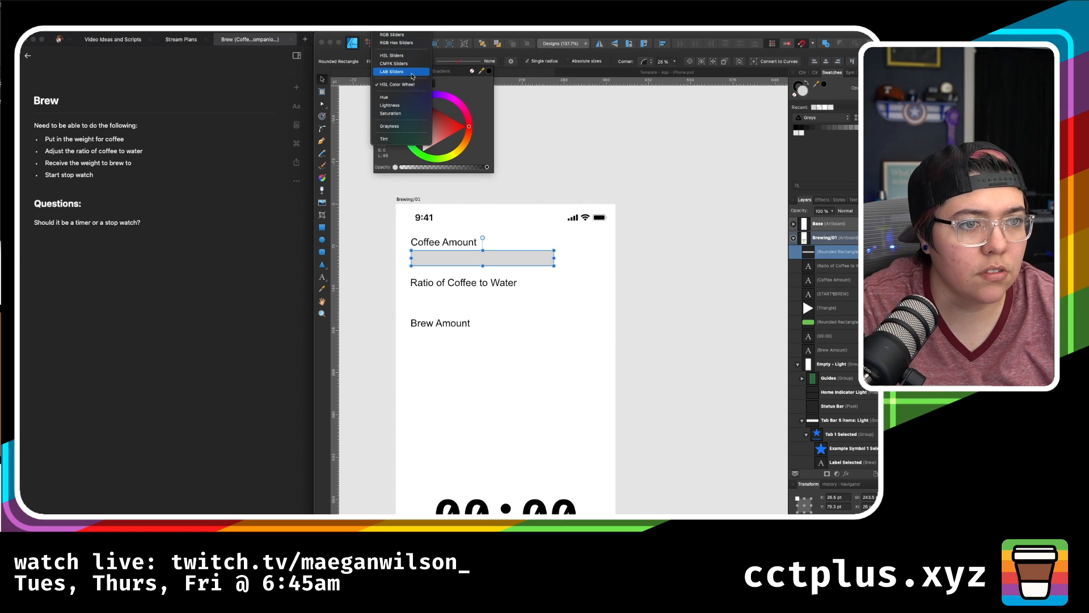
left_click(404, 55)
left_click_drag(457, 112, 464, 112)
- Make the grey field slightly taller and line its left edge up with the Coffee Amount label at X 26 pt
left_click_drag(484, 265, 483, 269)
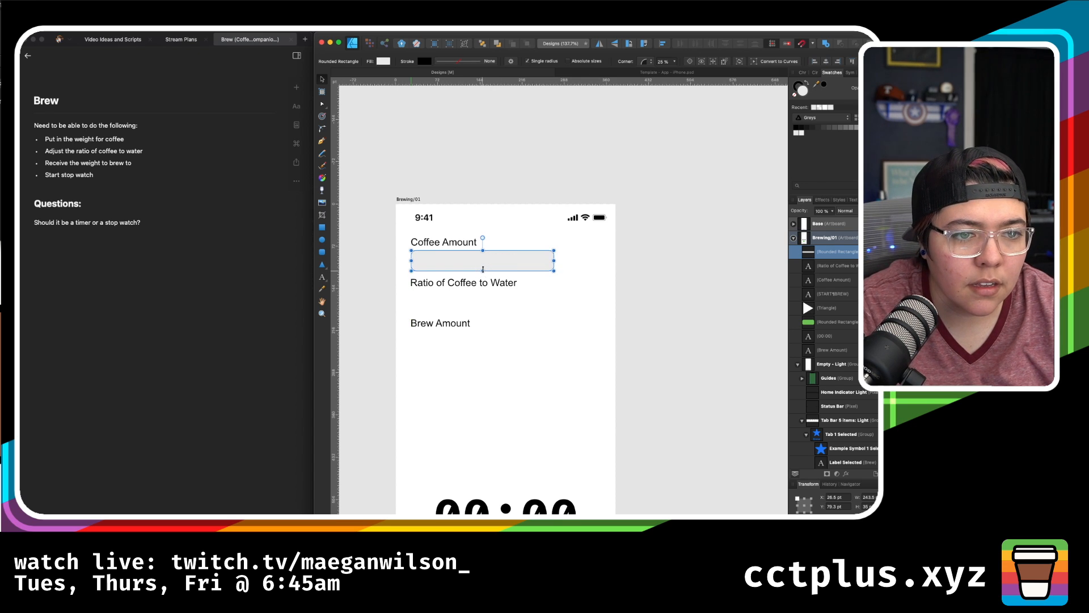
left_click(666, 312)
scroll(666, 313, "up", 3)
scroll(666, 315, "left", 5)
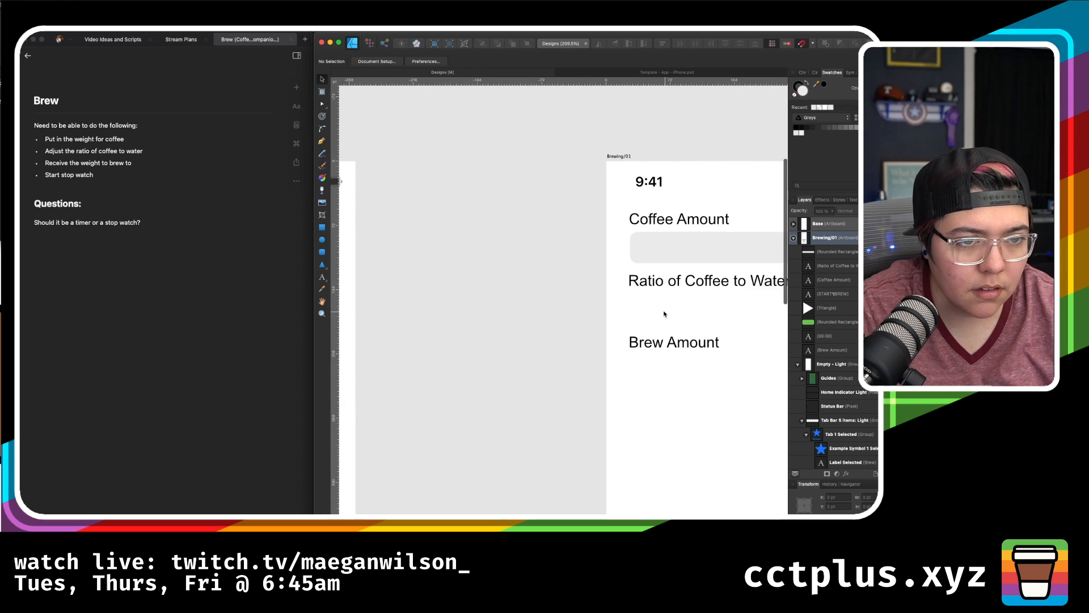
left_click(608, 256)
left_click_drag(608, 254, 609, 254)
scroll(608, 255, "right", 2)
scroll(608, 255, "right", 2)
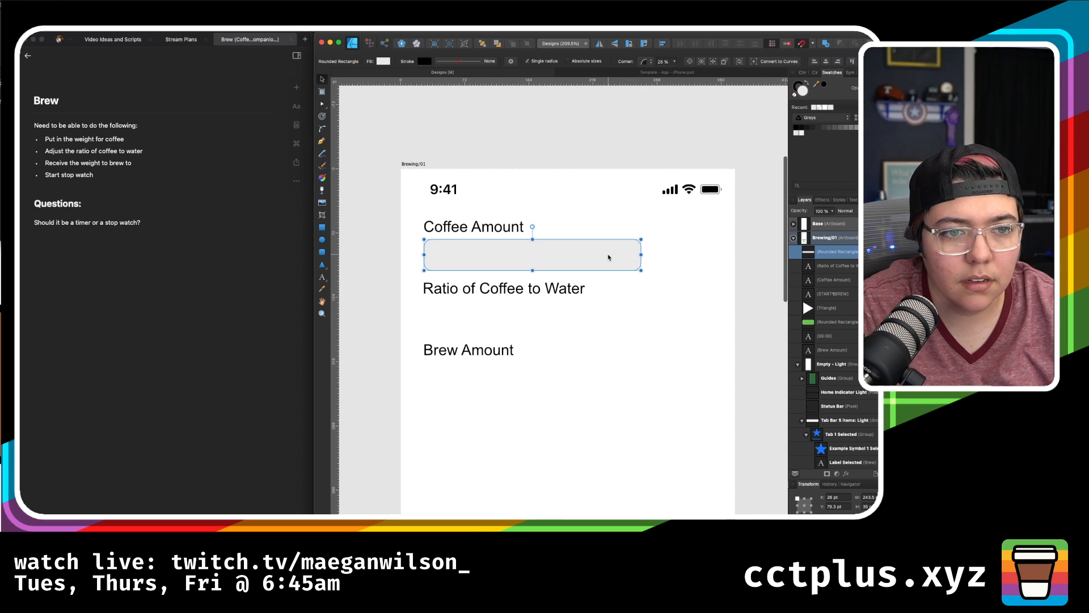
left_click(478, 225)
left_click(743, 278)
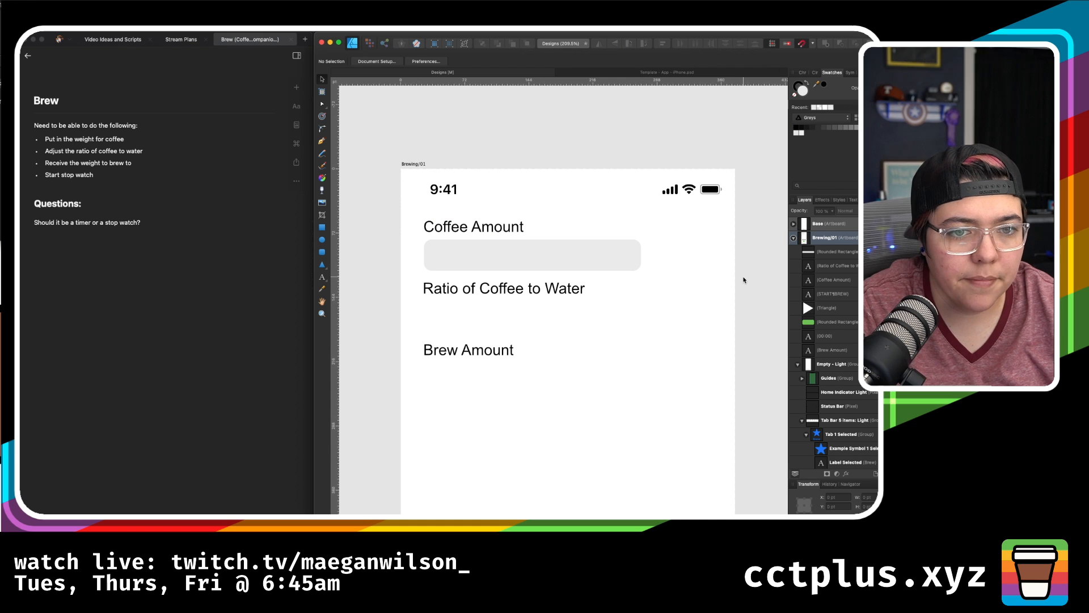
- Duplicate the grey field and place the copy between the Ratio of Coffee to Water and Brew Amount labels
left_click(457, 255)
key("super+j")
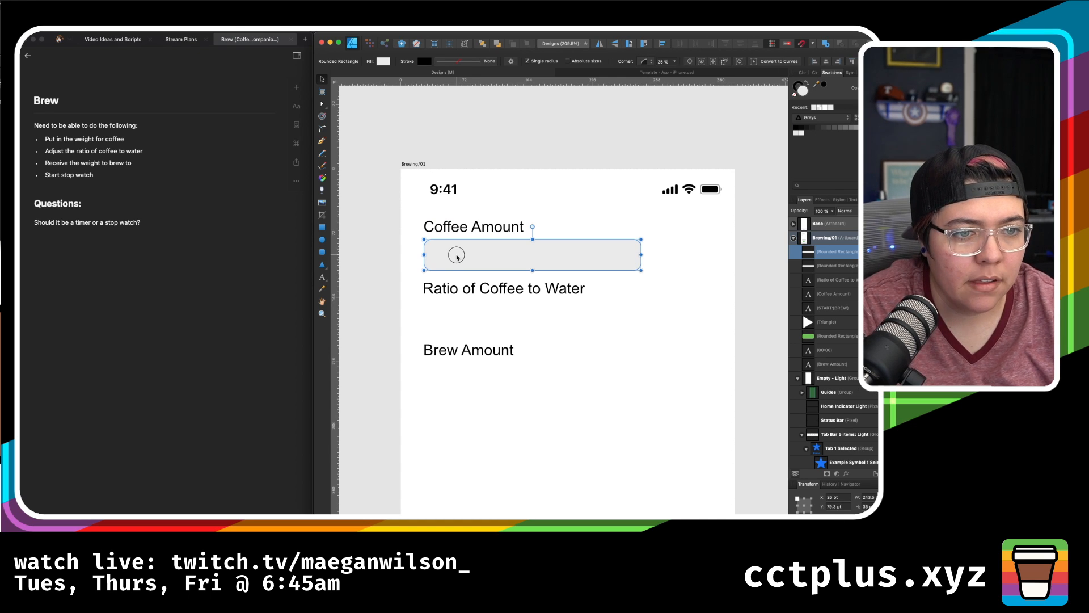
left_click_drag(457, 256, 452, 320)
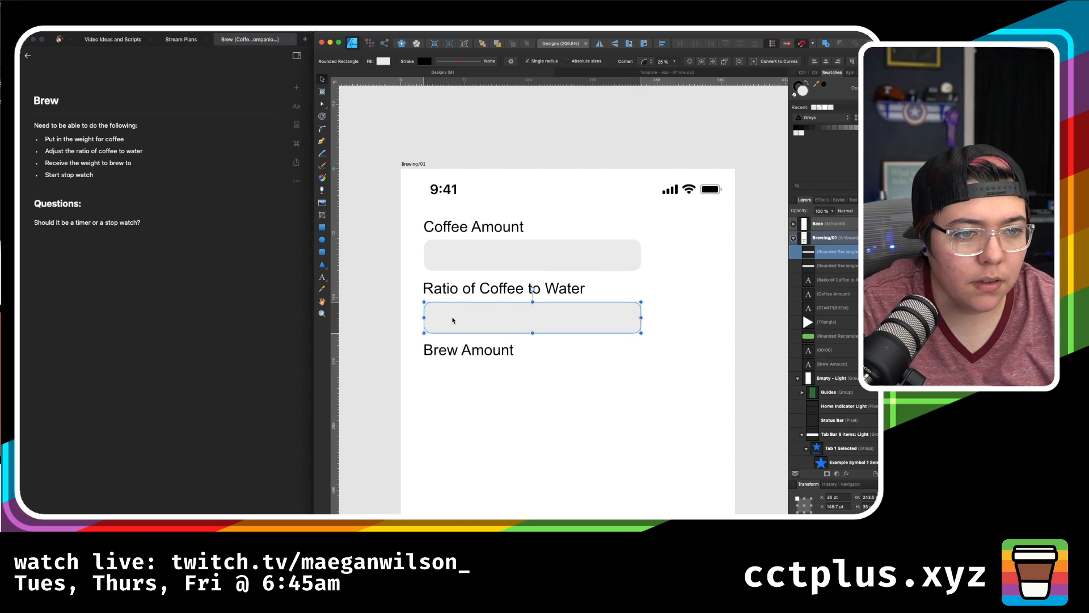
scroll(453, 320, "down", 2)
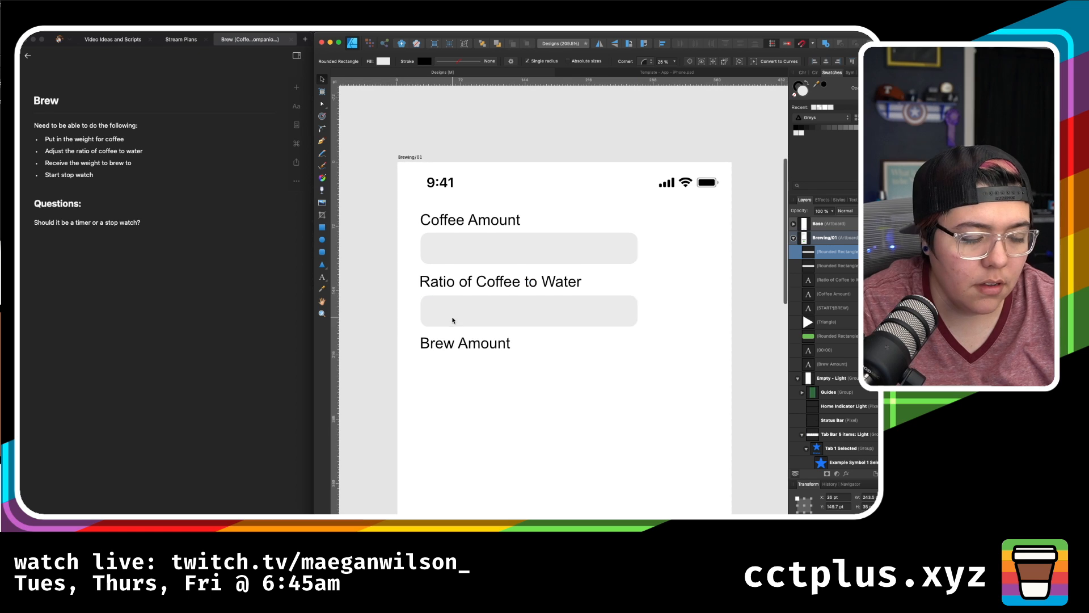
left_click(699, 345)
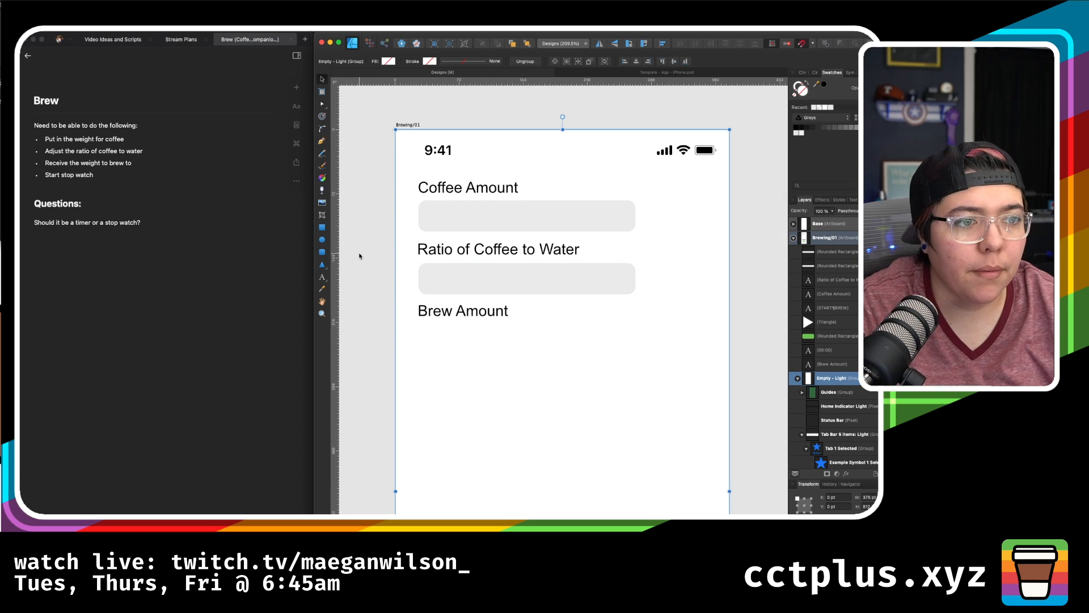
left_click(362, 261)
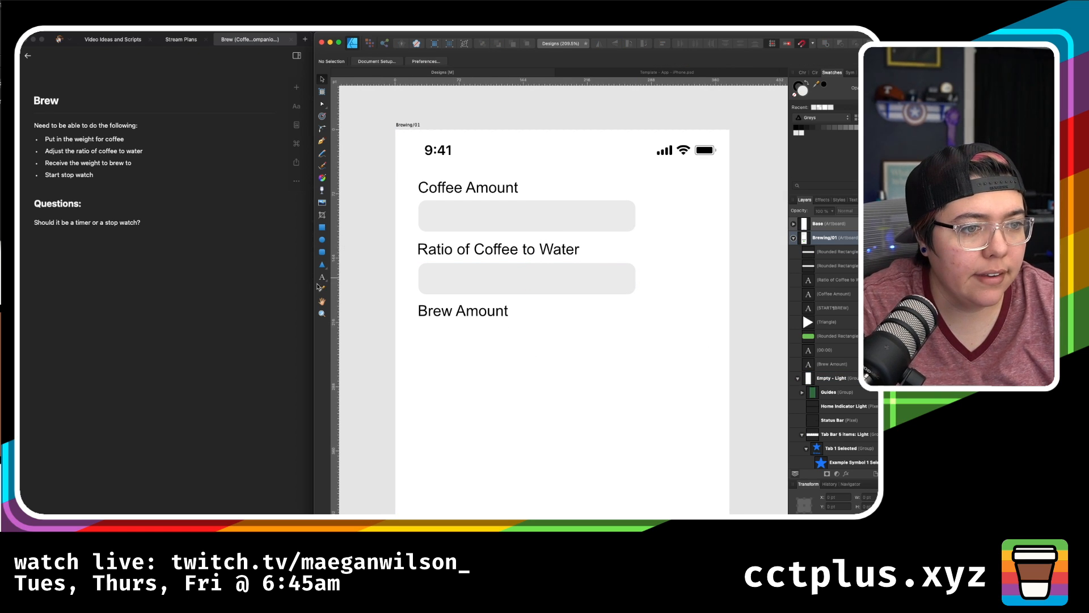
- Add the text 20g below the Brew Amount label and enlarge it to a 100 pt font size
left_click(322, 277)
left_click(463, 343)
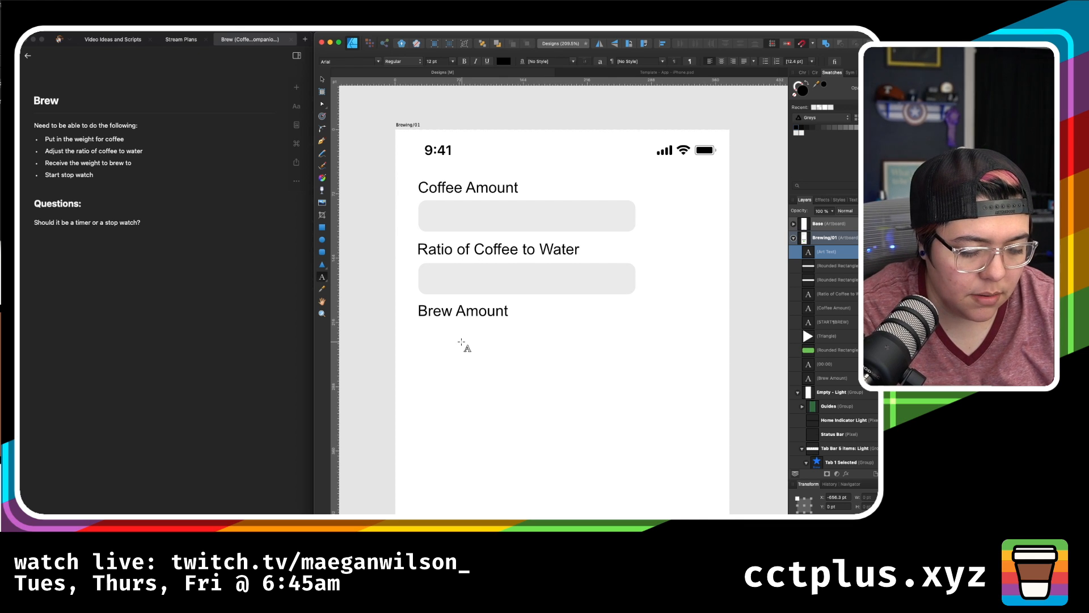
type("20g")
key("Escape")
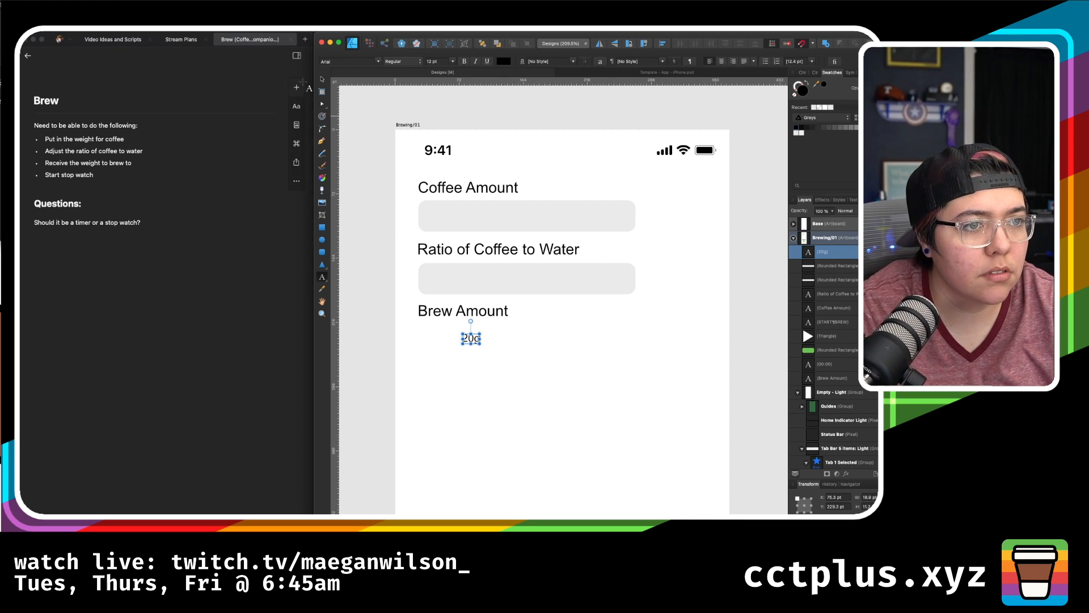
left_click(322, 81)
left_click_drag(481, 343, 600, 420)
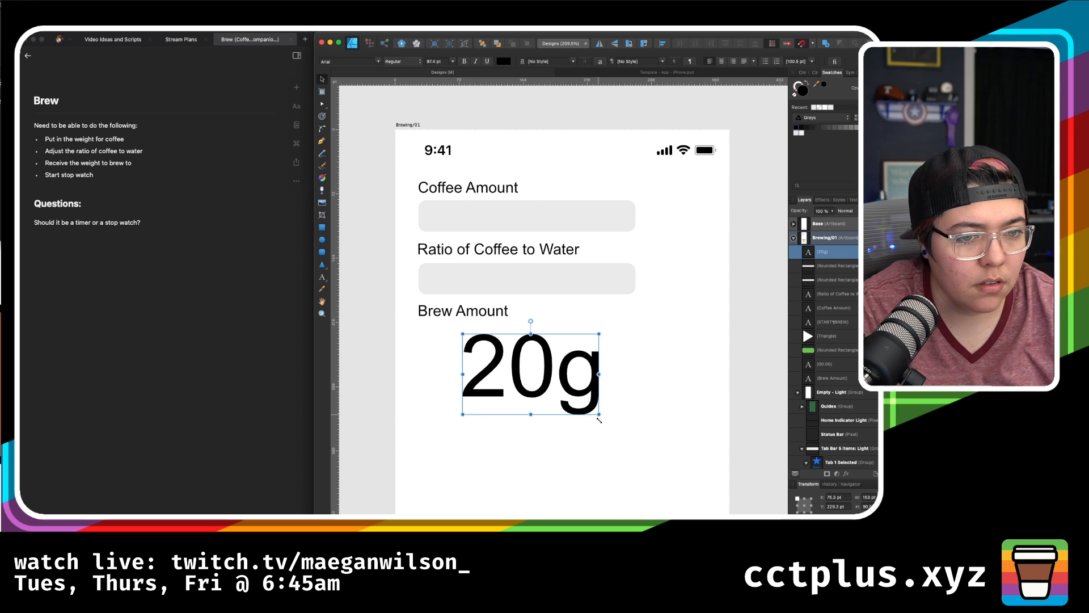
left_click(435, 63)
type("100")
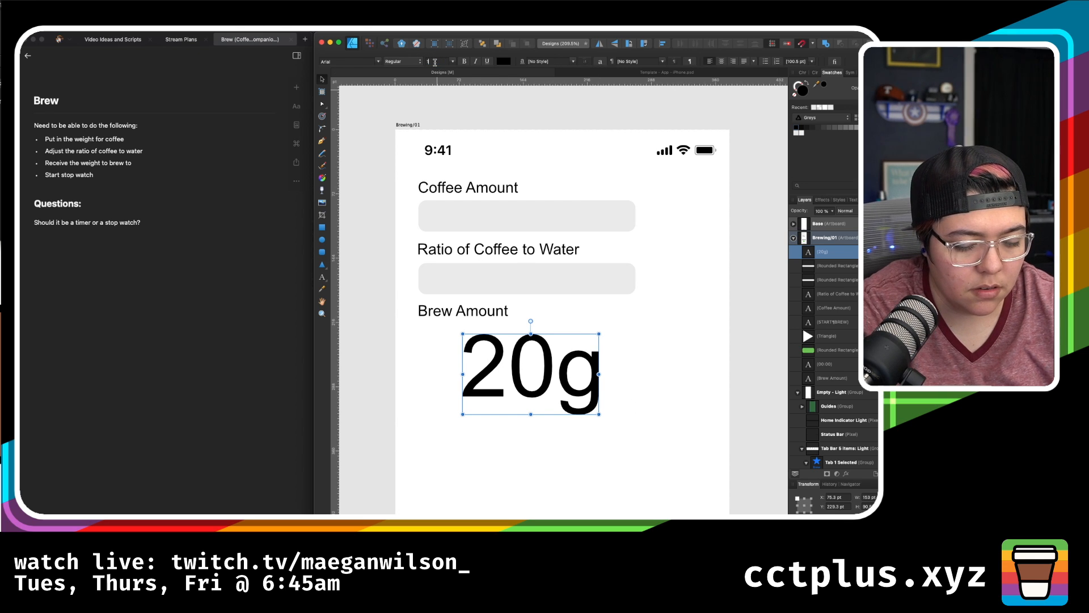
key("Return")
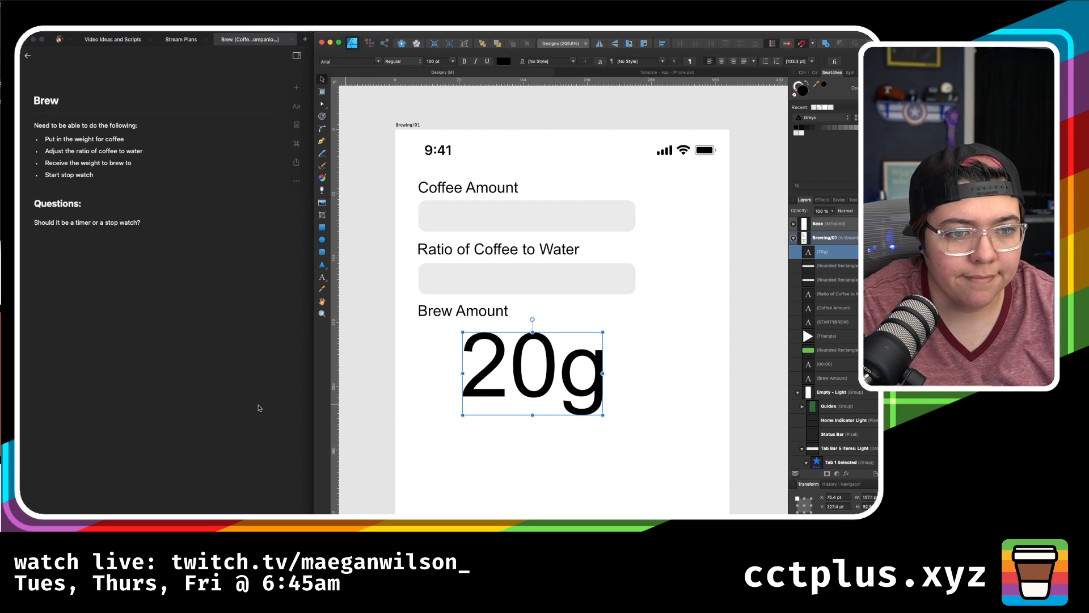
- Enlarge the 00:00 stopwatch text to about 95 pt and recentre it horizontally on the artboard
scroll(397, 365, "down", 5)
left_click(640, 351)
scroll(640, 353, "down", 5)
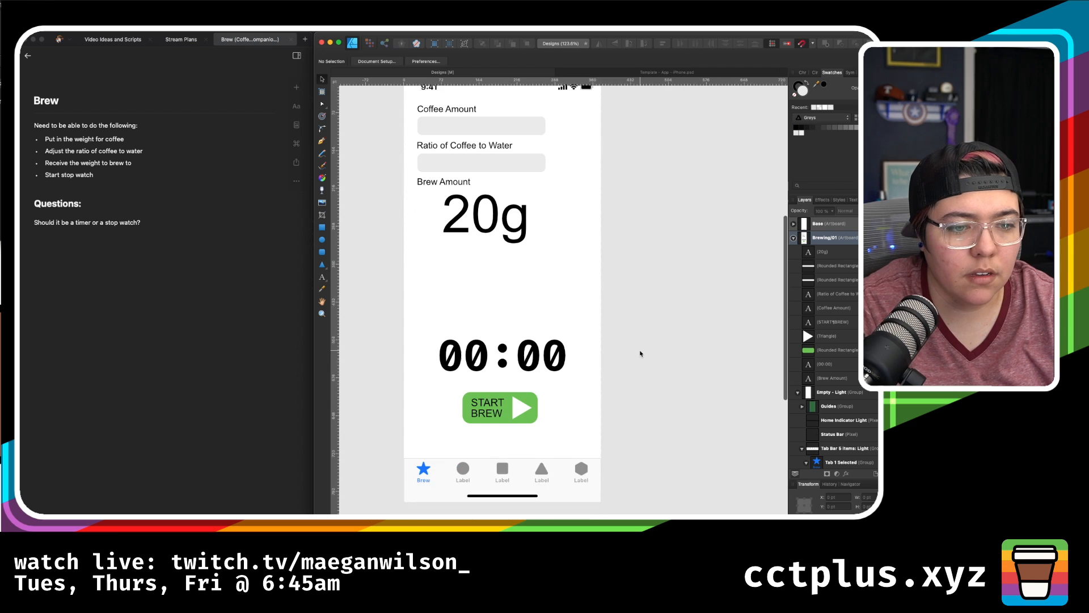
left_click(504, 351)
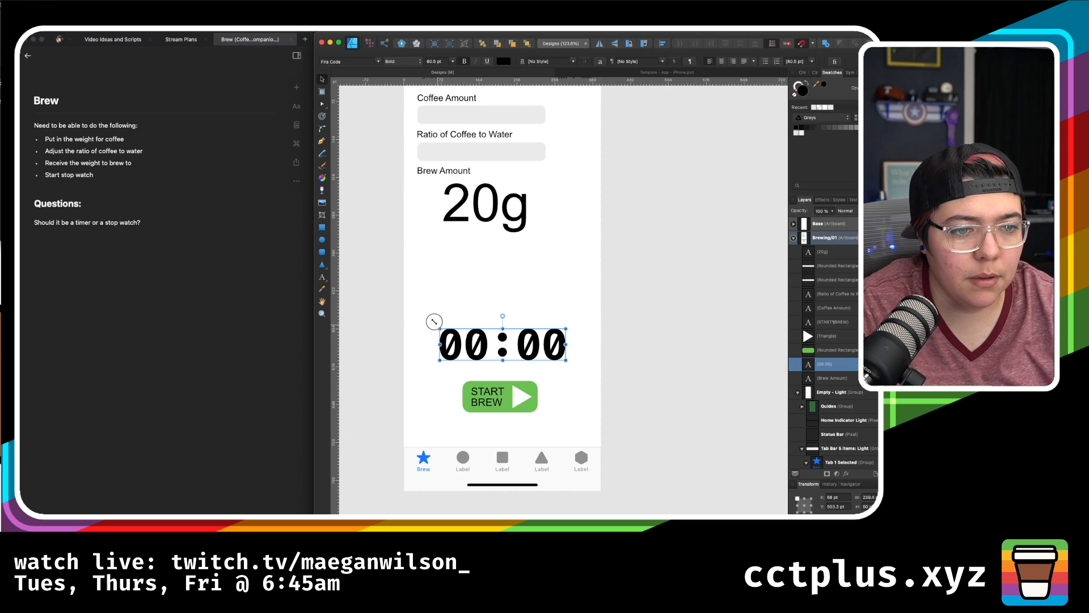
left_click_drag(435, 325, 418, 299)
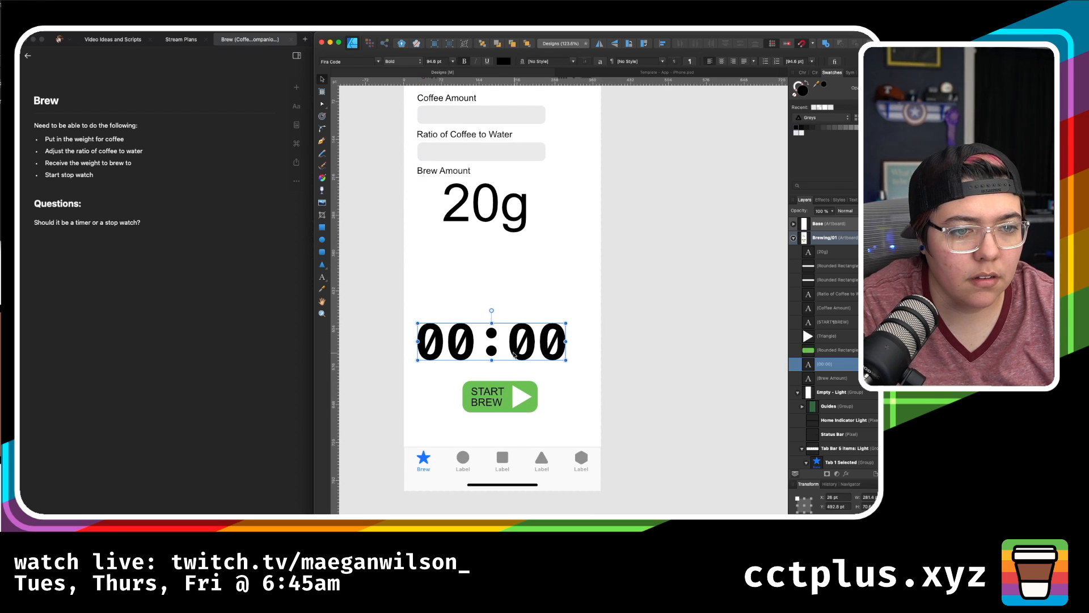
left_click_drag(498, 332, 509, 332)
left_click(684, 291)
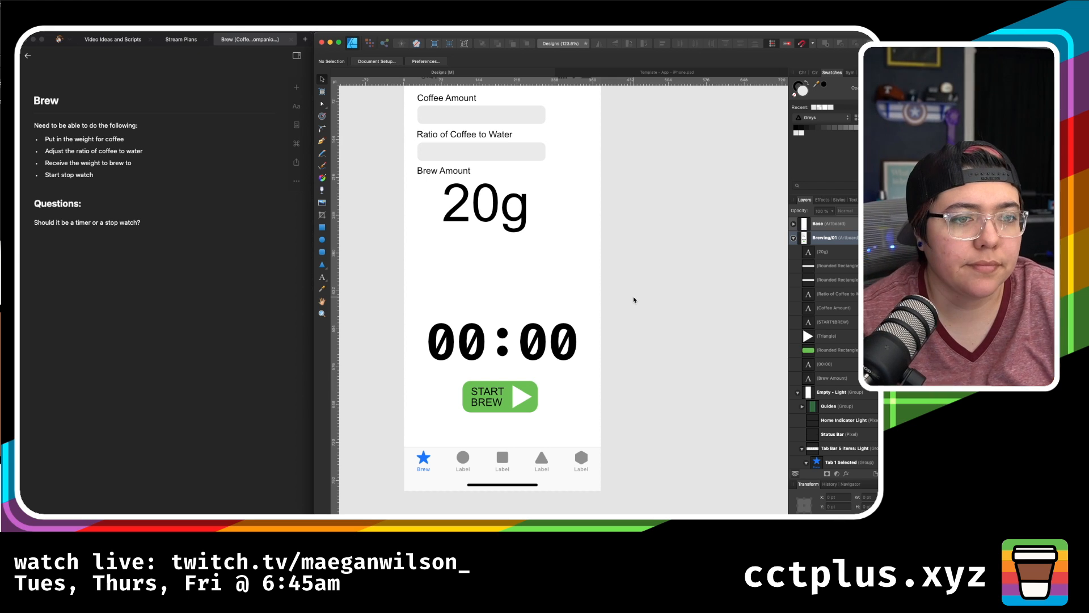
- Narrow the Ratio of Coffee to Water field to about 122 pt and place a duplicate on the same row near the artboard's right margin
scroll(634, 300, "up", 3)
scroll(635, 300, "left", 2)
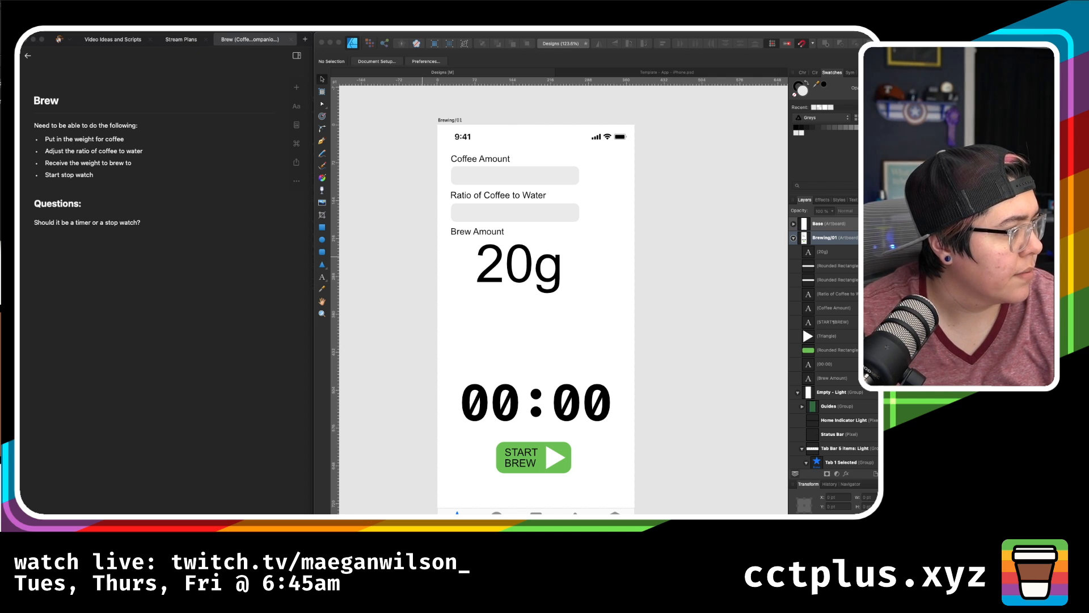
left_click(633, 307)
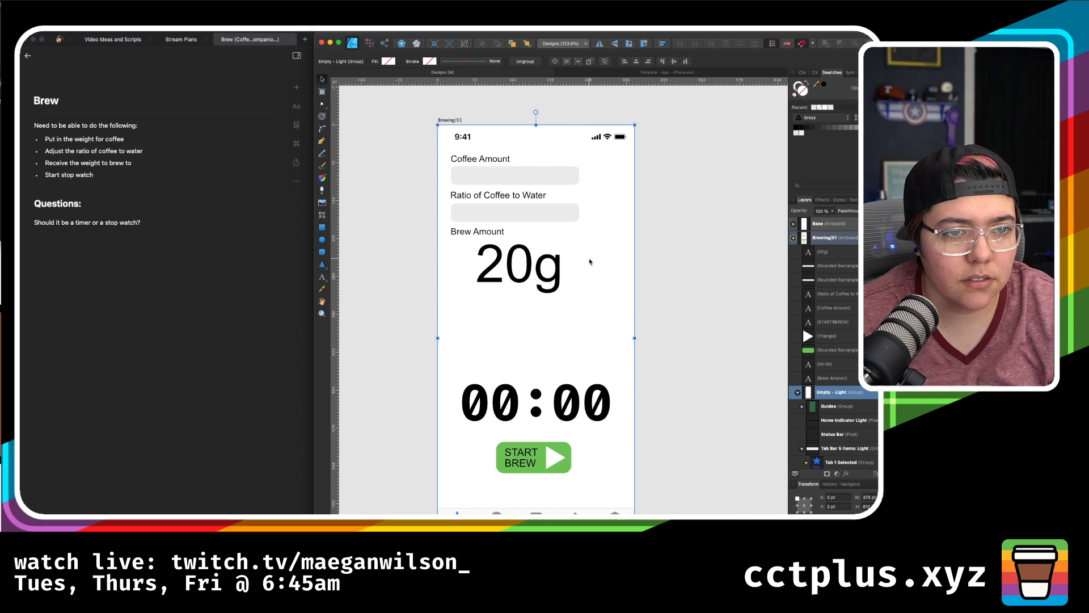
left_click(514, 183)
left_click(707, 230)
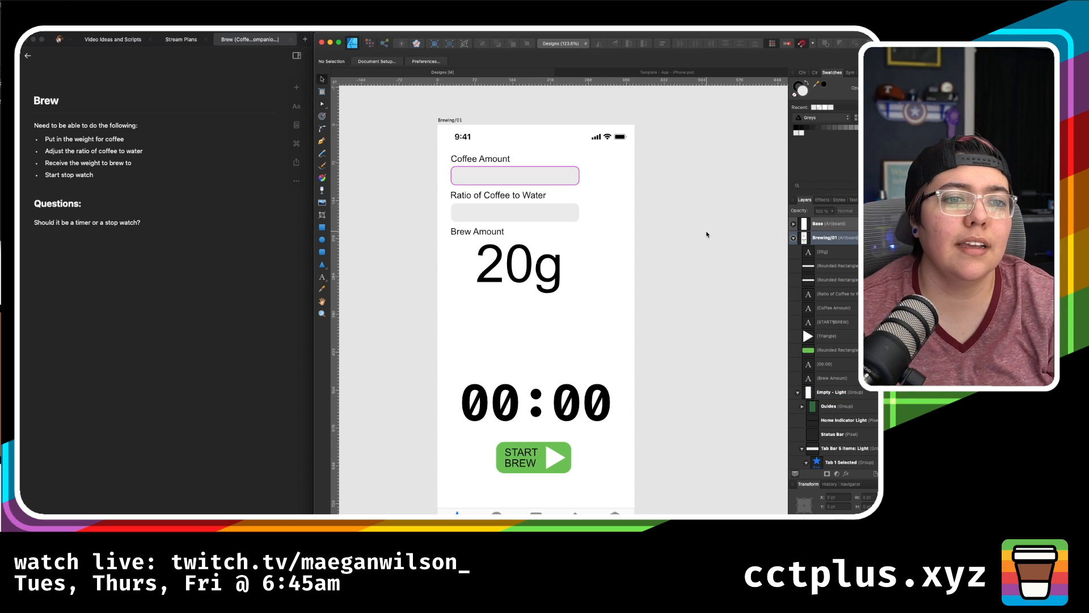
left_click(536, 212)
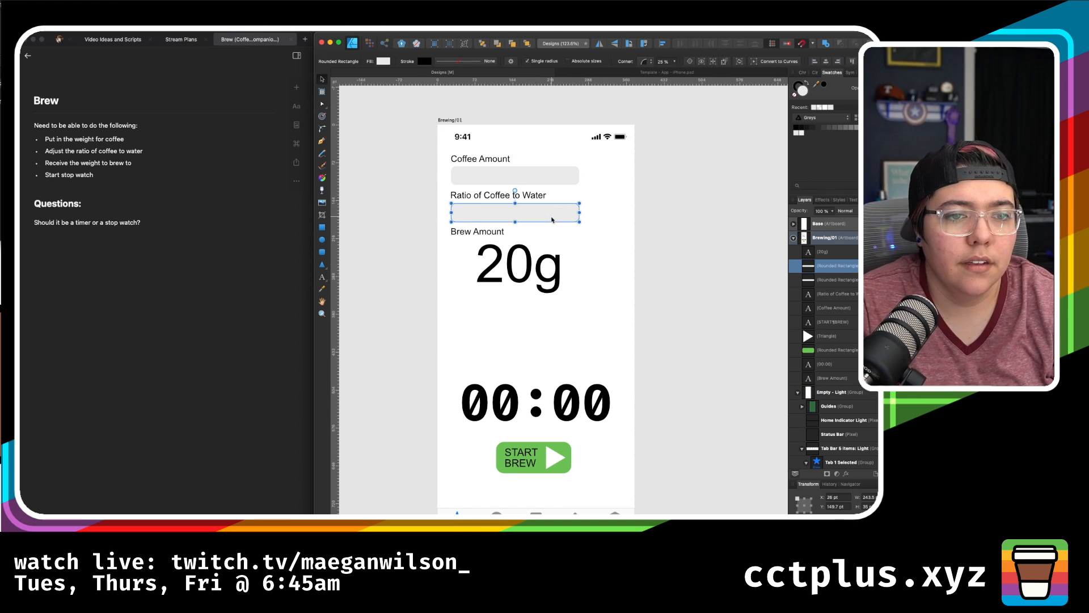
left_click_drag(579, 213, 603, 220)
key("super+j")
left_click(684, 236)
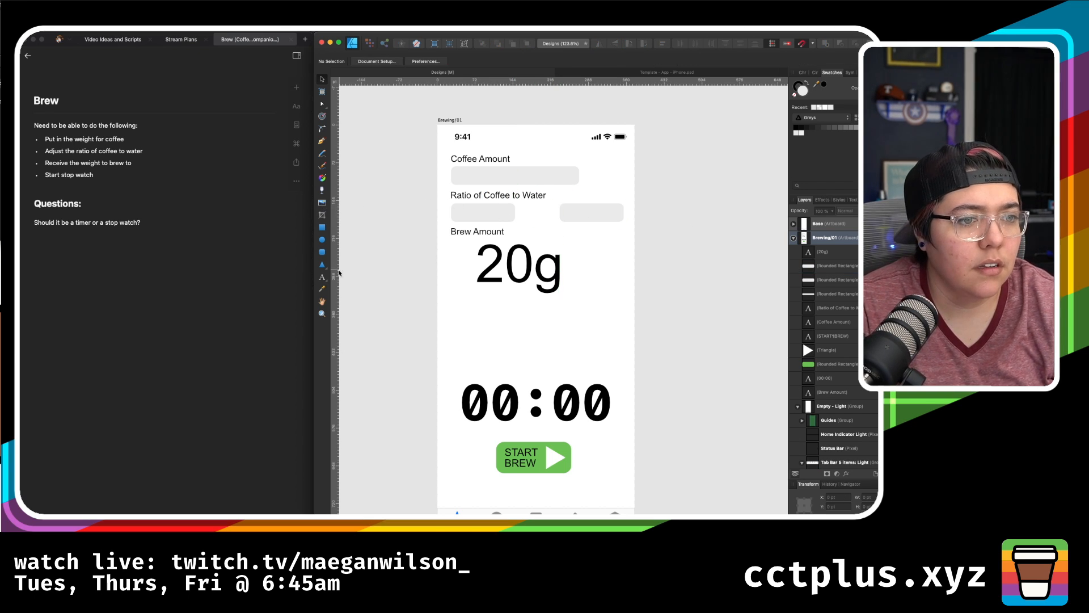
- Copy the stopwatch text into the ratio row, reduce the copy to a single colon and centre it between the two fields
left_click(535, 419)
left_click_drag(535, 422, 540, 217)
left_click(597, 213)
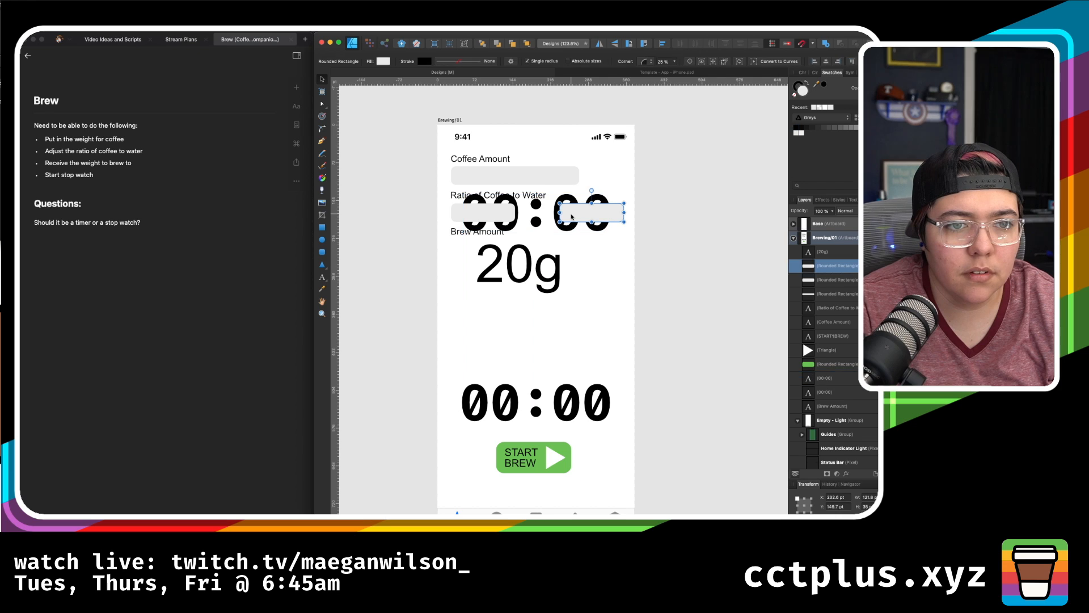
left_click(543, 216)
double_click(543, 217)
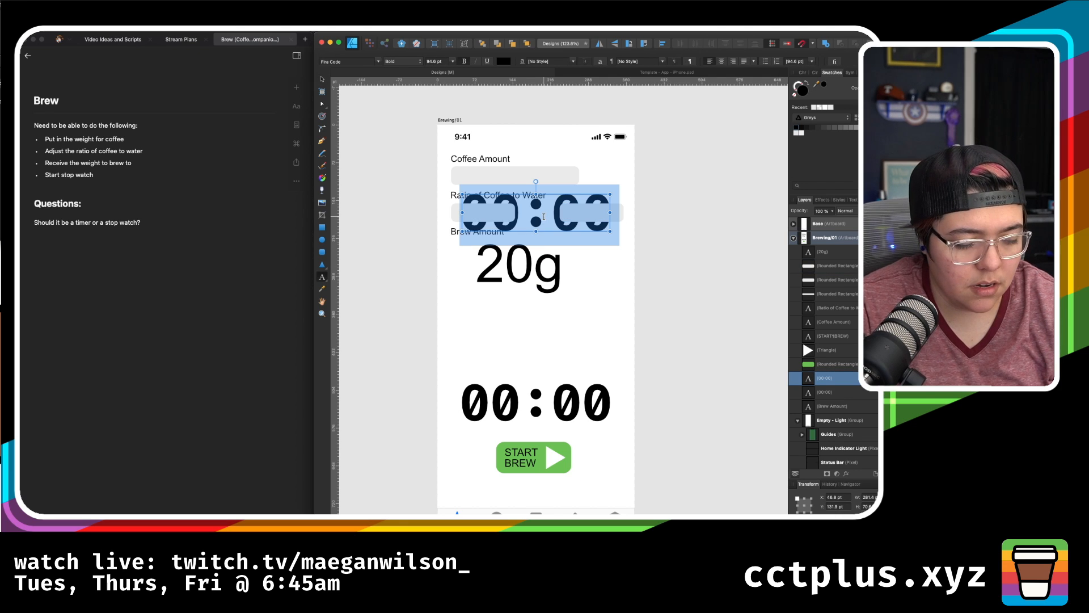
key("BackSpace")
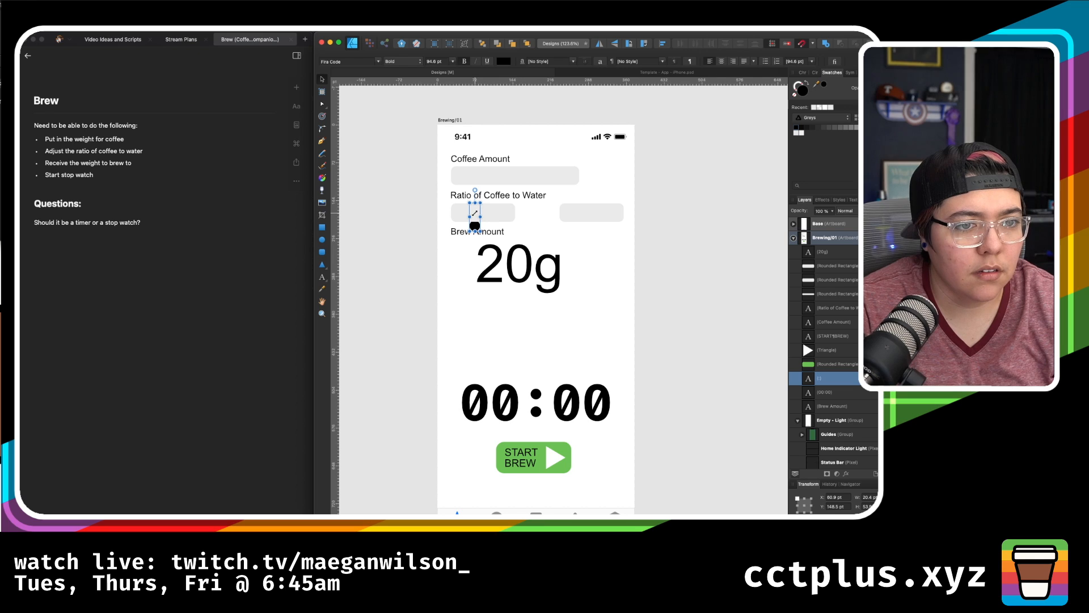
left_click_drag(475, 225, 536, 212)
left_click(678, 274)
- Add a g unit text inside the right end of the first ratio field, scale it to about 23 pt and centre it vertically
scroll(706, 199, "up", 5)
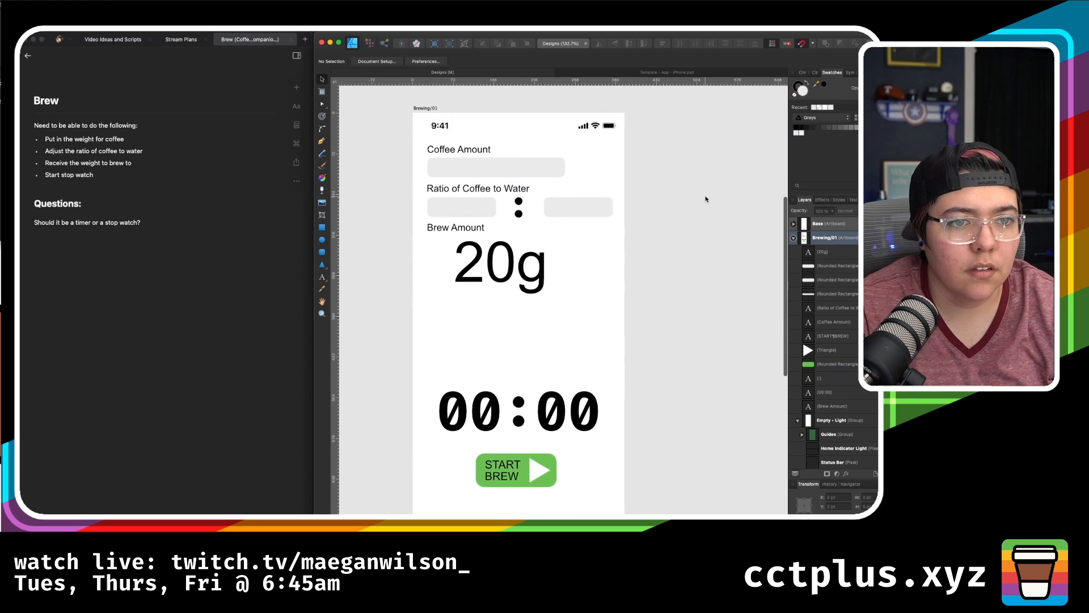
scroll(706, 198, "left", 10)
scroll(706, 198, "up", 2)
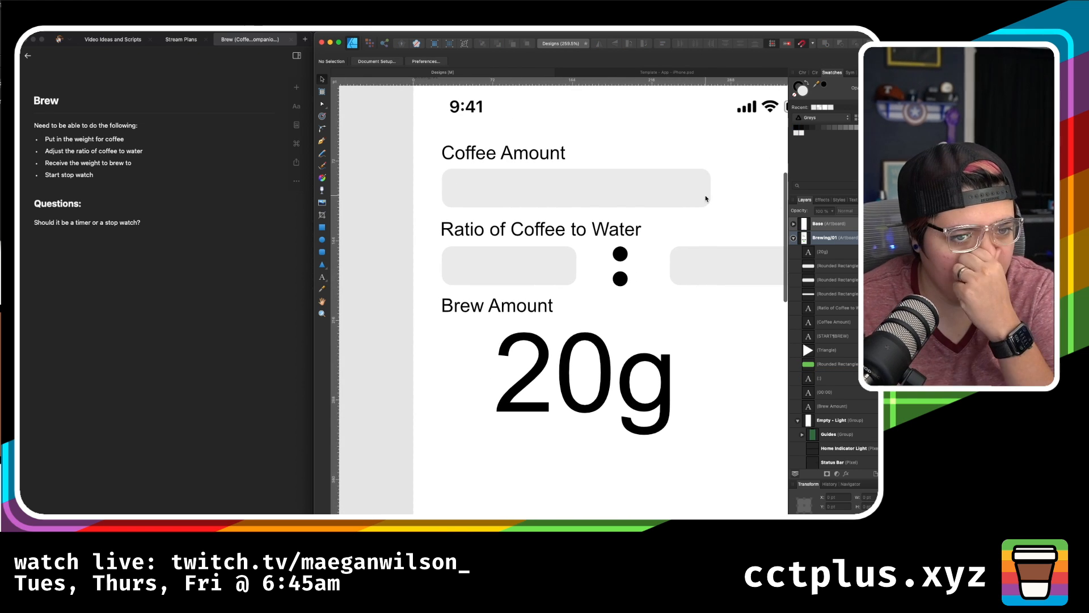
scroll(528, 305, "right", 5)
scroll(527, 306, "left", 4)
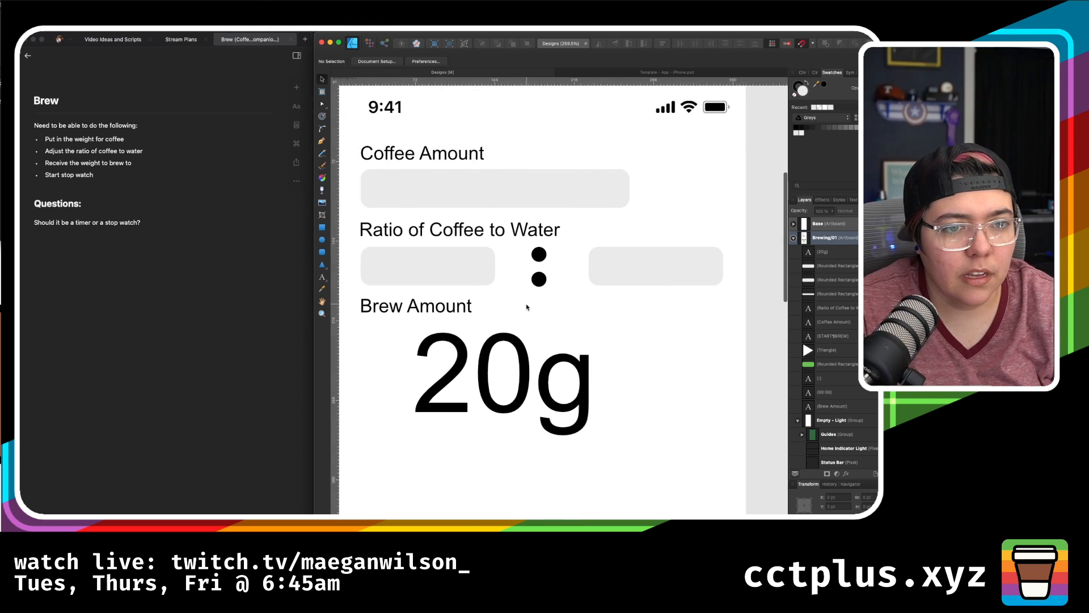
scroll(527, 307, "down", 3)
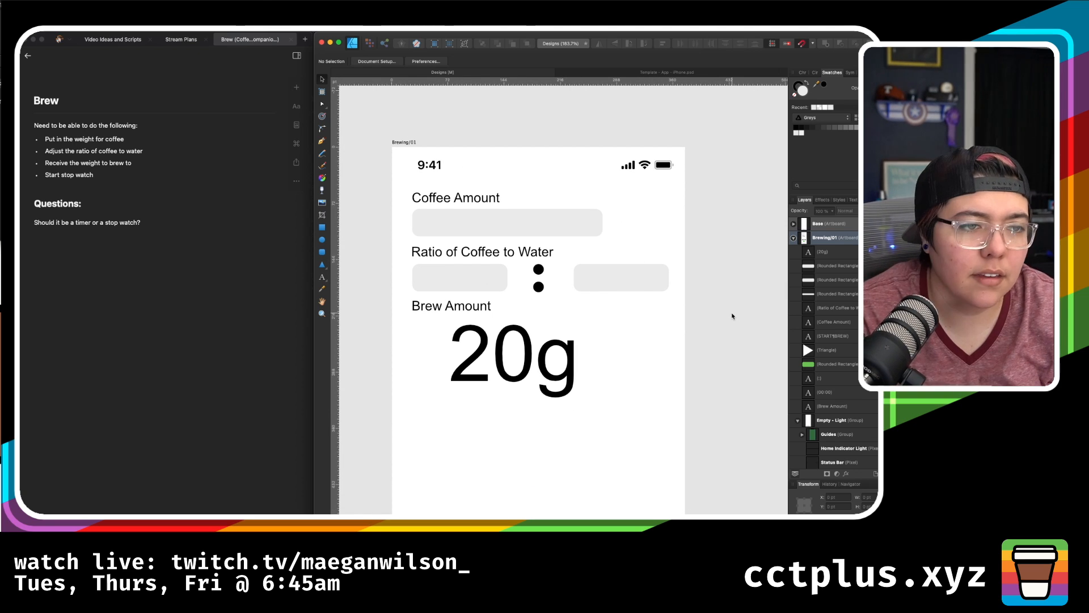
left_click(322, 277)
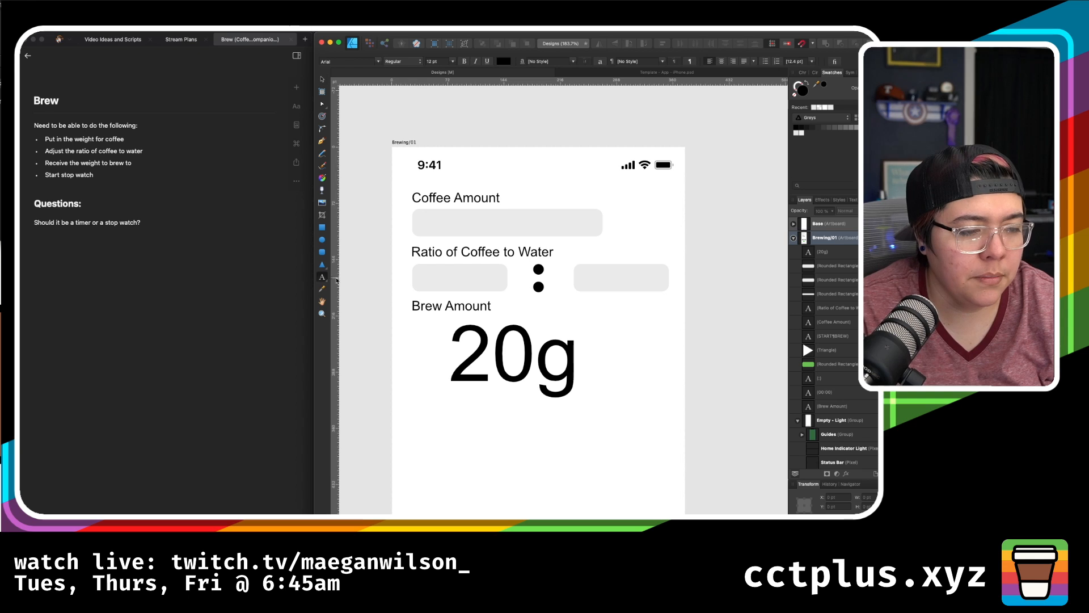
left_click(493, 278)
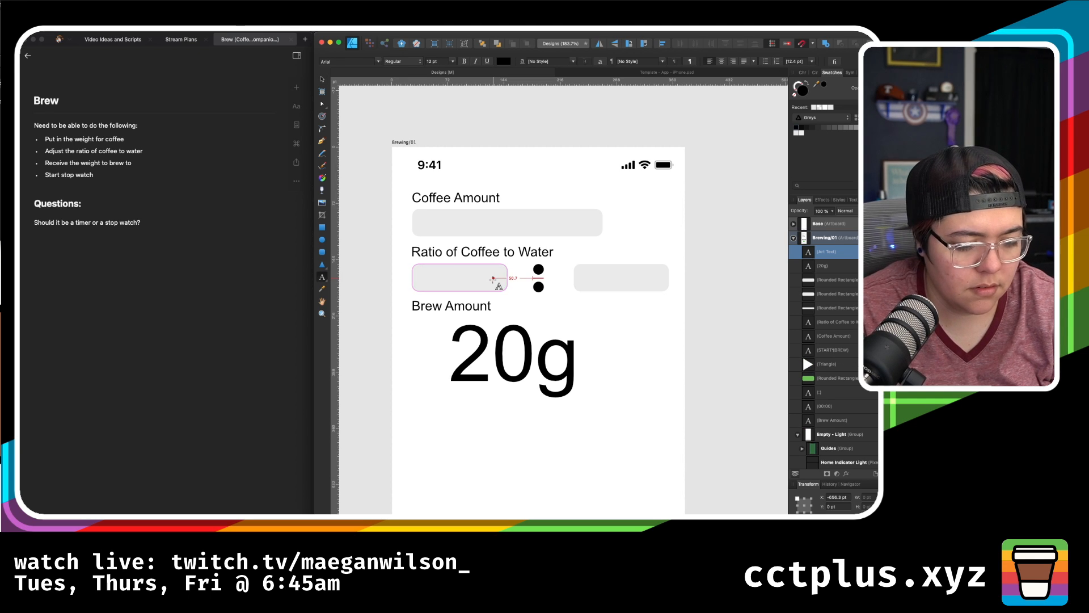
type("g")
key("Escape")
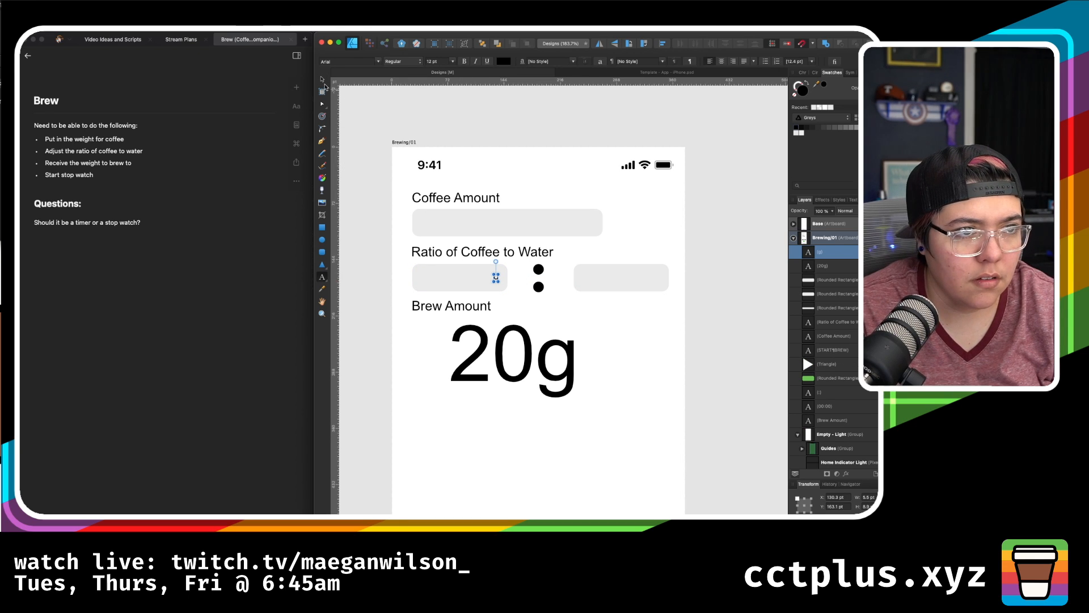
left_click(322, 81)
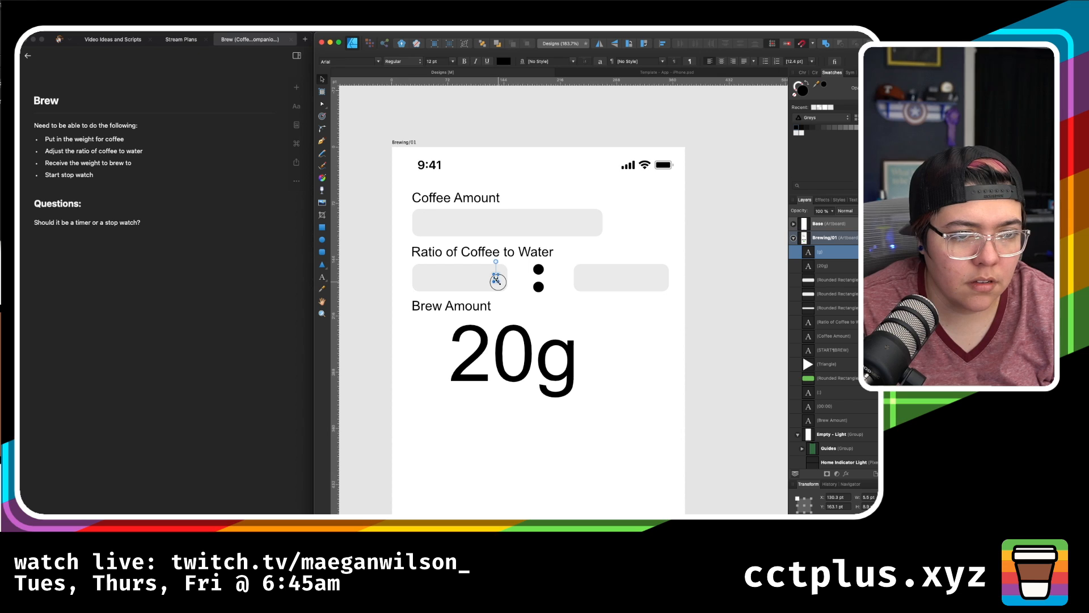
left_click_drag(497, 281, 502, 287)
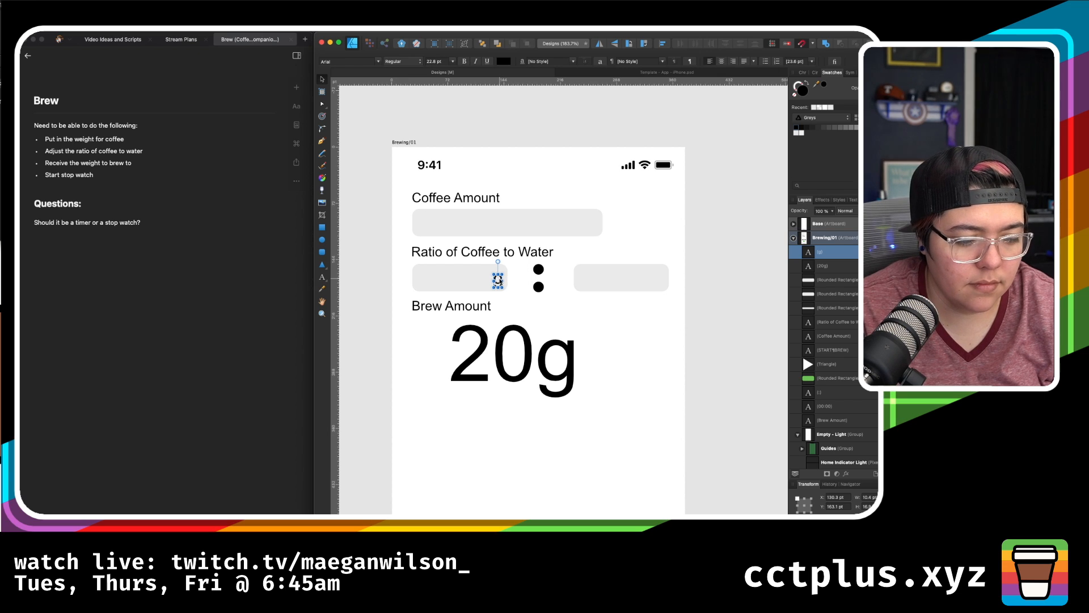
left_click_drag(494, 278, 494, 278)
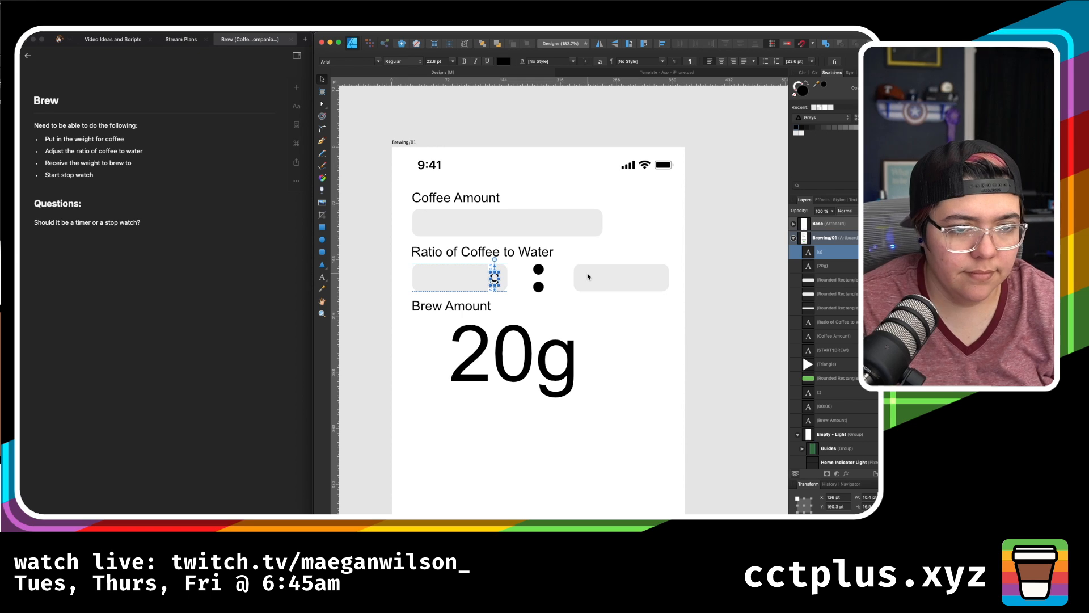
- Duplicate the g unit text and place the copy inside the right end of the second ratio field
key("super+j")
key("Down")
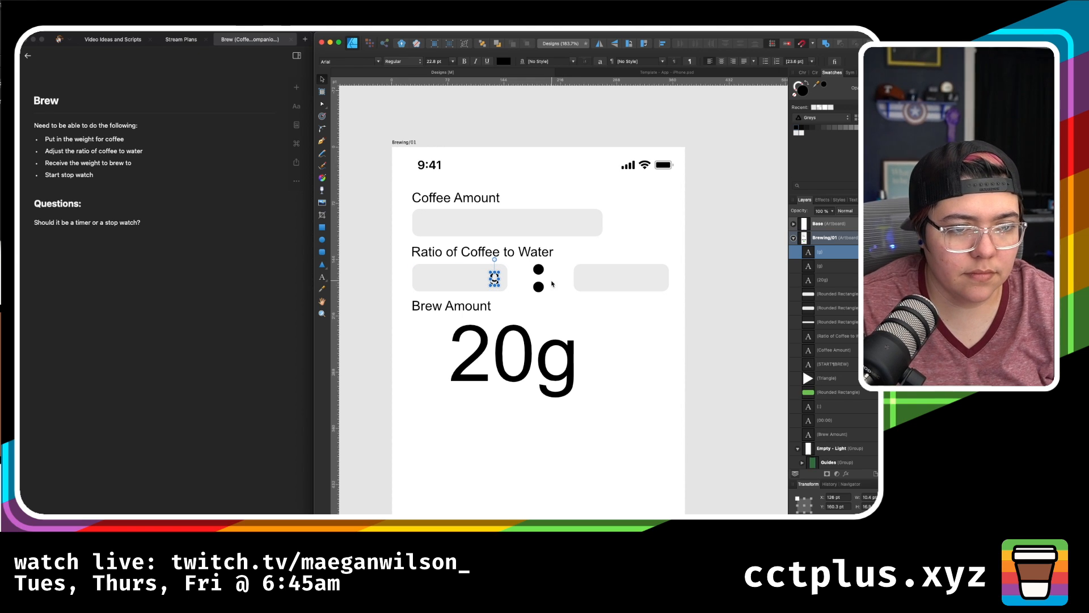
left_click_drag(496, 279, 657, 280)
left_click(771, 289)
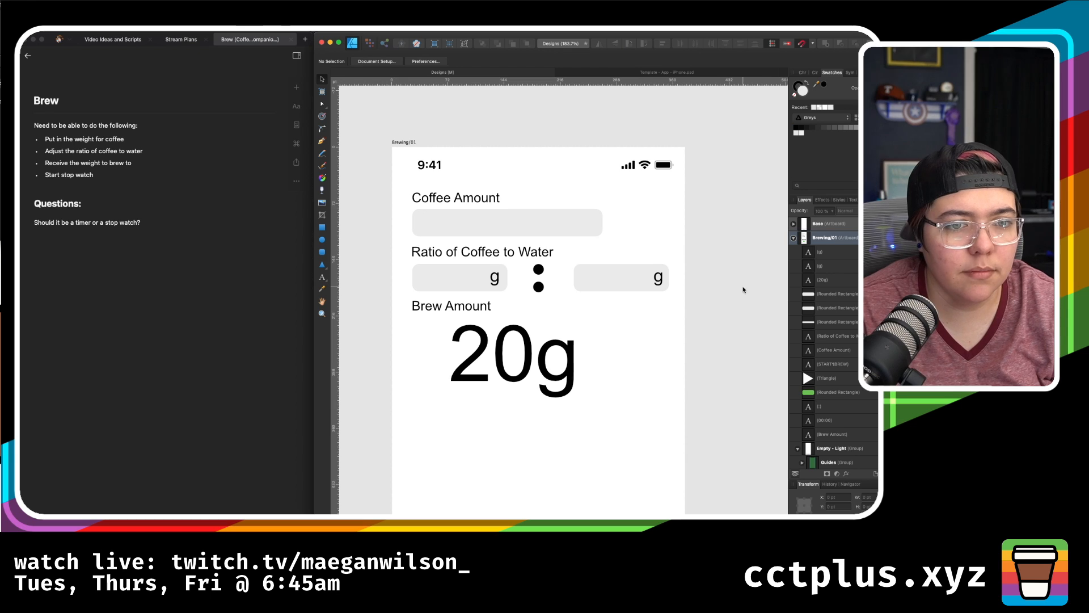
- Narrow the Coffee Amount field to about 122 pt, matching the ratio field below it
left_click(582, 229)
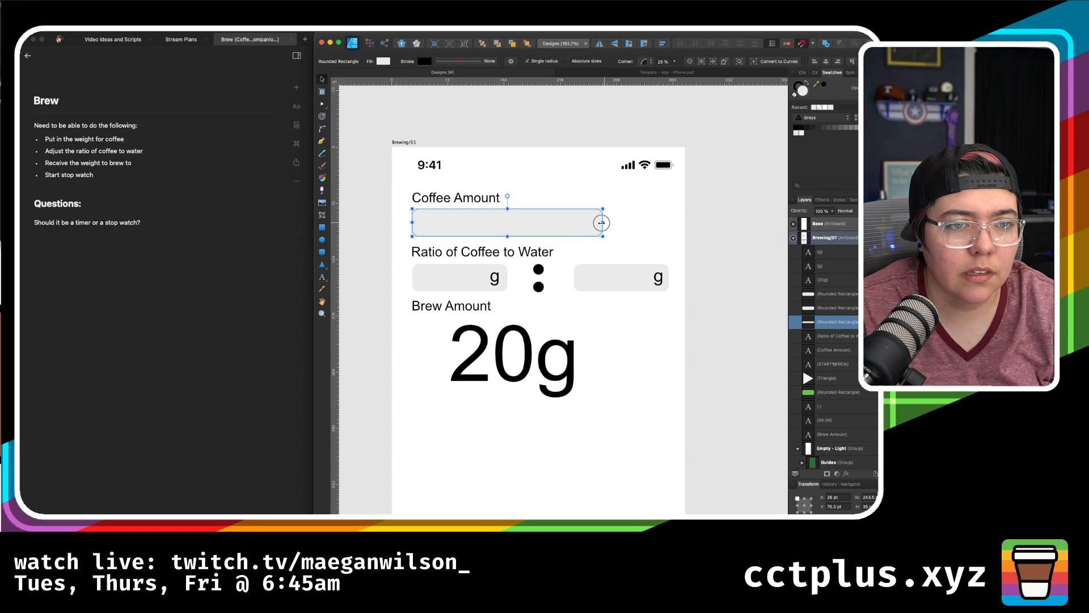
left_click_drag(602, 222, 507, 222)
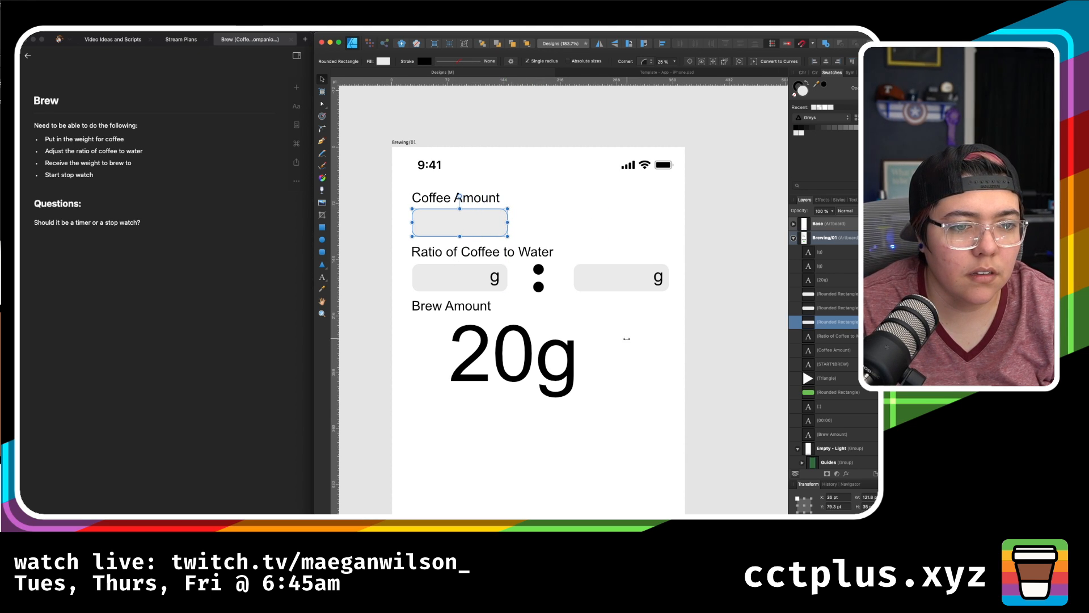
left_click(747, 397)
- Centre the 20g text horizontally on the artboard below the Brew Amount label, at about X 109 pt
scroll(748, 399, "down", 1)
scroll(748, 399, "down", 5)
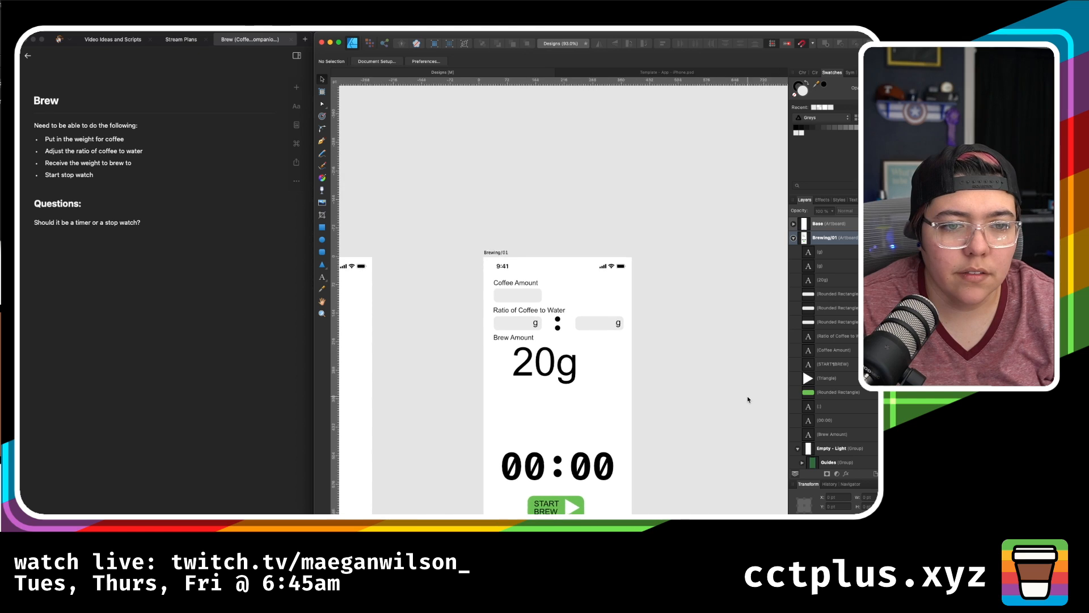
left_click_drag(477, 369, 491, 369)
left_click(617, 367)
left_click(539, 363)
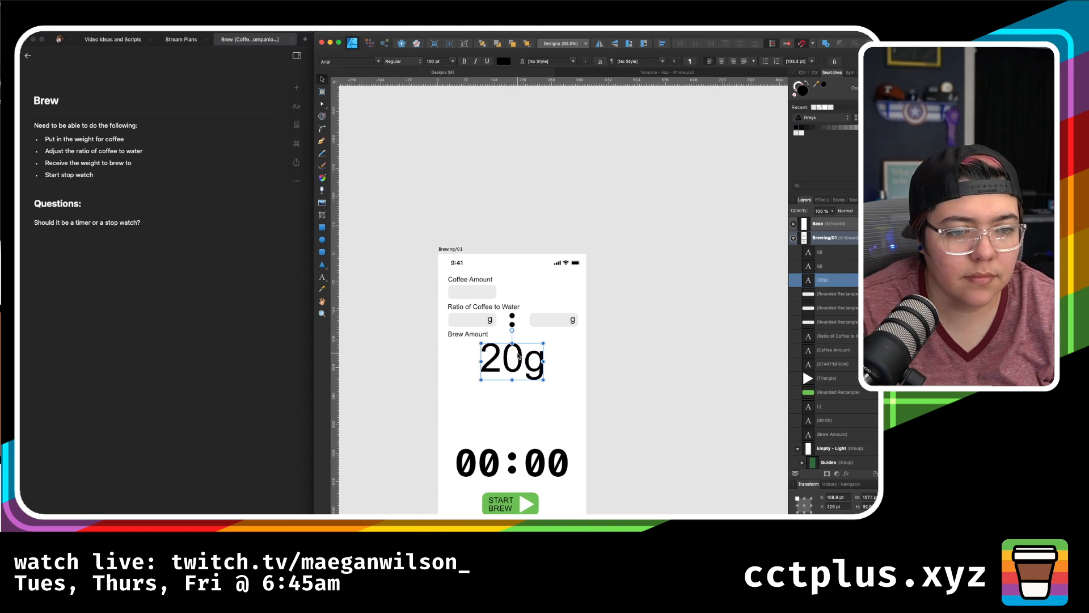
scroll(627, 403, "down", 5)
scroll(627, 404, "left", 1)
scroll(625, 402, "up", 1)
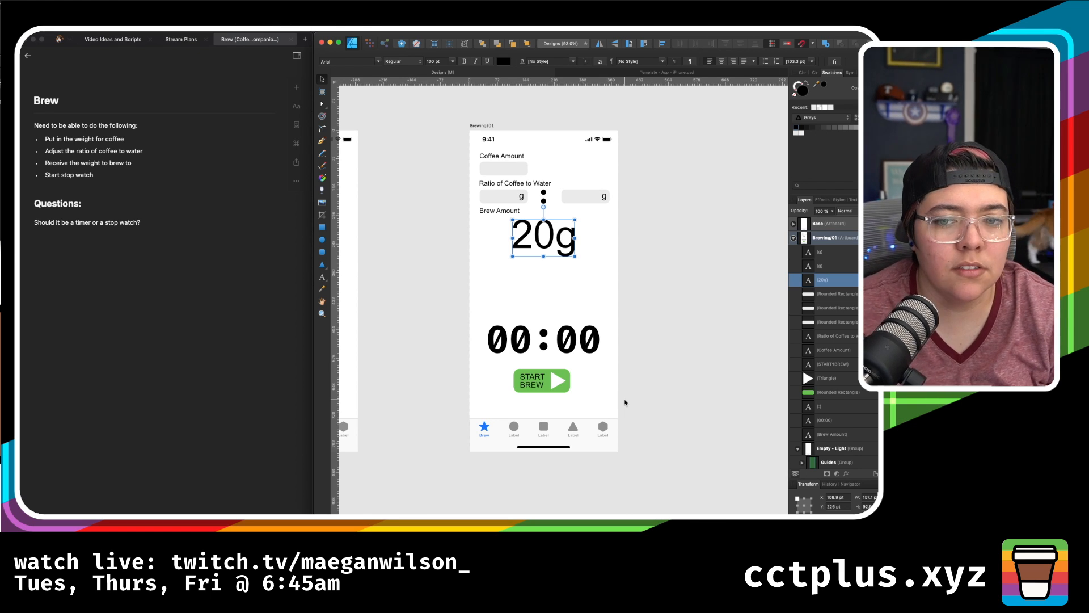
left_click(711, 367)
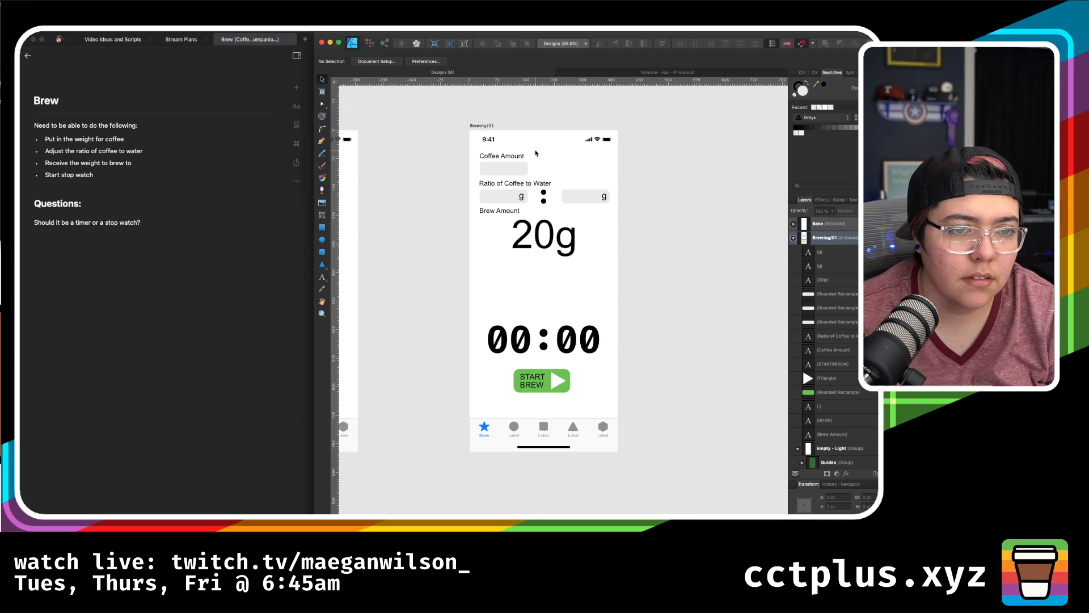
- Try the 00:00 stopwatch text higher, just below the 20g brew amount at about Y 371 pt, and undo the move
left_click(567, 351)
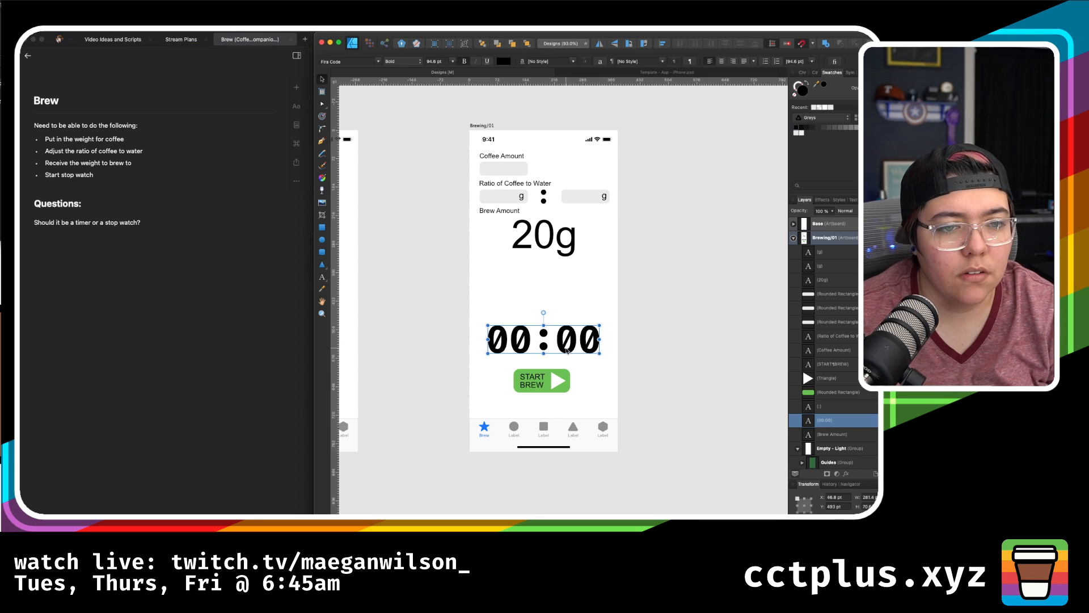
left_click_drag(567, 351, 574, 299)
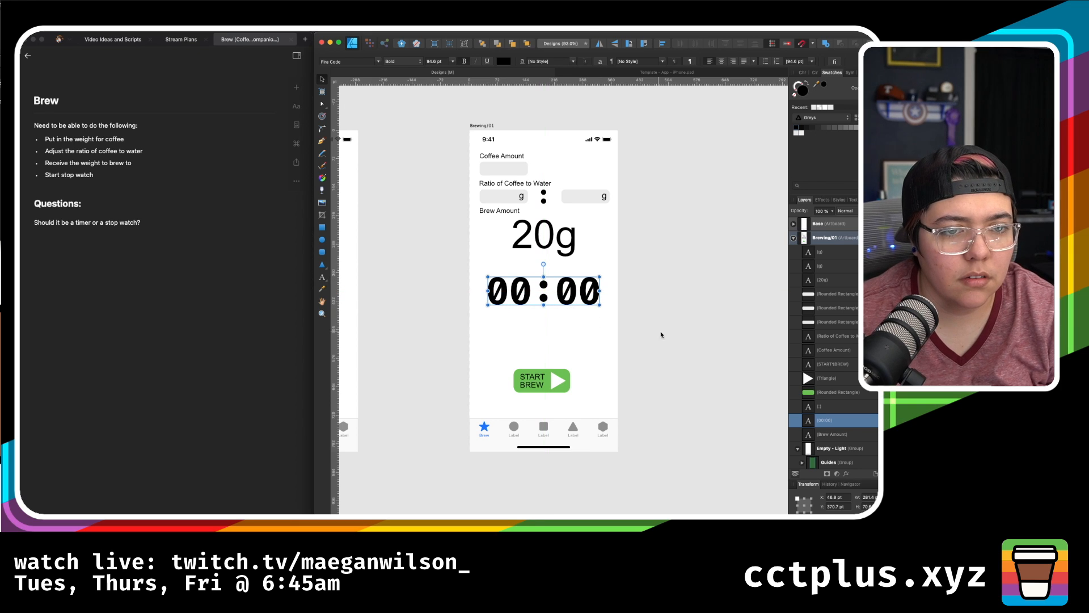
left_click(663, 335)
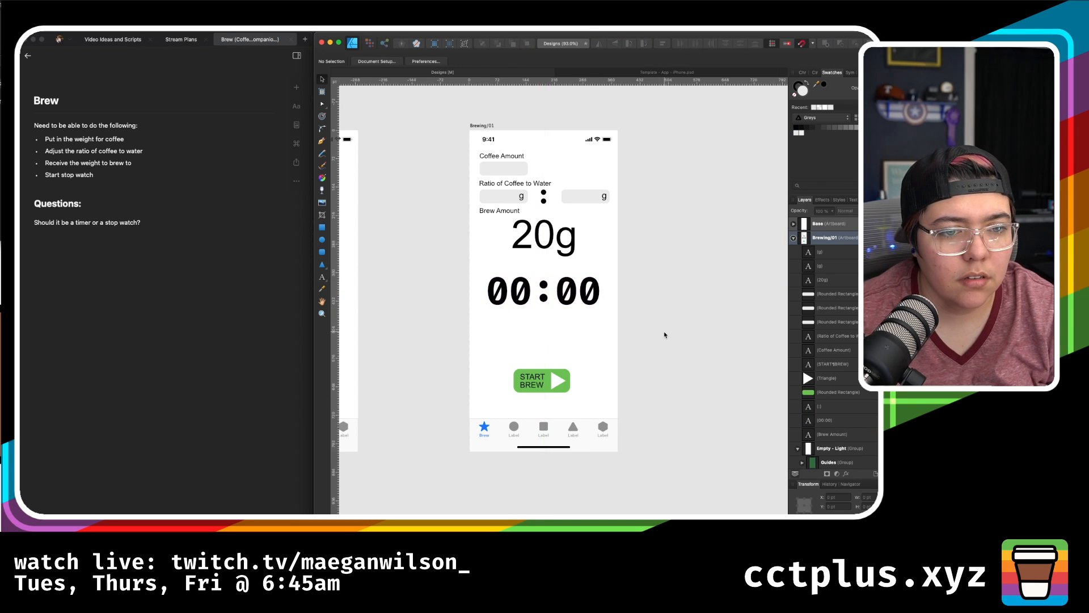
key("ctrl+z")
key("ctrl+z")
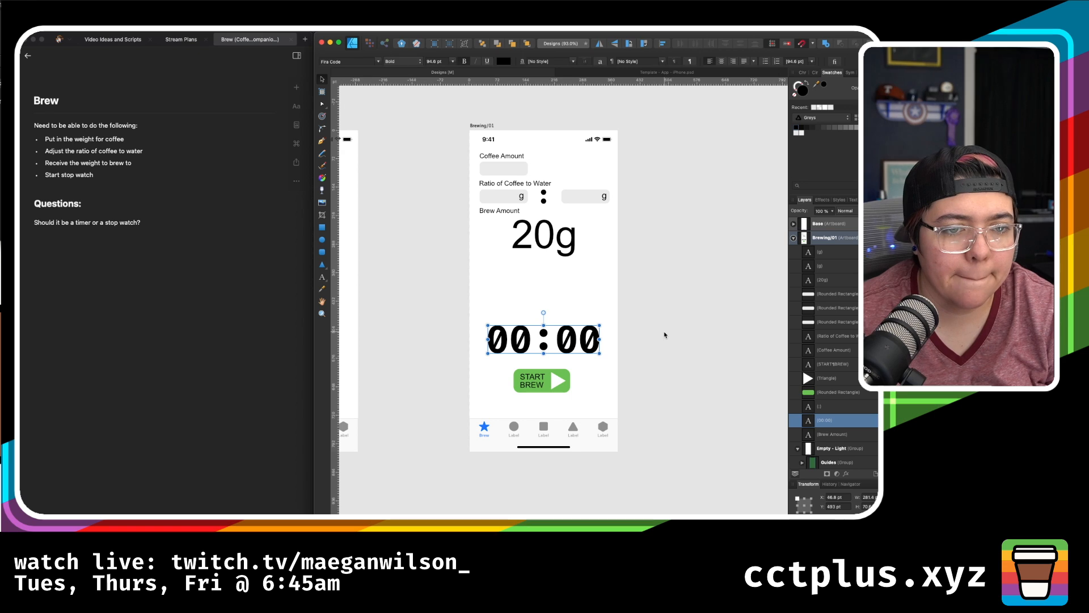
left_click(665, 334)
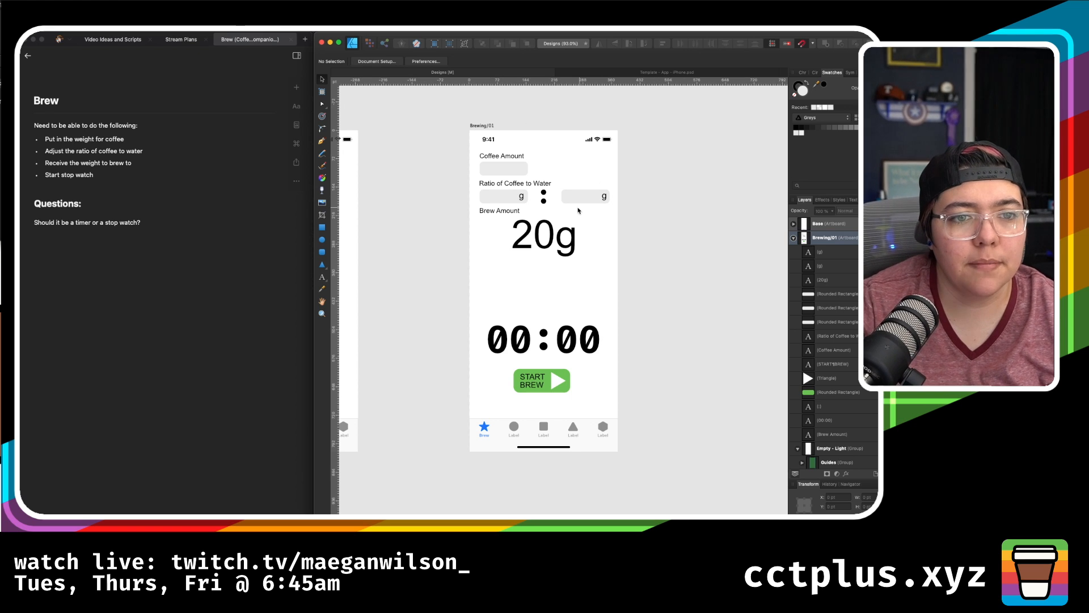
left_click(553, 247)
left_click(511, 215, "shift")
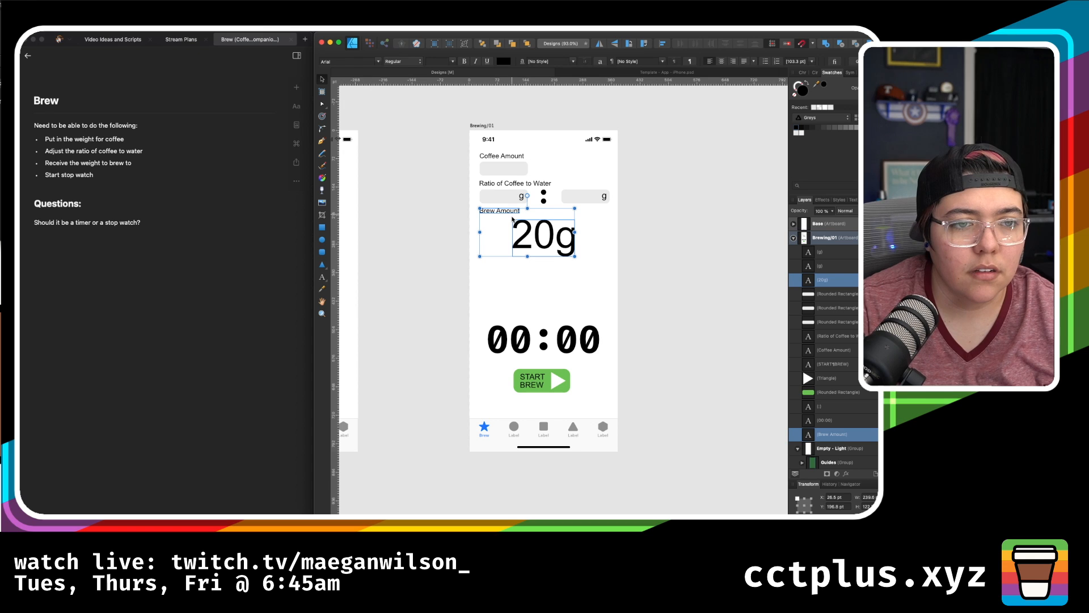
left_click(656, 297)
- Select the whole Brewing/01 artboard
scroll(646, 300, "right", 2)
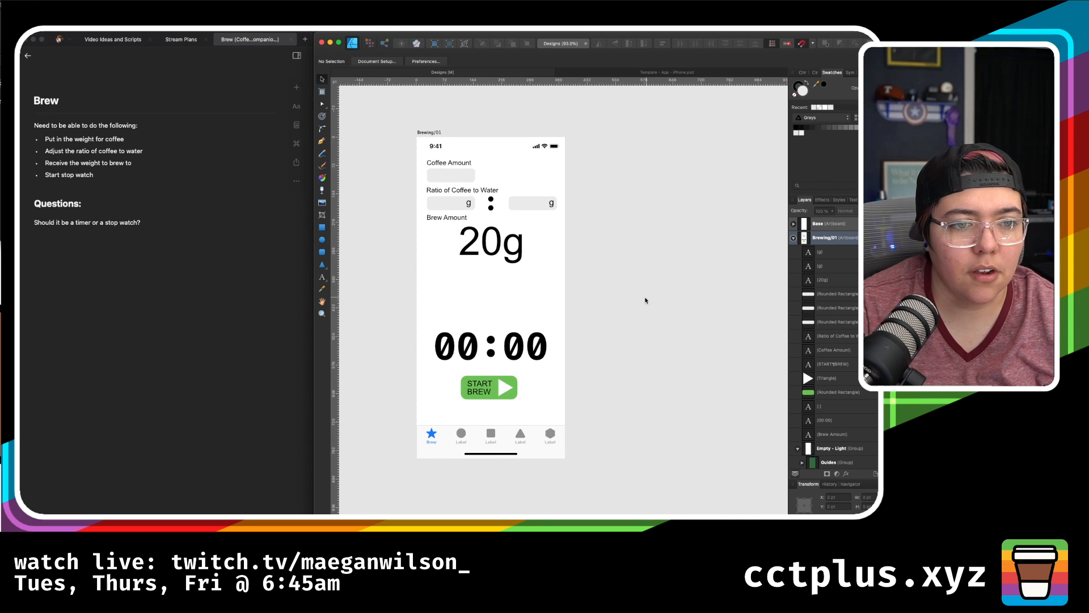
left_click(434, 133)
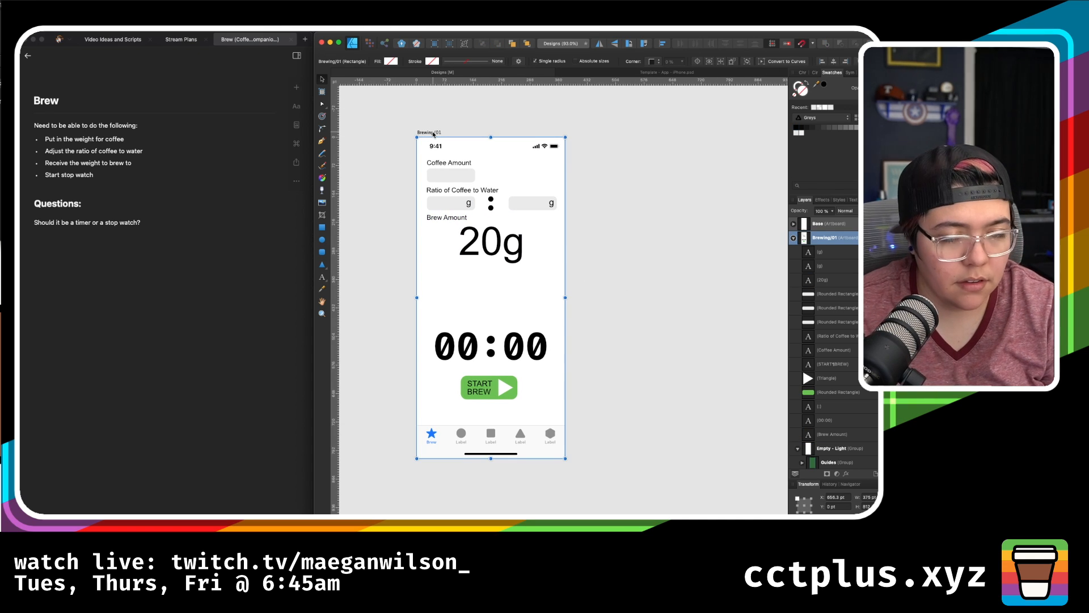
- Duplicate the Brewing/01 artboard directly below the original and rename the copy "Brewing/02 Time start"
left_click_drag(434, 135, 444, 493)
scroll(454, 487, "down", 10)
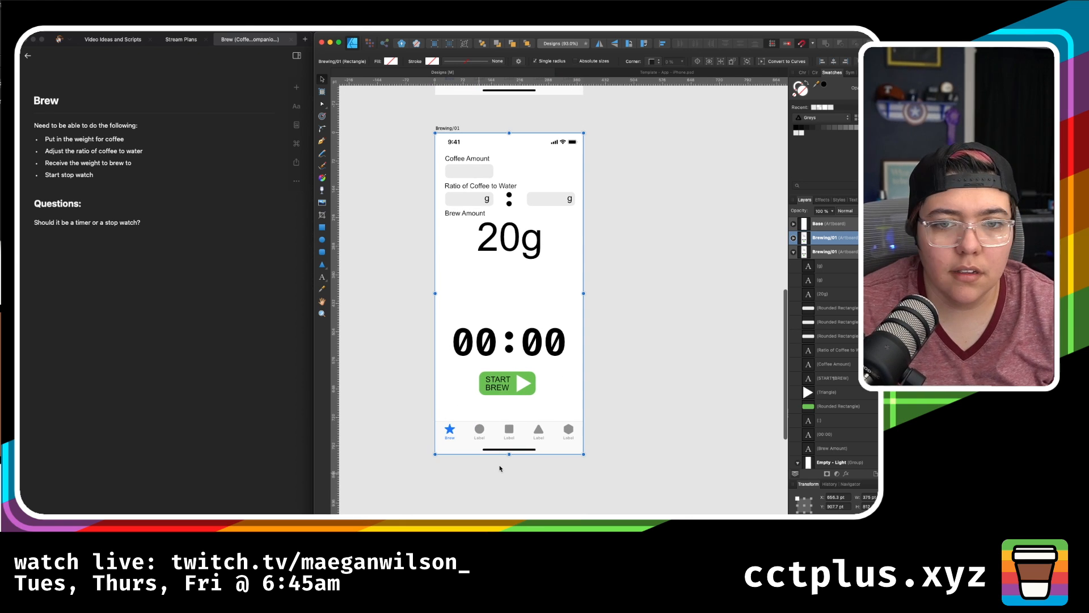
double_click(843, 241)
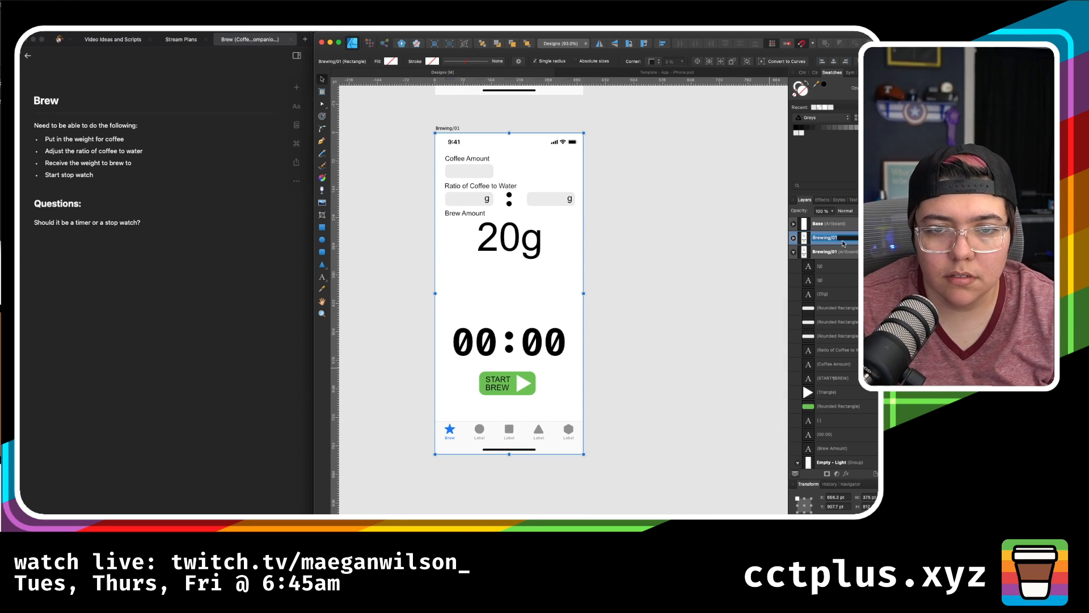
left_click(845, 238)
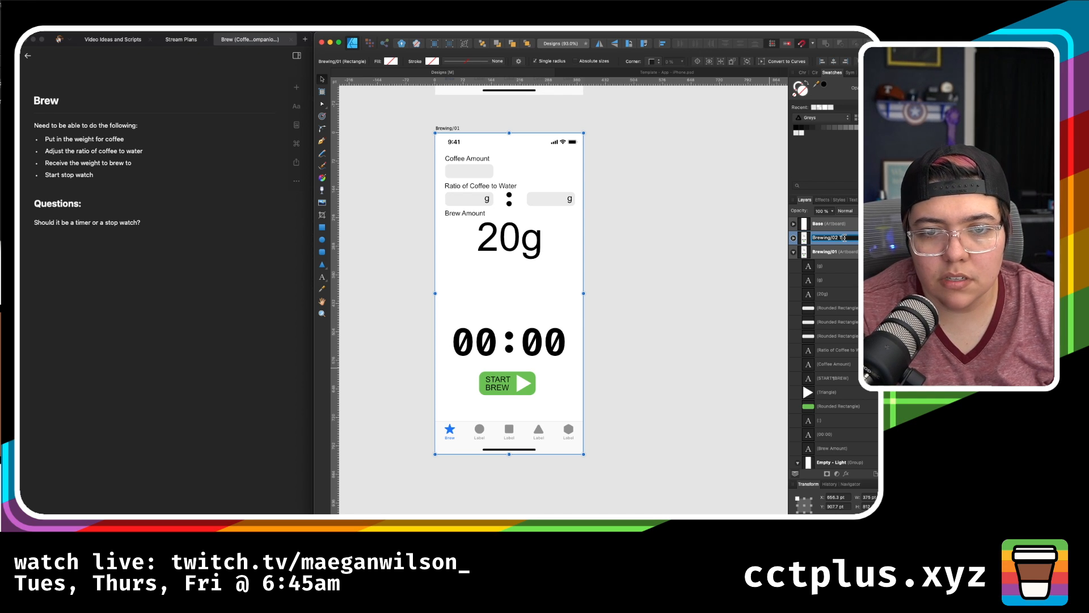
key("Return")
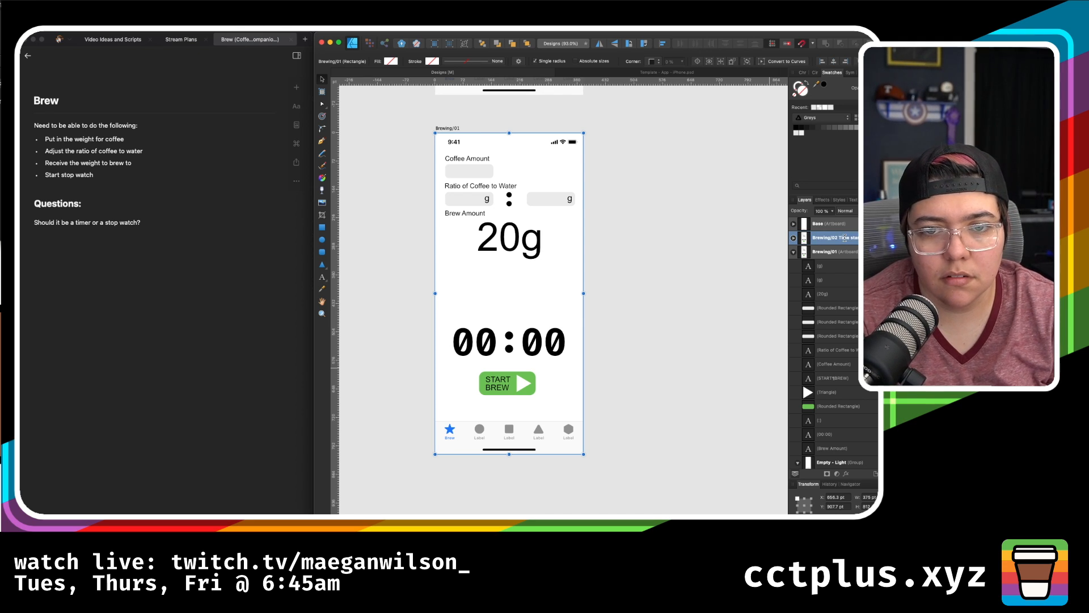
- Duplicate the "g" in the first Ratio of Coffee to Water field and change the copy's text to 16
left_click(654, 211)
left_click(481, 247)
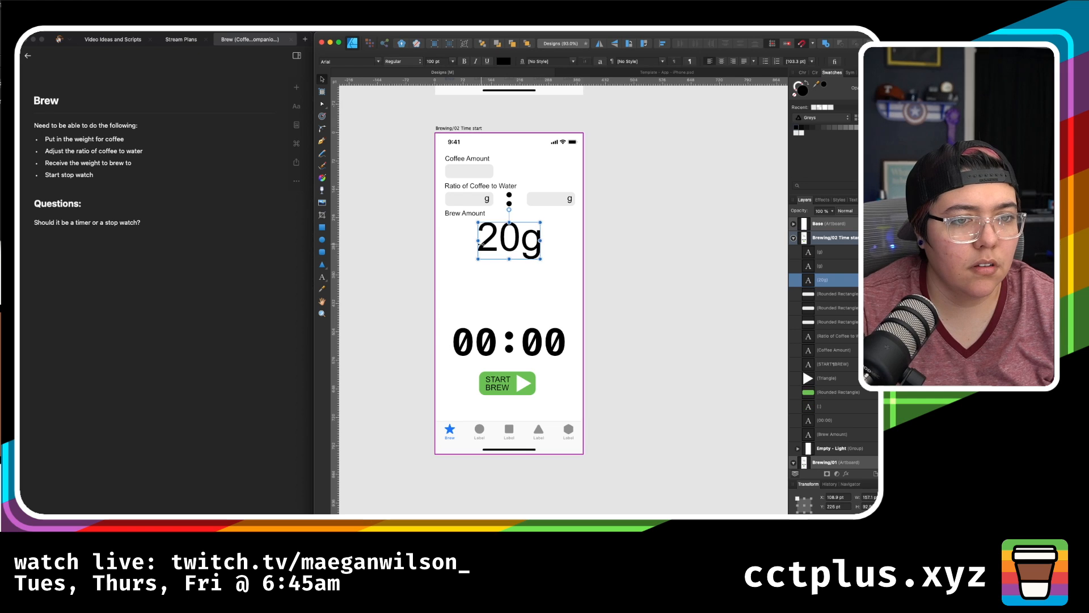
scroll(637, 187, "up", 5)
scroll(637, 188, "down", 3)
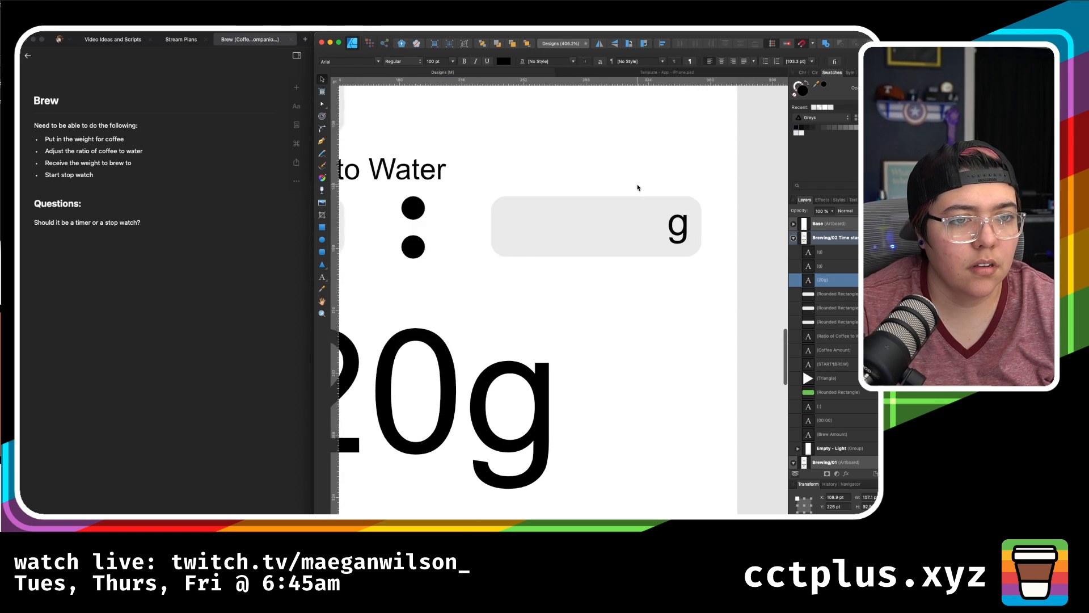
left_click(577, 217)
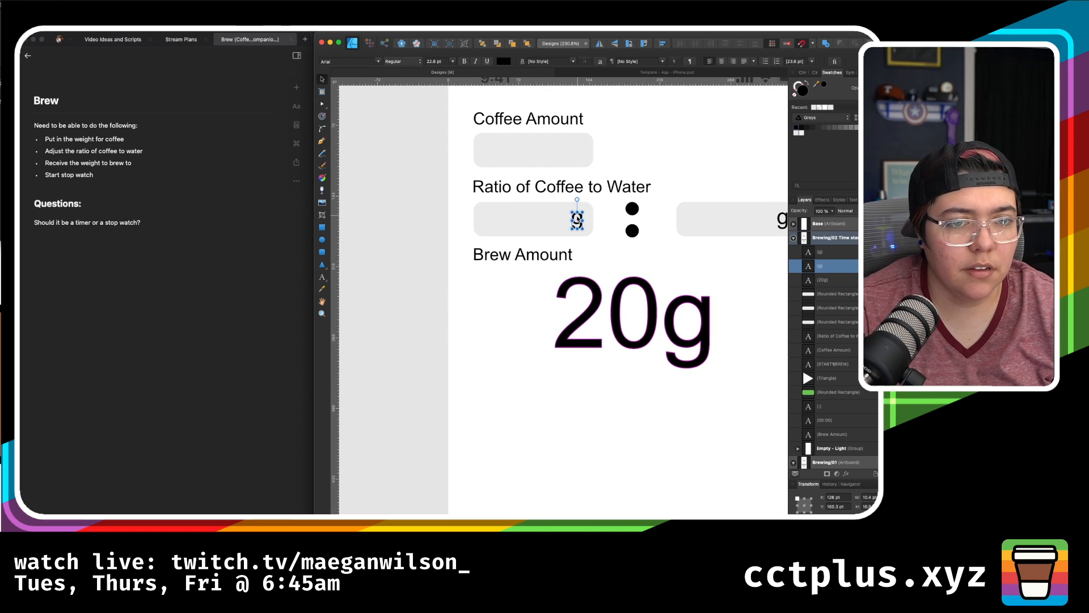
key("super+j")
left_click_drag(577, 217, 550, 220)
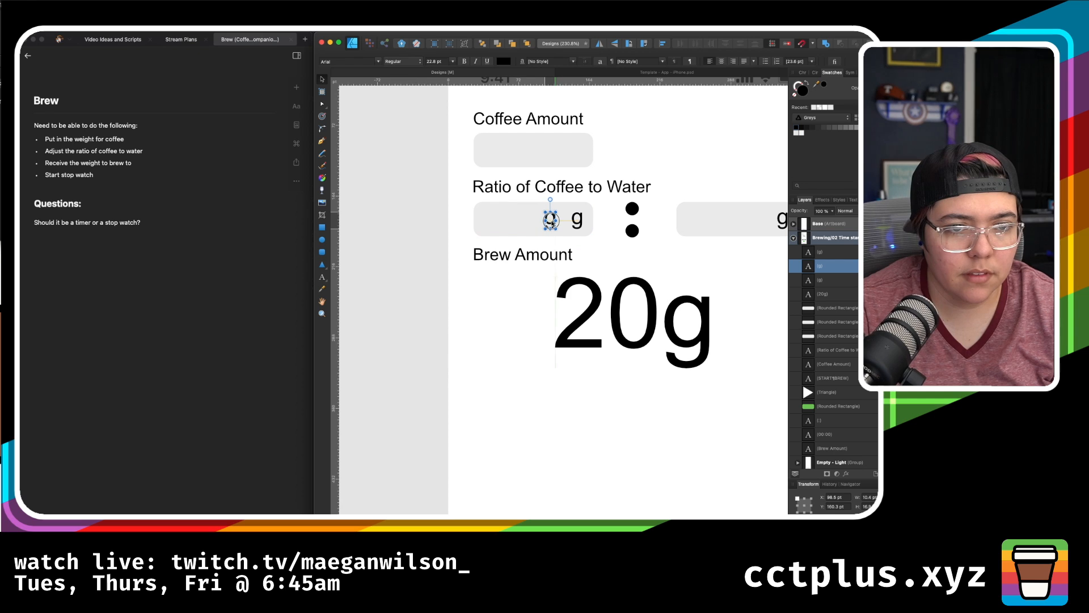
key("t")
double_click(550, 220)
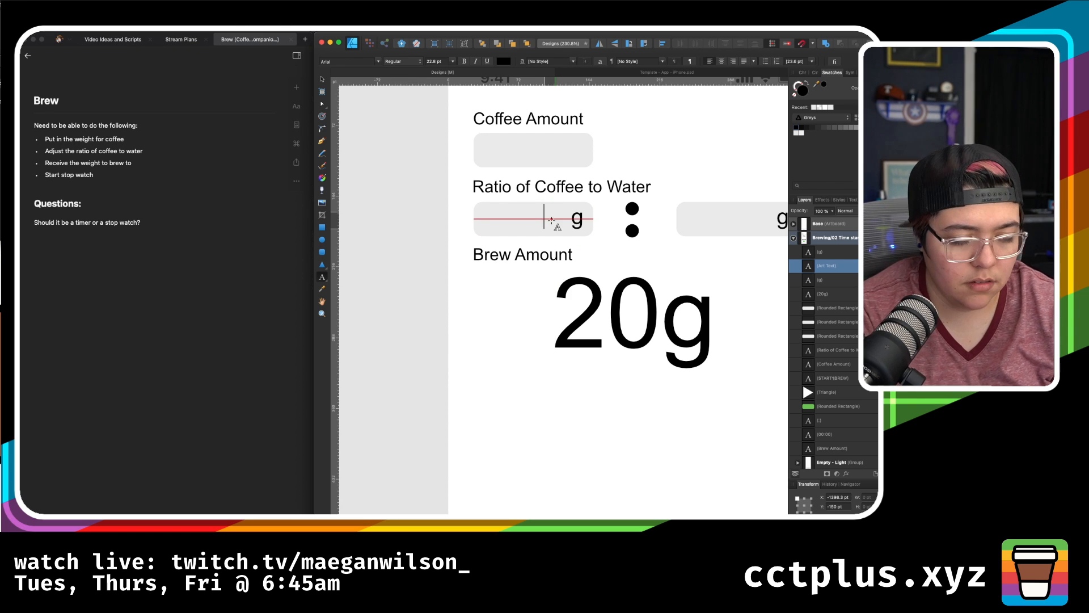
type("16")
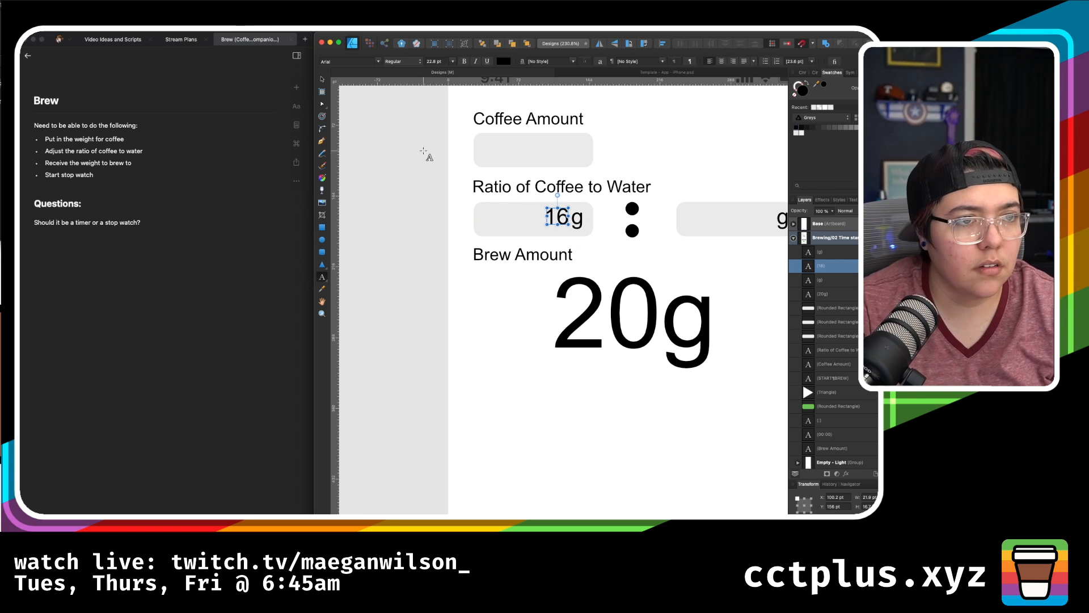
- Space the 16 away from its "g" and copy it into the second ratio field with its text changed to 1
left_click(322, 79)
left_click_drag(557, 215, 759, 240)
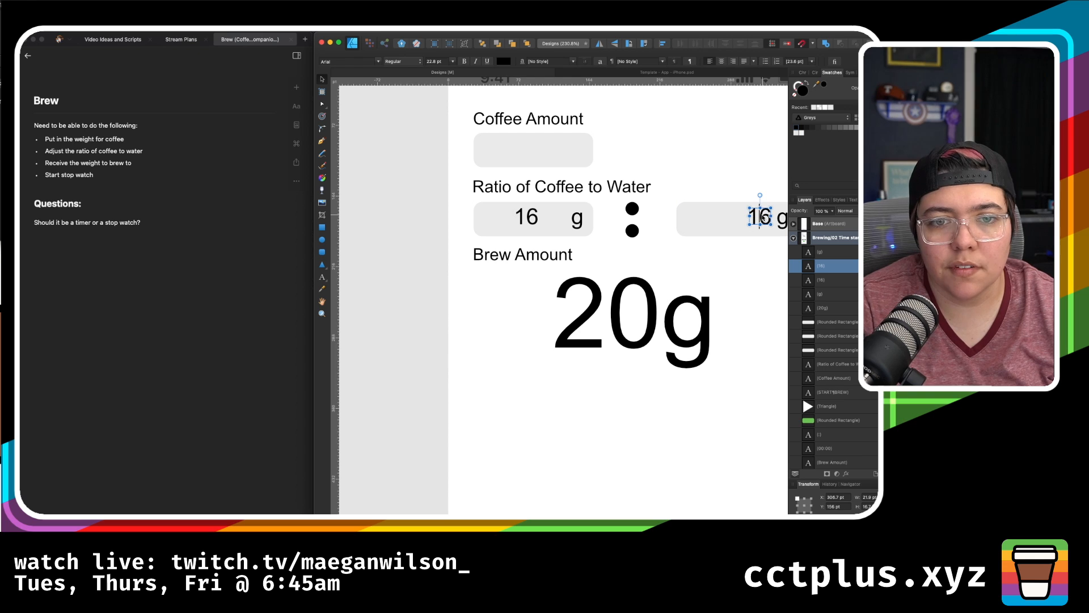
double_click(759, 217)
type("1")
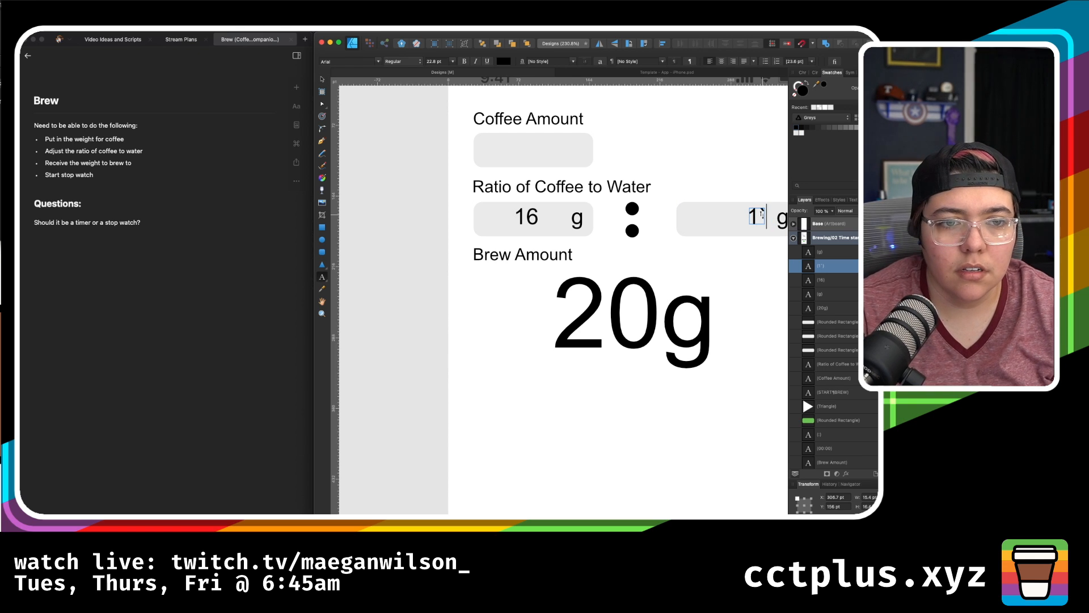
key("Escape")
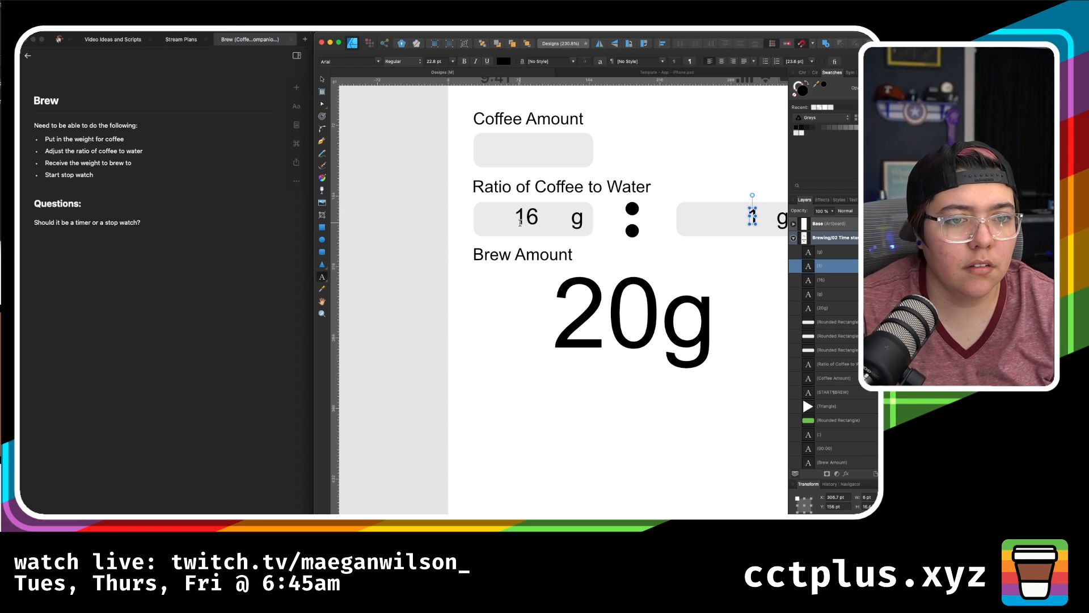
key("v")
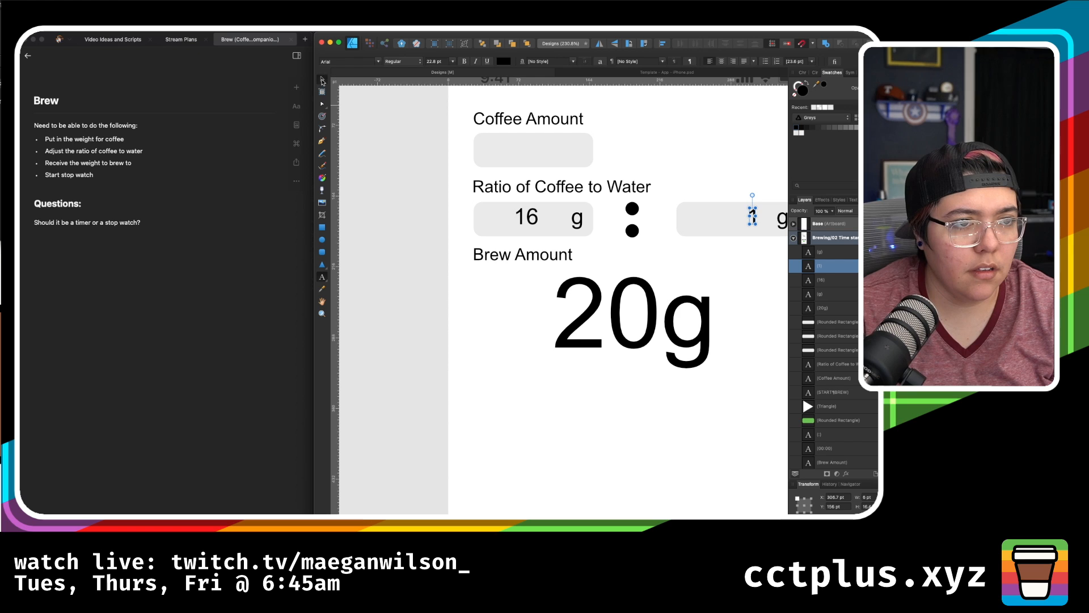
- Change the number in the first Ratio of Coffee to Water field to 15
left_click(535, 221)
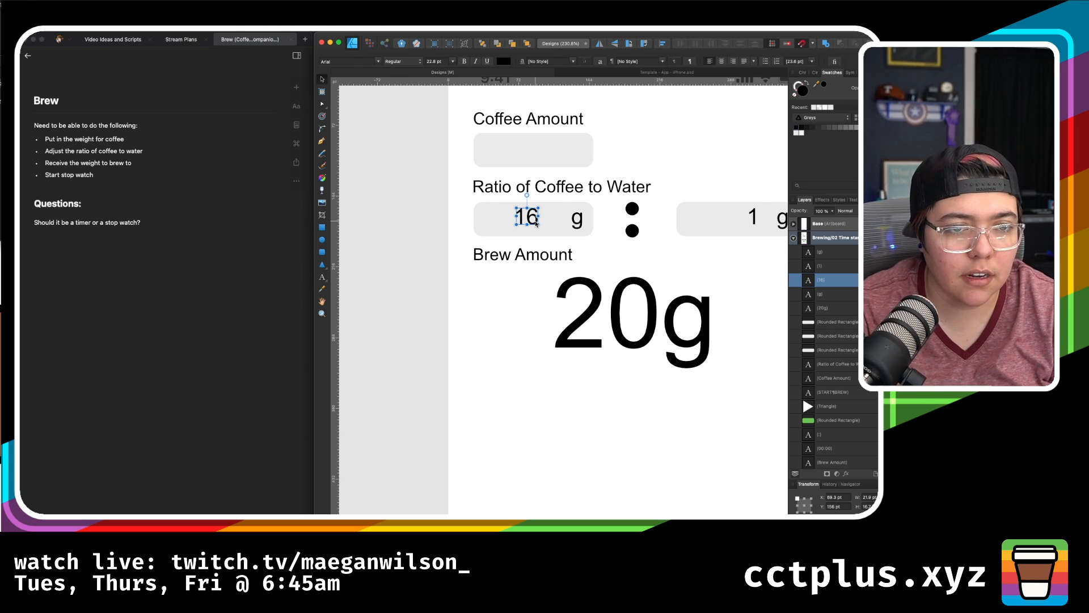
double_click(527, 218)
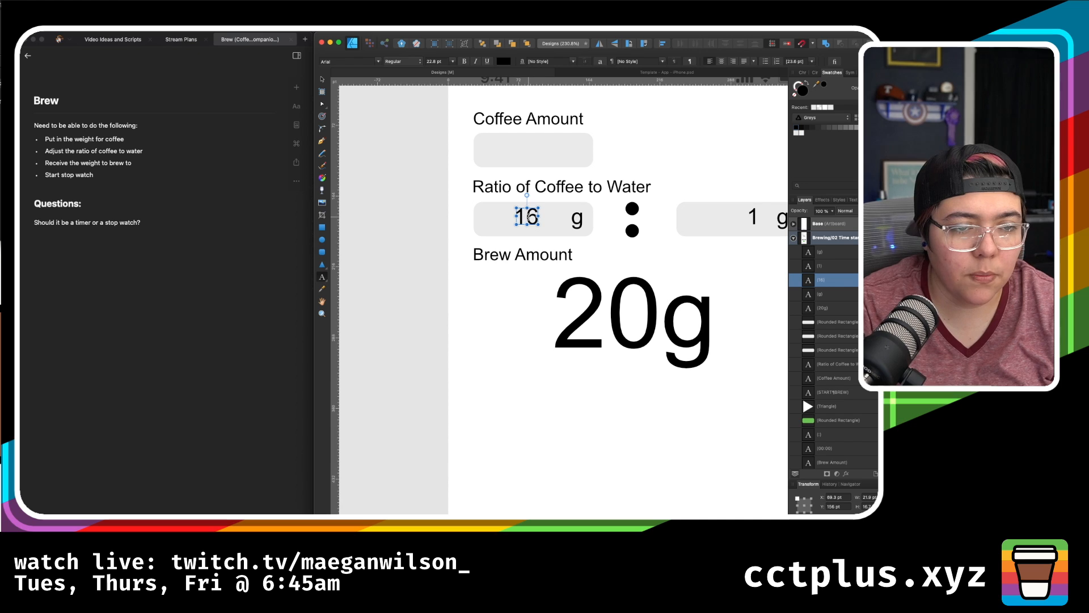
type("15")
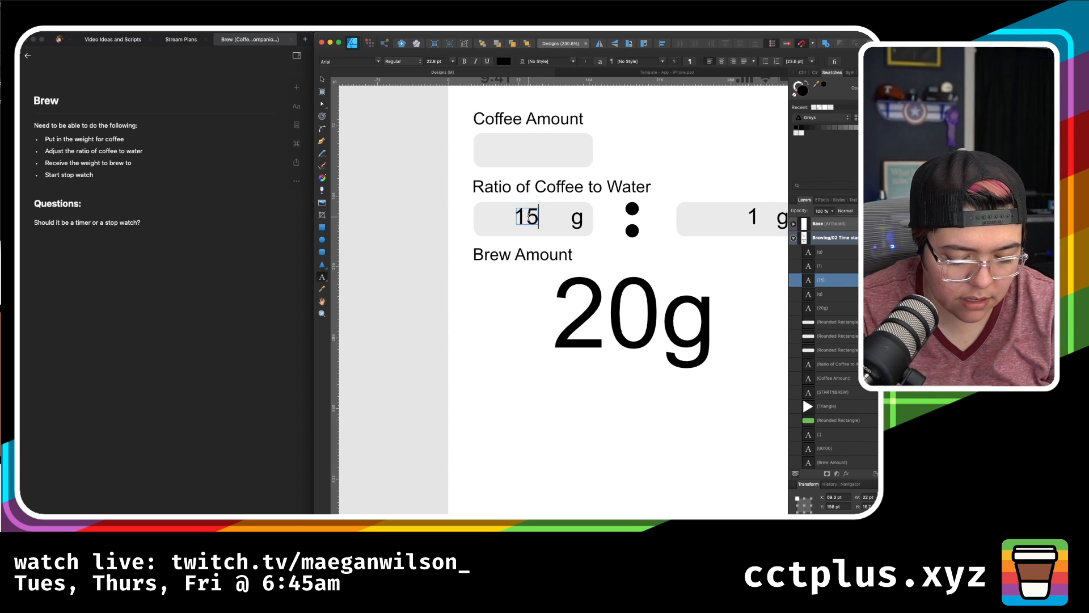
key("Escape")
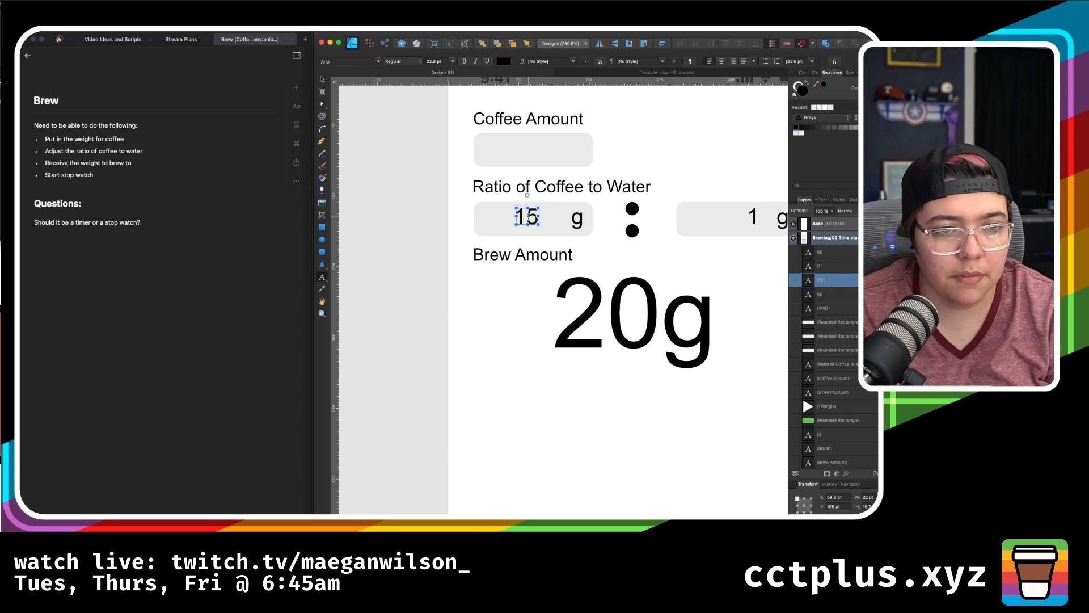
left_click(536, 144)
type("45")
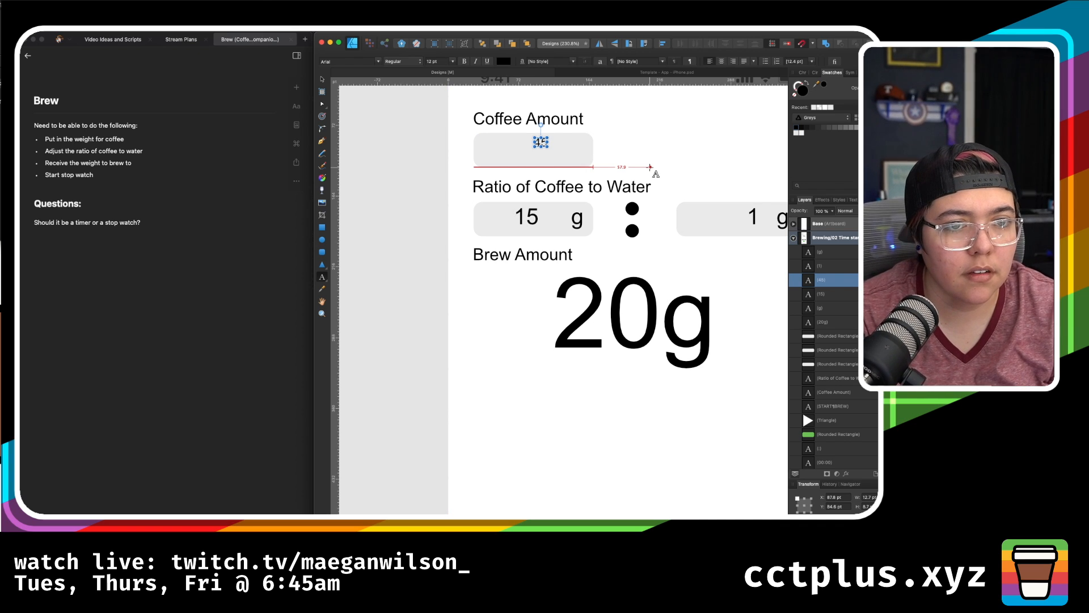
key("super+z")
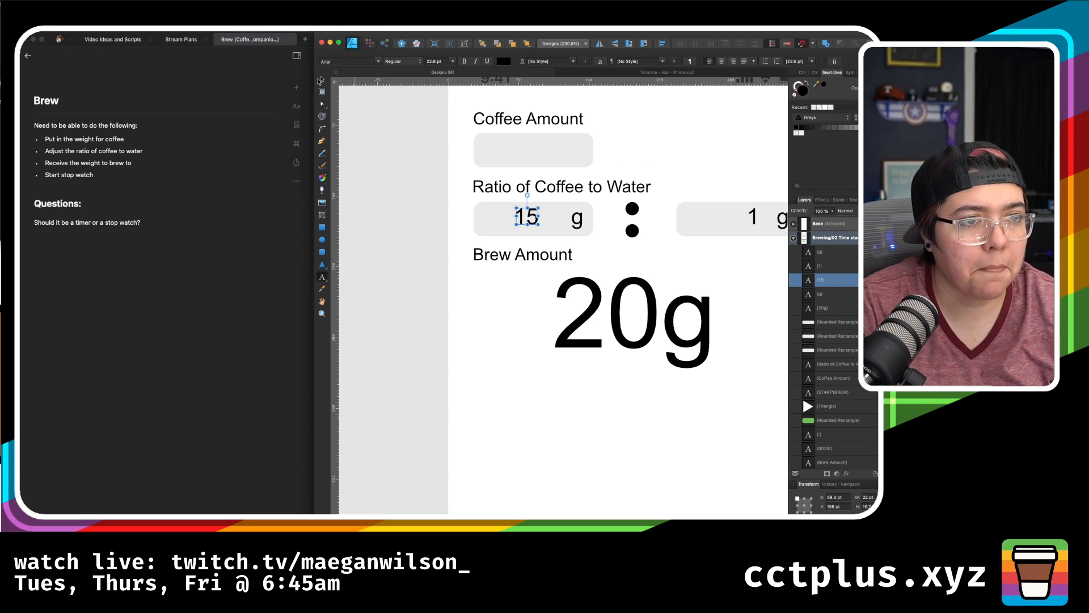
- Copy the first ratio field's number and "g" into the Coffee Amount field and change the copied number to 45
key("v")
left_click(576, 221, "shift")
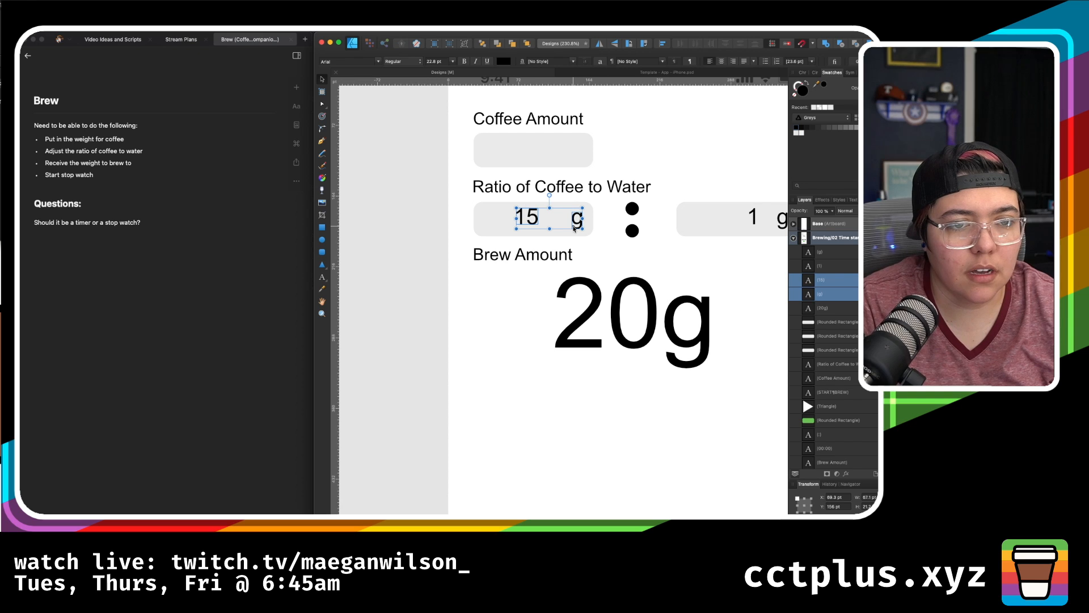
key("super+j")
left_click_drag(575, 224, 576, 152)
left_click(525, 158)
double_click(525, 158)
key("BackSpace")
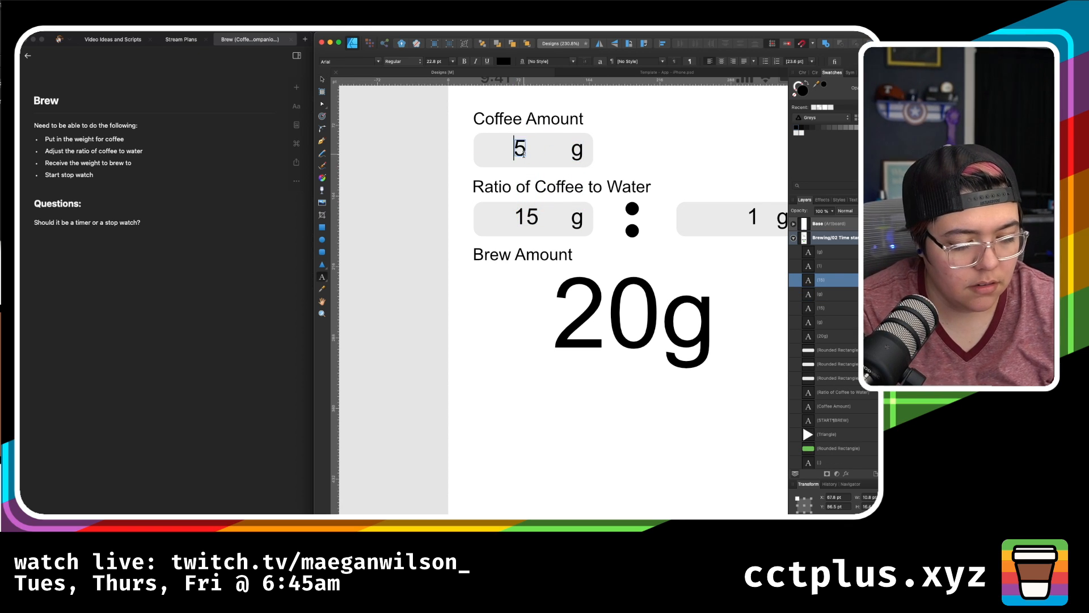
type("4")
- Change the large Brew Amount text to 675g and center it horizontally on the artboard
double_click(630, 328)
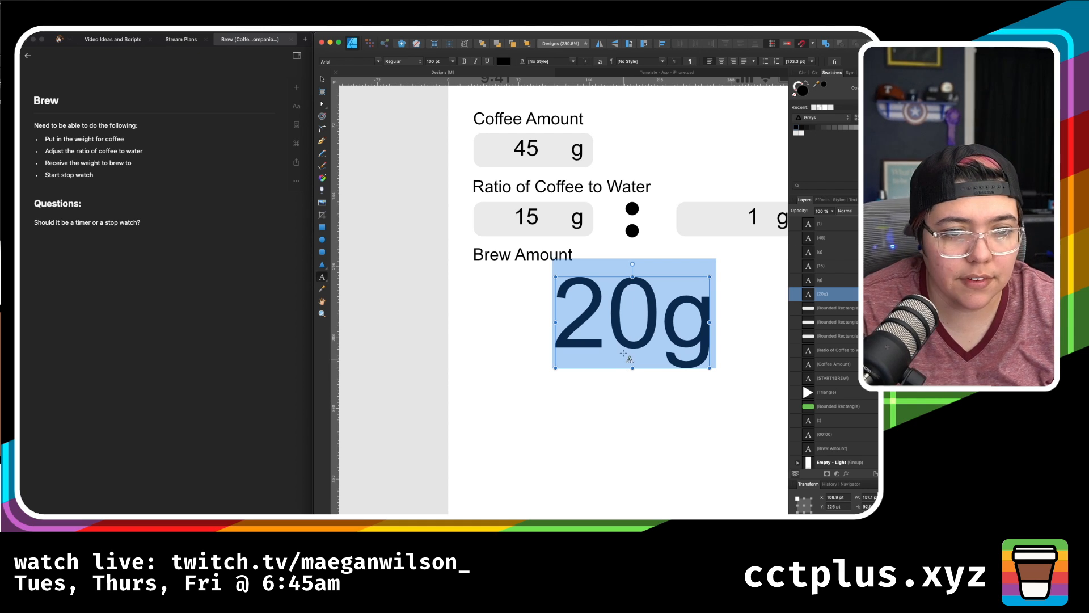
type("6")
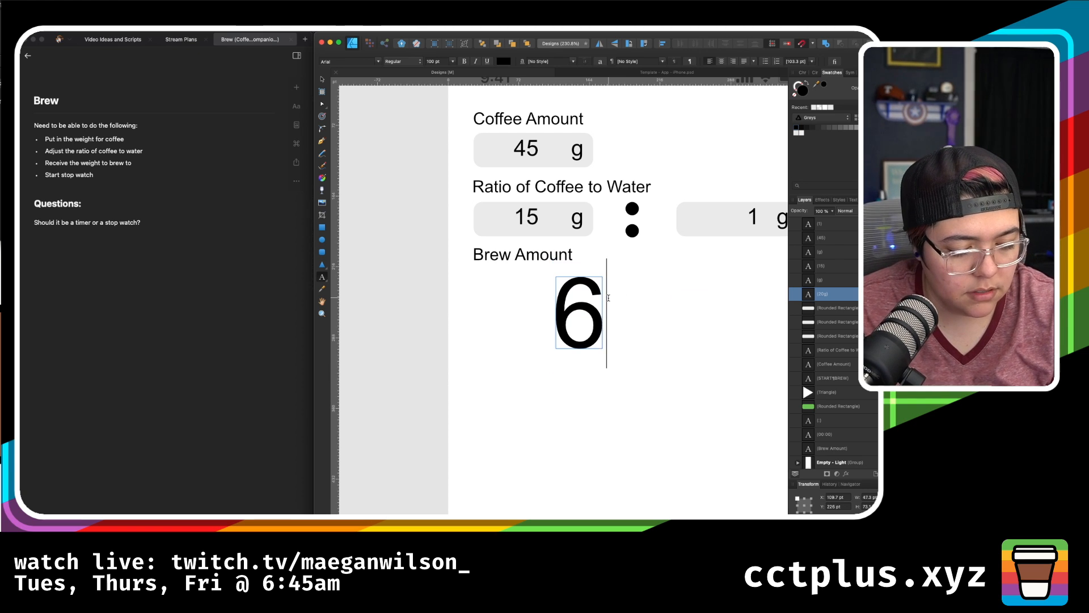
type("75g")
key("Escape")
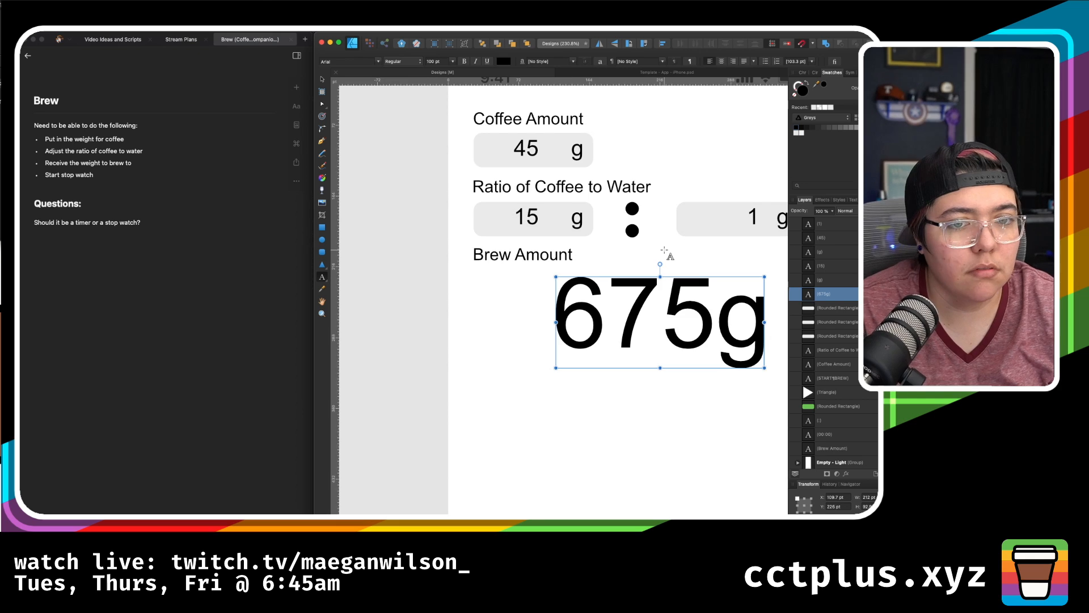
scroll(665, 251, "down", 5)
left_click(322, 83)
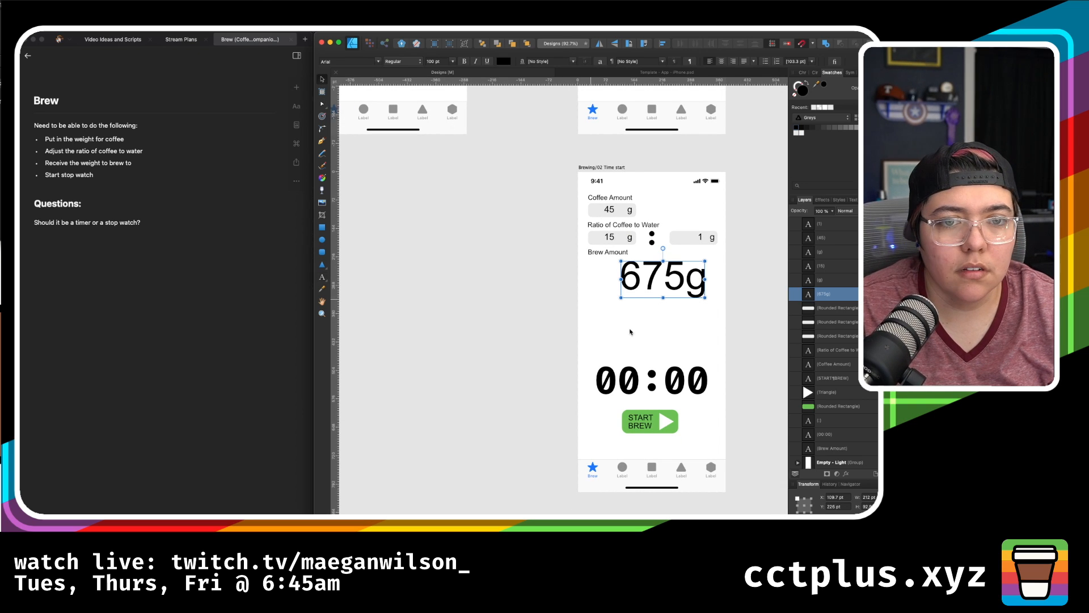
left_click_drag(667, 280, 655, 283)
scroll(655, 283, "right", 5)
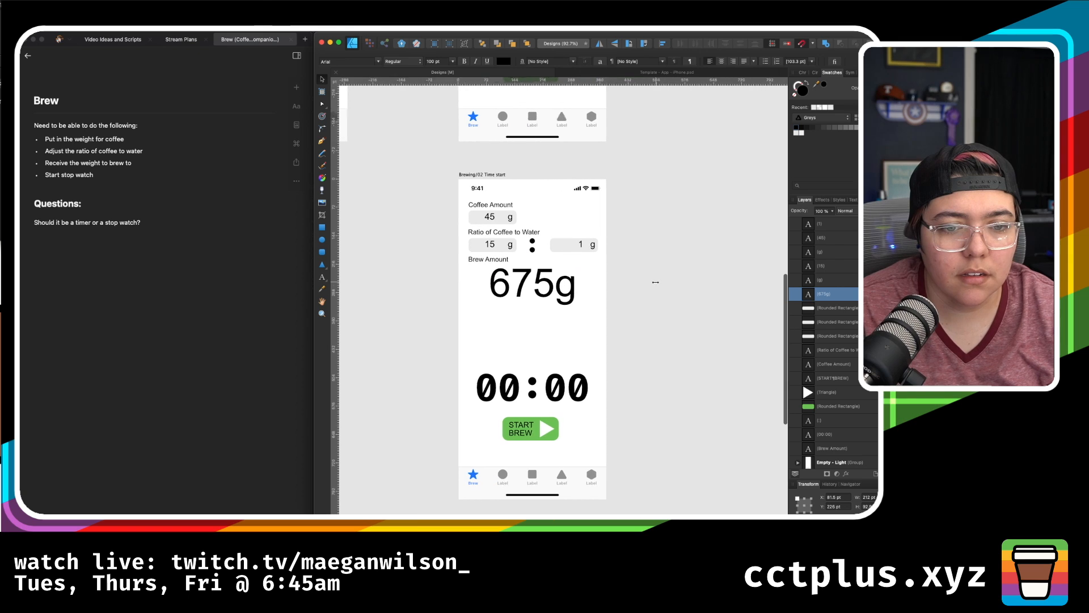
- Set the stopwatch text on the Brewing/02 Time start artboard to 00:30
double_click(476, 389)
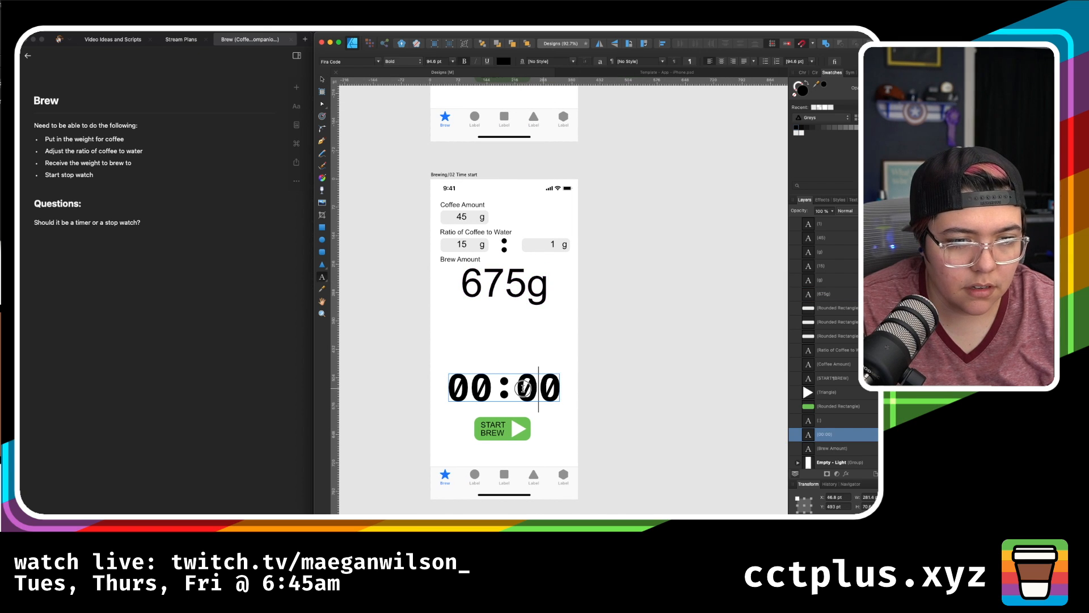
left_click_drag(547, 388, 522, 388)
type("3")
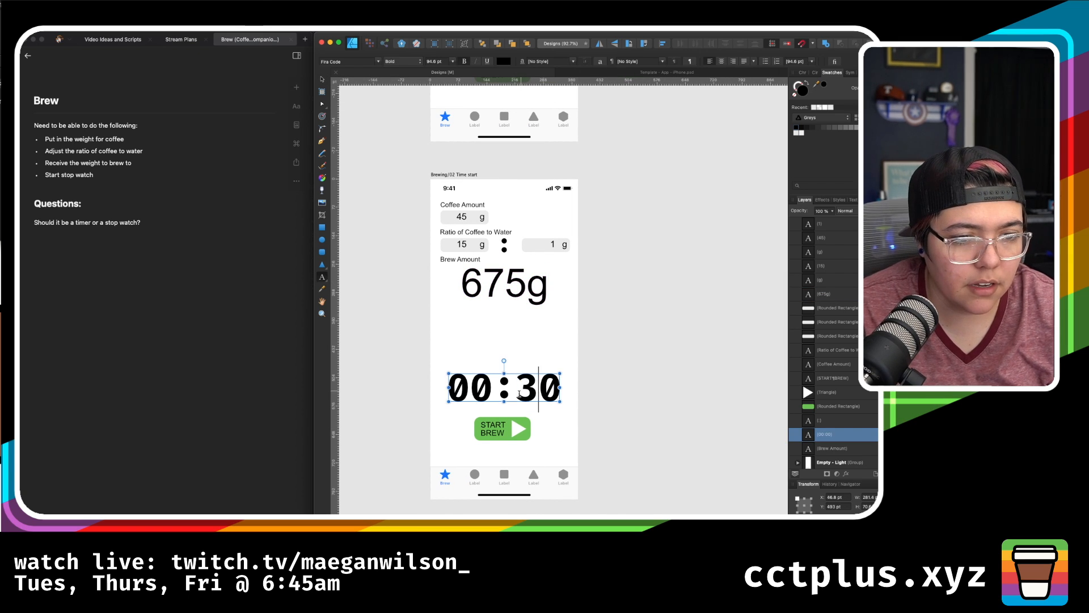
- Delete the white play triangle from the green START BREW button
left_click(523, 427)
scroll(523, 426, "up", 5)
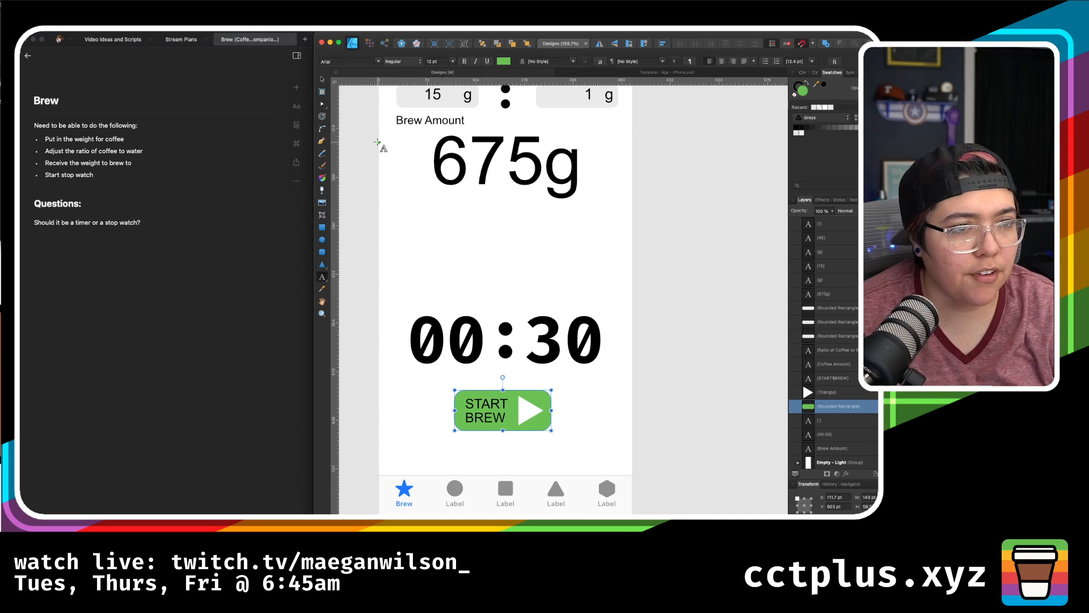
left_click(322, 79)
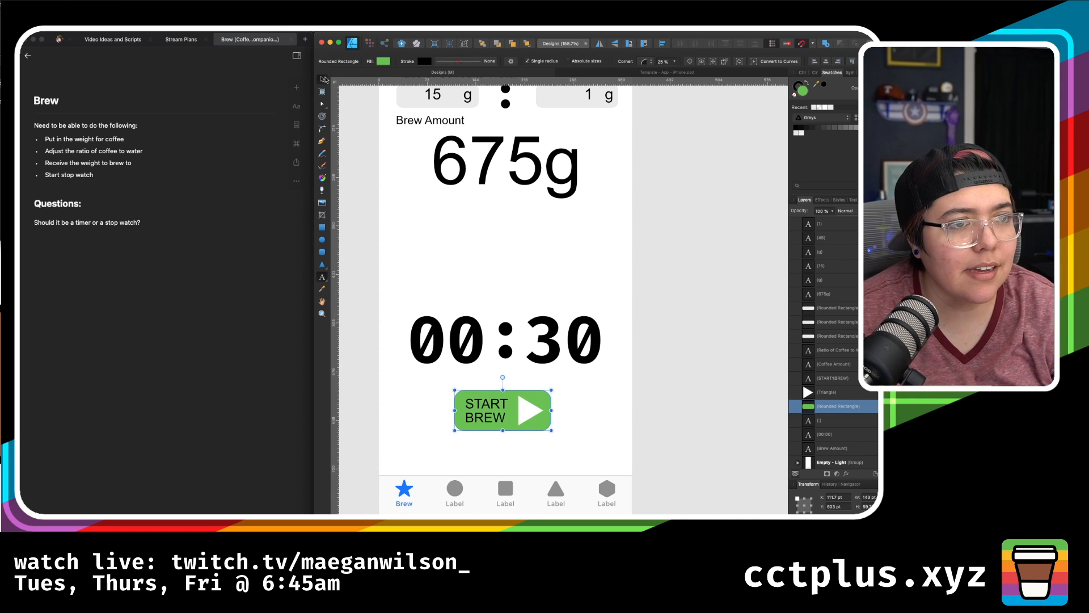
double_click(531, 411)
key("Delete")
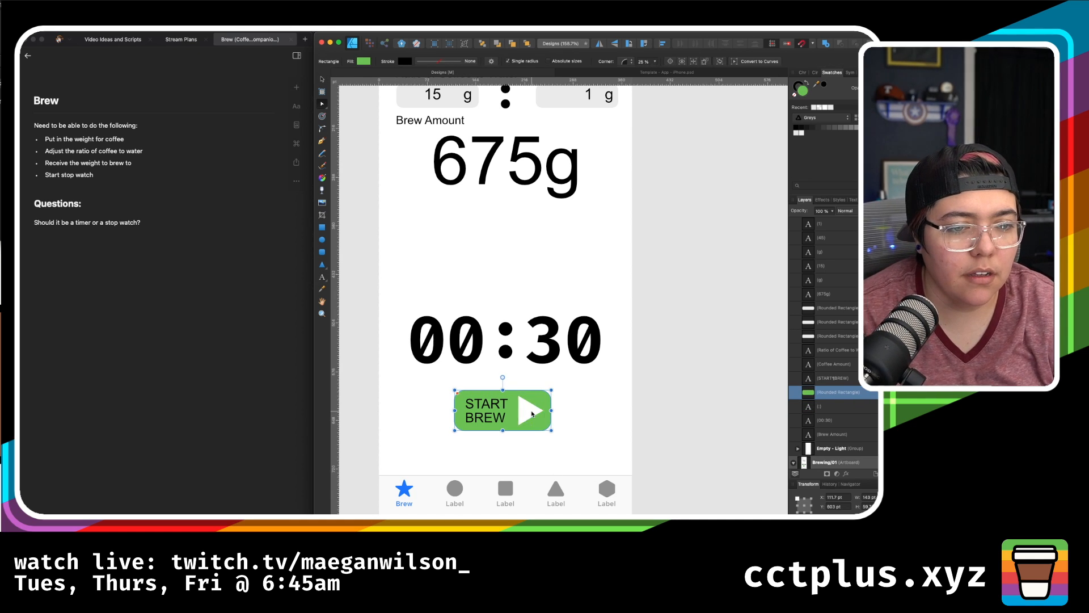
- Change the green button's label from START BREW to STOP BREW
left_click(493, 409)
double_click(492, 410)
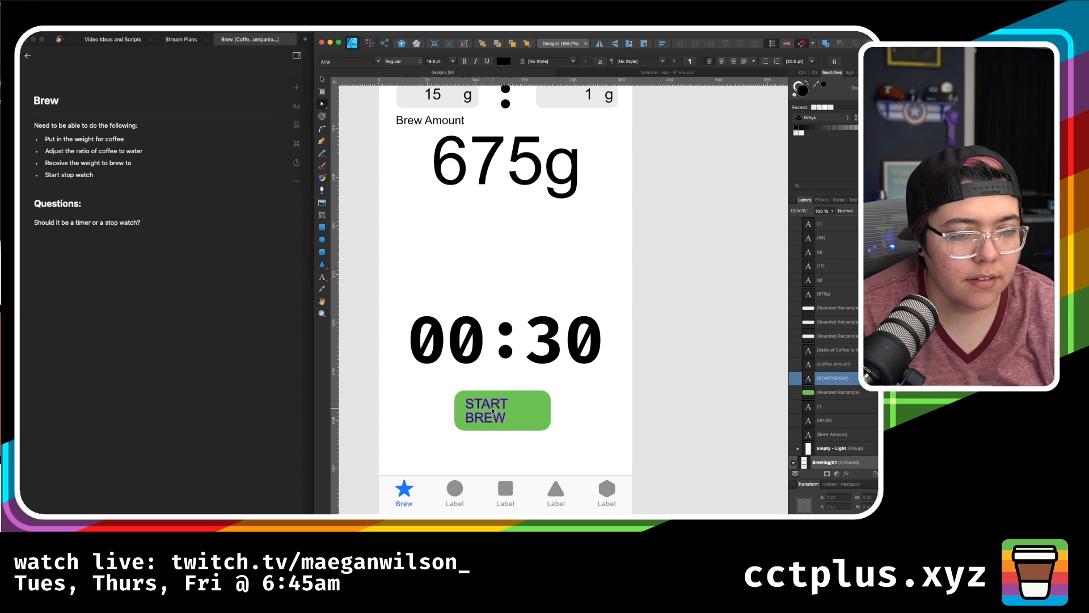
double_click(492, 408)
type("STOP")
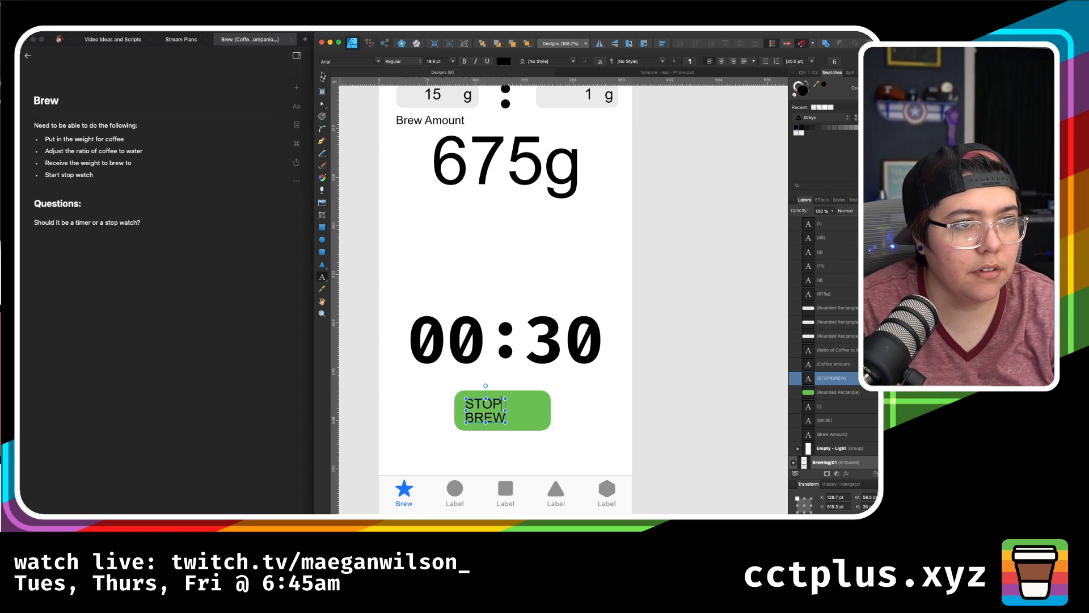
- Fill the STOP BREW button's rounded rectangle with red from the Six Colors palette
left_click(322, 79)
left_click(546, 410)
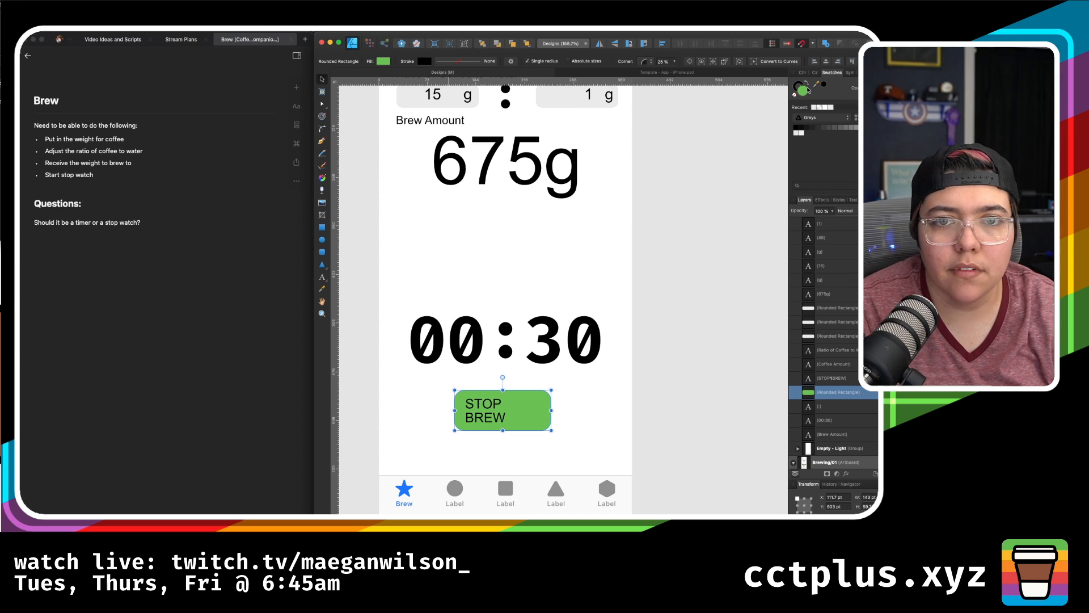
left_click(834, 119)
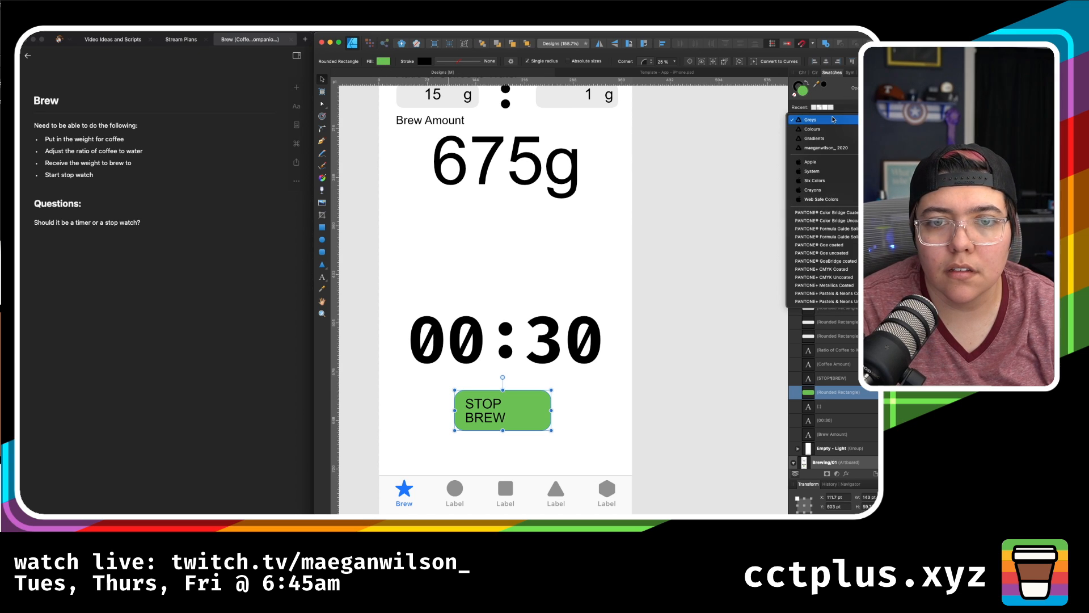
left_click(825, 181)
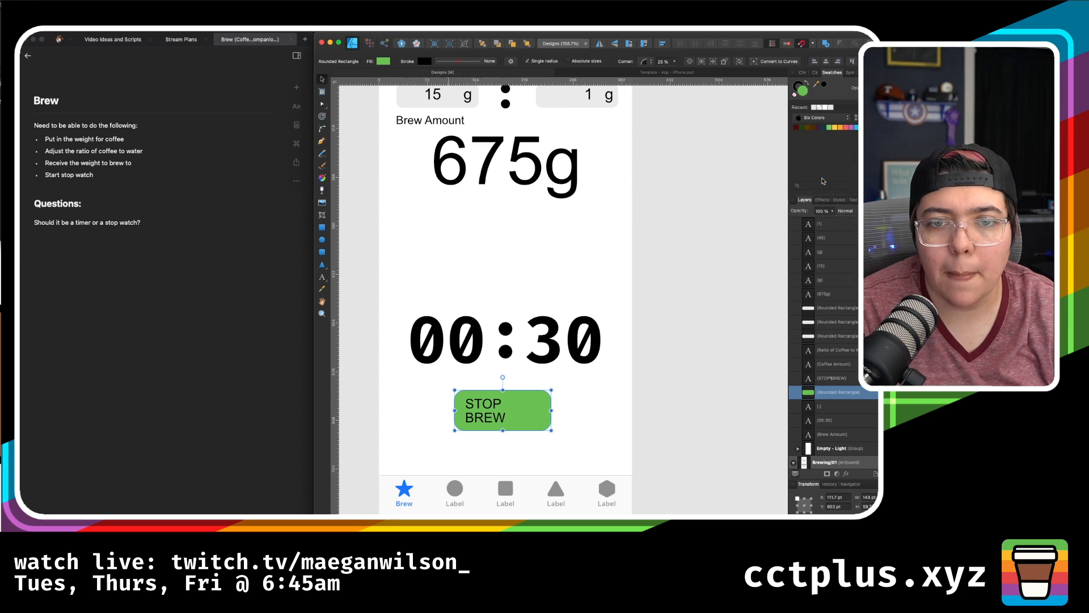
left_click(846, 127)
left_click(699, 265)
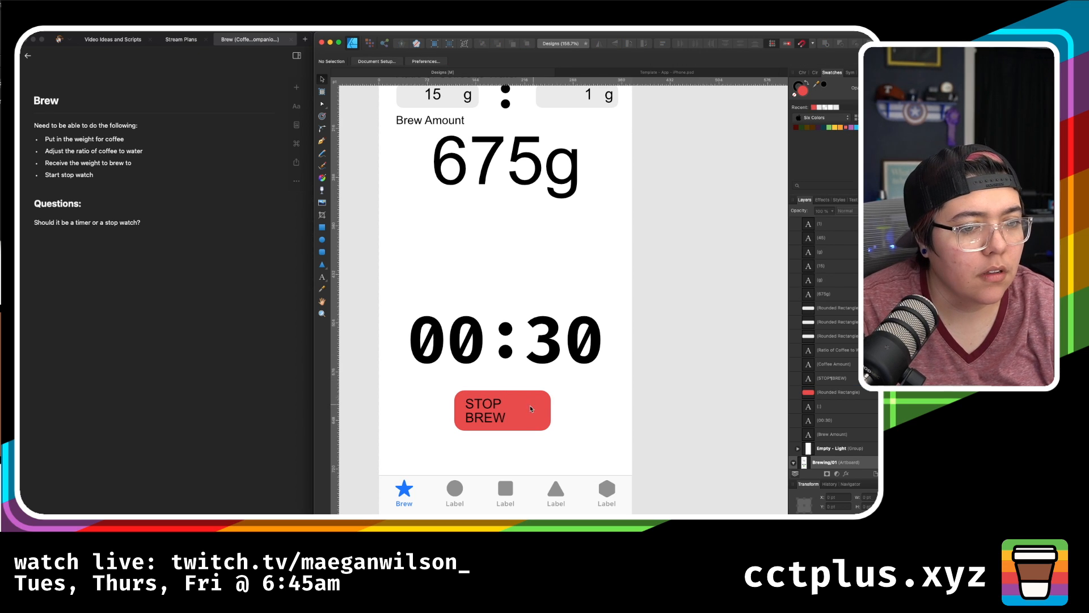
- Draw a rounded square stop icon about 35 pt wide beside the STOP BREW label and fill it with the recent light grey
left_click(322, 252)
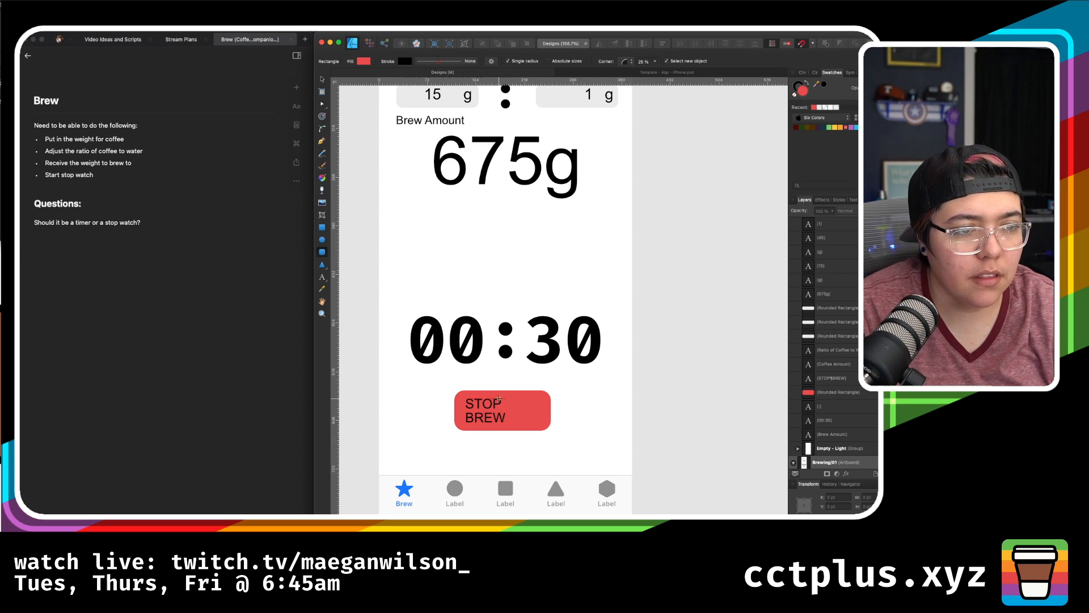
mouse_move(516, 398)
left_mouse_down()
mouse_move(570, 425)
mouse_move(539, 422)
left_mouse_up()
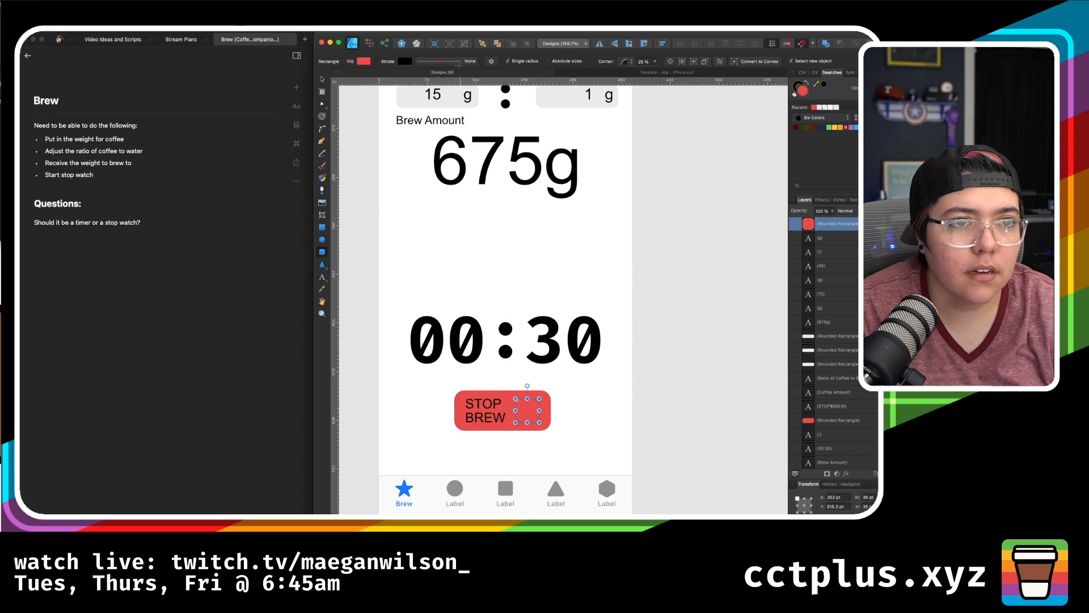
left_click(821, 107)
left_click(699, 336)
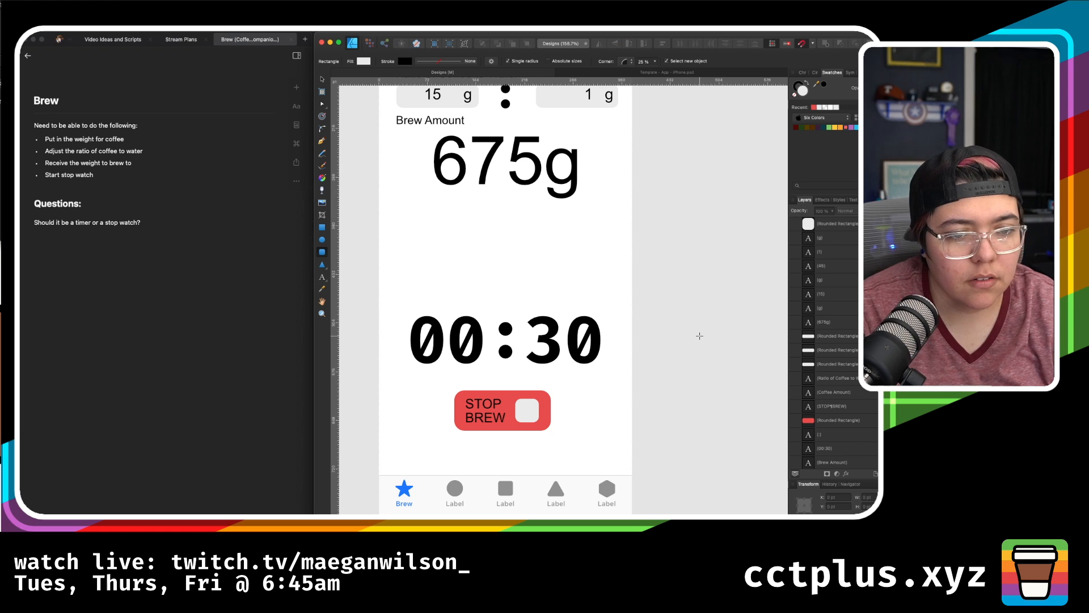
scroll(700, 336, "down", 5)
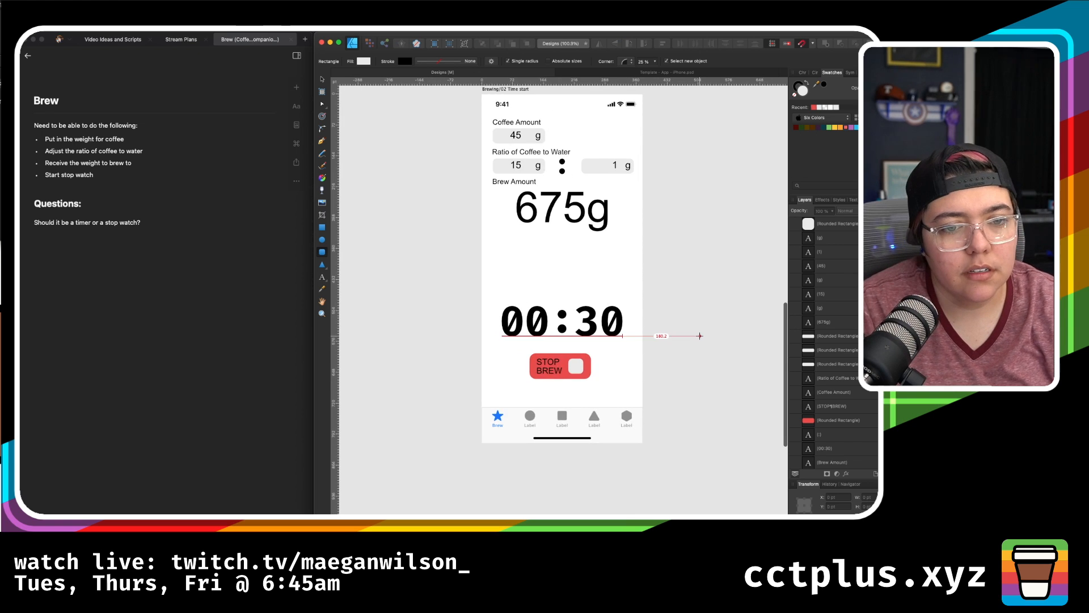
scroll(700, 336, "down", 2)
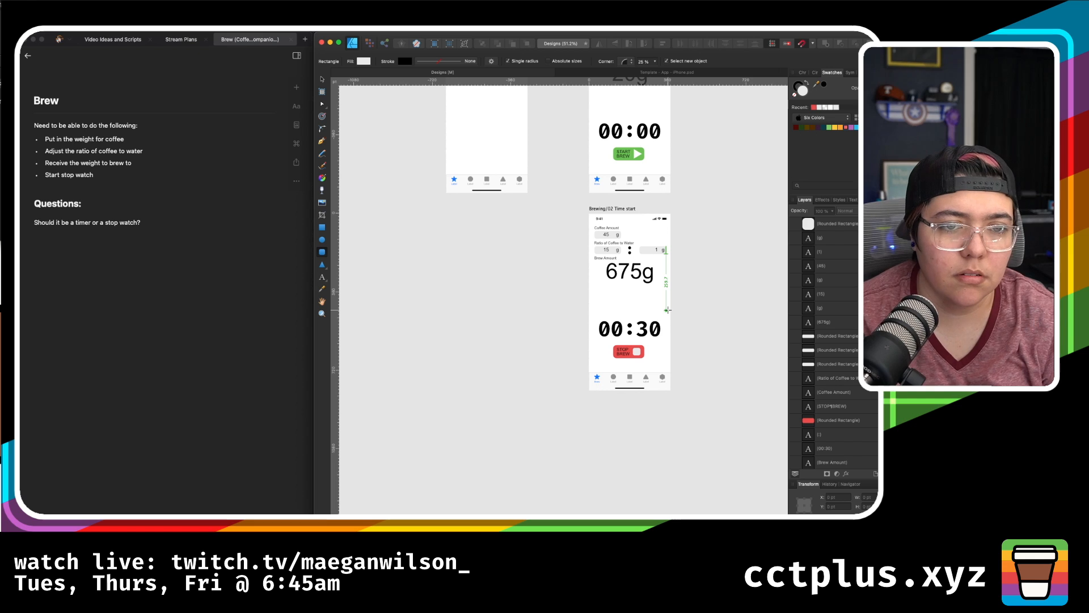
- Move the Brew Amount label and the 675g text together slightly down on the Brewing/02 Time start artboard
left_click(323, 81)
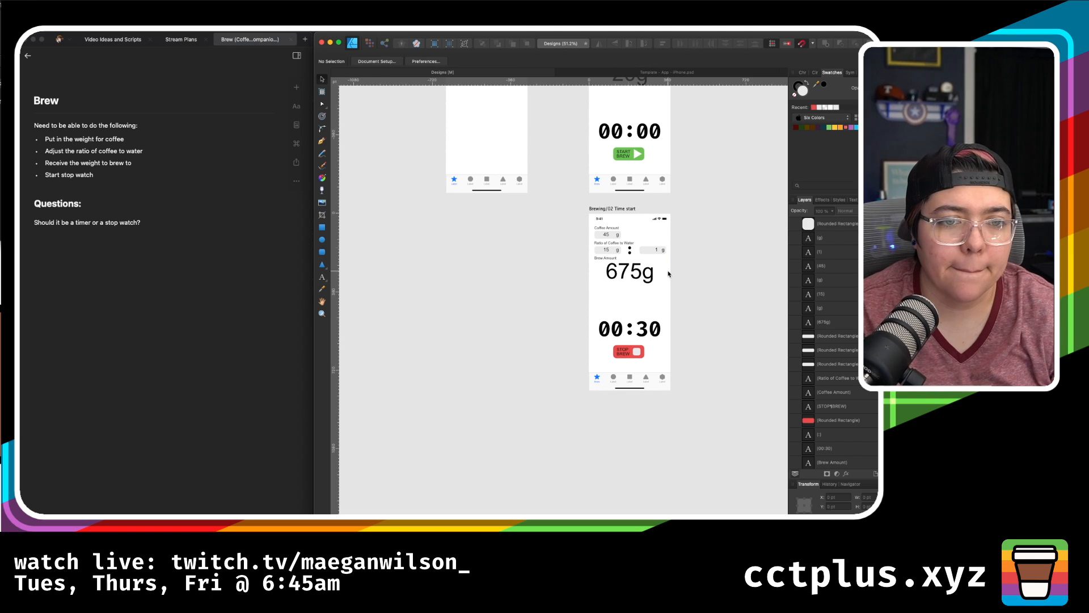
left_click(619, 269)
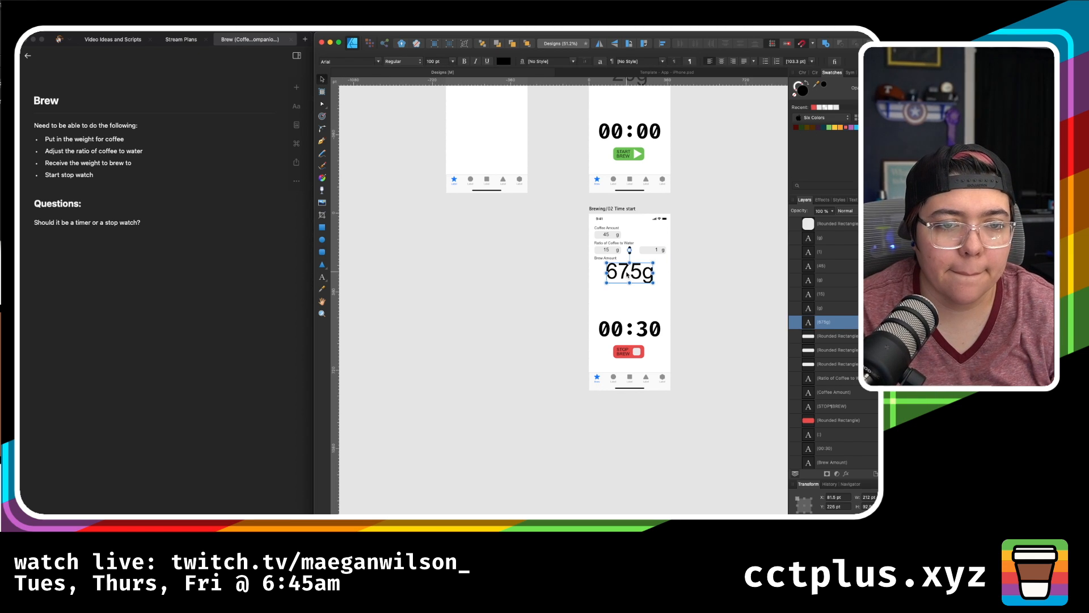
left_click(595, 259, "shift")
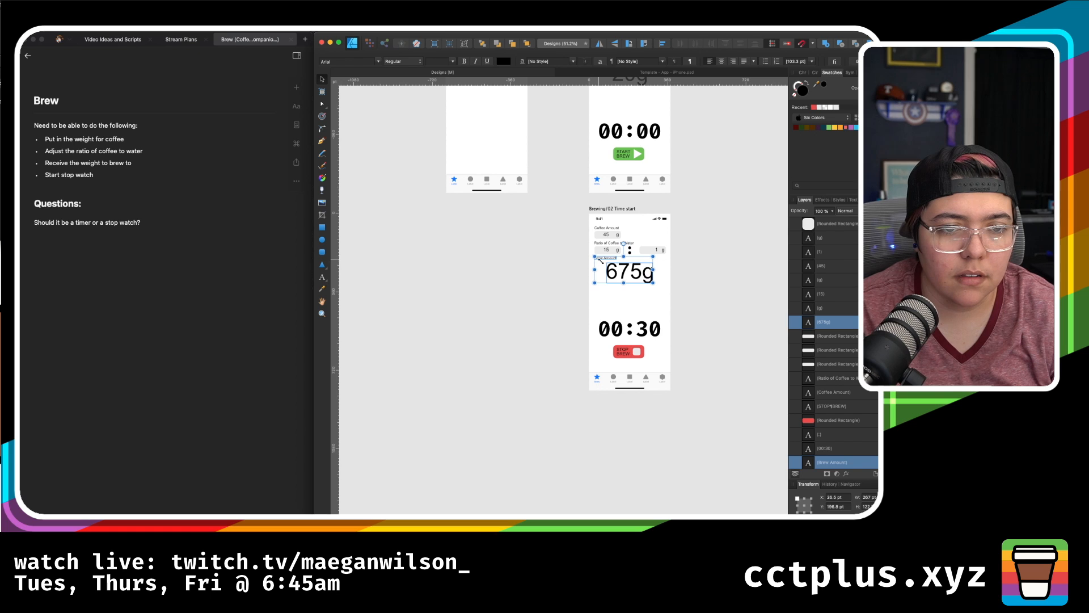
left_click_drag(629, 271, 632, 281)
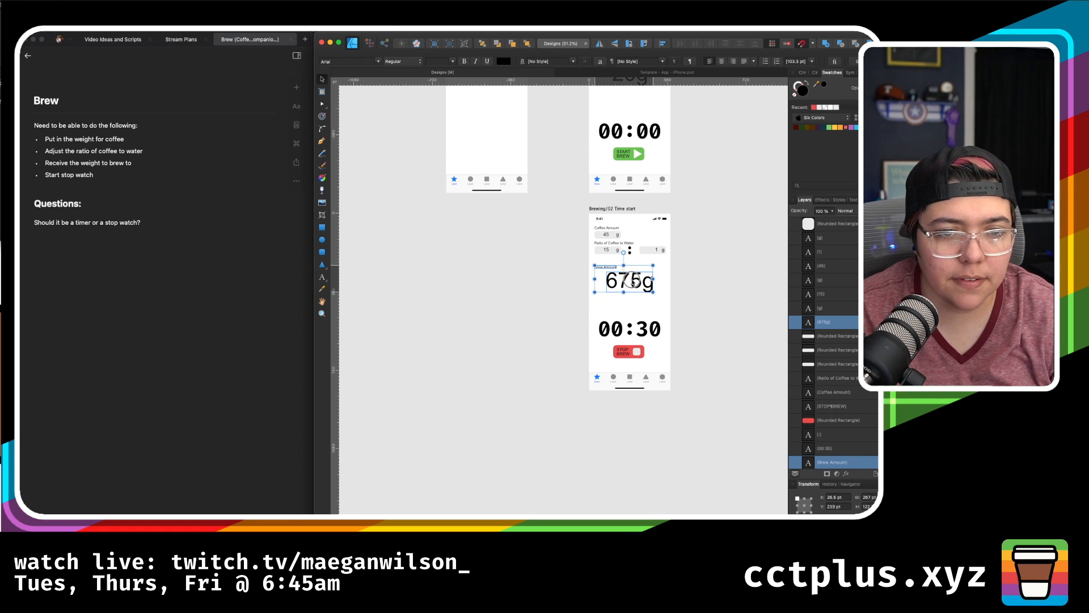
scroll(704, 257, "up", 5)
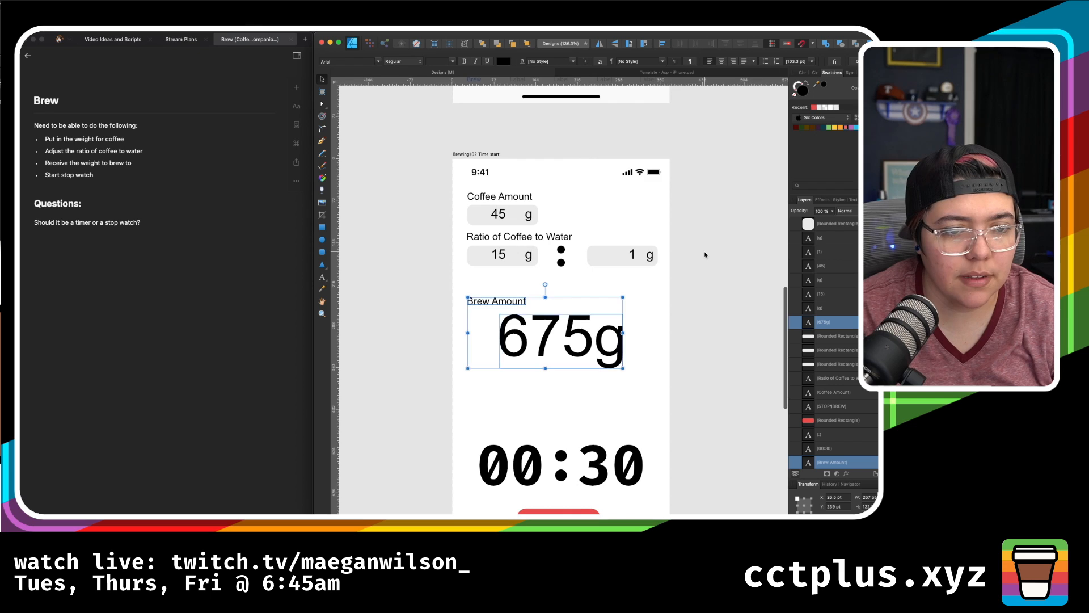
scroll(705, 255, "down", 5)
scroll(705, 255, "up", 3)
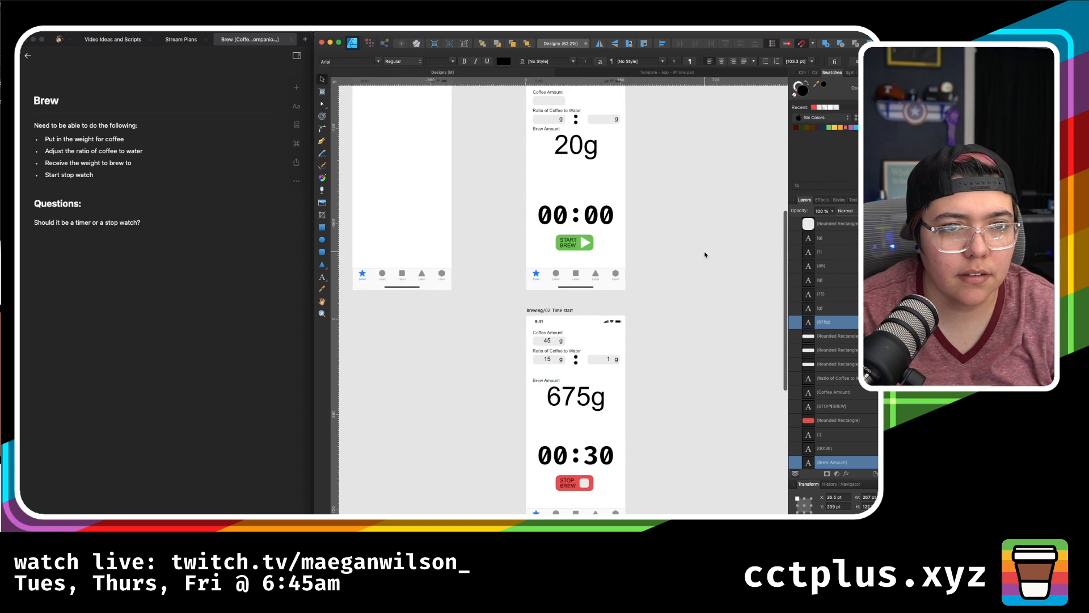
- Move the Brew Amount label and the 20g text down on the Brewing/01 artboard to match the spacing of the second screen
left_click(557, 174)
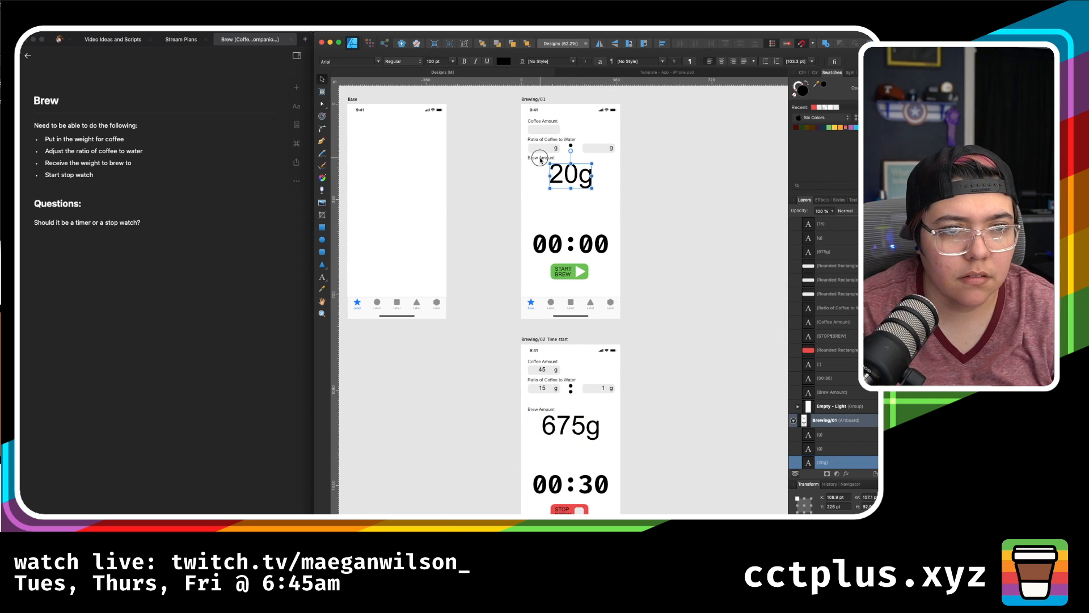
left_click(540, 157, "shift")
left_click_drag(558, 173, 558, 182)
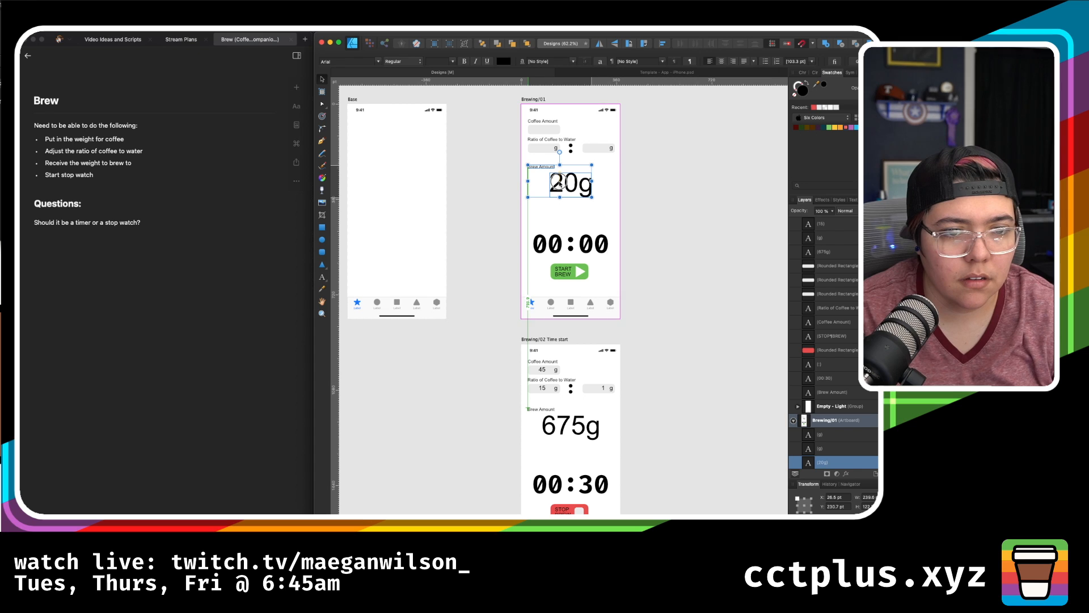
left_click(693, 438)
scroll(690, 434, "down", 5)
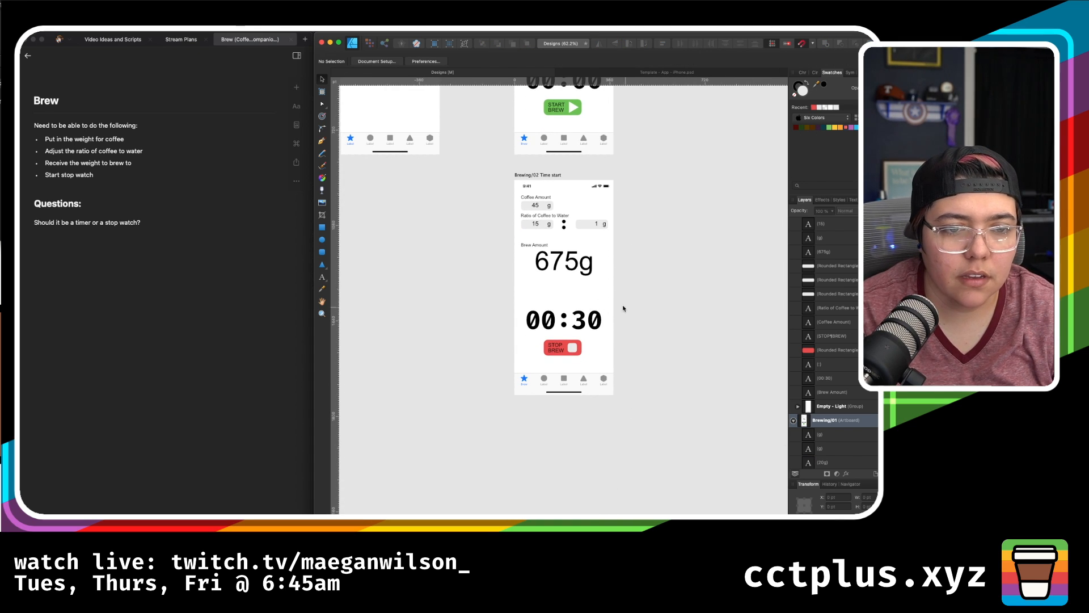
- Clear the selection and hide the interface around the canvas
left_click(535, 224)
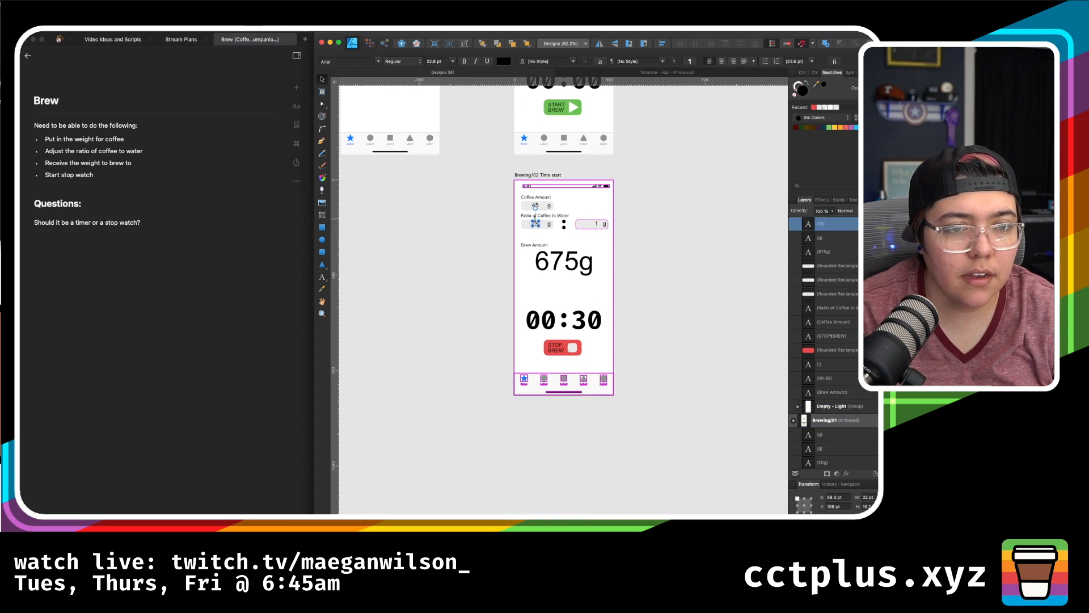
left_click(651, 305)
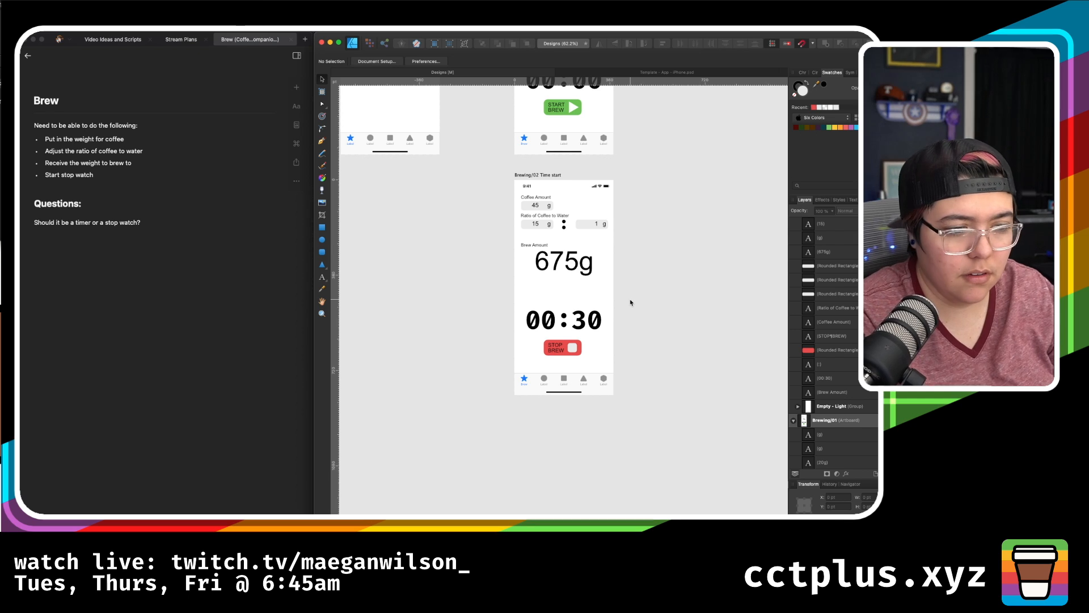
key("Tab")
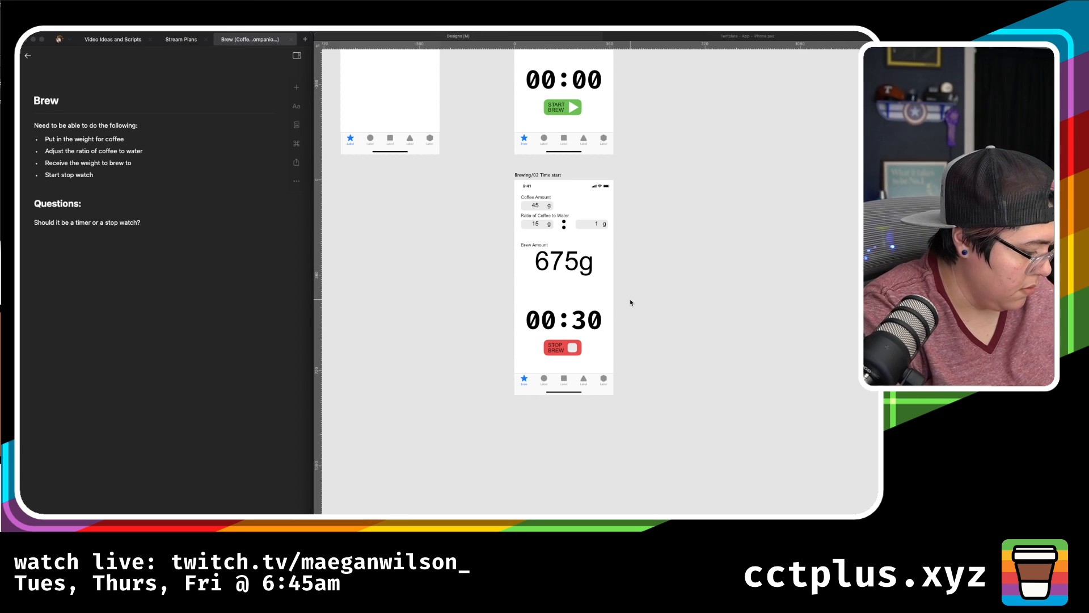
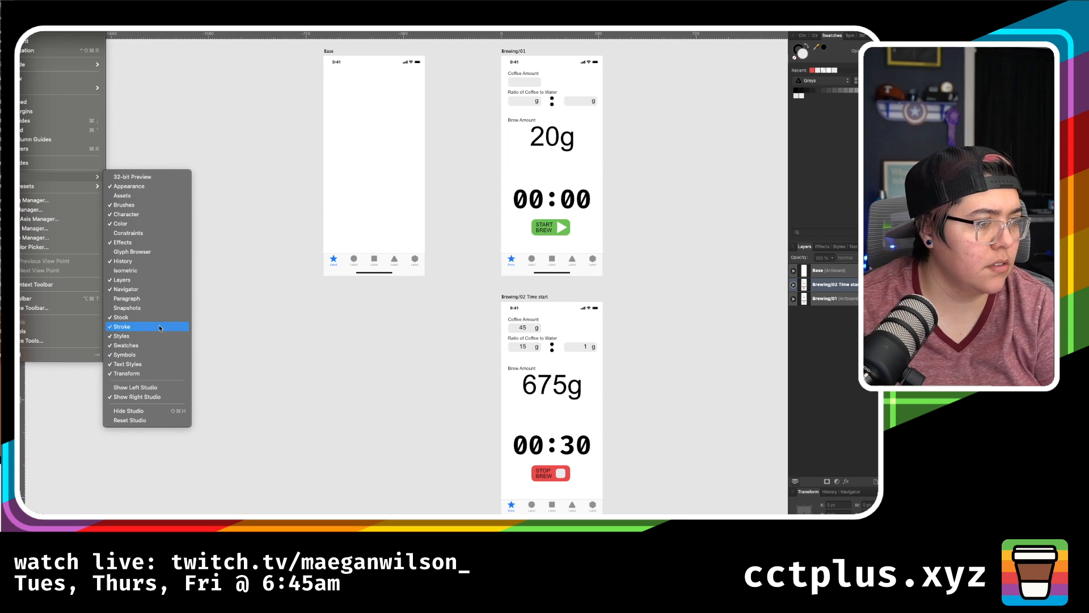
- Show the main toolbar and the drawing tools in the workspace again
left_click(86, 299)
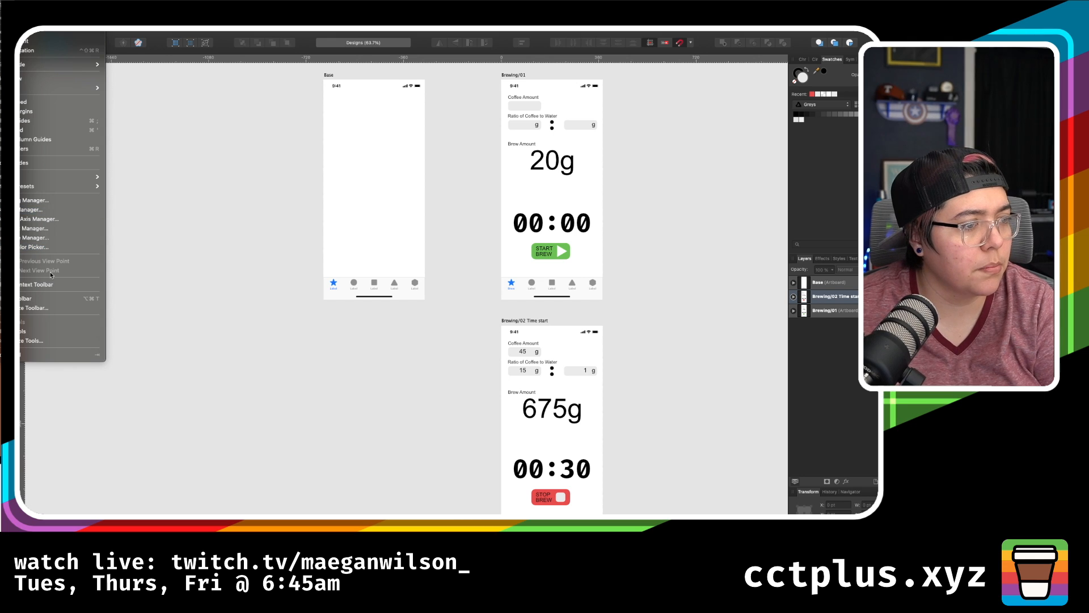
left_click(47, 331)
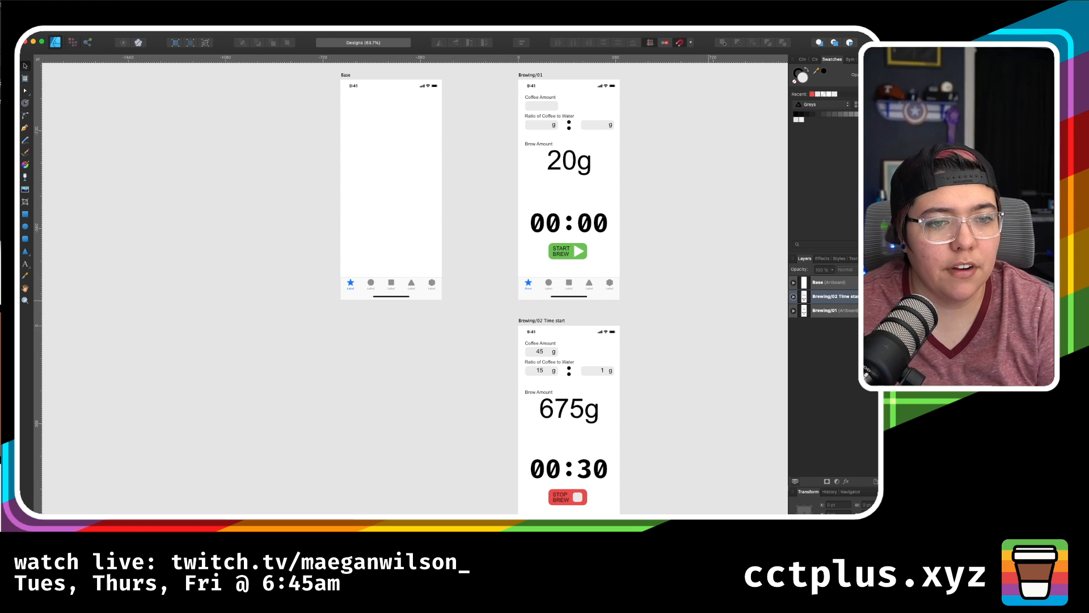
- Rename the Brewing/02 Time start artboard as Brewing/03 Time start
left_click(555, 326)
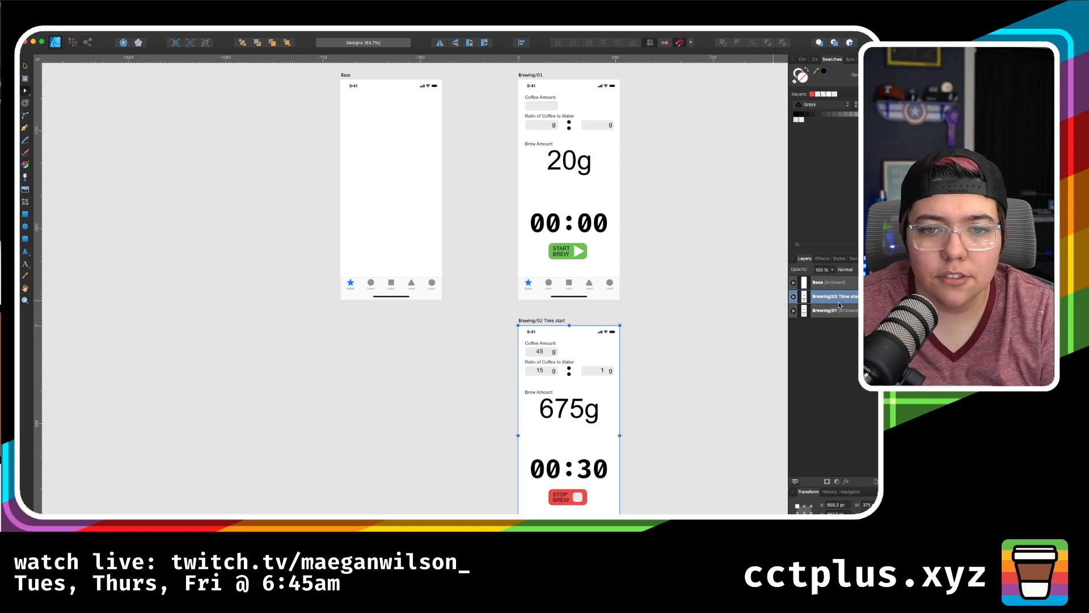
key("Right")
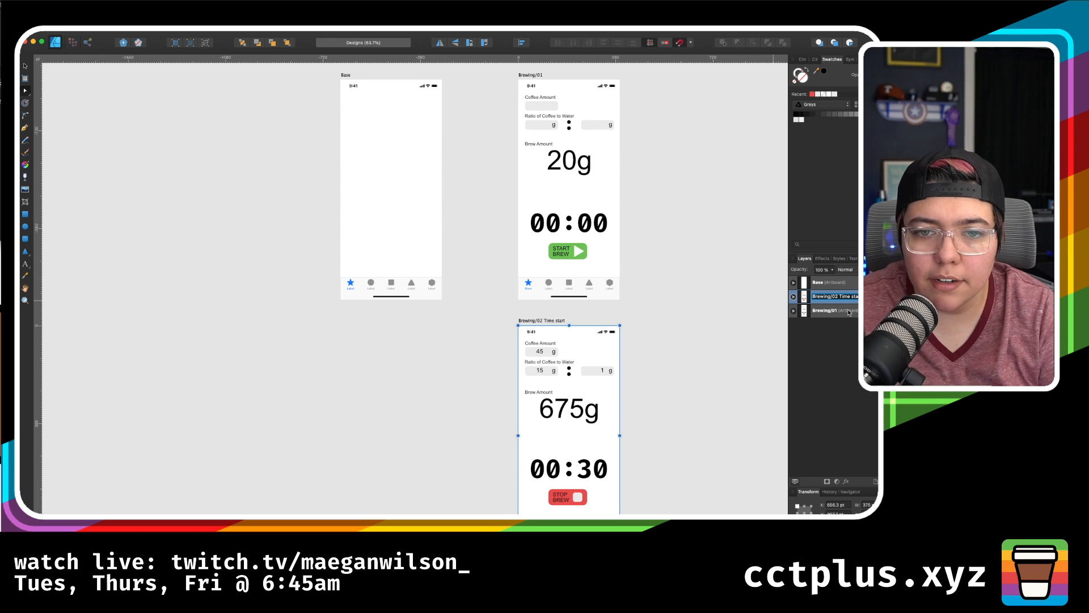
key("Left")
key("Left")
key("Left")
key("Left")
key("Left")
key("Left")
key("Left")
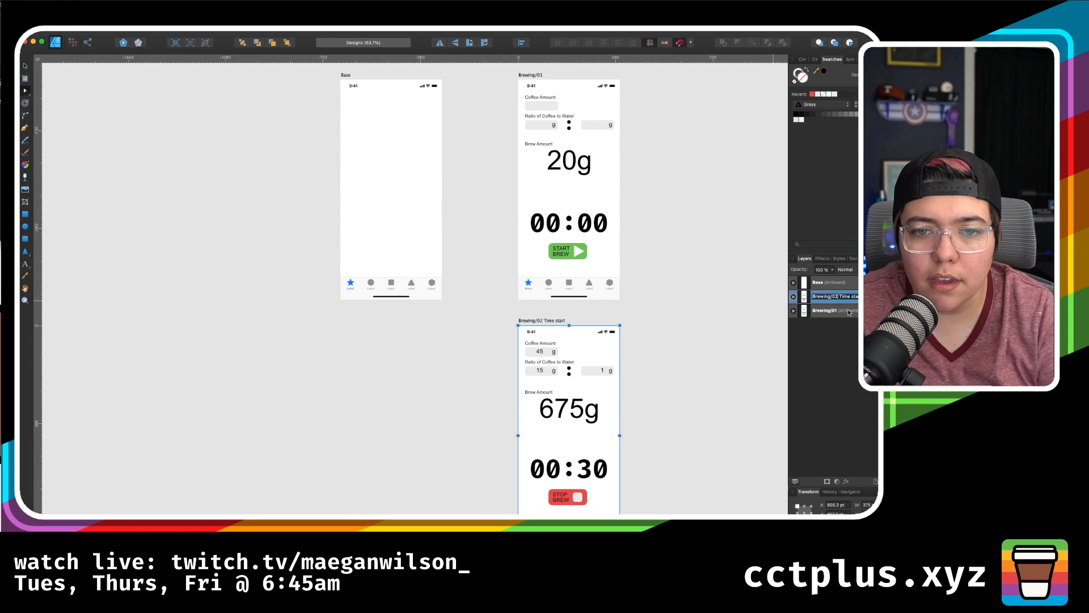
key("Left")
key("BackSpace")
type("3")
key("Return")
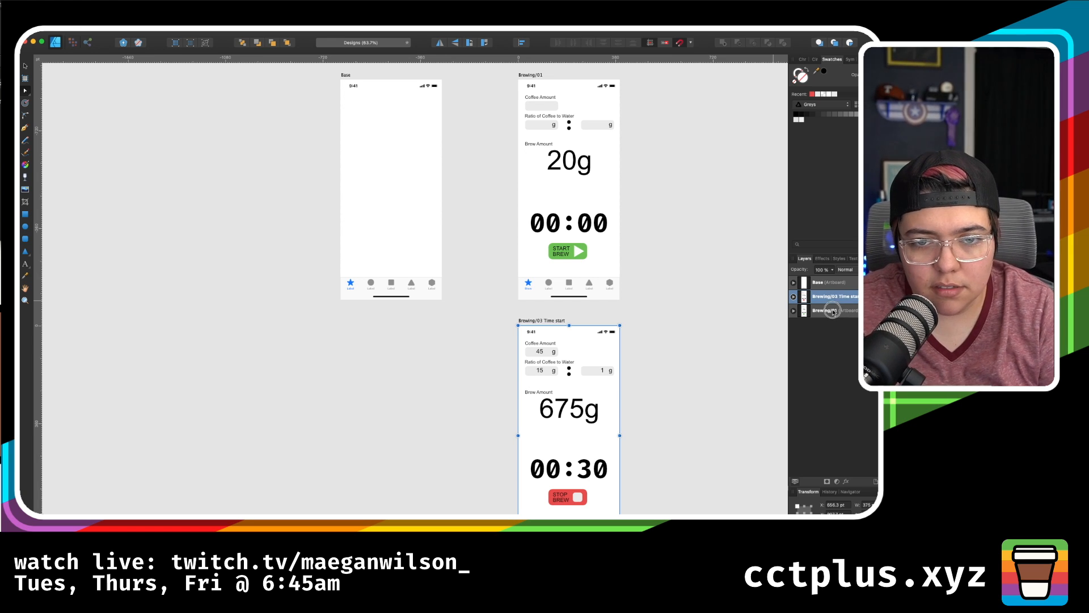
- Rename the Brewing/01 artboard as Brewing/02
double_click(834, 312)
key("Right")
key("BackSpace")
type("2")
key("Return")
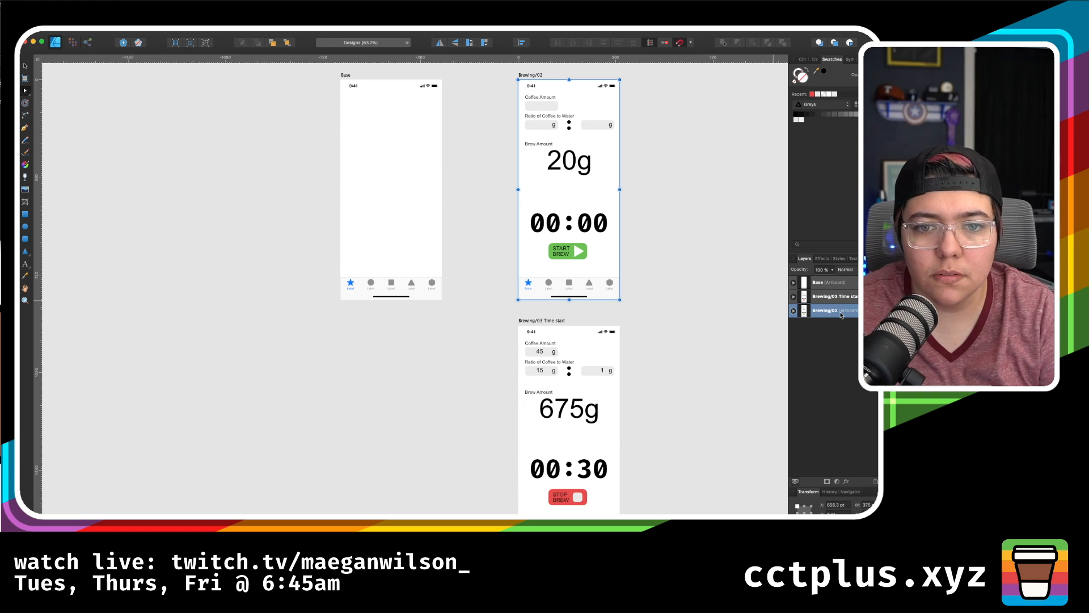
- Move the Brewing/02 and Brewing/03 Time start artboards down together to free the space beside the Base artboard
scroll(568, 107, "up", 3)
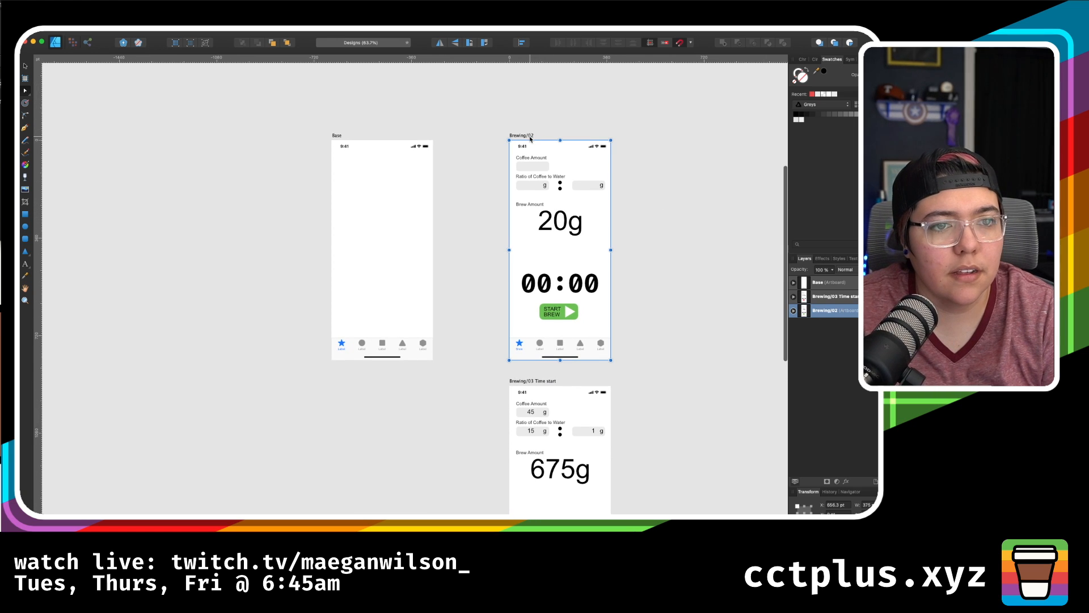
left_click_drag(496, 132, 641, 512)
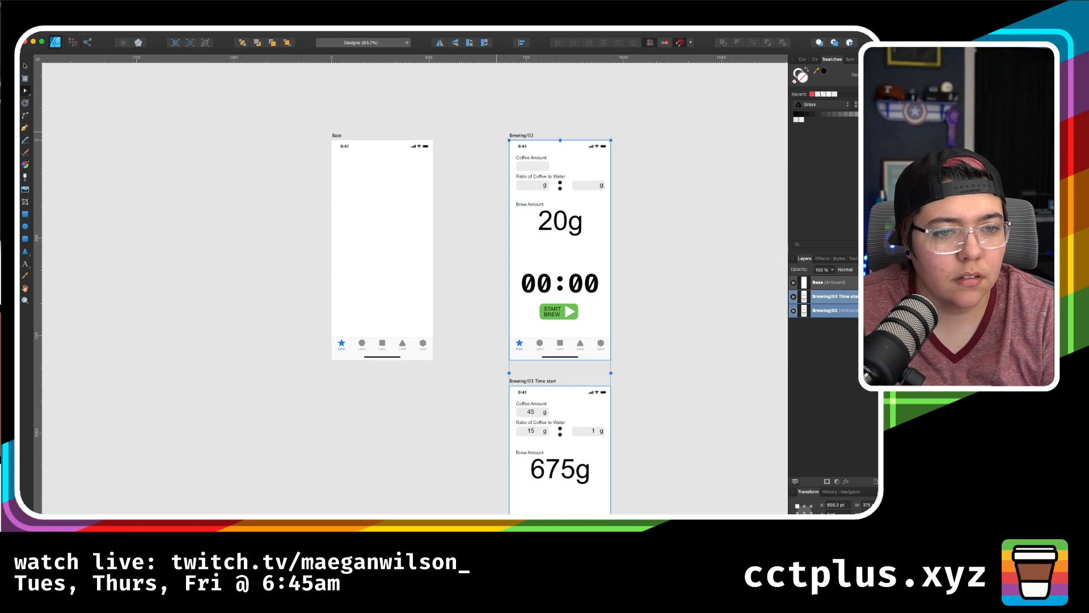
left_click_drag(522, 139, 513, 381)
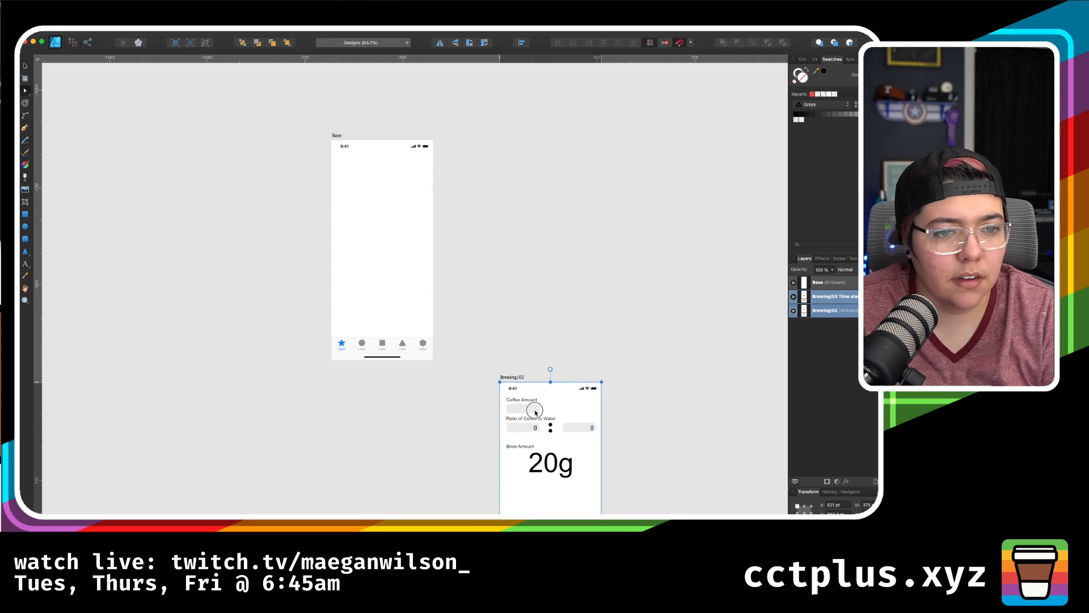
left_click(619, 381)
- Duplicate the Brewing/02 artboard and place one of the two copies directly above the other, level with the Base artboard
left_click(512, 376)
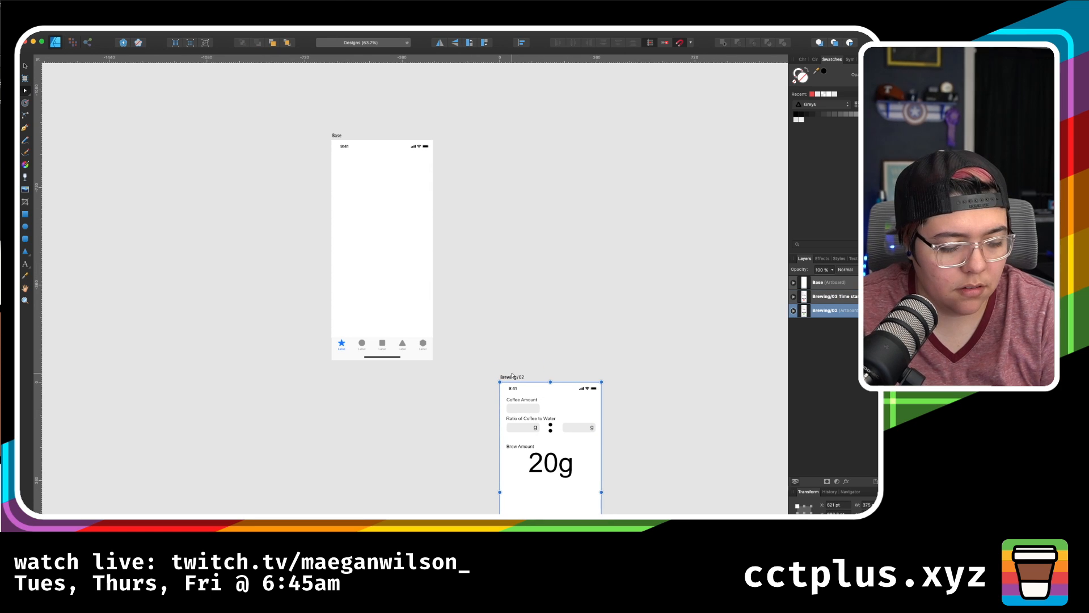
key("super+j")
left_click_drag(511, 373, 550, 92)
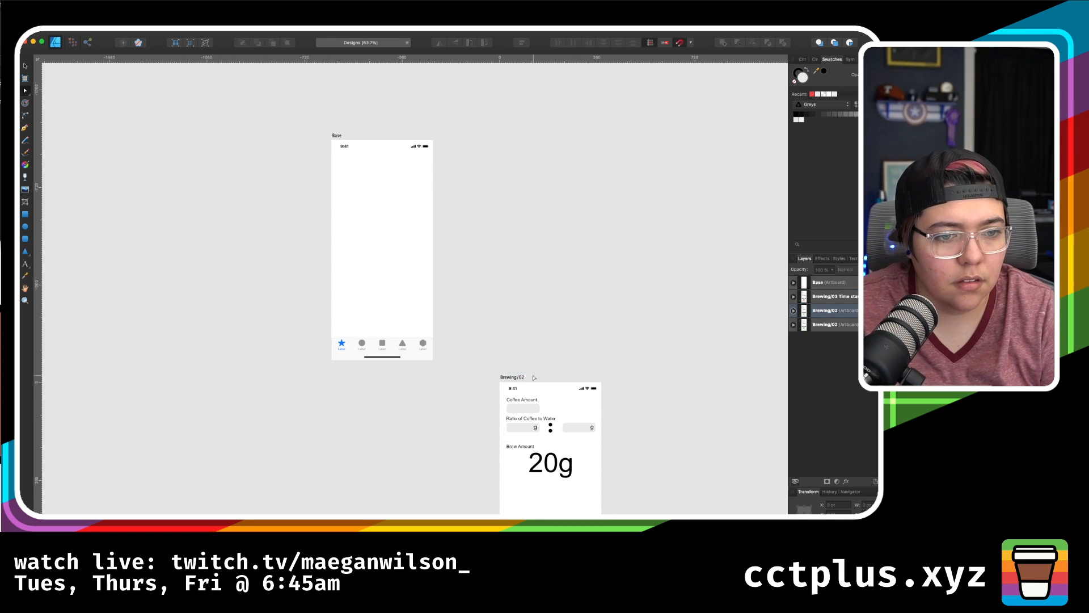
left_click_drag(518, 373, 520, 140)
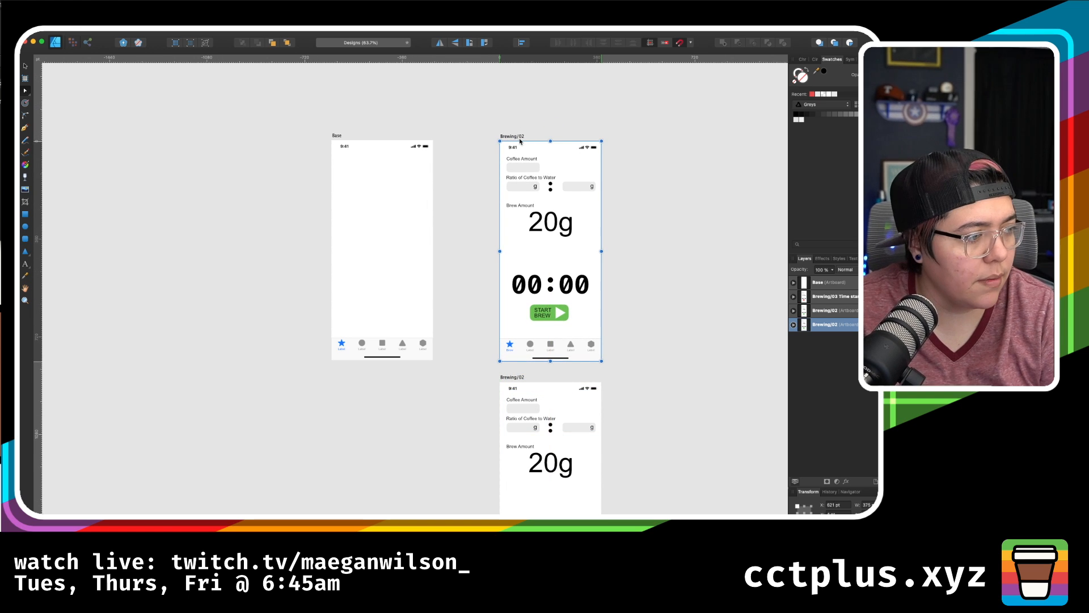
- Delete all the brewing text, fields, timer and start button from the upper Brewing/02 artboard, keeping its status and tab bars, and save
left_click(644, 269)
scroll(642, 265, "right", 5)
scroll(642, 265, "up", 2)
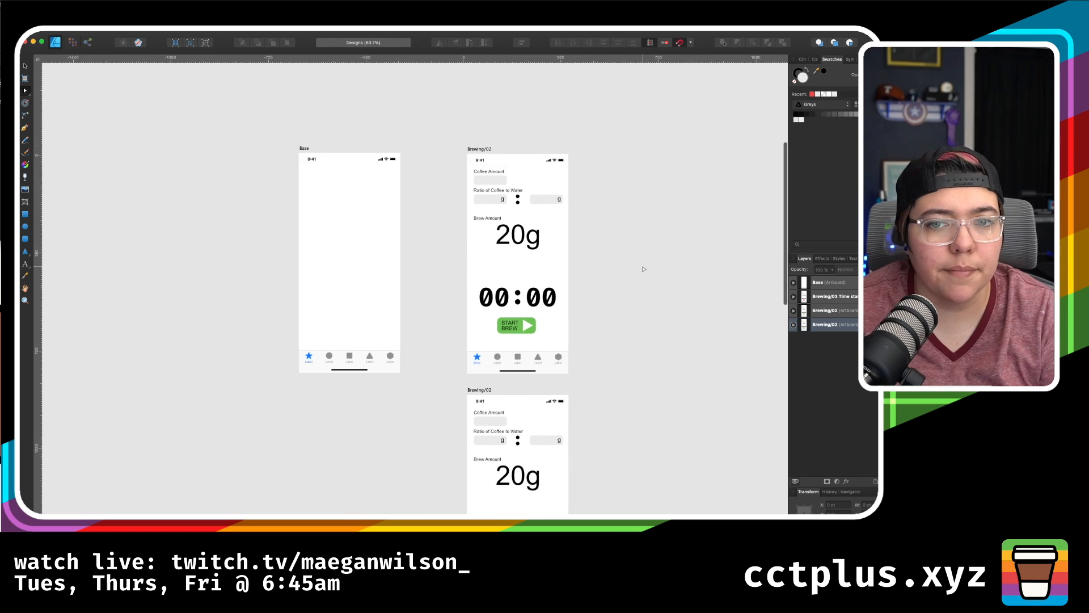
scroll(523, 188, "up", 8)
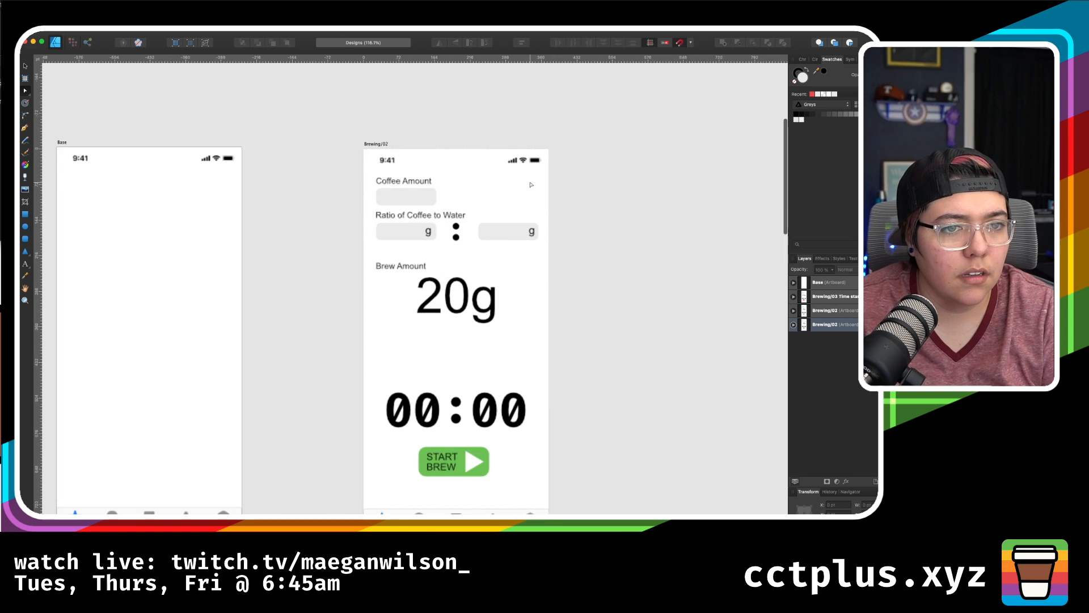
scroll(532, 185, "down", 2)
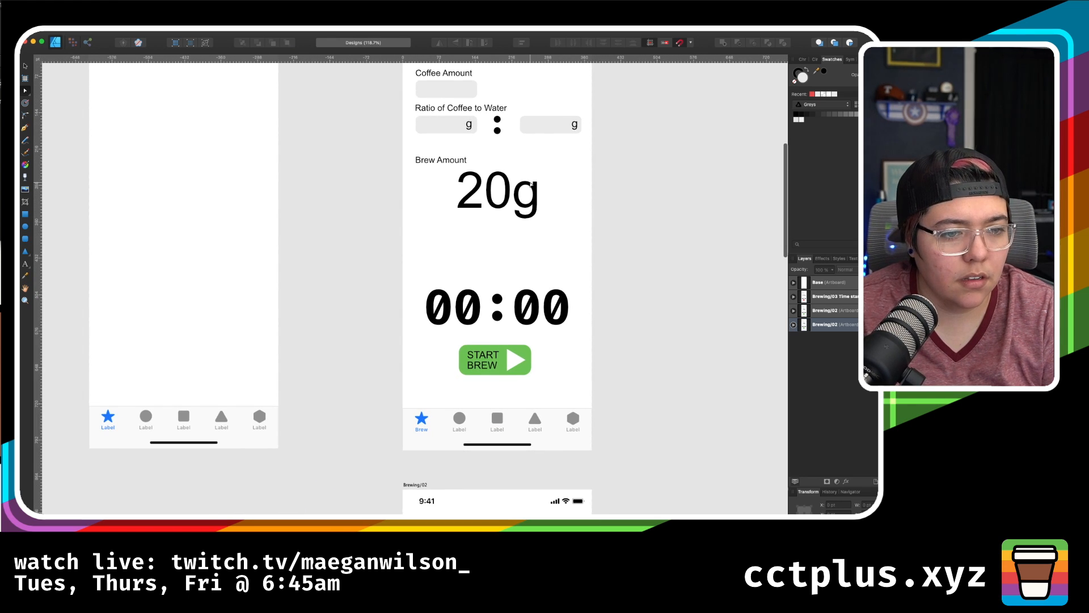
scroll(646, 251, "up", 2)
scroll(646, 250, "right", 1)
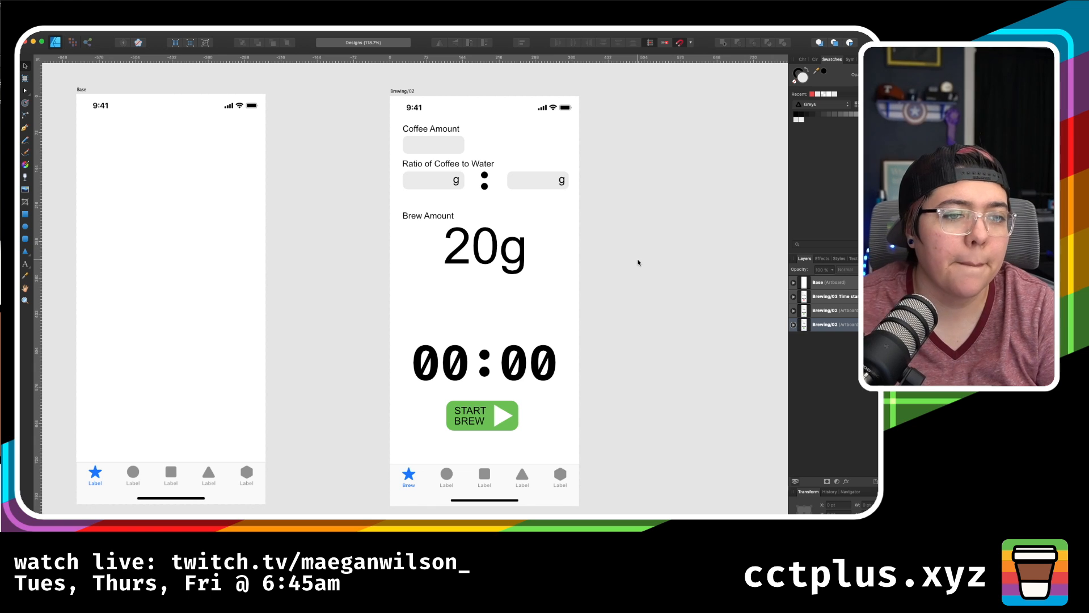
scroll(639, 263, "right", 2)
scroll(638, 262, "down", 1)
scroll(638, 262, "up", 1)
scroll(639, 263, "left", 1)
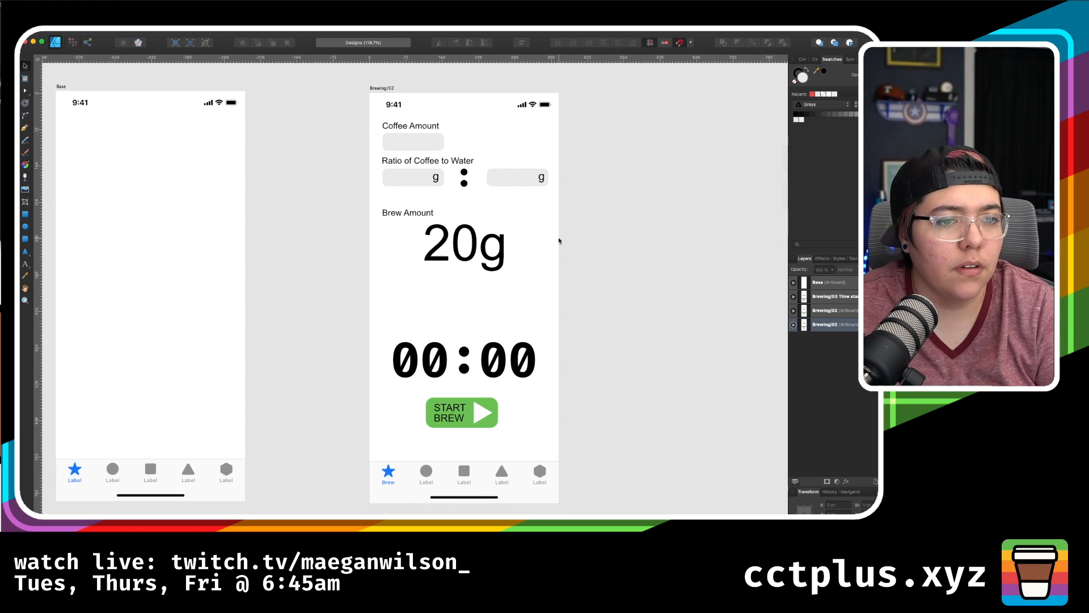
left_click_drag(340, 120, 615, 437)
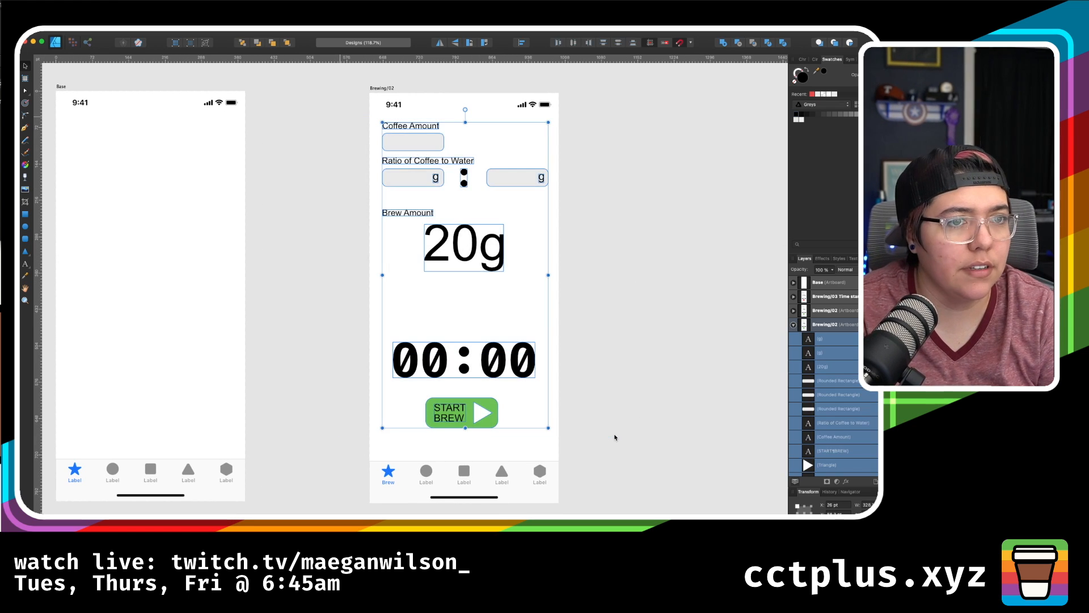
key("Delete")
key("super+s")
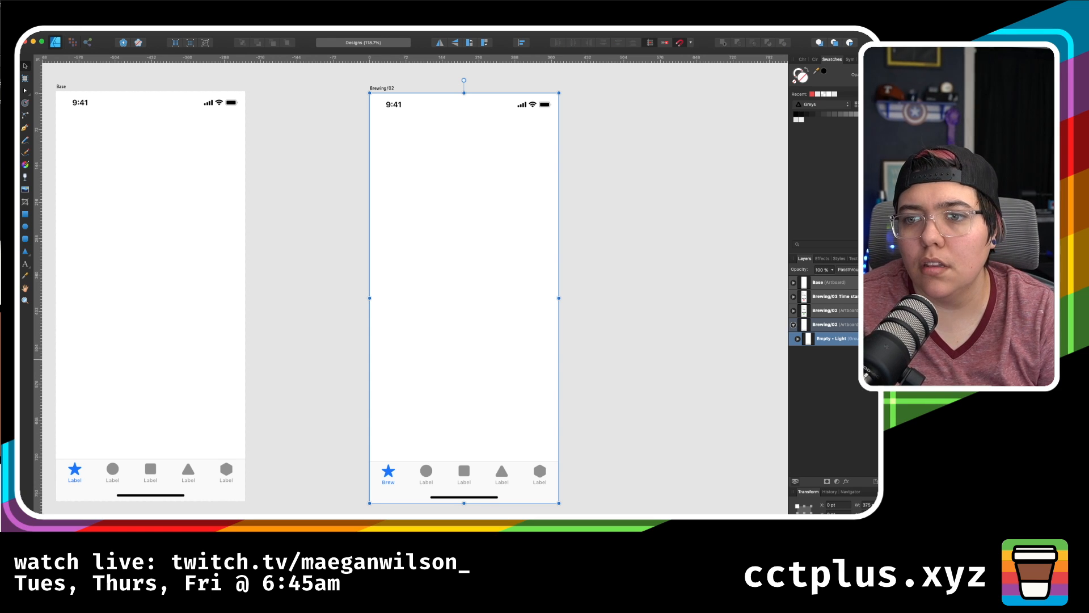
- Switch to the iOS 14 Photoshop folder in Finder and look through the Design Templates, previewing the Apple Pay iPhone template
key("super+Tab")
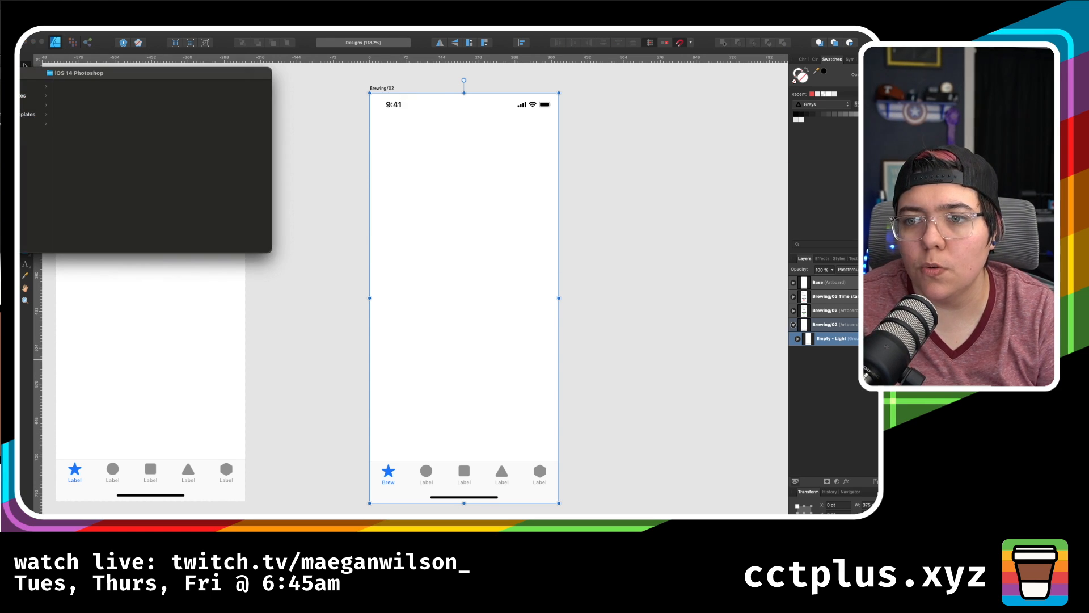
left_click(34, 105)
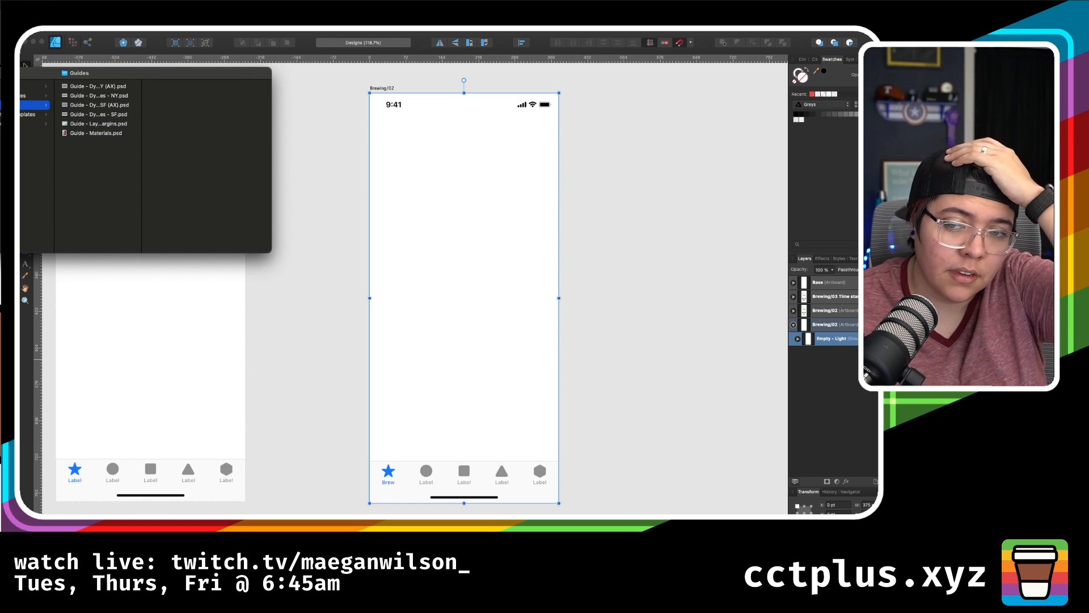
left_click(34, 95)
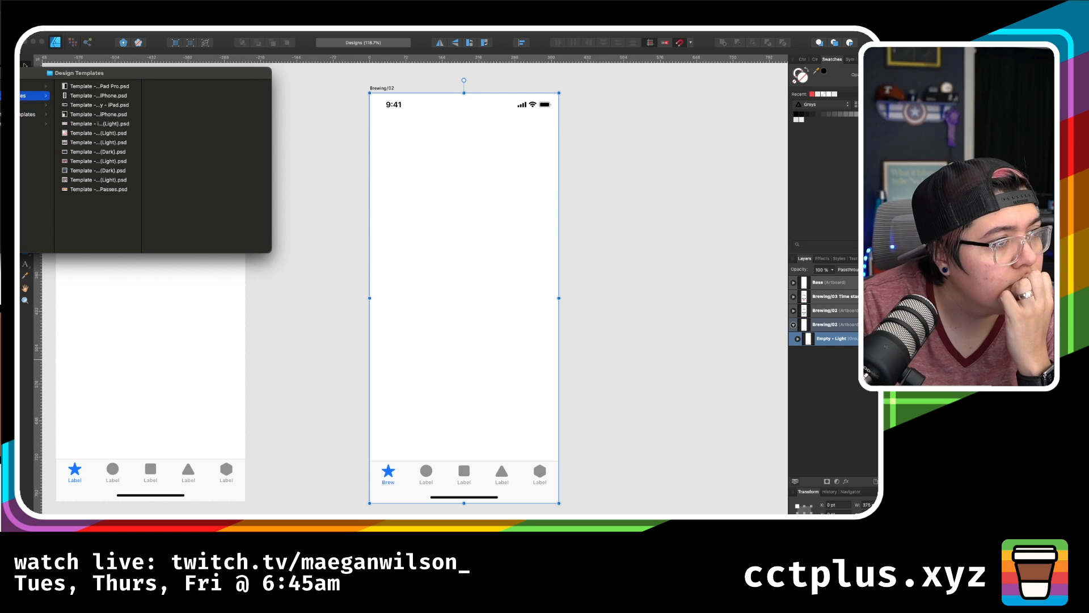
key("Right")
key("Down")
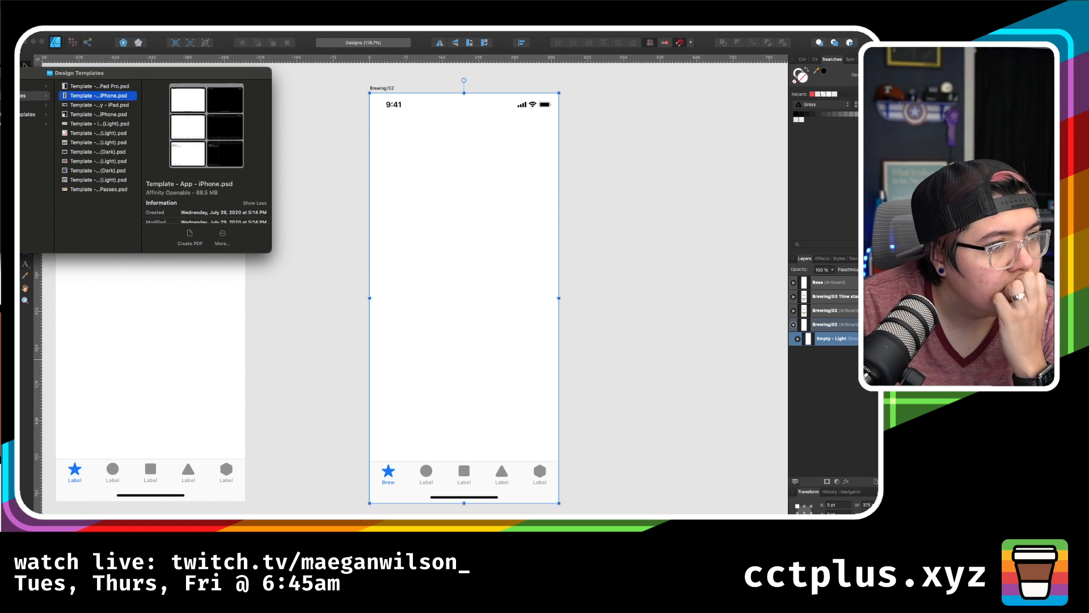
key("Down")
key("Down")
key("Down")
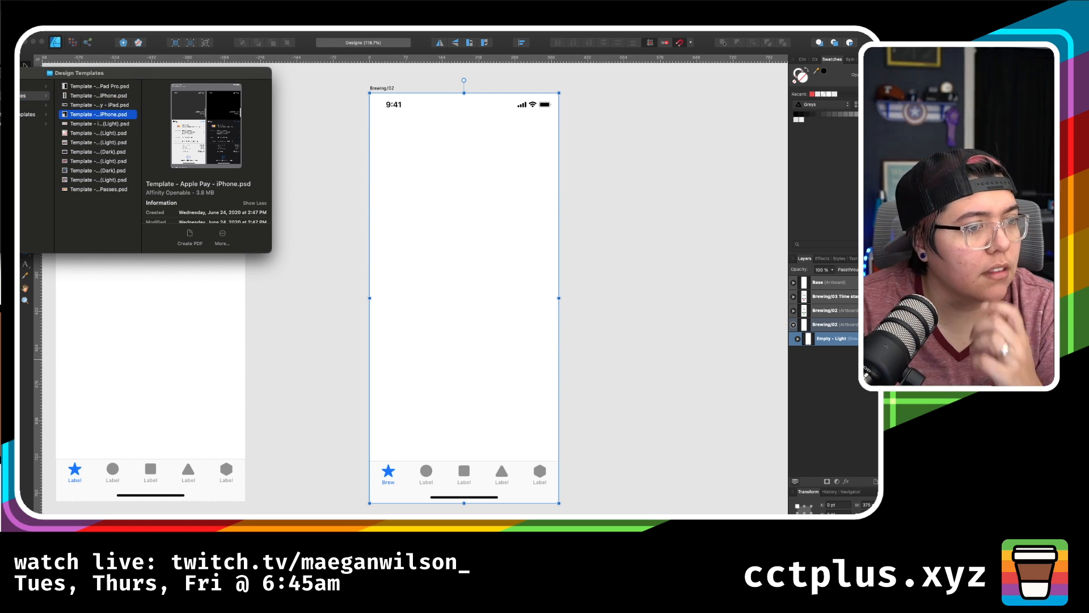
key("space")
key("Up")
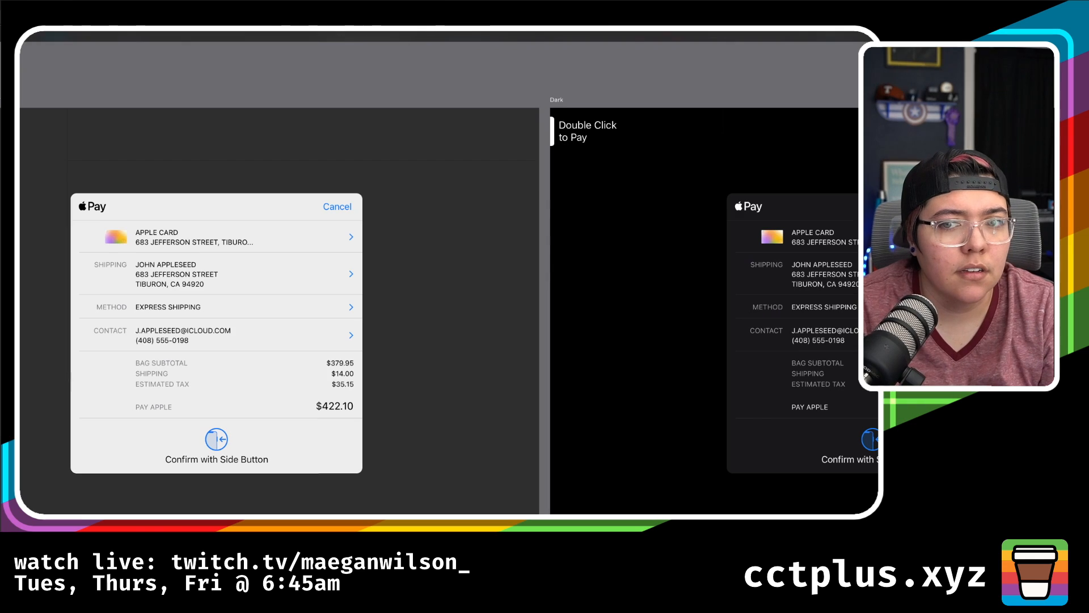
key("Down")
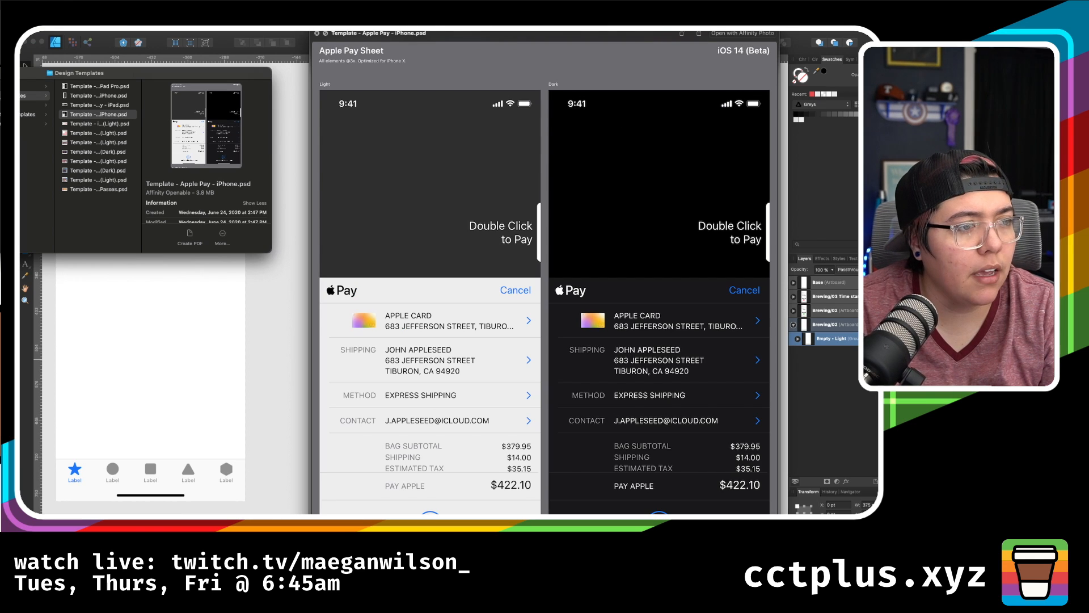
- Preview the iMessage Stickers and System templates for iPad and iPhone, continuing to the Wallet Passes file
left_click(95, 133)
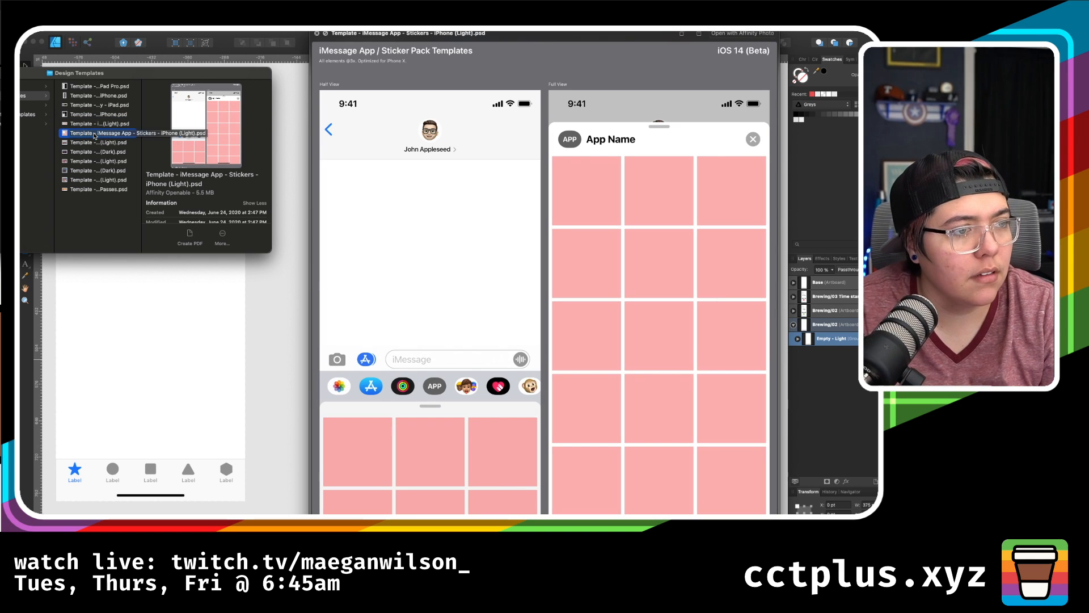
key("Down")
key("Down")
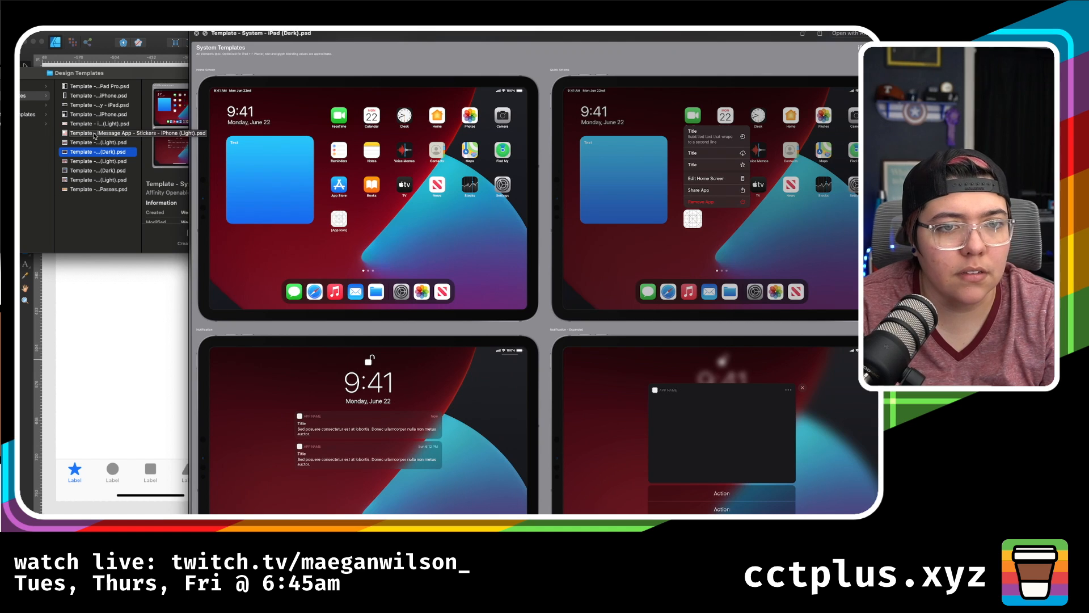
key("Down")
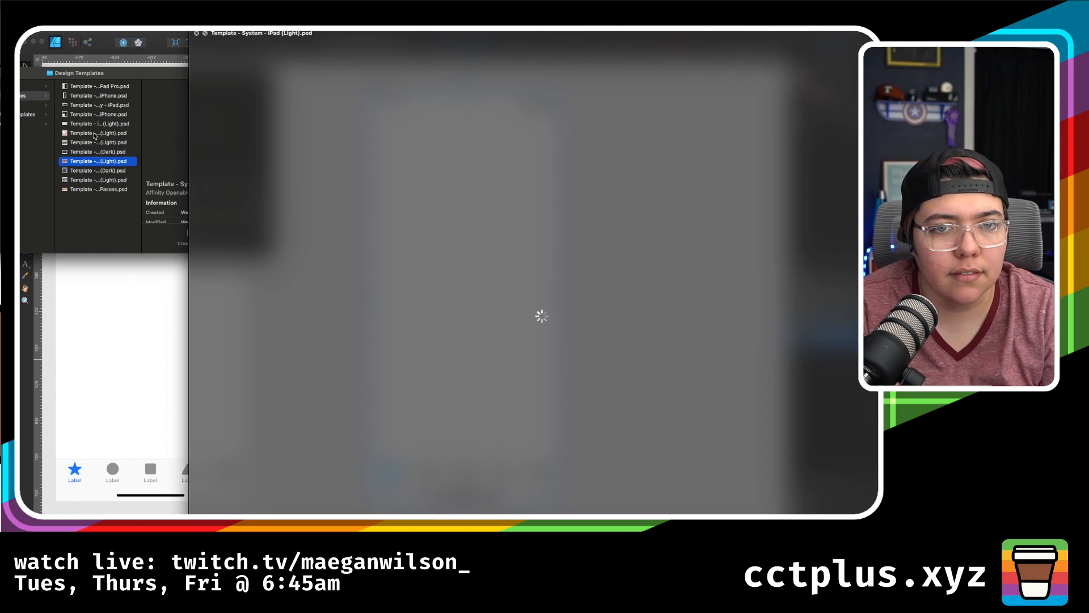
key("Down")
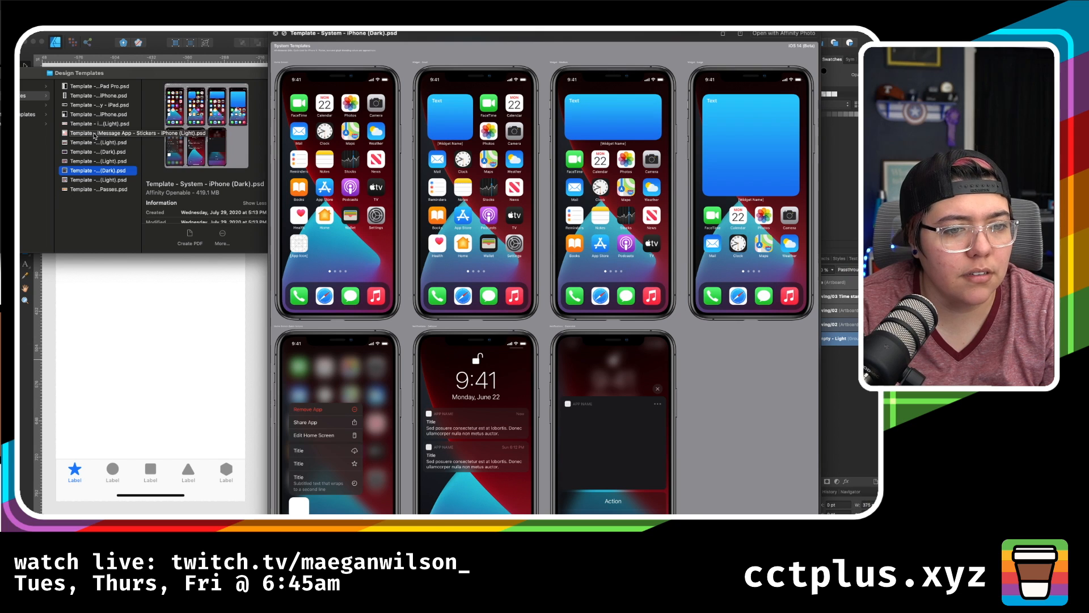
key("Down")
key("Down")
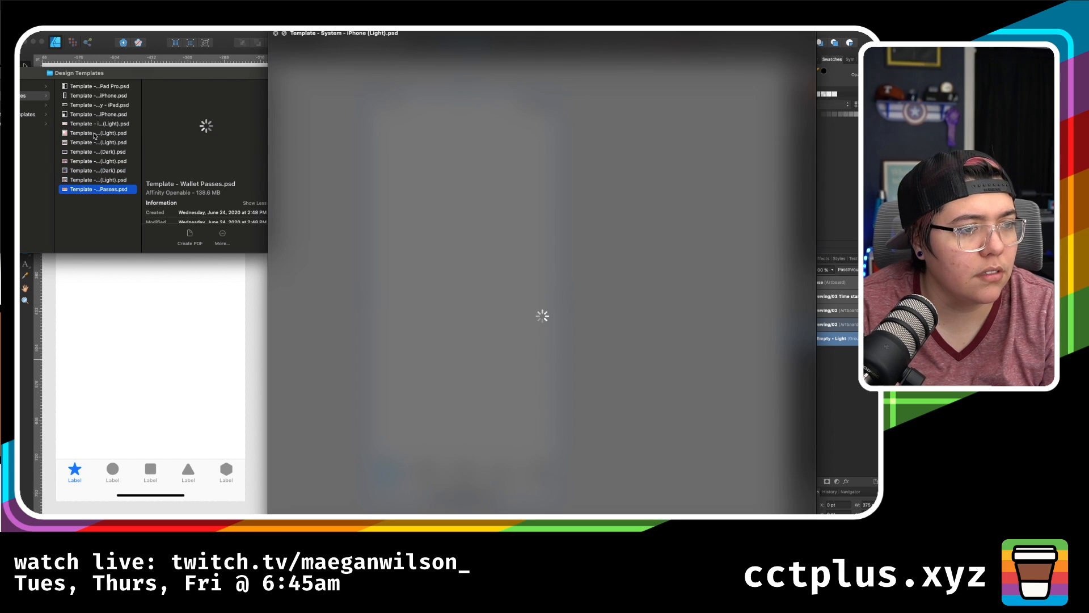
key("space")
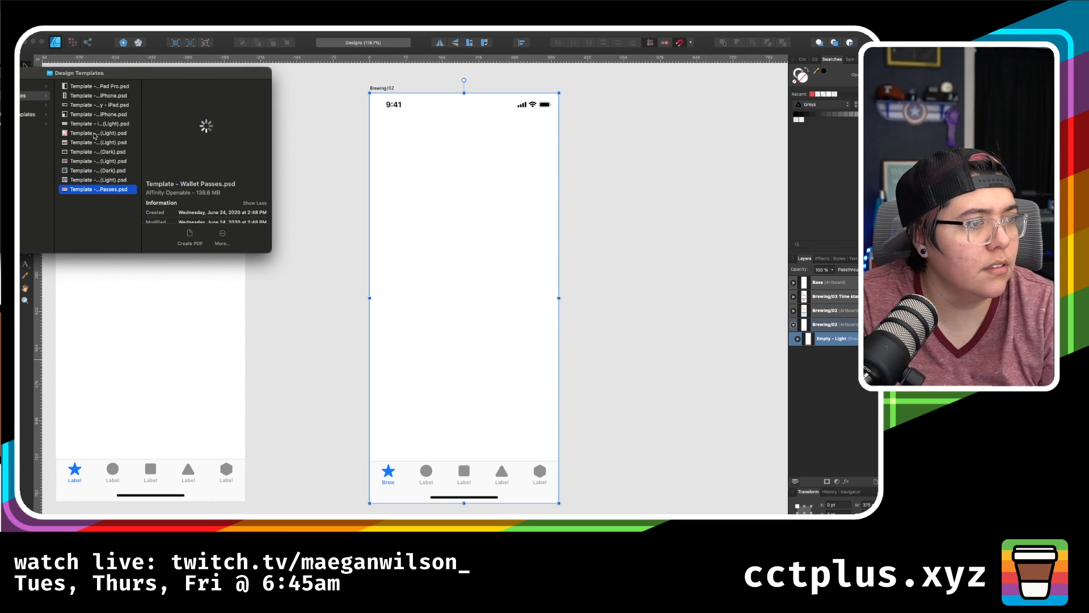
- Check the contents of the Guides and Production Templates folders, and return to the Affinity Designer document
key("Left")
key("Up")
key("Right")
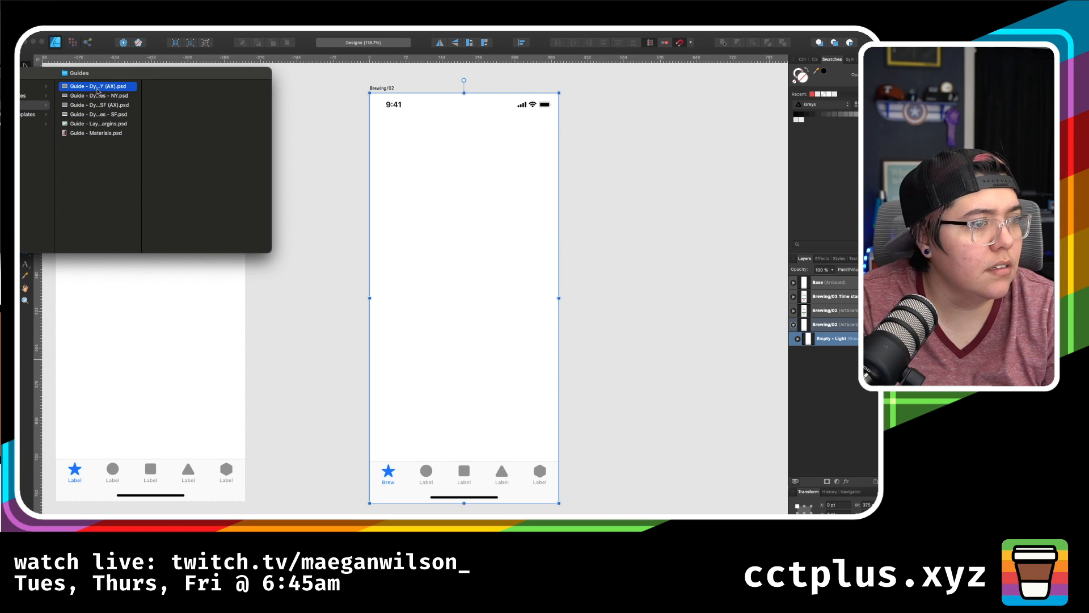
key("Left")
key("Down")
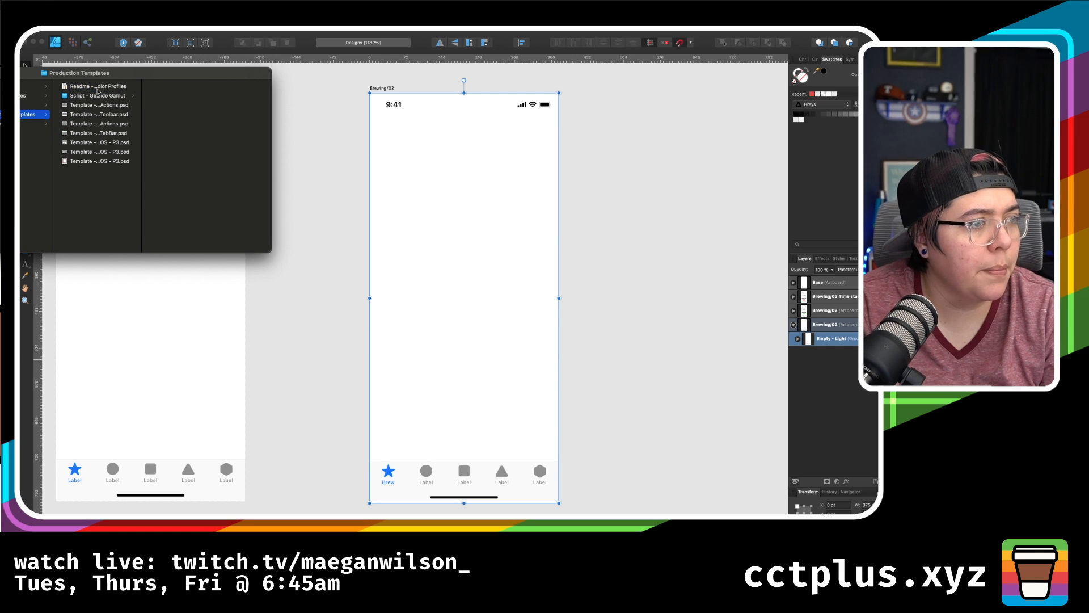
key("Right")
key("Down")
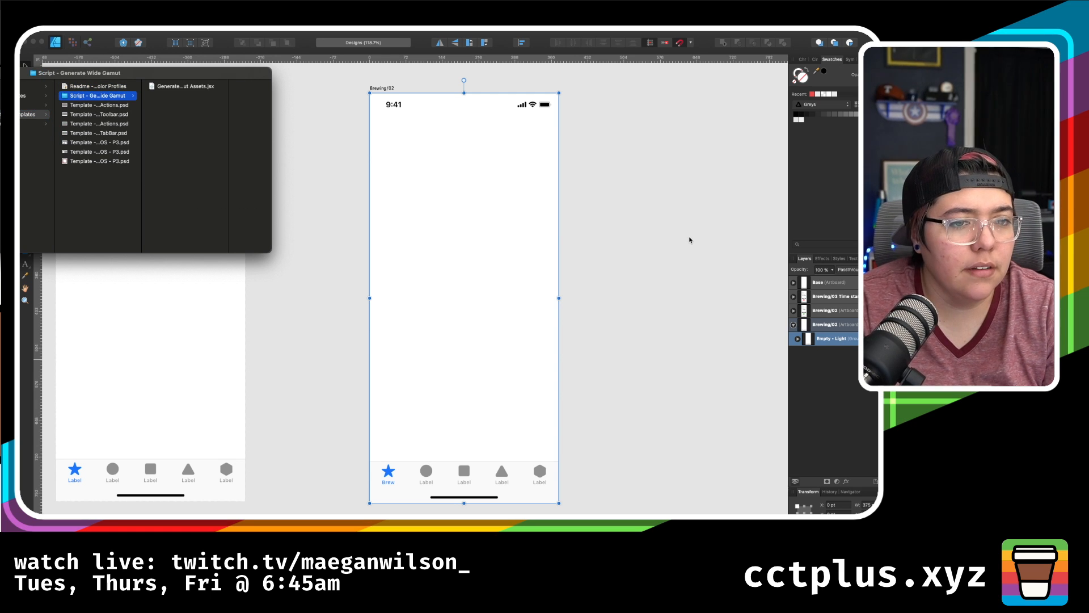
left_click(691, 240)
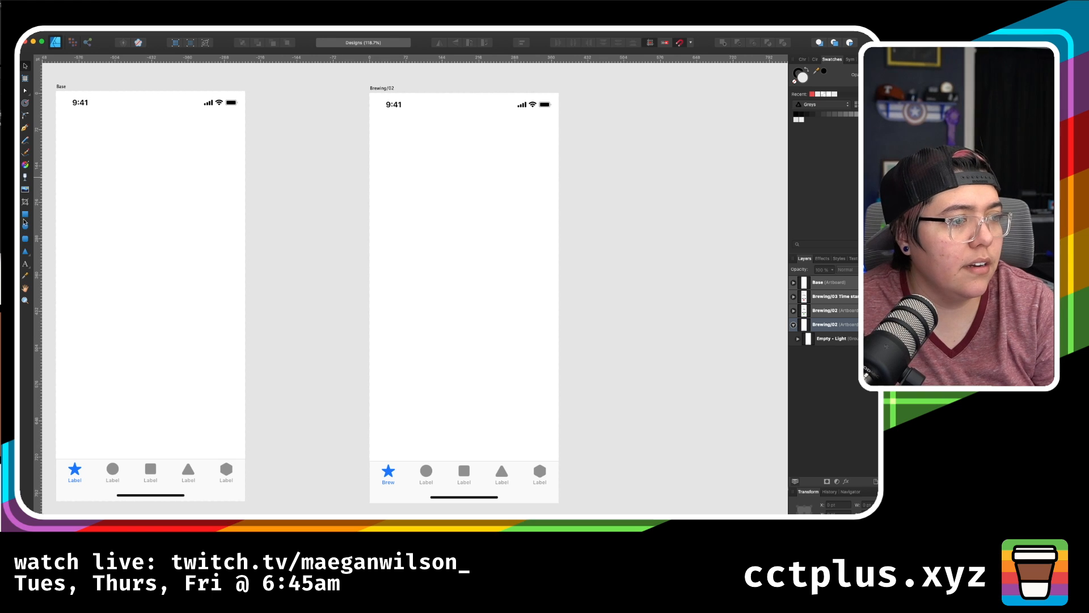
- Add the text "Brewing Methods" near the top of the cleared Brewing/02 artboard
left_click(25, 264)
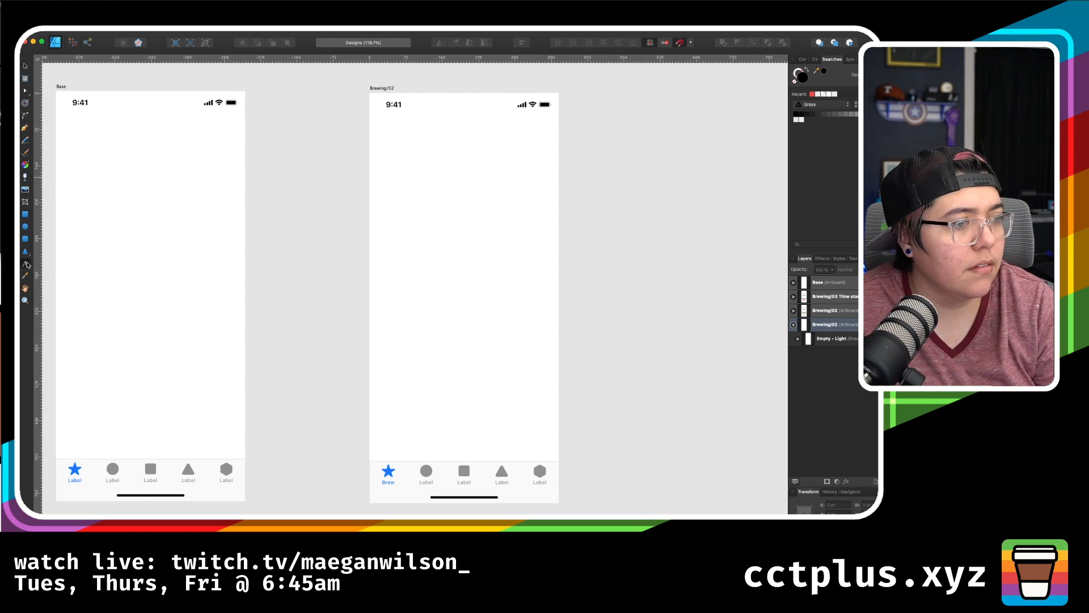
left_click(401, 162)
type("Brewing Methods")
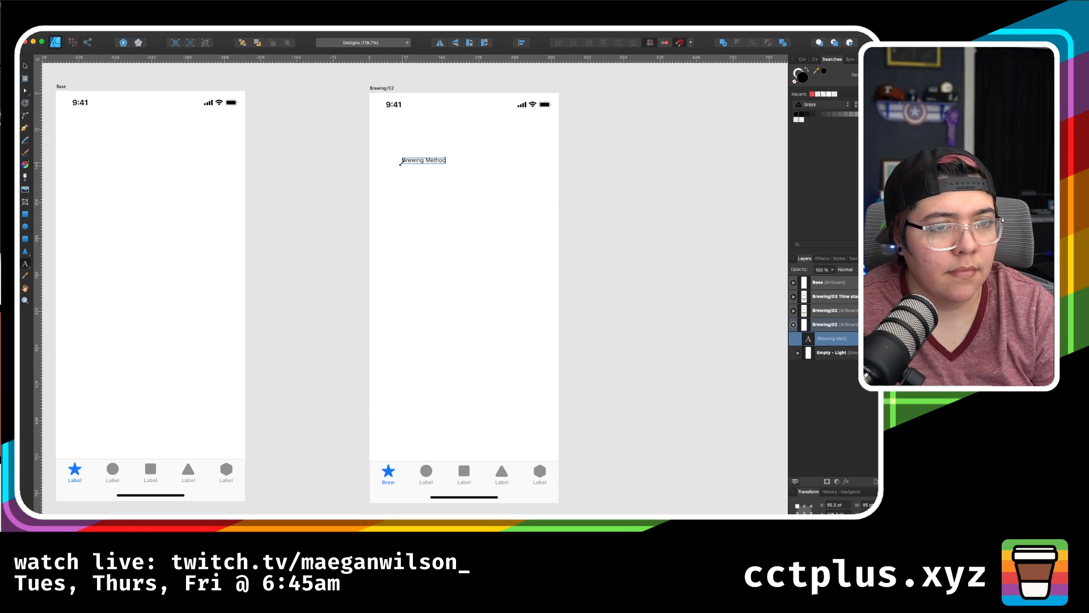
key("Escape")
key("v")
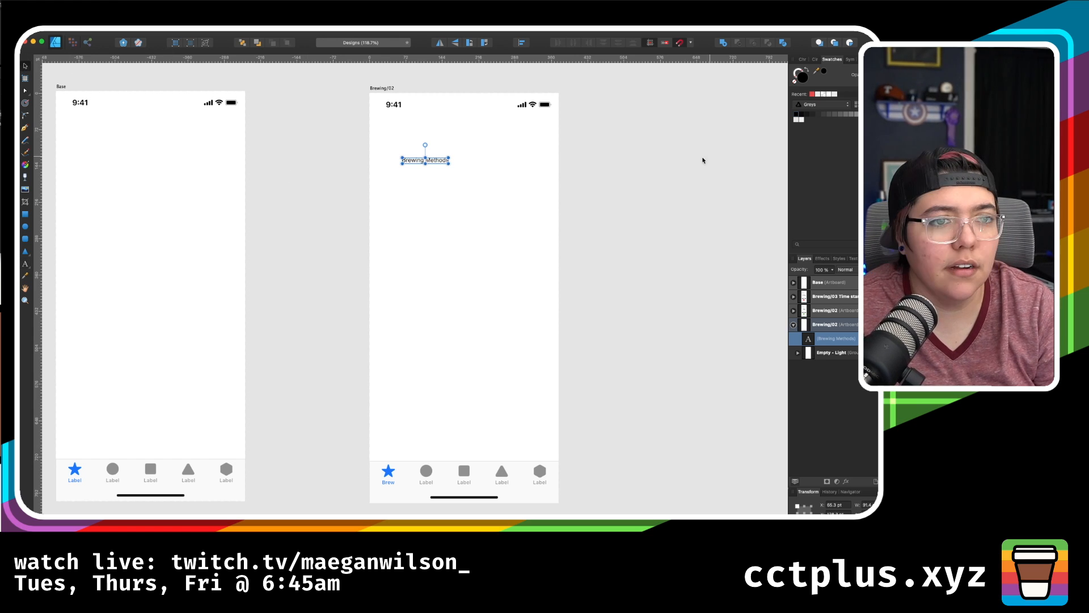
- Enlarge the "Brewing Methods" text into a heading just below the status bar's time and make it bold
left_click_drag(448, 164, 487, 130)
left_click(603, 168)
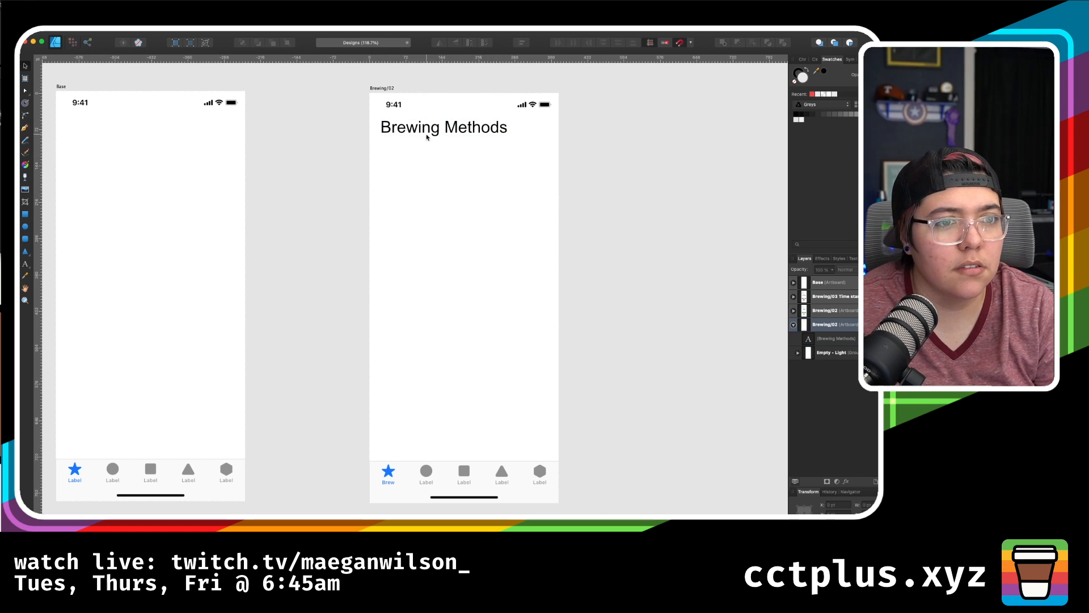
left_click(427, 130)
key("super+b")
left_click(645, 209)
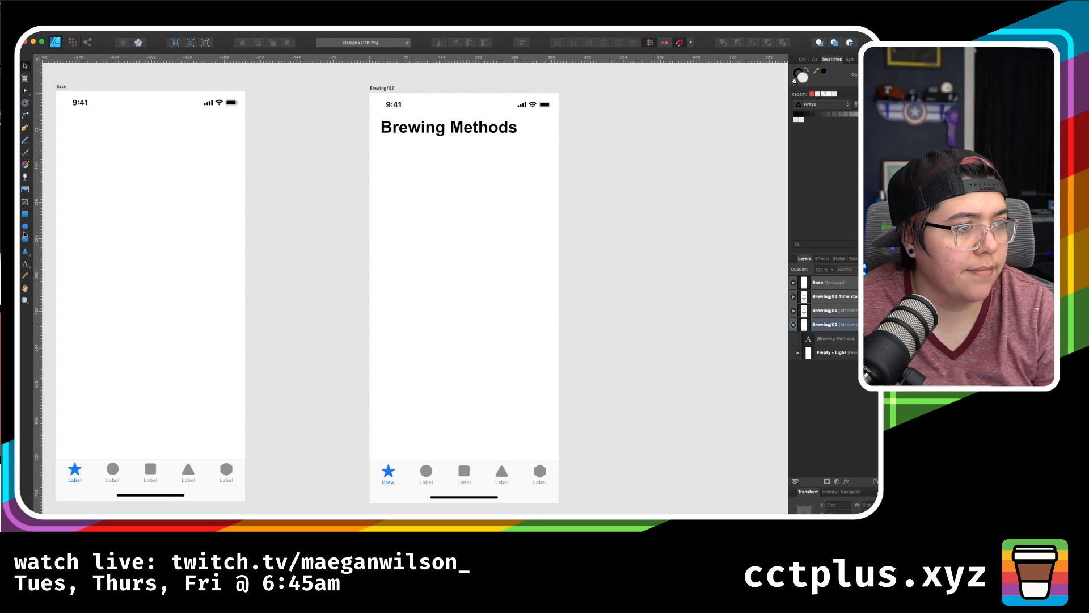
- Draw a vertical bar about 5 pt wide beside the Brewing Methods heading and cross it with a copy rotated 90° to form a plus
left_click(26, 253)
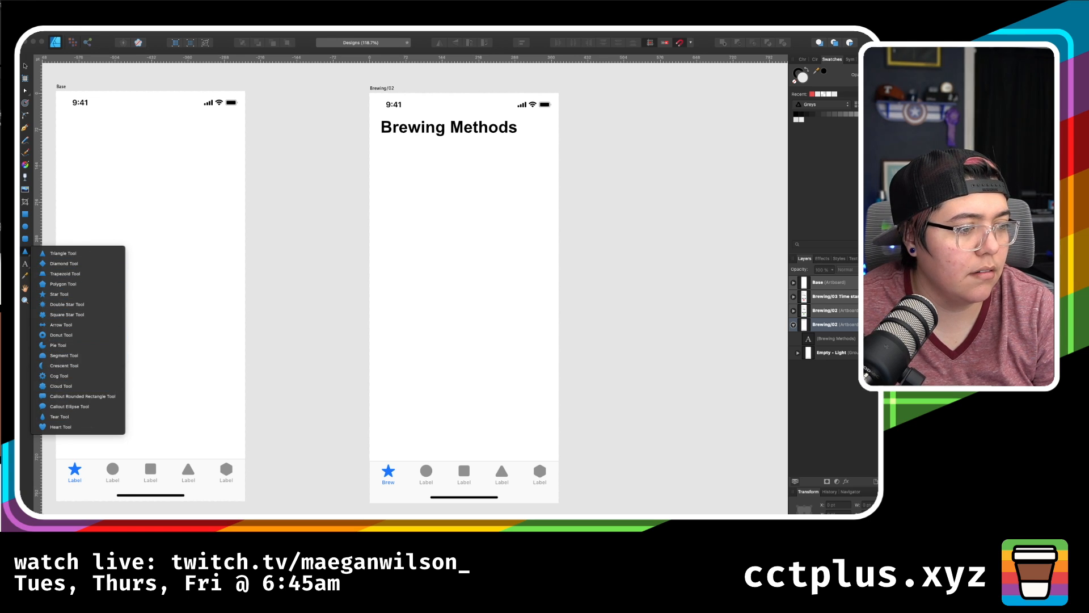
left_click(25, 216)
left_click(25, 216)
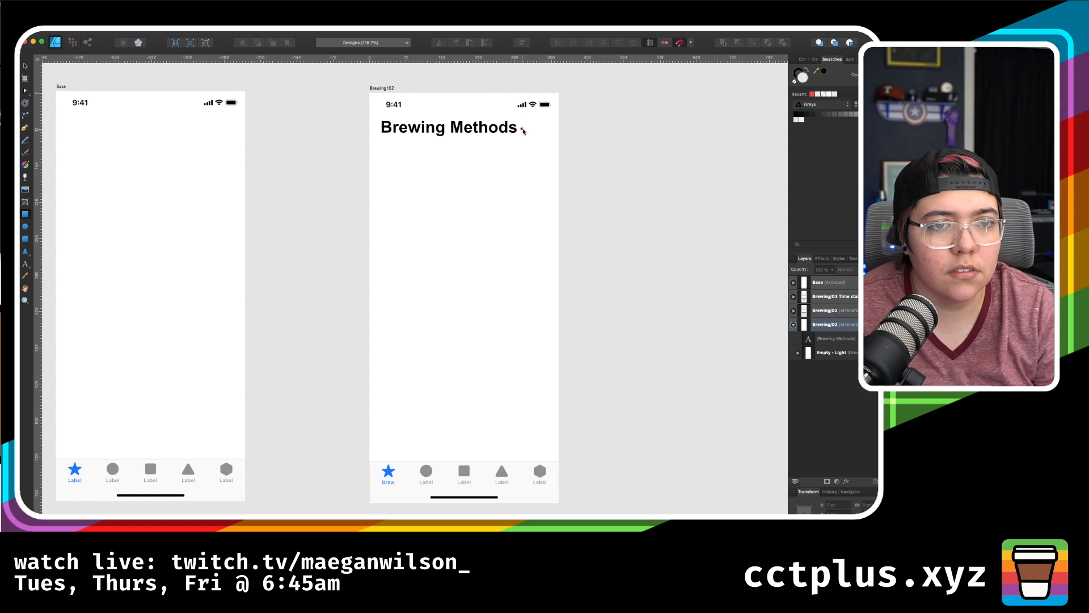
left_click_drag(533, 103, 535, 136)
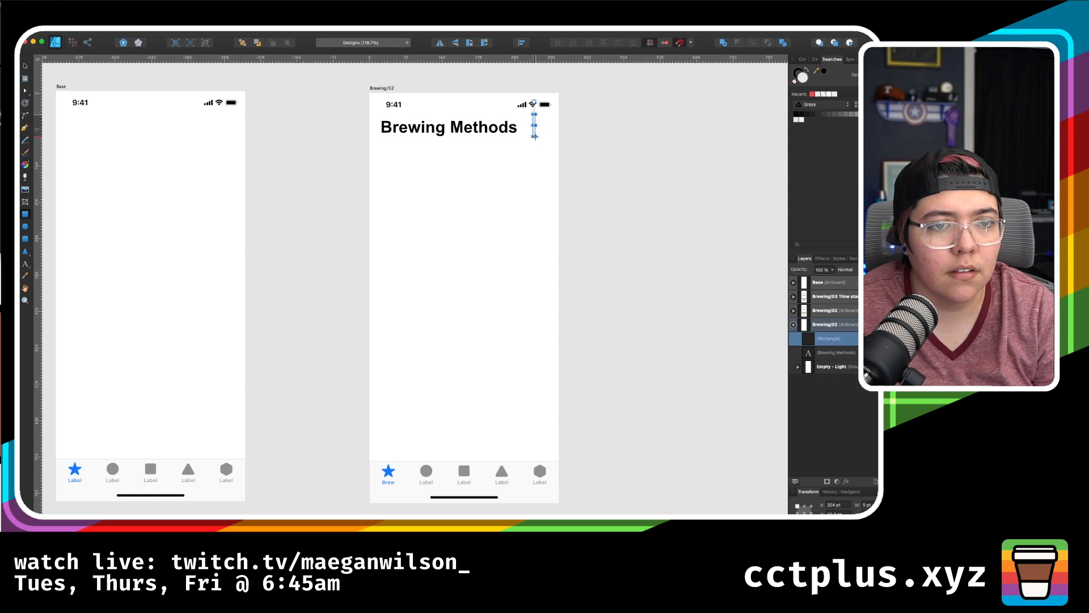
scroll(535, 136, "up", 5)
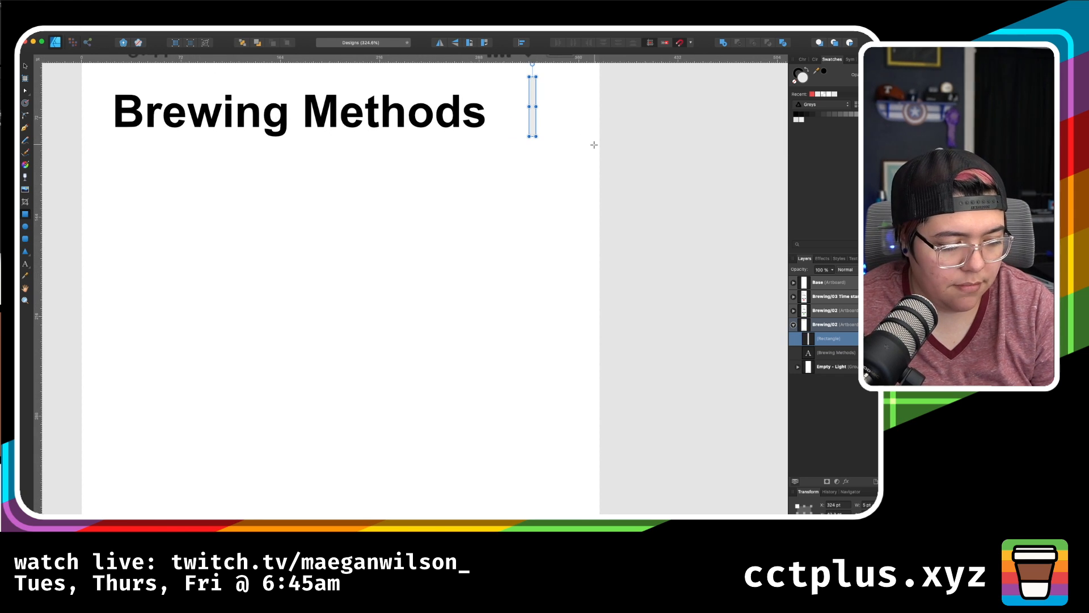
key("super+j")
left_click_drag(539, 69, 573, 107)
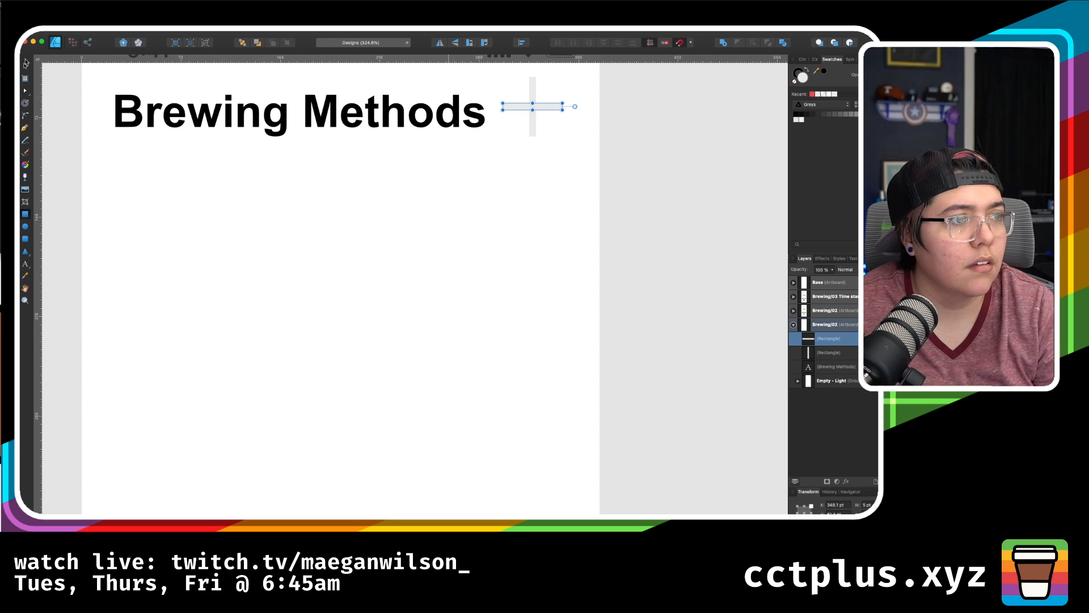
- Scale both bars of the plus down together and center the plus vertically on the Brewing Methods heading near the artboard's right margin
left_click(533, 94, "shift")
left_click_drag(532, 94, 544, 104)
left_click_drag(573, 147, 552, 121)
mouse_move(548, 121)
left_mouse_down()
mouse_move(537, 112)
mouse_move(549, 104)
mouse_move(549, 118)
left_mouse_up()
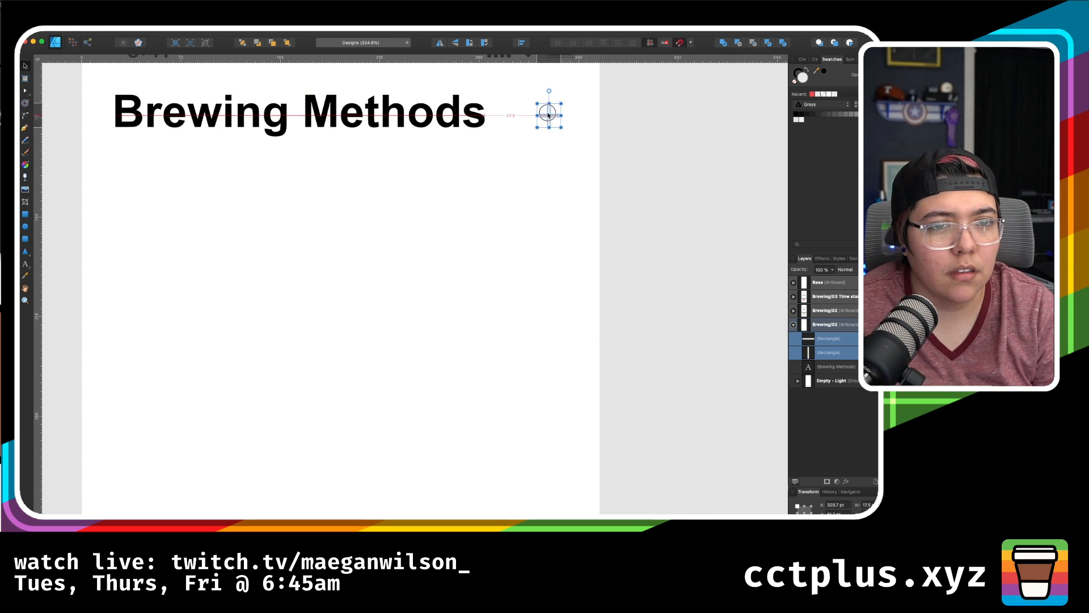
- Select both bars of the plus beside the Brewing Methods heading
left_click(637, 147)
scroll(637, 147, "down", 5)
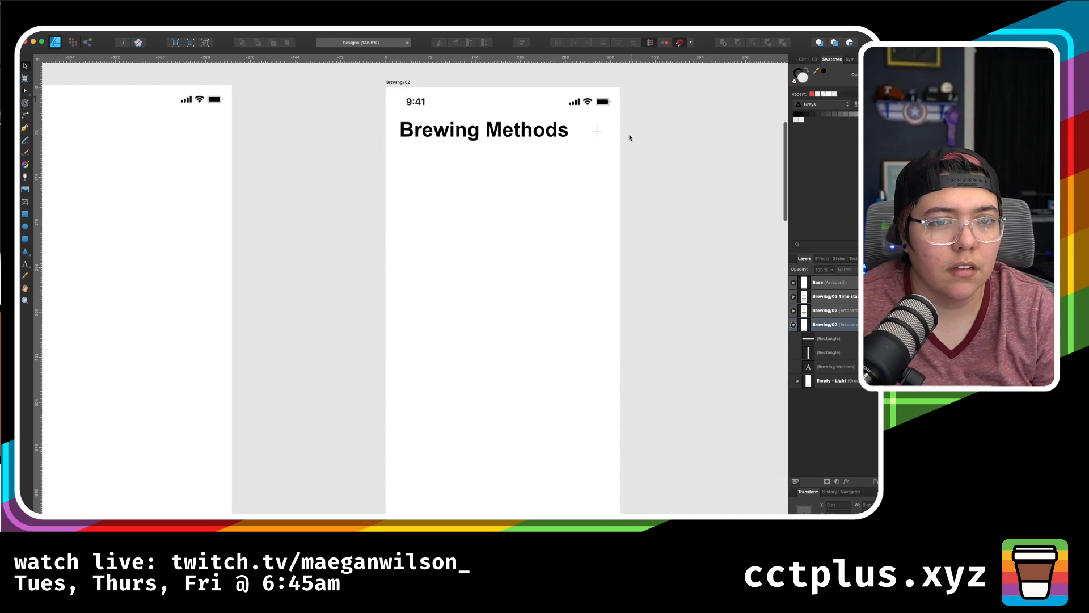
left_click(598, 135)
left_click(598, 134)
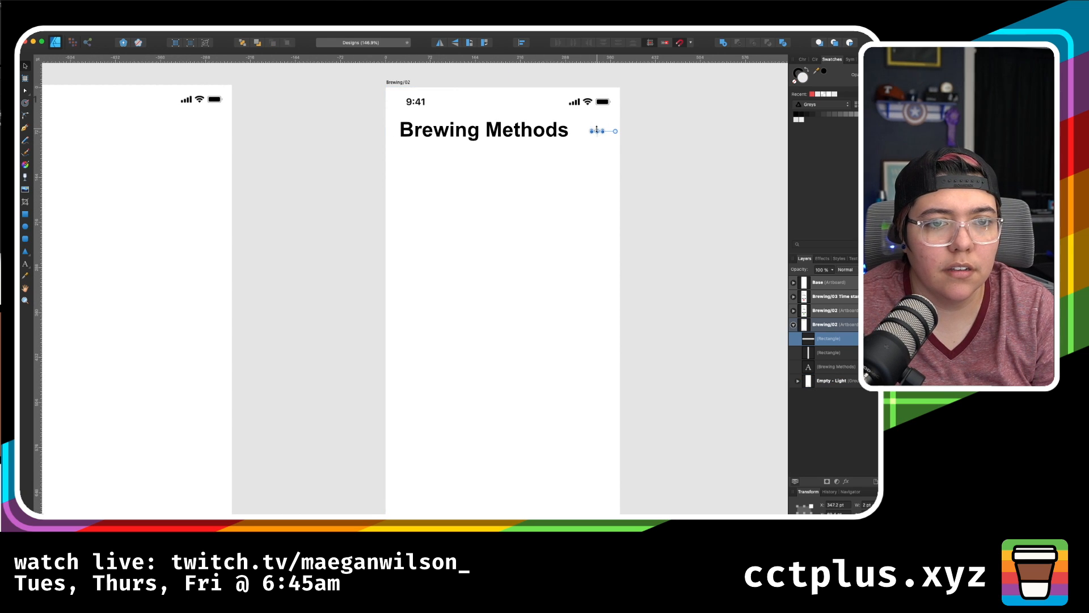
left_click(855, 348, "shift")
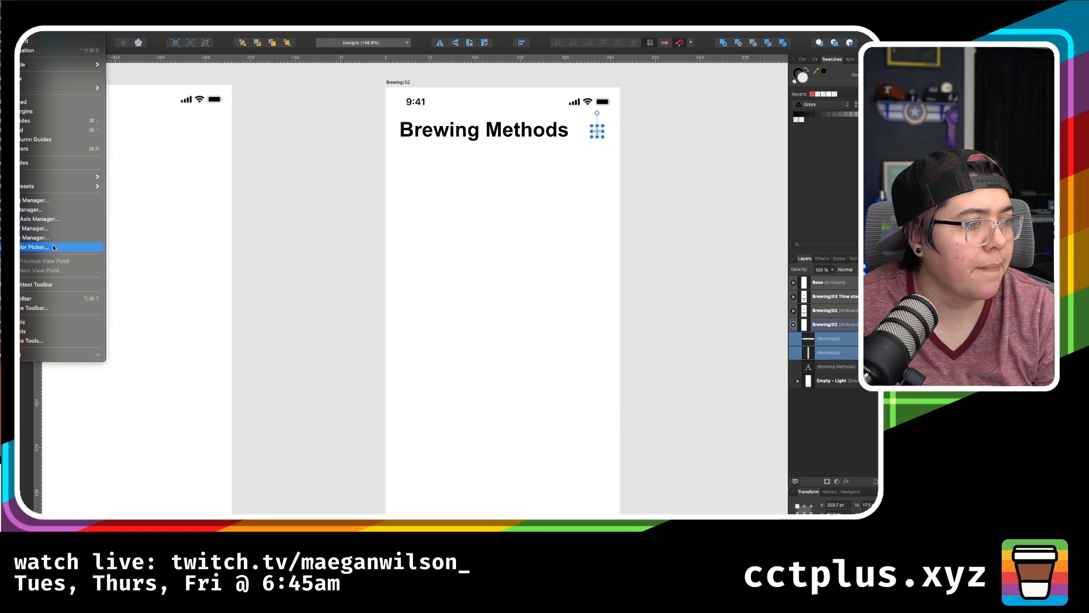
left_click(46, 355)
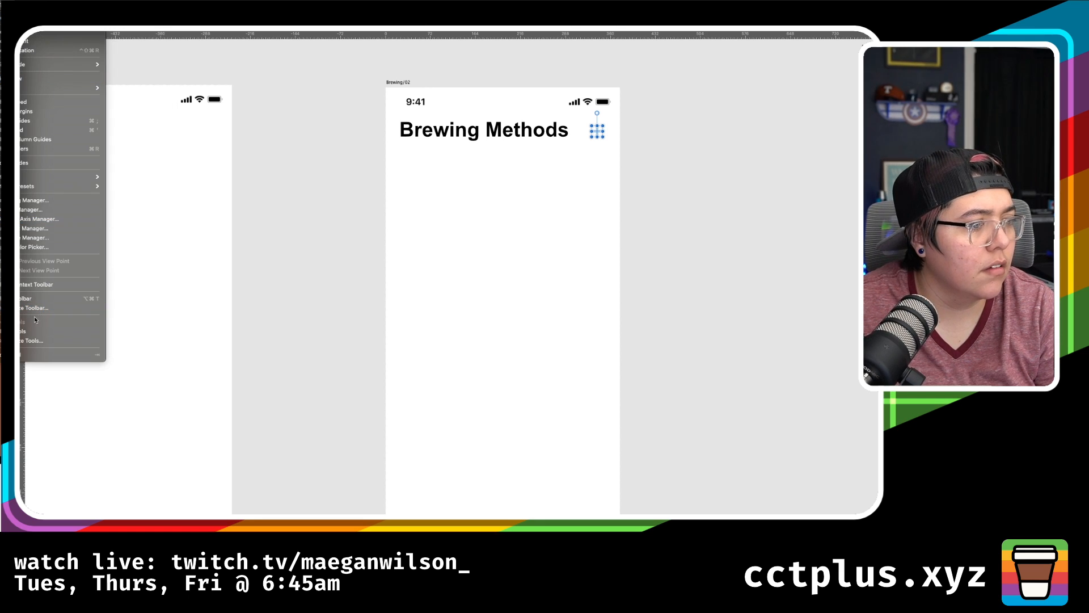
left_click(49, 359)
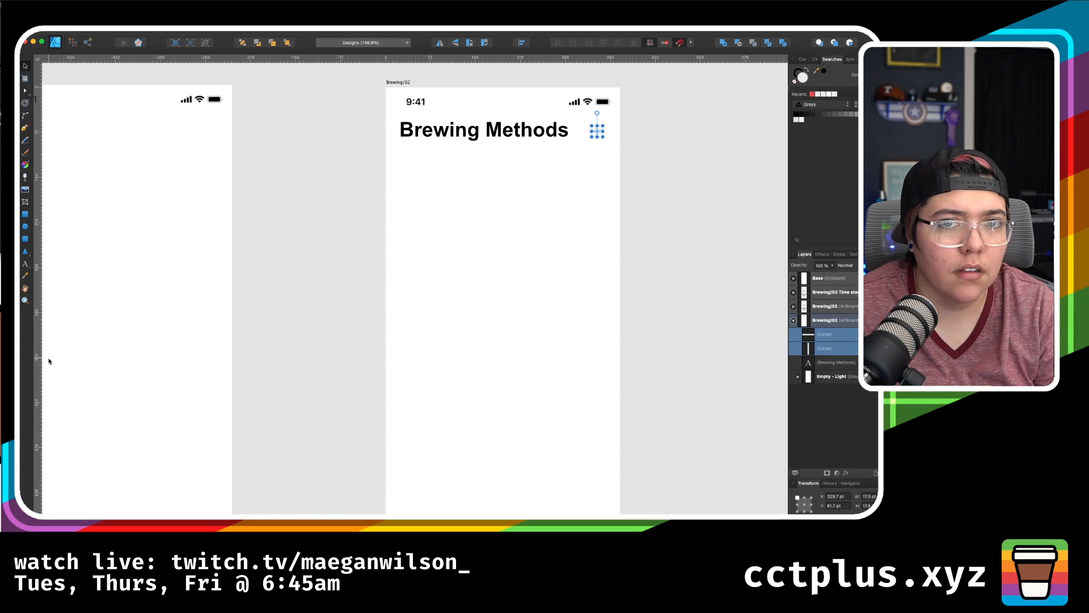
right_click(106, 45)
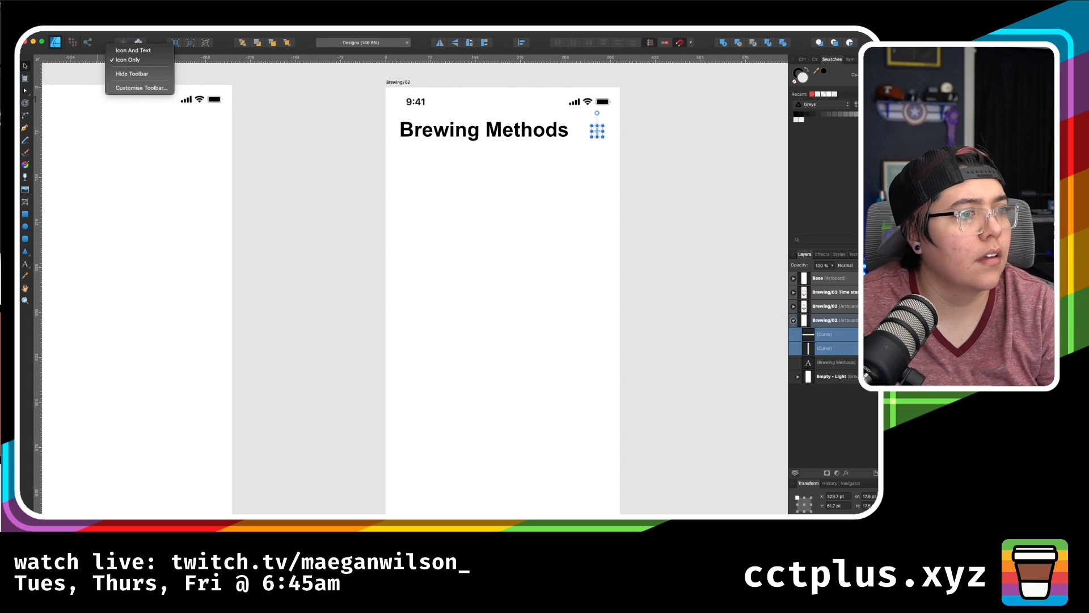
- Reset the studio panels to their default layout
left_click(22, 32)
left_click(23, 32)
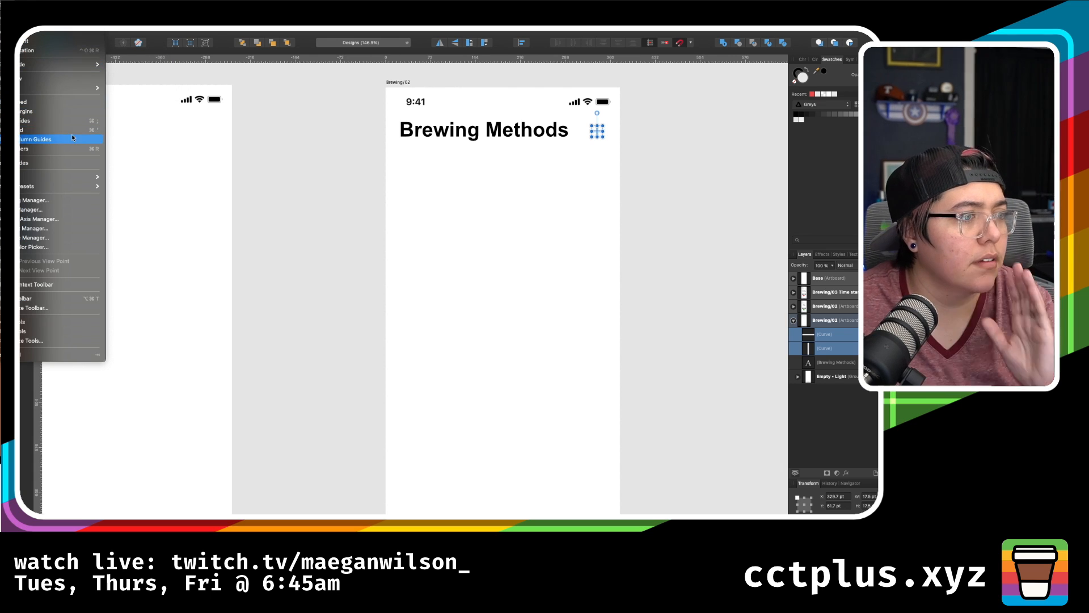
mouse_move(65, 191)
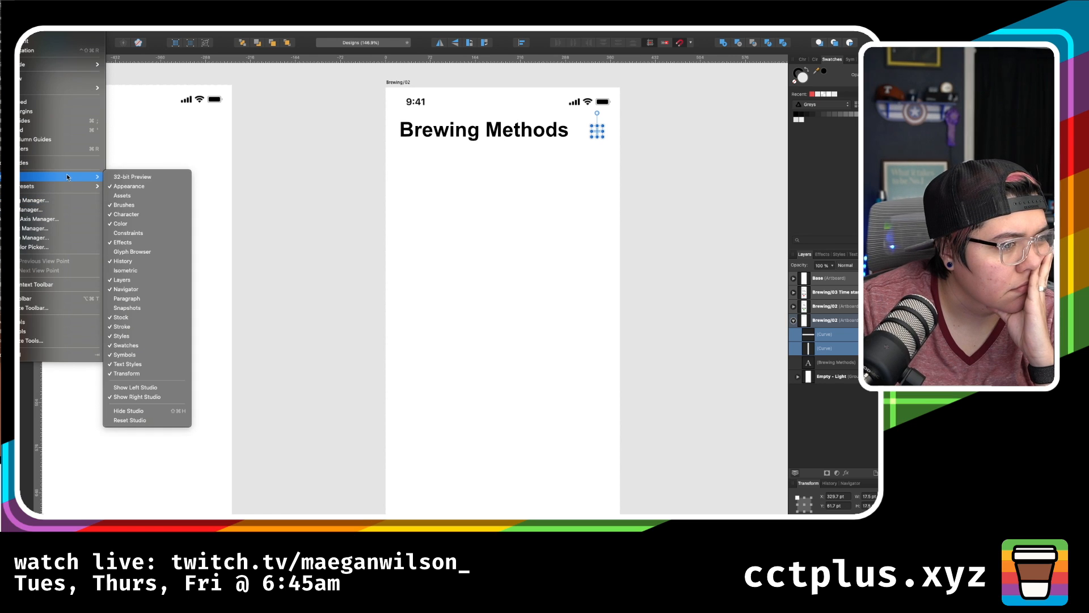
left_click(151, 421)
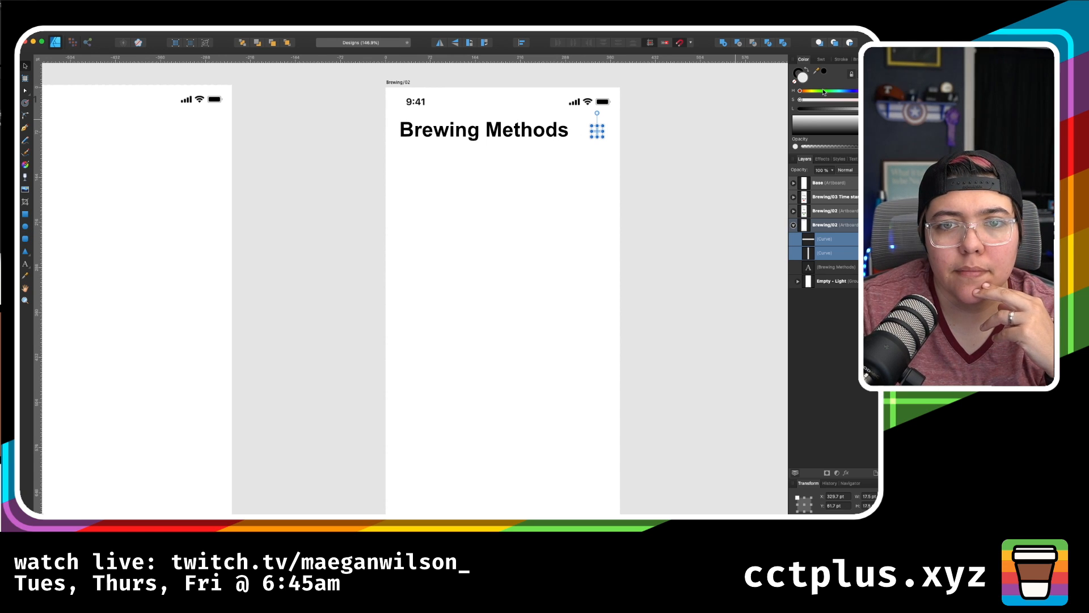
- Try to recolor the plus's bars by changing their fill hue
left_click_drag(805, 90, 874, 100)
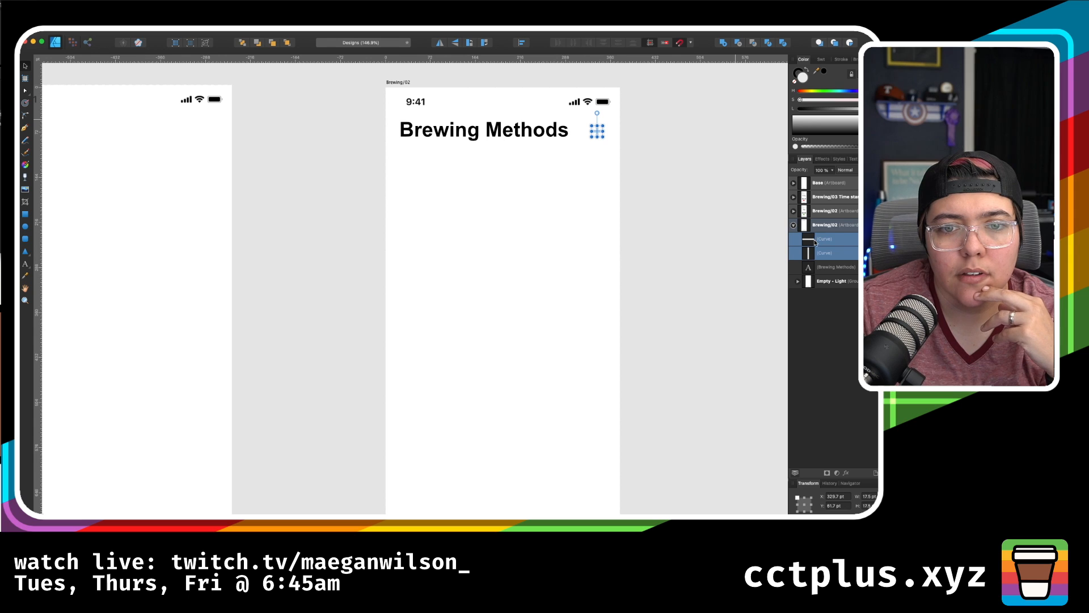
left_click(823, 252)
left_click(824, 240)
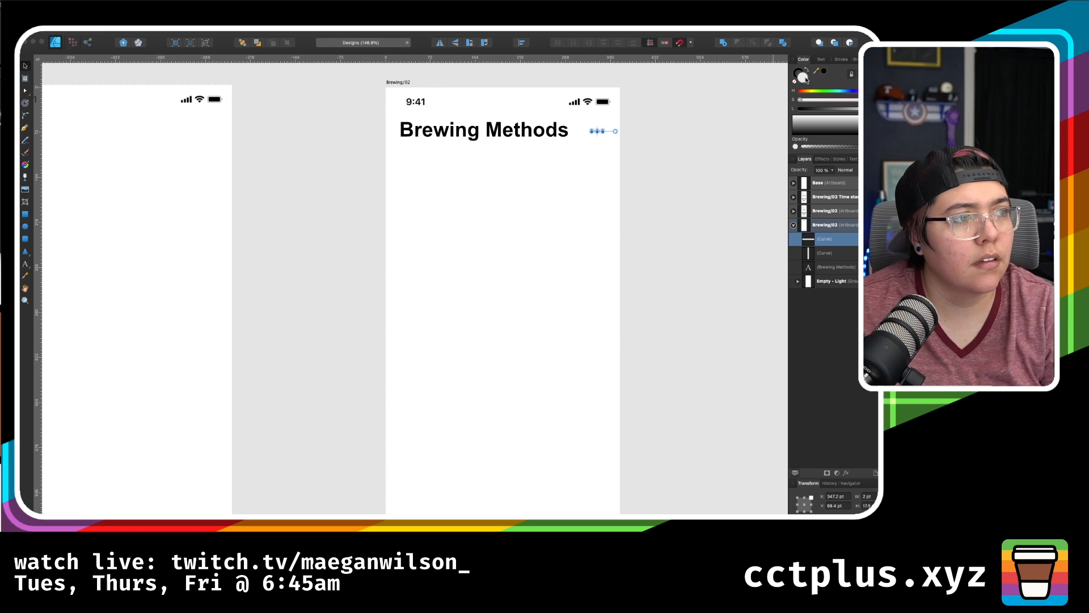
left_click(827, 92)
key("super+z")
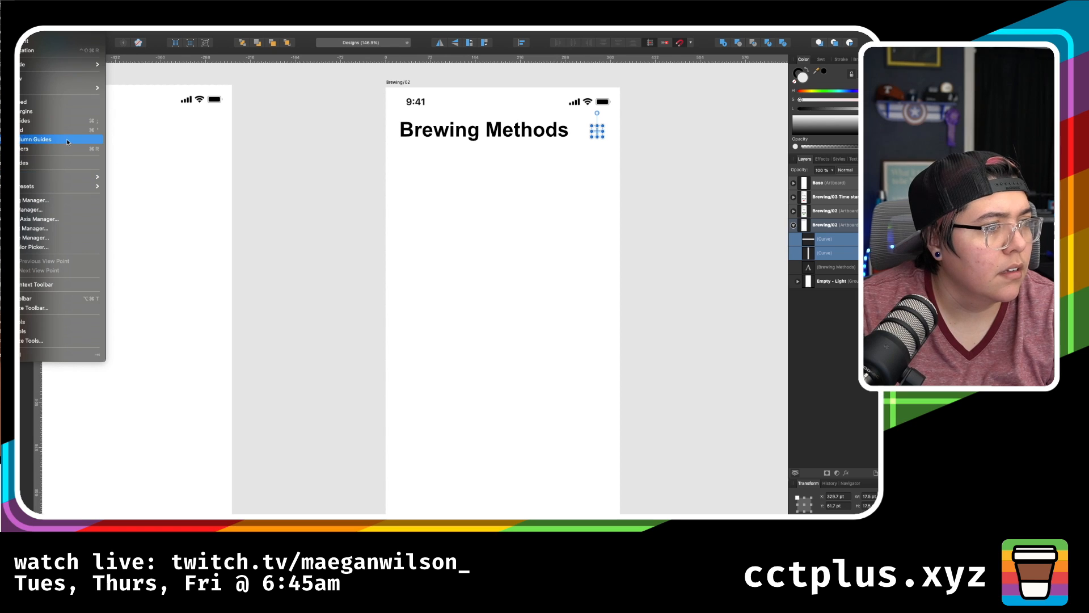
mouse_move(78, 89)
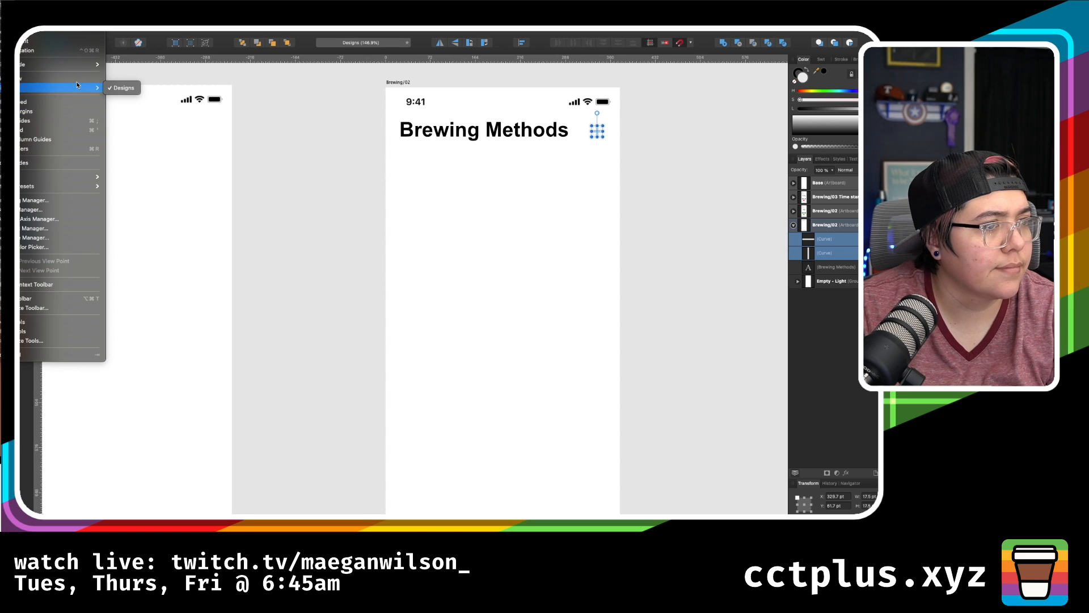
mouse_move(82, 64)
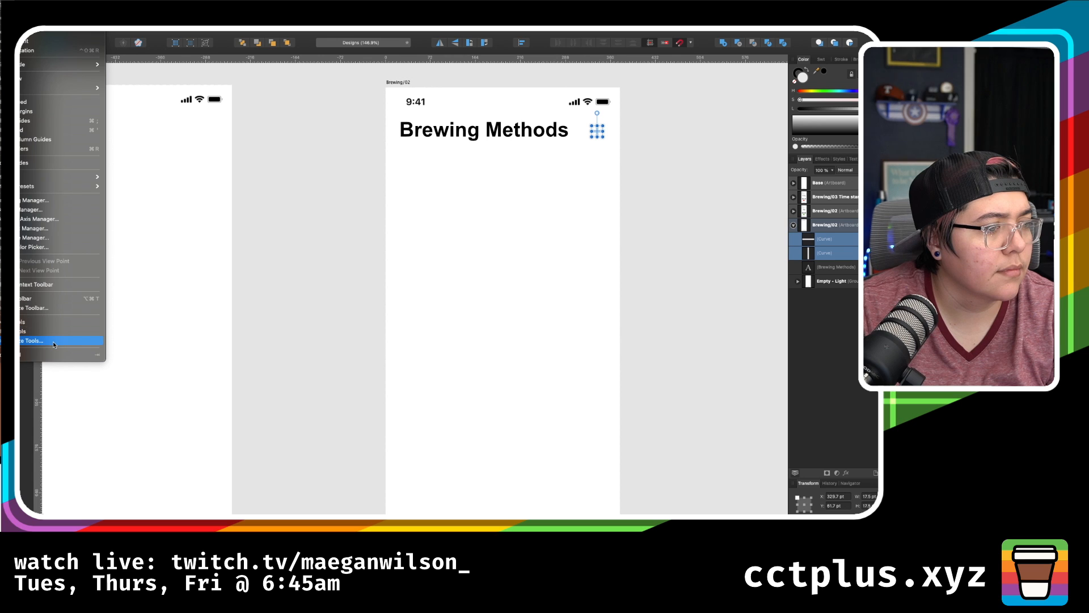
left_click(42, 308)
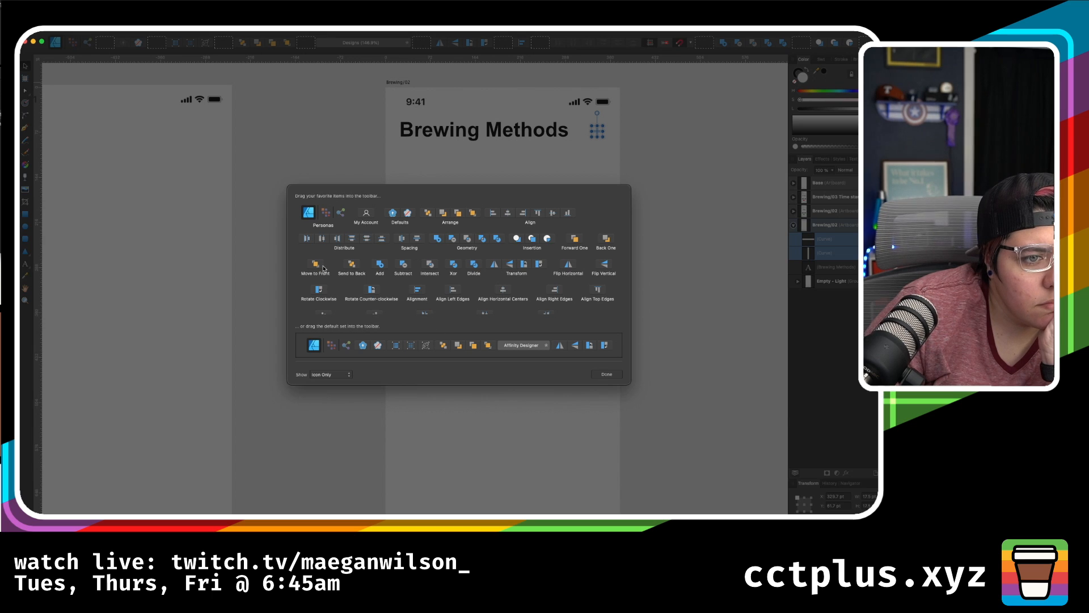
left_click(608, 376)
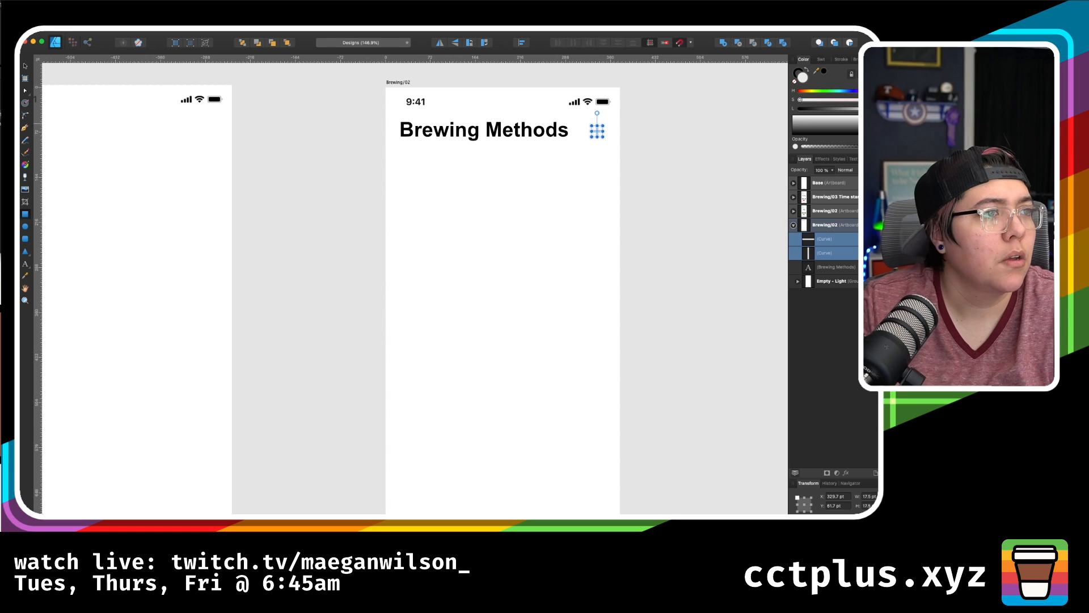
- Show the context toolbar and fill both bars of the plus with a light blue of hue 225, saturation 100 and lightness 72
mouse_move(25, 89)
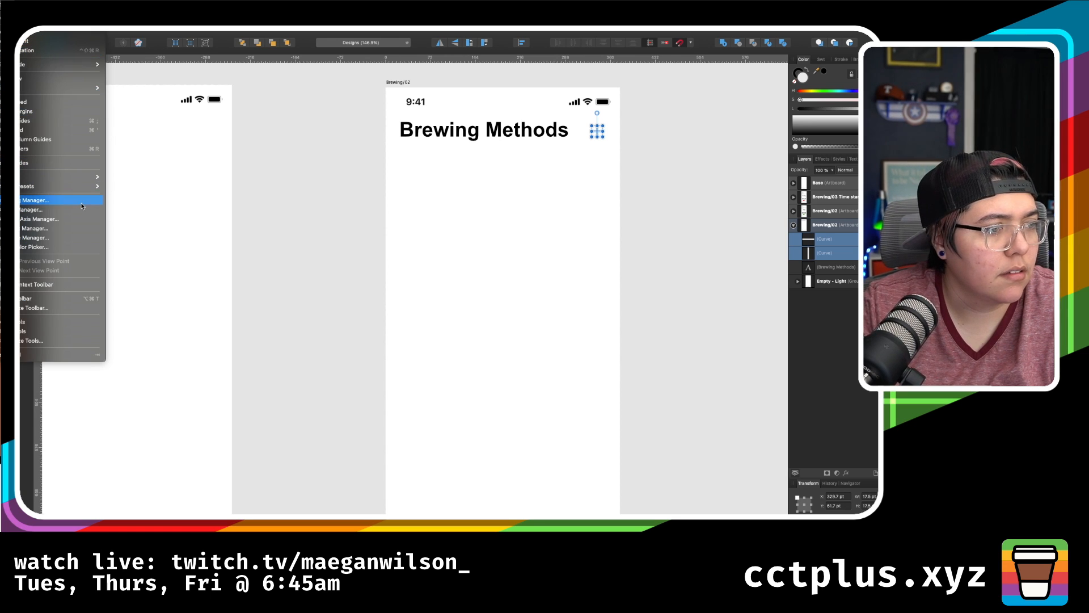
left_click(63, 283)
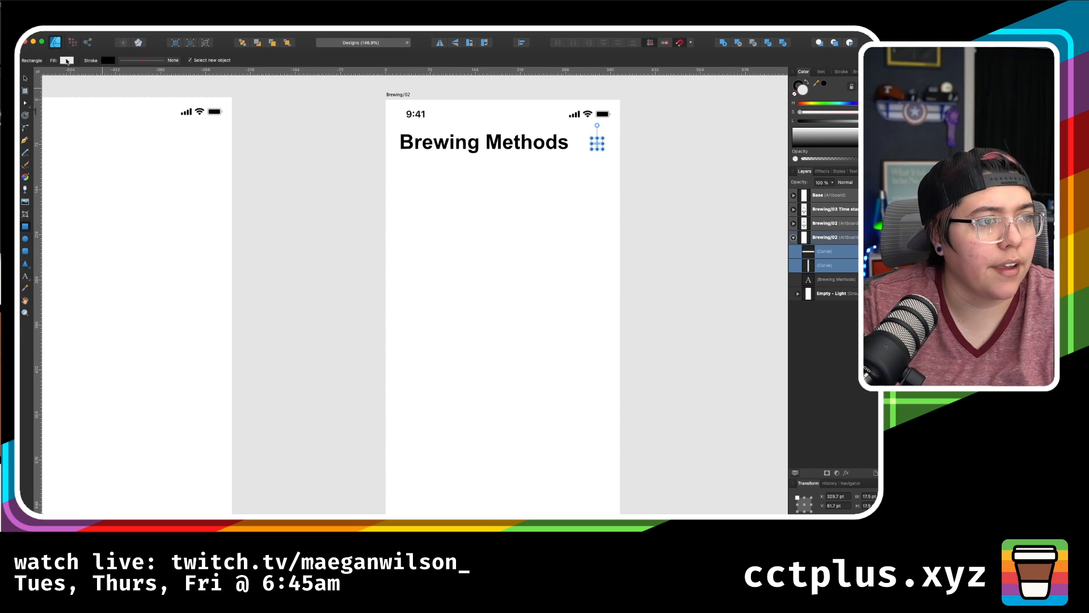
left_click(66, 61)
mouse_move(69, 94)
left_mouse_down()
mouse_move(122, 93)
mouse_move(52, 104)
left_mouse_up()
mouse_move(150, 116)
left_mouse_down()
mouse_move(73, 112)
mouse_move(152, 112)
mouse_move(103, 111)
mouse_move(155, 103)
mouse_move(114, 112)
mouse_move(130, 118)
left_mouse_up()
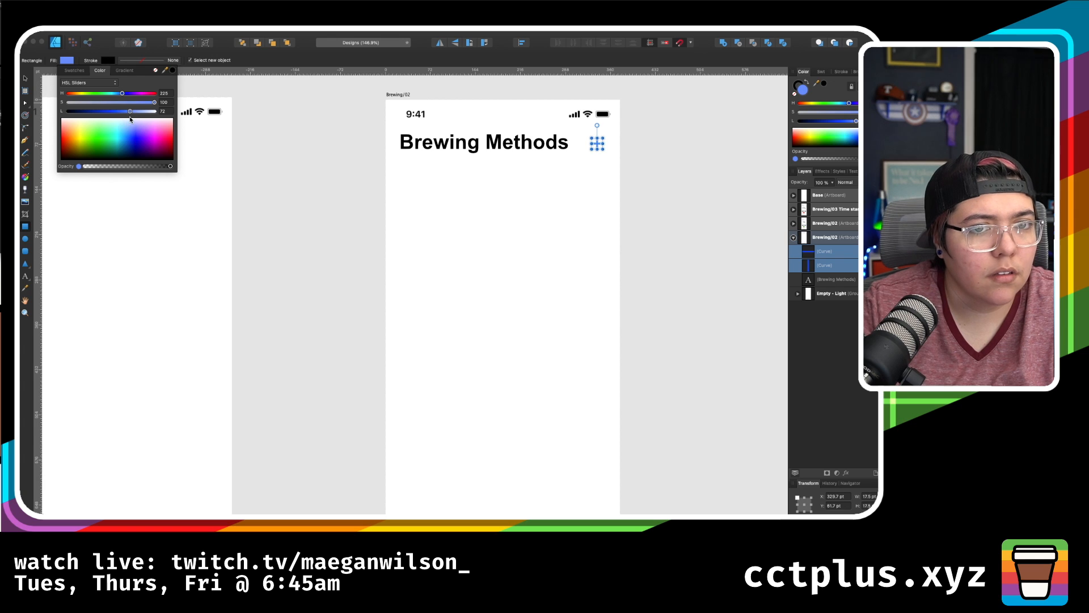
key("Escape")
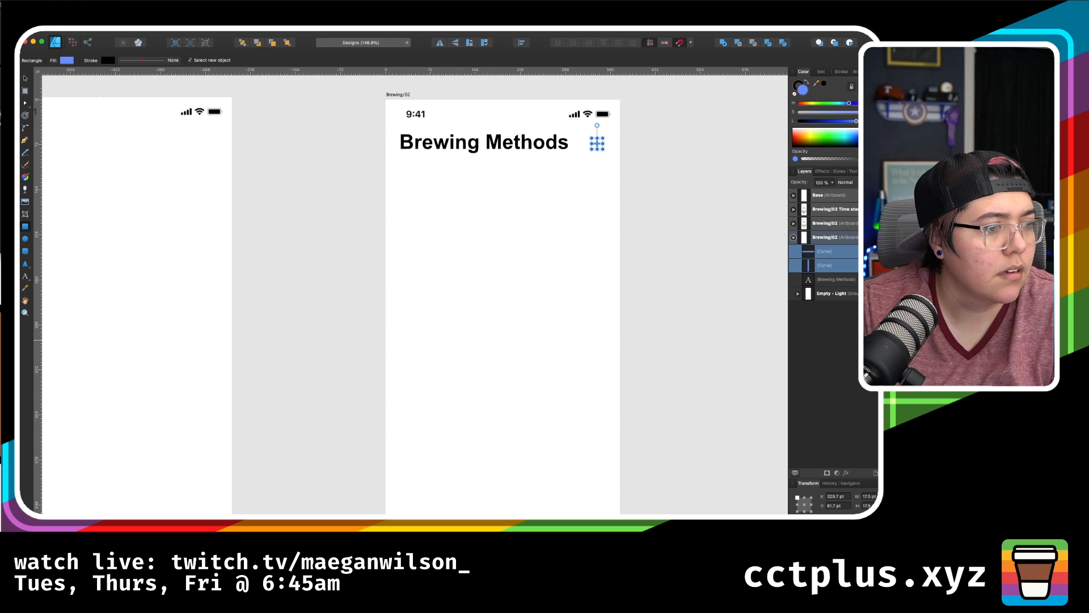
- Narrow the design window to reveal the Brew notes beside it and bring the Brewing/02 artboard into view
left_click_drag(19, 347, 313, 447)
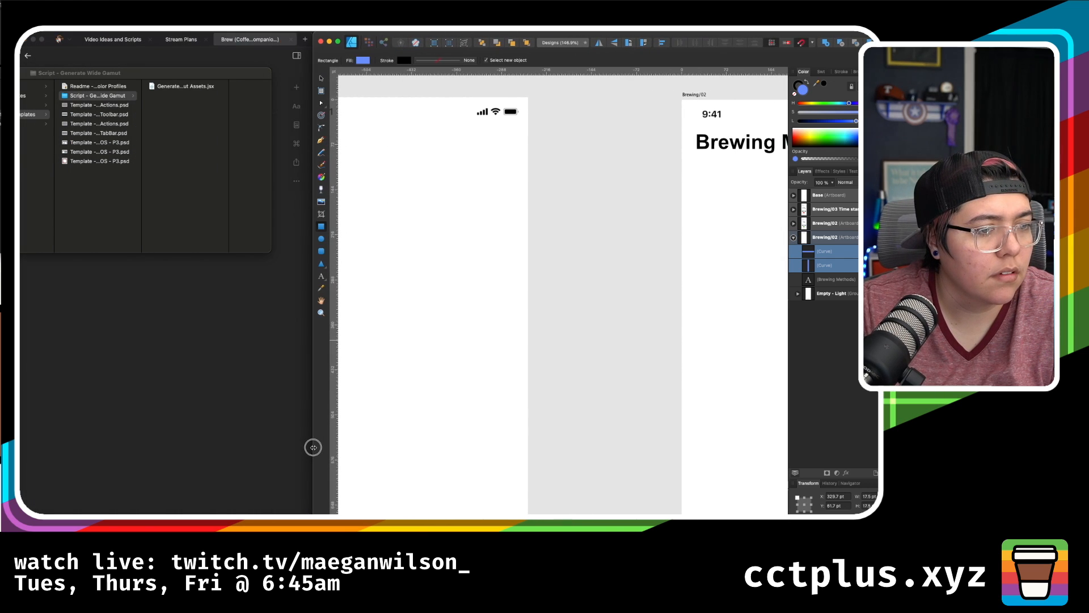
left_click(246, 430)
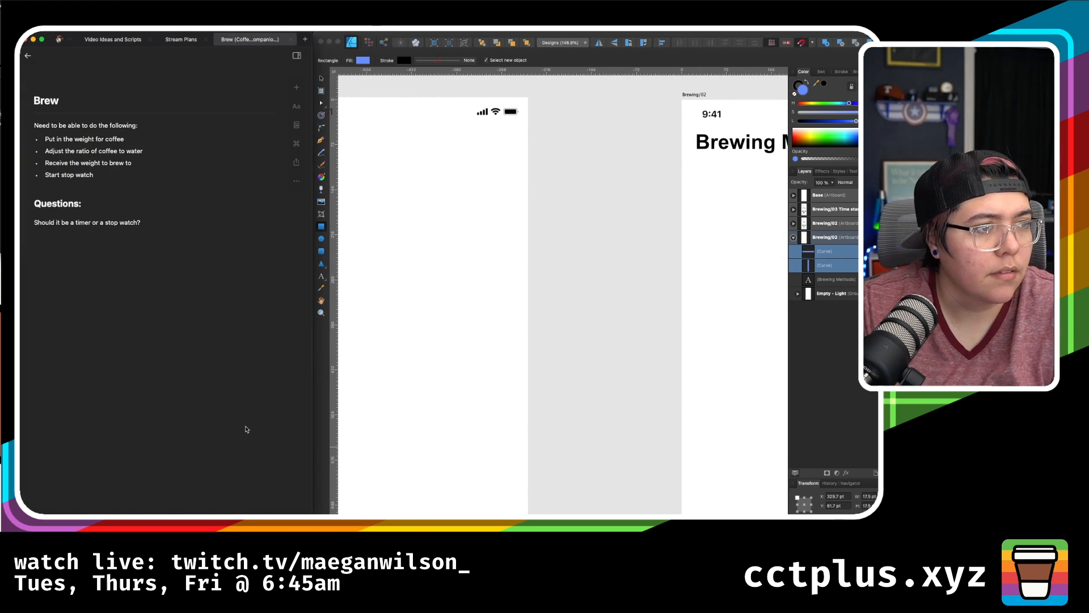
left_click(646, 305)
scroll(647, 305, "right", 5)
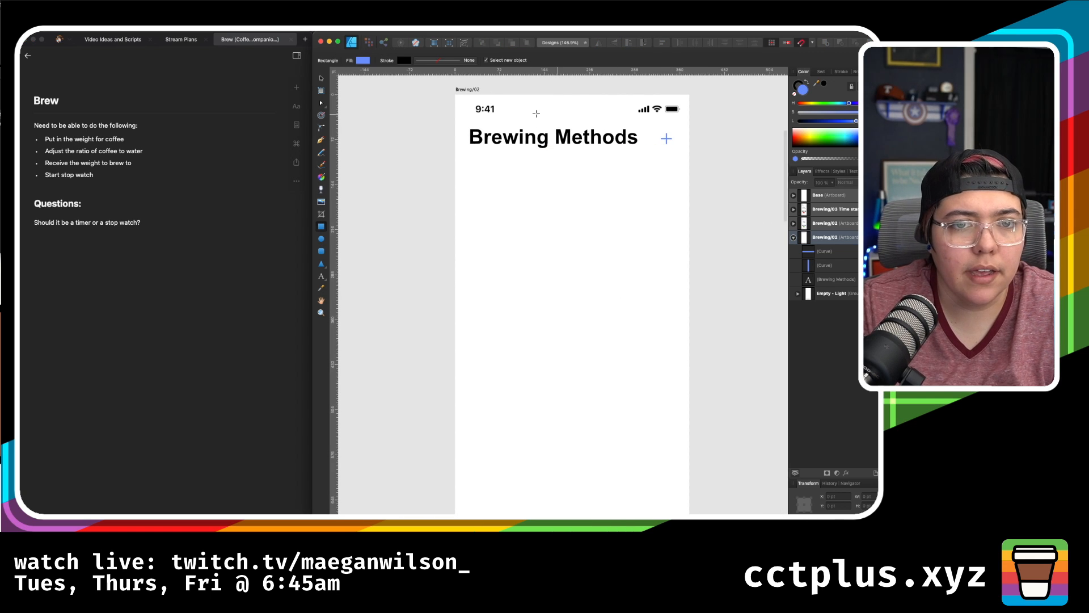
- Draw a circle about 31 pt wide over the plus, starting at the plus's upper-left corner
left_click(321, 238)
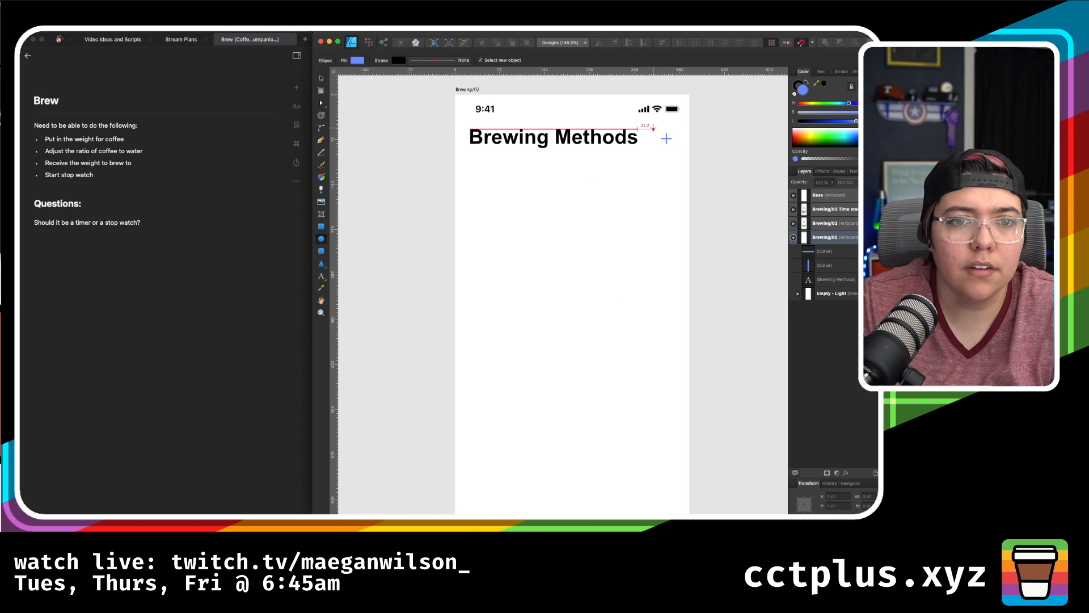
left_click_drag(661, 129, 682, 154)
key("Delete")
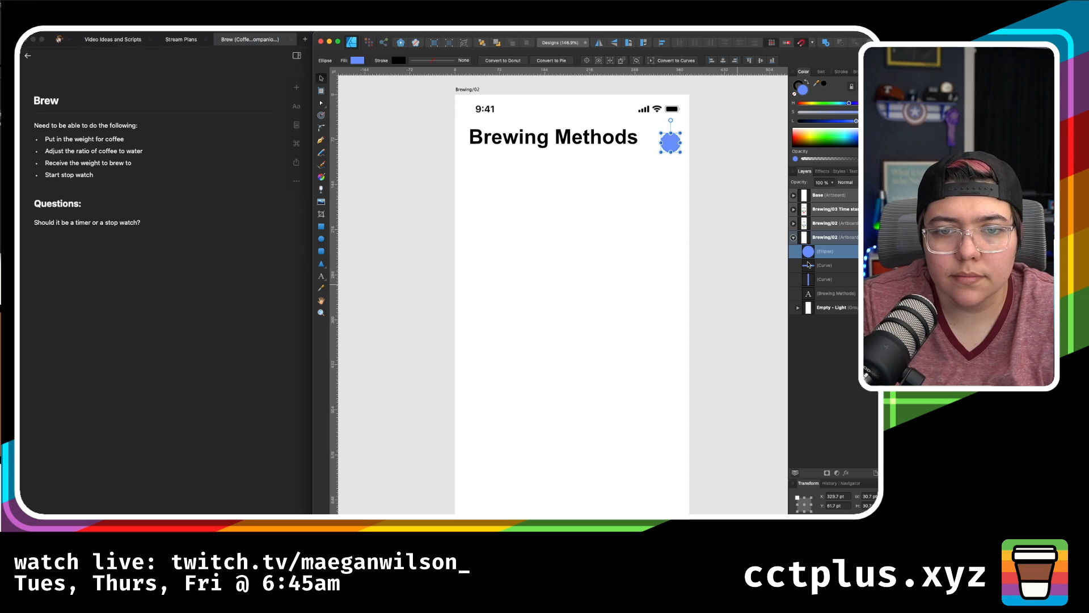
- Group the two bars of the plus and bring the group in front of the circle
left_click(819, 271)
left_click(820, 278, "shift")
key("super+g")
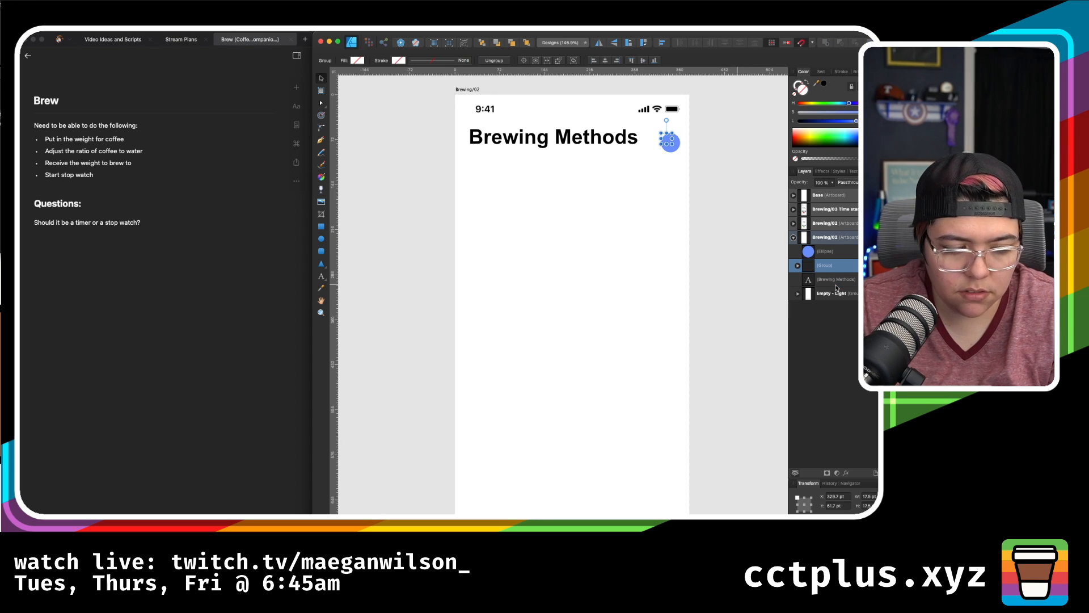
key("super+bracketright")
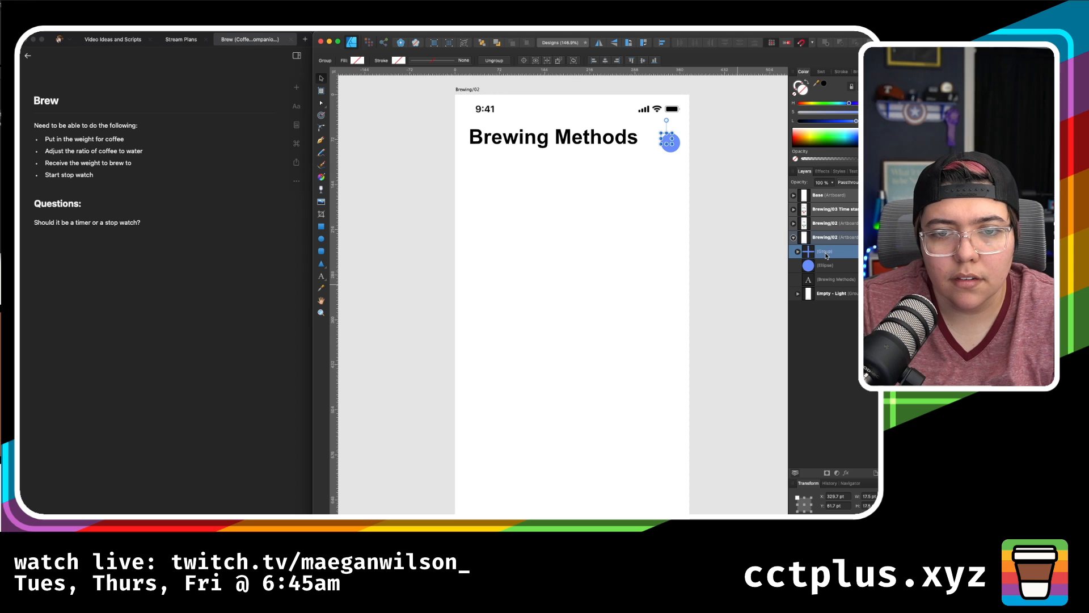
double_click(825, 252)
- Change the circle's fill to a light gray by lowering its saturation to about 6
left_click(814, 266)
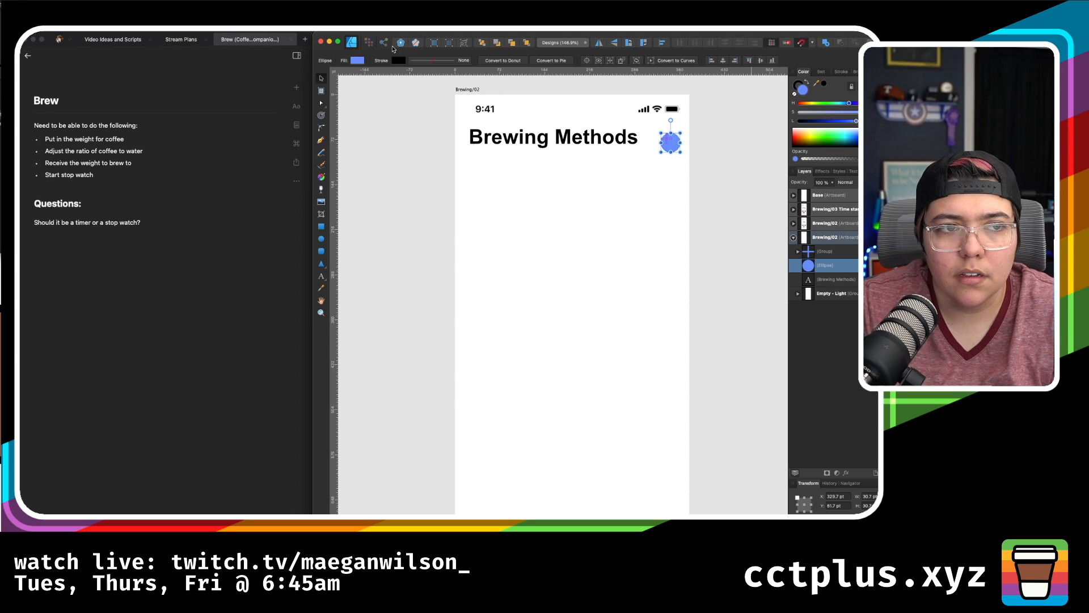
left_click(356, 61)
mouse_move(413, 103)
left_mouse_down()
mouse_move(388, 103)
mouse_move(434, 118)
mouse_move(363, 103)
mouse_move(424, 112)
left_mouse_up()
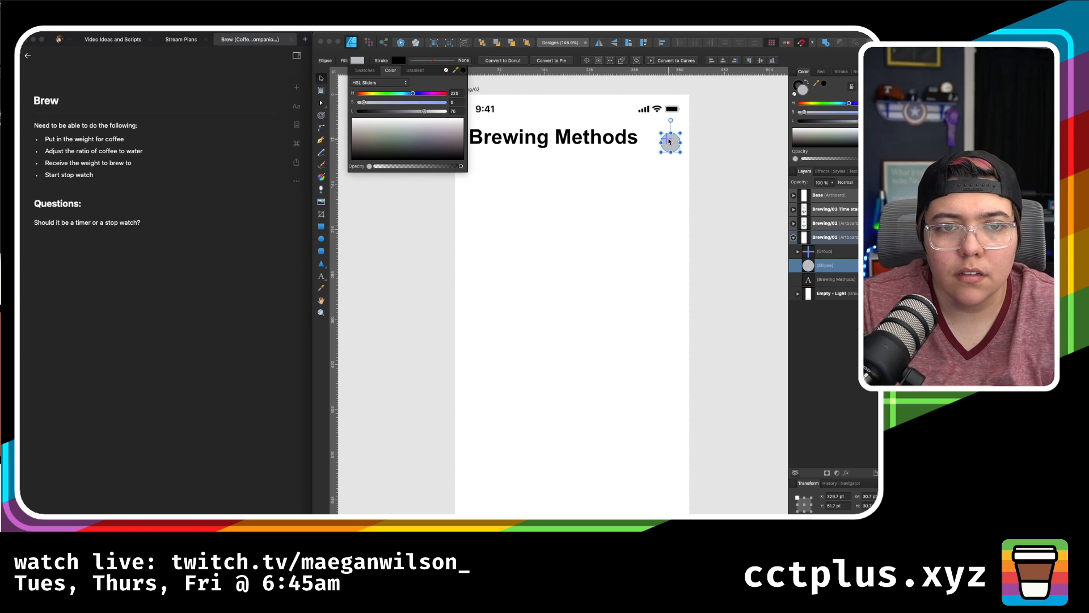
- Center the plus horizontally and vertically on the gray circle
left_click(826, 251, "shift")
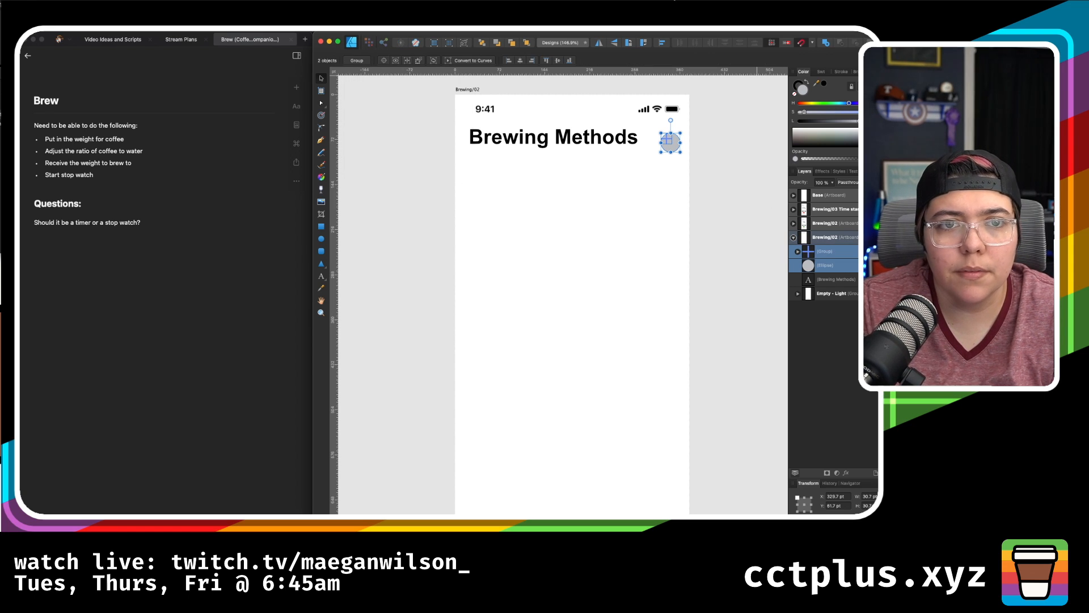
left_click(659, 43)
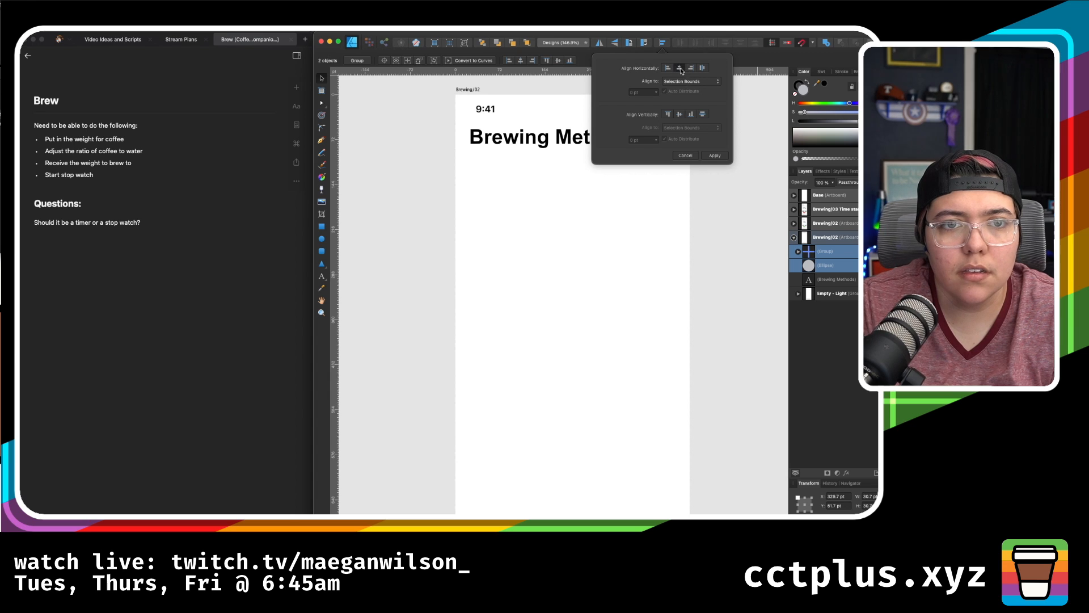
left_click(679, 114)
left_click(718, 158)
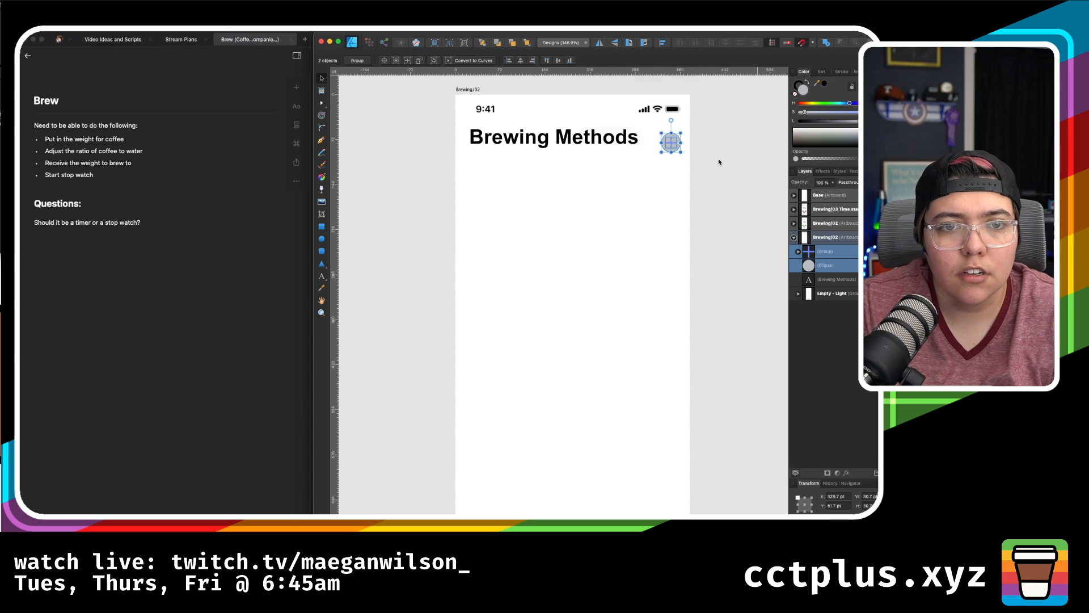
- Move the circle and plus slightly up and toward the Brewing Methods heading, and group them into one icon
left_click_drag(671, 144, 668, 142)
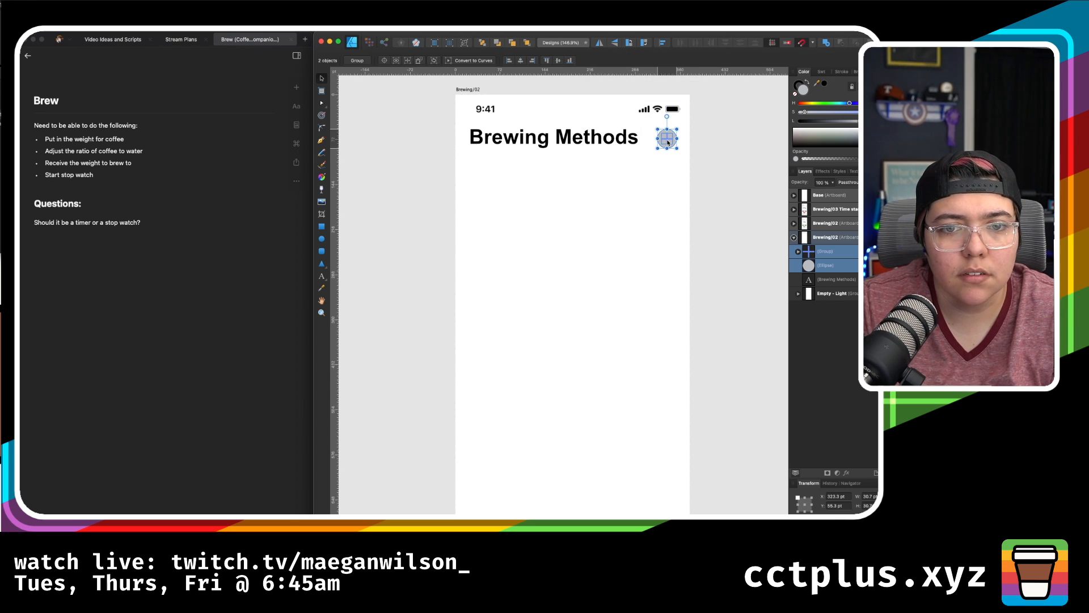
key("super+g")
left_click(603, 144, "shift")
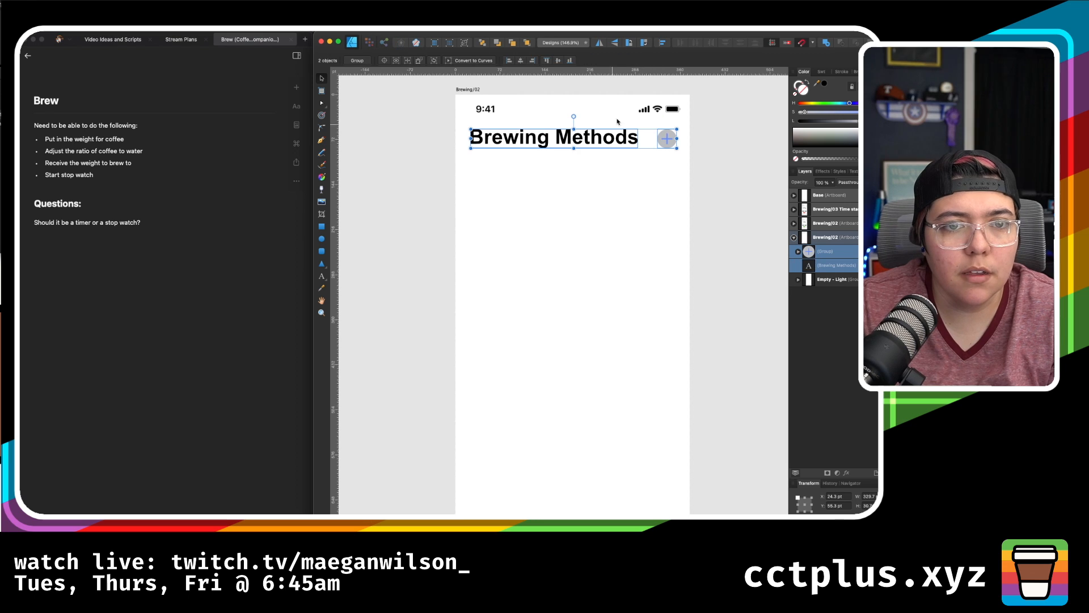
left_click(662, 43)
left_click(680, 68)
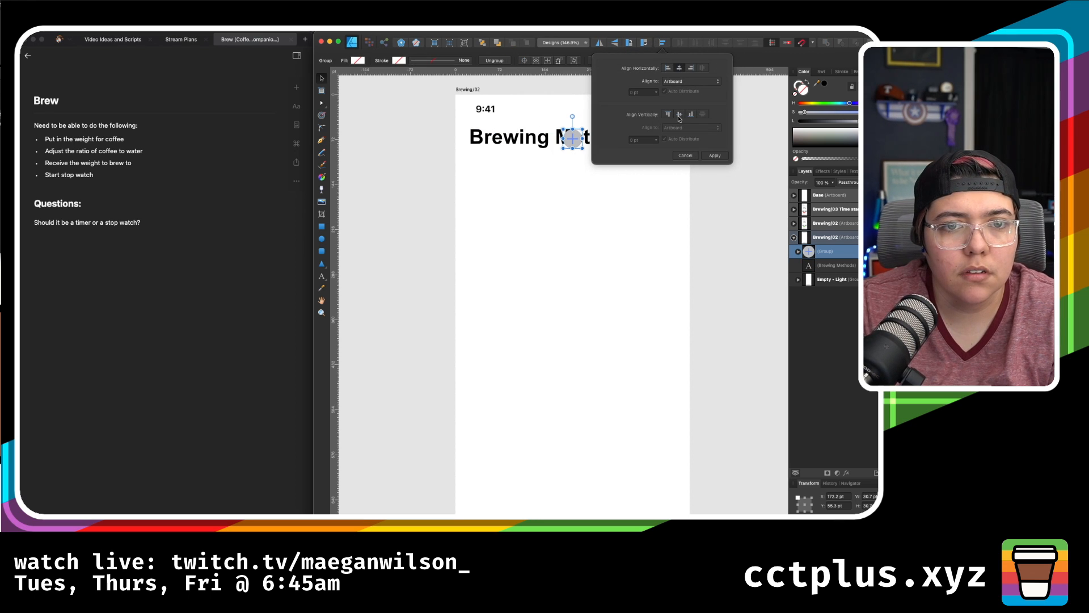
left_click(758, 161)
key("super+z")
key("super+z")
- Align the Brewing Methods heading and the plus icon on their vertical centers
left_click(599, 131, "shift")
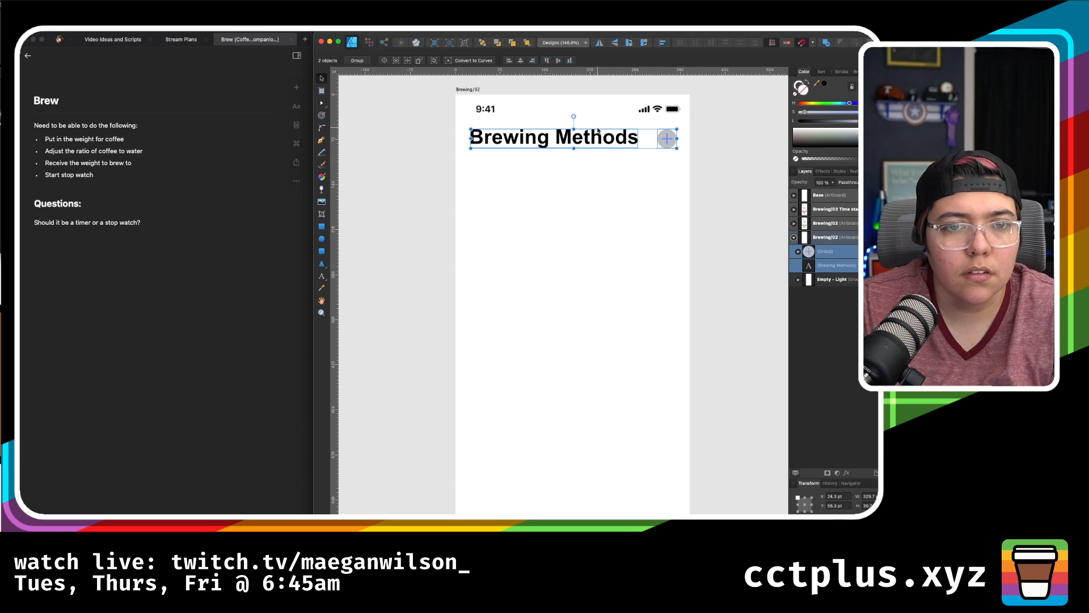
left_click(663, 43)
left_click(681, 115)
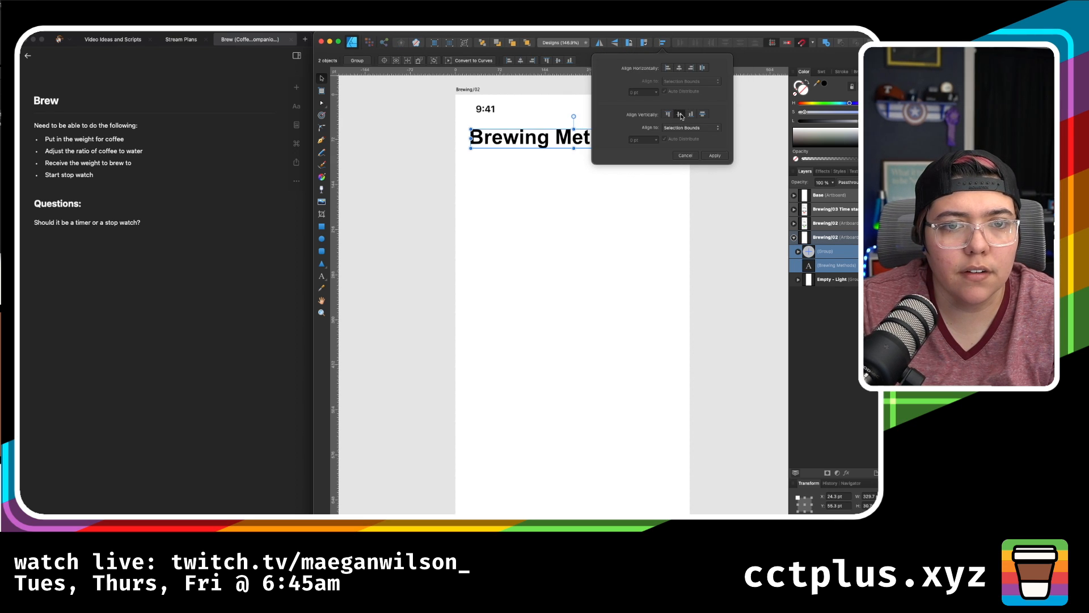
left_click(752, 180)
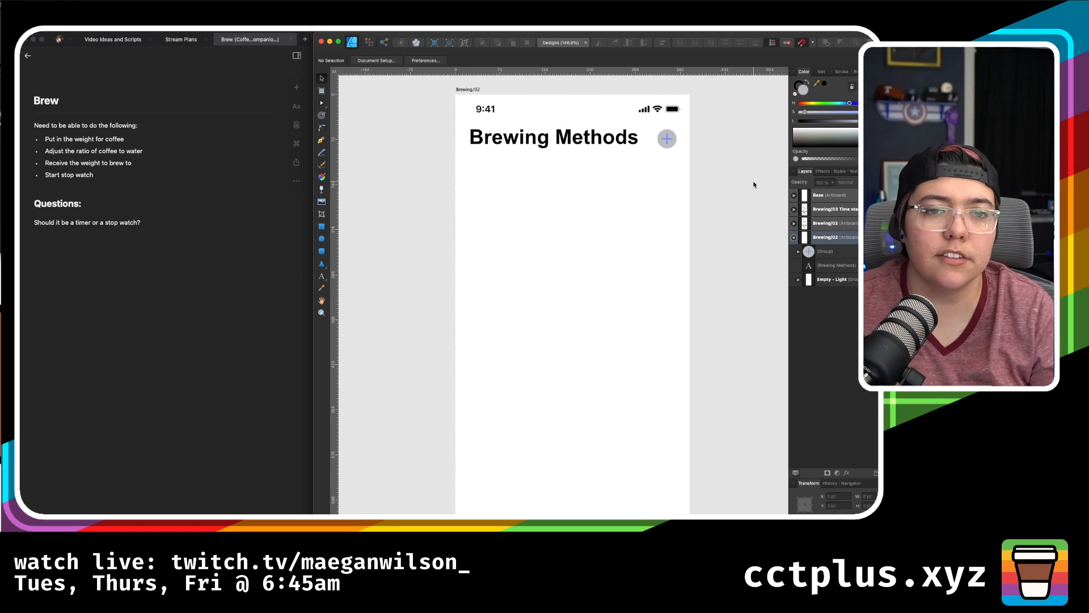
- Examine the heading and plus icon up close and in context with the neighboring screens
left_click(671, 138)
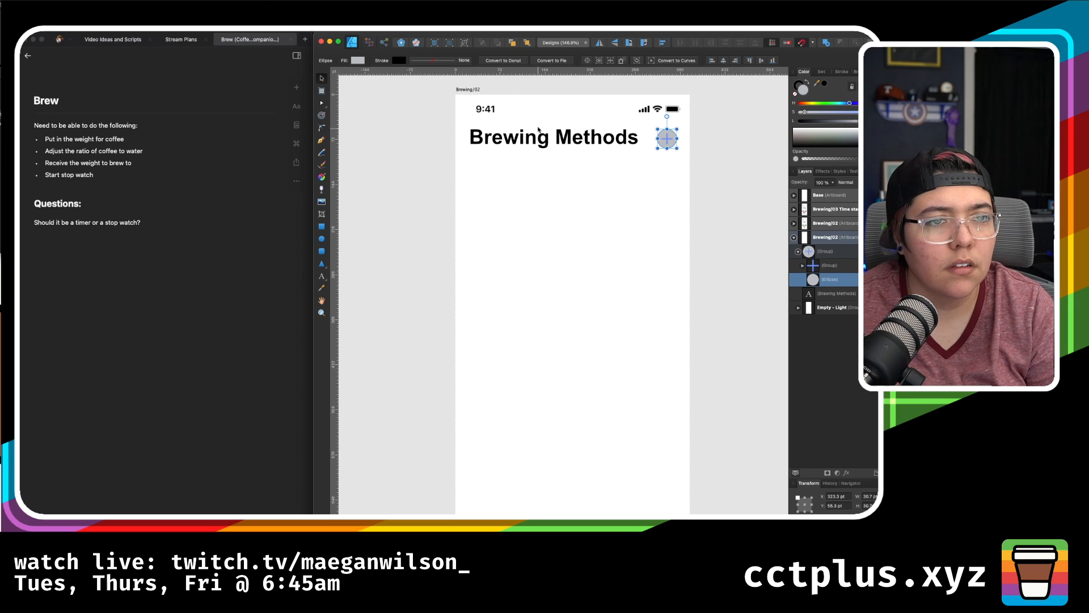
left_click(634, 166)
scroll(634, 167, "up", 3)
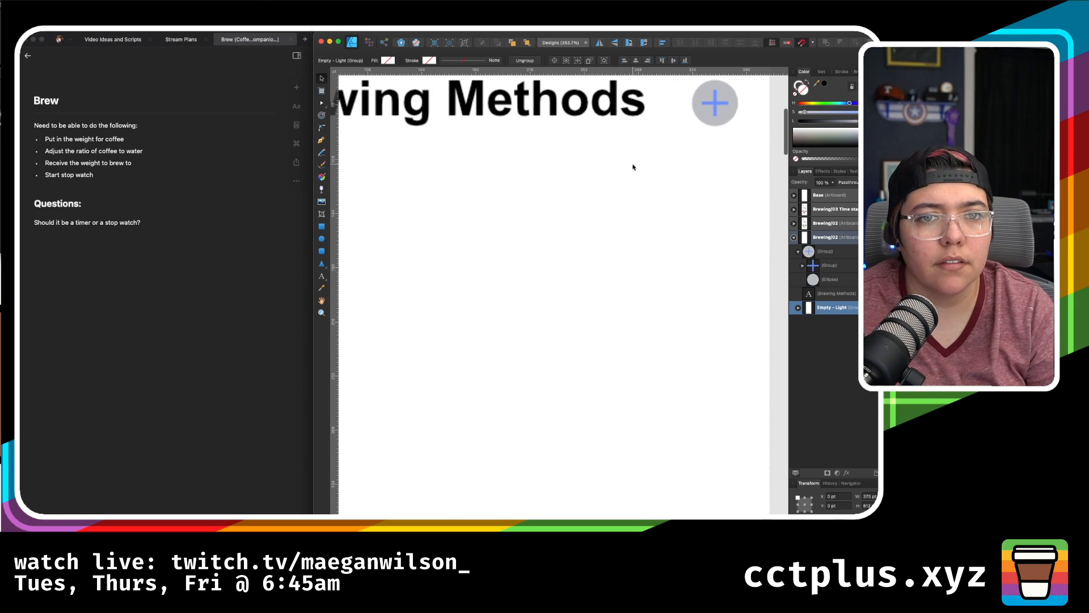
scroll(633, 167, "down", 3)
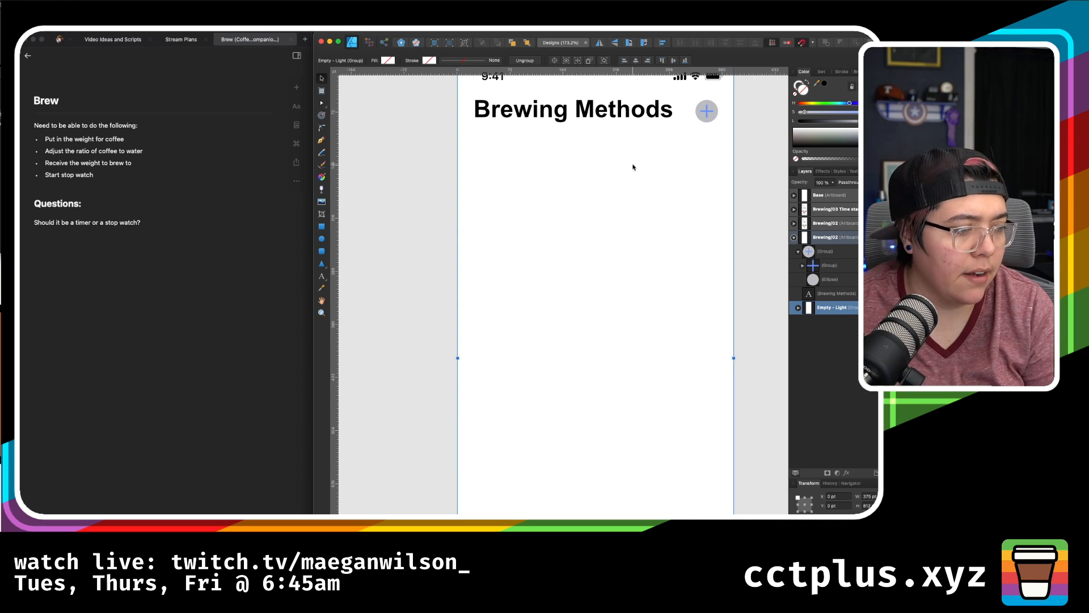
scroll(633, 167, "down", 5)
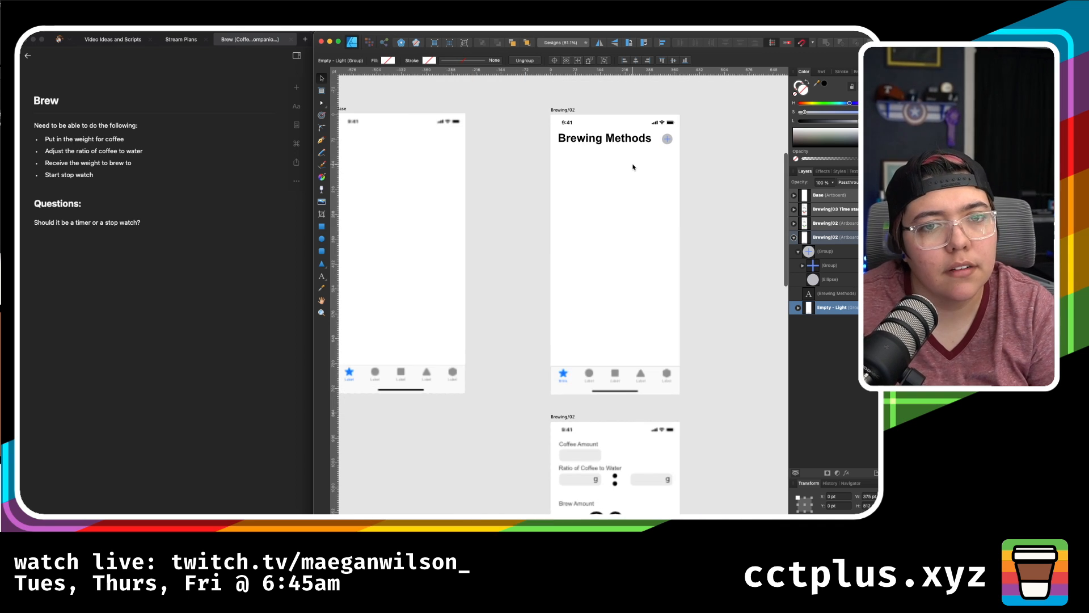
left_click(713, 223)
scroll(712, 226, "up", 5)
scroll(709, 226, "up", 5)
scroll(701, 227, "left", 2)
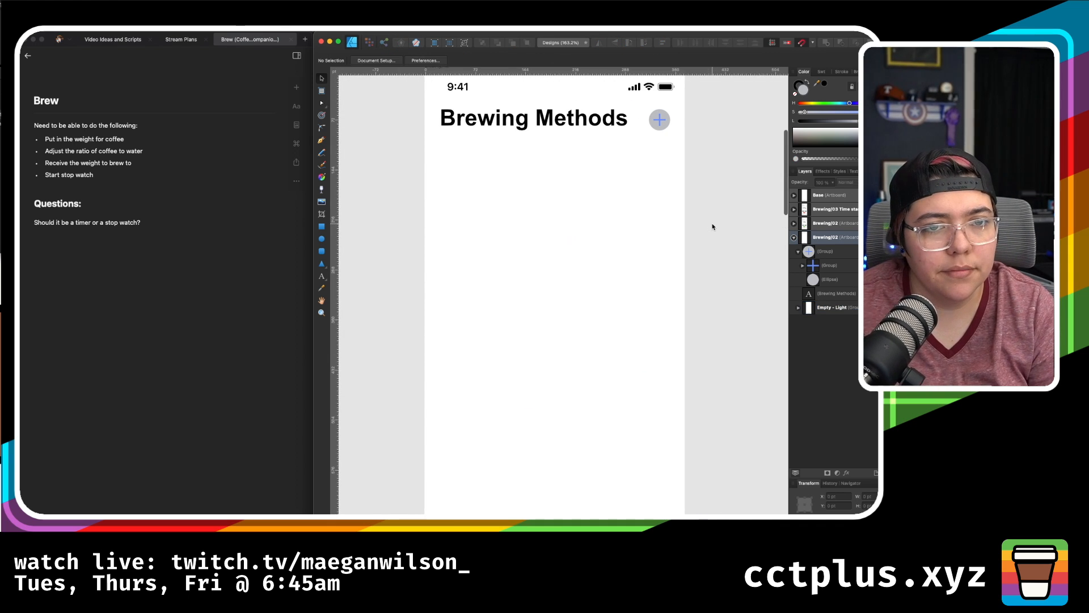
- Draw a rounded rectangle card about 330 pt wide and 66 pt high below the Brewing Methods heading, spanning from the heading to the plus icon
left_click(322, 251)
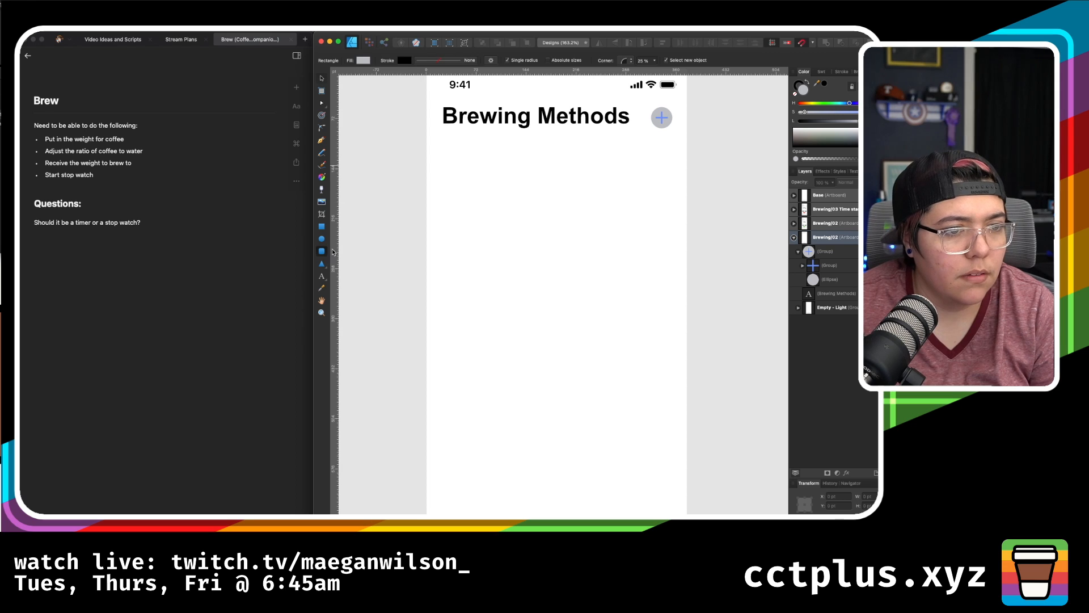
left_click_drag(443, 148, 672, 187)
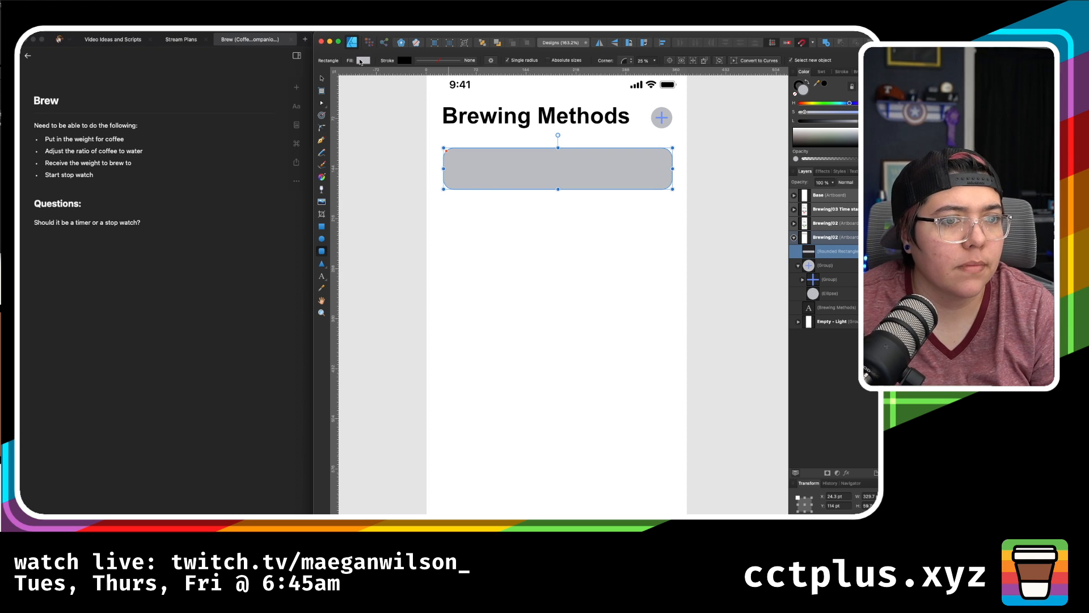
left_click_drag(558, 190, 558, 194)
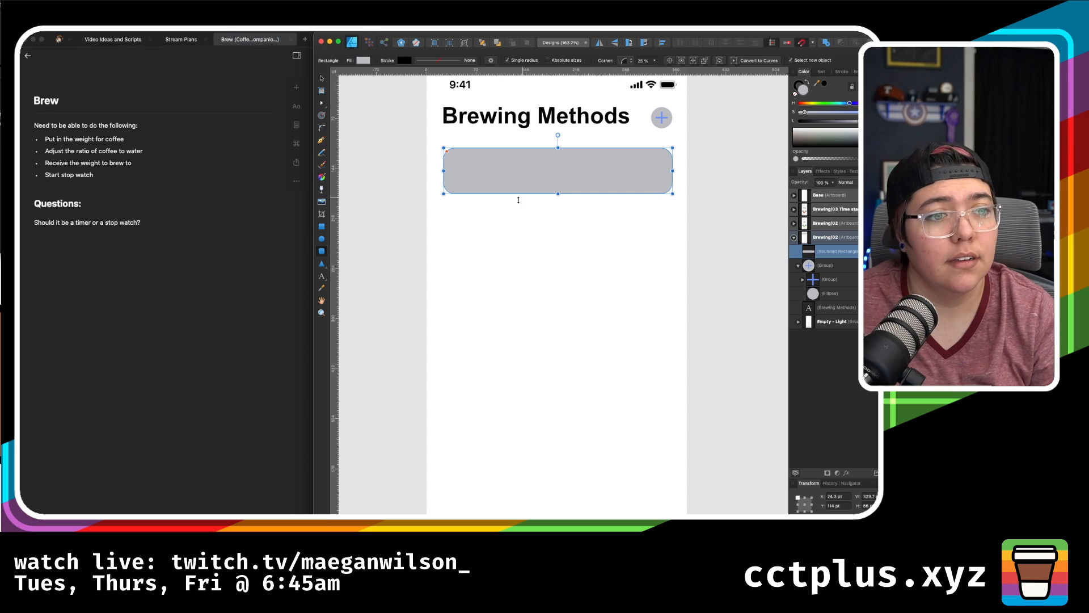
- Draw a rounded square about 48 pt wide inside the card's left end and darken its fill to a lightness of about 49
left_click_drag(451, 155, 490, 182)
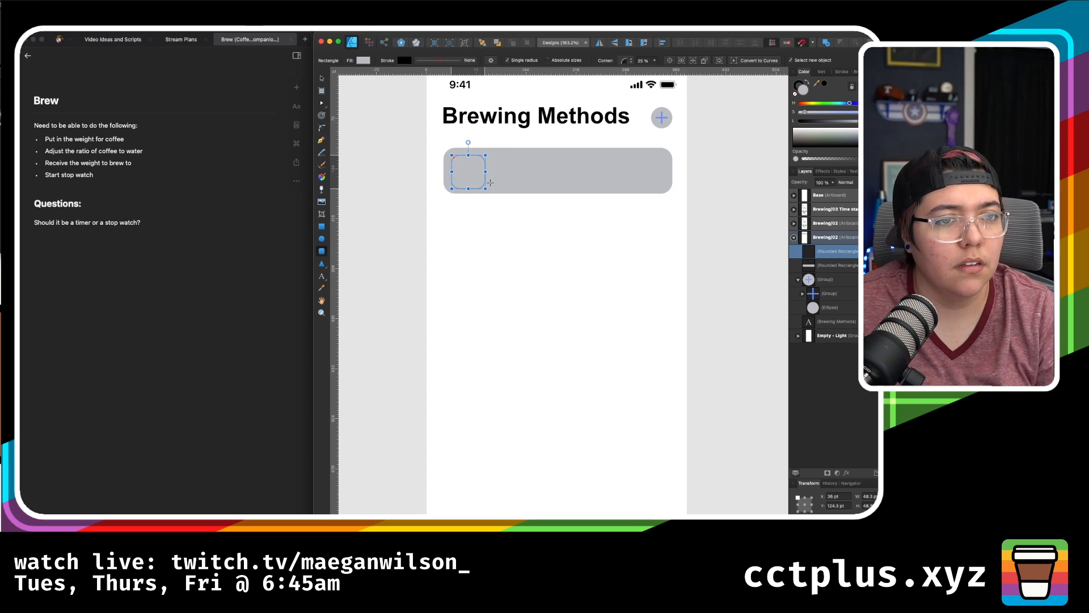
left_click(364, 60)
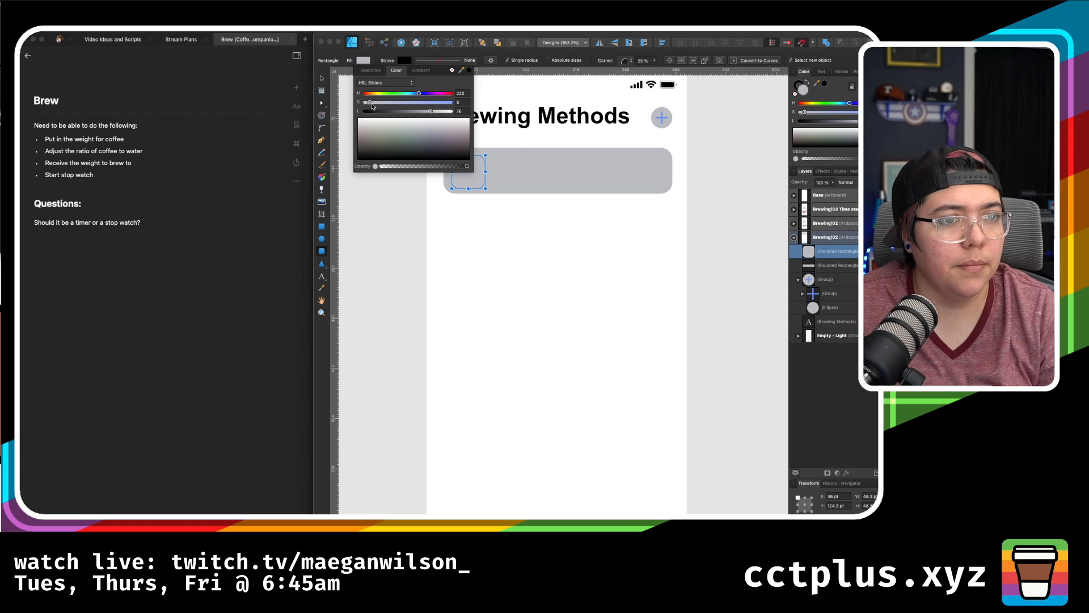
mouse_move(431, 112)
left_mouse_down()
mouse_move(446, 112)
mouse_move(410, 117)
left_mouse_up()
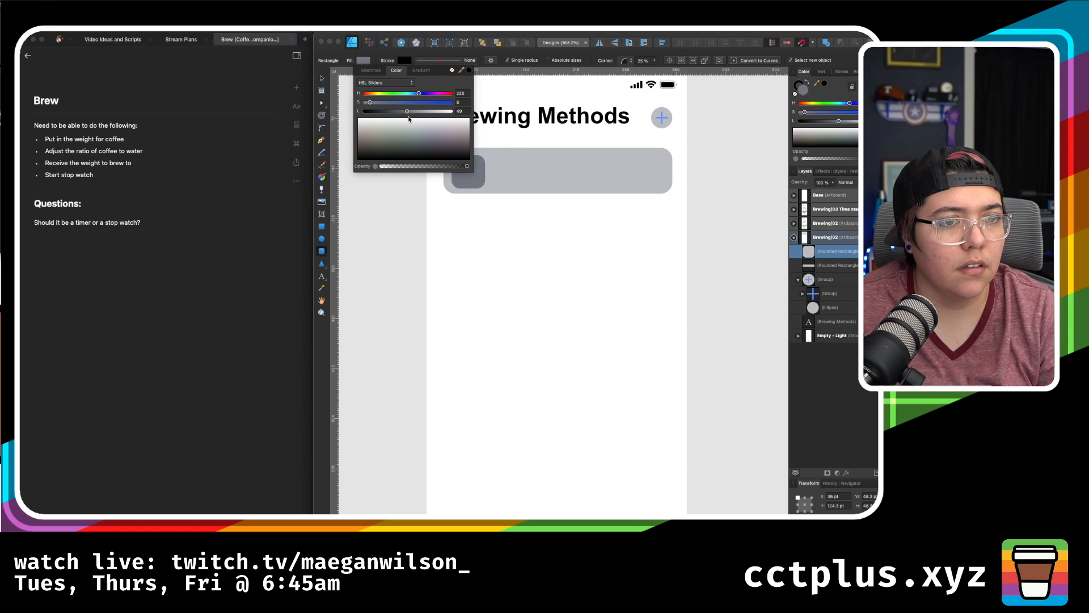
- Lighten the large card's gray fill to a lightness of about 94
left_click(530, 150)
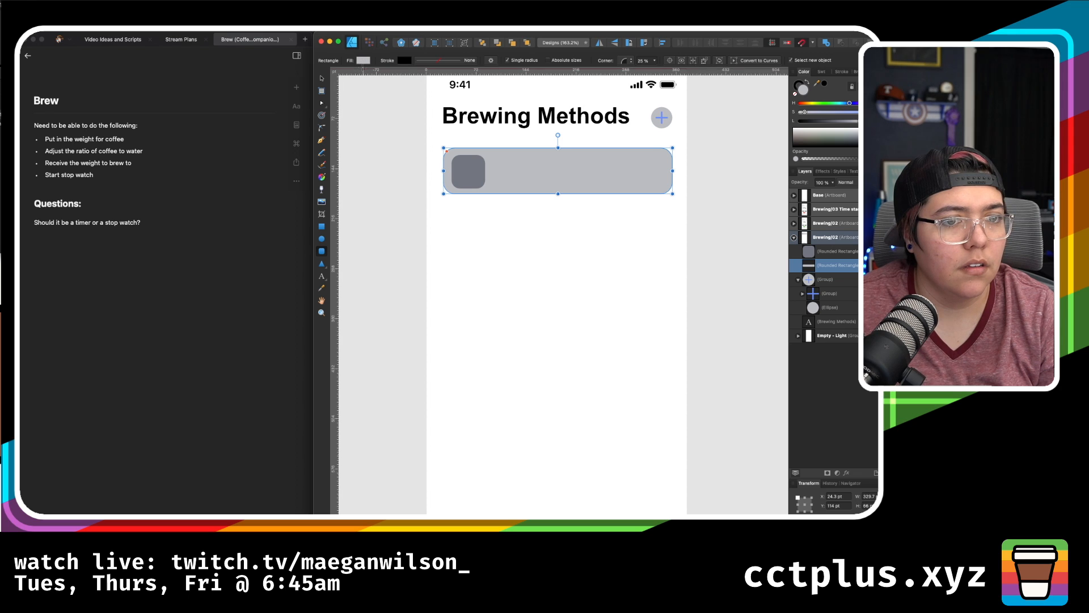
left_click(365, 65)
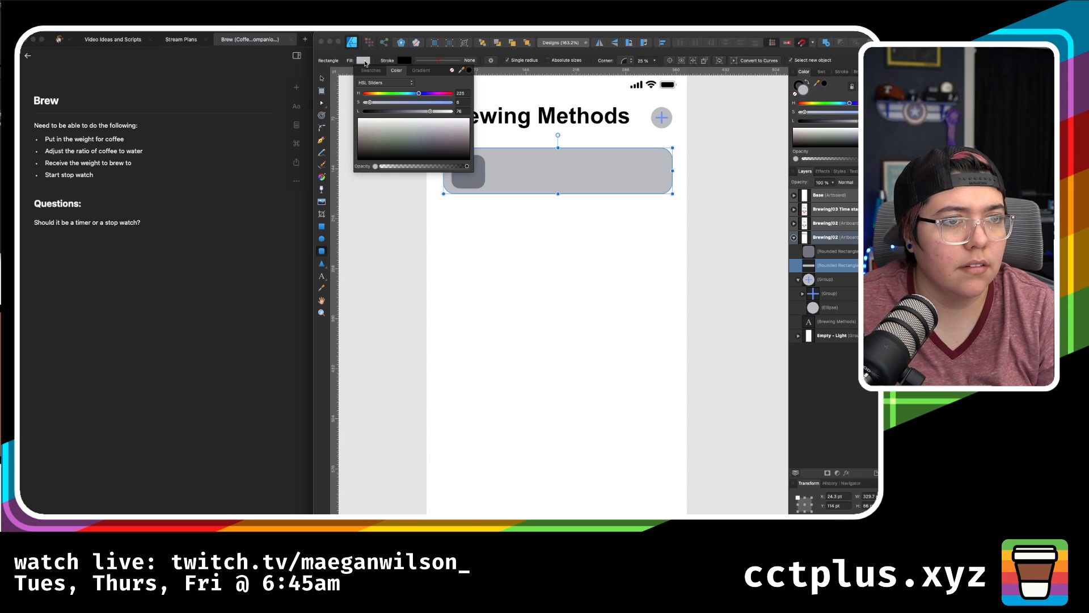
left_click_drag(427, 112, 444, 114)
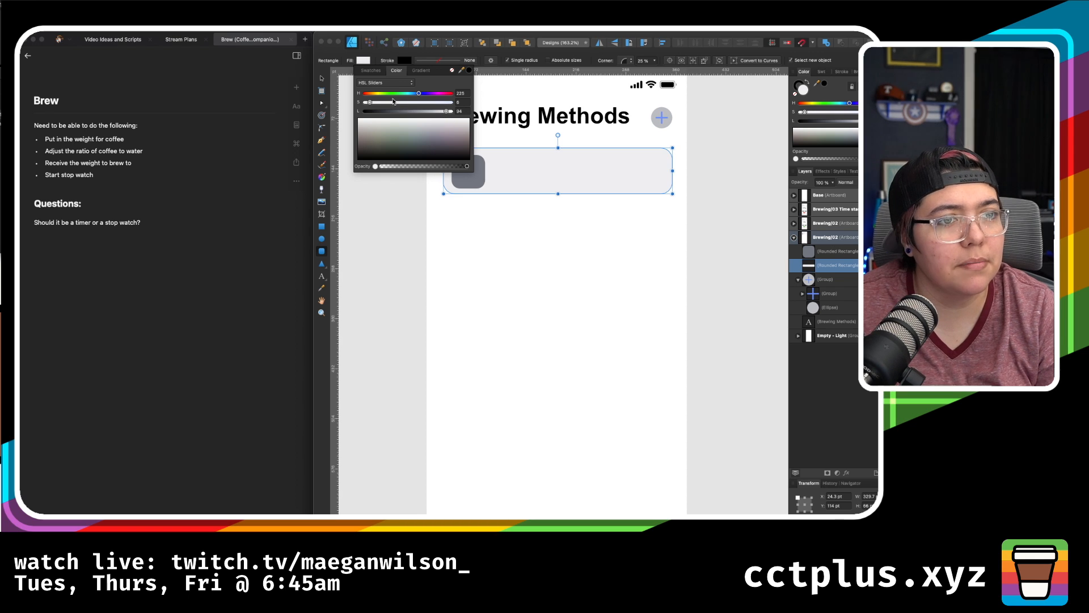
- Enlarge the dark rounded square to about 54 pt and center it vertically on the card
left_click(322, 79)
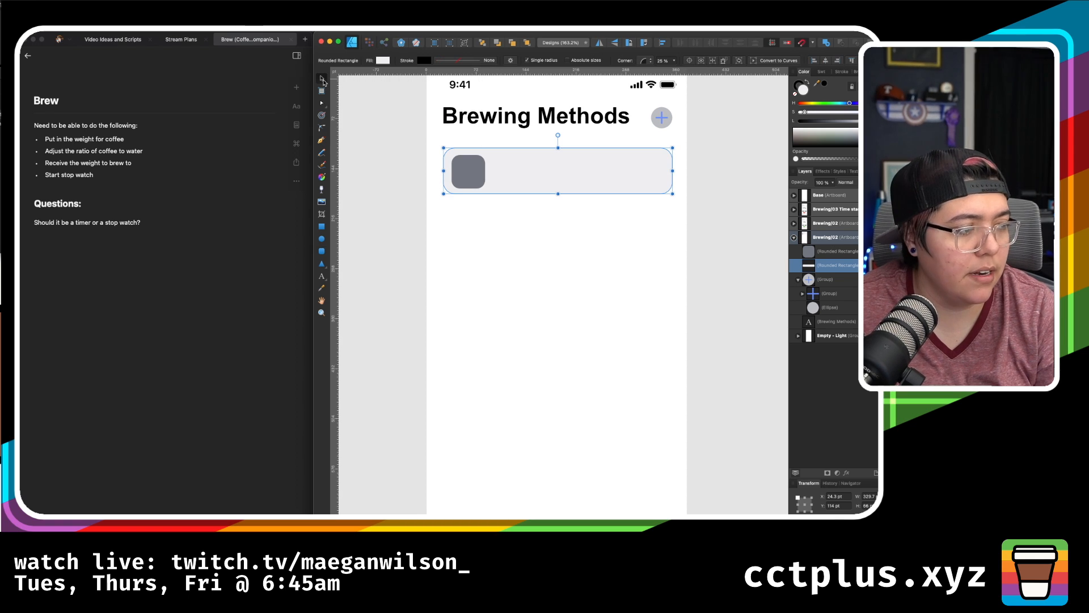
left_click(480, 186)
left_click_drag(486, 155, 492, 155)
left_click(540, 180, "shift")
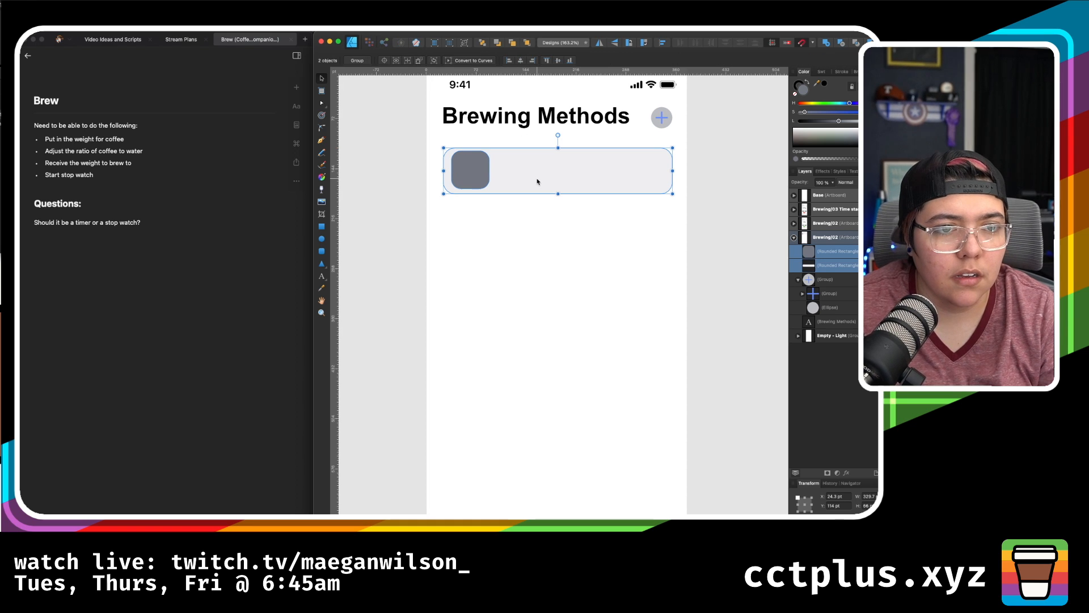
left_click(662, 43)
left_click(680, 115)
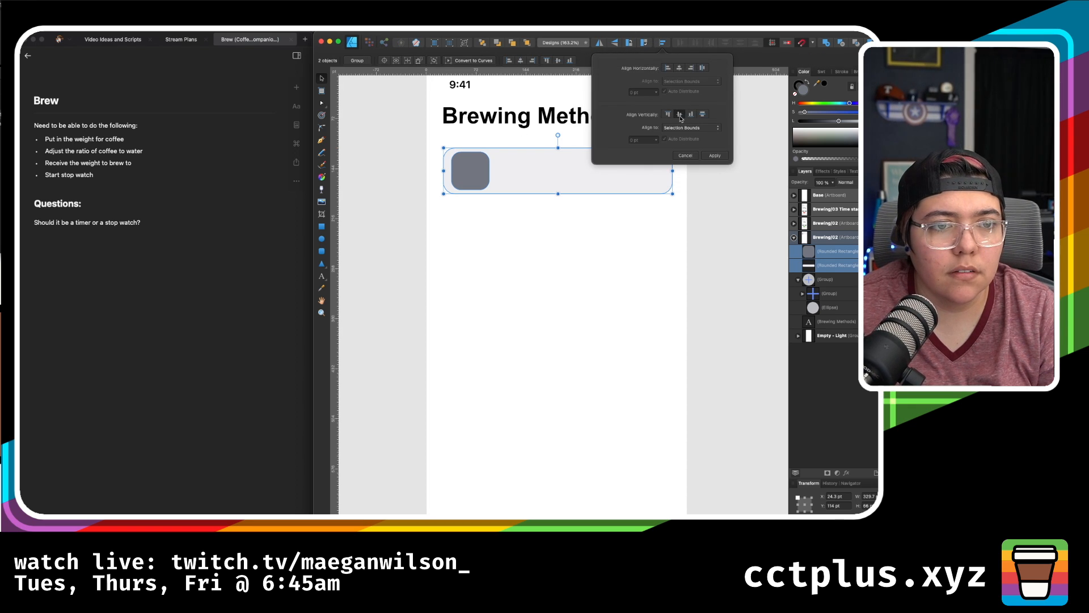
left_click(481, 183)
scroll(481, 183, "up", 5)
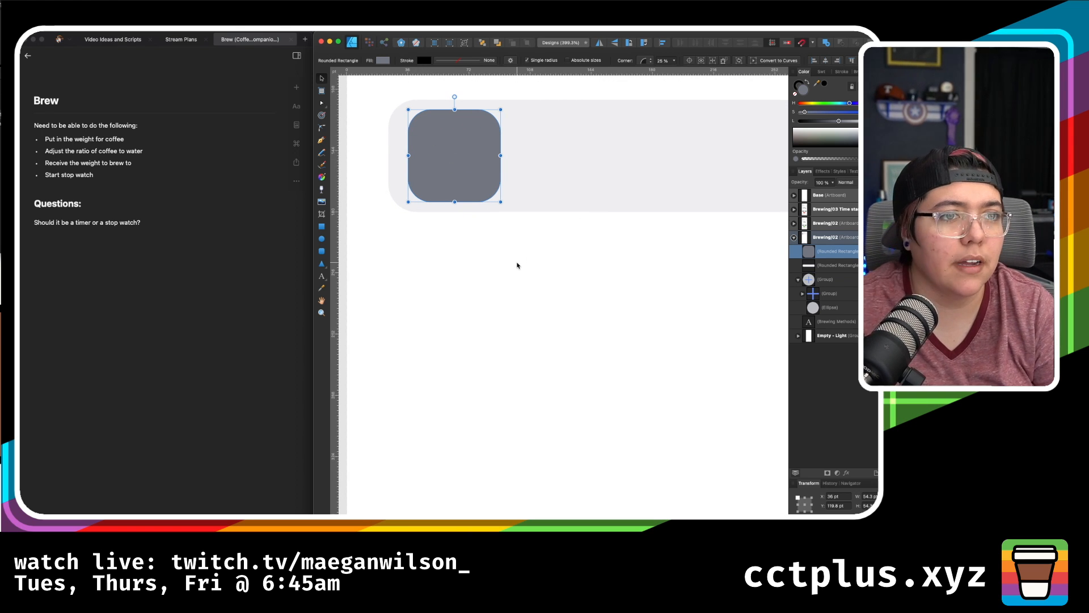
scroll(517, 265, "down", 3)
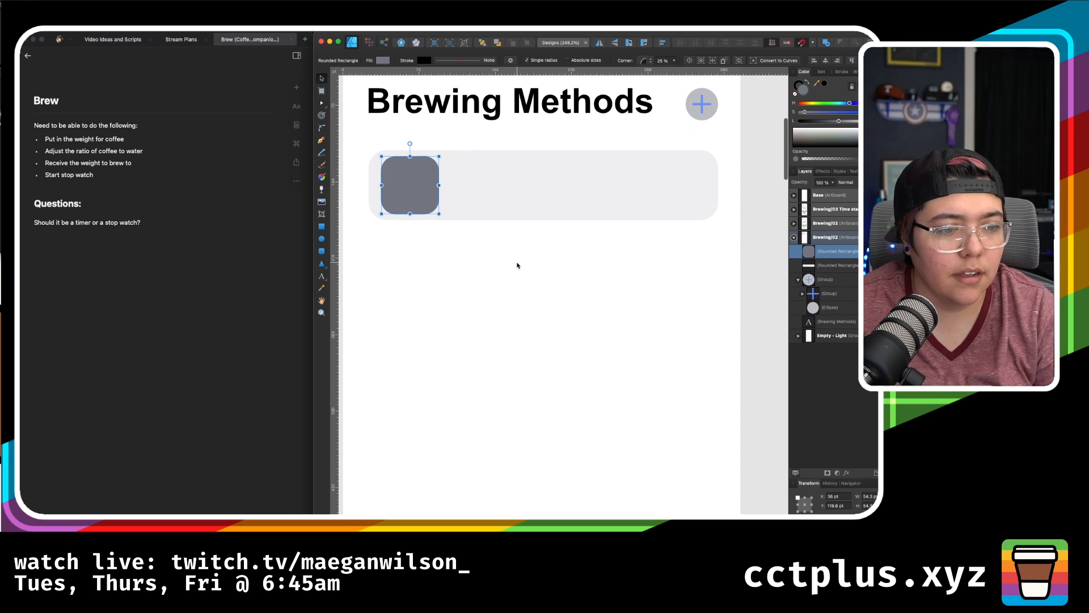
- Switch to the notes app and add a Tasks heading to the Coffee Companion App page with the to-do "Create icons for pour over styles, french press, drip"
left_click(197, 296)
left_click(28, 56)
left_click(108, 371)
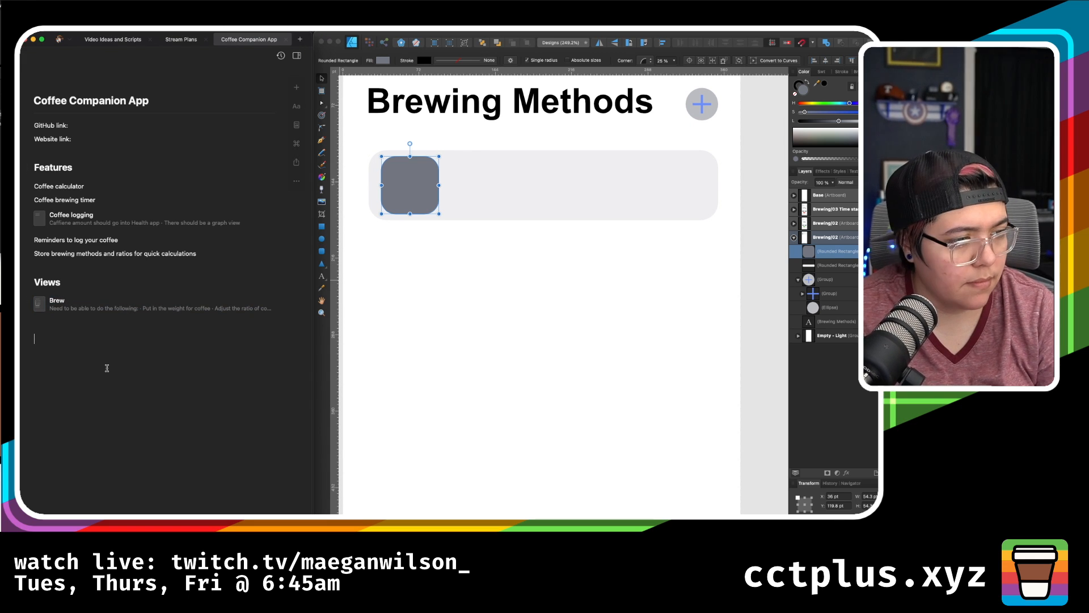
type("# Tasks")
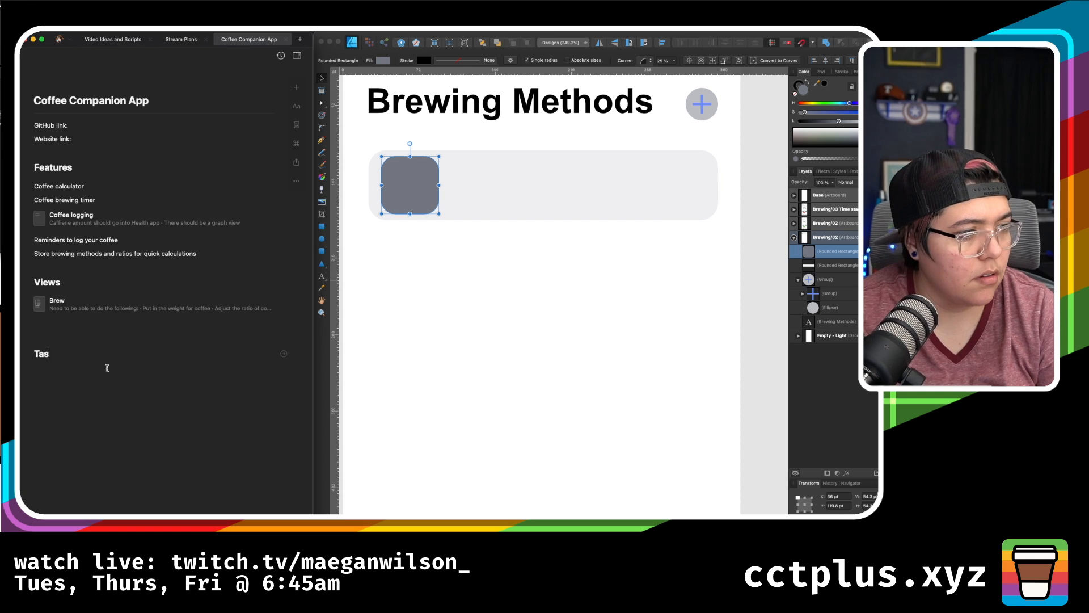
key("BackSpace")
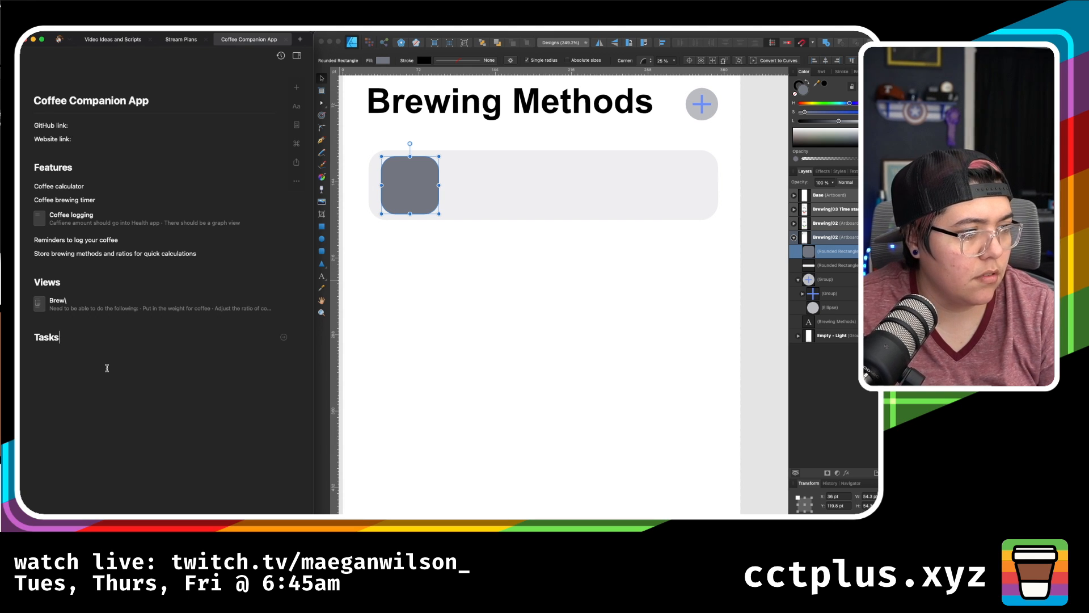
type("Create icons for pour over styles,")
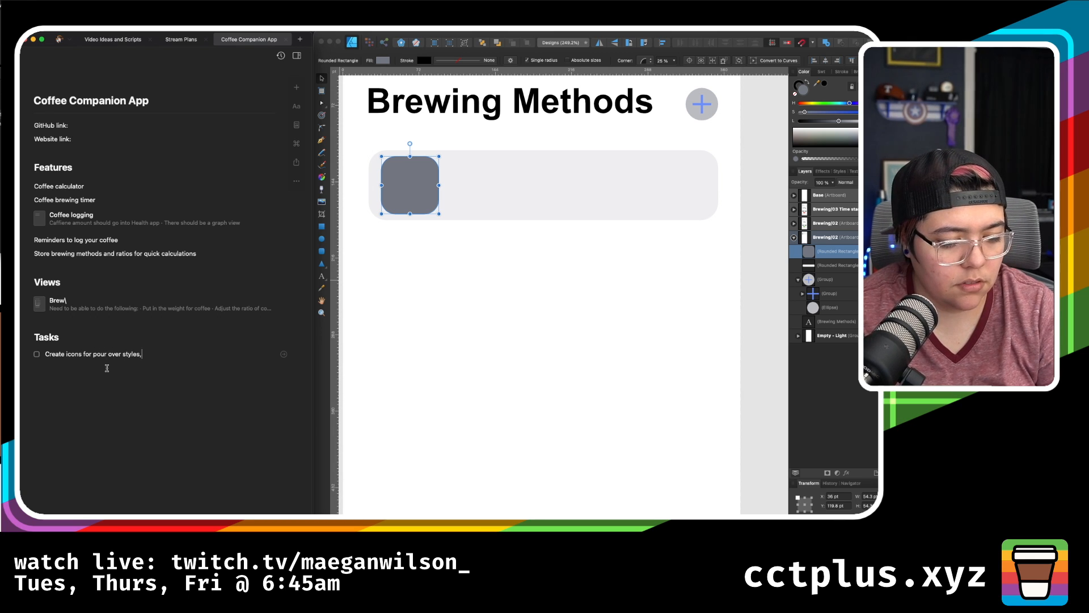
type("press, drip")
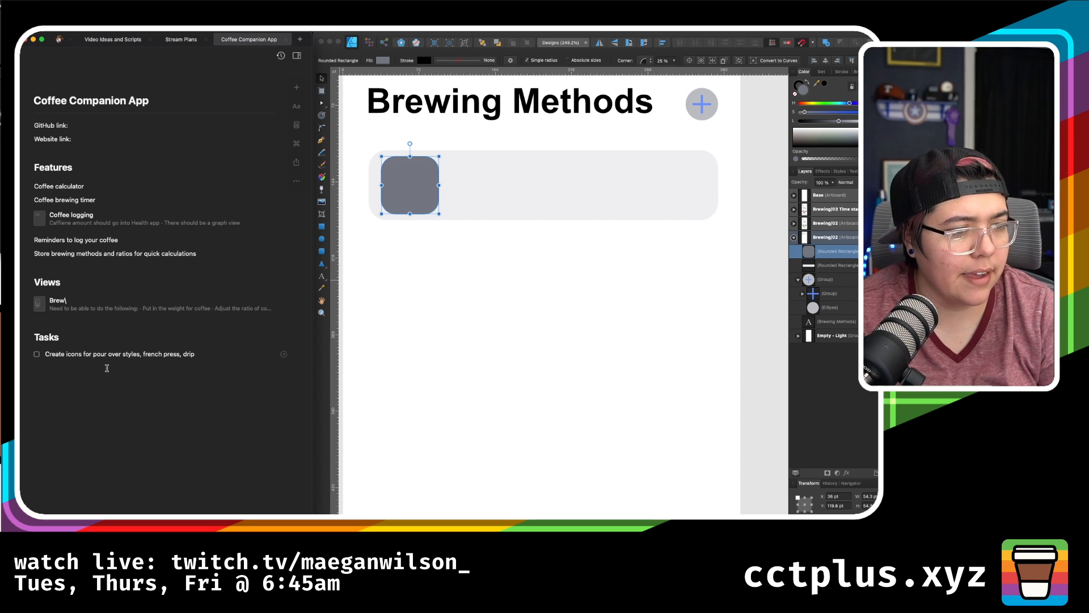
key("Escape")
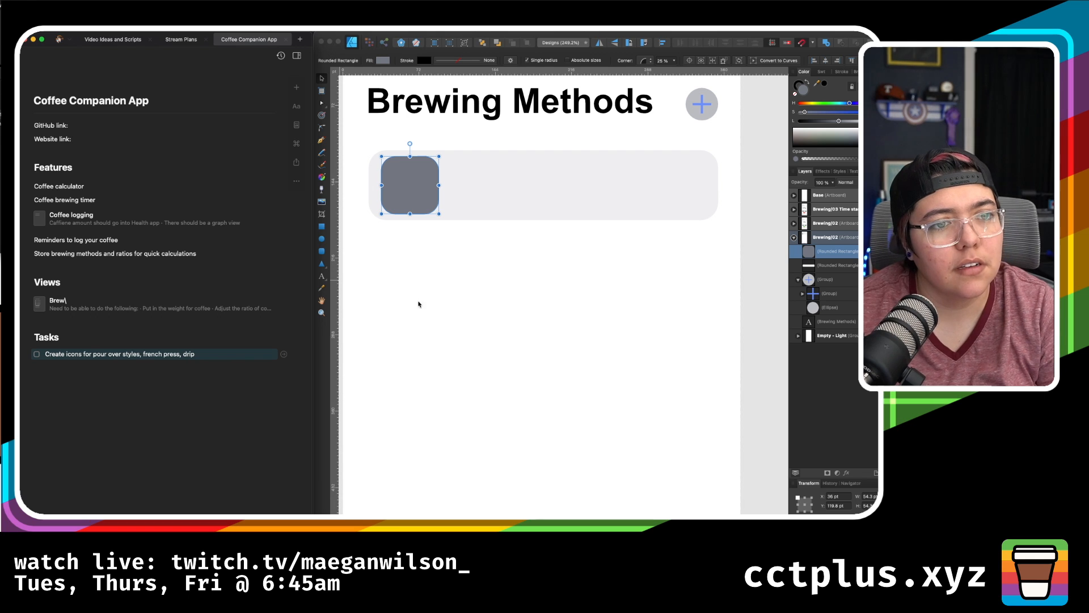
- Back in the design, duplicate the Brewing Methods heading, move the copy beside the dark square and shrink it to fit within the card
left_click(528, 319)
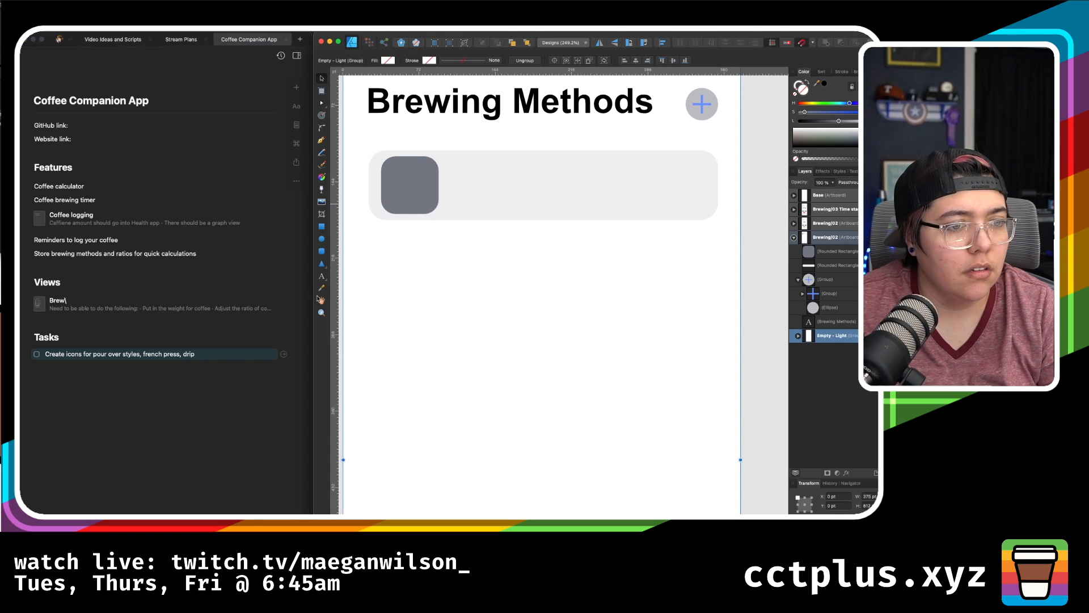
left_click(459, 116)
key("super+j")
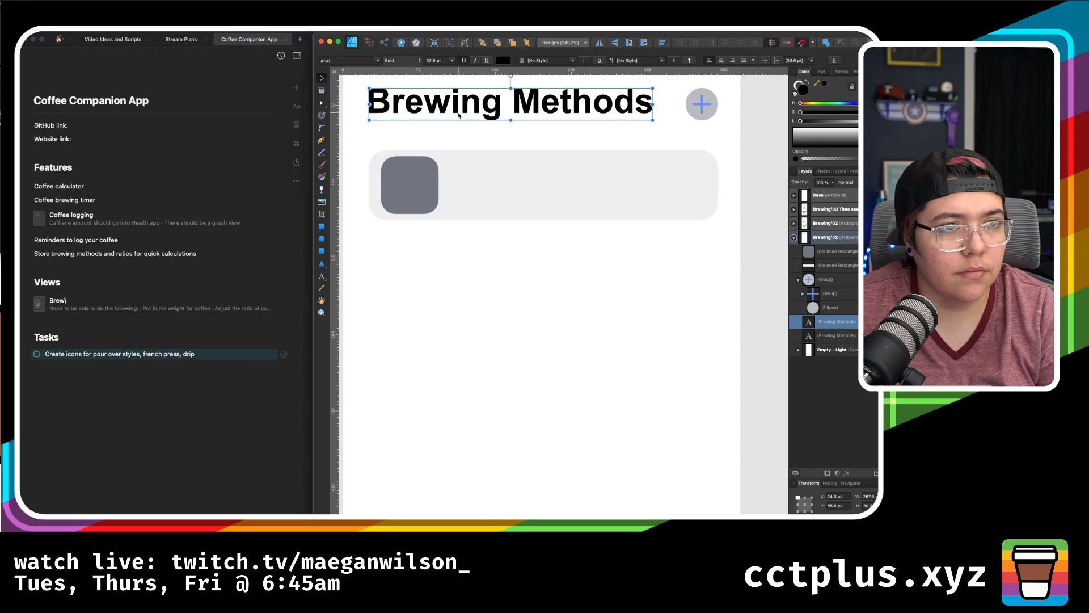
left_click_drag(436, 112, 519, 196)
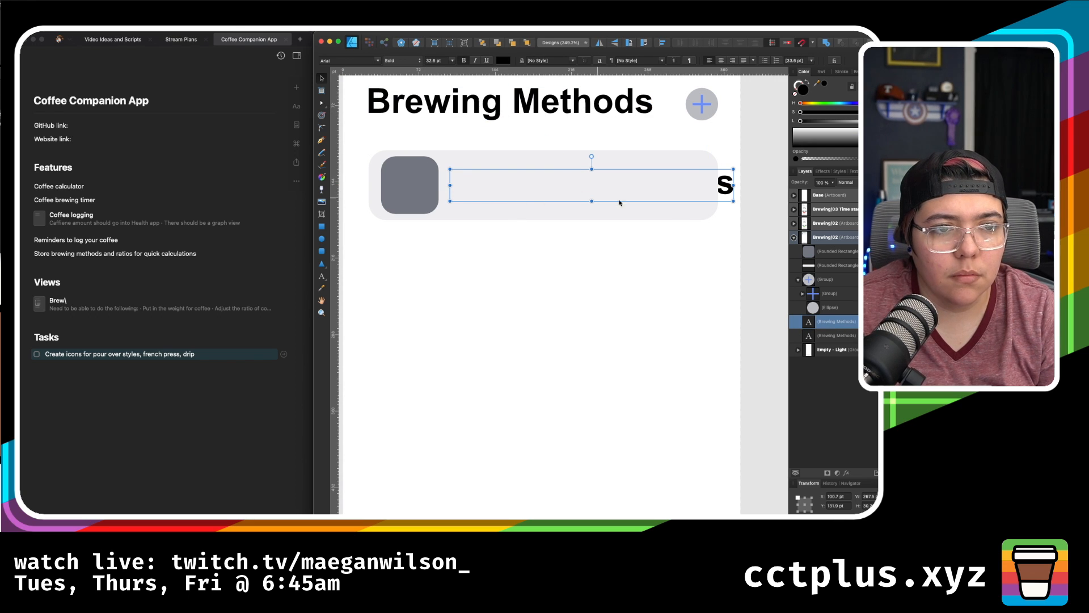
left_click_drag(735, 168, 695, 173)
- Bring the copied text in front of the card, and group the dark square, text and card together
left_click_drag(809, 324, 802, 250)
left_click_drag(803, 354, 808, 261)
left_click(836, 279)
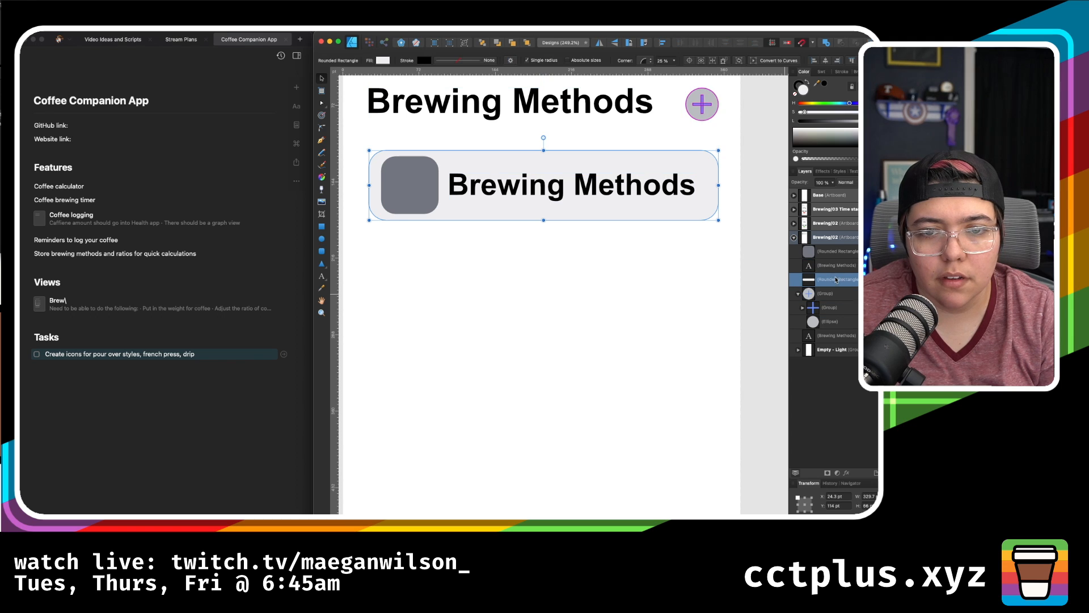
left_click(835, 253, "shift")
key("super+g")
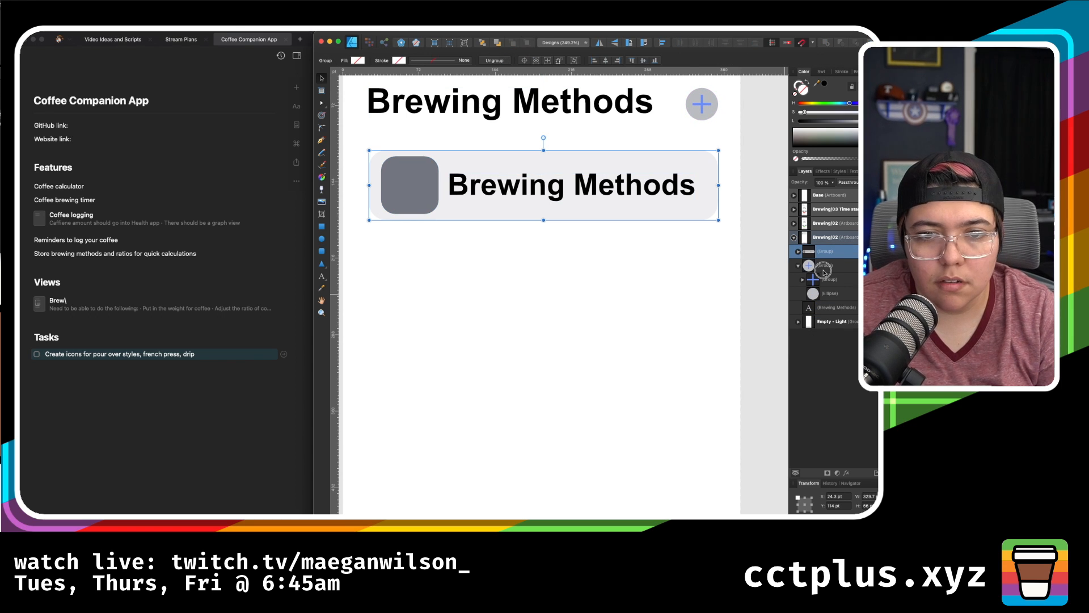
- Rename the layer group holding the plus sign and circle to "Add button"
double_click(825, 268)
type("A")
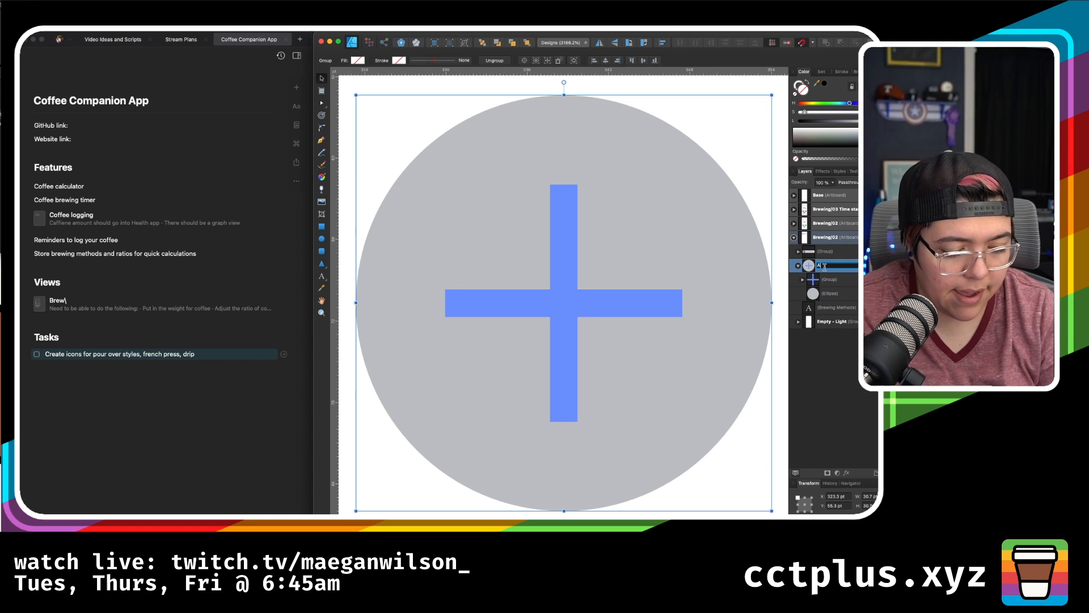
type("dd button")
key("Return")
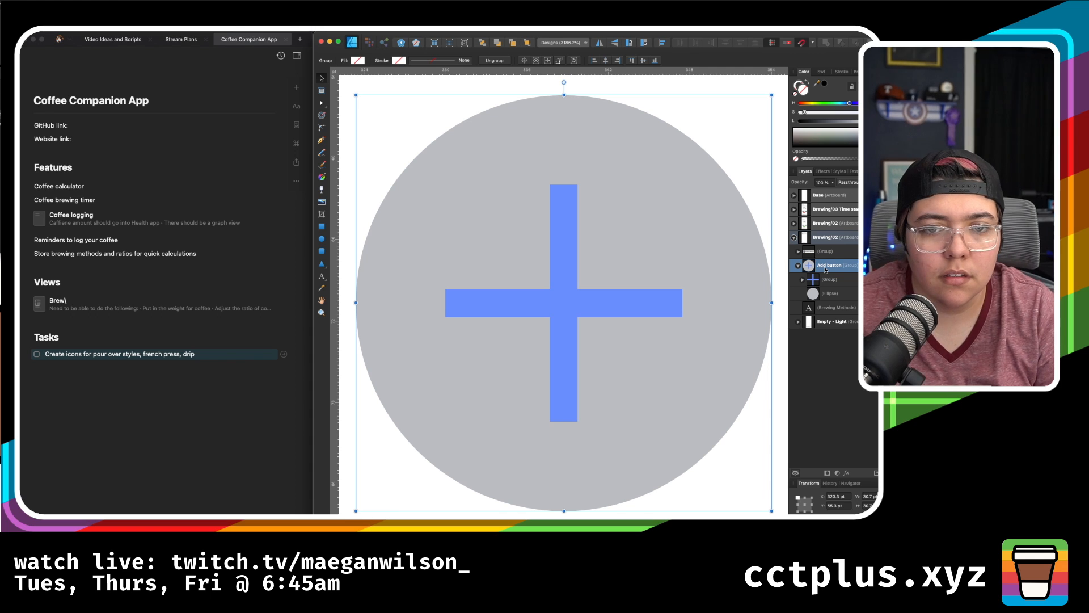
- Remove the bold from the text inside the card and shrink it to about 18.6 pt
scroll(490, 318, "down", 3)
scroll(490, 318, "down", 6)
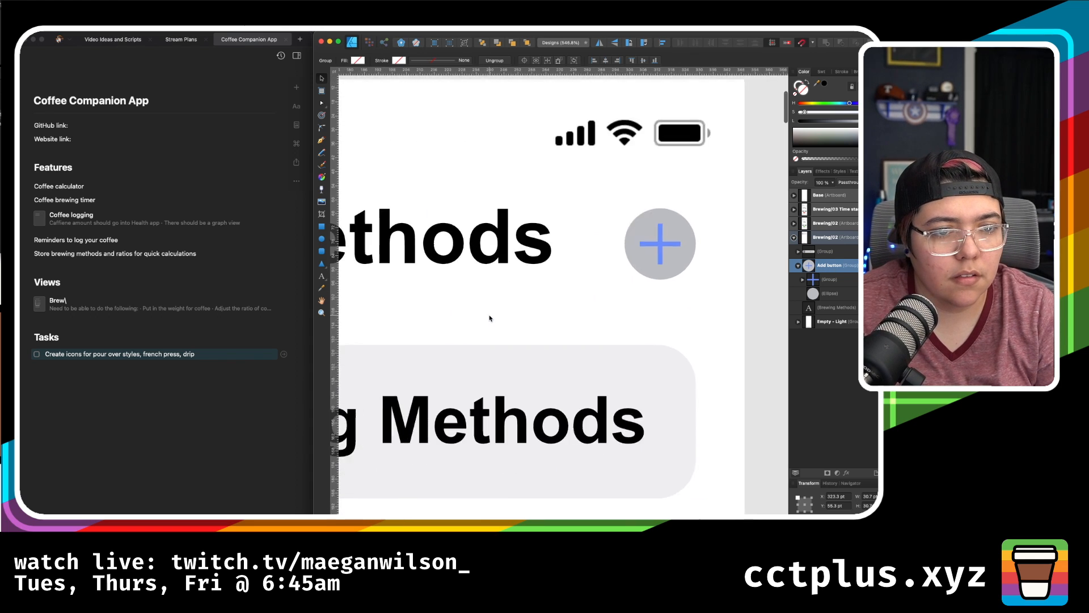
scroll(489, 318, "down", 2)
left_click(506, 315)
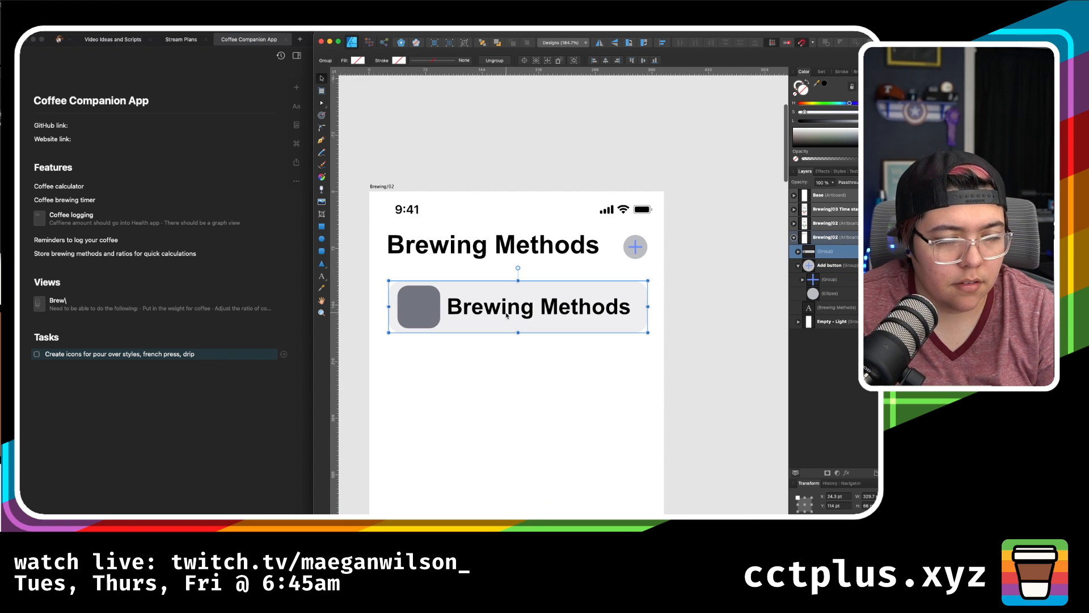
key("super+b")
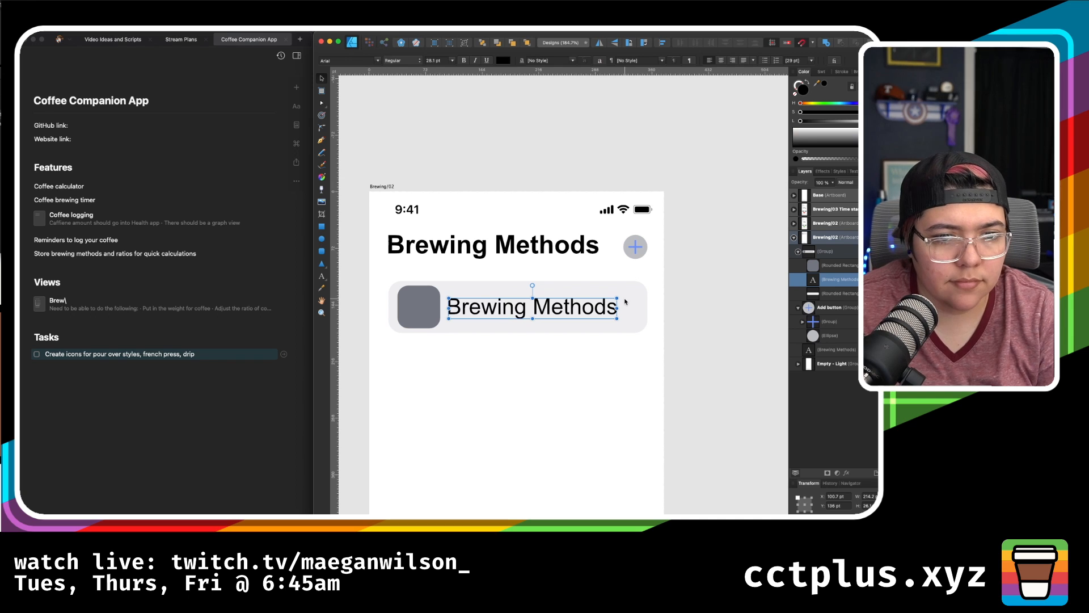
left_click_drag(617, 318, 532, 299)
- Replace the text inside the card with "Brewing Method Name" and deselect it
triple_click(530, 299)
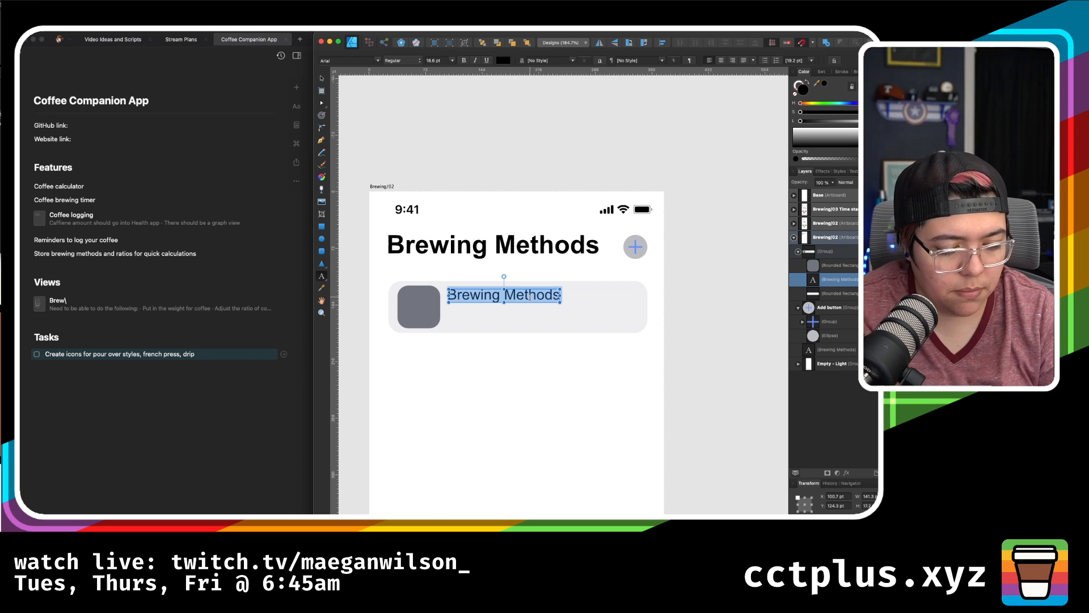
type("Brewing M")
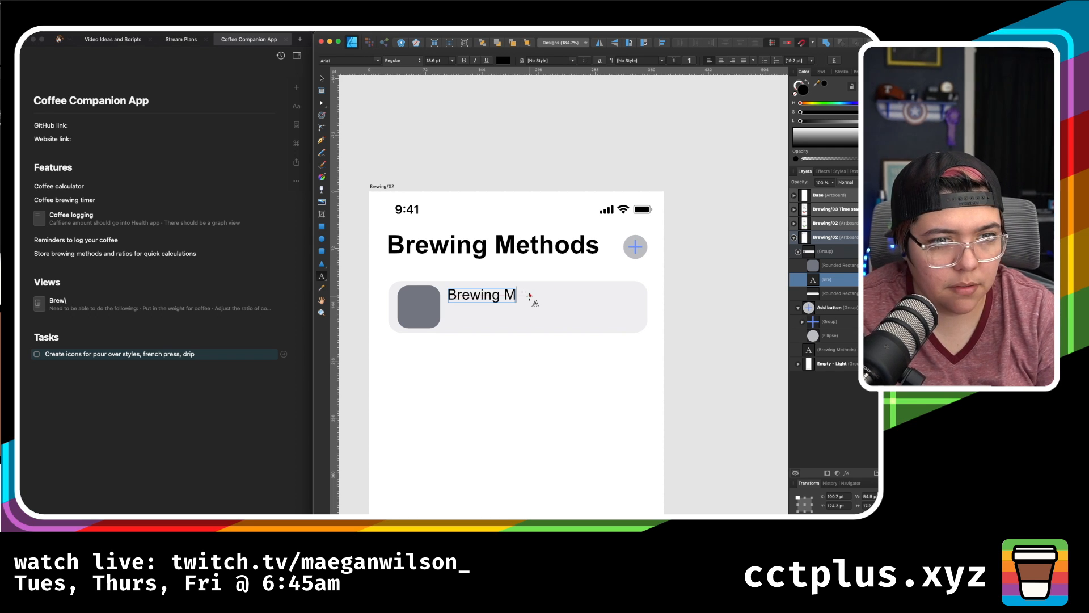
type("ethod Name")
key("Escape")
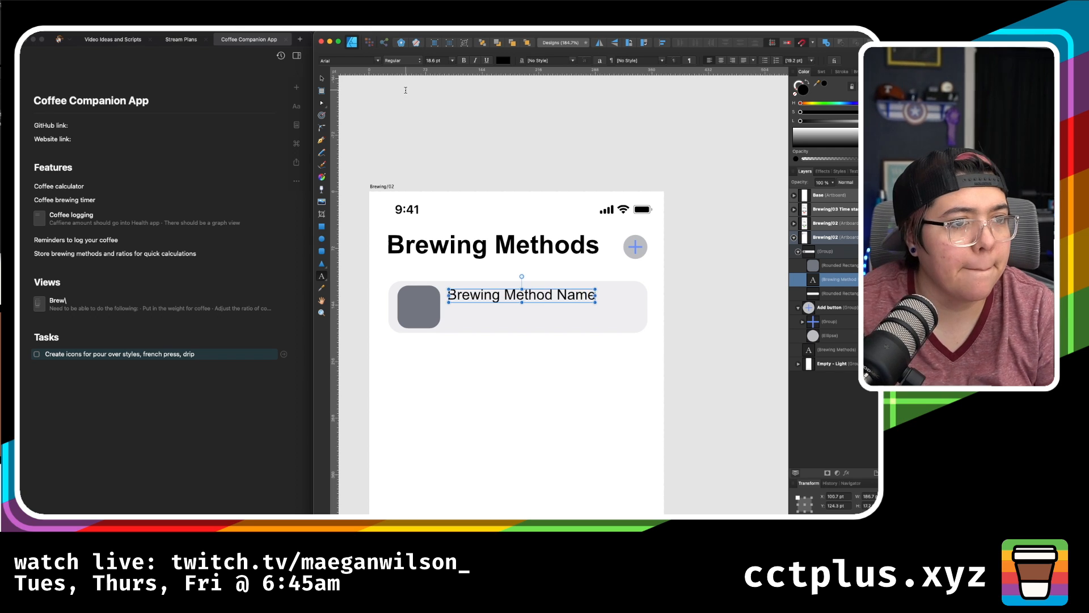
left_click(320, 78)
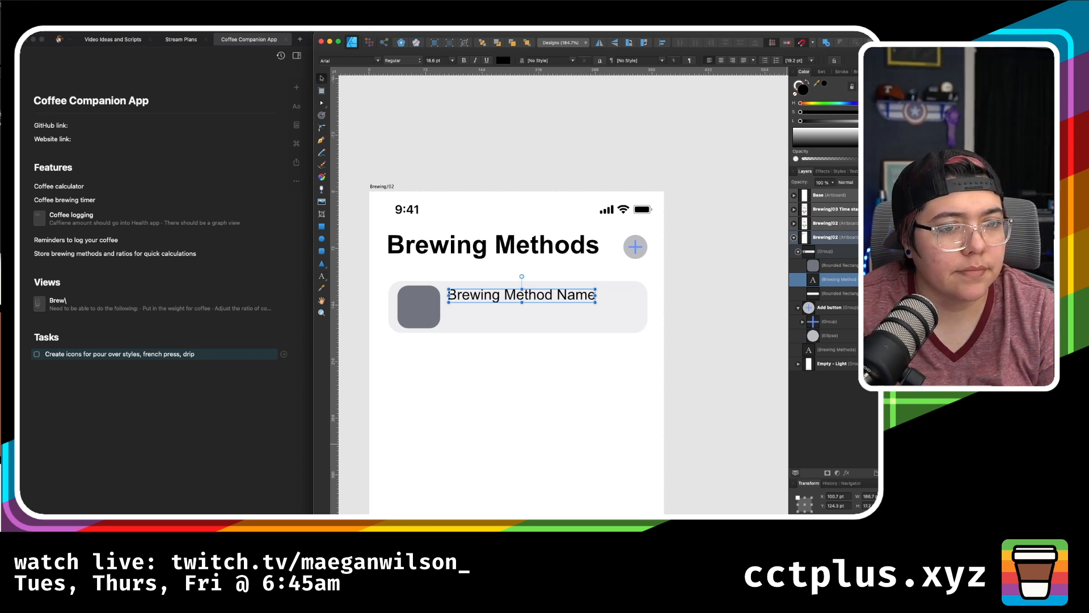
left_click(707, 423)
- Examine the new card up close and compare the screen with the brewing timer artboards below it
scroll(685, 278, "up", 2)
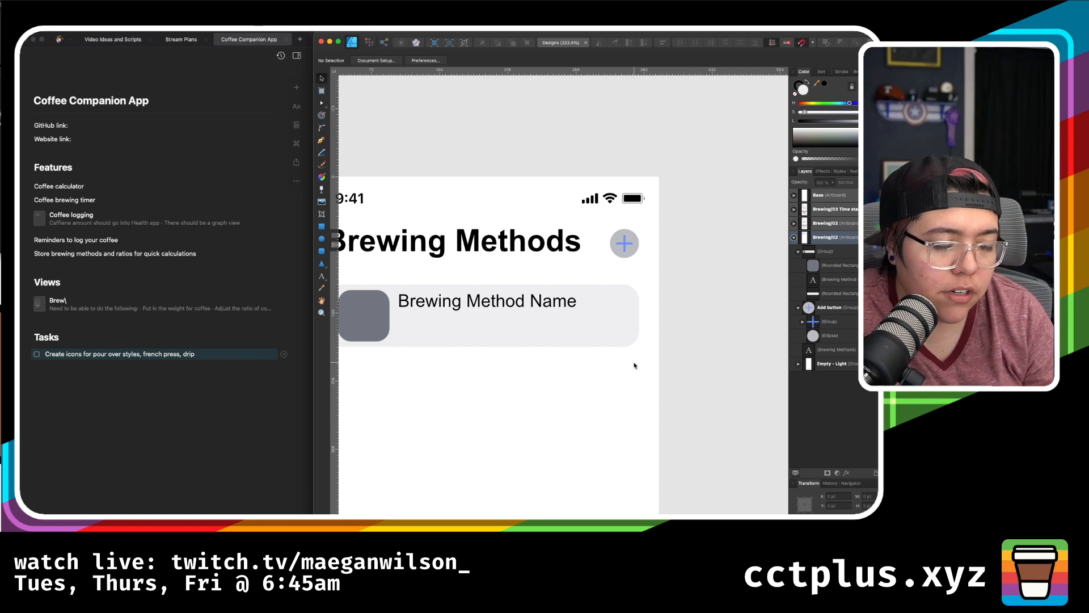
scroll(634, 366, "up", 5)
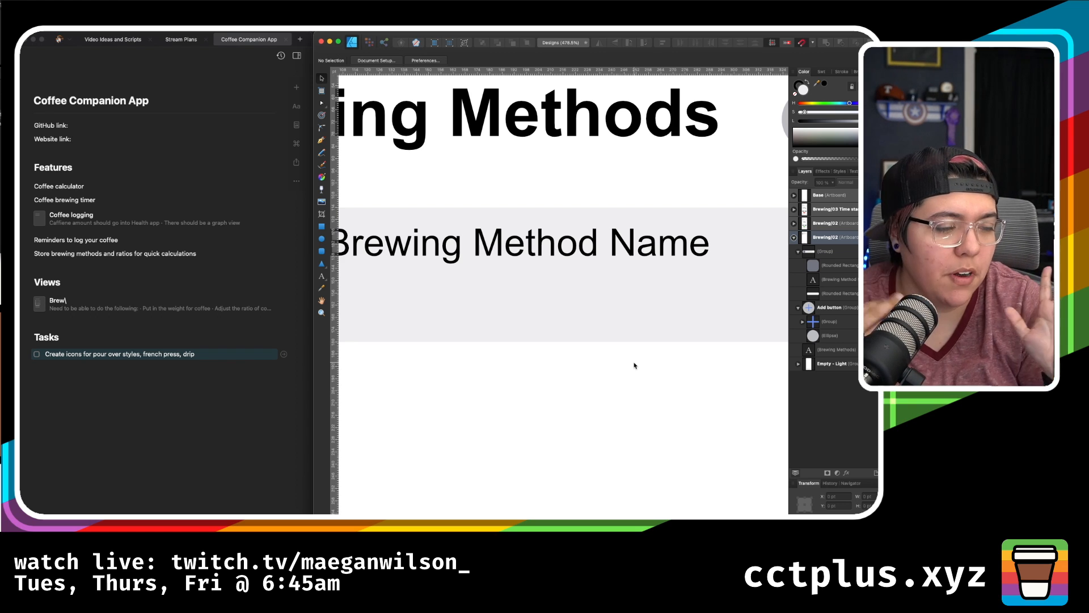
scroll(634, 365, "left", 4)
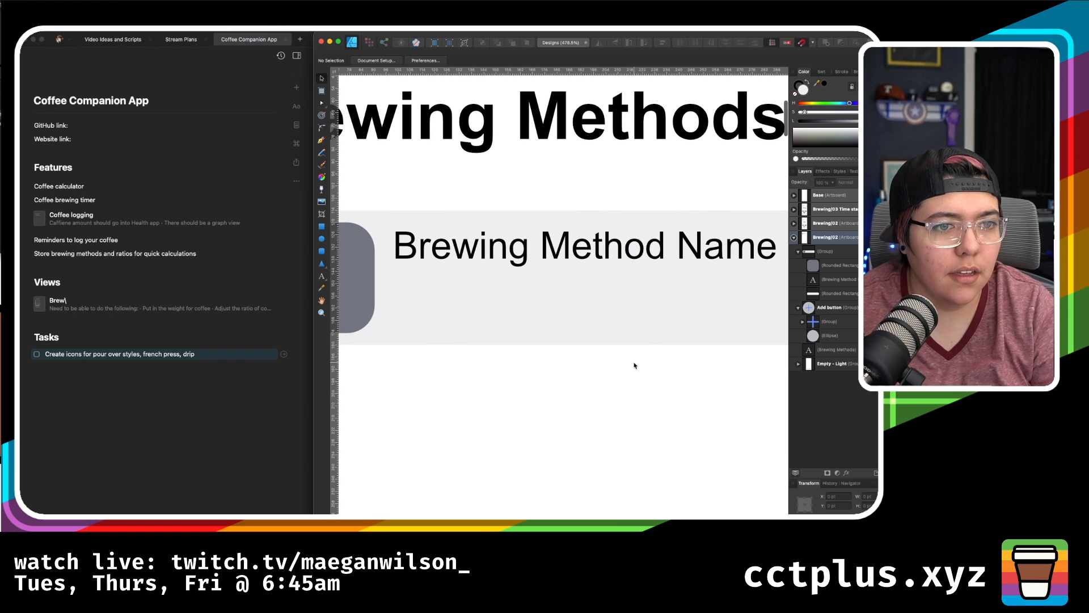
scroll(635, 365, "down", 10)
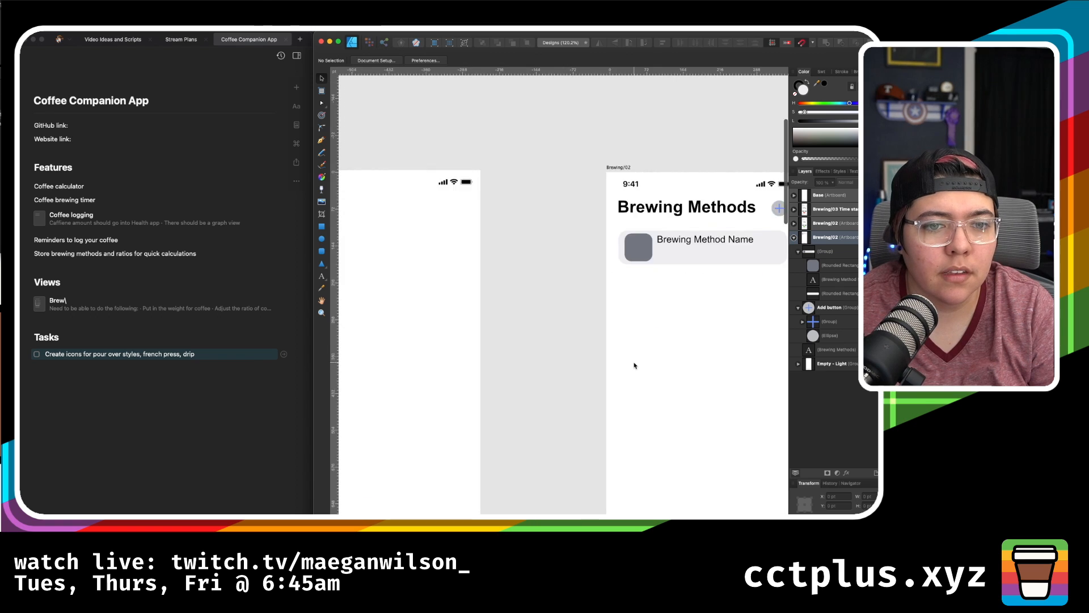
scroll(634, 365, "down", 4)
scroll(634, 365, "down", 6)
scroll(634, 366, "left", 3)
scroll(634, 366, "down", 5)
scroll(634, 365, "down", 4)
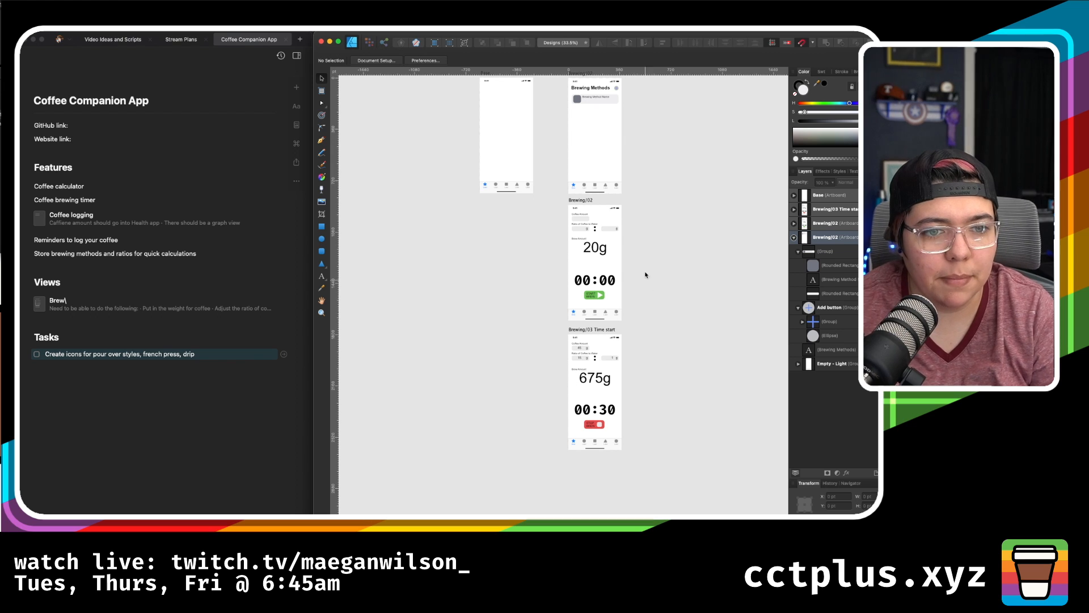
scroll(626, 219, "up", 5)
scroll(627, 219, "up", 5)
scroll(626, 219, "up", 4)
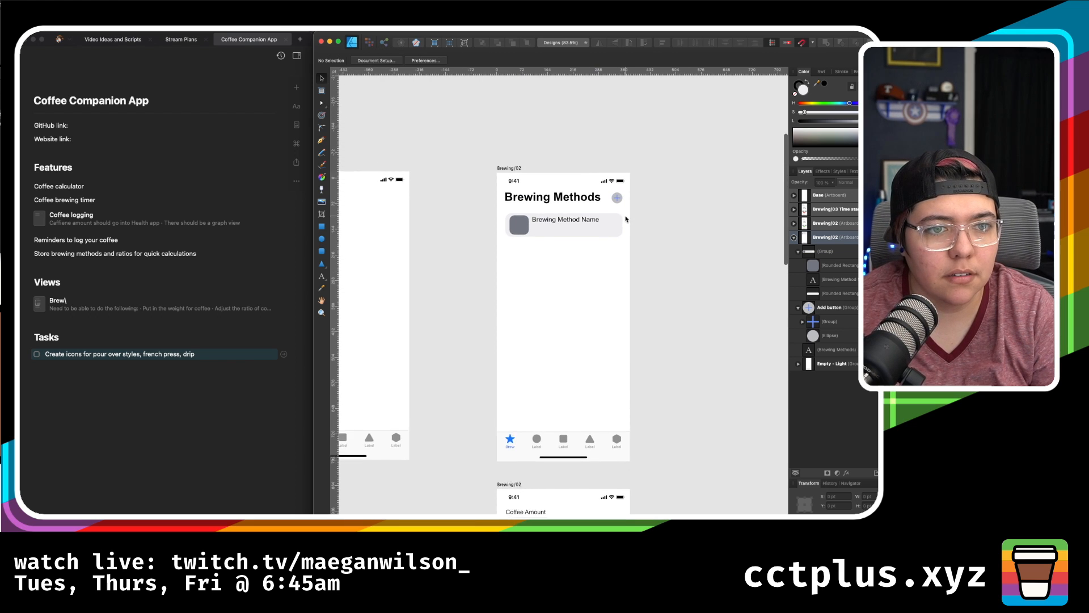
- Make the "Brewing Method Name" text in the card bold
scroll(561, 217, "up", 5)
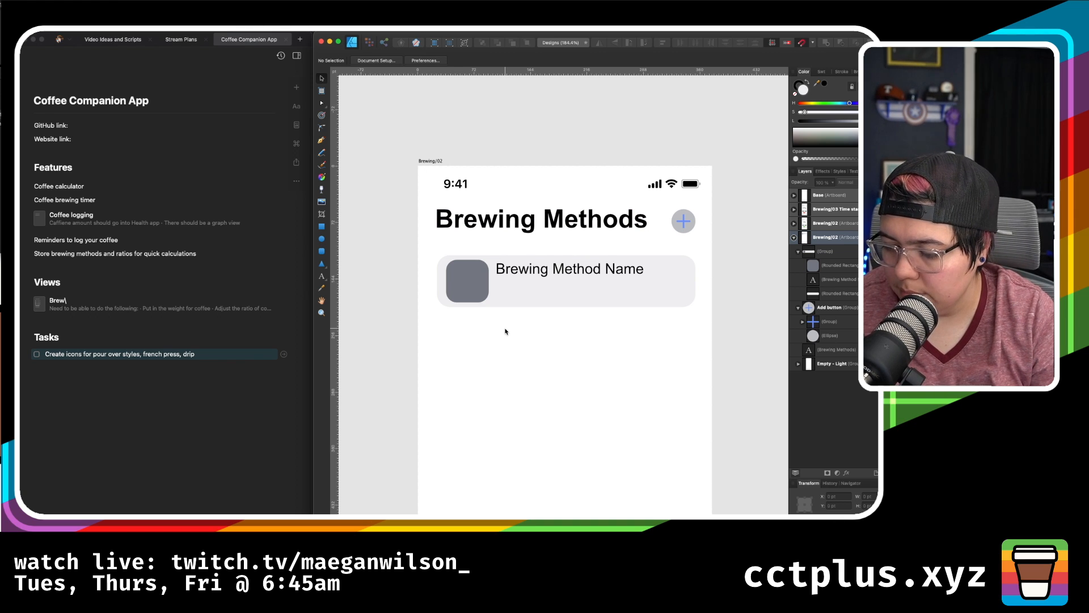
scroll(505, 331, "up", 6)
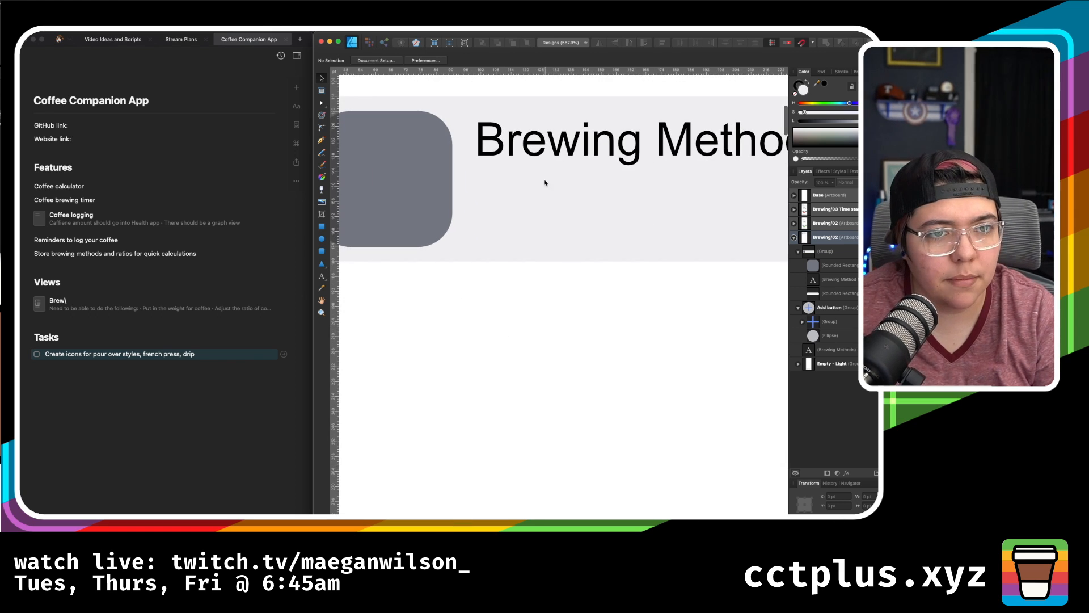
left_click(541, 146)
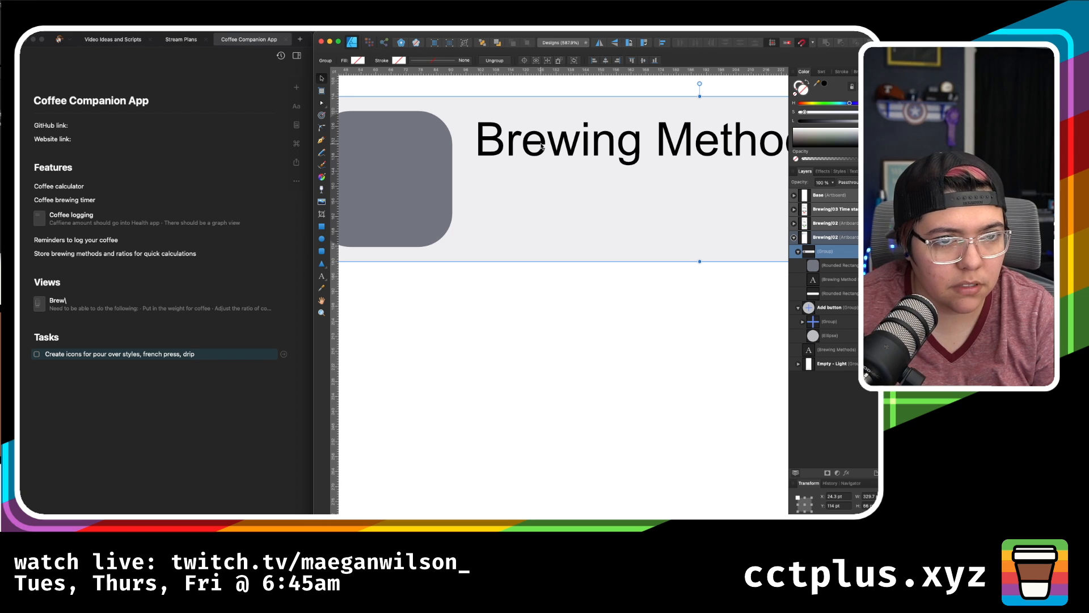
double_click(542, 146)
key("super+b")
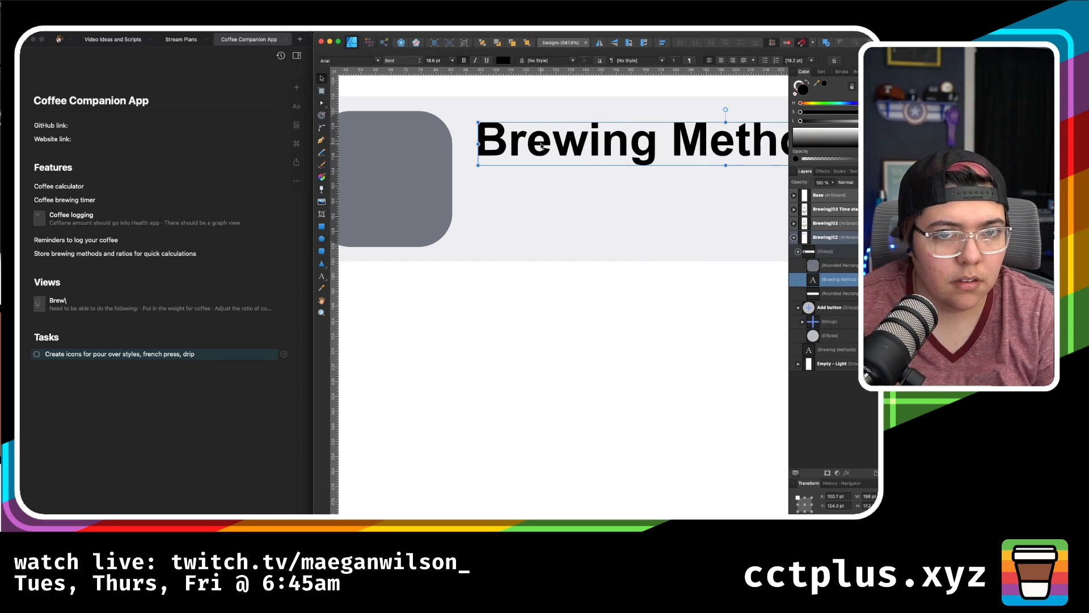
scroll(542, 147, "down", 3)
scroll(542, 146, "right", 2)
scroll(542, 146, "up", 1)
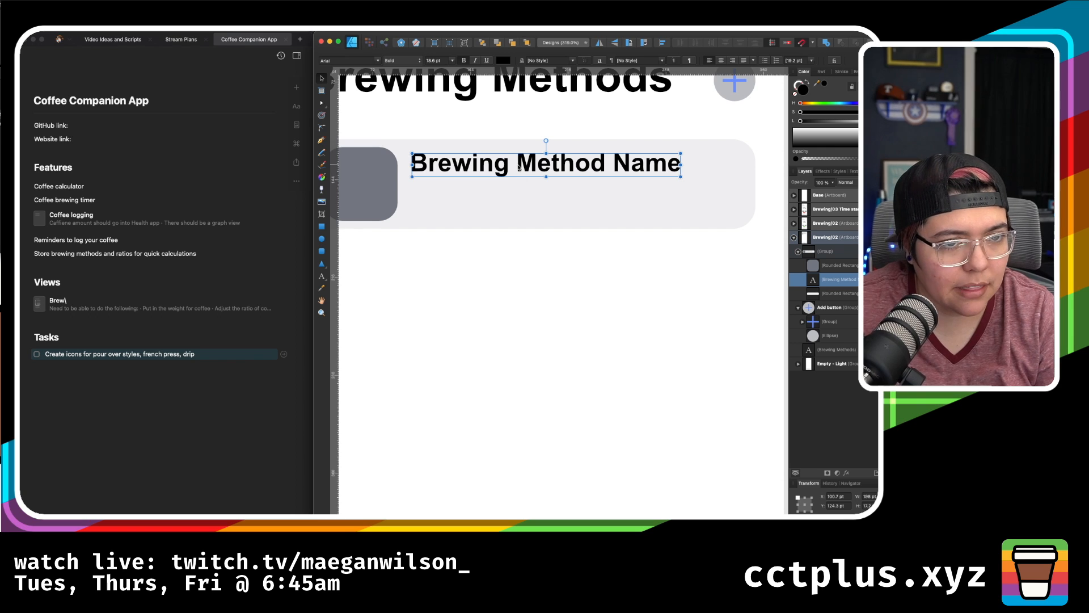
- Add a small text line reading "zcoffee" beneath the method name and move its layer to the top of the card group
left_click(492, 292)
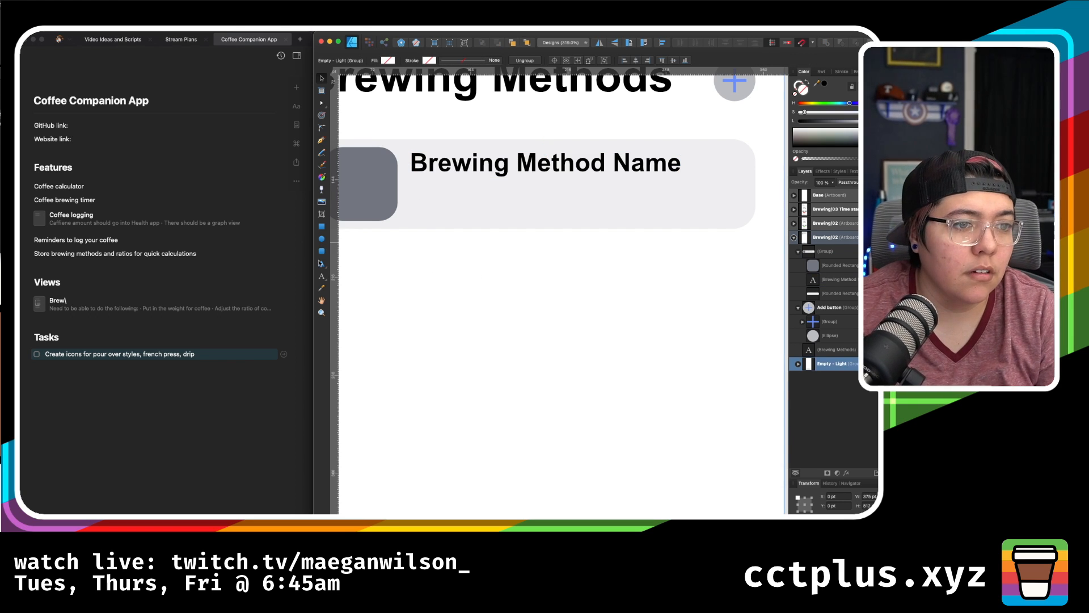
left_click(321, 277)
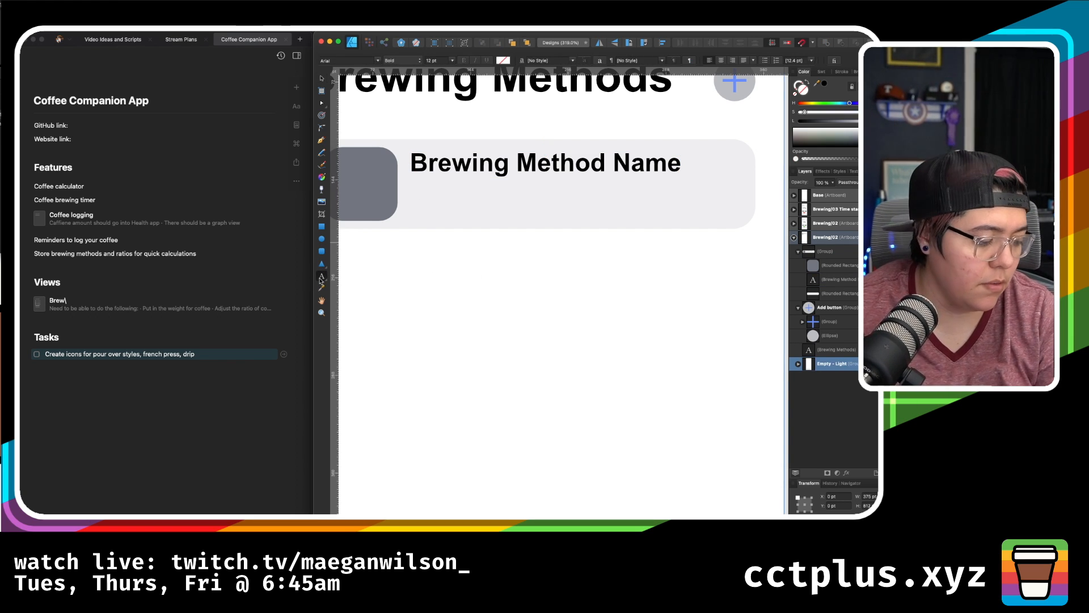
left_click(418, 189)
type("zcoffee")
left_click_drag(814, 353, 812, 264)
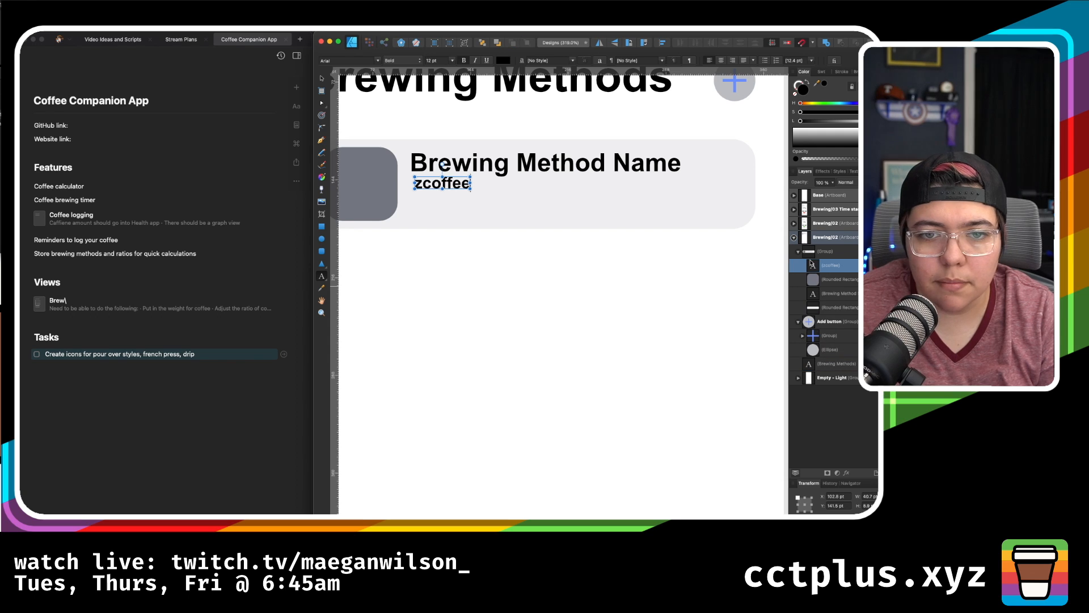
- Set the small text line under the method name to regular weight and replace its content with "Coffee : Water"
key("super+b")
type("a")
key("super+a")
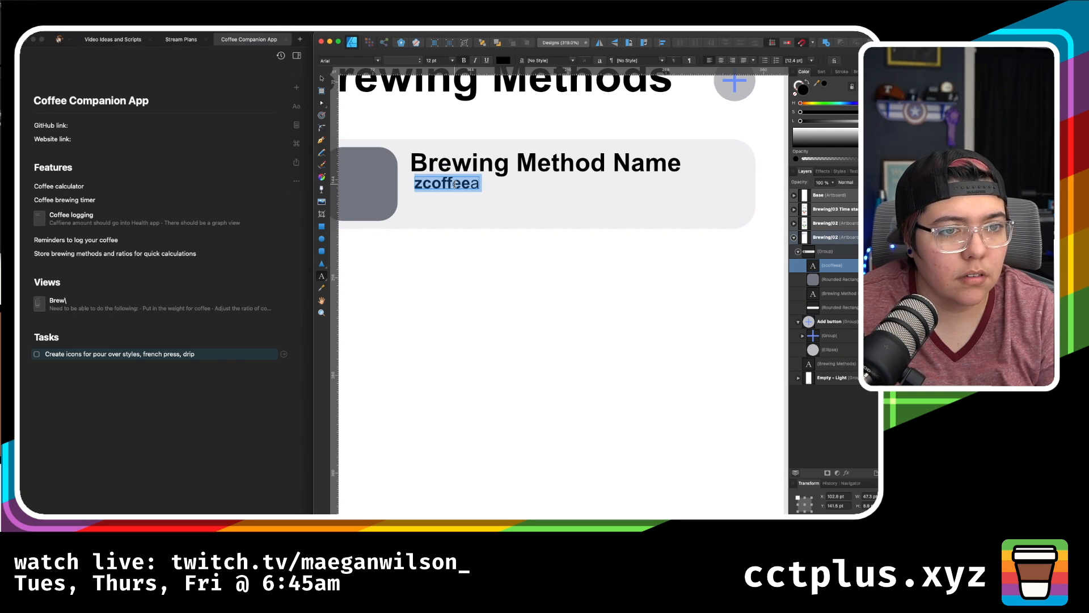
key("super+b")
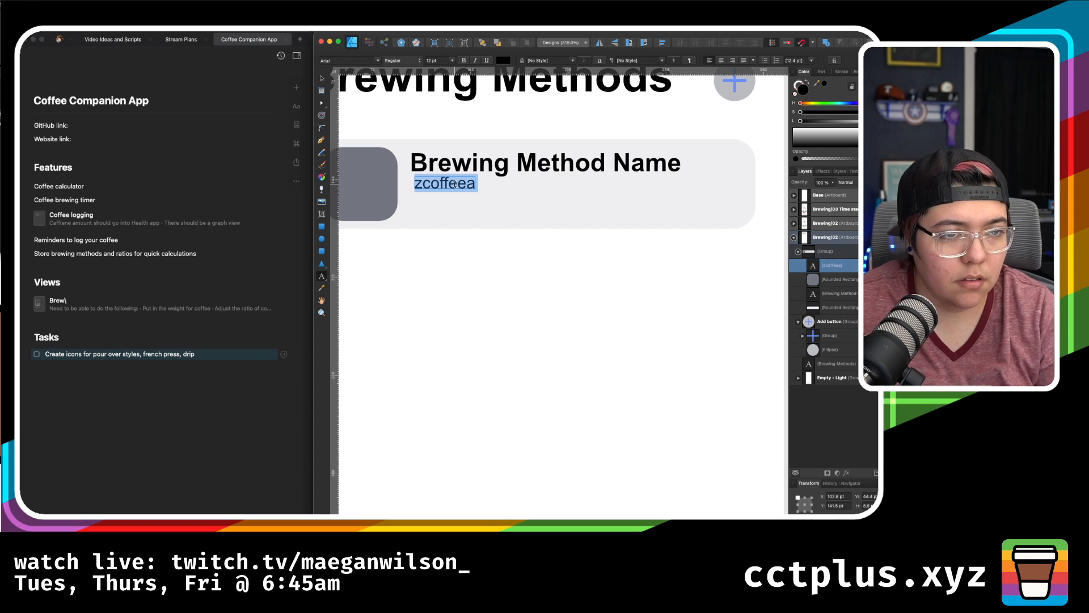
type("Co")
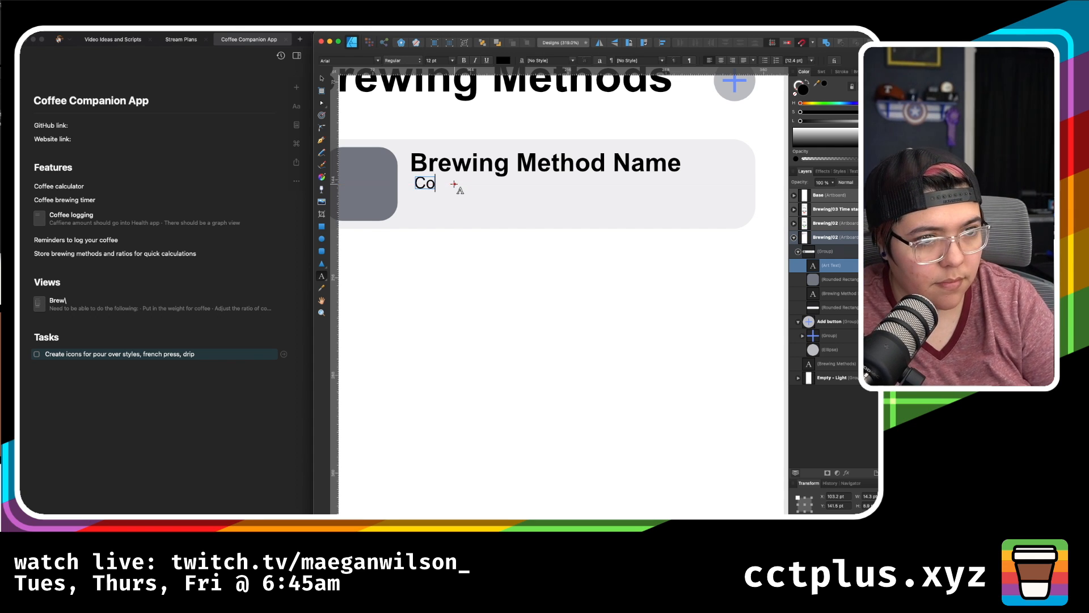
type("ffee : W")
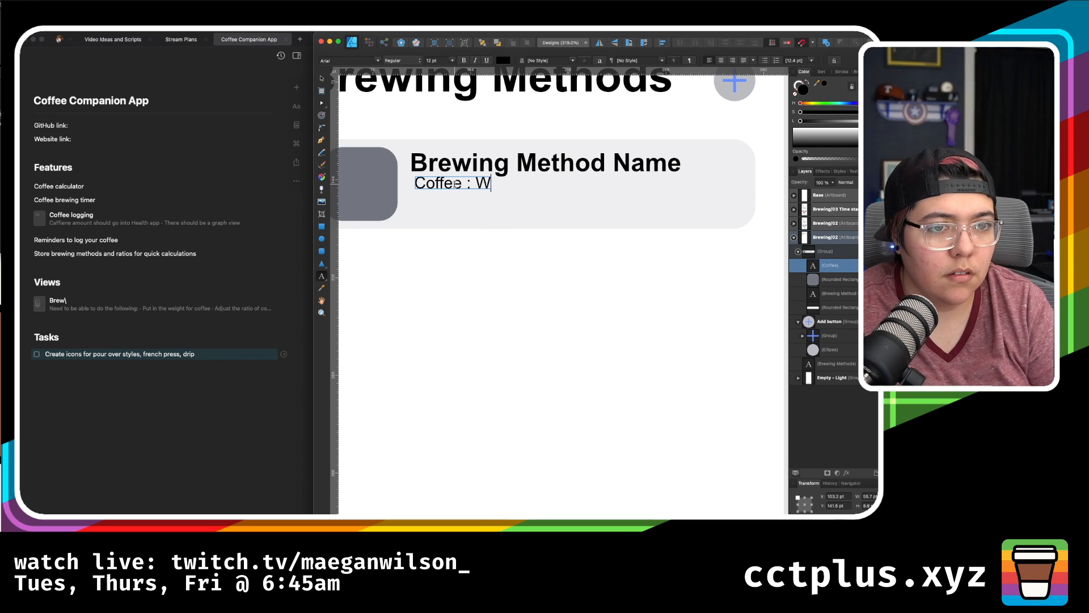
type("ater Ratio")
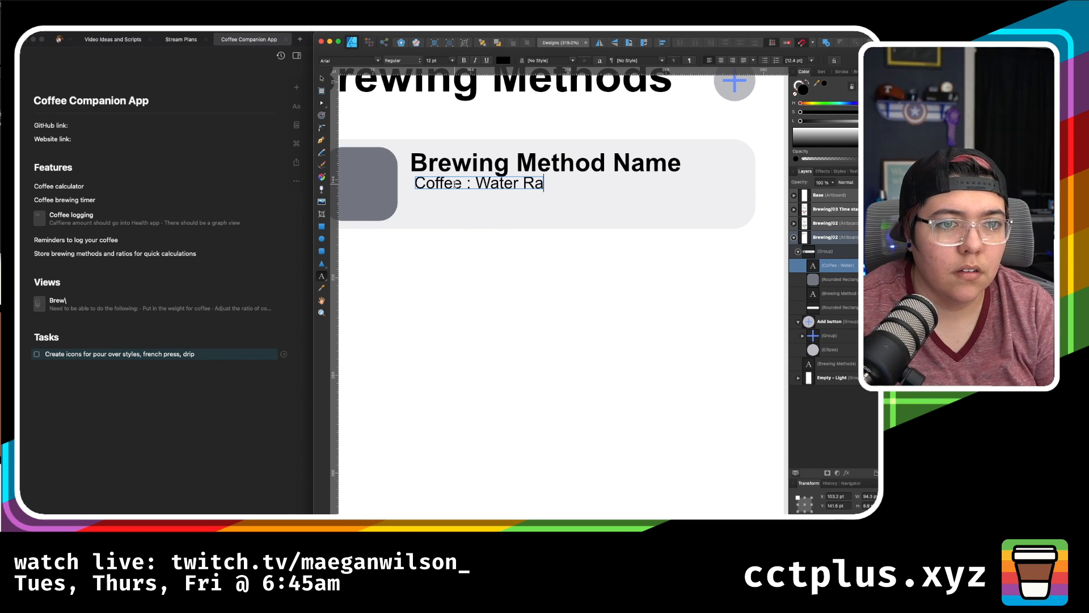
key("BackSpace")
key("BackSpace")
key("BackSpace")
key("BackSpace")
key("BackSpace")
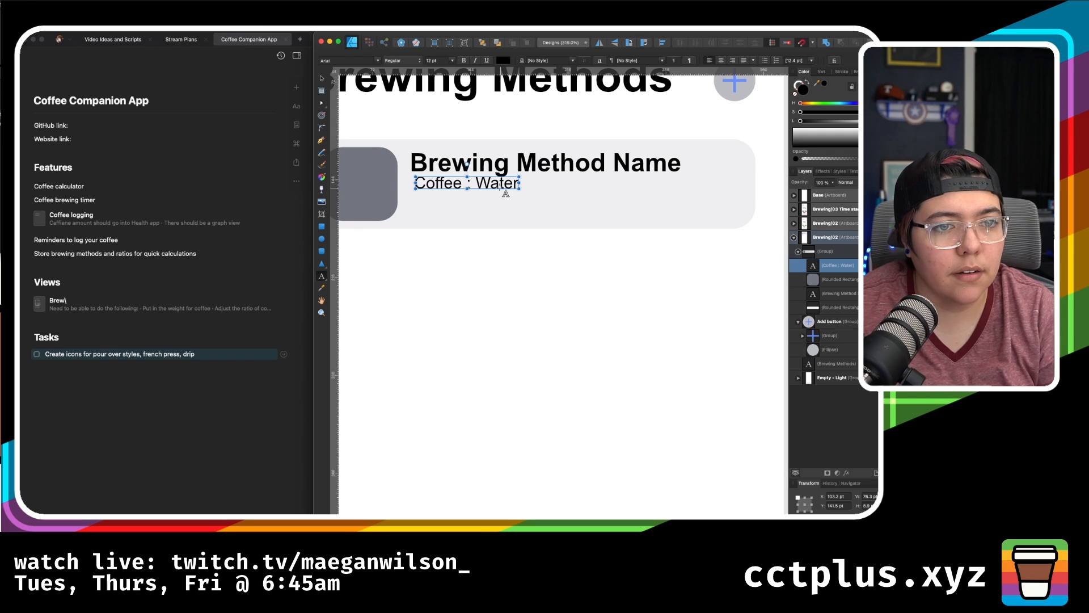
- Change the small text line's wording to "Coffee to Water Ratio" and finish editing it
left_click(464, 184)
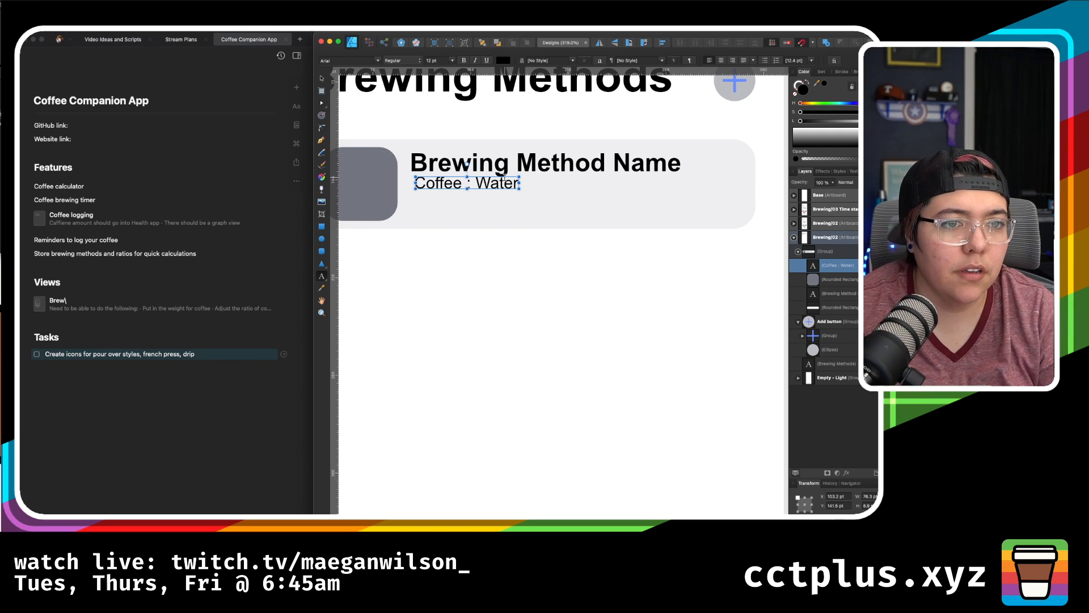
key("Delete")
type("tp")
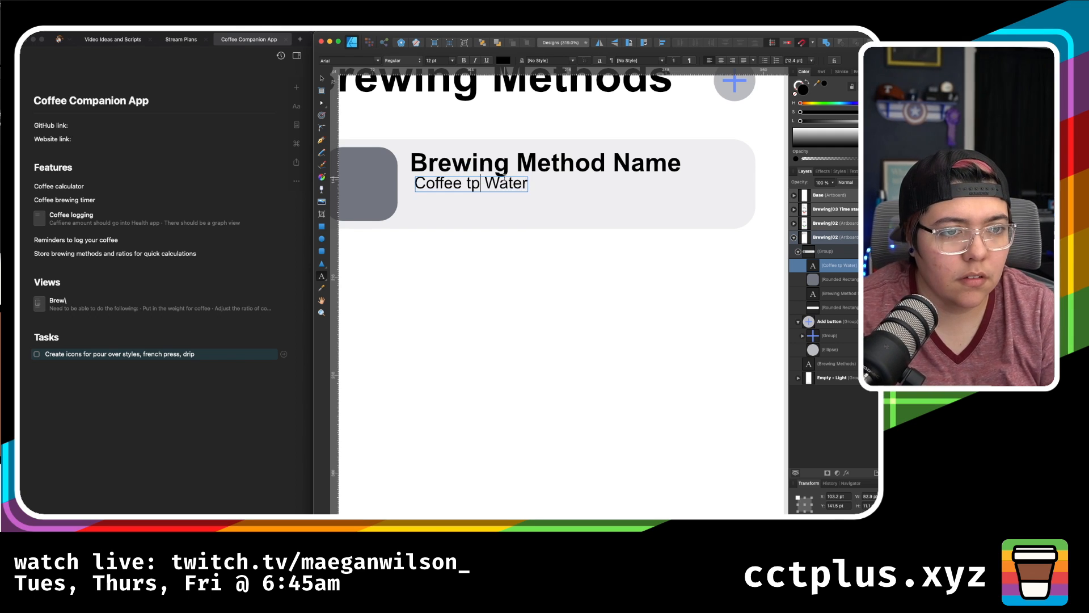
key("BackSpace")
type("o")
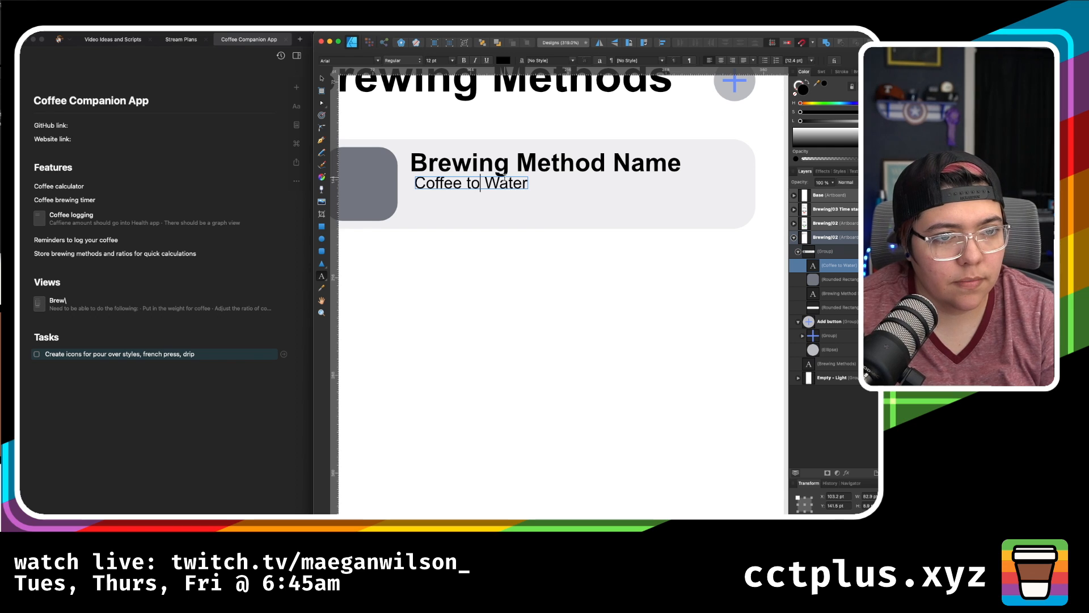
type(" Water Ratio")
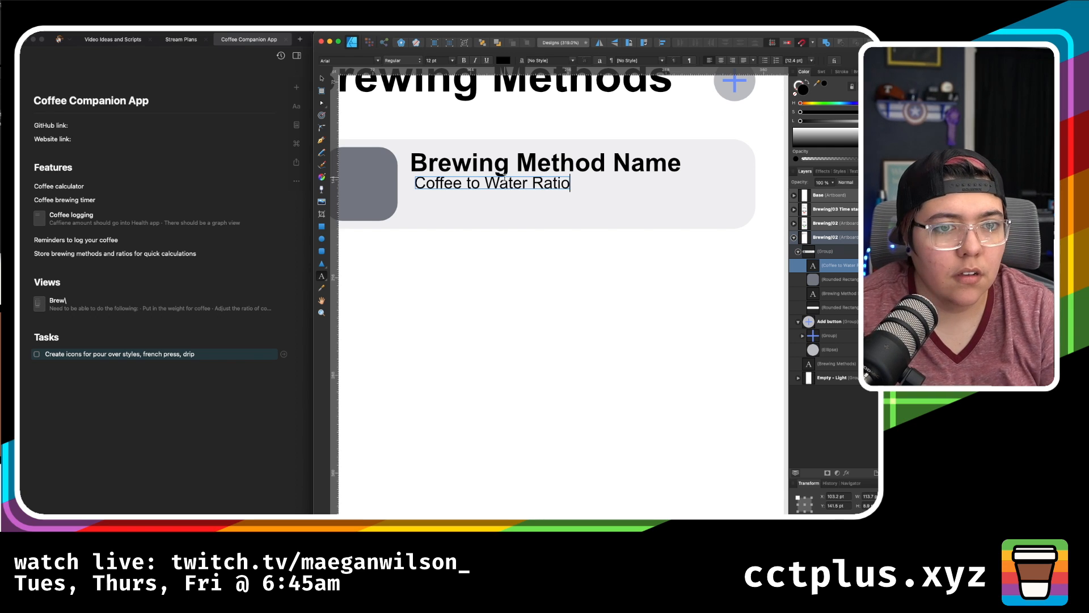
key("Escape")
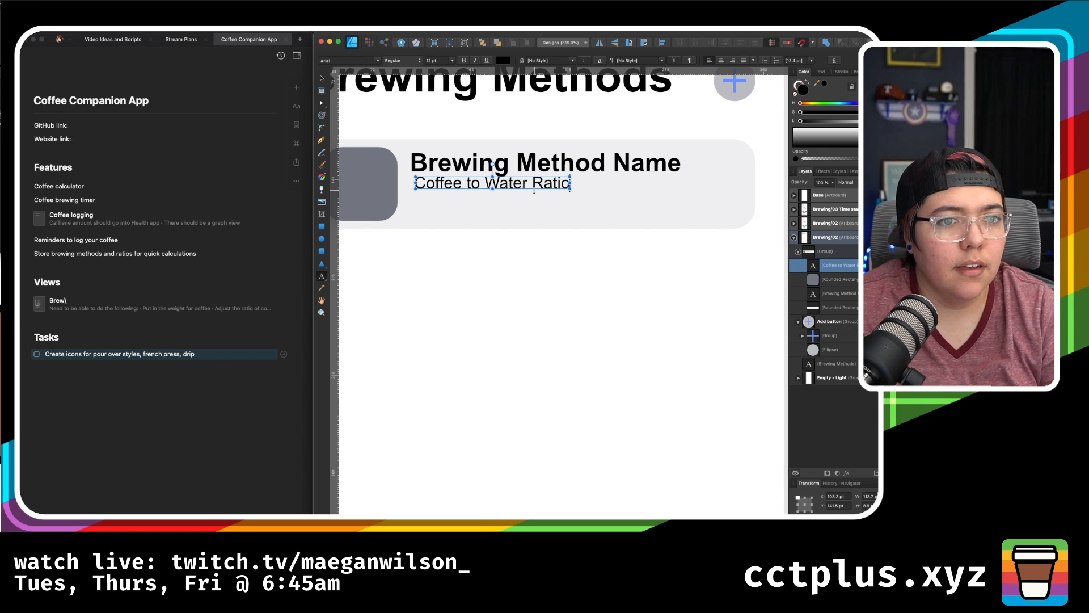
left_click(532, 182)
left_click(322, 78)
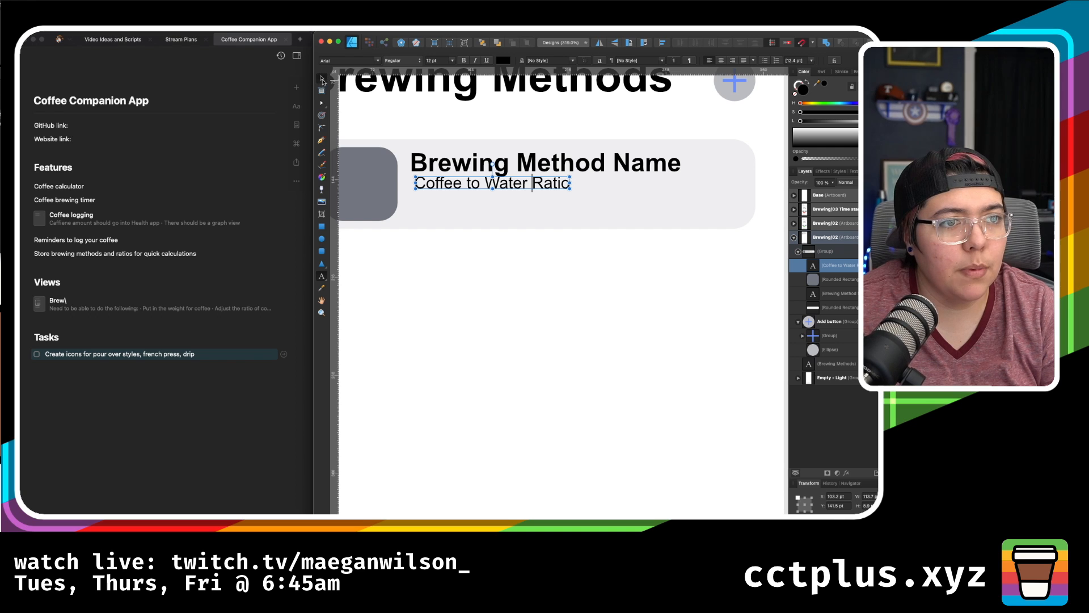
- Adjust the small text line's position beneath the method name and replace its wording with "16g : 1g"
left_click_drag(546, 182, 544, 187)
scroll(545, 187, "down", 3)
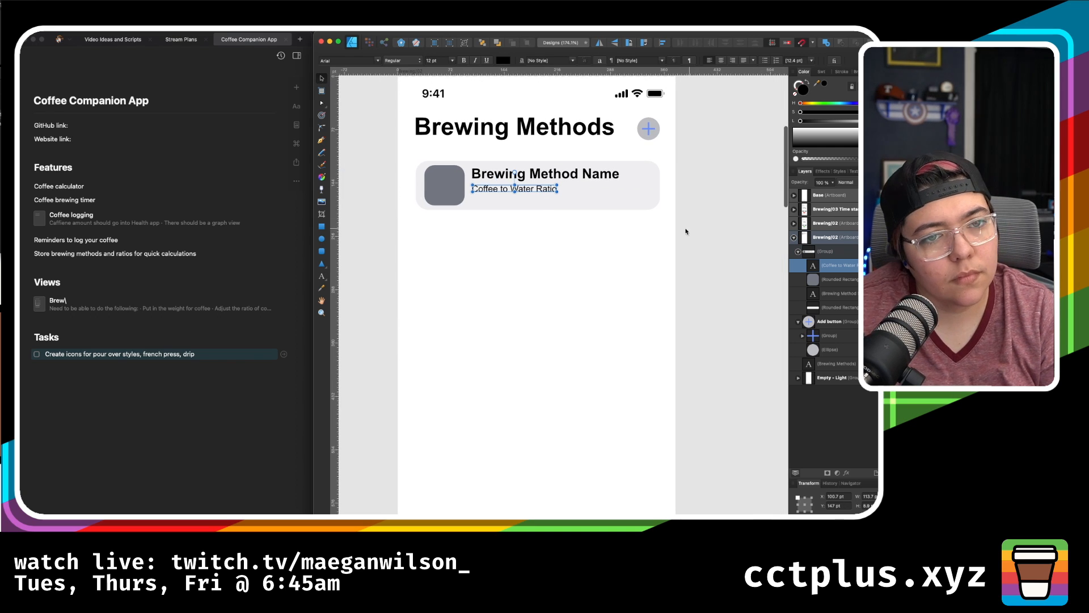
triple_click(492, 191)
type("16g")
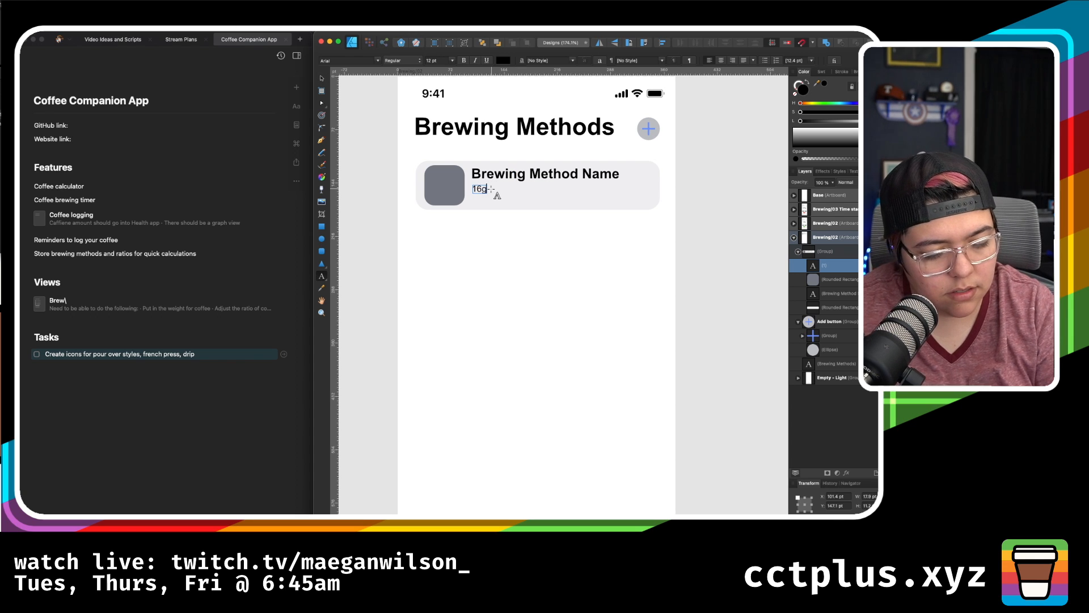
type(" : 1g")
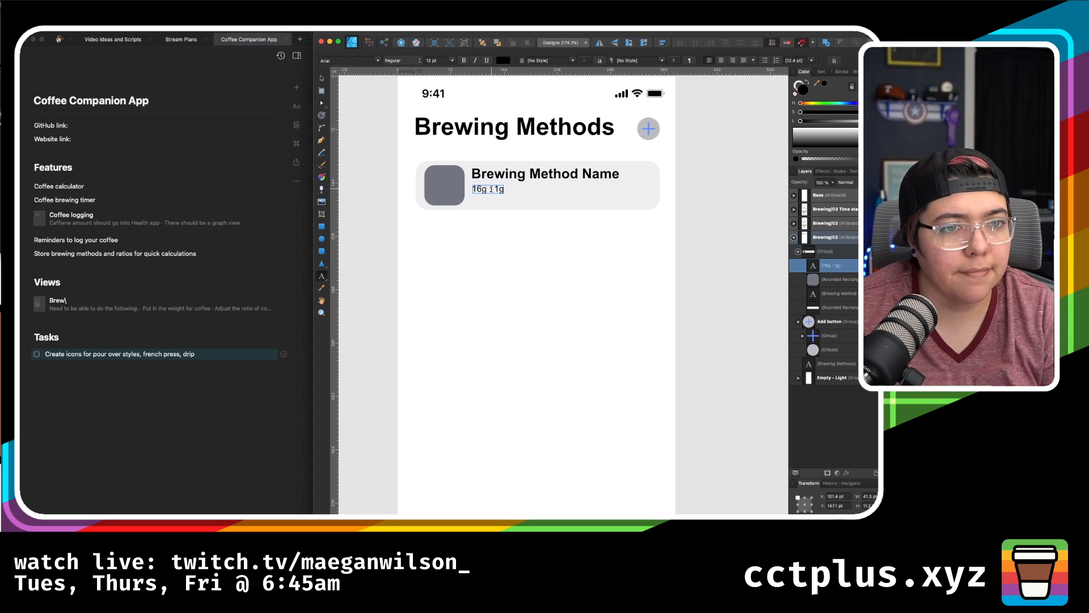
key("Escape")
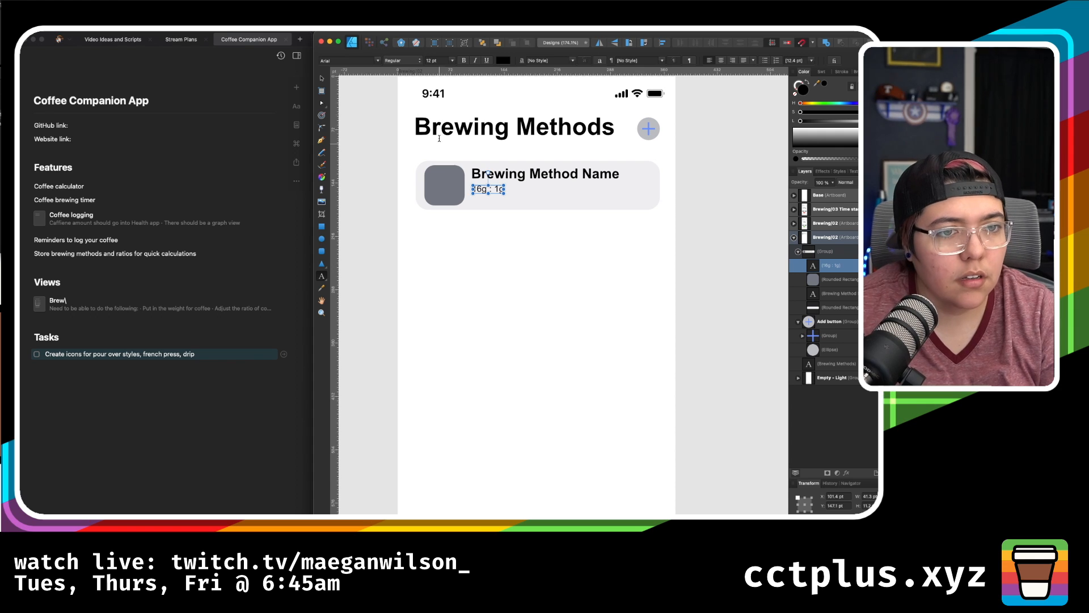
left_click(321, 78)
left_click(628, 316)
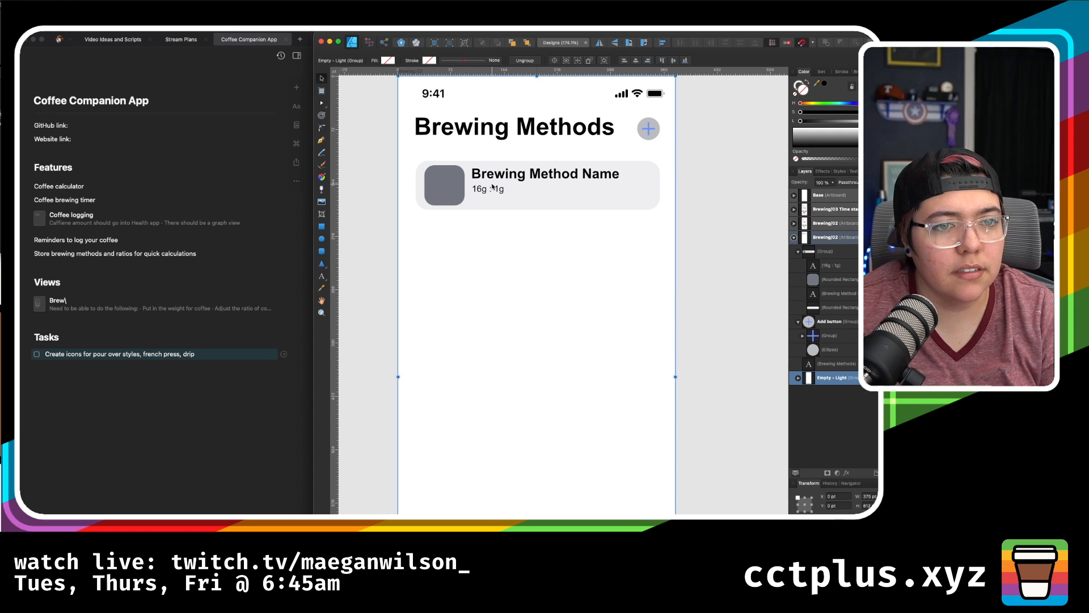
- Examine the brewing method card's layout up close and in the context of the whole screen
scroll(553, 217, "up", 5)
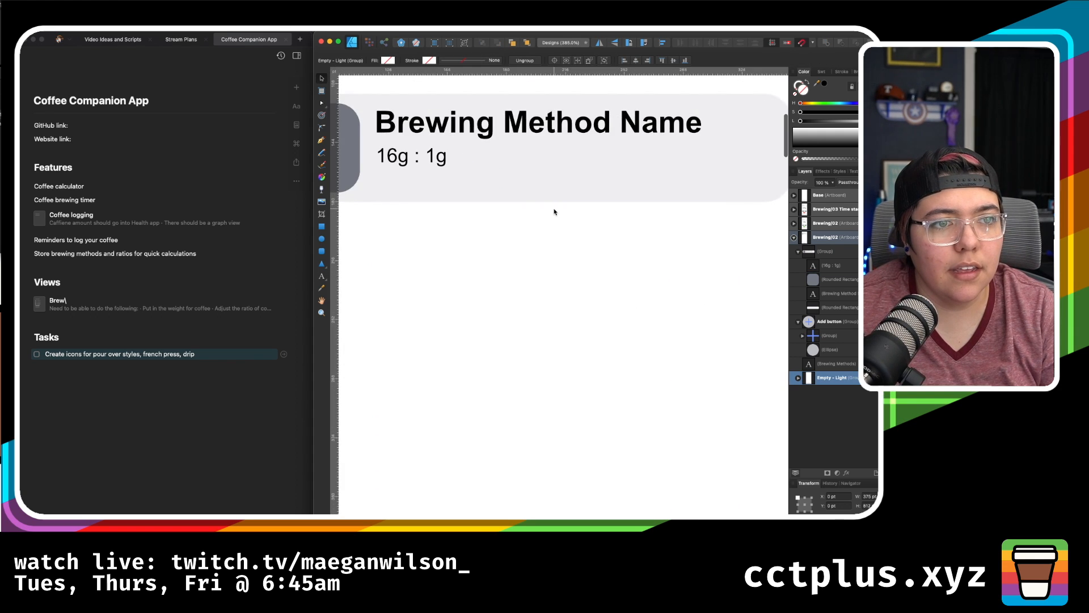
scroll(555, 212, "left", 3)
scroll(555, 212, "up", 2)
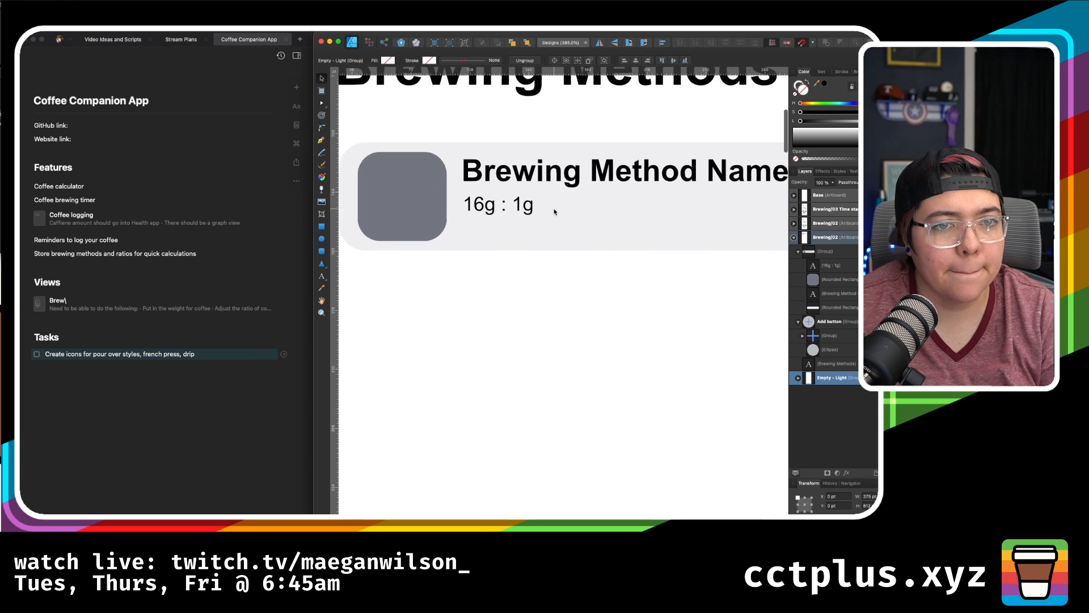
scroll(555, 211, "right", 5)
scroll(555, 211, "up", 1)
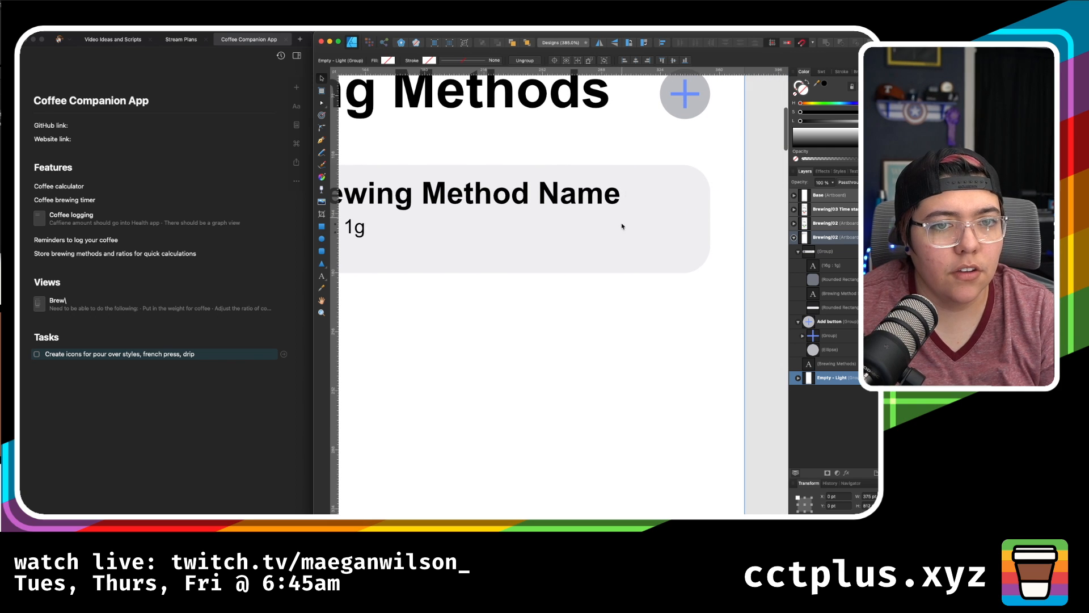
scroll(607, 257, "down", 4)
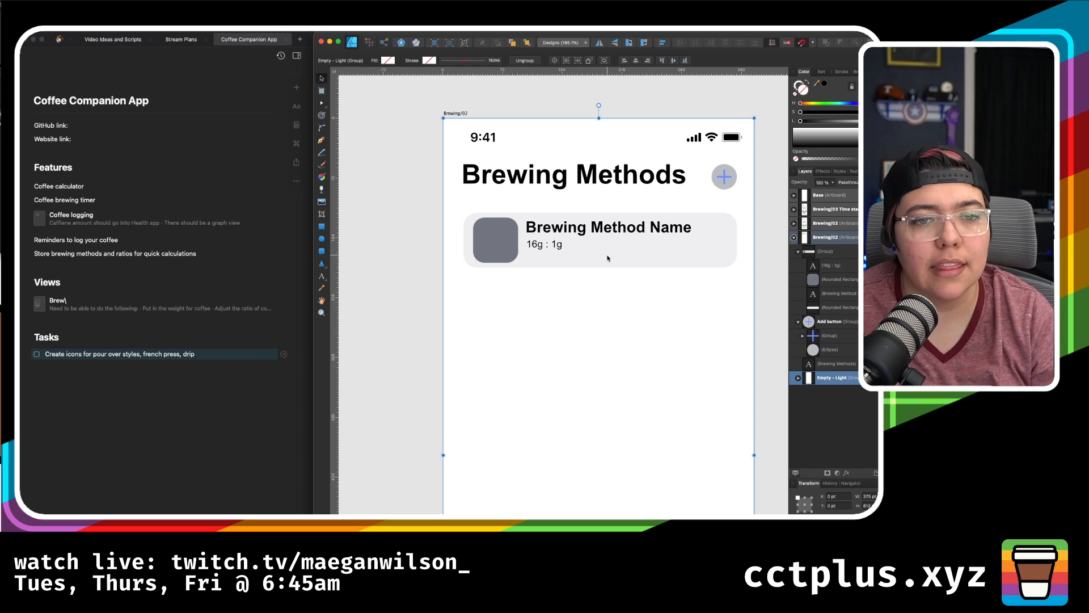
left_click(607, 258)
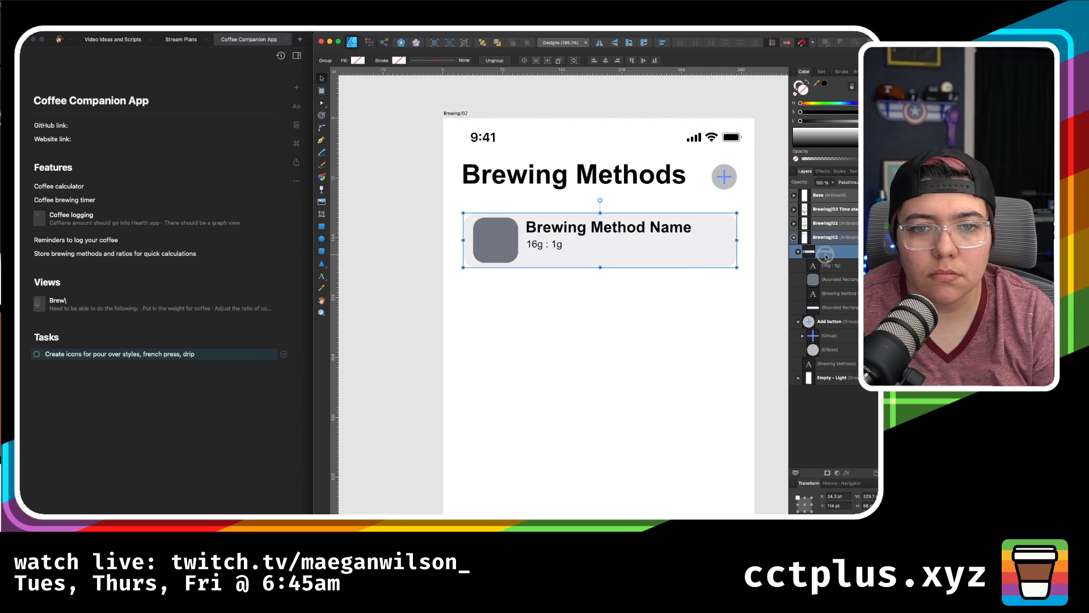
left_click(764, 266)
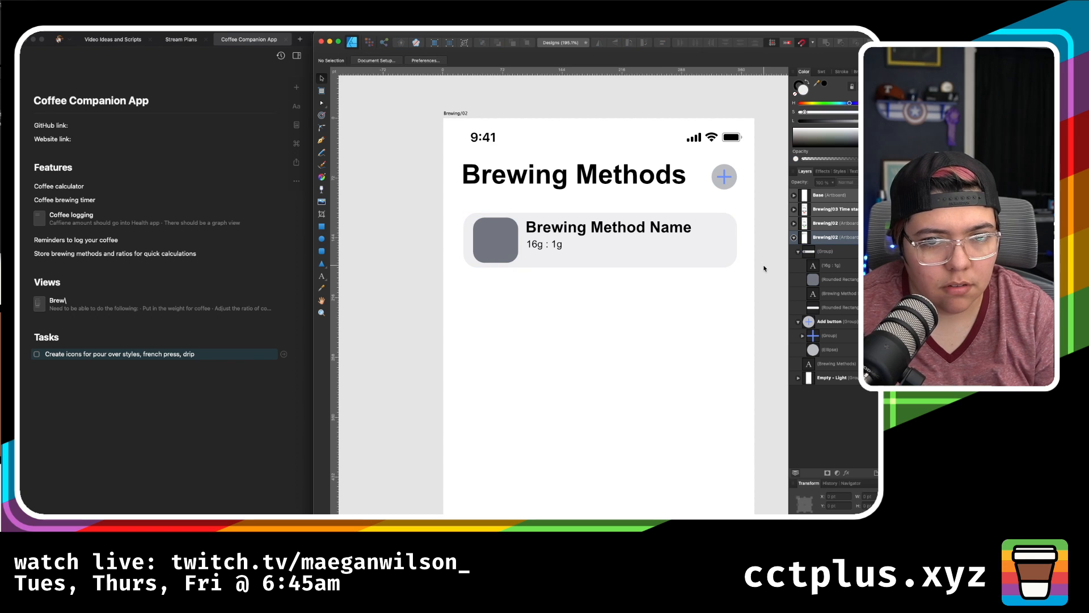
scroll(605, 314, "down", 5)
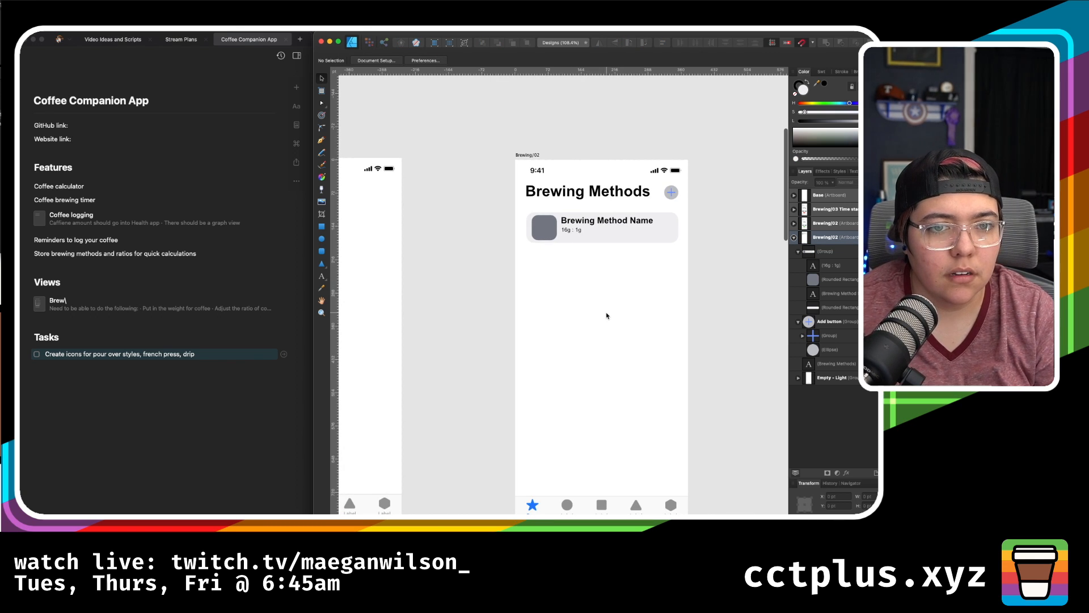
scroll(680, 234, "up", 5)
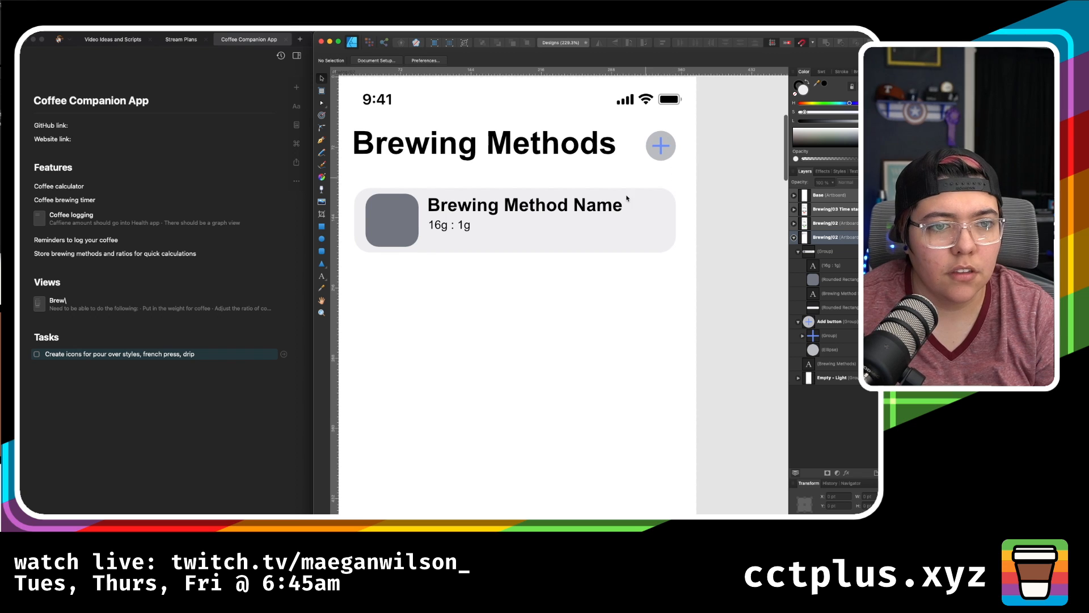
- Duplicate the brewing method card directly below the original and delete the grey icon square from the copy
left_click(603, 240)
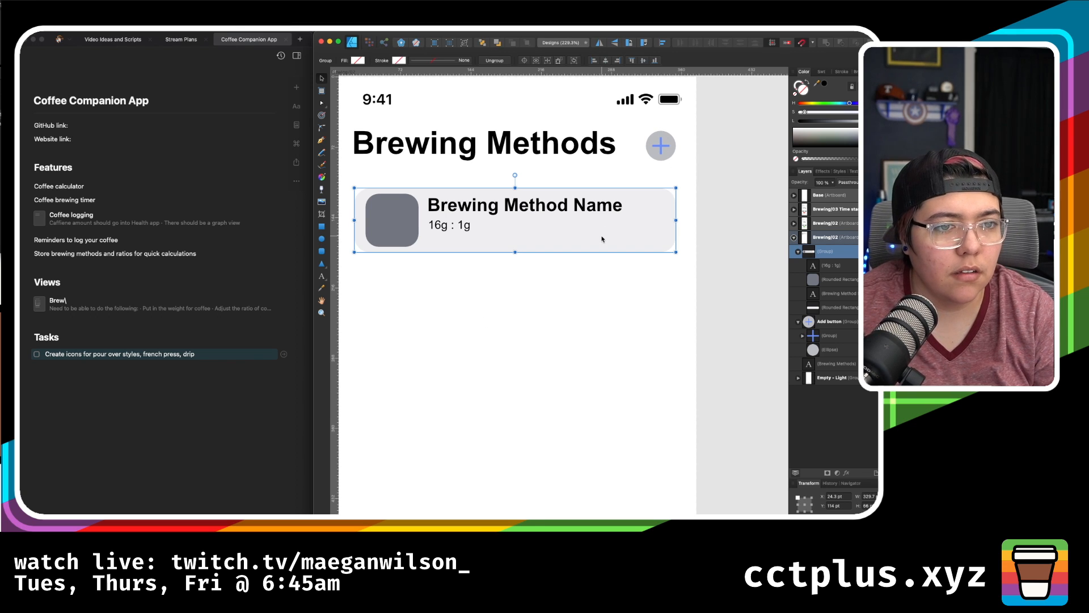
left_click_drag(598, 237, 617, 330)
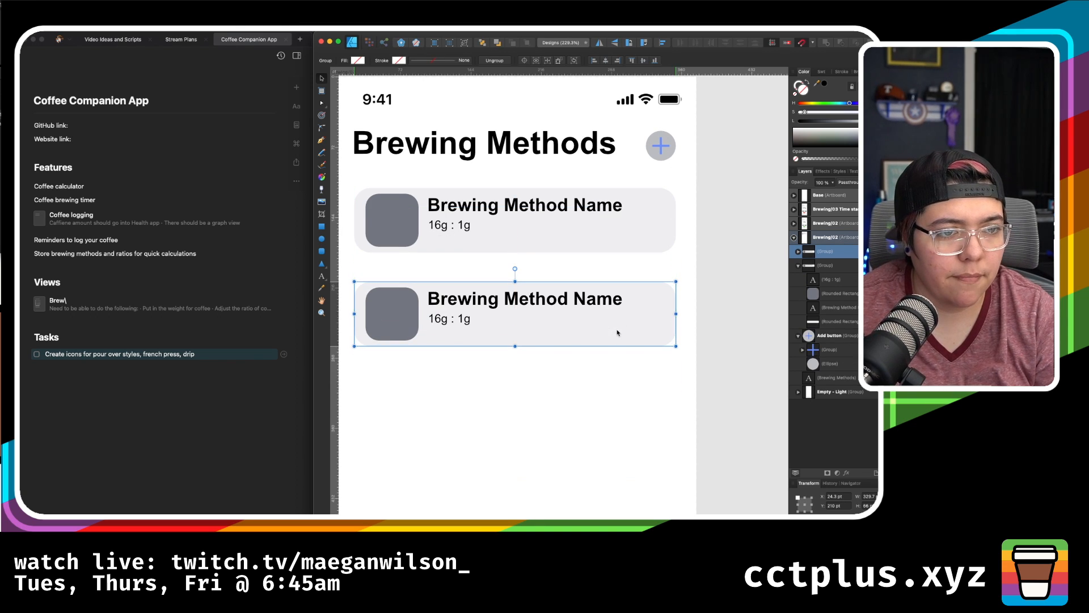
double_click(407, 324)
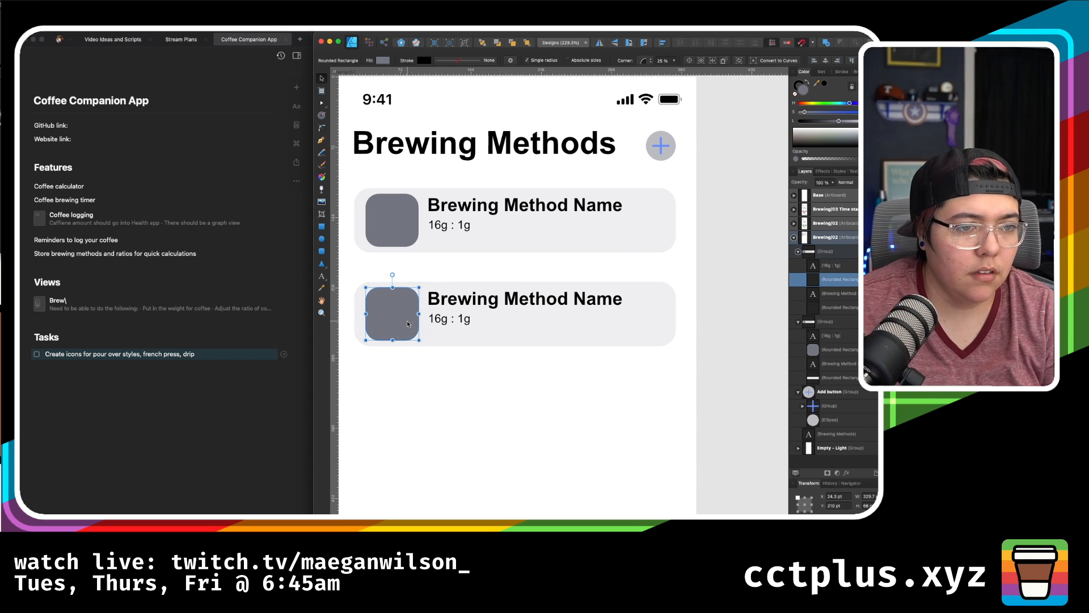
key("Delete")
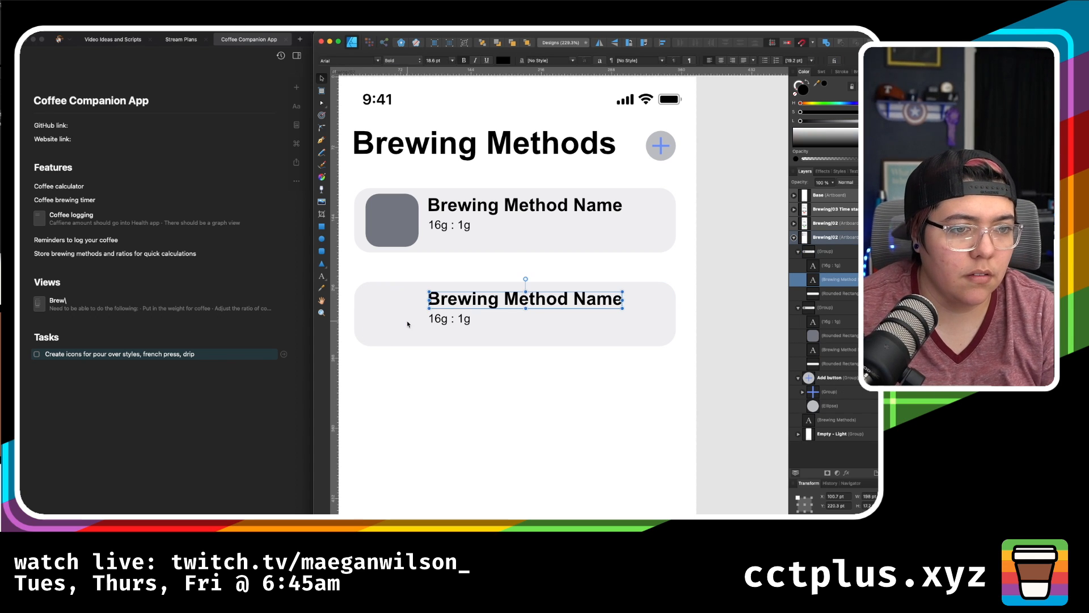
- Replace the copied card's method name with "QUICK BREW" and delete its ratio line
double_click(478, 302)
key("super+a")
type("QUICK C")
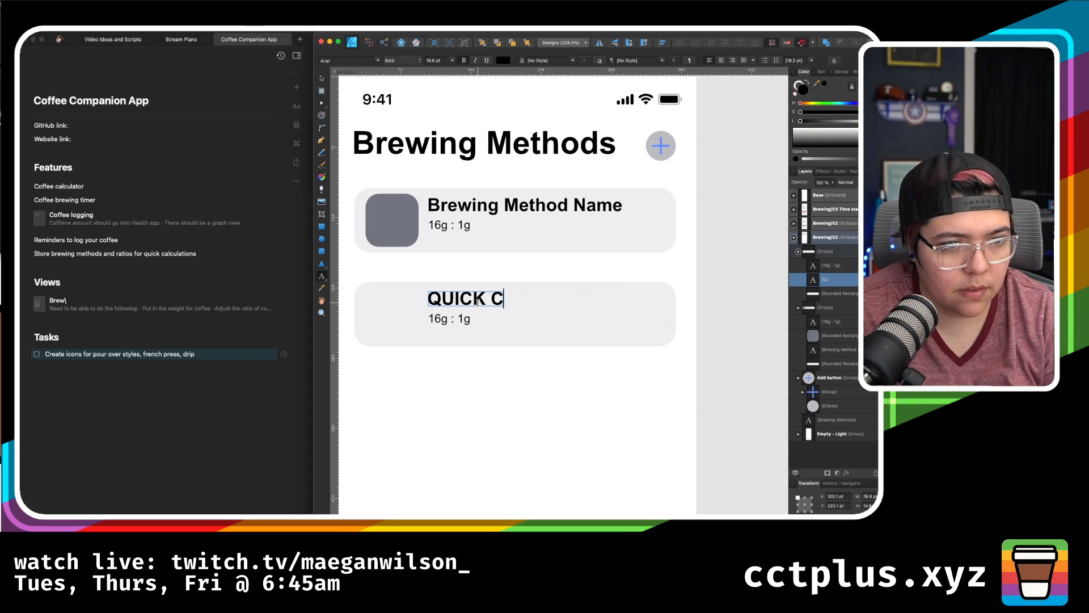
key("BackSpace")
type("BREW")
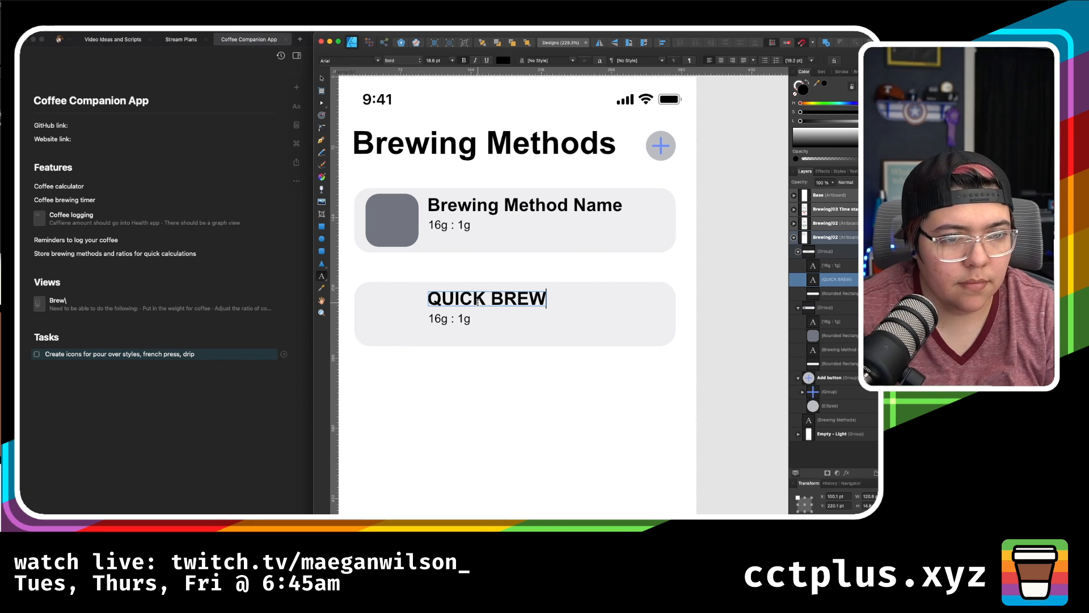
key("Escape")
left_click(321, 79)
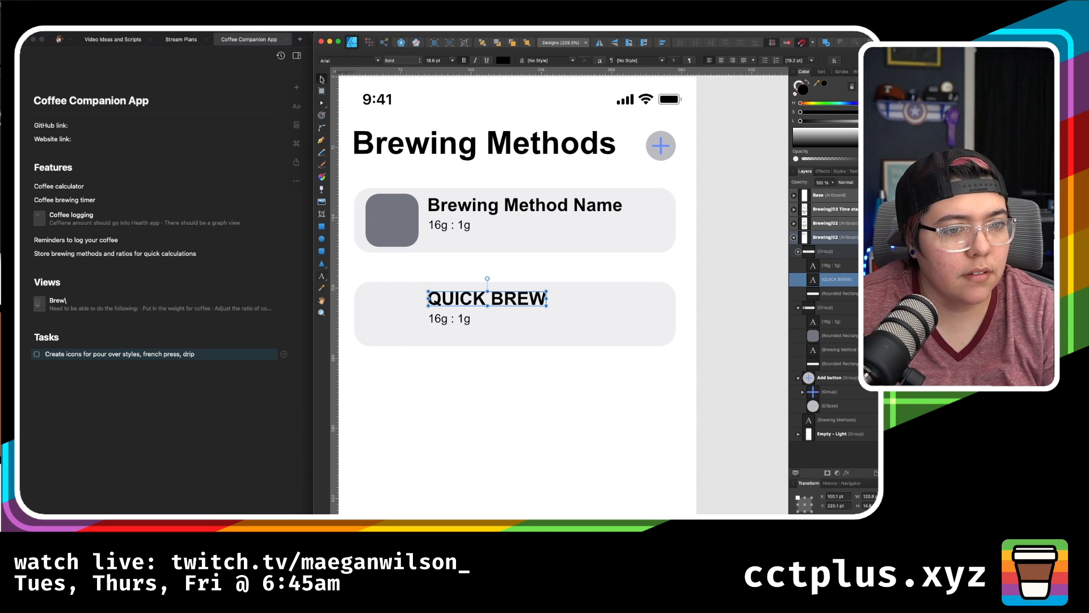
left_click(456, 320)
key("Delete")
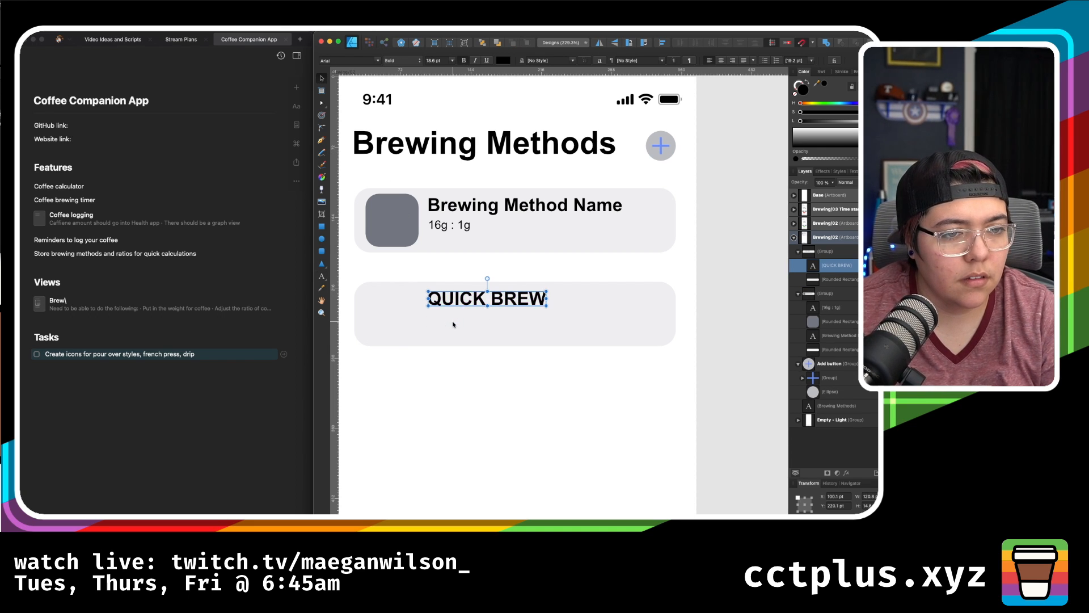
- Center the "QUICK BREW" text within its card and enlarge it to about 29 pt
left_click_drag(468, 302, 495, 316)
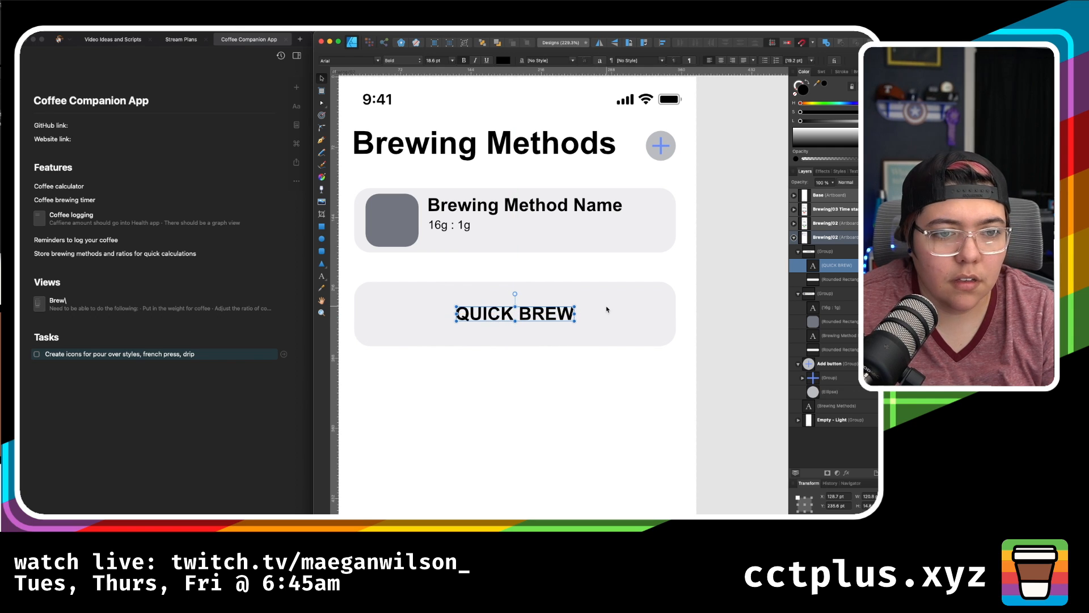
left_click_drag(575, 307, 537, 316)
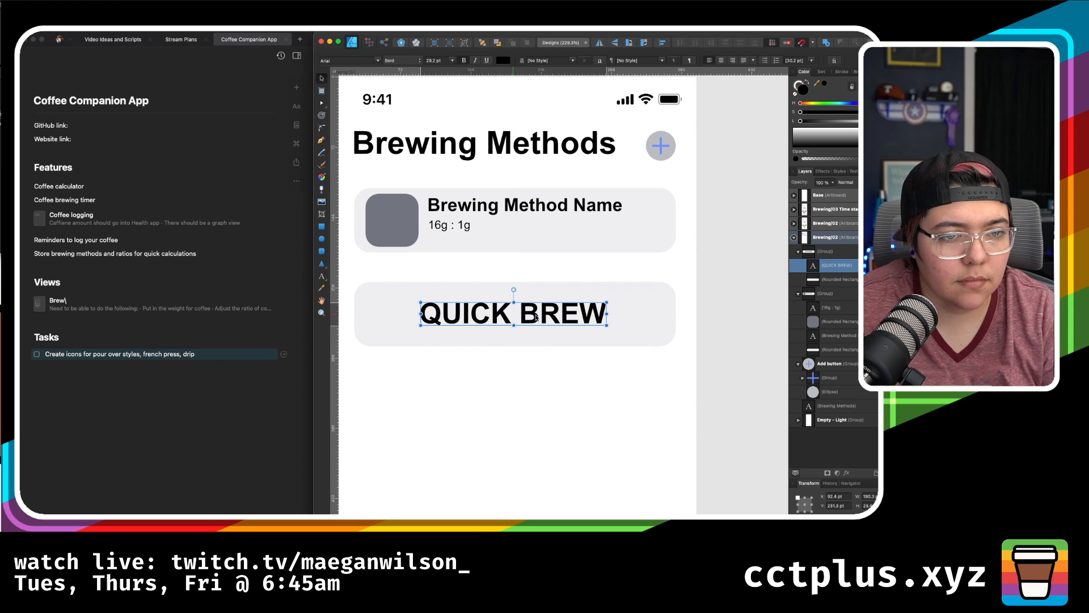
left_click(492, 369)
scroll(493, 369, "down", 5)
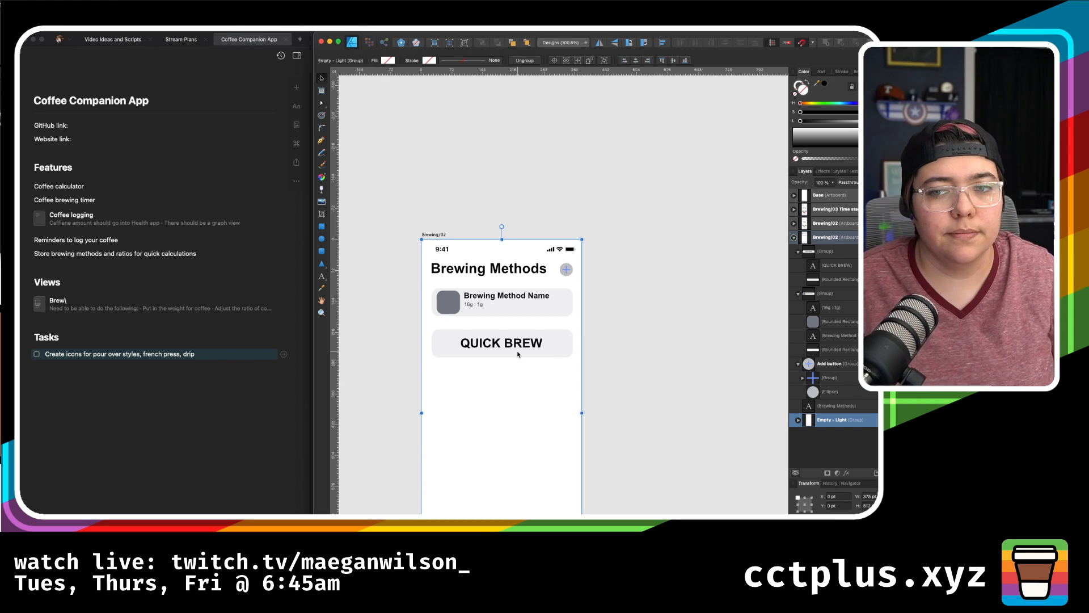
scroll(518, 355, "down", 7)
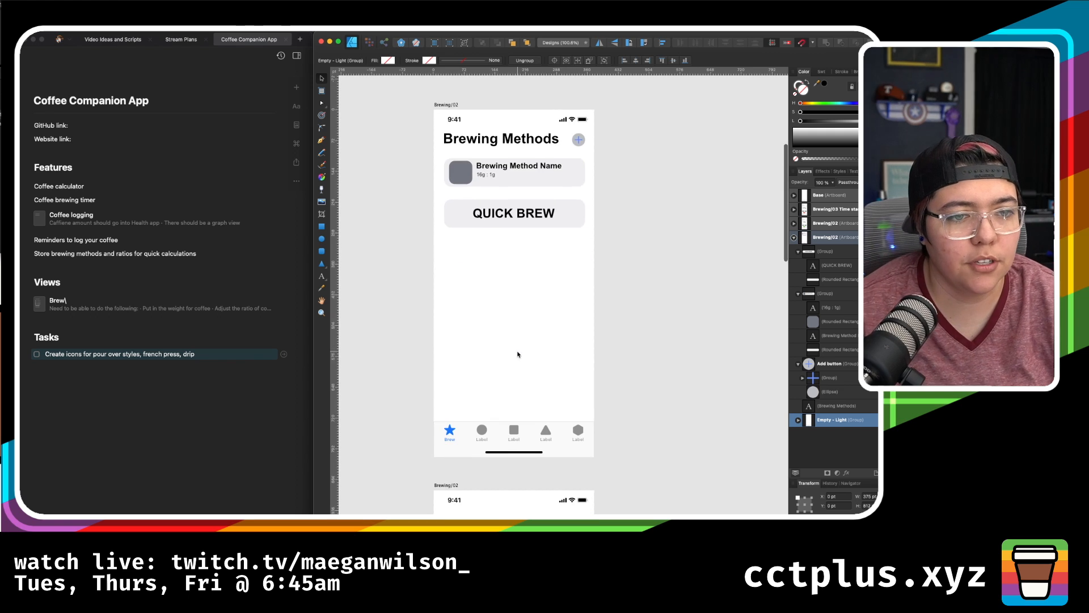
scroll(499, 228, "up", 5)
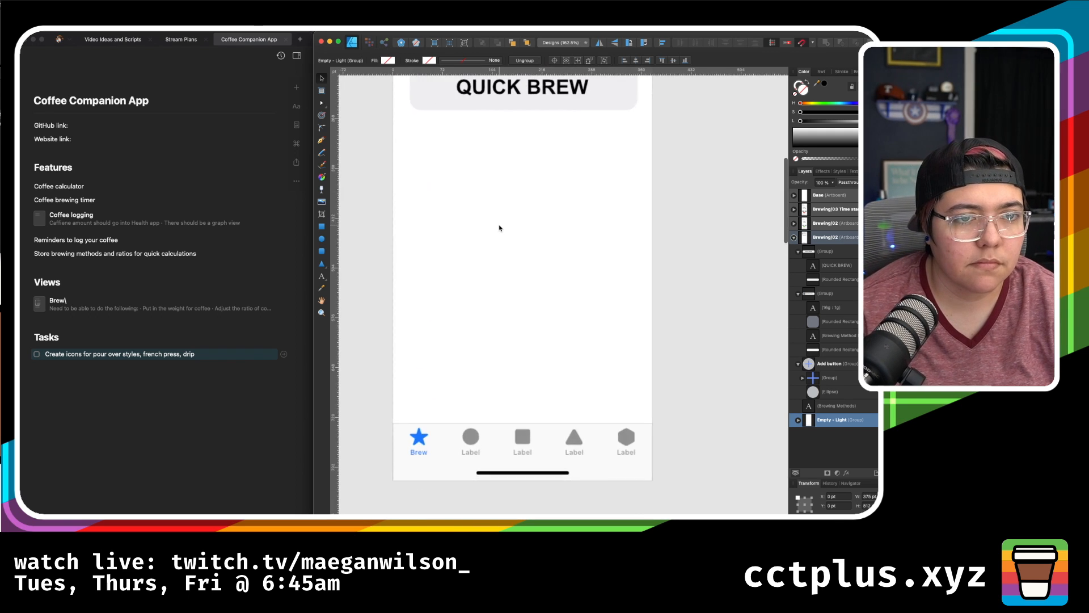
scroll(499, 227, "up", 3)
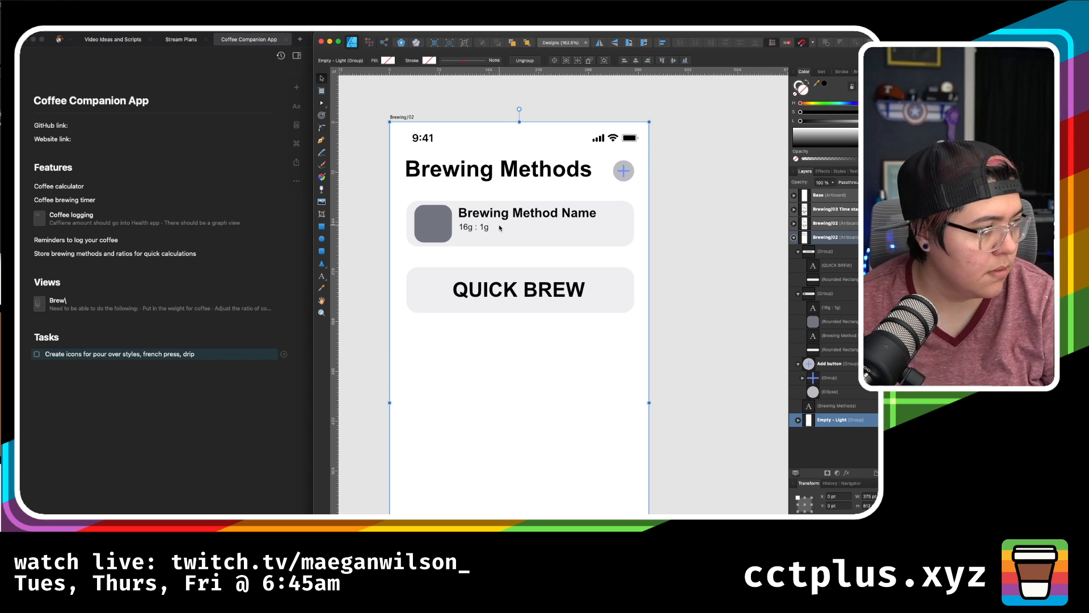
key("ctrl+Up")
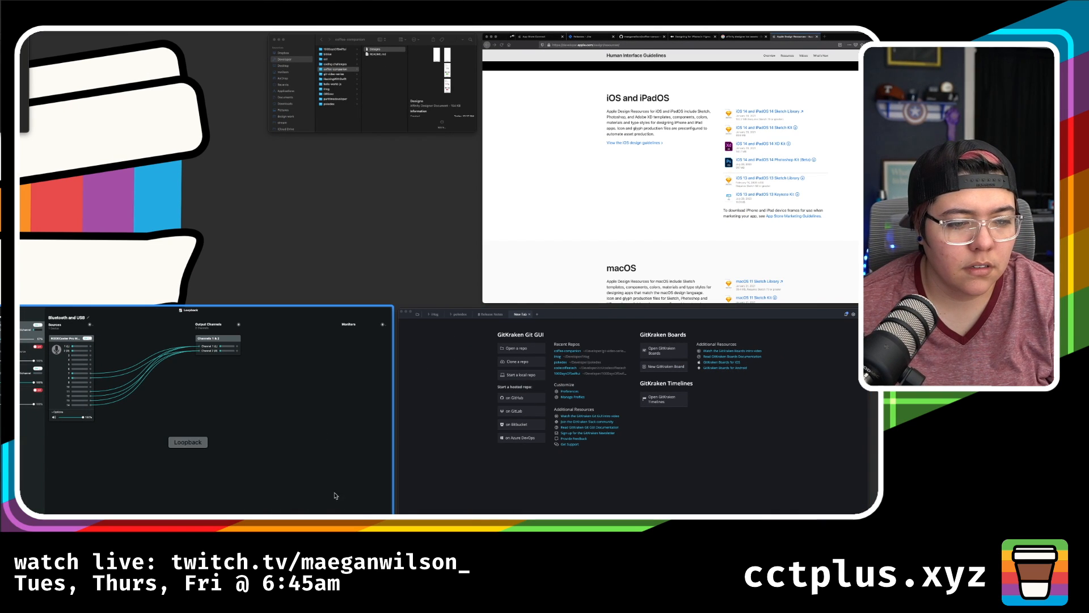
left_click(695, 295)
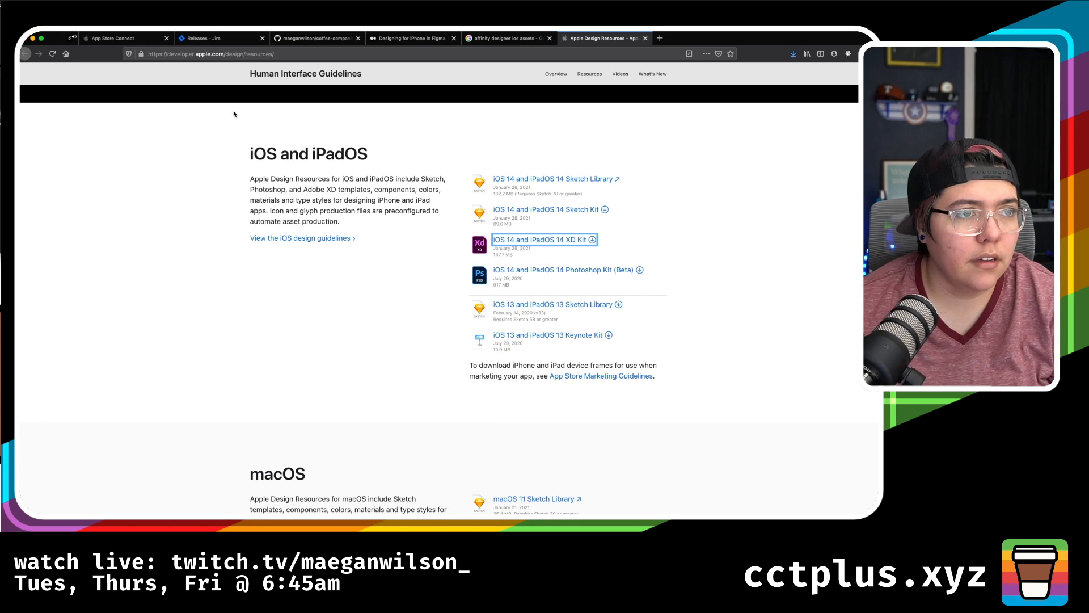
key("ctrl+Up")
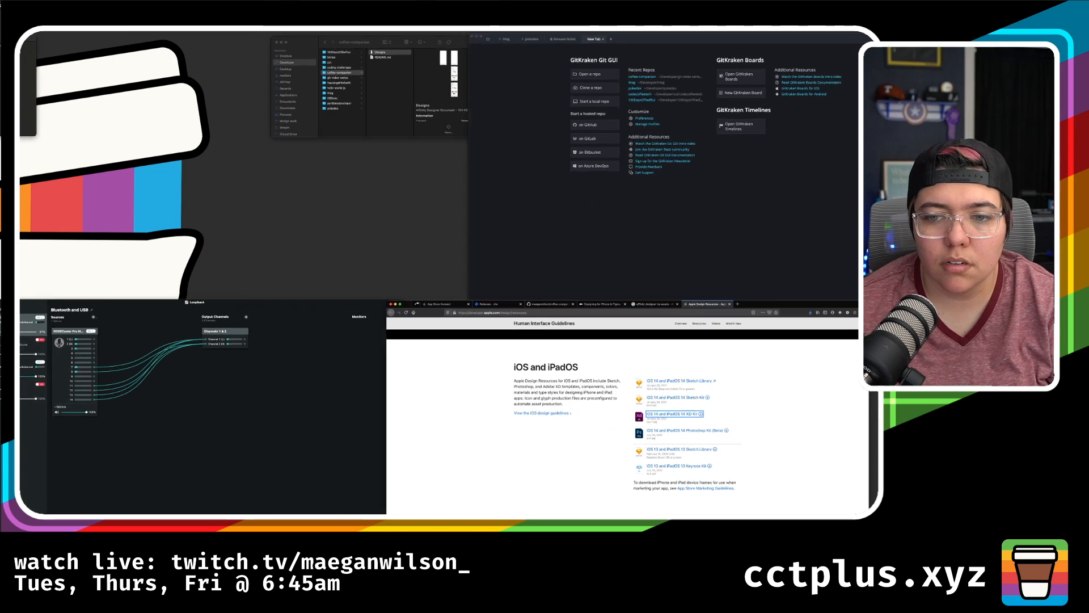
key("super+Tab")
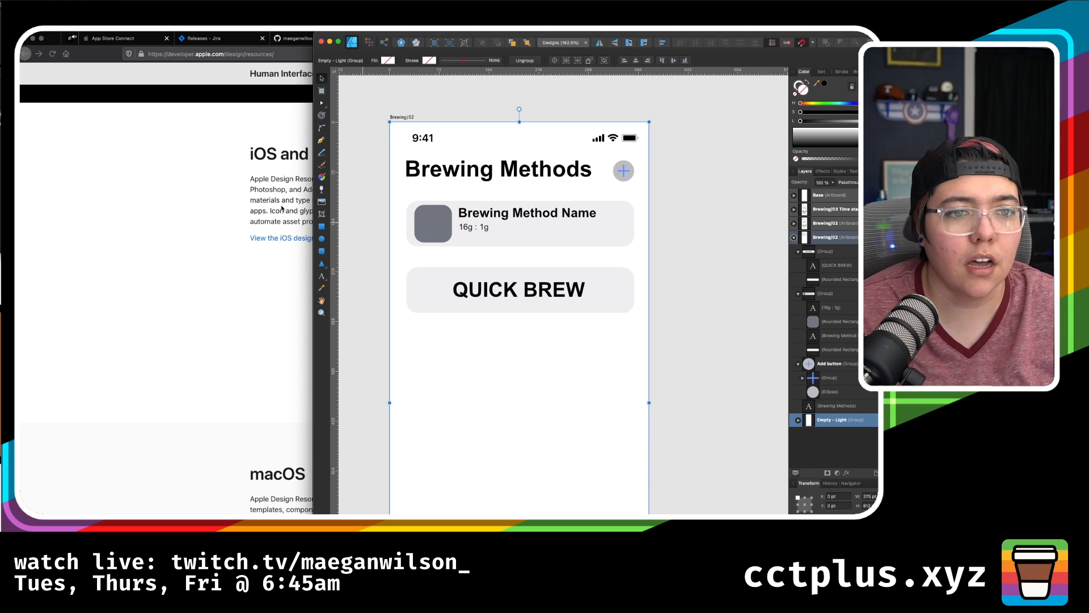
- Examine the coffee-to-water ratio line in the first brewing method card up close
left_click(713, 177)
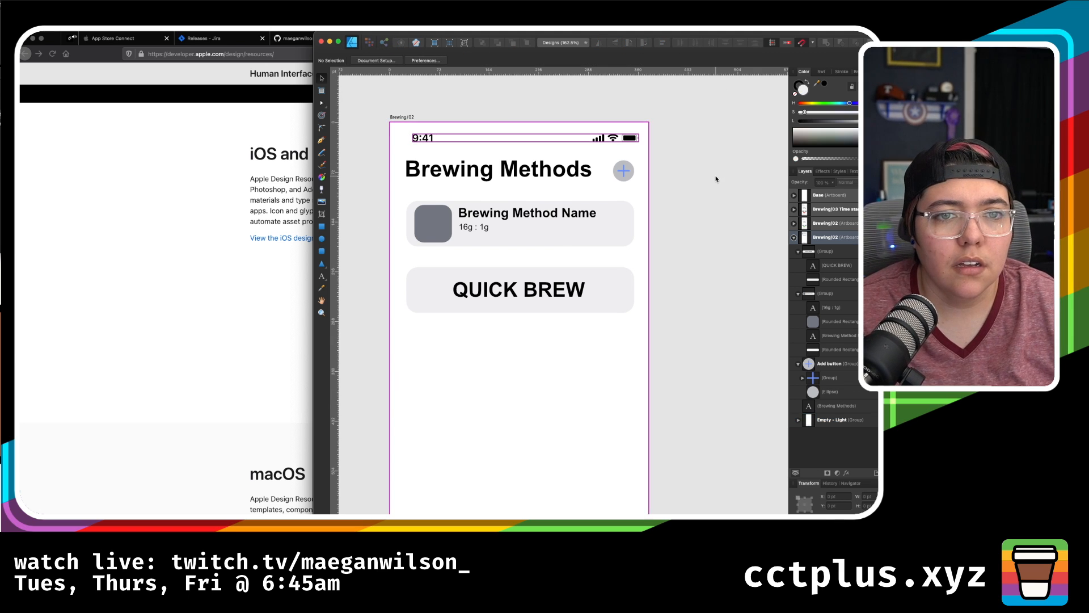
left_click(474, 228)
scroll(475, 229, "up", 5)
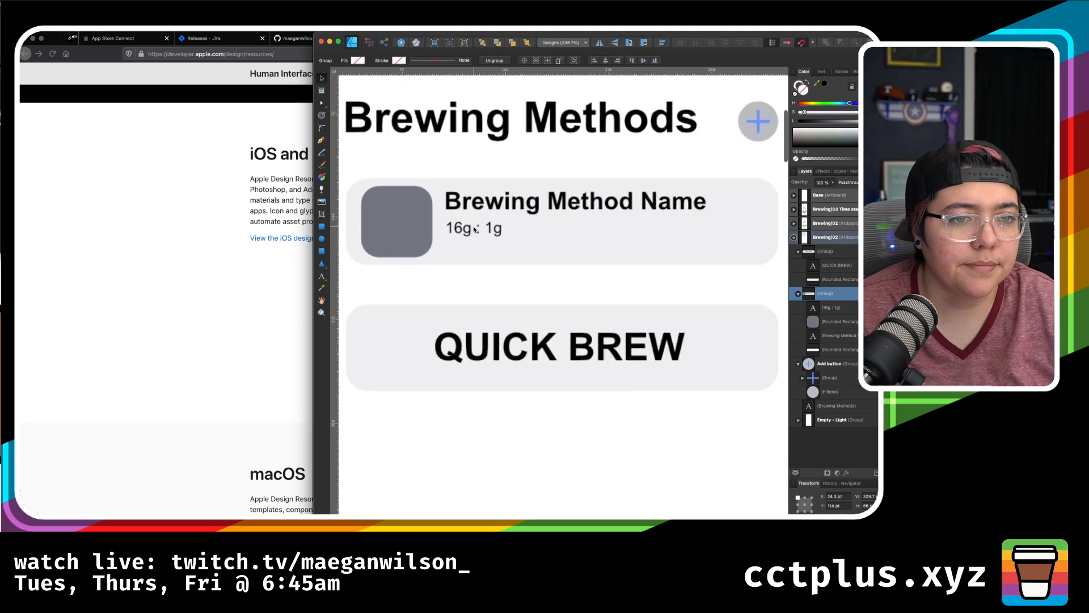
scroll(474, 227, "up", 1)
scroll(475, 231, "left", 2)
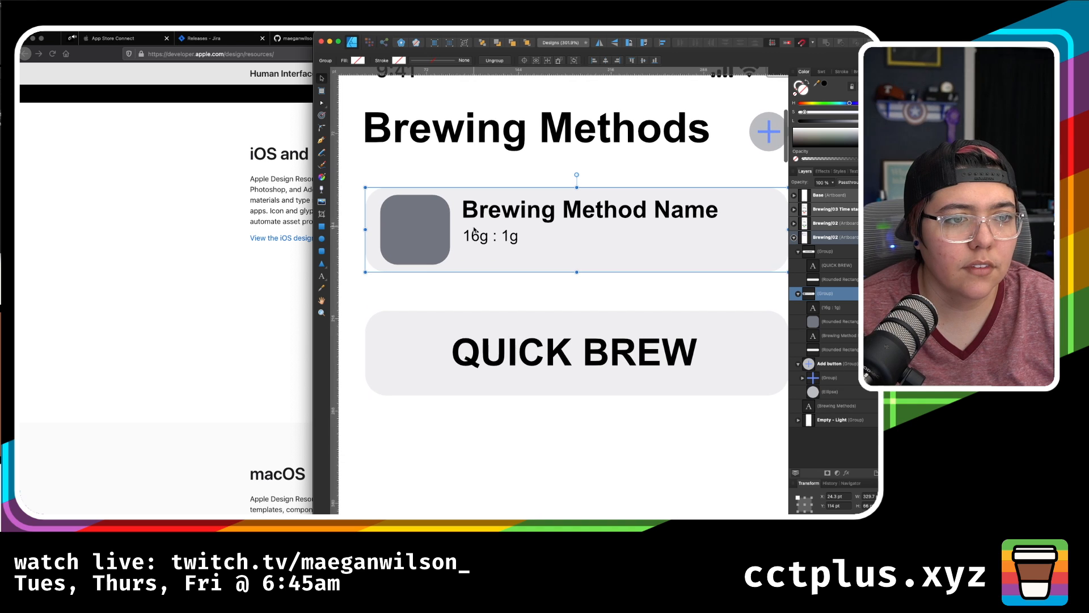
left_click(473, 231)
left_click(475, 235)
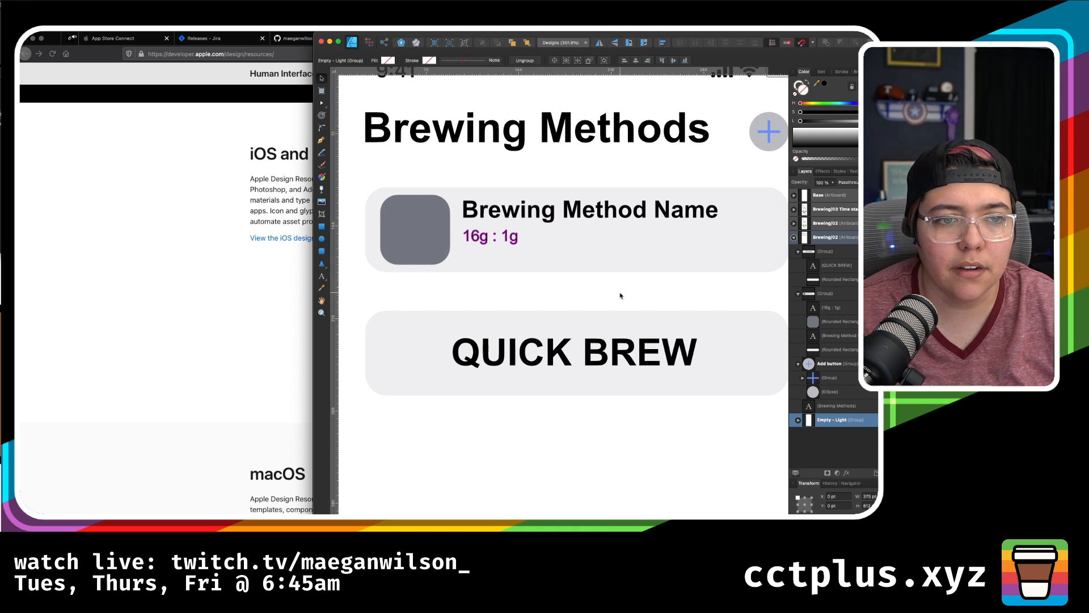
- Duplicate the ratio line directly below itself in the brewing method card and replace the copy's text with "Last Brewed: March 20"
left_click(477, 237)
left_click(477, 236)
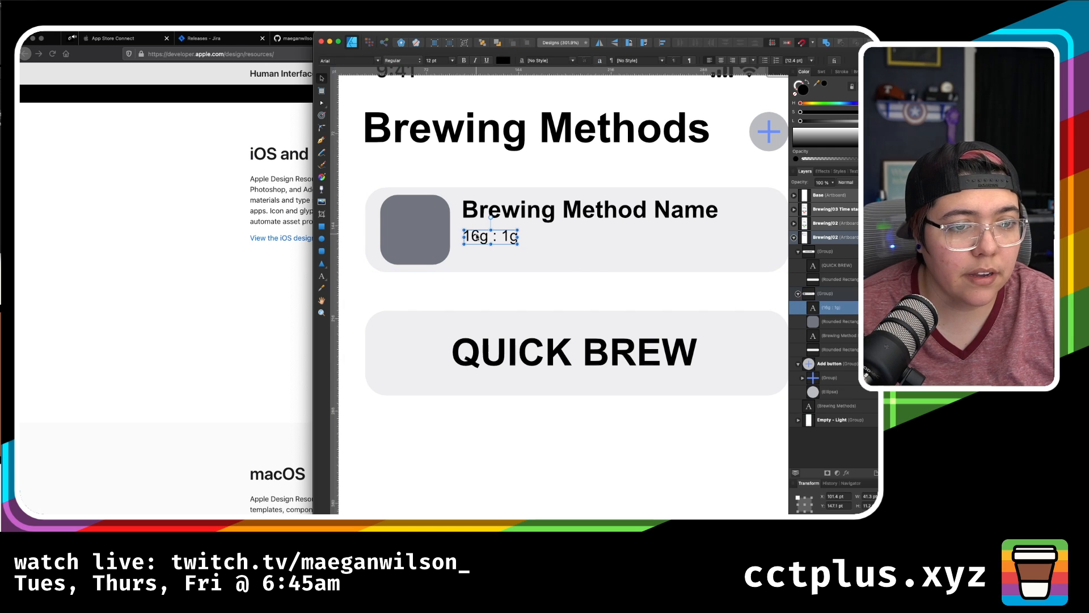
left_click_drag(477, 236, 481, 259)
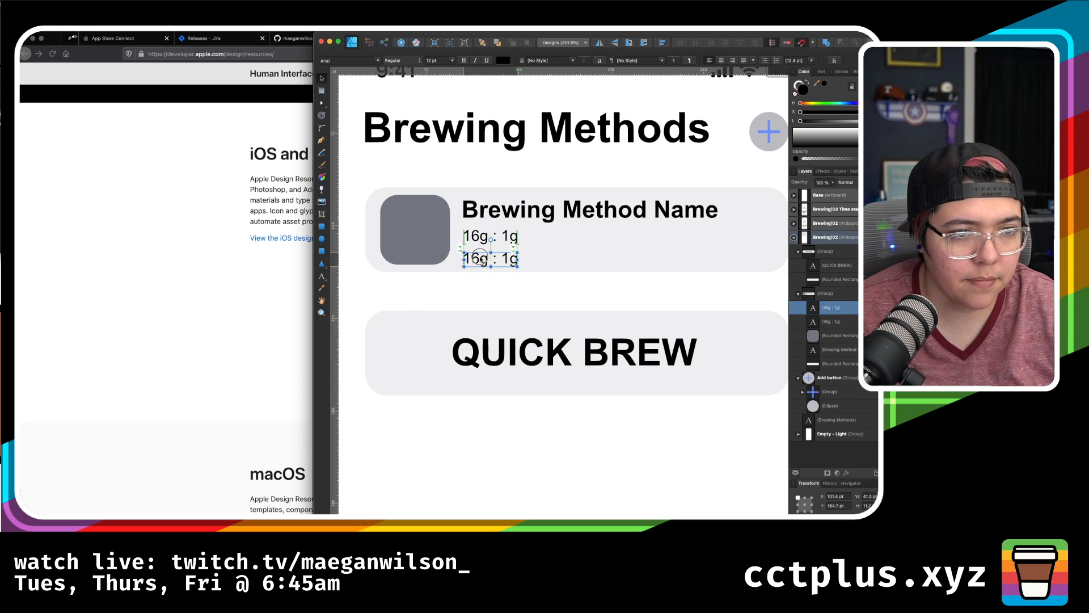
double_click(481, 259)
key("super+a")
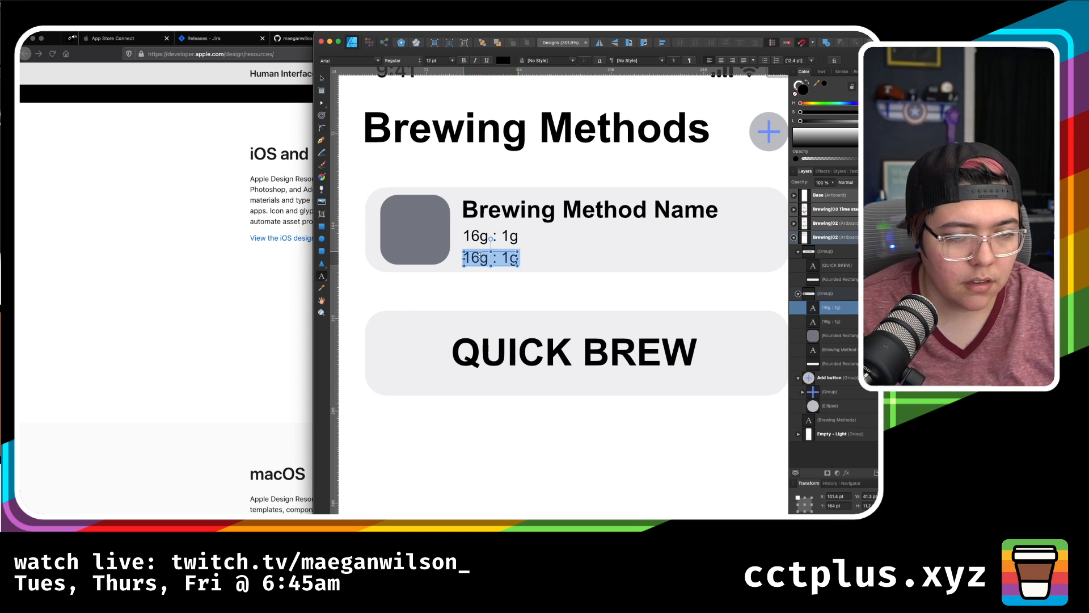
key("BackSpace")
type("Lasy")
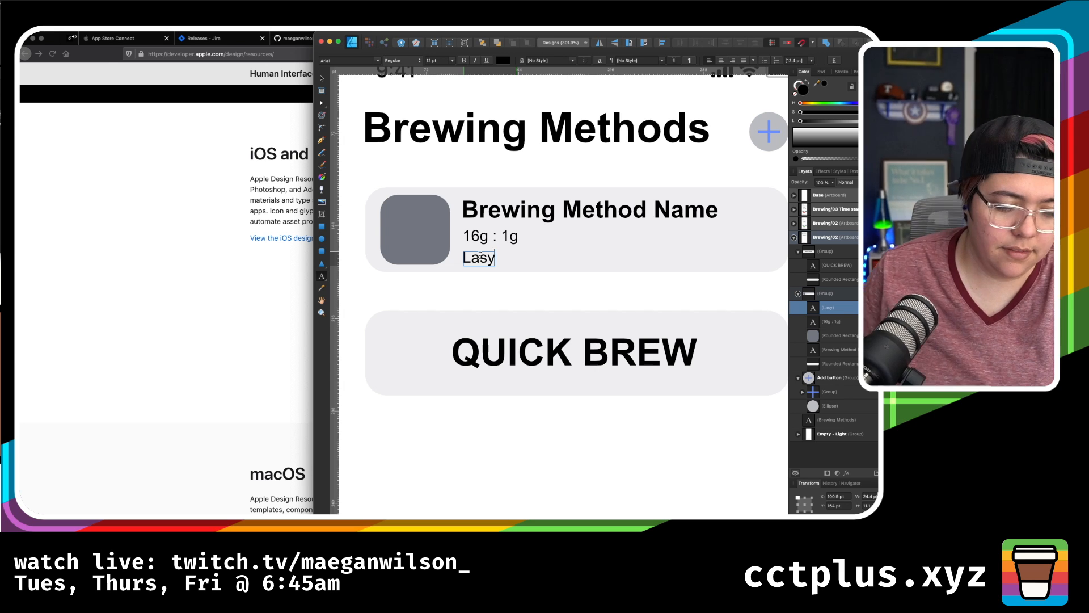
key("BackSpace")
type("t Brewed: March")
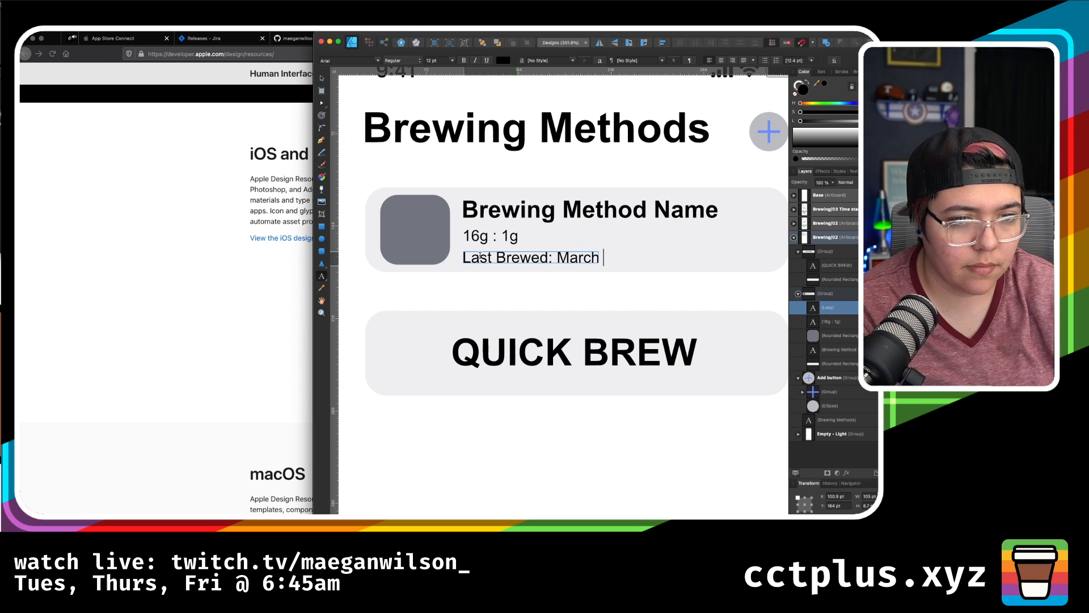
key("Escape")
type("20th")
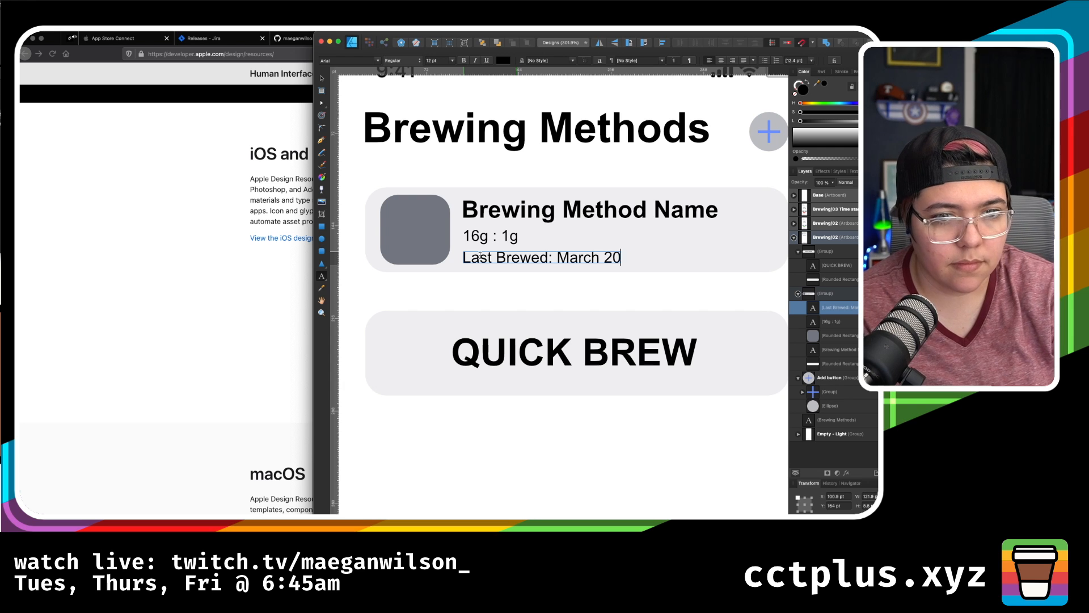
- Abbreviate the month in the last-brewed line and add the year so the date reads "Mar 20 2021"
key("BackSpace")
key("BackSpace")
key("BackSpace")
key("BackSpace")
key("BackSpace")
key("BackSpace")
key("BackSpace")
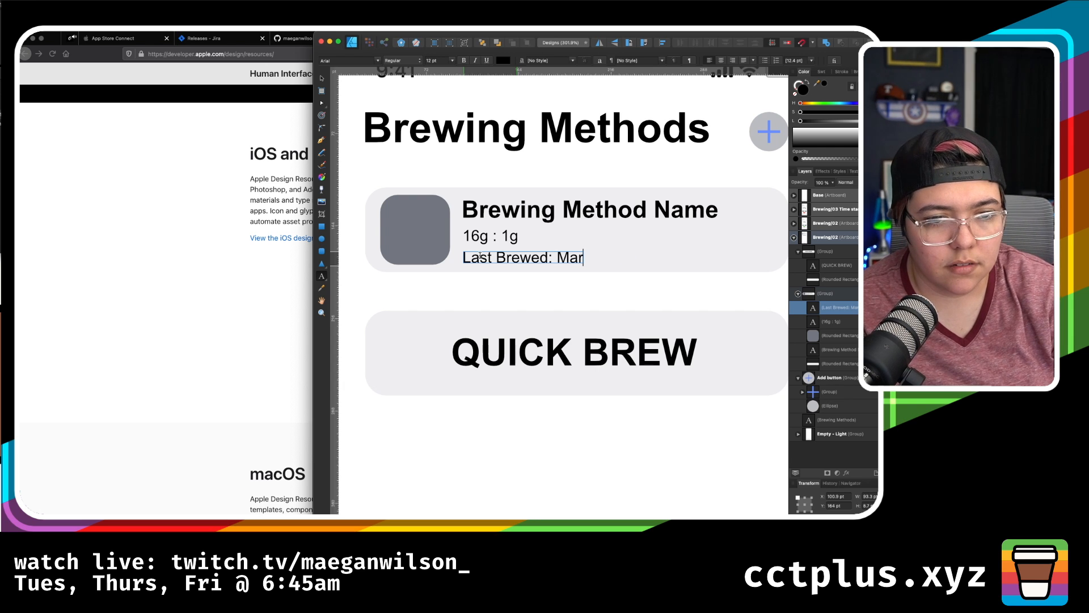
type("20")
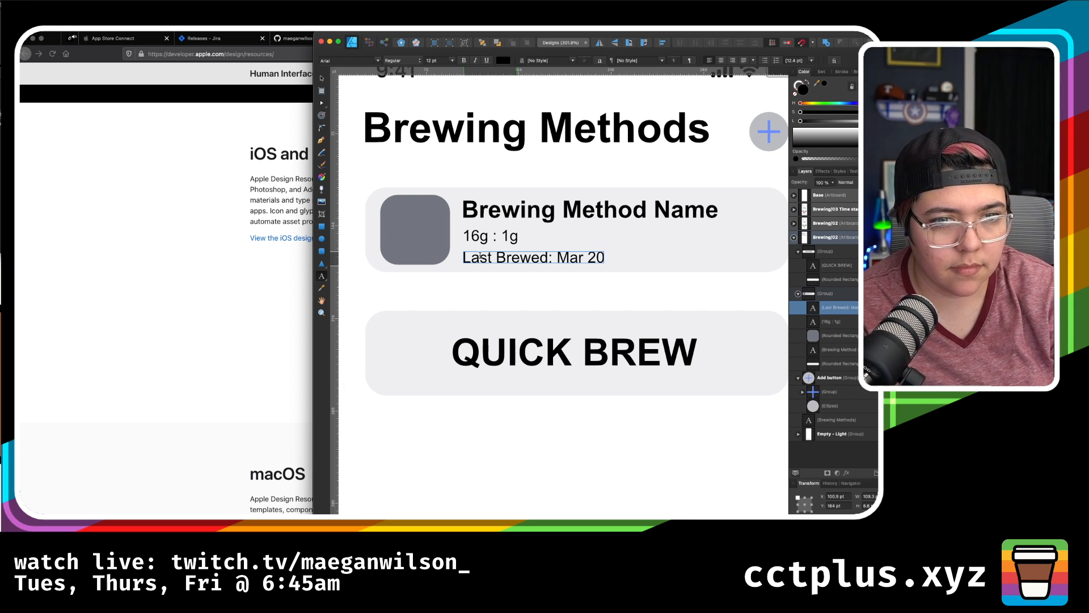
type(" 2021")
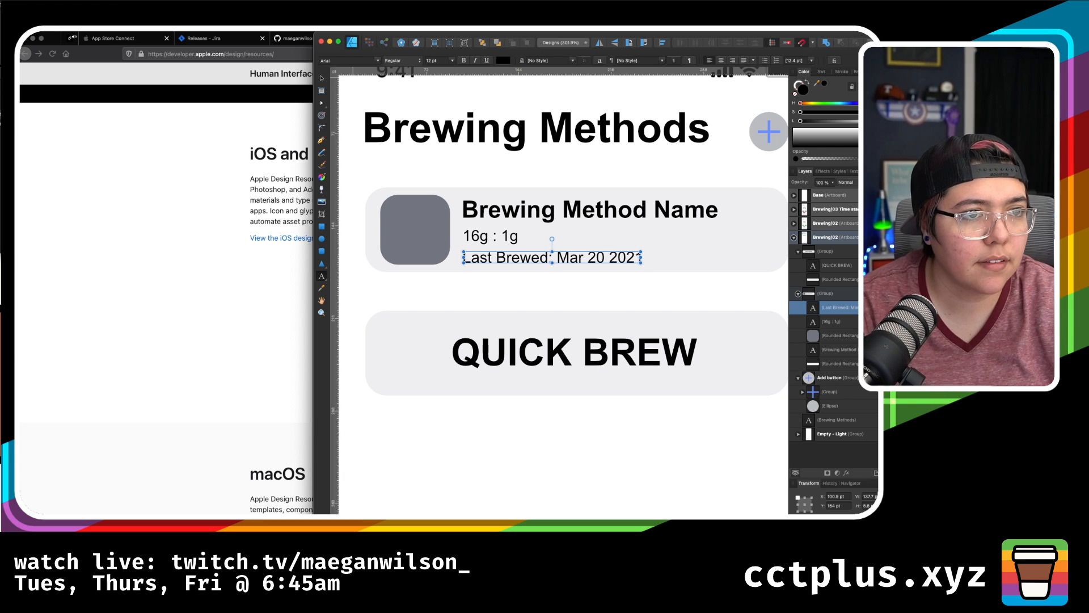
left_click(322, 80)
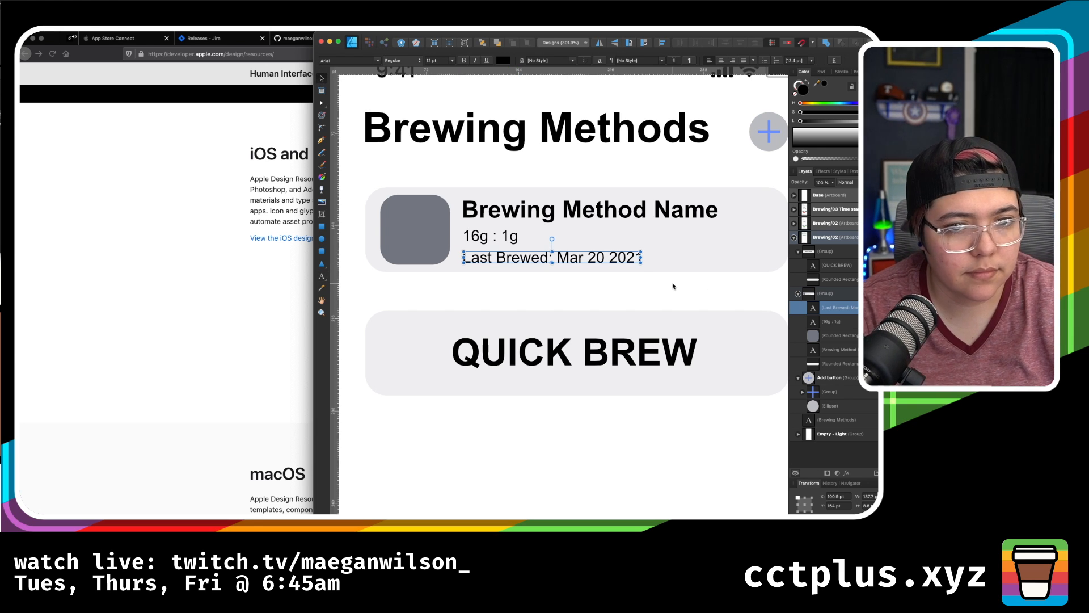
- Move the ratio and last-brewed lines up closer to the method name and duplicate the last-brewed line directly below itself
scroll(674, 286, "right", 5)
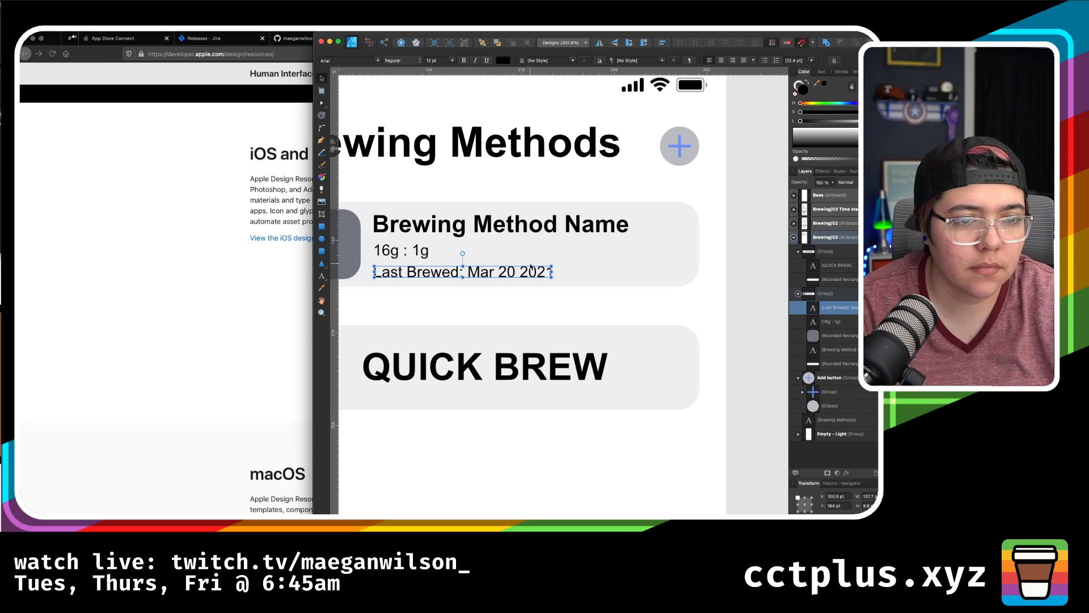
scroll(531, 267, "down", 3)
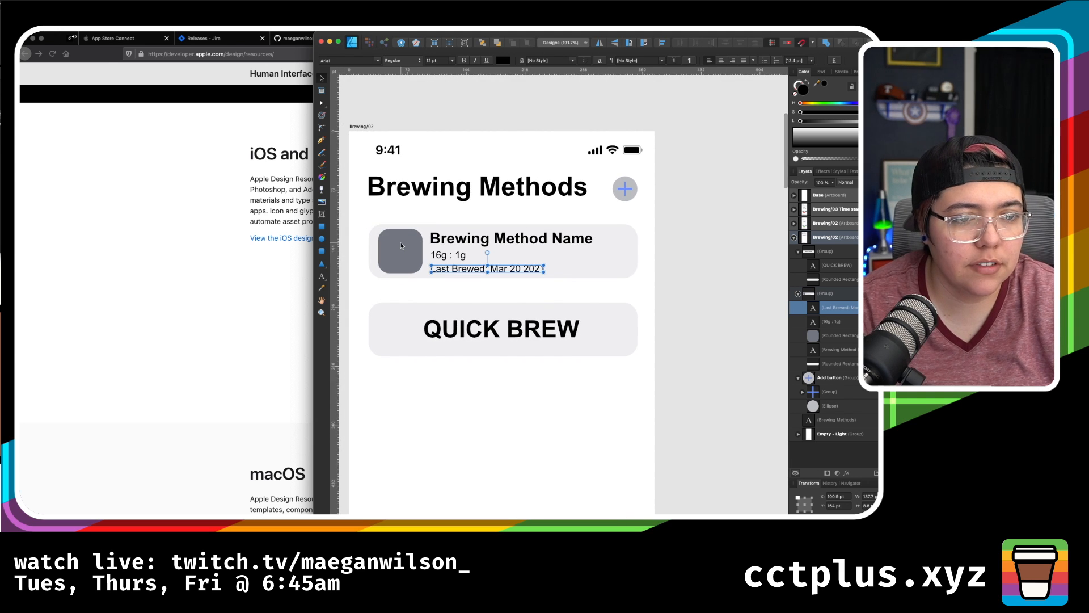
scroll(401, 245, "up", 4)
scroll(401, 245, "up", 2)
left_click(553, 275)
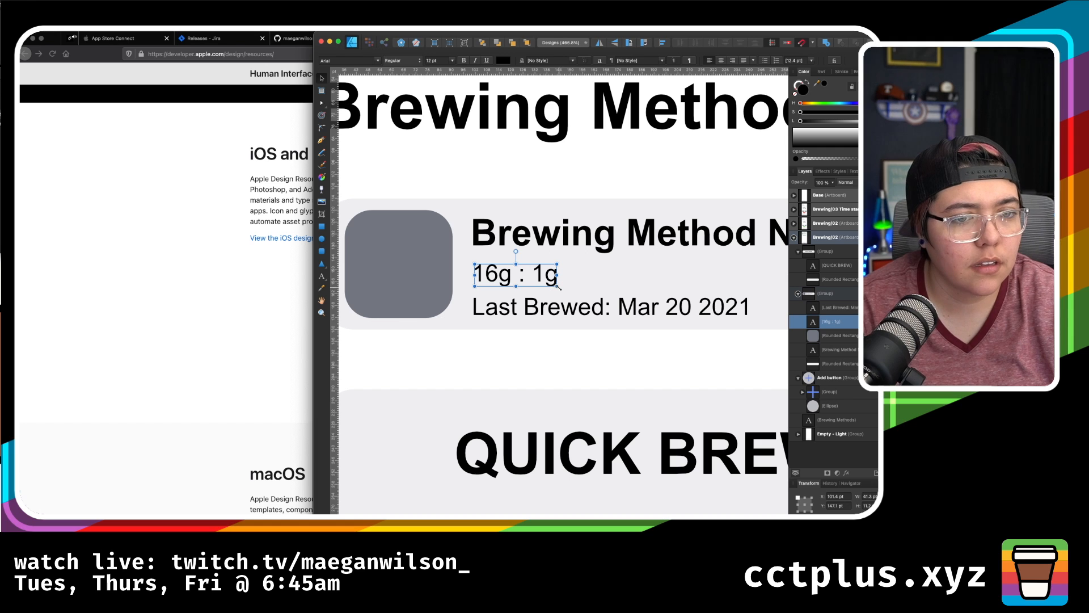
left_click_drag(542, 275, 492, 293)
left_click(517, 292)
scroll(518, 291, "right", 3)
scroll(518, 291, "down", 1)
scroll(518, 292, "left", 3)
- Replace the text of the duplicated last-brewed line with "Brewed: 5"
triple_click(494, 293)
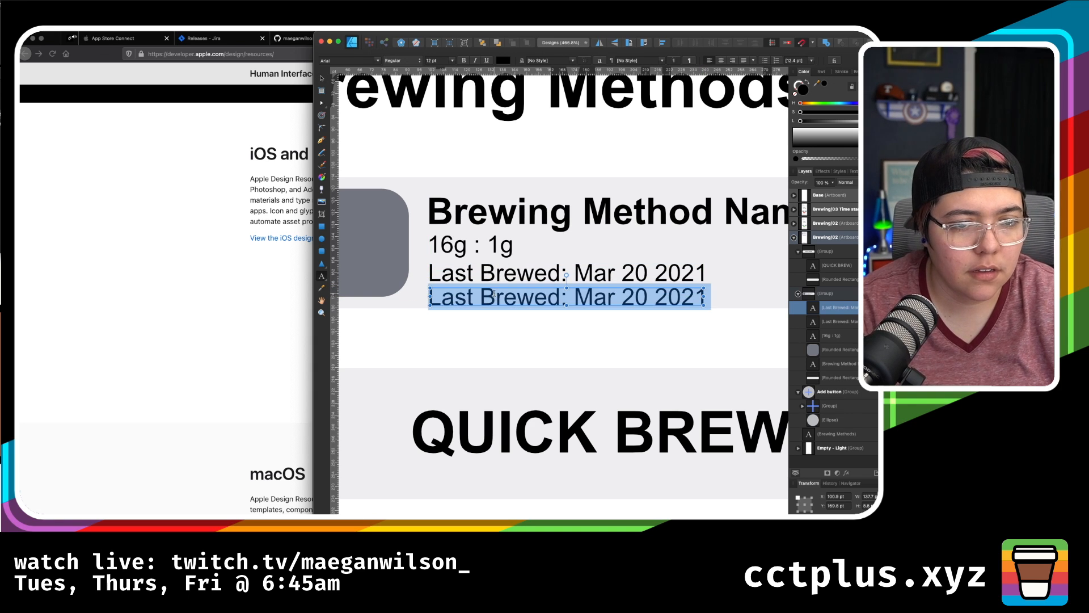
type("Use")
key("BackSpace")
key("BackSpace")
key("BackSpace")
type("Brewed: ")
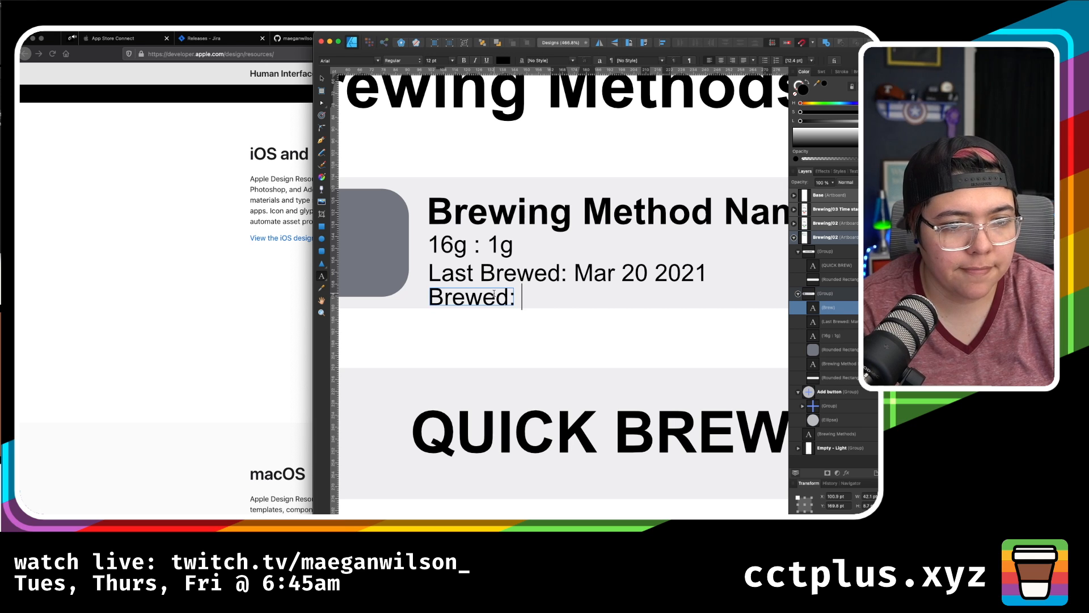
type("5")
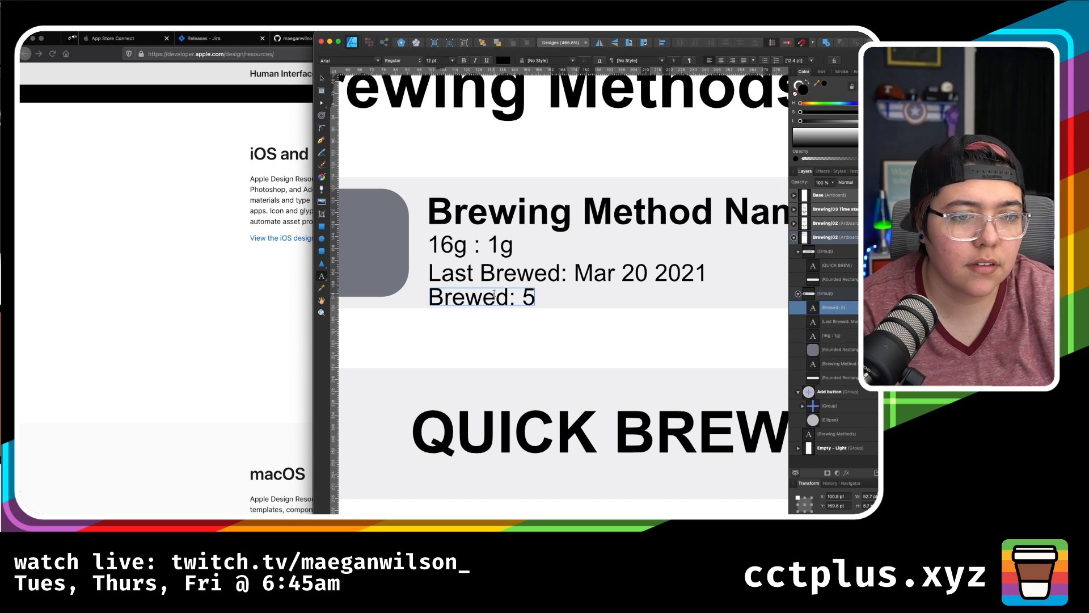
- Reword the brew count line in the method card to read "Total Brews: 5"
type("Total")
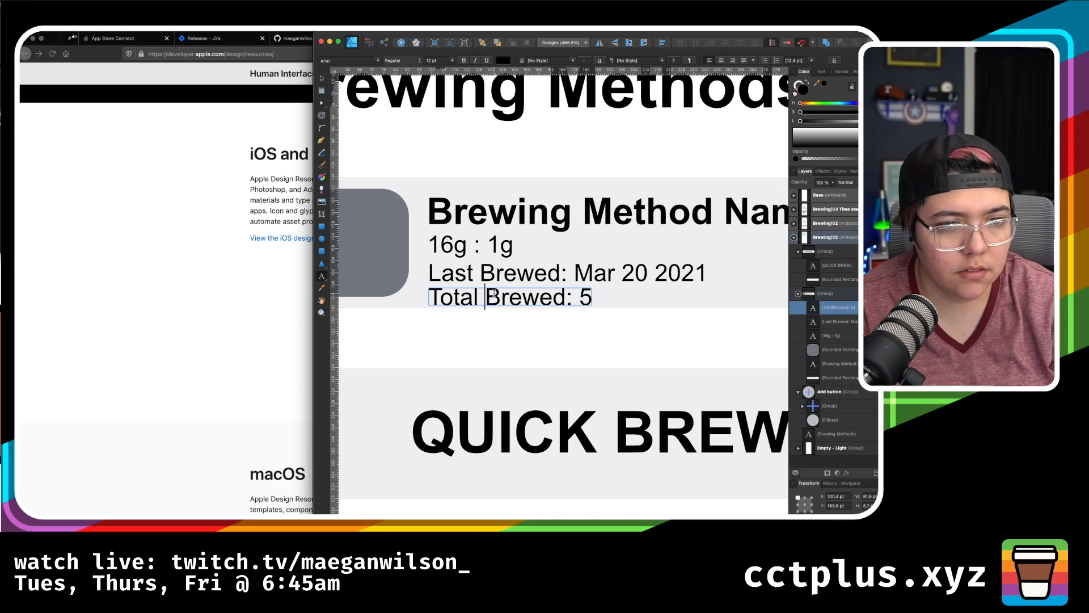
key("Right")
key("Right")
key("Right")
key("Right")
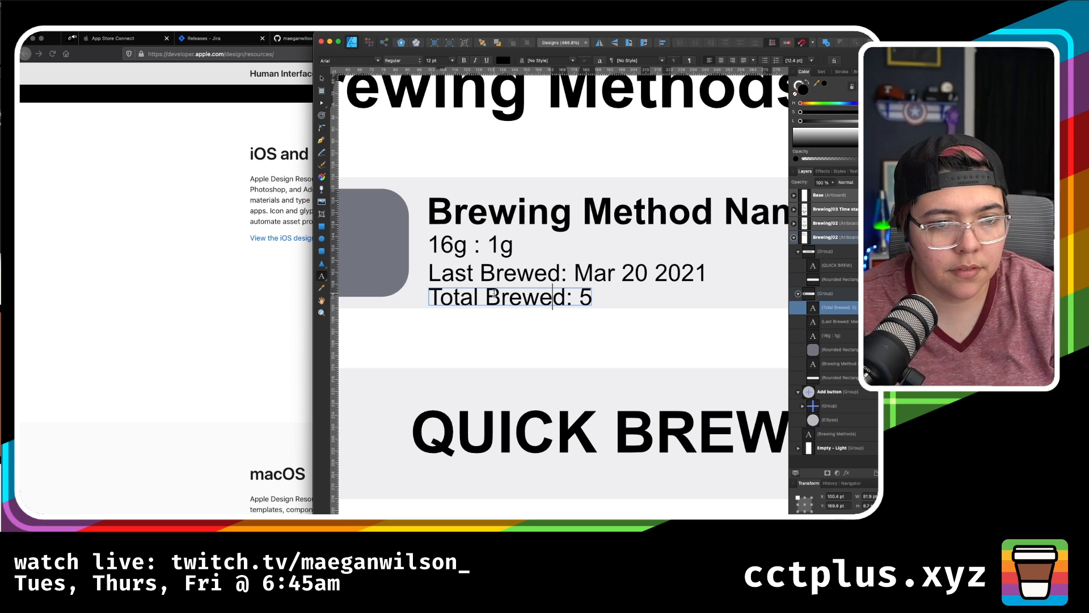
key("shift+End")
key("shift+Left")
key("shift+Left")
key("shift+Left")
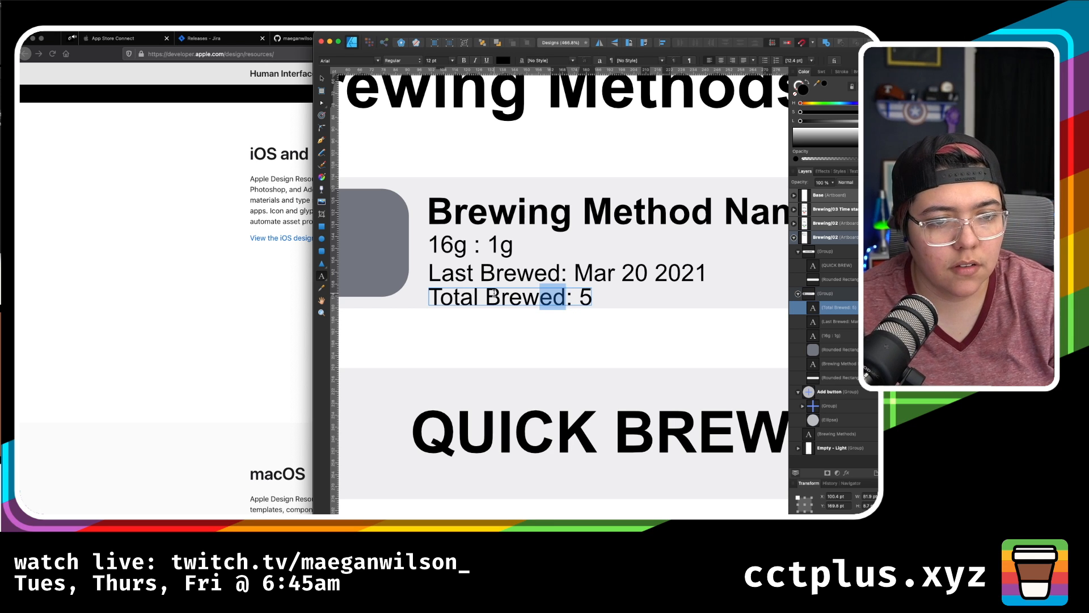
type("s")
- Move the total brews and last-brewed lines to the right half of the card, left-aligned with total brews above last brewed
scroll(495, 295, "down", 3)
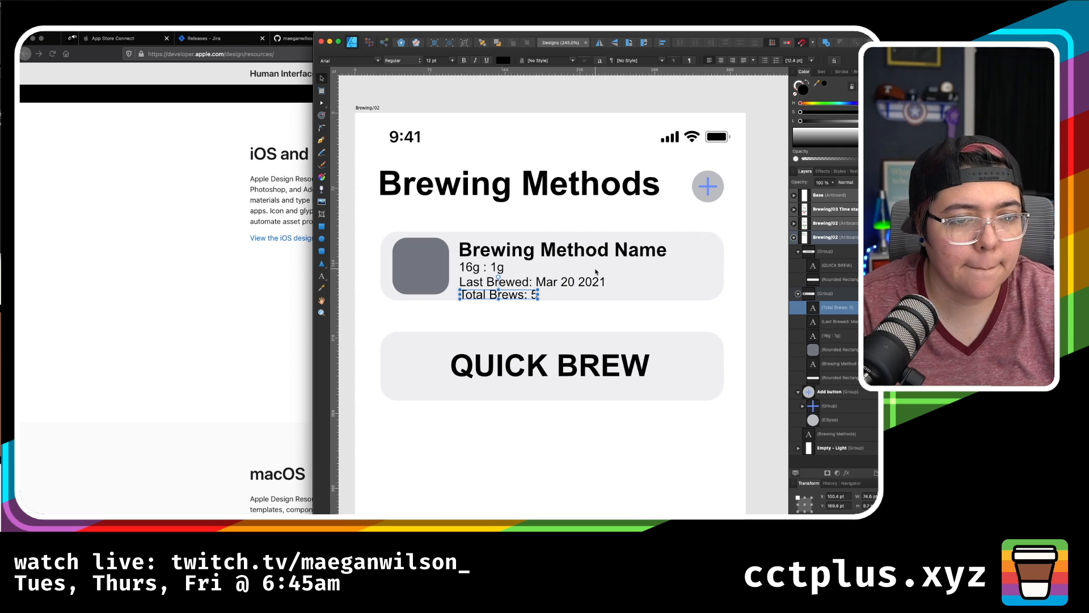
scroll(596, 267, "up", 3)
scroll(567, 278, "down", 5)
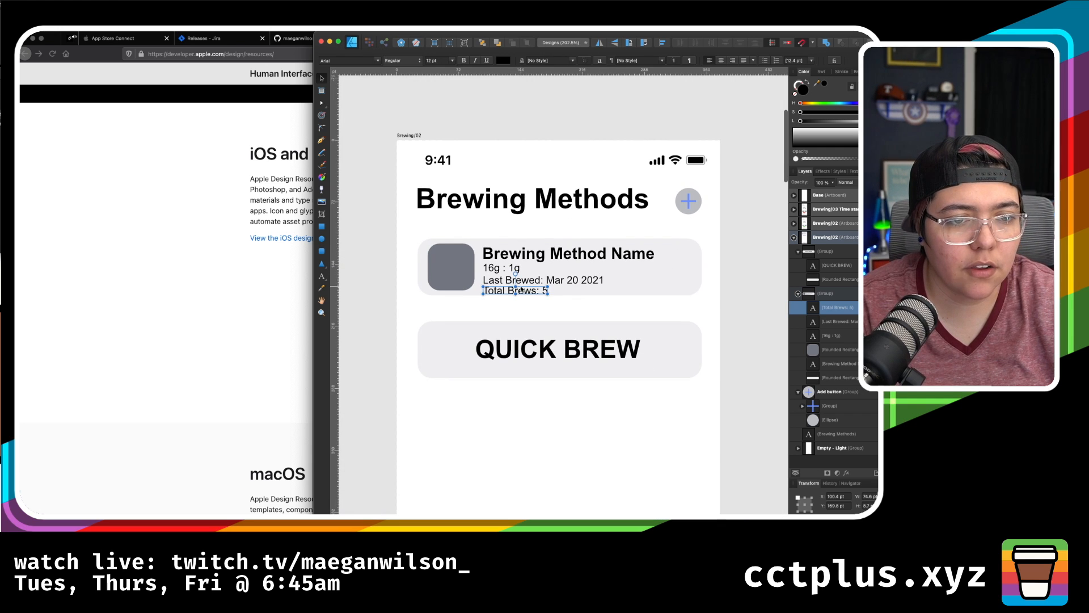
left_click(516, 280, "shift")
left_click(512, 270, "shift")
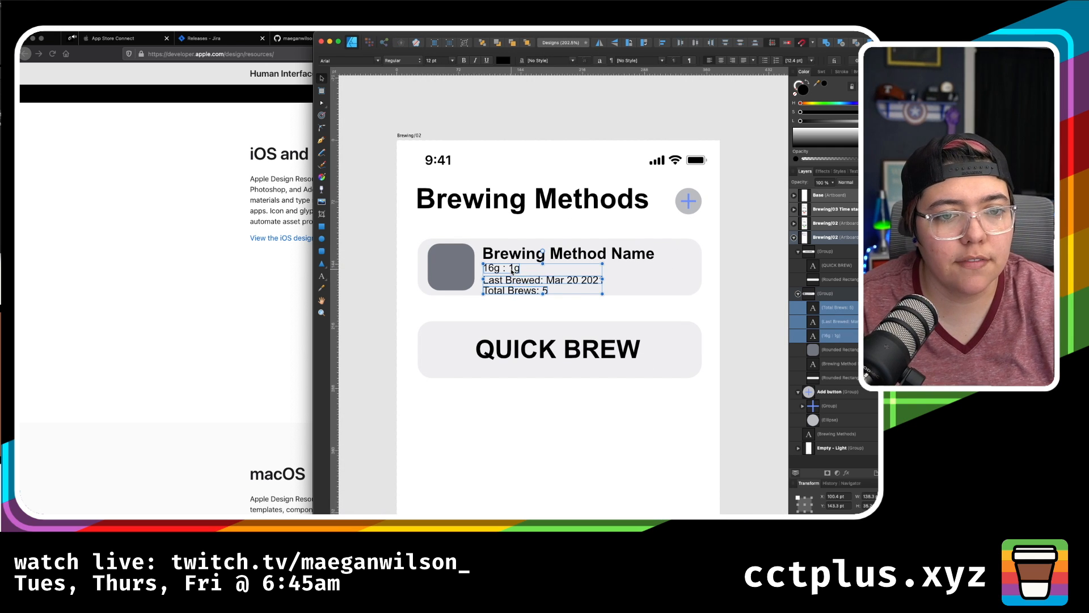
left_click(527, 304)
left_click(525, 293)
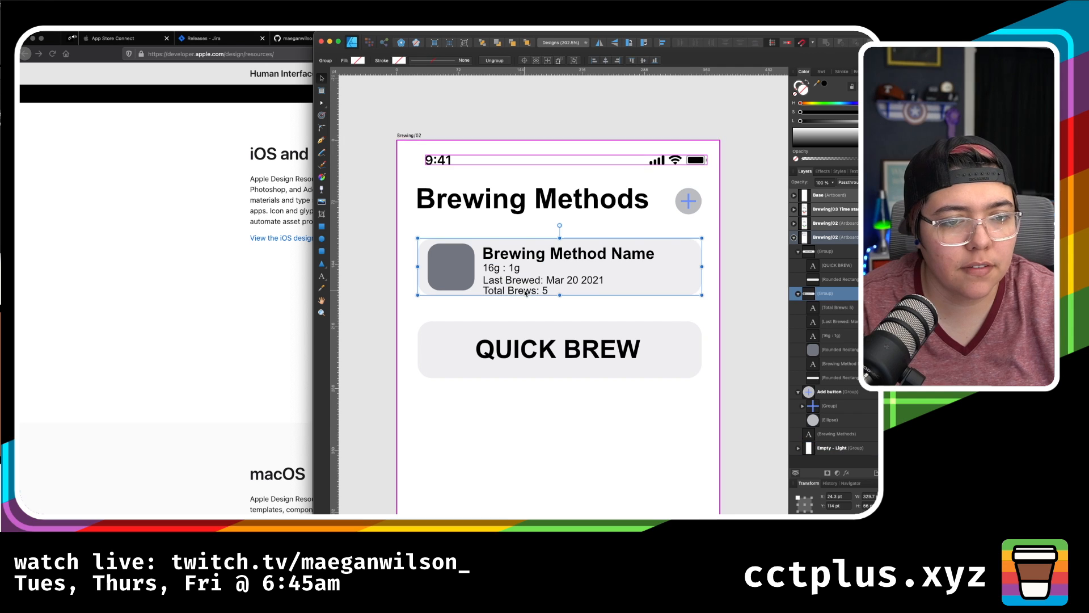
double_click(524, 291)
left_click_drag(525, 290, 667, 270)
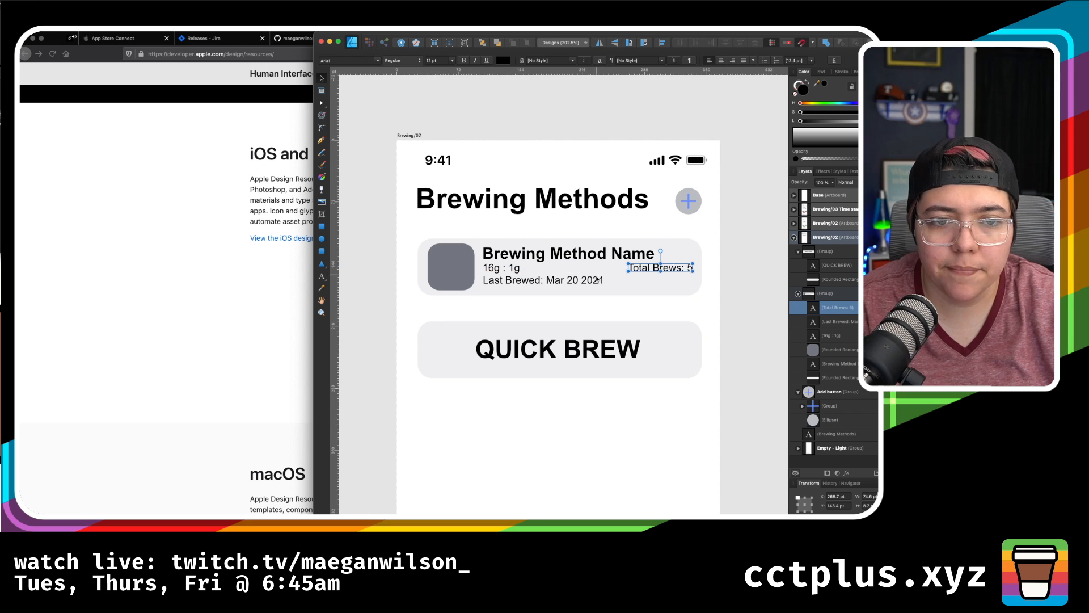
left_click_drag(582, 281, 609, 271)
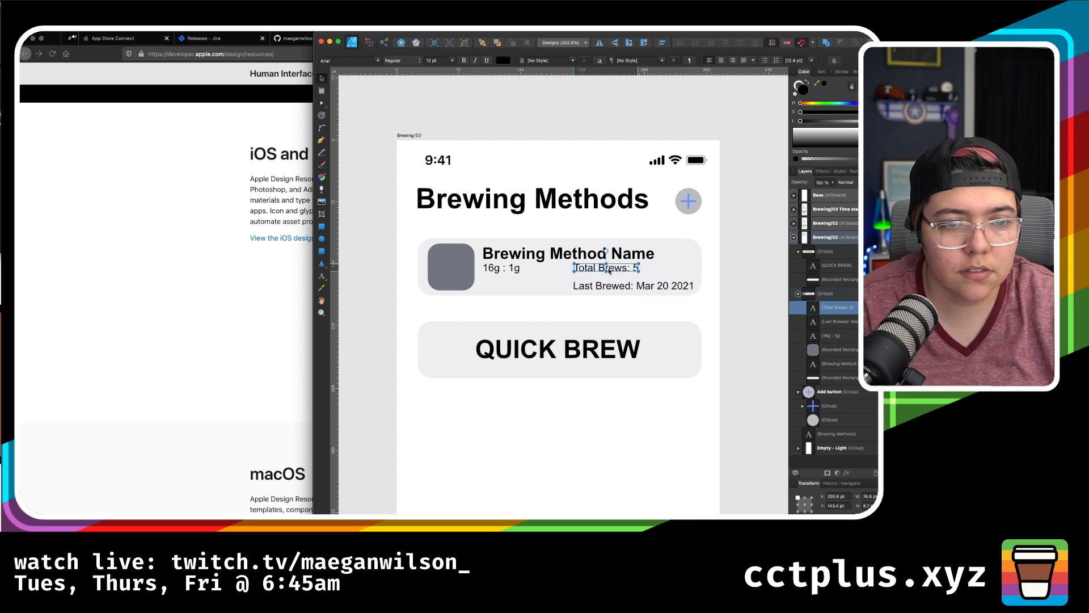
- Recolor the total brews and last-brewed lines in the method card to grey
left_click(695, 308)
scroll(504, 274, "up", 5)
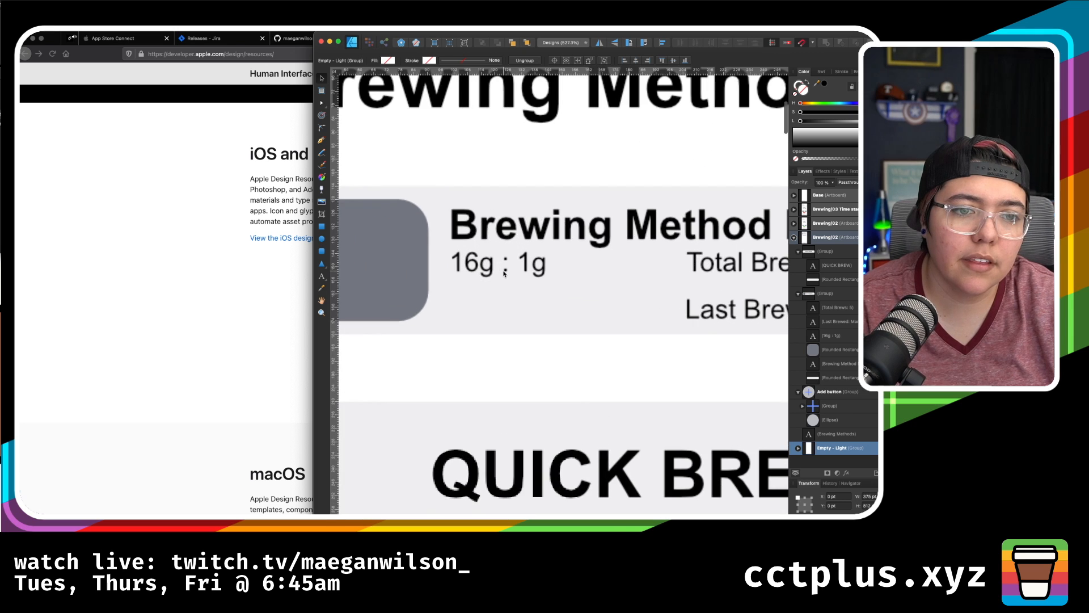
scroll(504, 274, "right", 4)
left_click(533, 278)
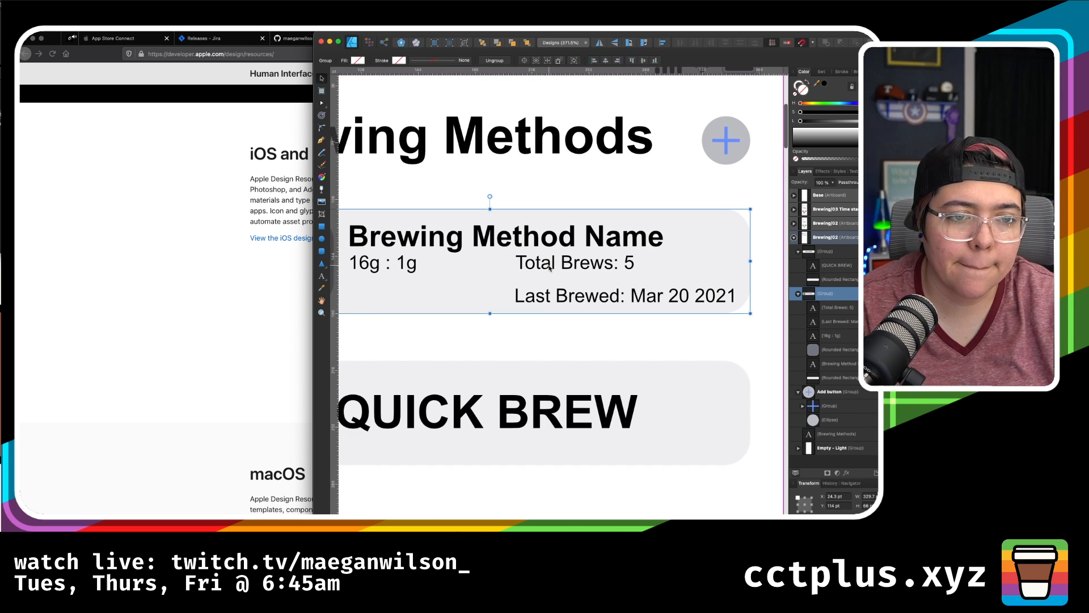
double_click(560, 301)
left_click(561, 262, "shift")
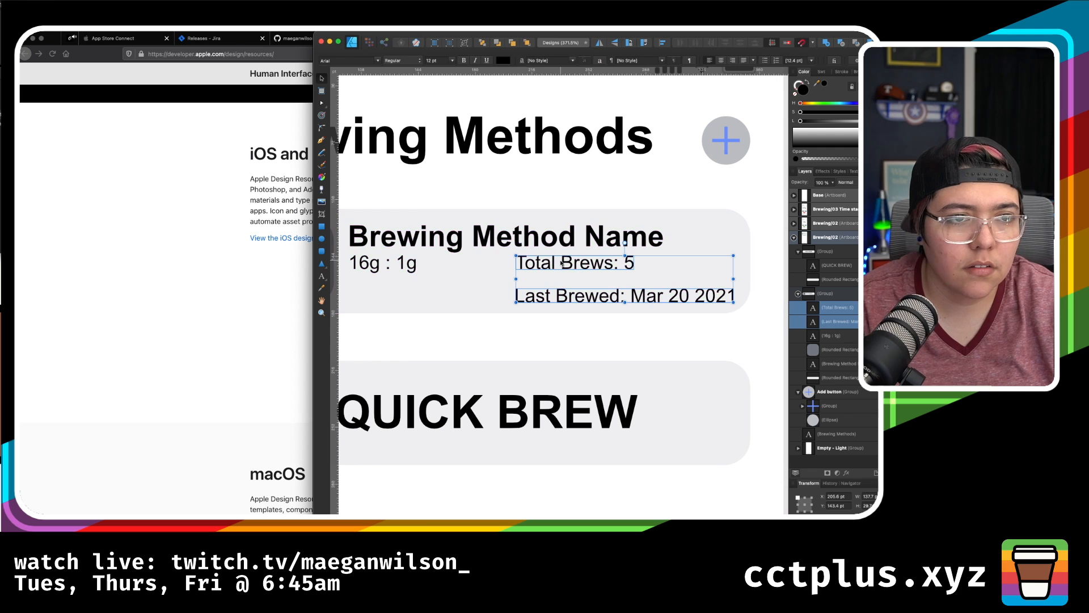
left_click(507, 61)
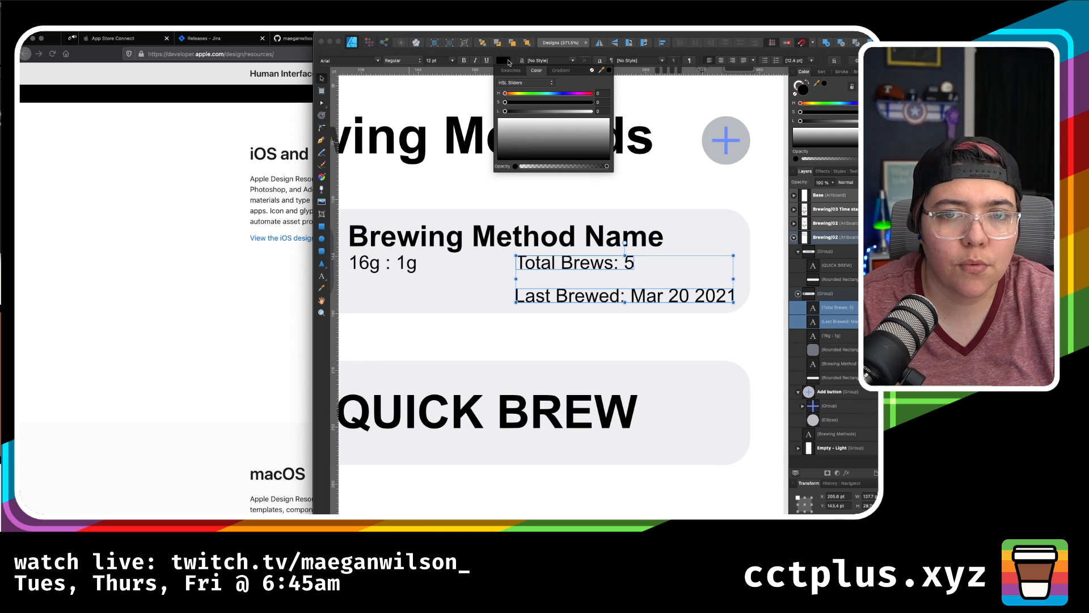
left_click_drag(825, 121, 840, 128)
left_click(595, 326)
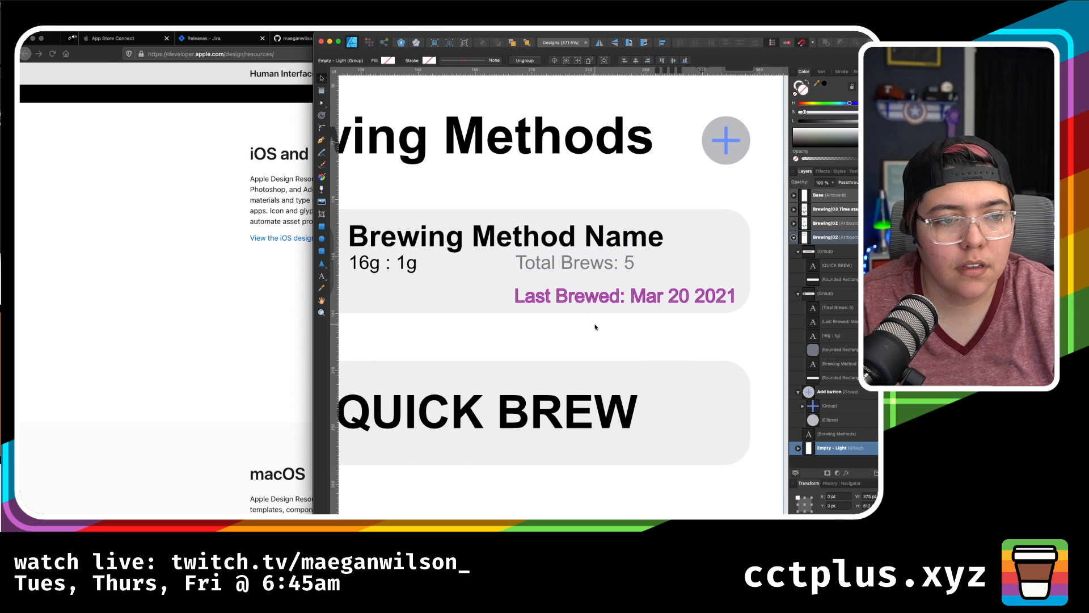
- Duplicate the "16g : 1g" ratio line in the method card and place the copy directly below the original
scroll(595, 325, "down", 4)
scroll(595, 327, "left", 2)
scroll(595, 327, "down", 1)
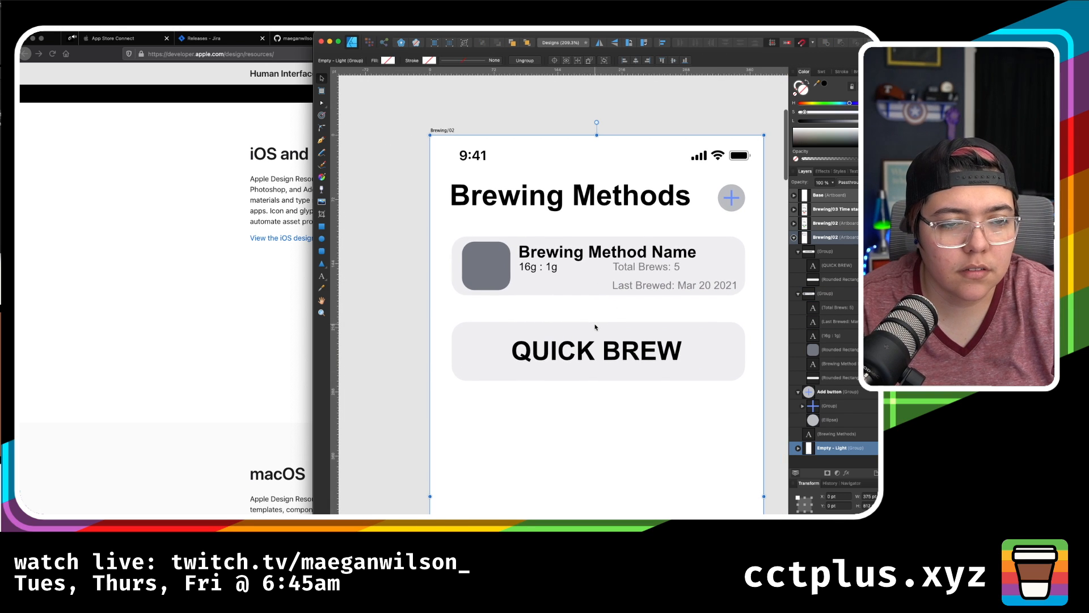
left_click(545, 286)
scroll(545, 286, "up", 10)
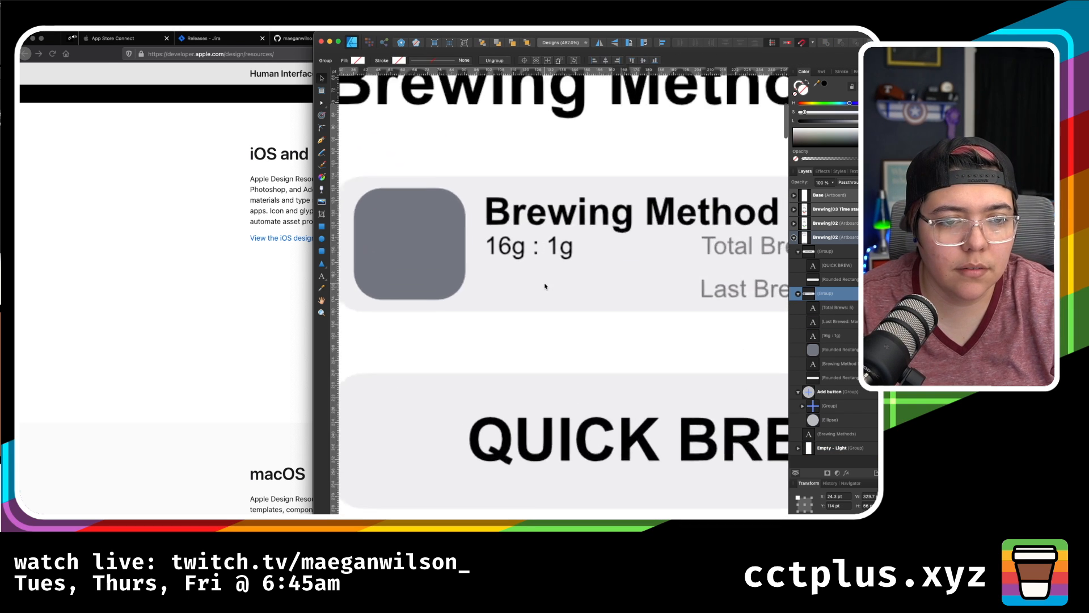
double_click(491, 221)
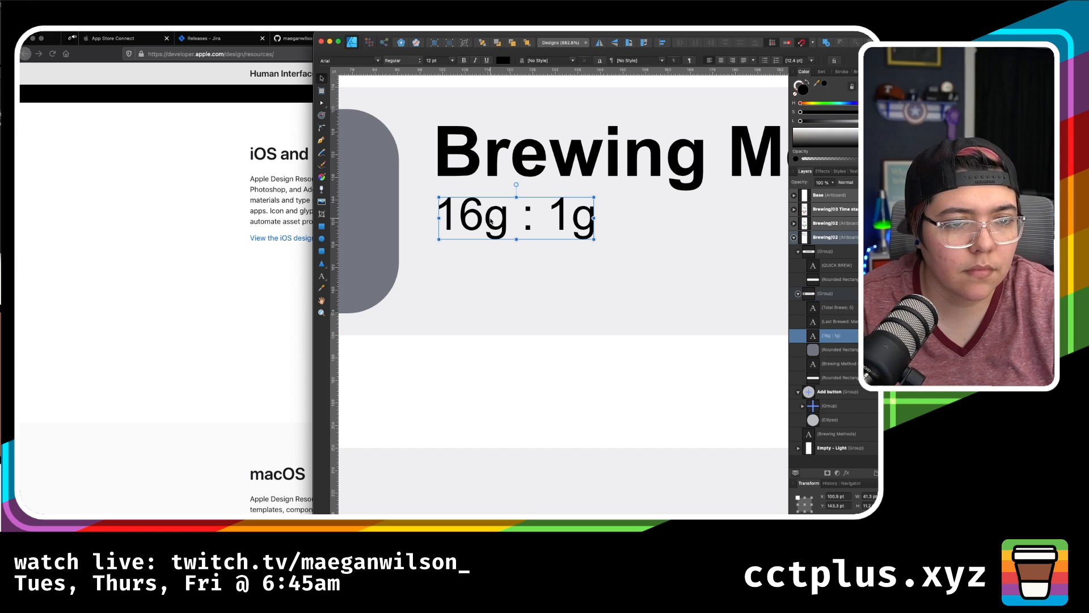
left_click_drag(491, 221, 491, 270)
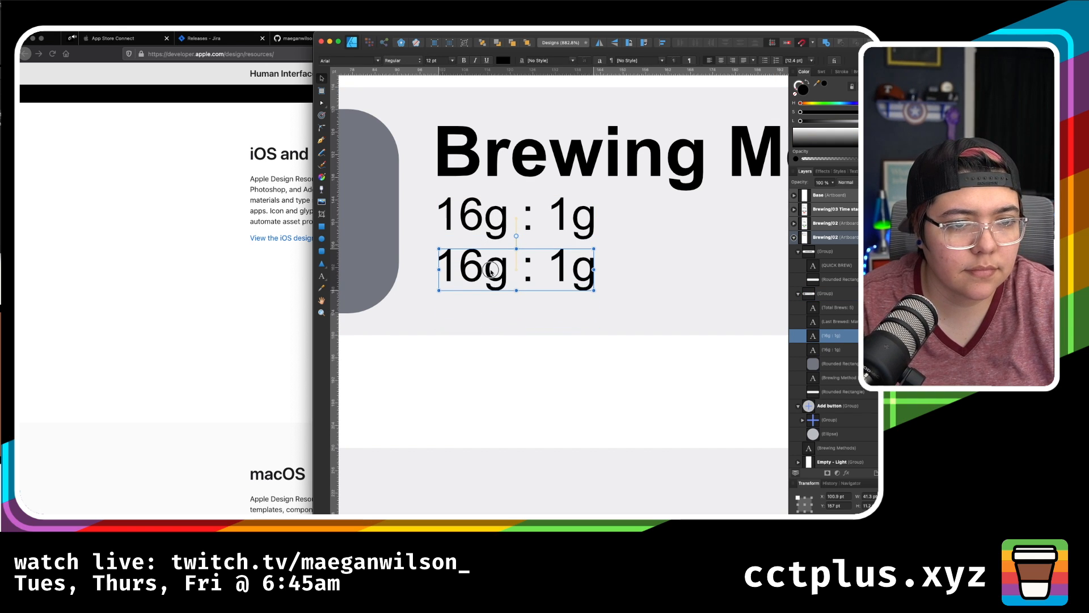
- Prefix the upper ratio line with "Ratio:" so it reads "Ratio: 16g : 1g"
double_click(491, 270)
triple_click(491, 270)
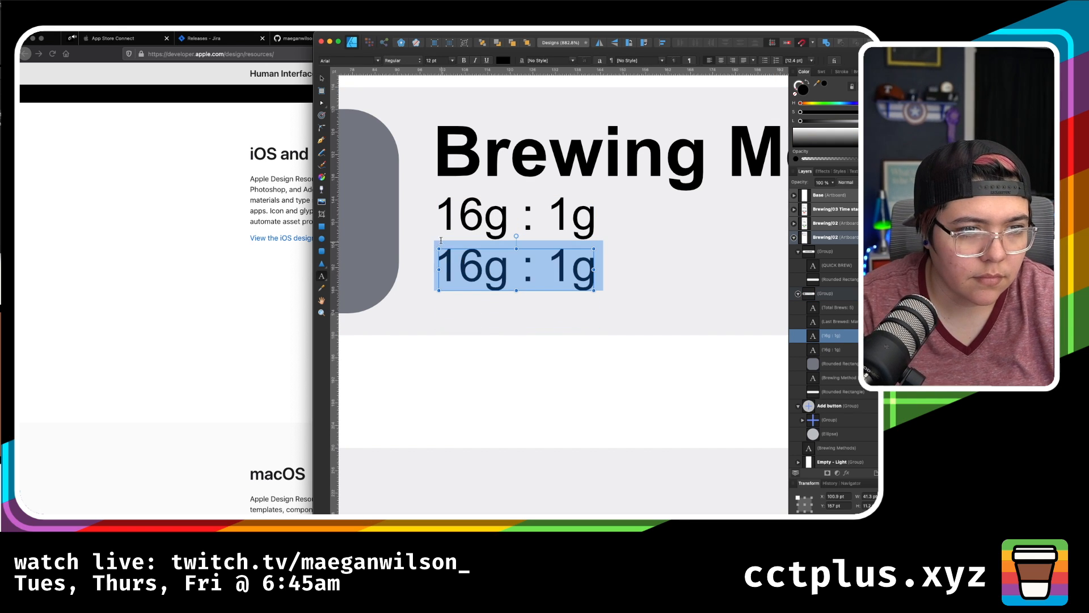
left_click(451, 220)
type("Coffee")
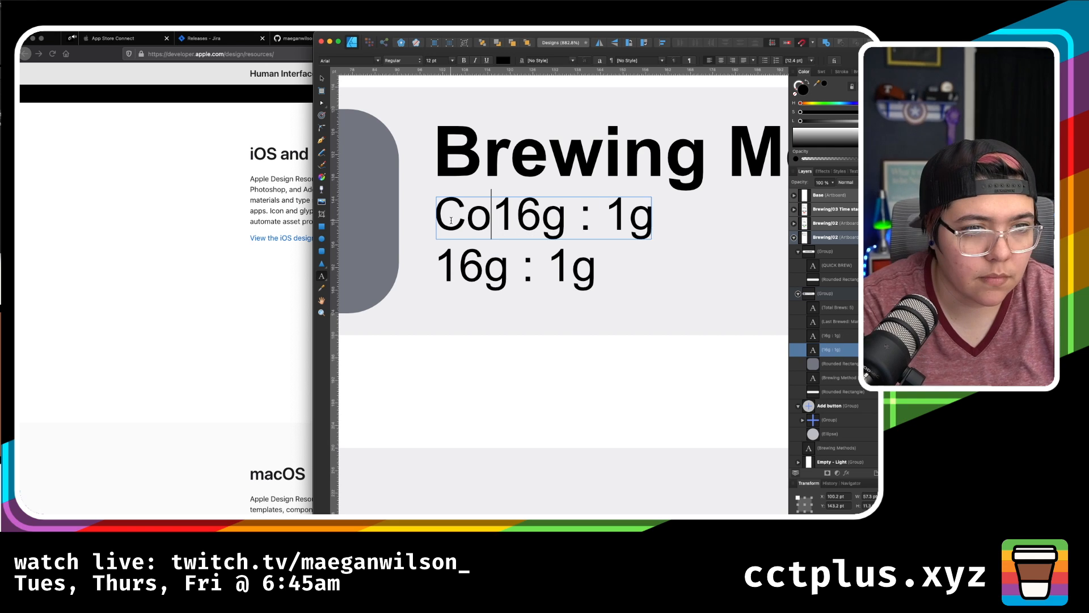
key("BackSpace")
type(":")
key("BackSpace")
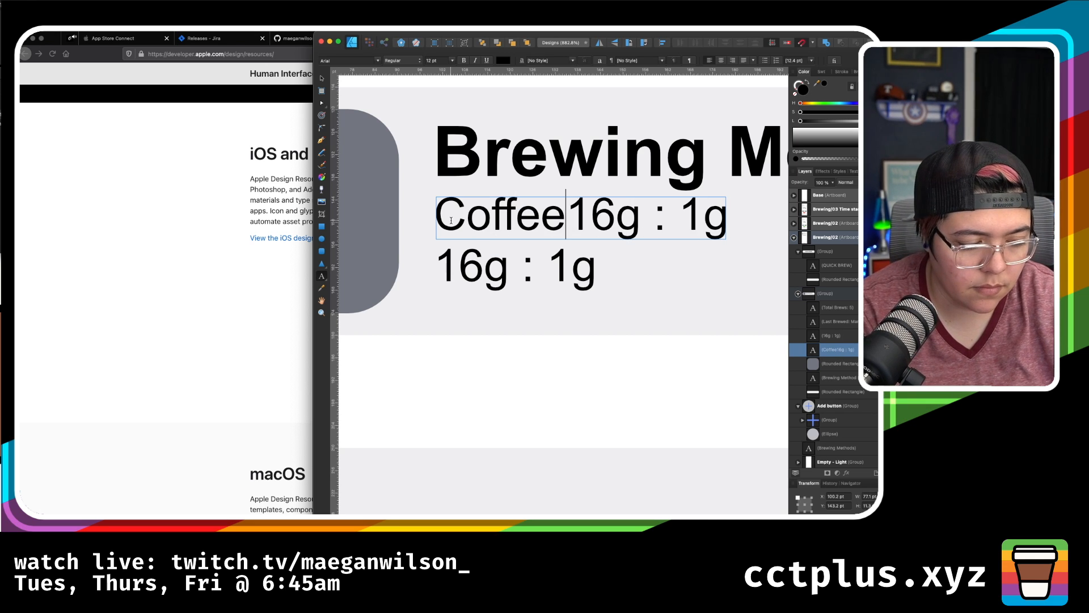
key("BackSpace")
key("BackSpace")
key("BackSpace")
key("BackSpace")
key("BackSpace")
key("BackSpace")
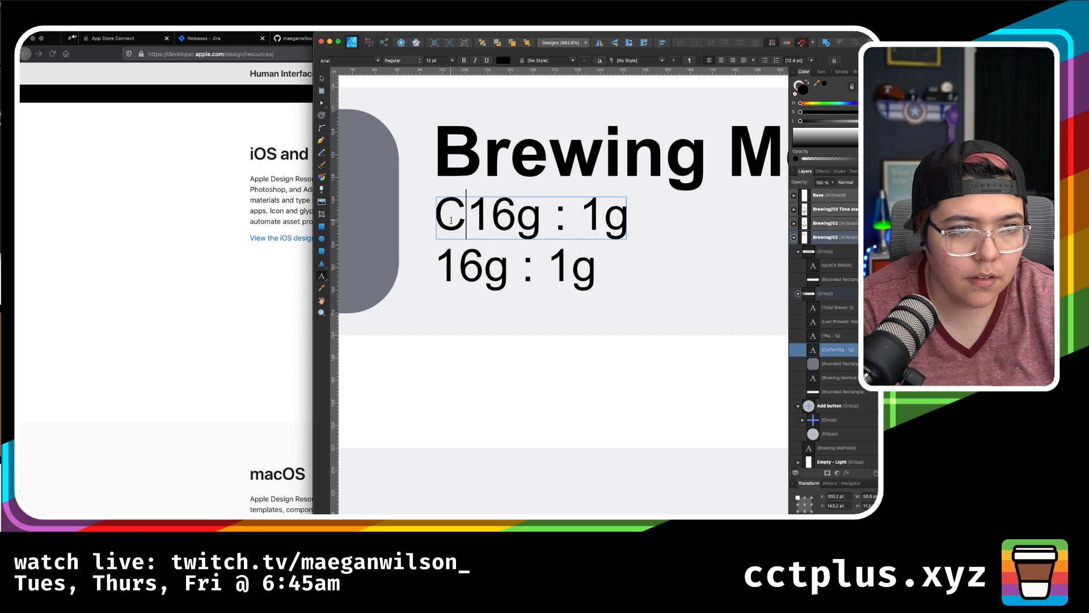
type("Ratio:")
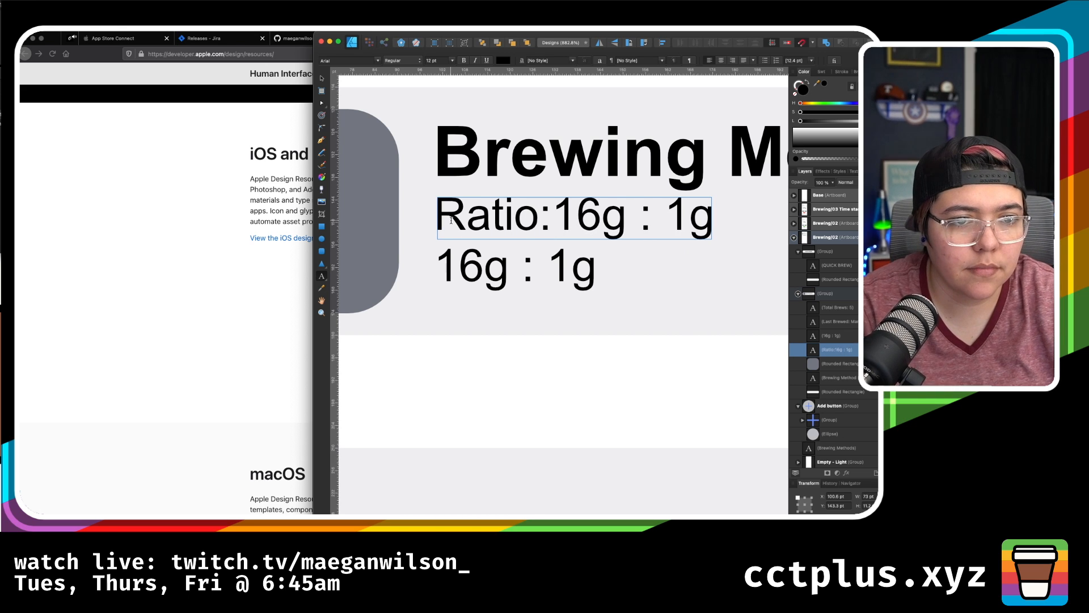
- Replace the text of the duplicated ratio line with "Has Bloom: Yes"
left_click(454, 265)
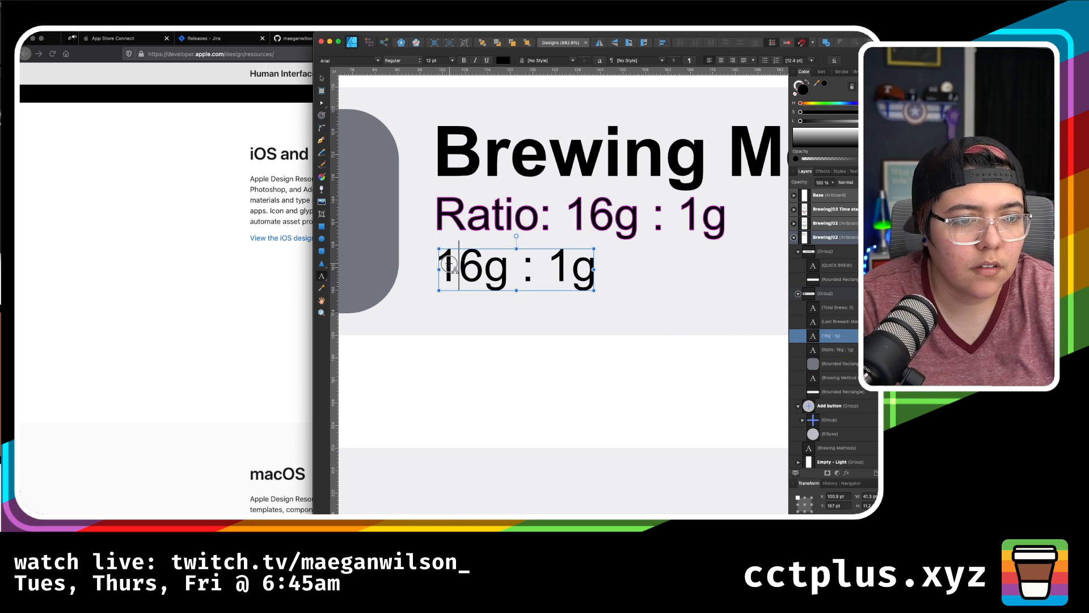
left_click(450, 264)
triple_click(449, 263)
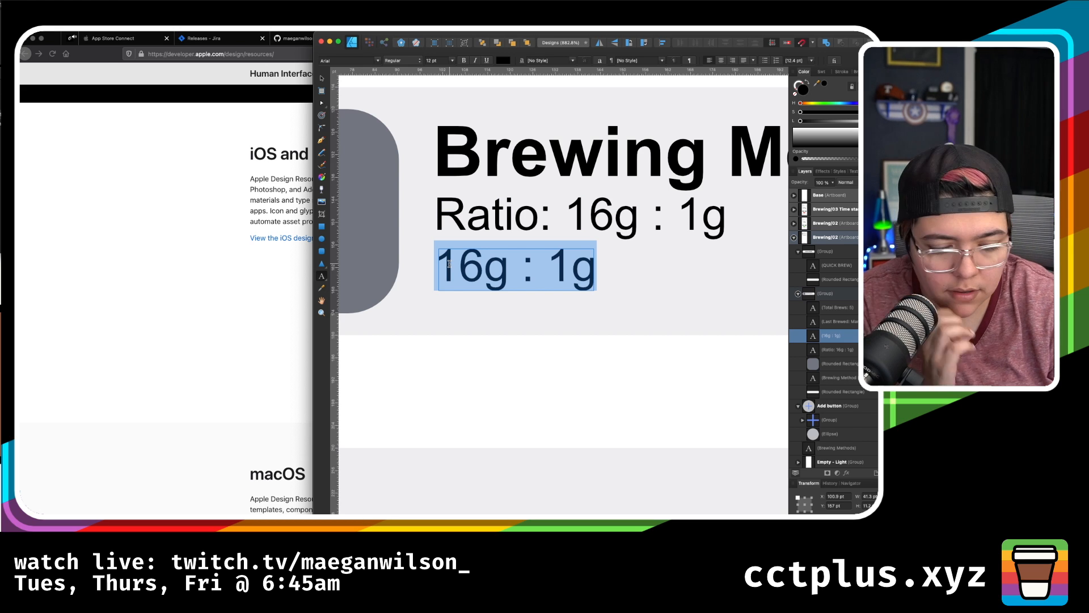
type("Has Bloom")
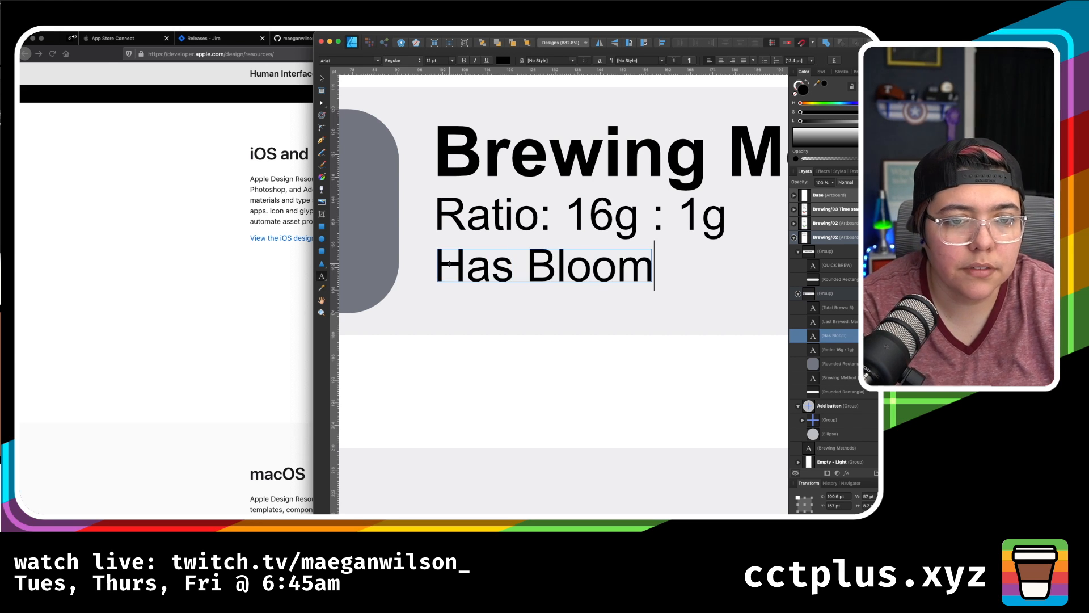
type(": Yes")
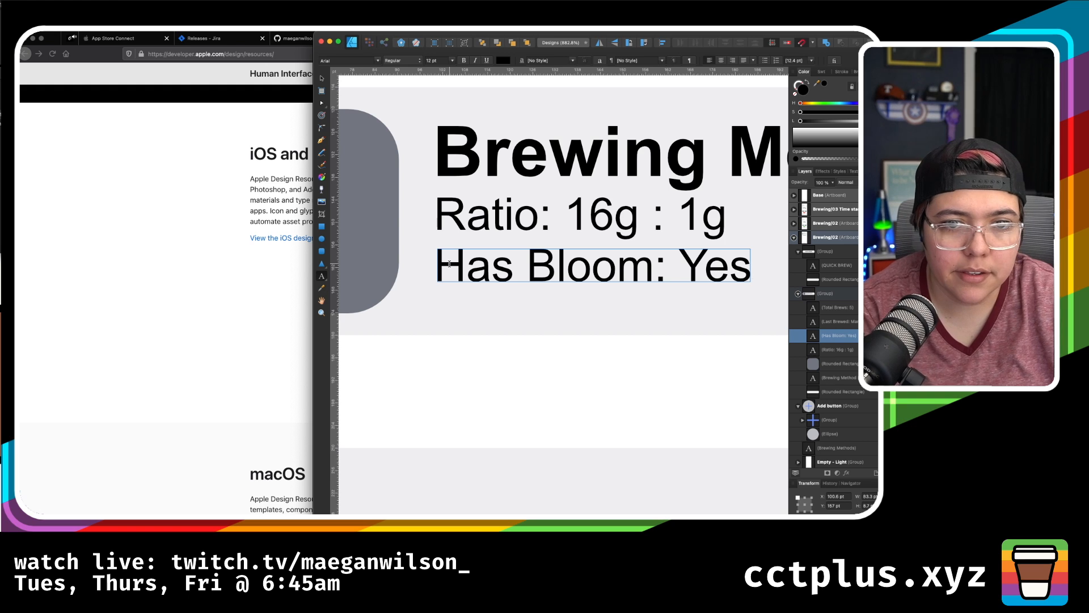
- Move the "Has Bloom: Yes" line down in the method card, roughly level with the last-brewed line
scroll(450, 264, "down", 3)
scroll(519, 256, "down", 2)
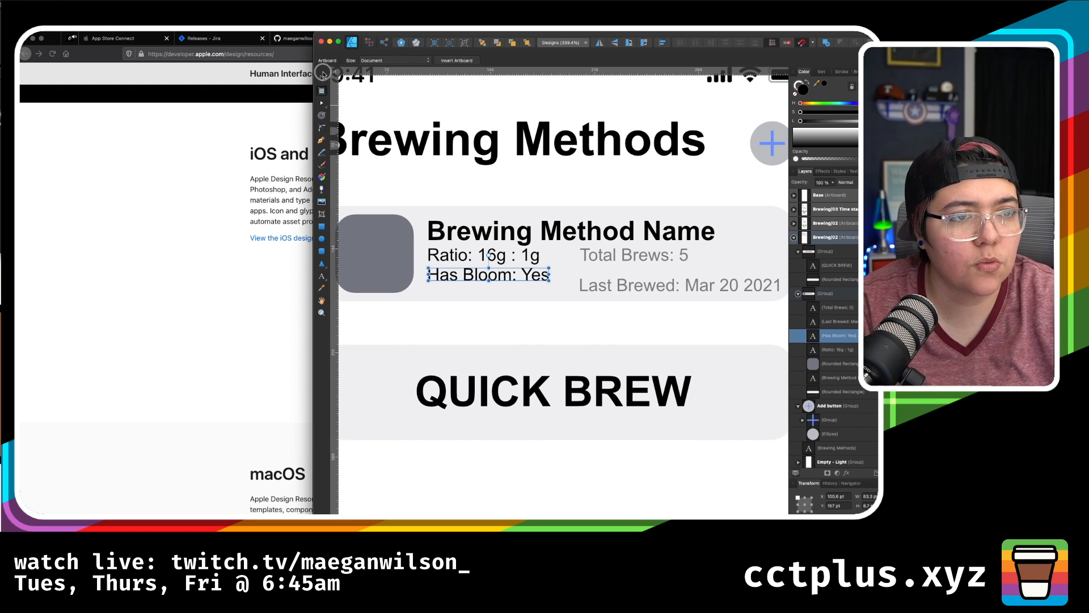
left_click_drag(505, 273, 504, 284)
- Align the ratio and total brews lines vertically by their middles
left_click(504, 258)
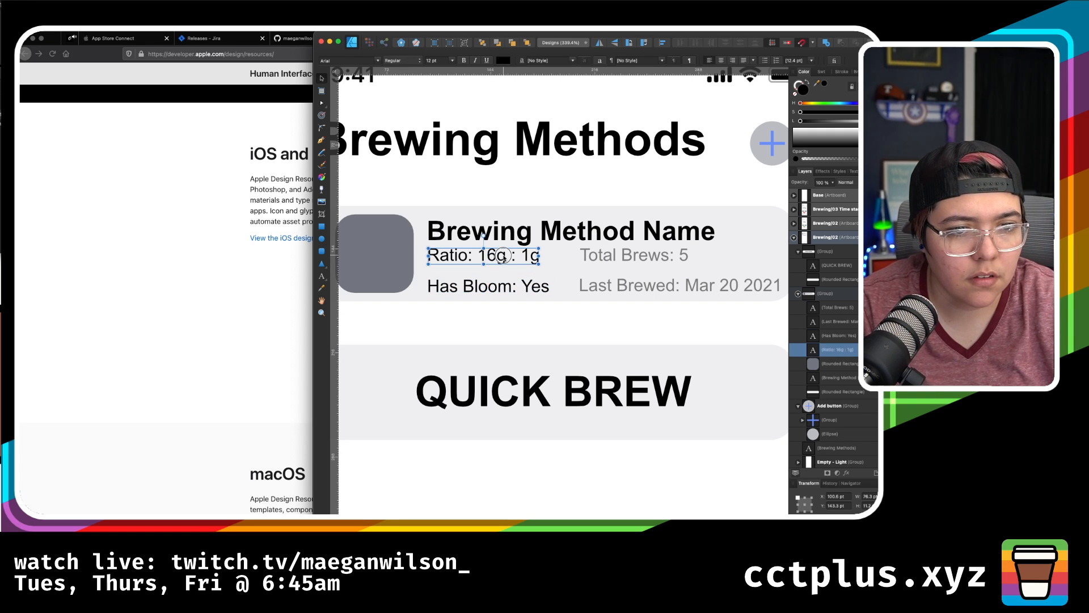
left_click(599, 256, "shift")
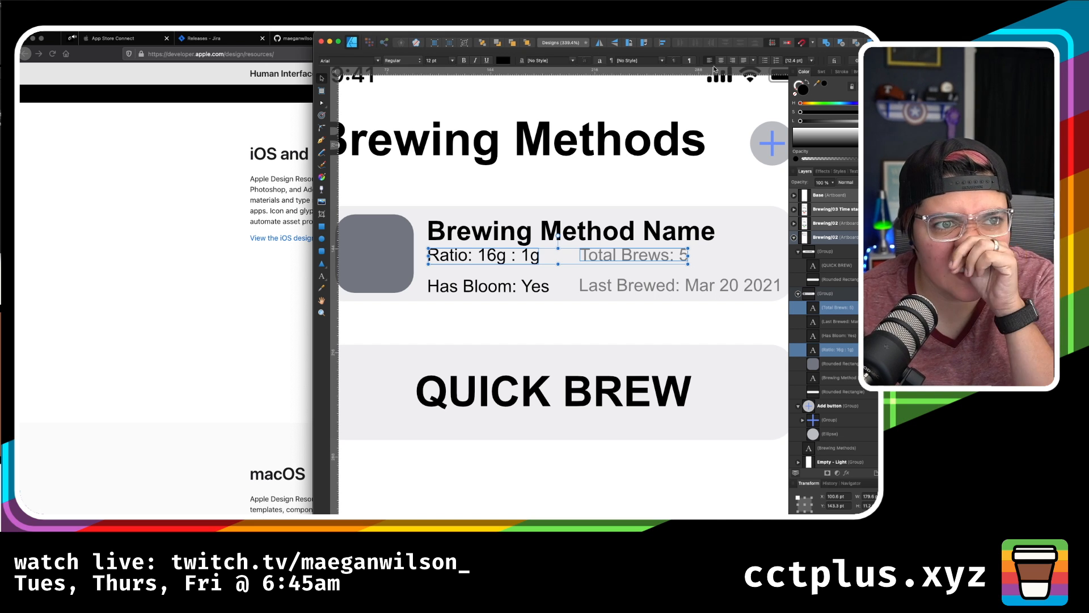
left_click(662, 43)
left_click(679, 115)
left_click(599, 287)
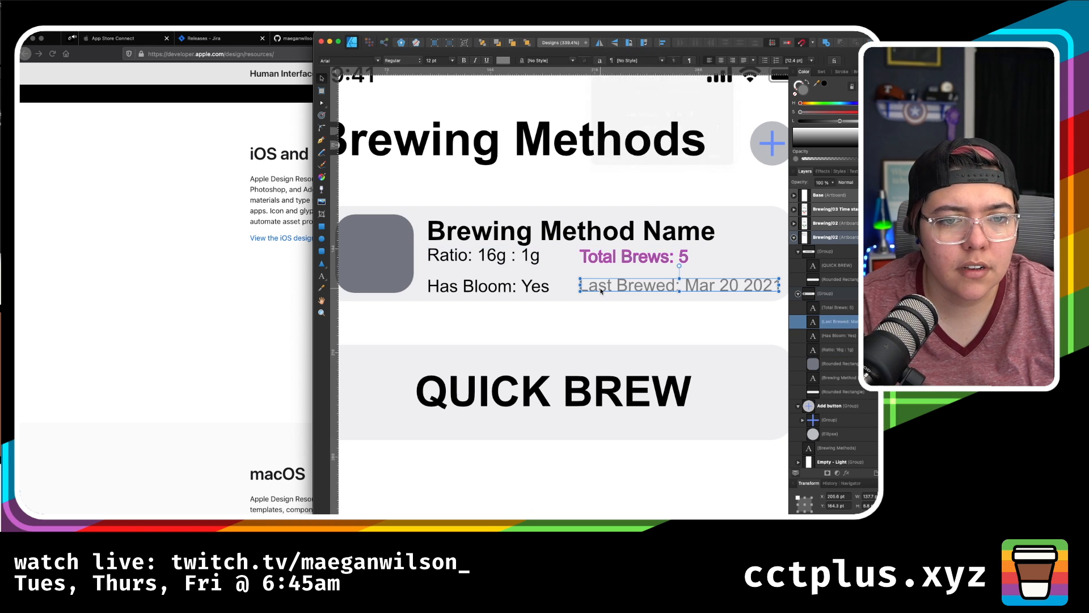
- Set the font size of the ratio and total brews lines to 12 pt
left_click(607, 258)
left_click(603, 287)
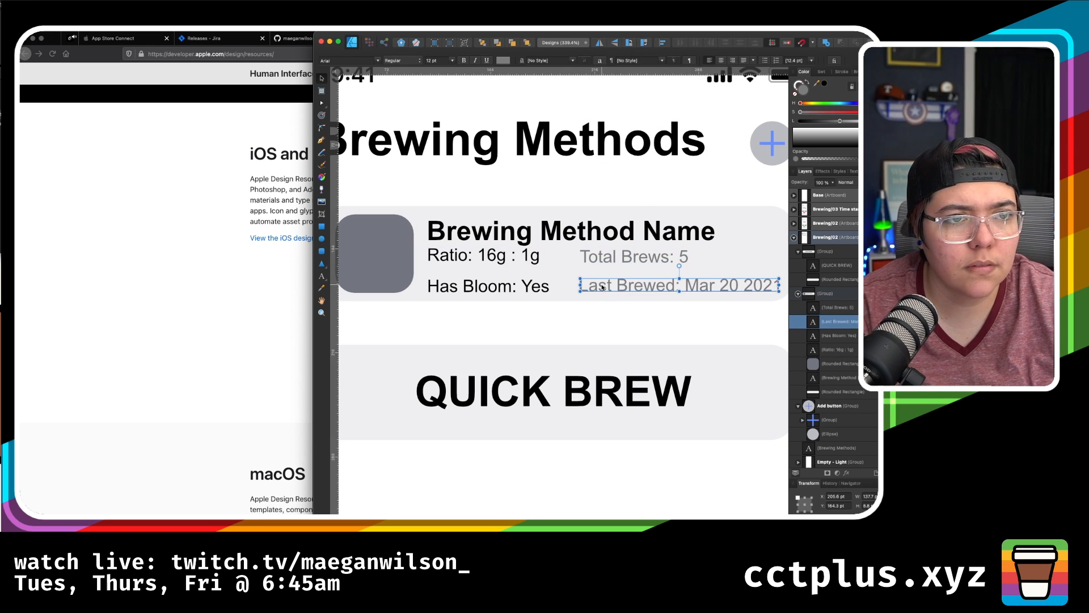
left_click(503, 255)
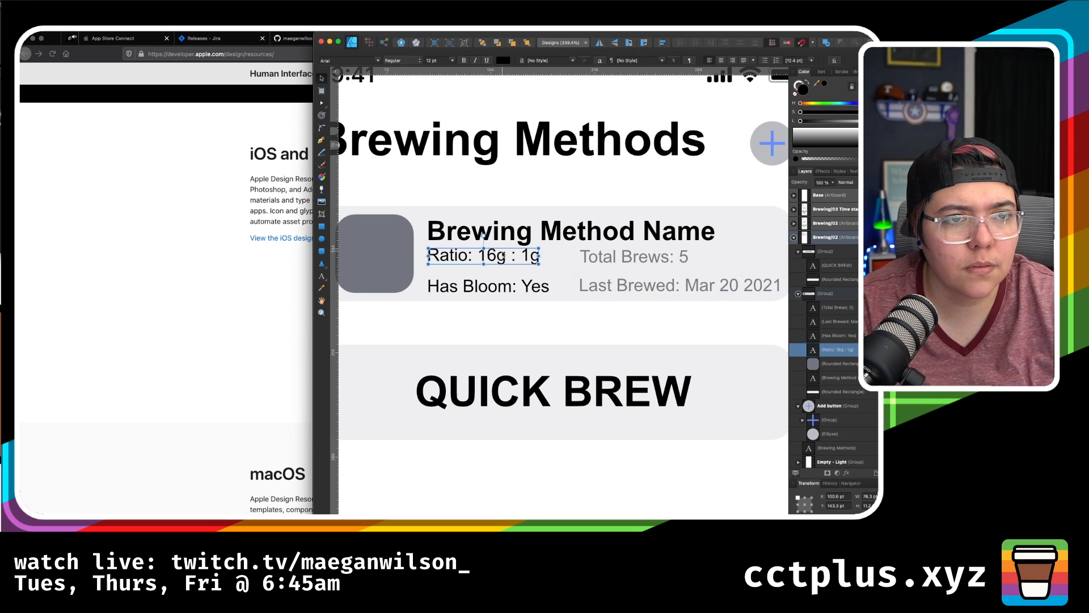
left_click(612, 259)
left_click(509, 262, "shift")
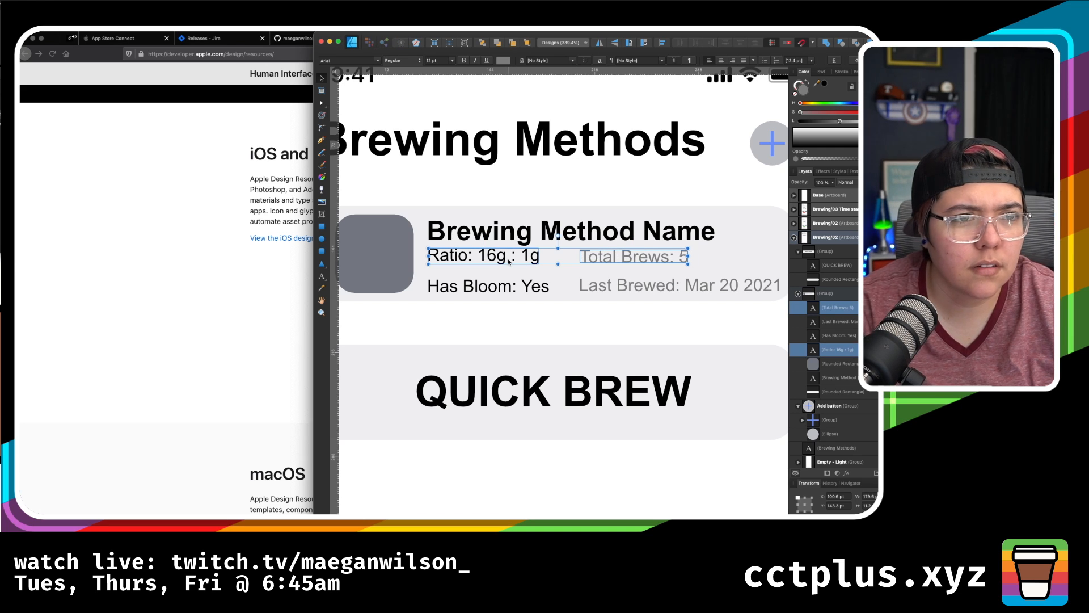
left_click(452, 60)
left_click(433, 143)
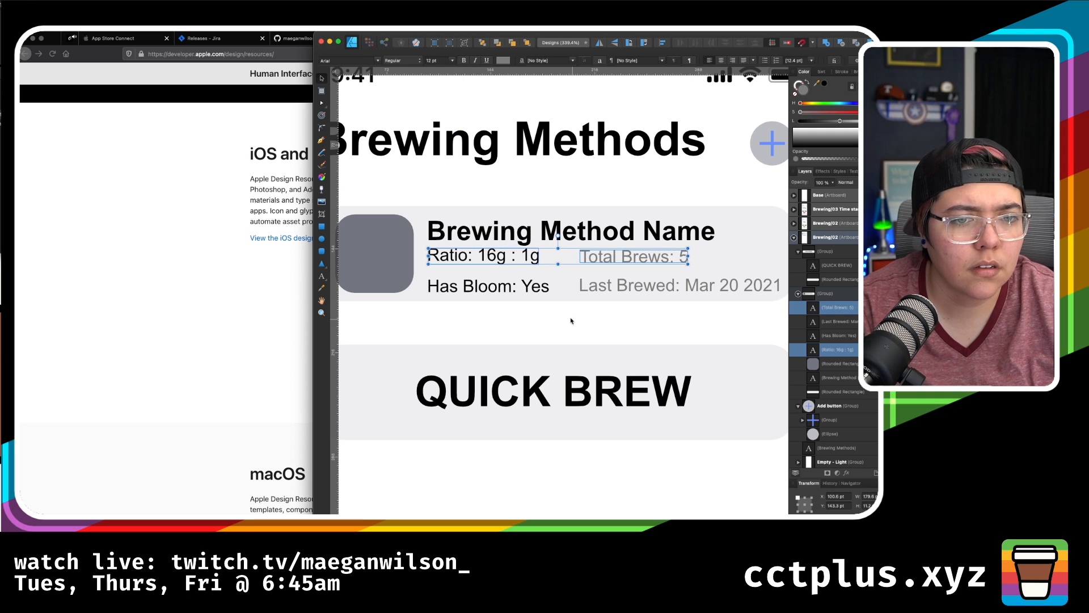
- Align the bloom and last-brewed lines vertically by their middles
left_click(528, 284)
left_click(643, 289, "shift")
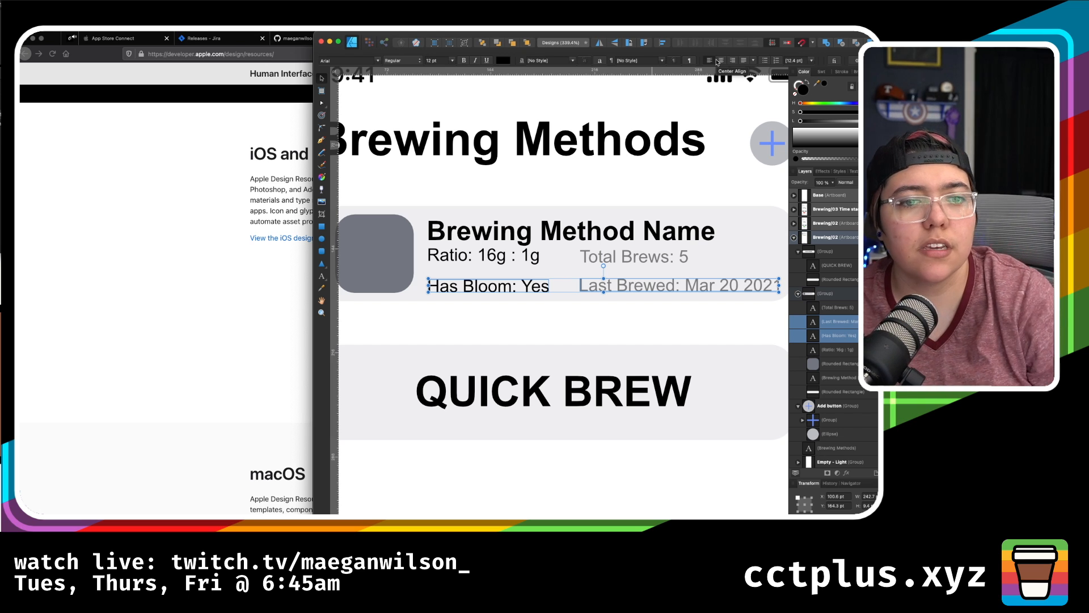
left_click(662, 44)
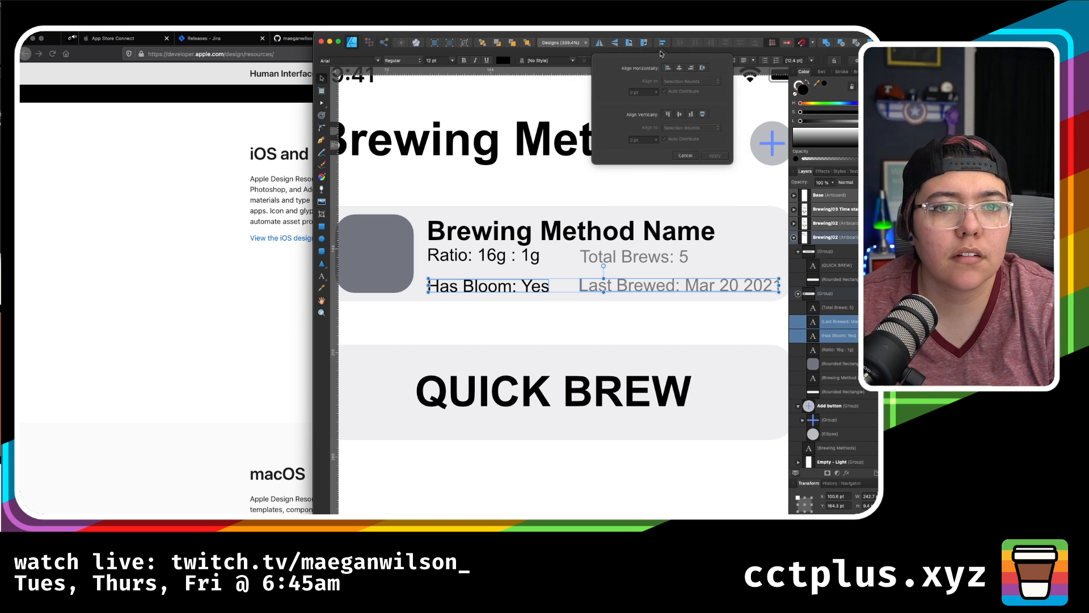
left_click(679, 115)
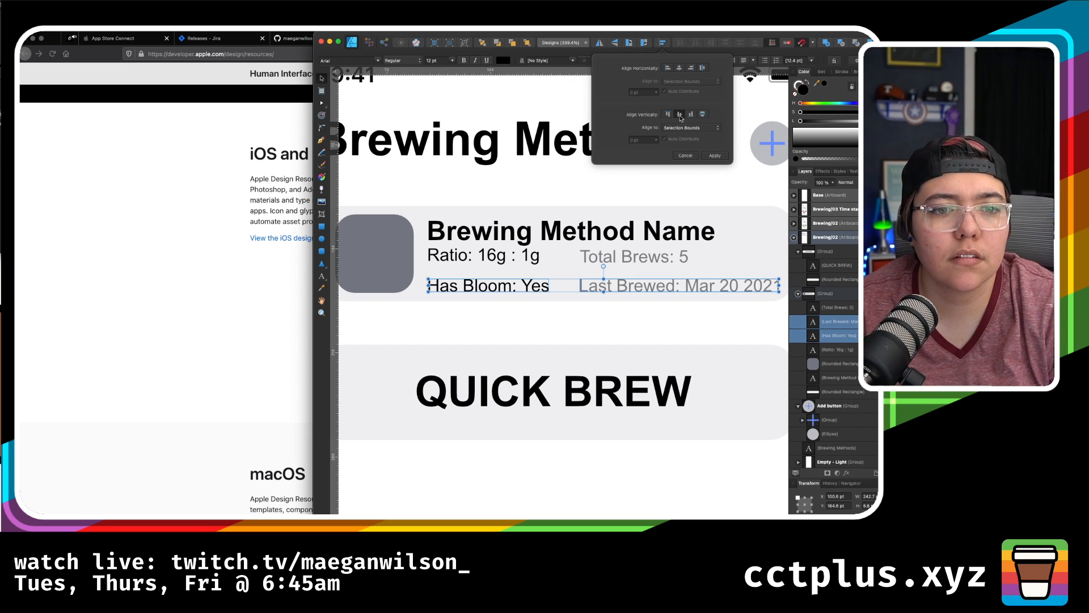
left_click(627, 321)
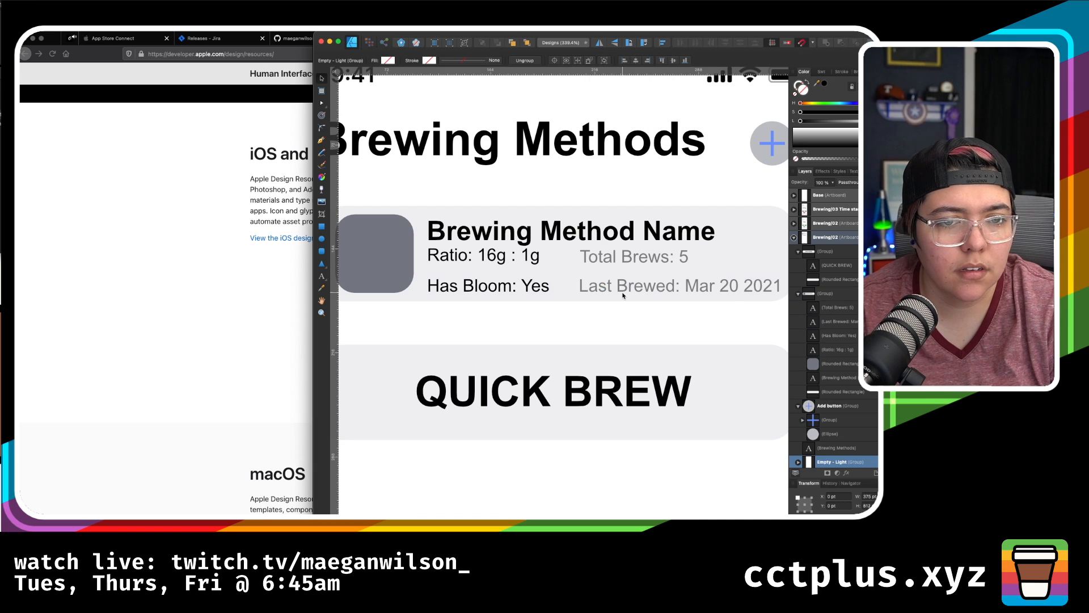
- Align the top edges of the ratio and total brews lines in the method card
left_click(627, 255)
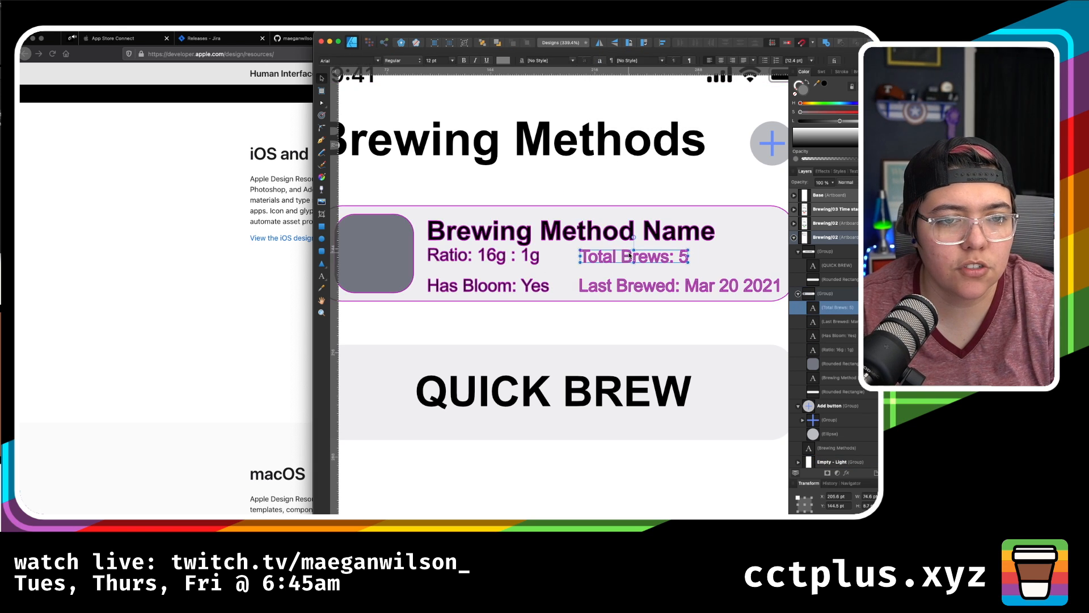
left_click(521, 257, "shift")
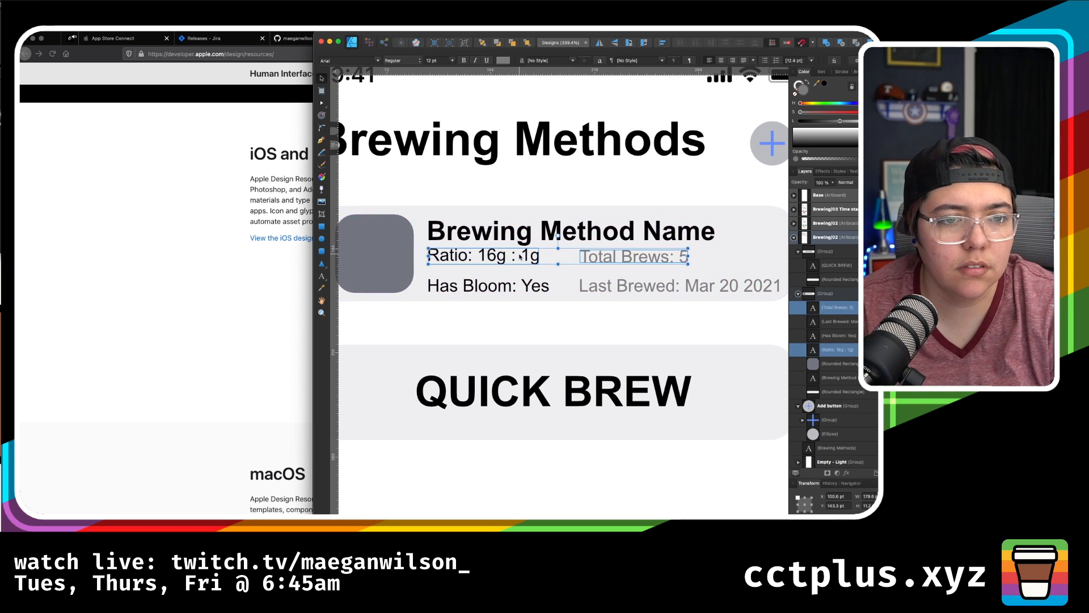
left_click(662, 43)
left_click(669, 114)
left_click(618, 316)
scroll(618, 316, "down", 5)
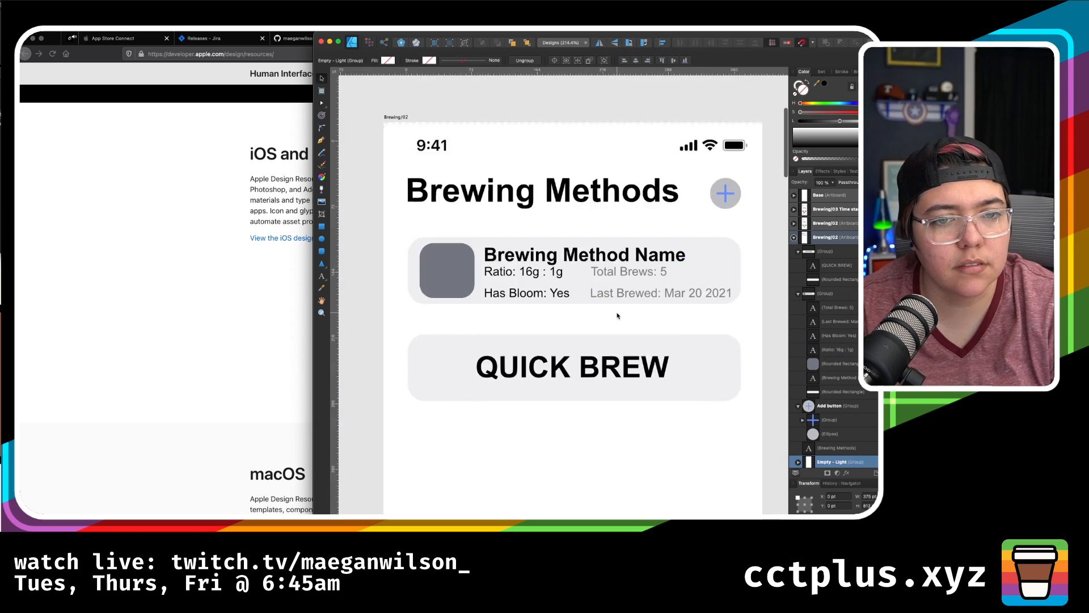
- Review the method card layout and compare the Brewing Methods screen with the neighbouring Base and brewing artboards
scroll(618, 316, "up", 4)
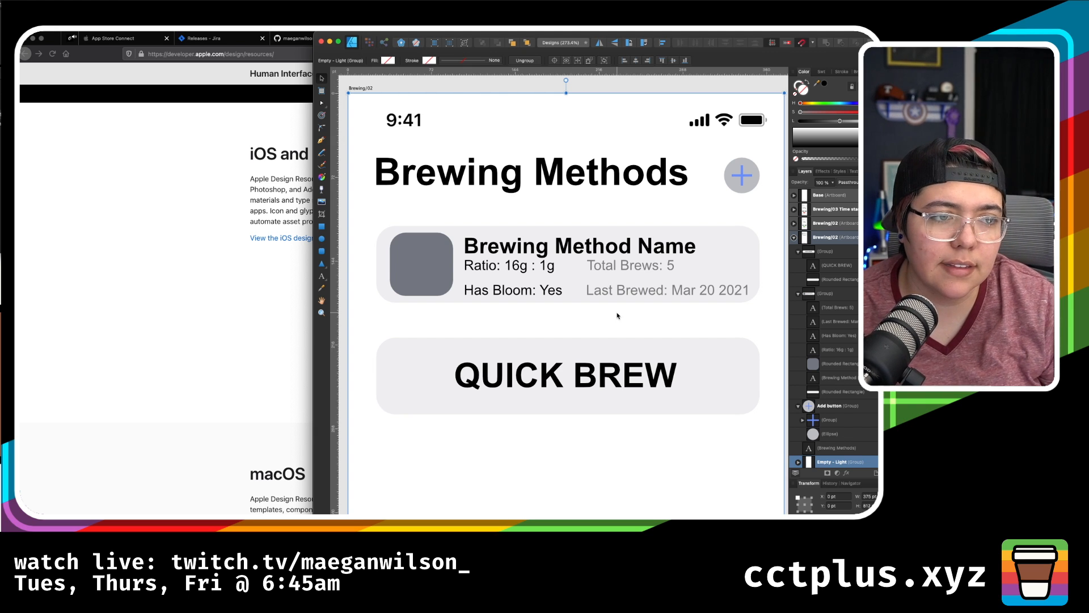
scroll(617, 316, "down", 2)
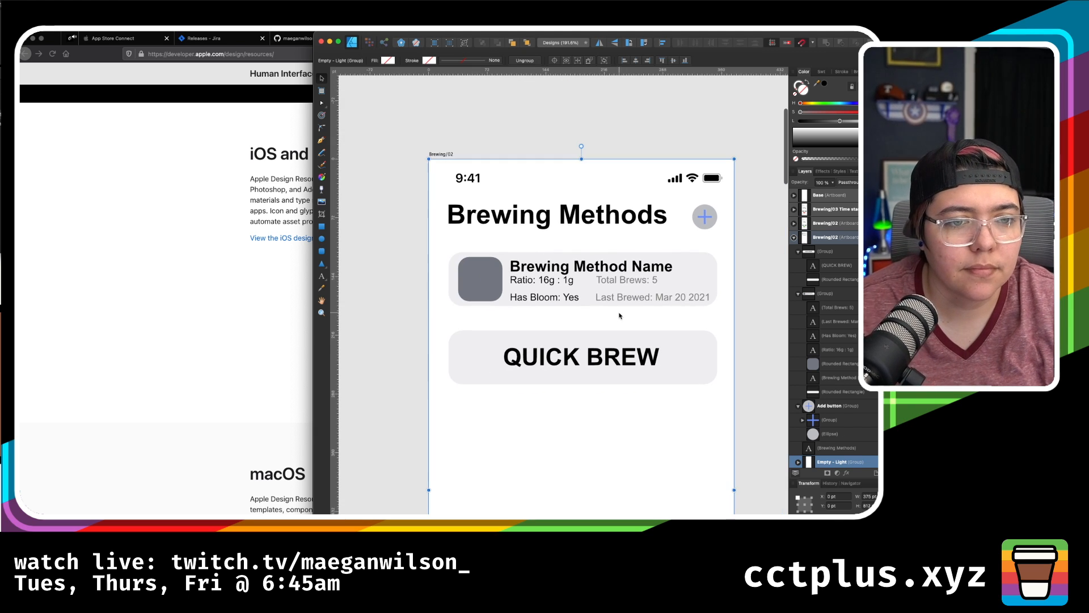
left_click(632, 305)
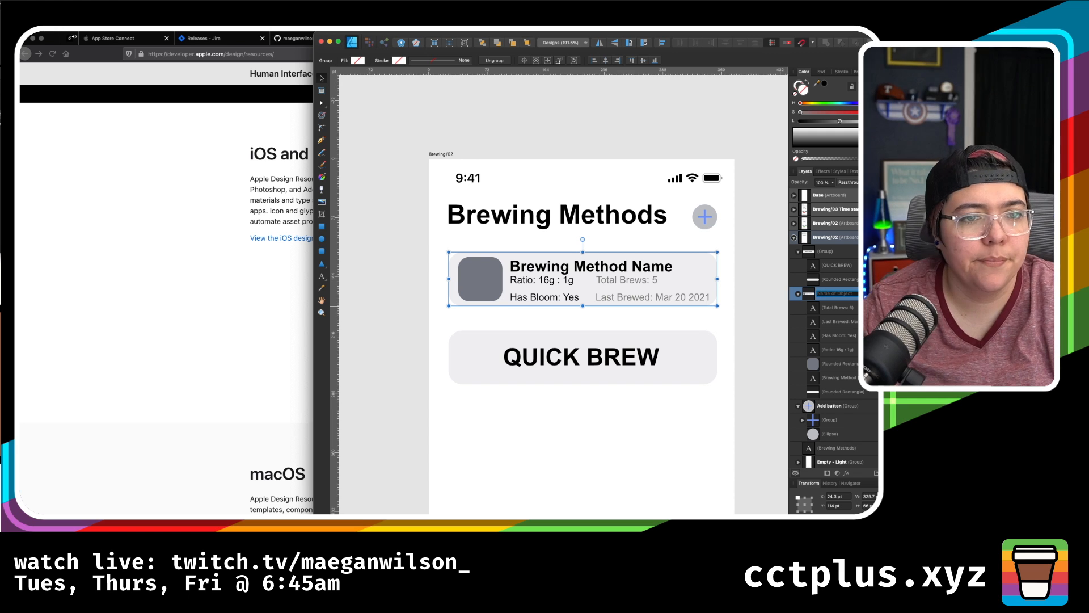
scroll(604, 349, "down", 4)
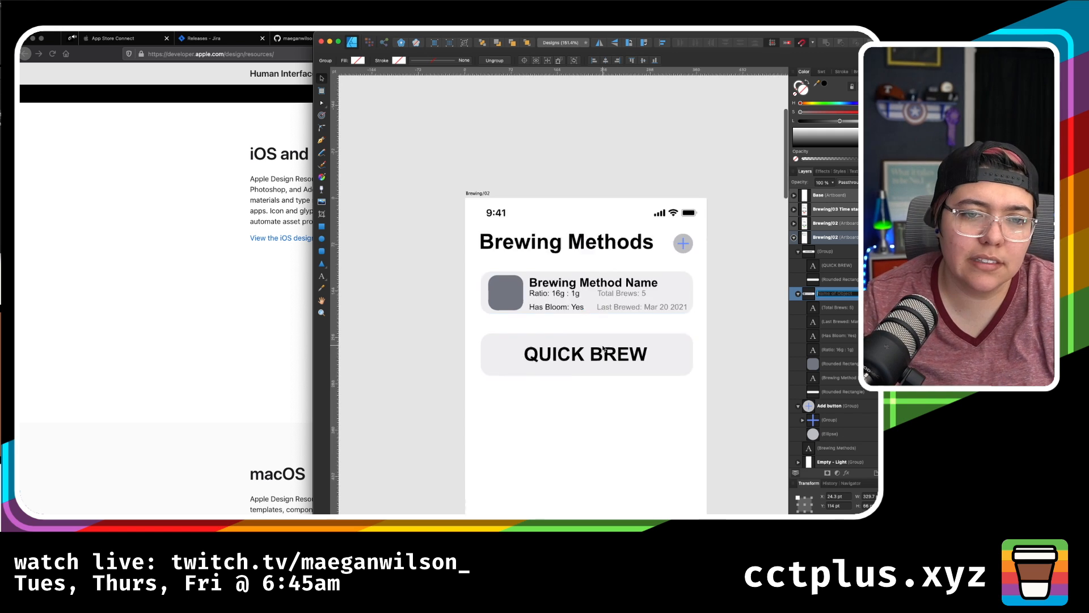
scroll(603, 348, "down", 3)
scroll(603, 348, "right", 4)
left_click(622, 351)
scroll(622, 351, "left", 3)
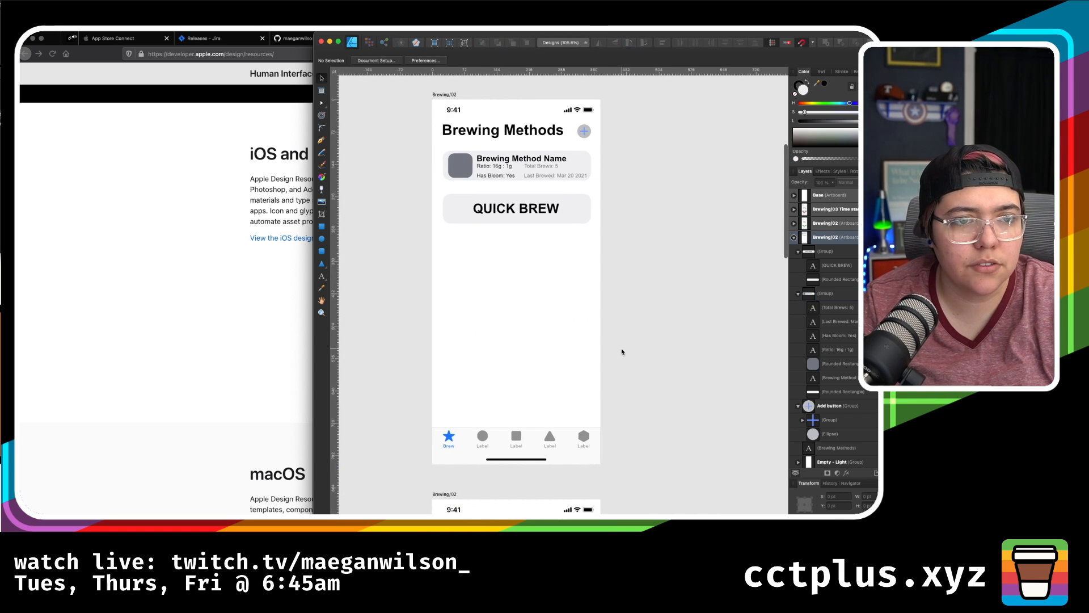
scroll(622, 352, "down", 6)
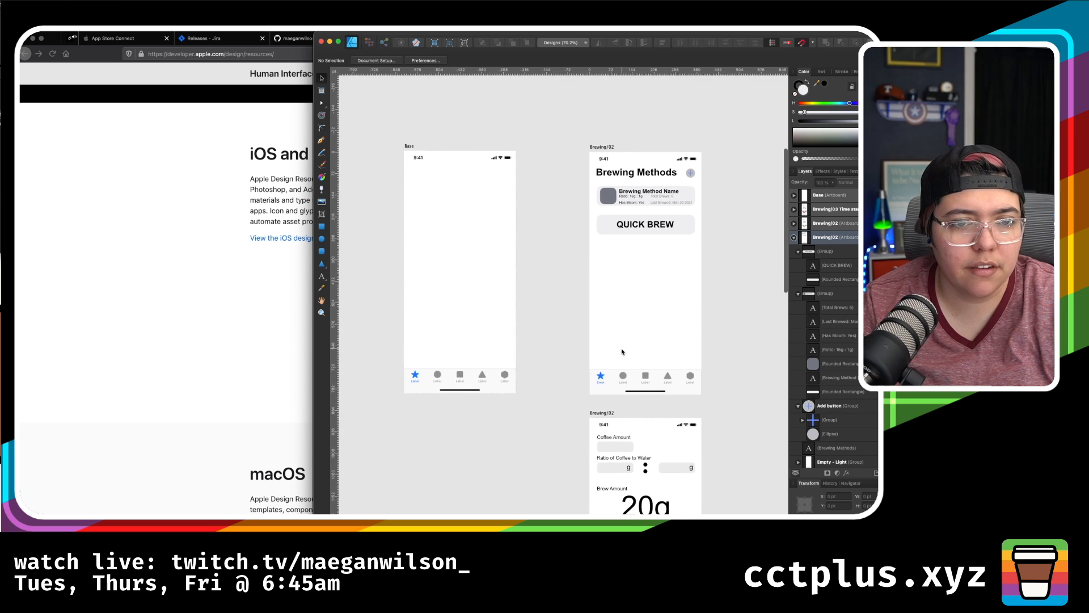
scroll(622, 351, "down", 5)
scroll(622, 352, "up", 4)
scroll(623, 348, "right", 2)
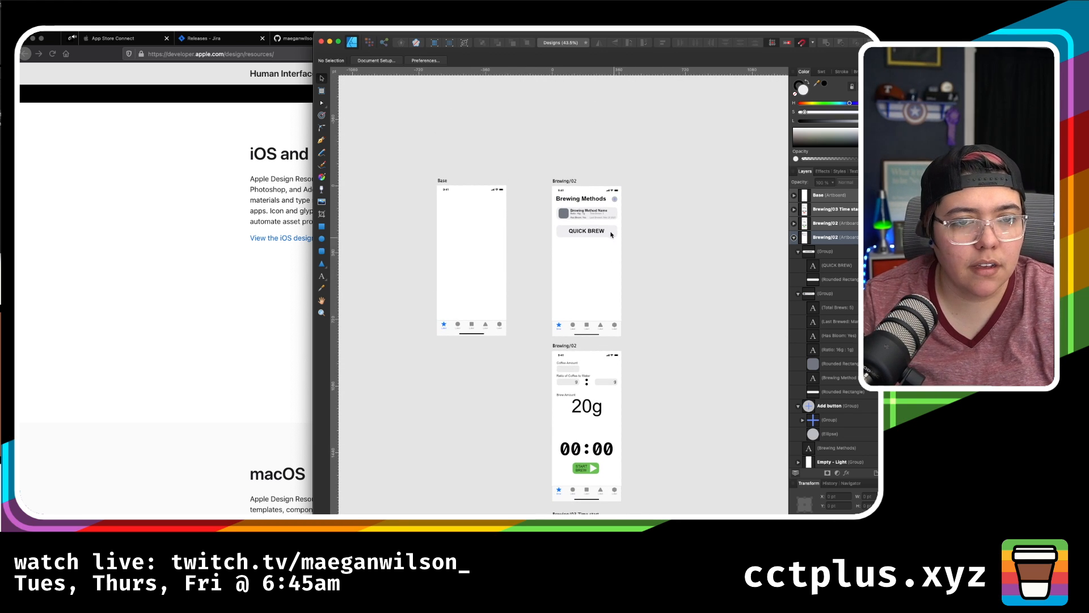
- Rename the Brewing Methods screen's artboard to Brewing/01
left_click(565, 179)
double_click(836, 239)
type("01")
key("Return")
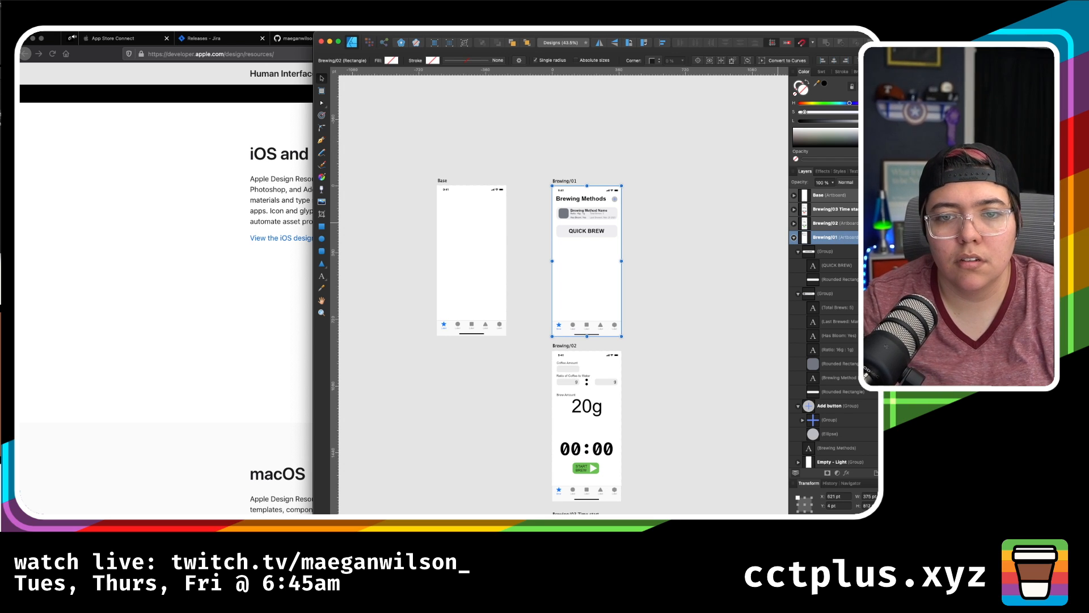
- Rename the Brewing/02 artboard with the 20g brew amount and timer to "Brewing/02 Brew Selected"
double_click(853, 228)
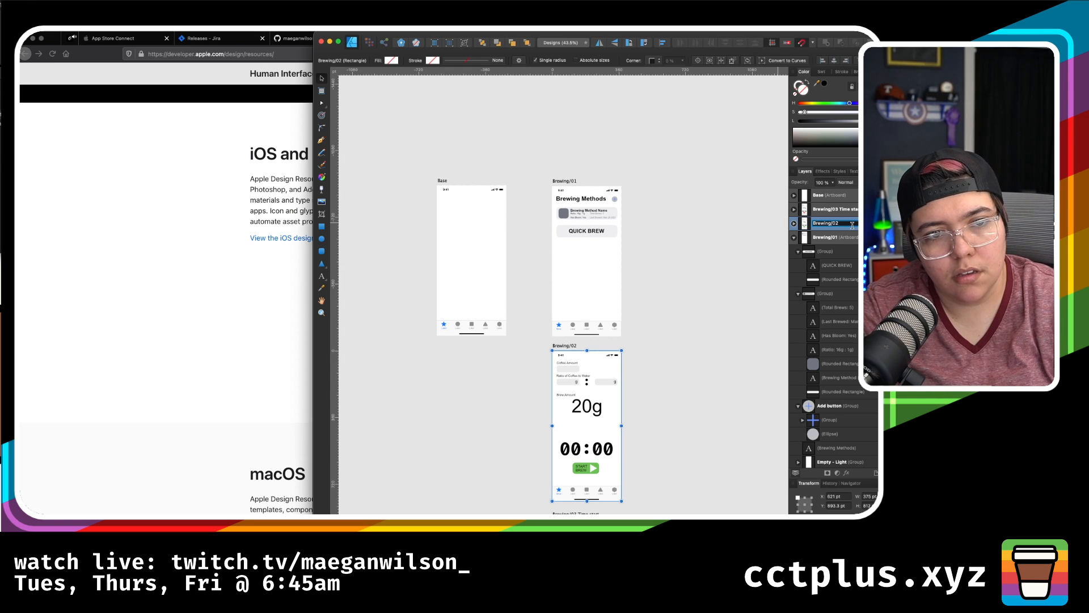
type("ELE")
key("BackSpace")
key("BackSpace")
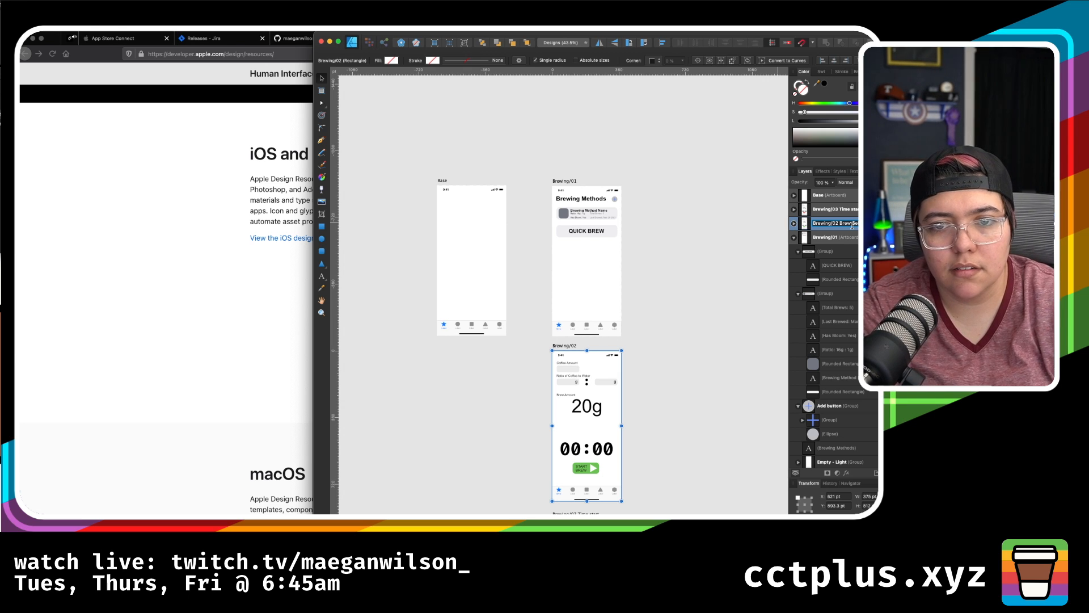
left_click(846, 239)
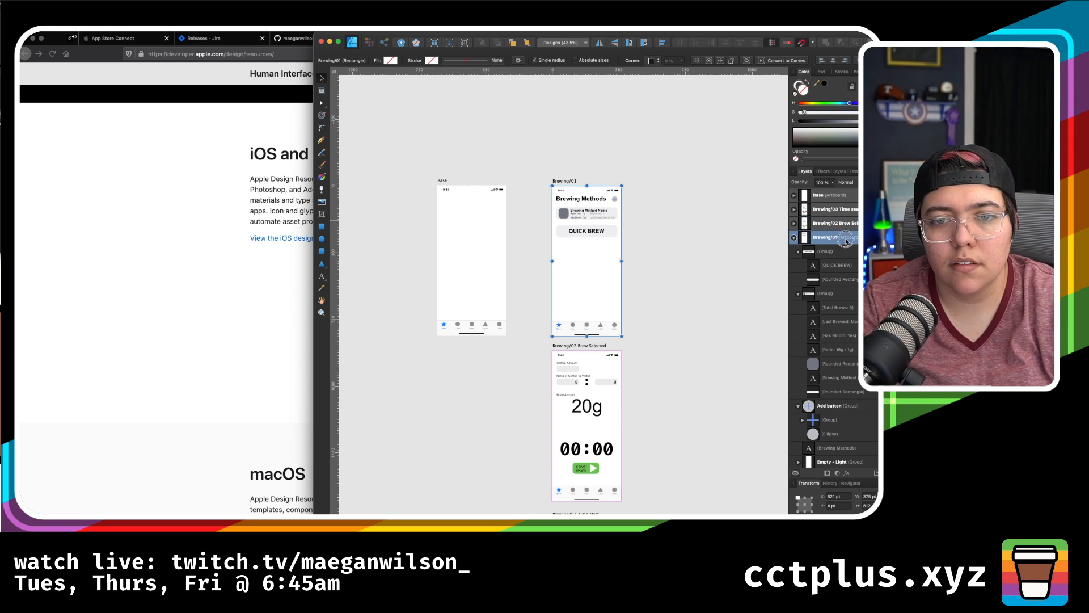
- Extend the Brewing Methods artboard's name to "Brewing/01 Brew choices" and clear the selection
double_click(846, 239)
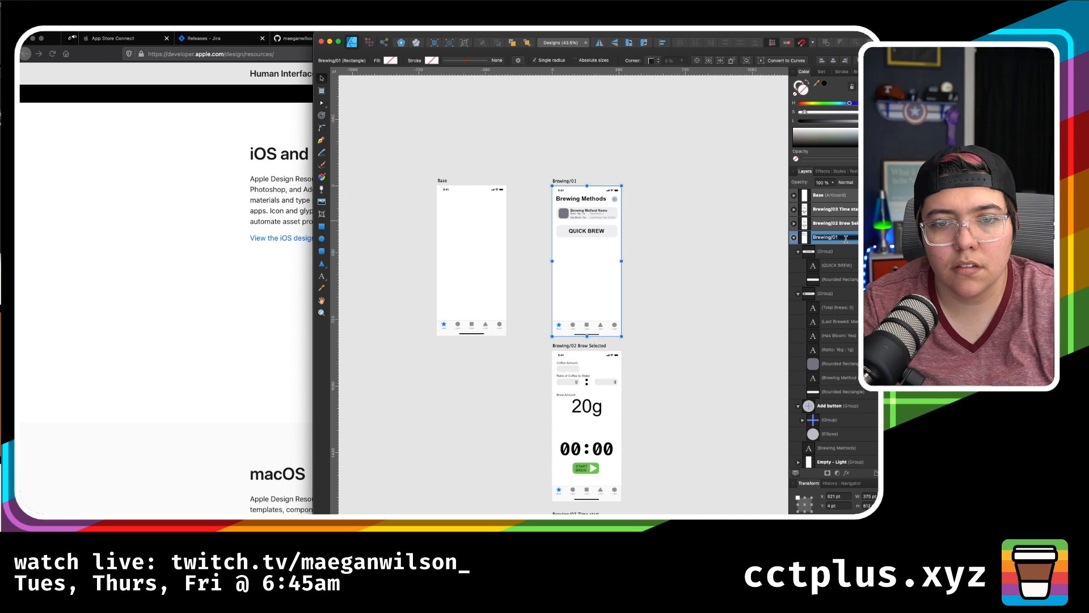
type("Brew choices")
key("Return")
left_click(682, 261)
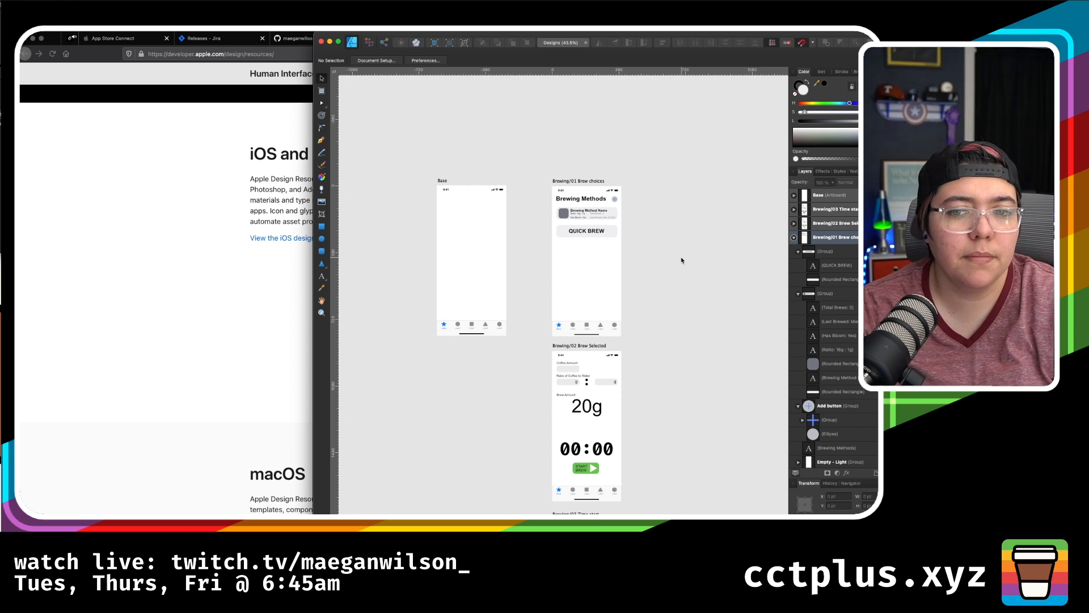
scroll(682, 260, "down", 5)
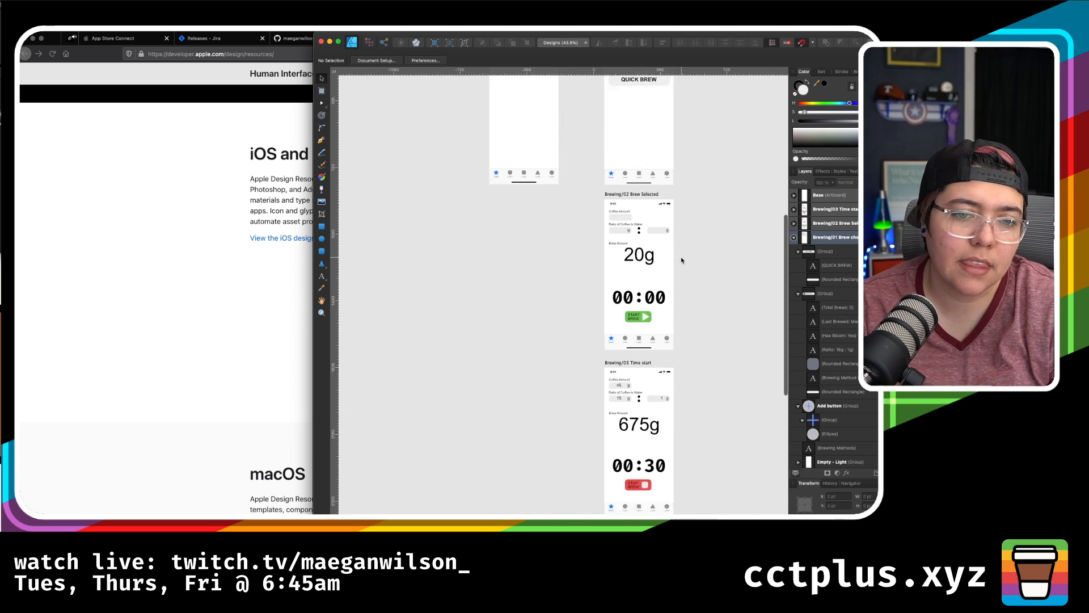
scroll(682, 260, "right", 3)
scroll(682, 261, "down", 2)
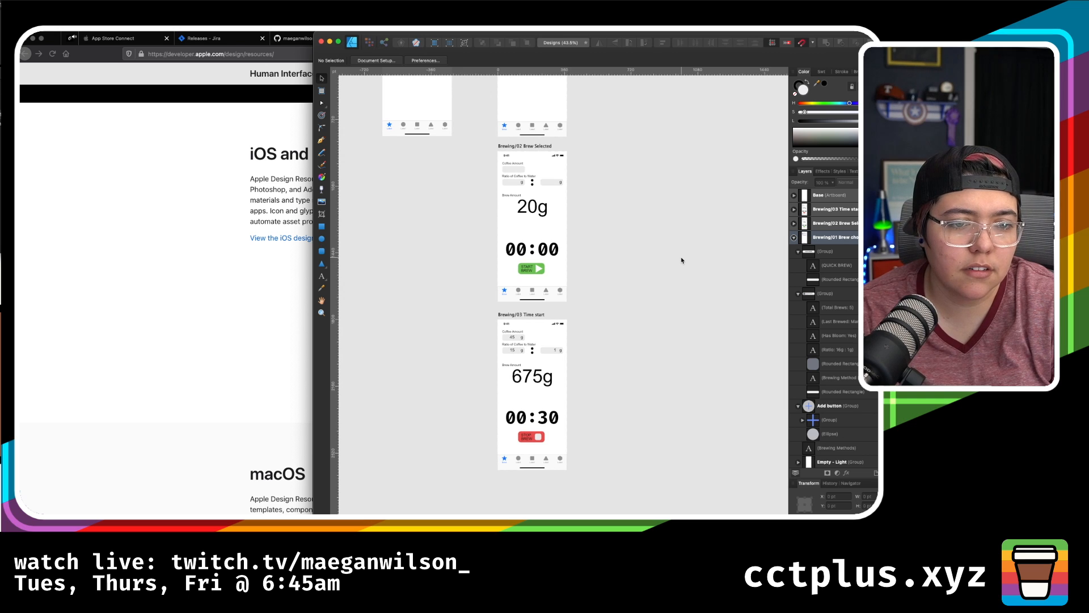
scroll(682, 260, "up", 7)
scroll(682, 261, "up", 1)
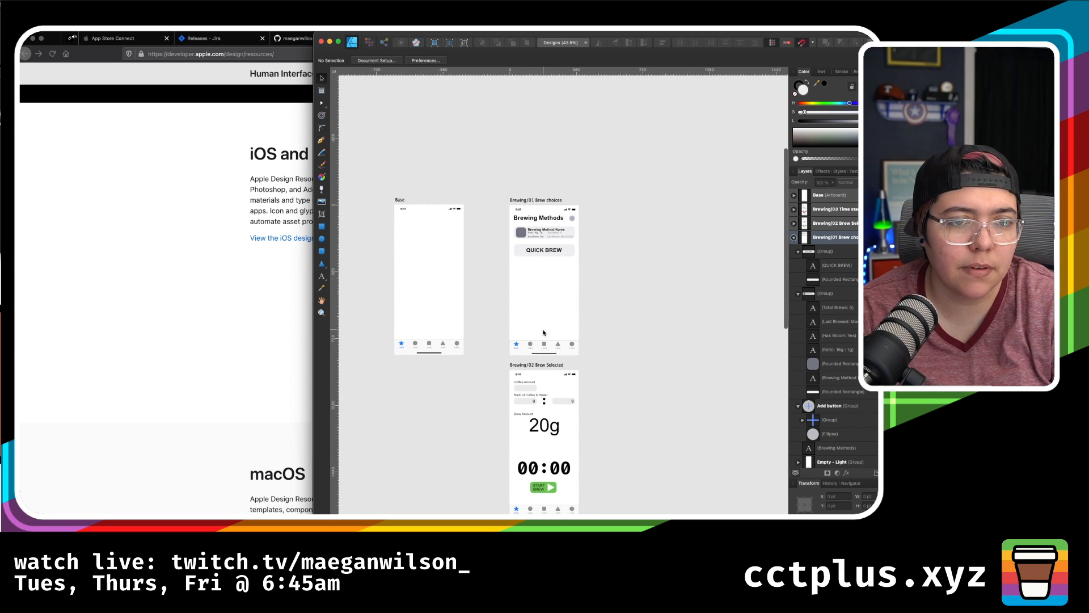